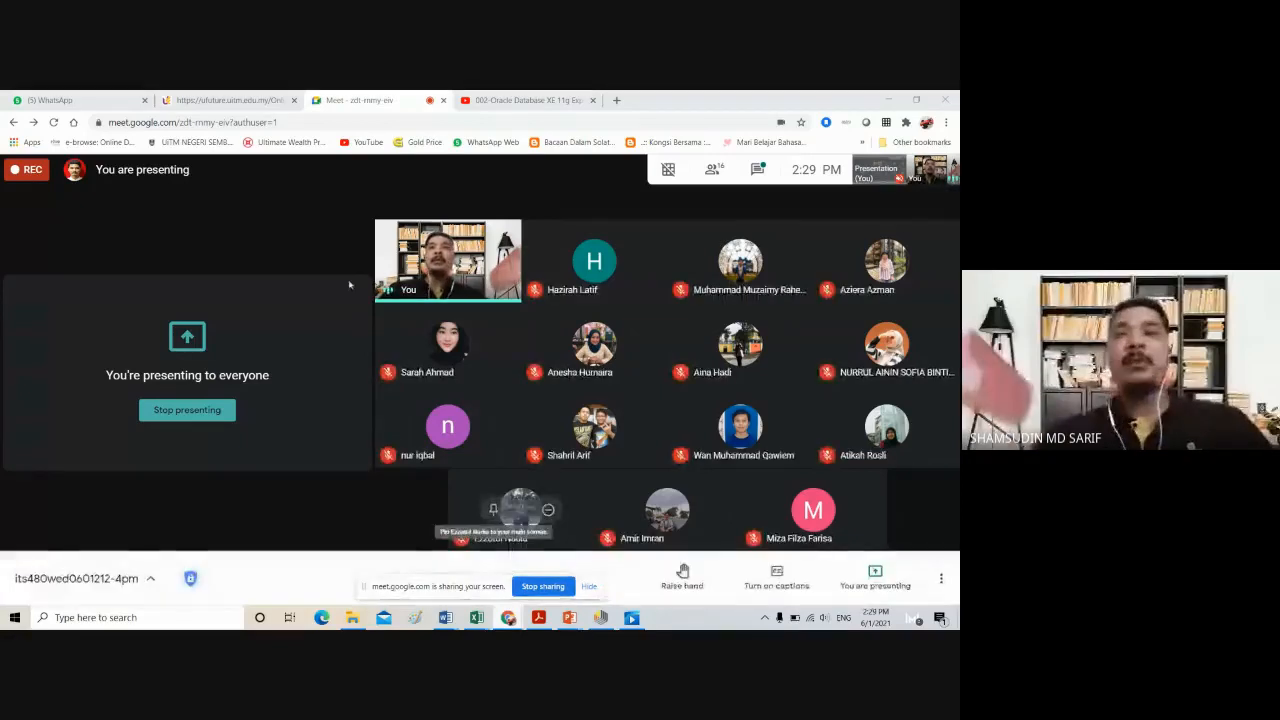
In the ITS480 course content, open the Kampus Seremban folder's Lab > RapidMiner > Data folder
click(232, 100)
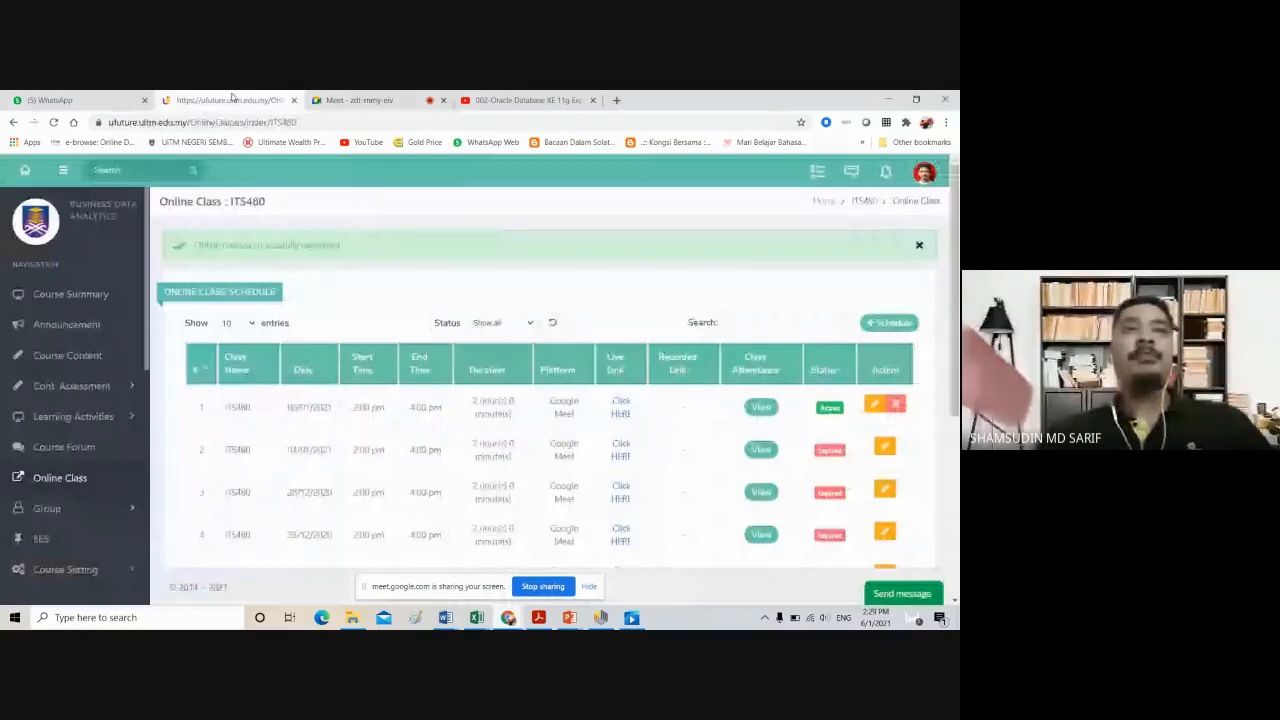
click(67, 355)
scroll(237, 487, down, 5)
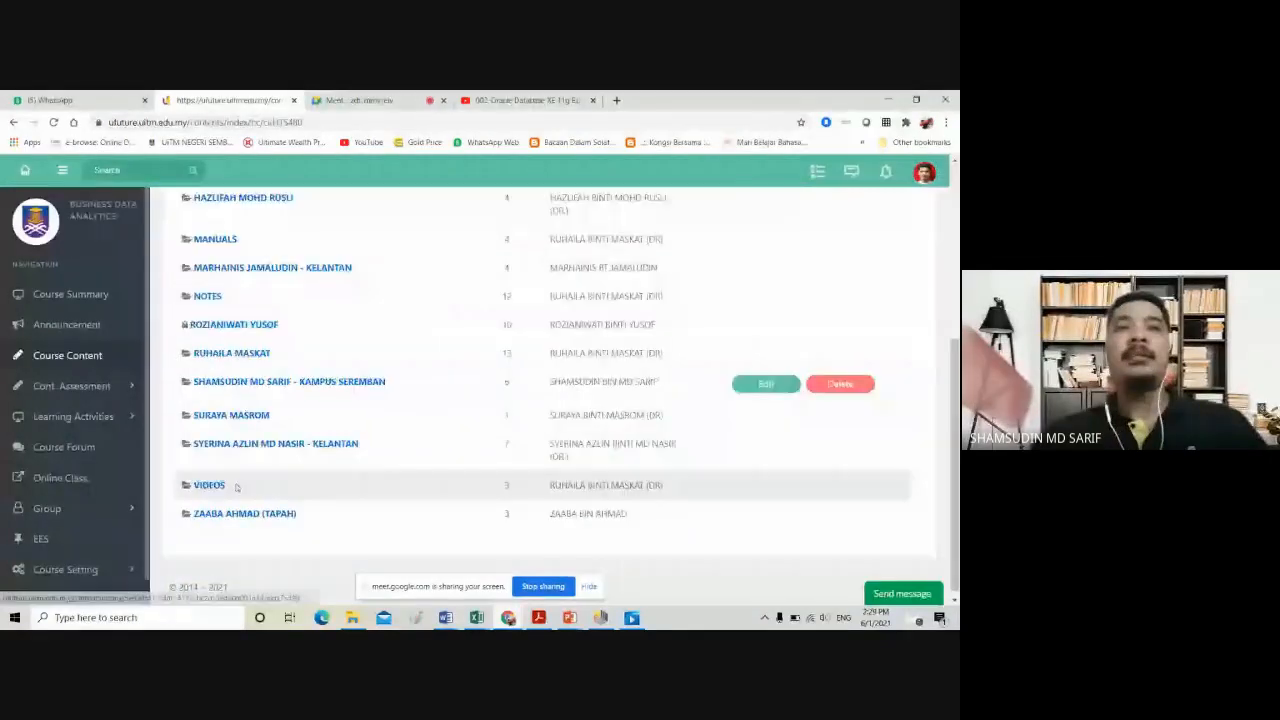
click(234, 386)
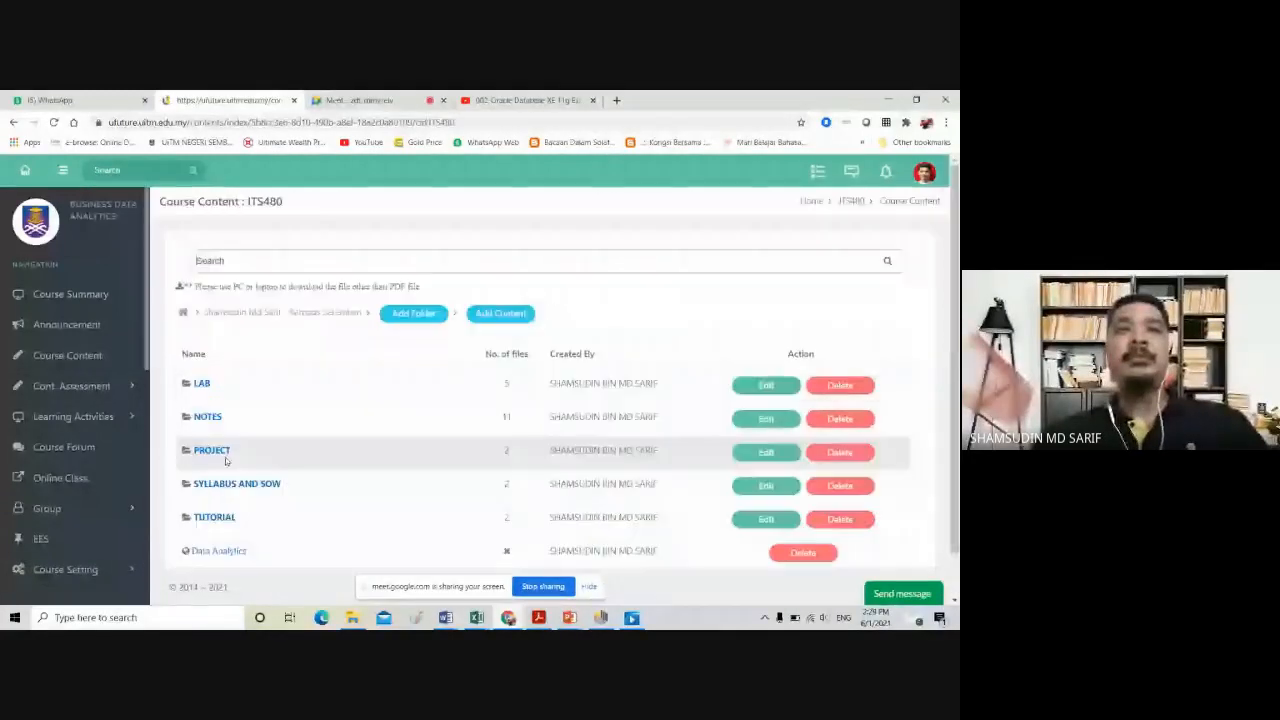
scroll(215, 420, down, 1)
click(202, 336)
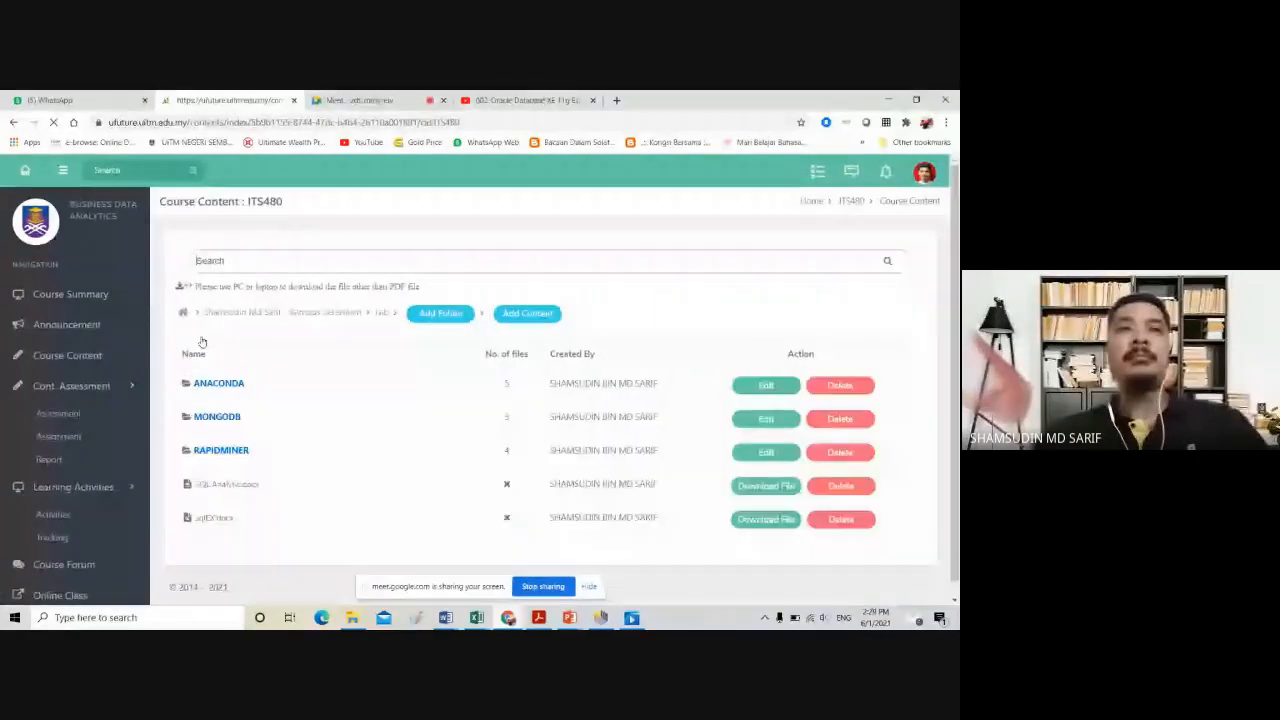
click(231, 451)
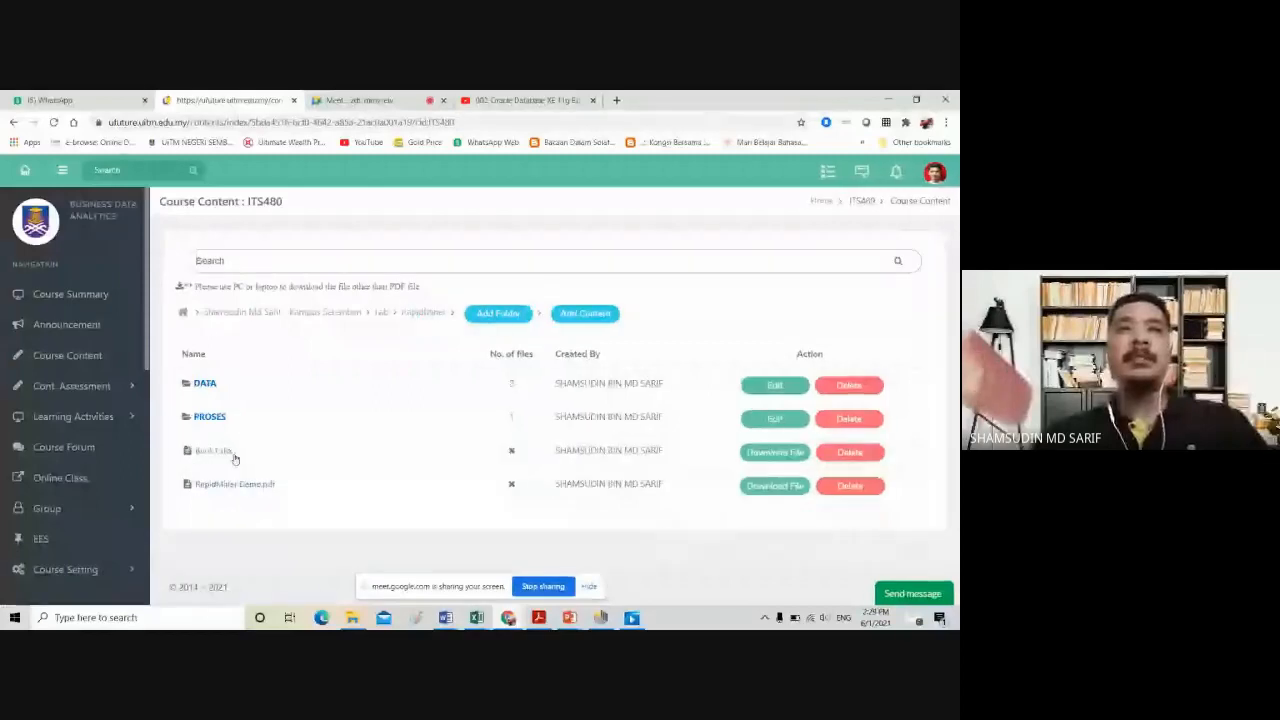
click(205, 383)
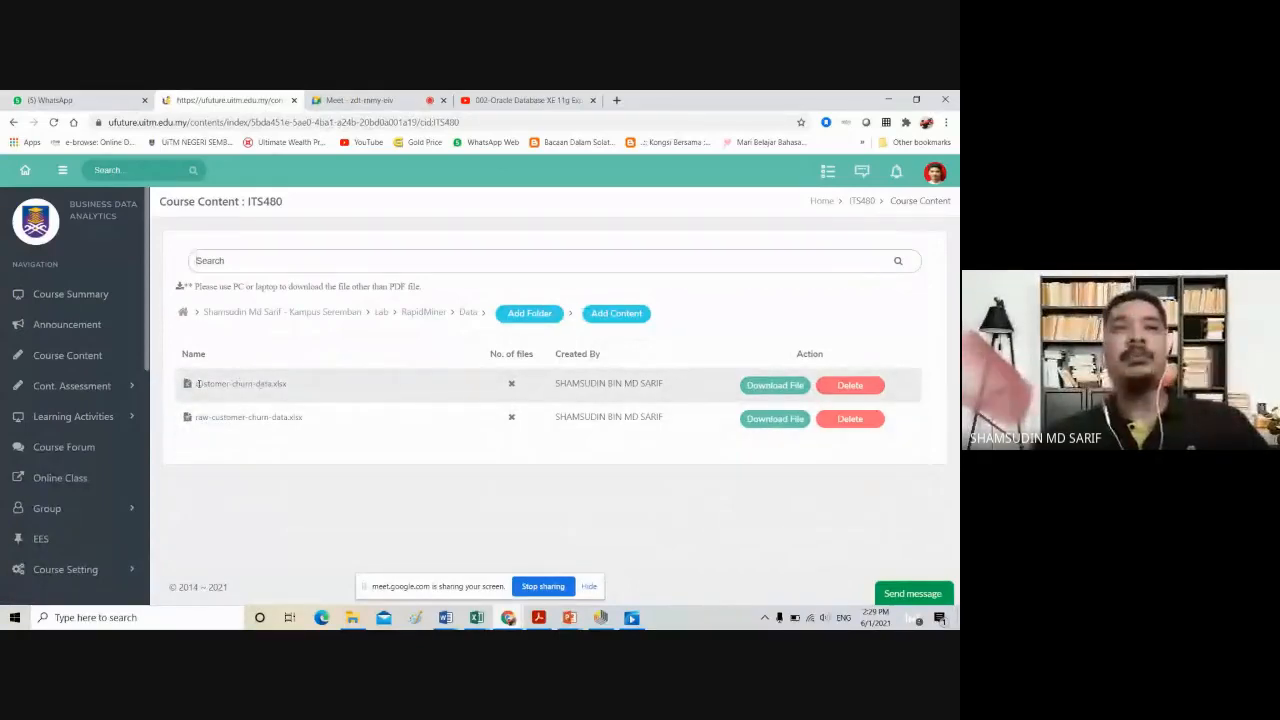
Switch back to the browser and reopen the Data folder inside the RapidMiner lab content
click(270, 392)
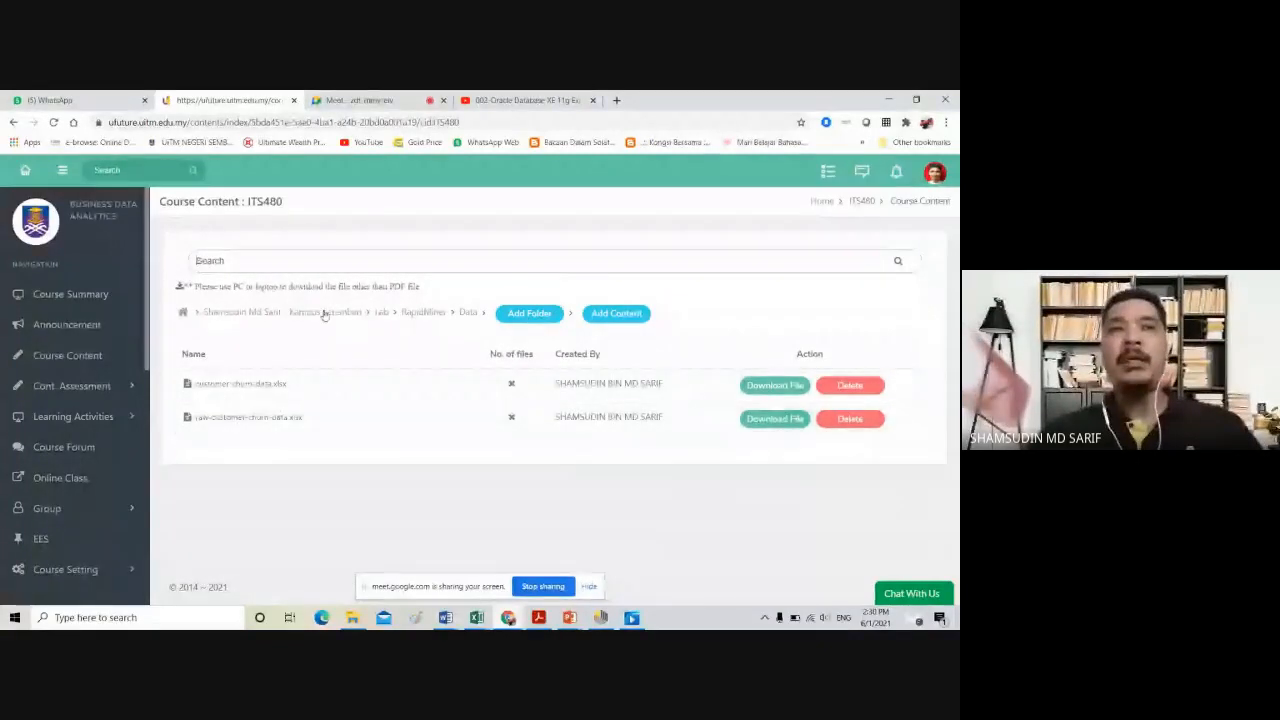
click(474, 316)
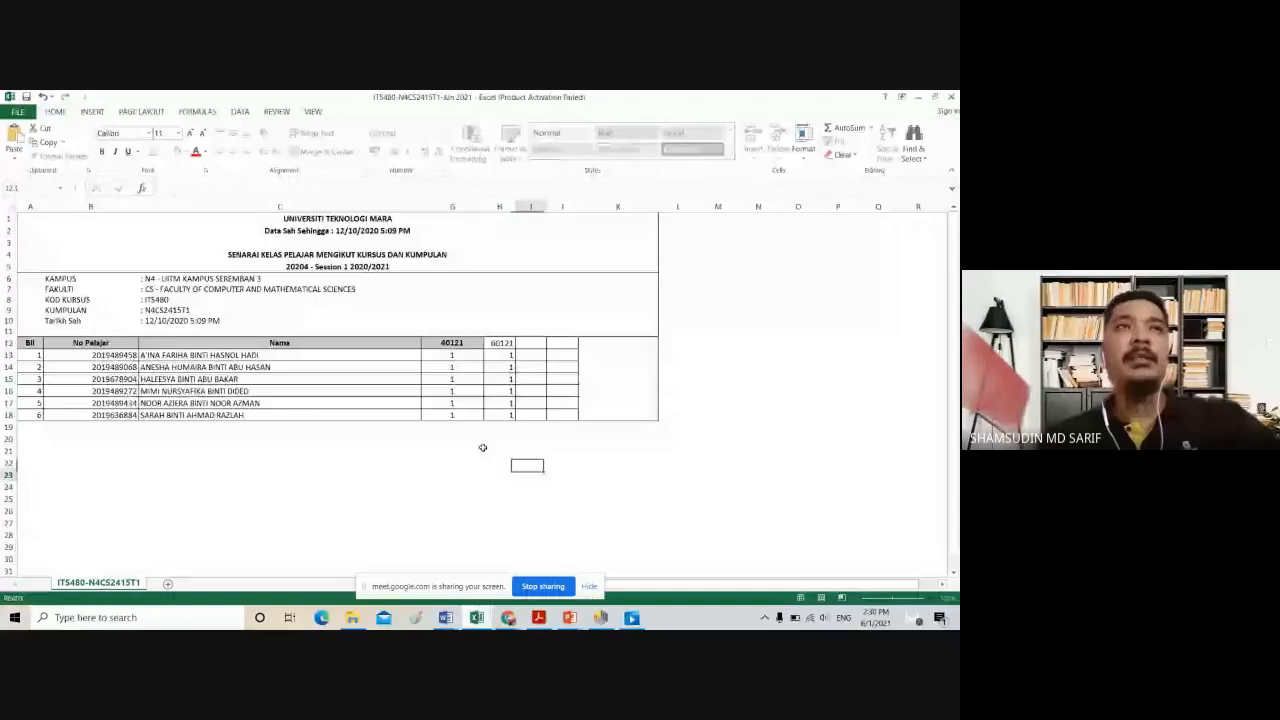
mouse_move(538, 617)
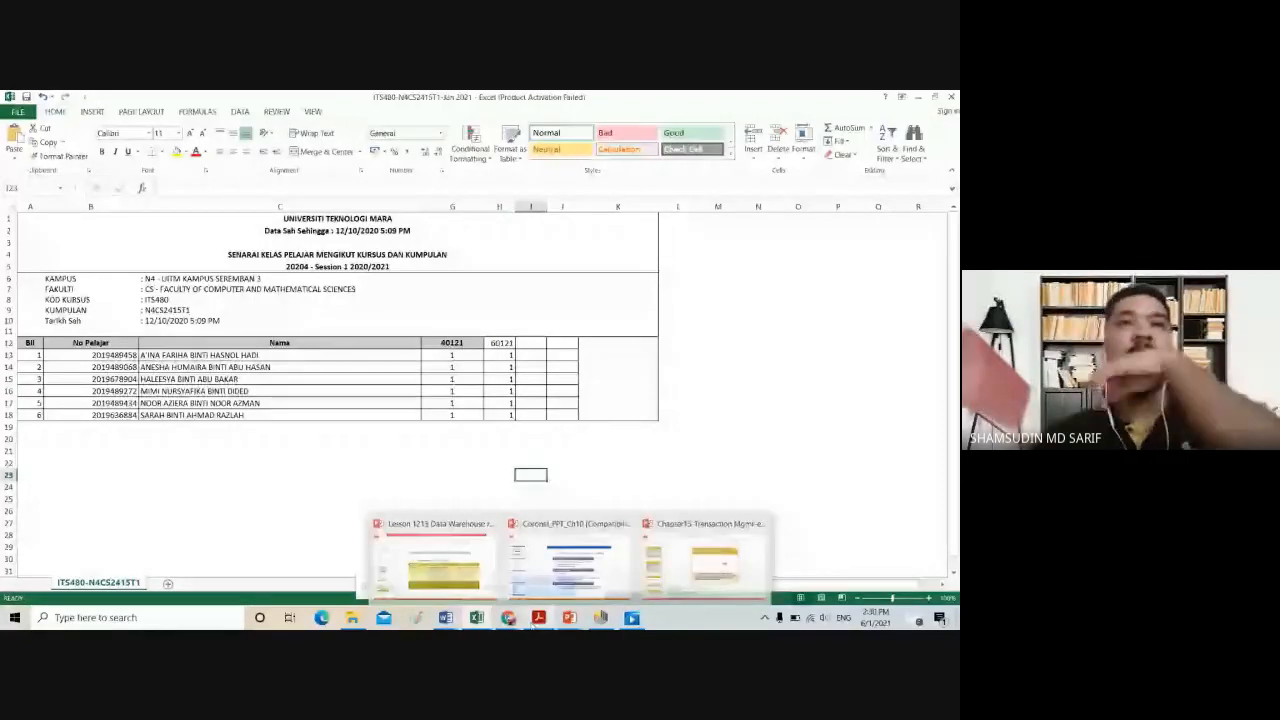
click(508, 617)
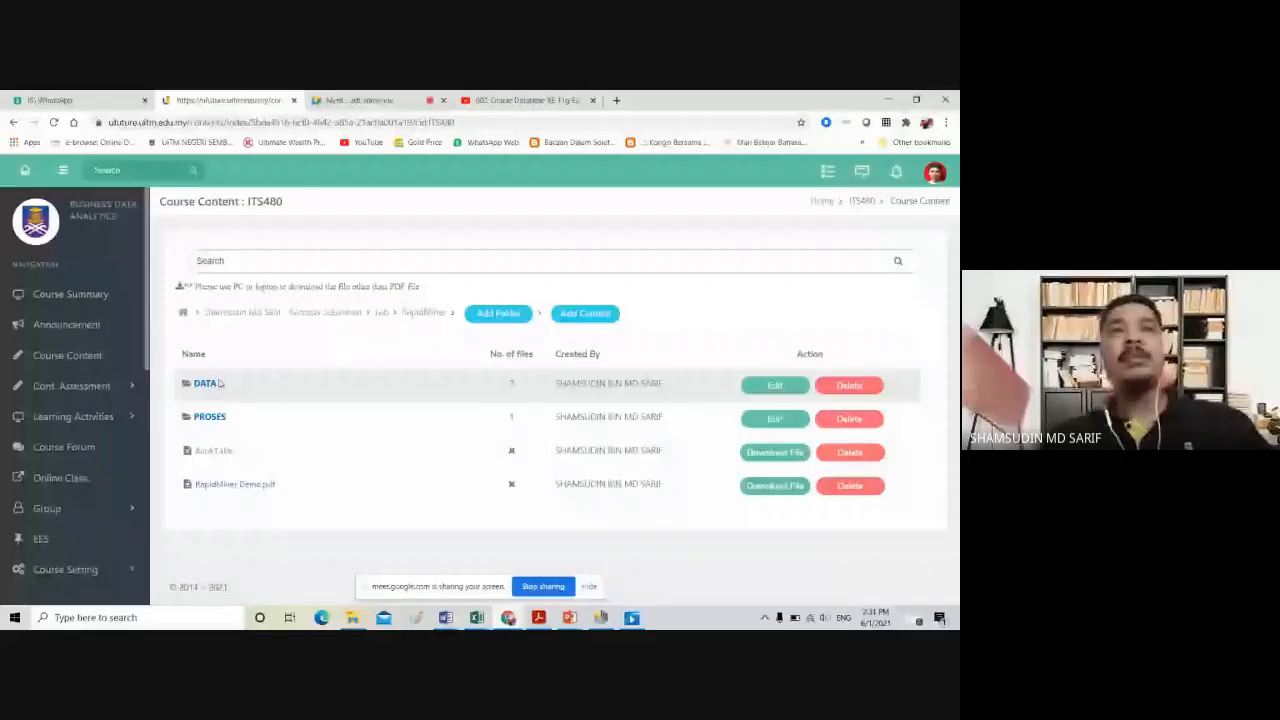
click(225, 384)
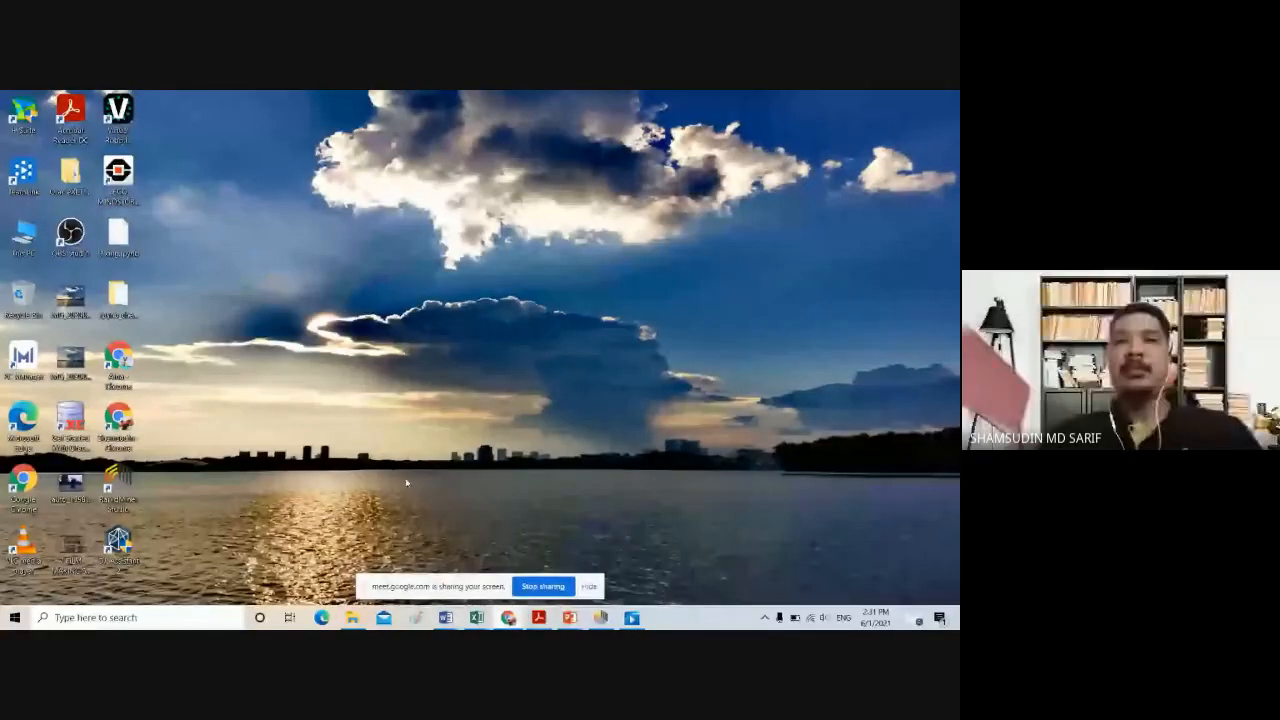
Switch to RapidMiner Studio and start a blank process, saving the changes to the open model-selection process
mouse_move(570, 617)
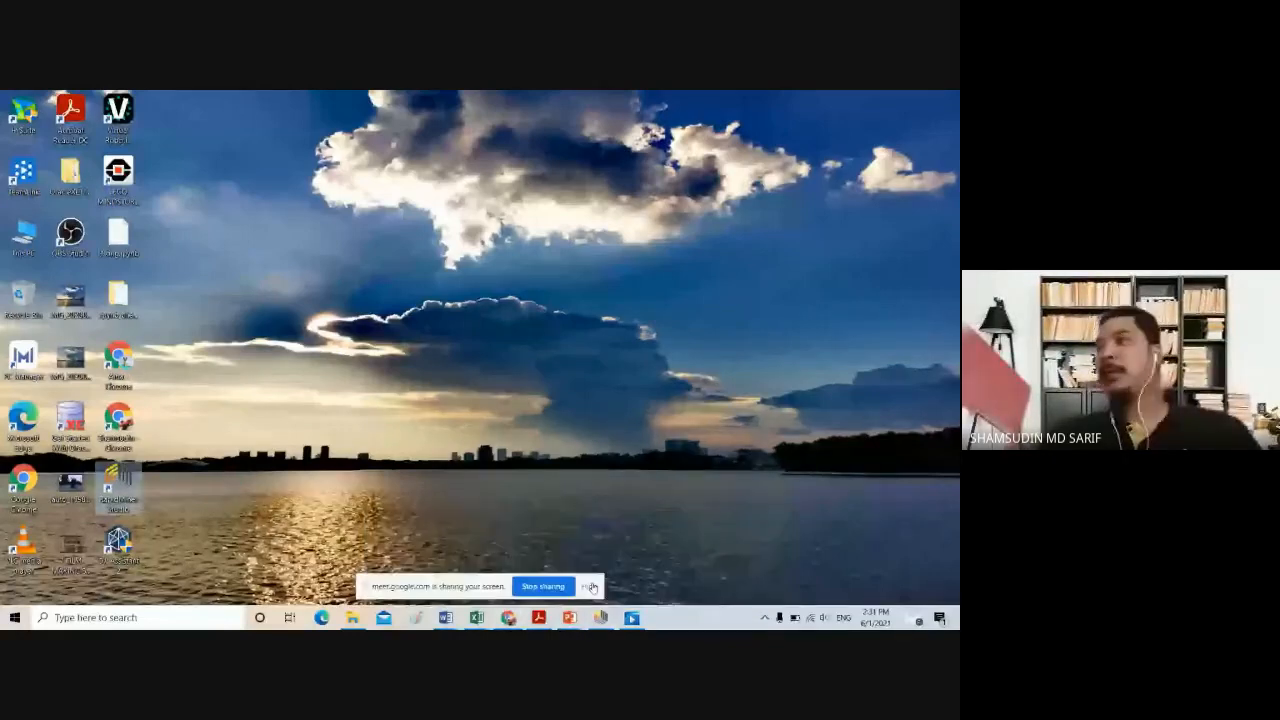
click(590, 587)
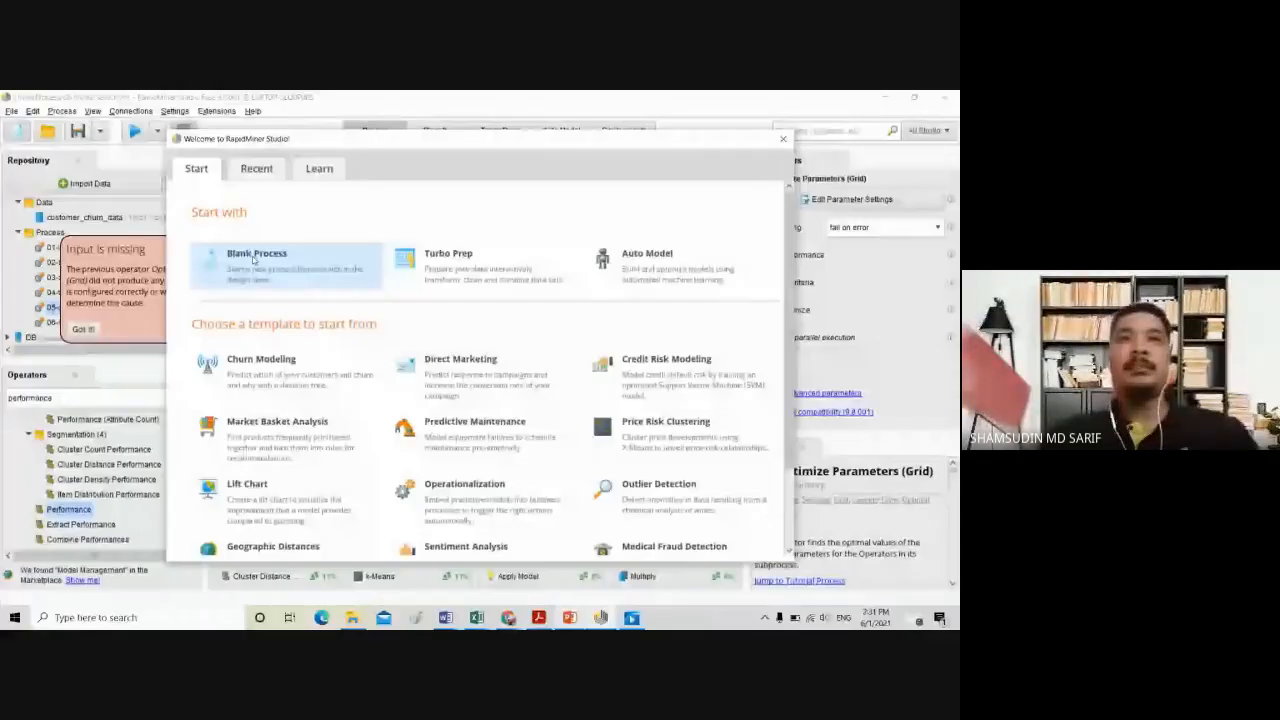
click(253, 258)
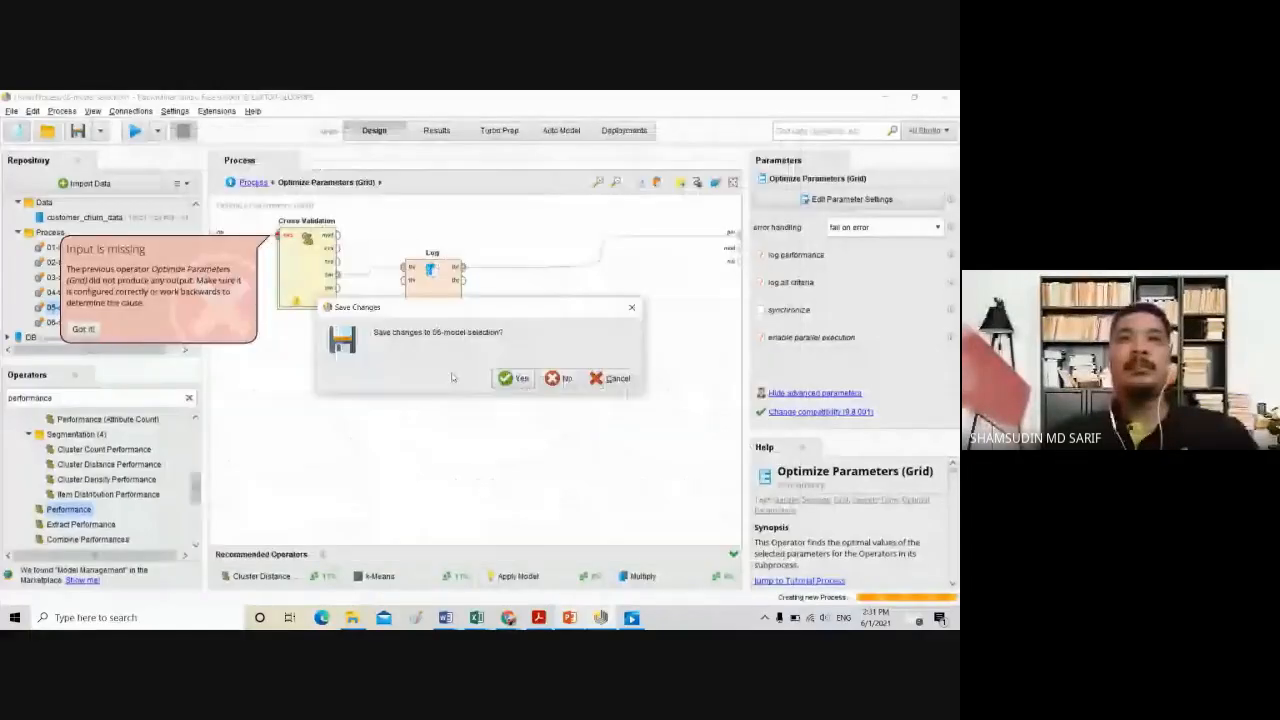
click(516, 379)
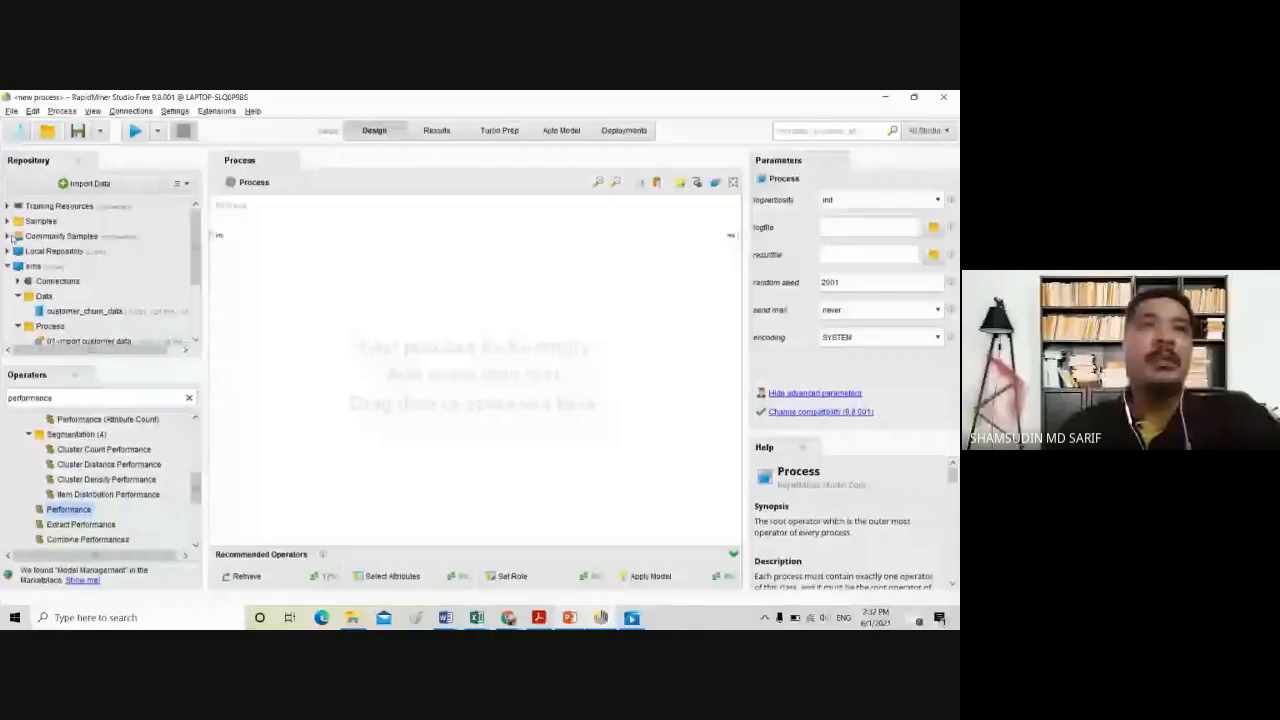
Examine the sample data sets in the data folder of the repository's Samples, then collapse that folder
click(7, 221)
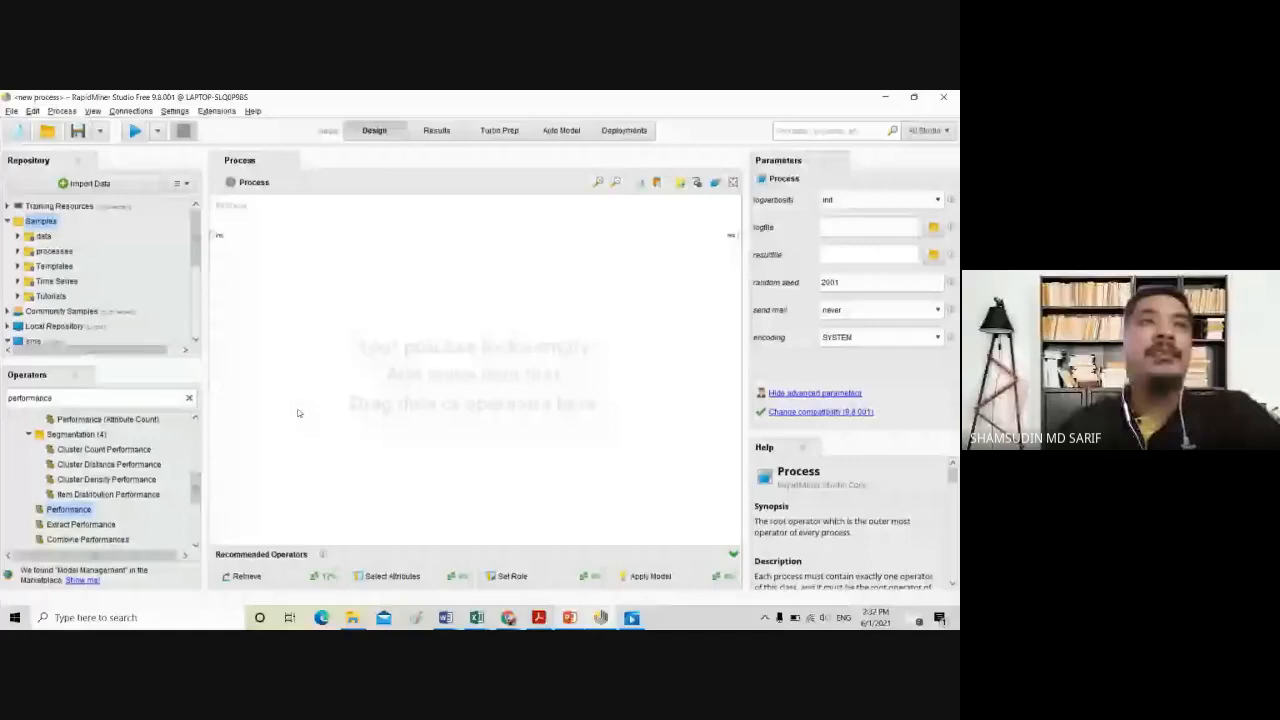
click(8, 221)
click(8, 221)
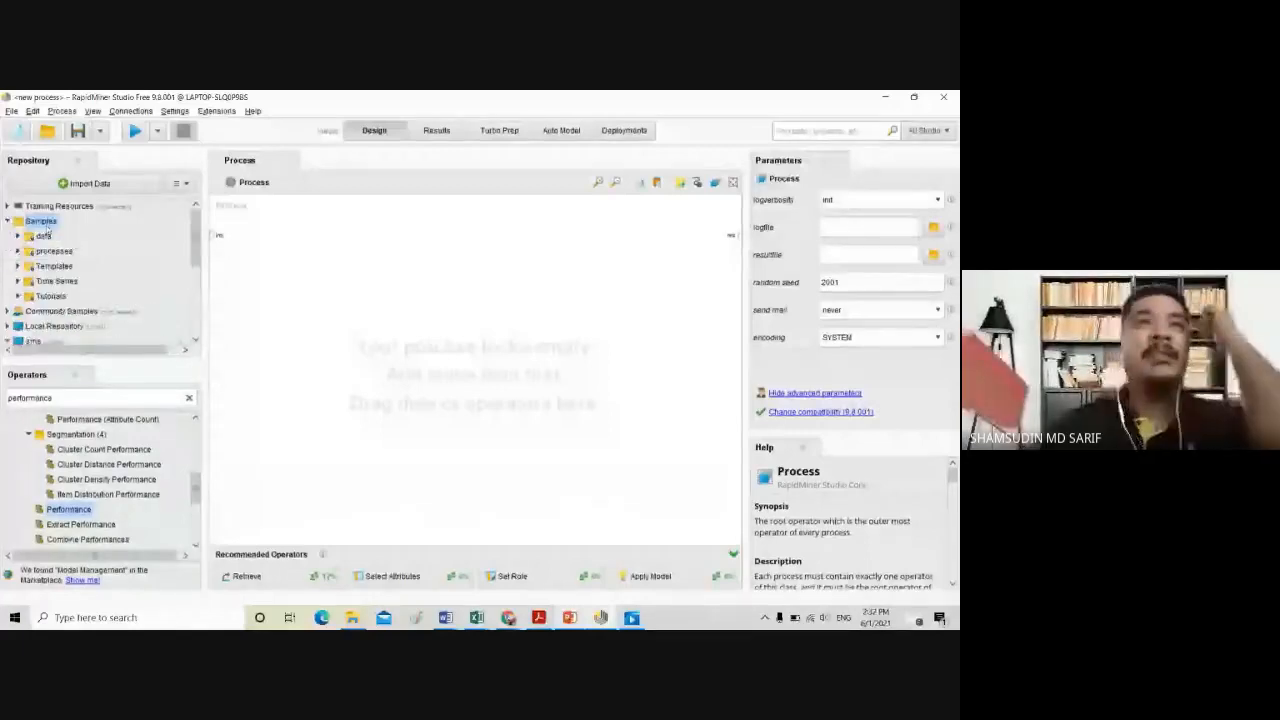
click(17, 236)
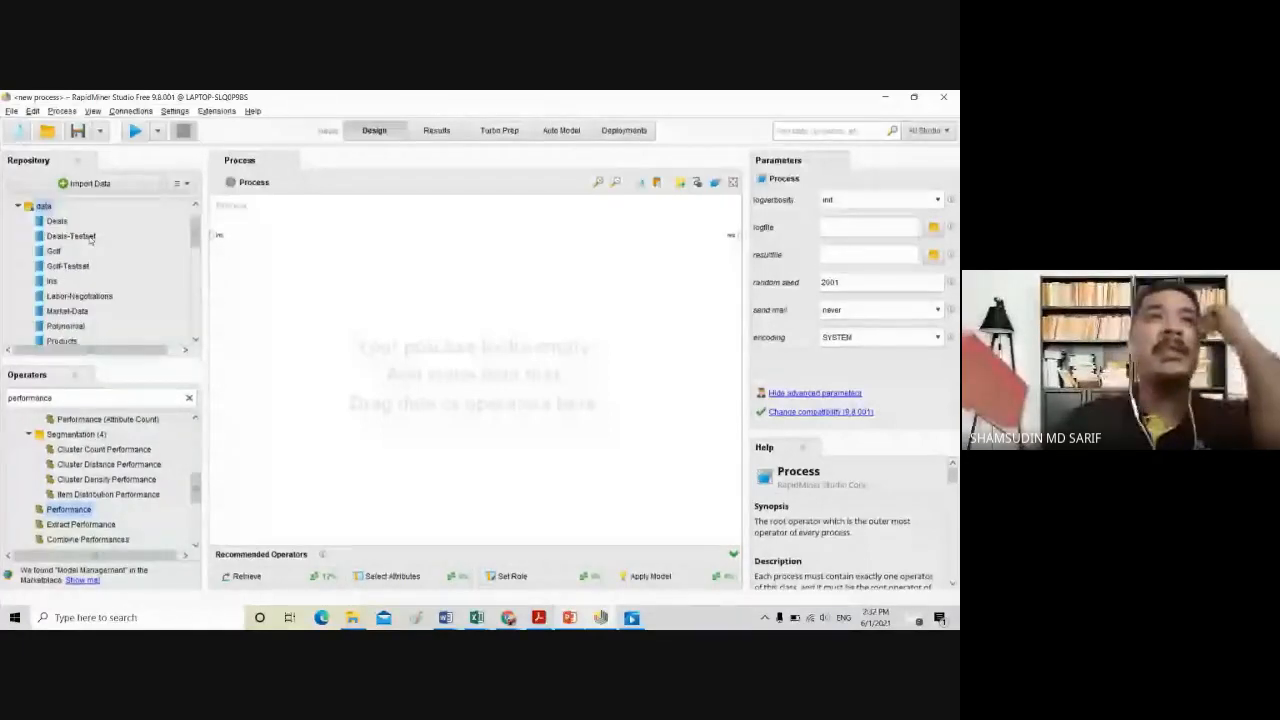
scroll(90, 238, down, 3)
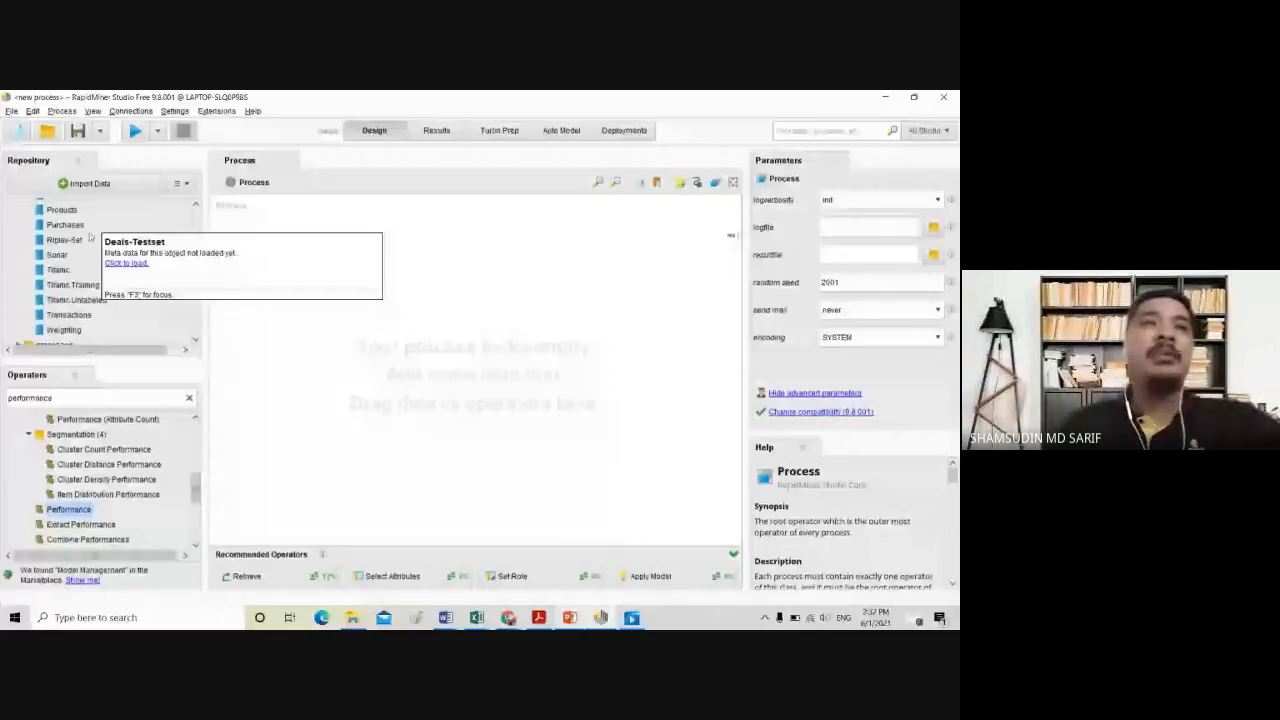
scroll(90, 238, up, 3)
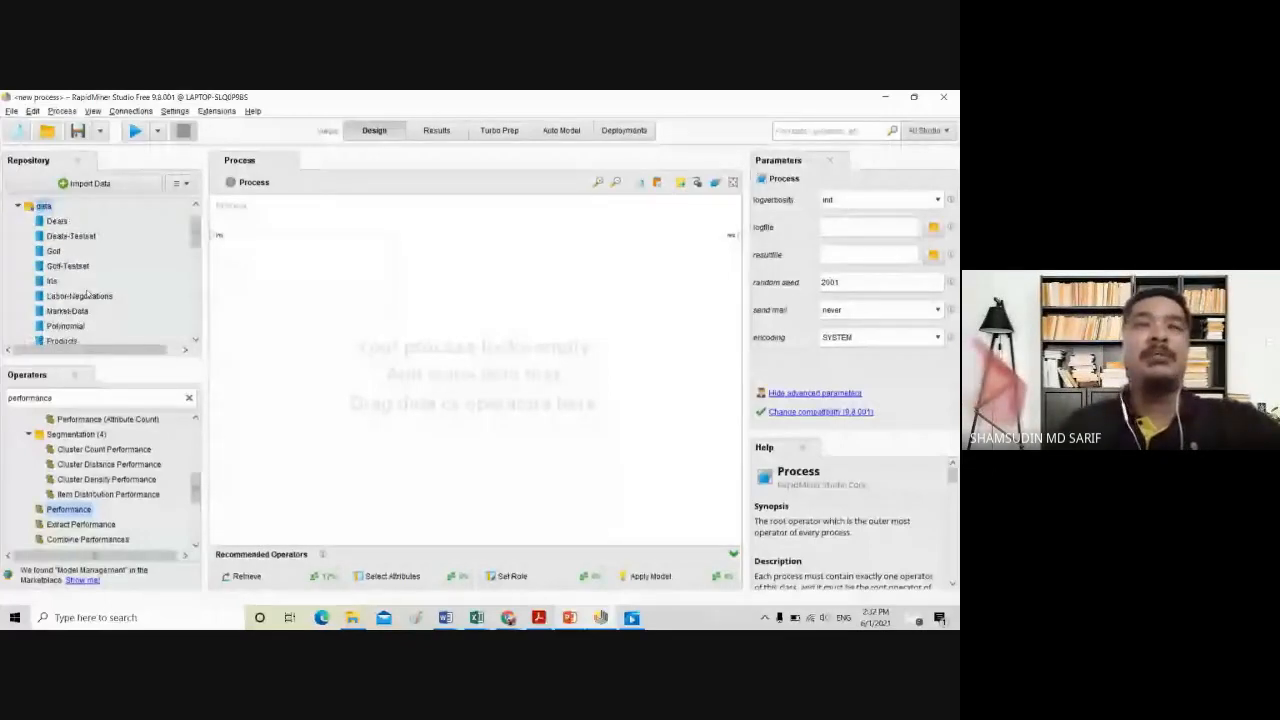
scroll(87, 293, up, 1)
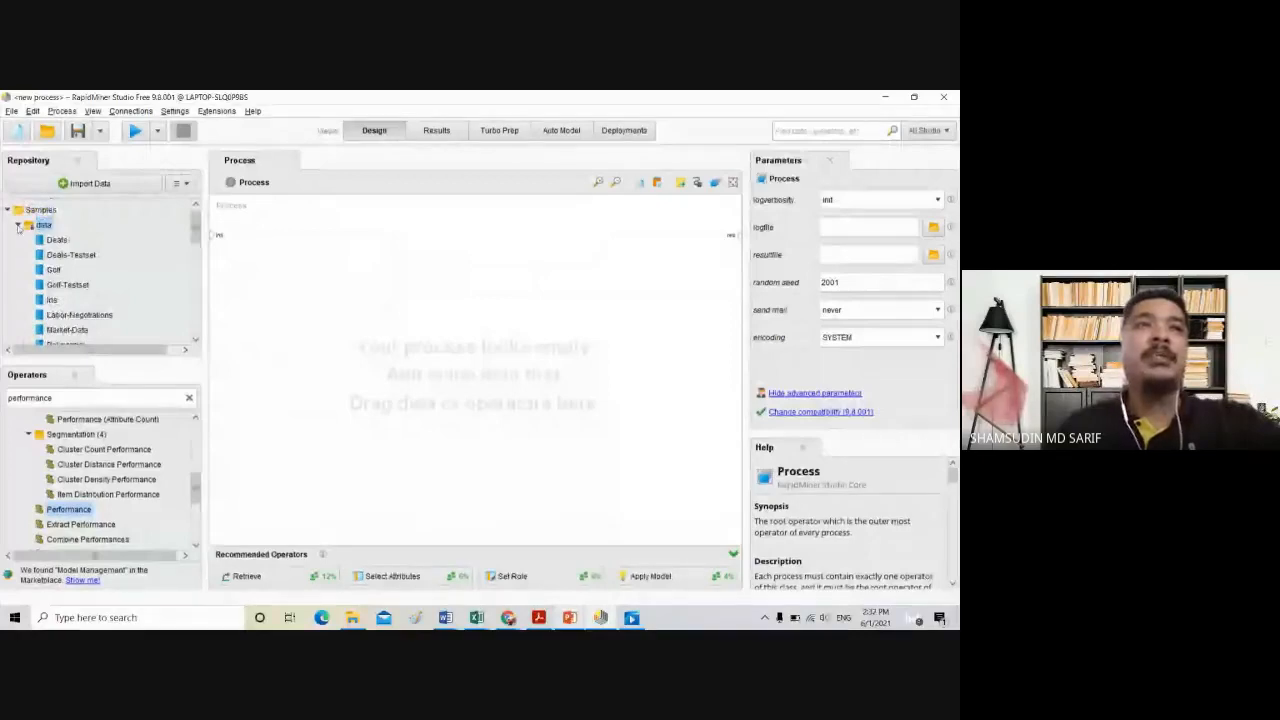
click(18, 226)
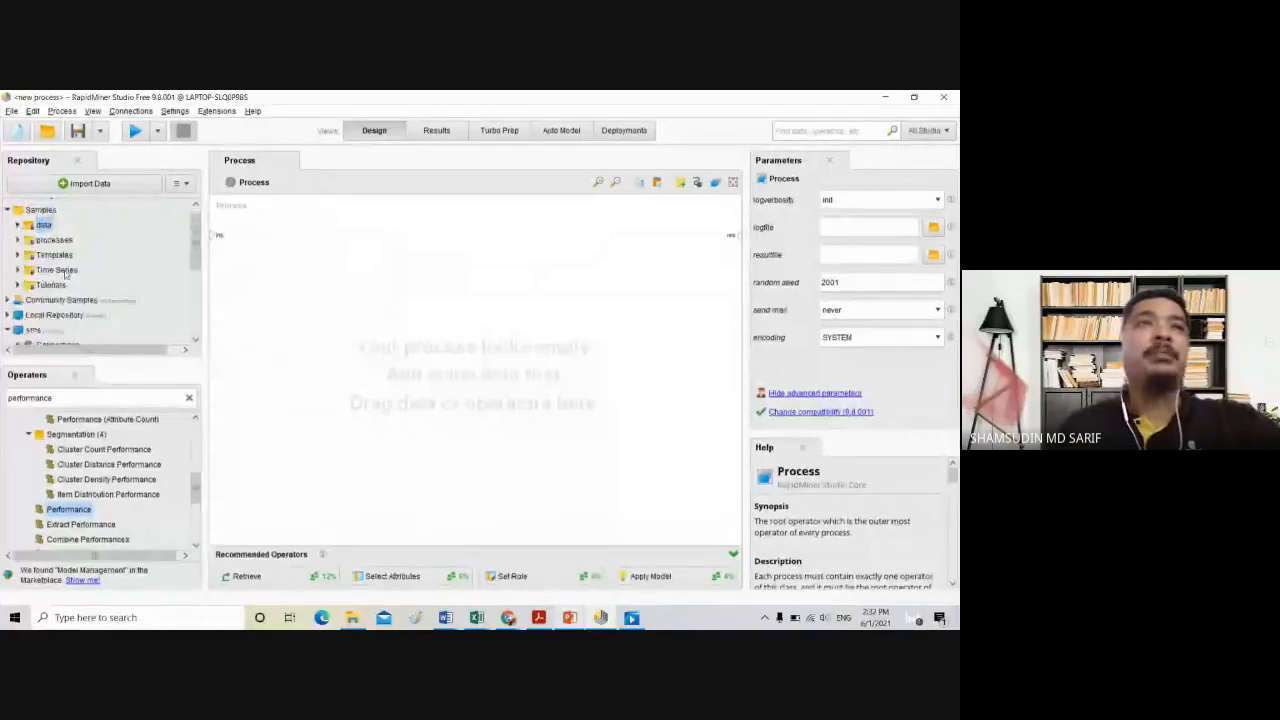
Examine the folders under Community Samples, including Community Data Science and Community Data Sets
click(7, 300)
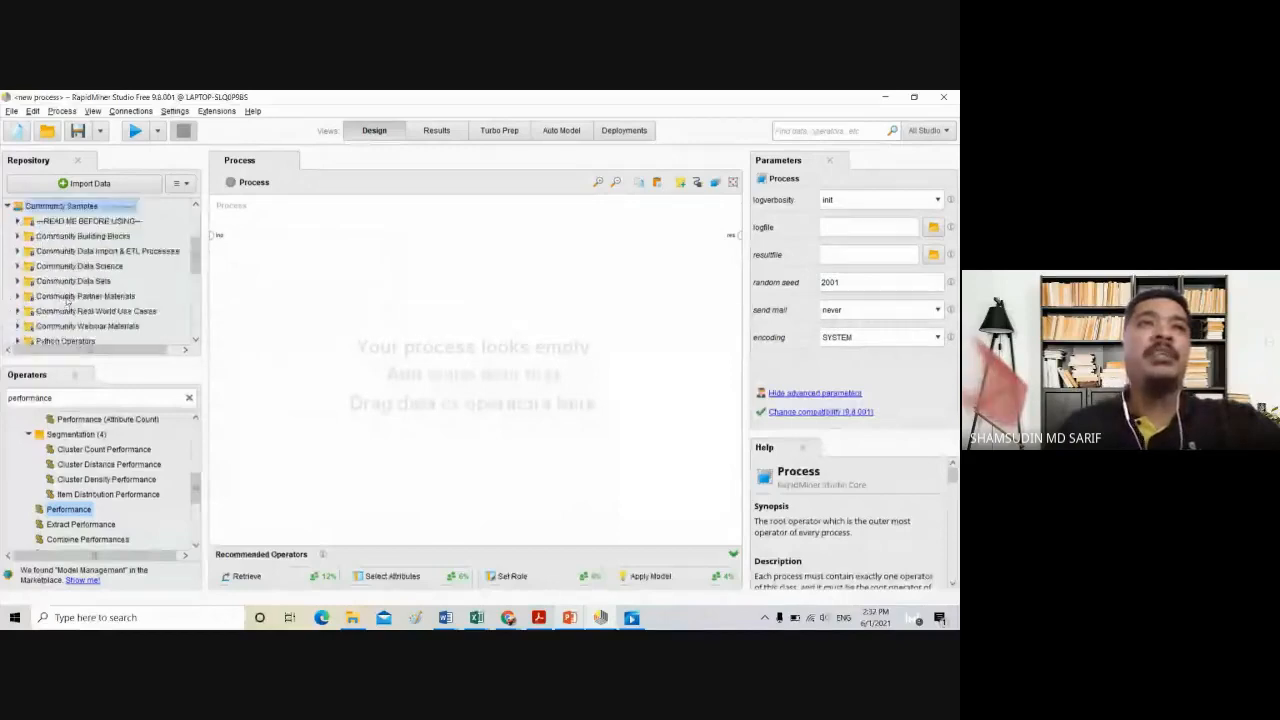
scroll(60, 260, down, 1)
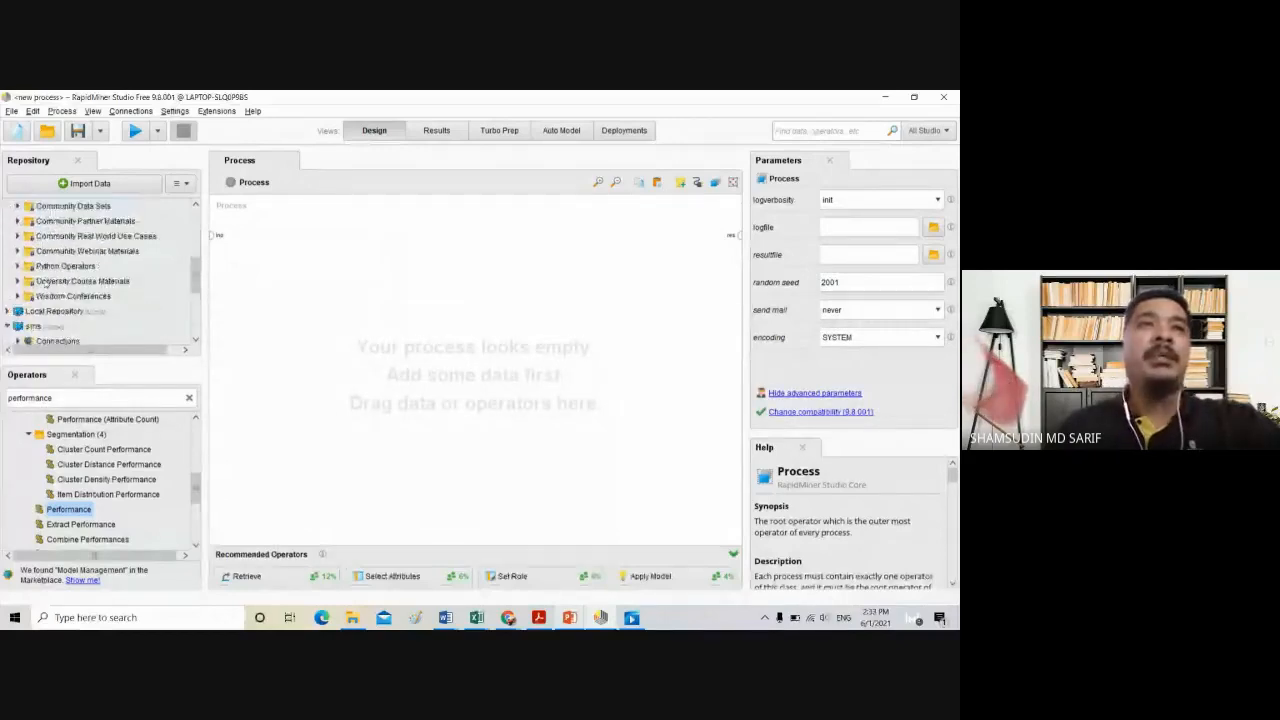
scroll(45, 283, up, 1)
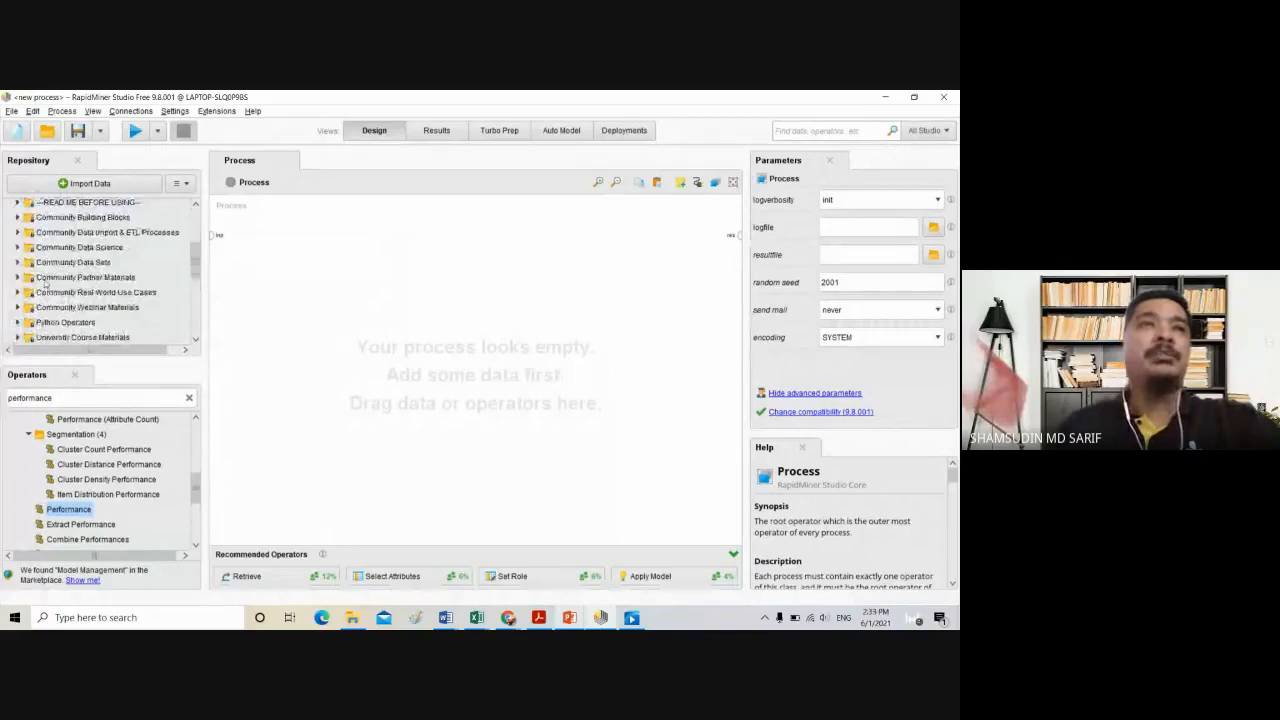
double_click(50, 248)
double_click(32, 277)
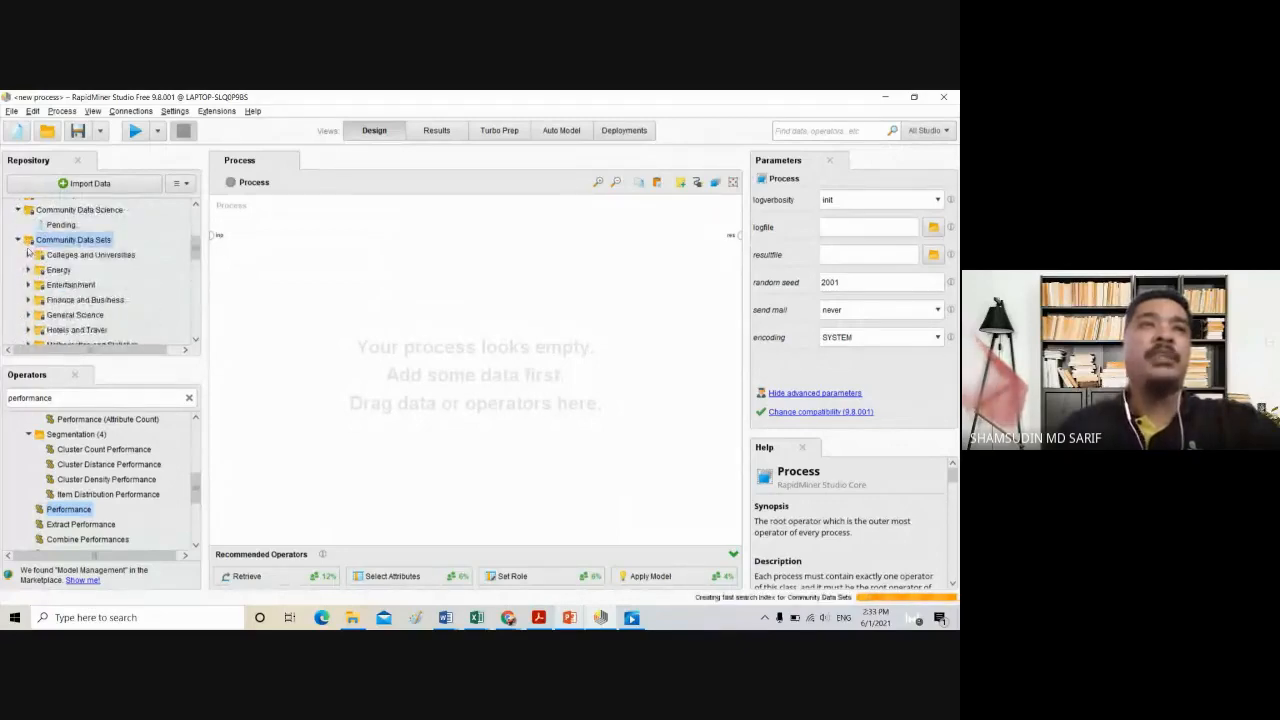
click(20, 241)
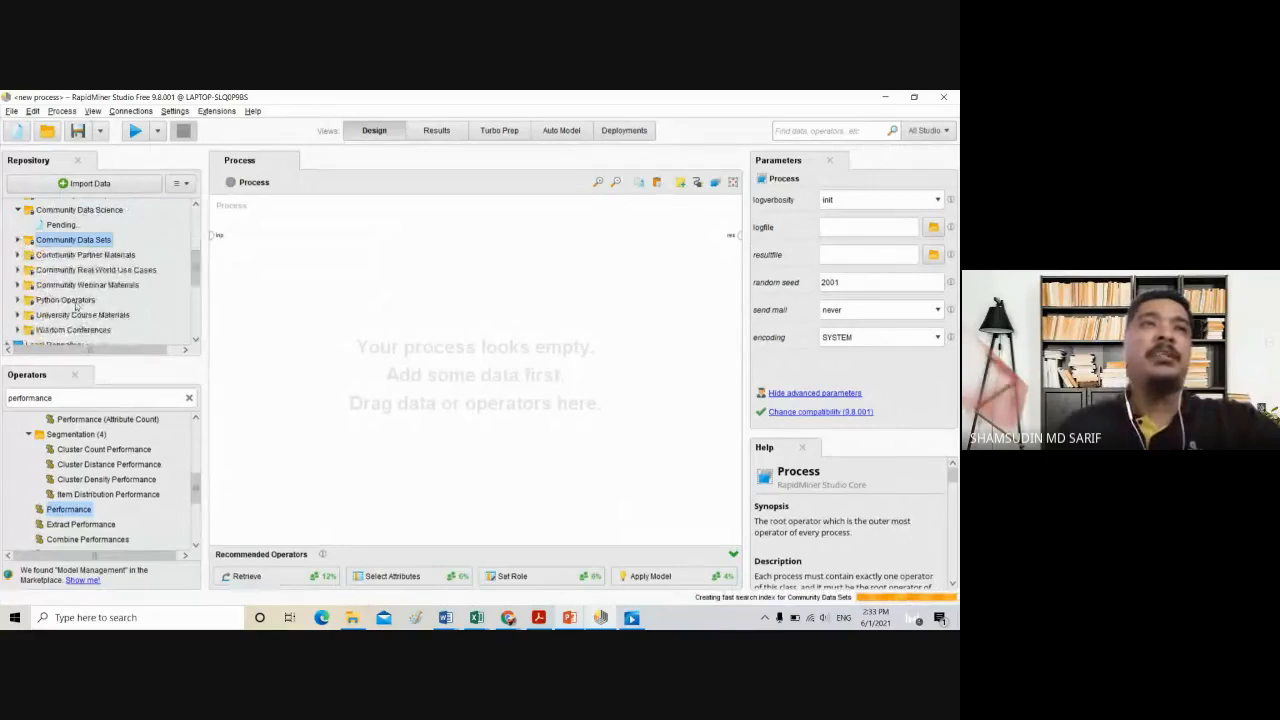
scroll(55, 255, up, 3)
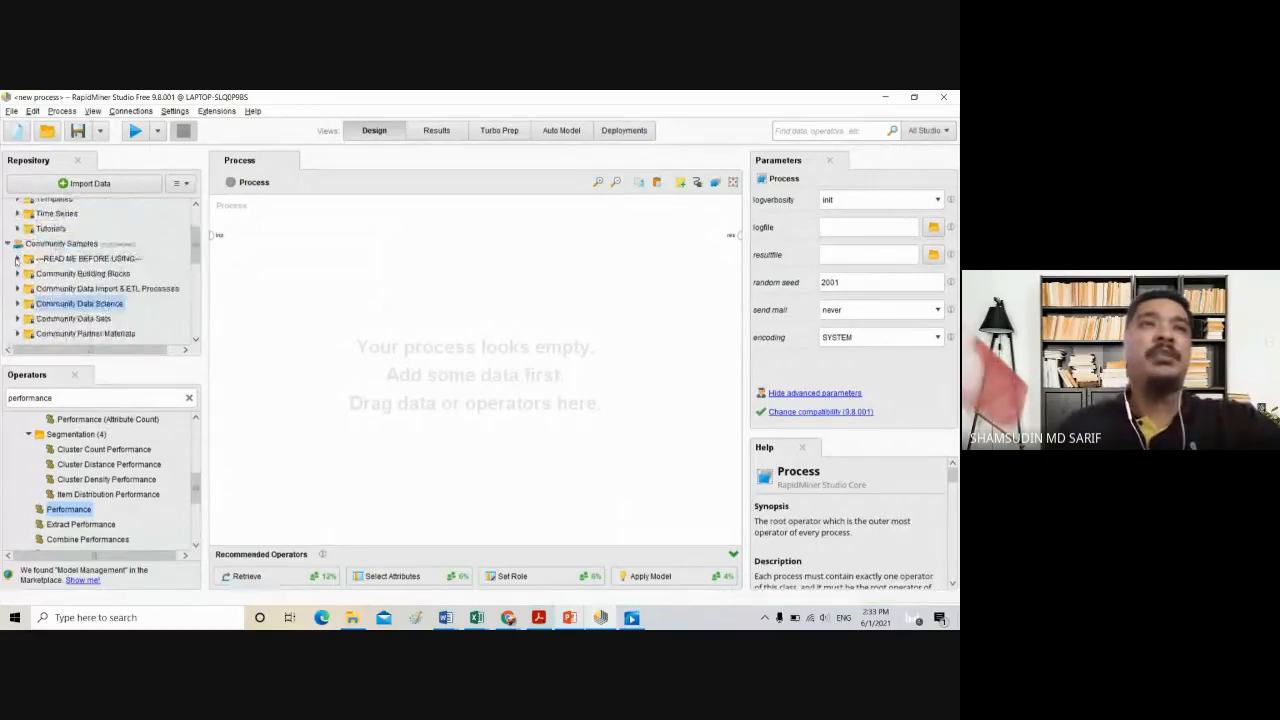
scroll(56, 260, up, 1)
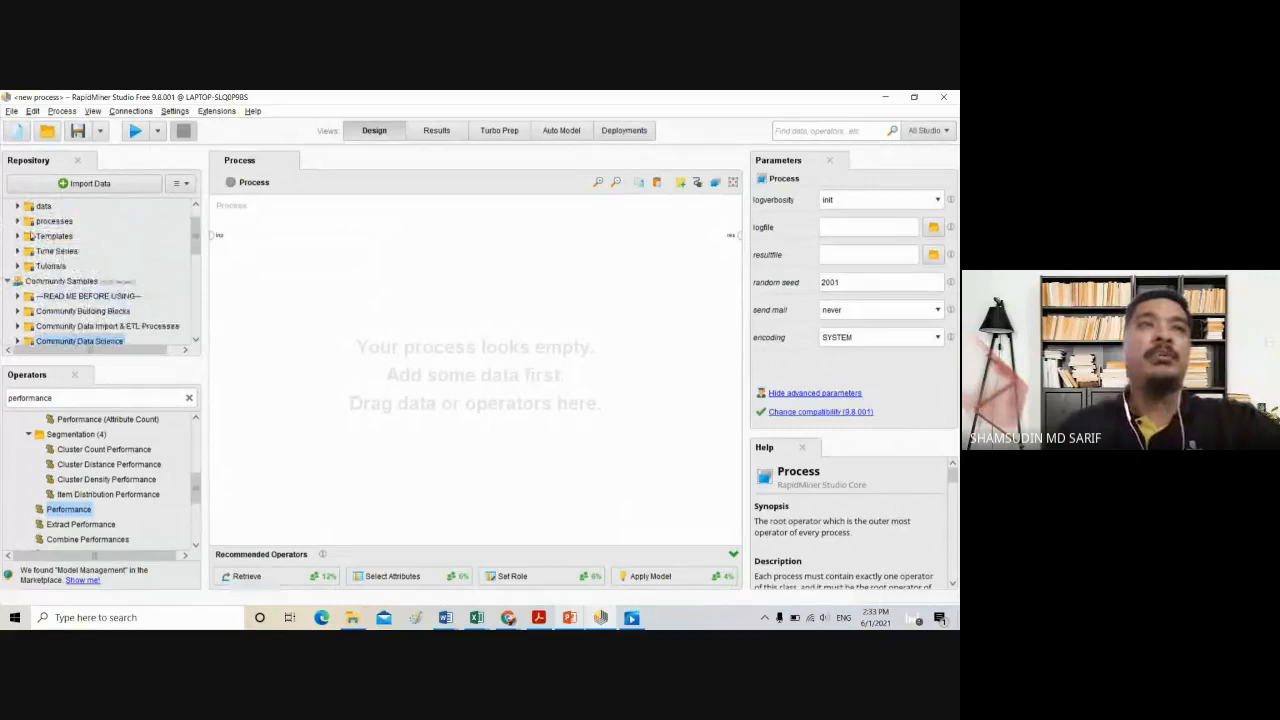
scroll(93, 269, up, 1)
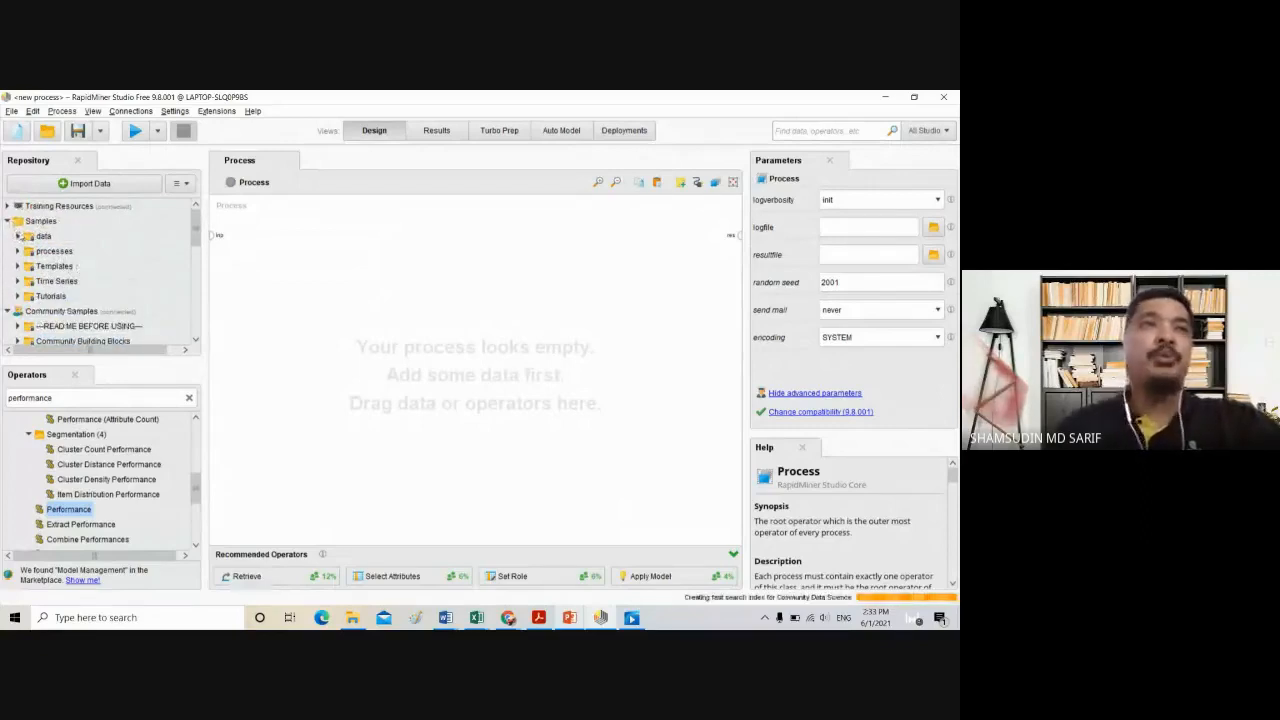
Collapse Community Samples in the repository and expand the data folder under Samples
click(17, 235)
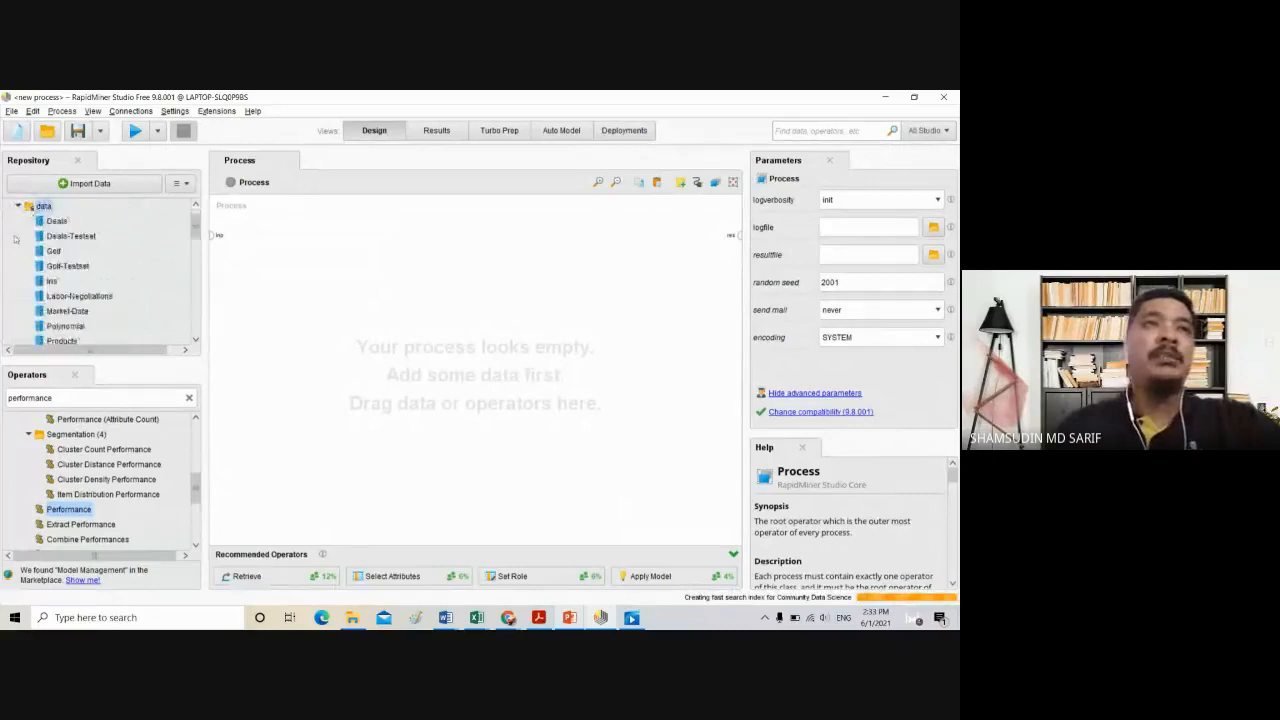
scroll(15, 239, up, 1)
click(17, 237)
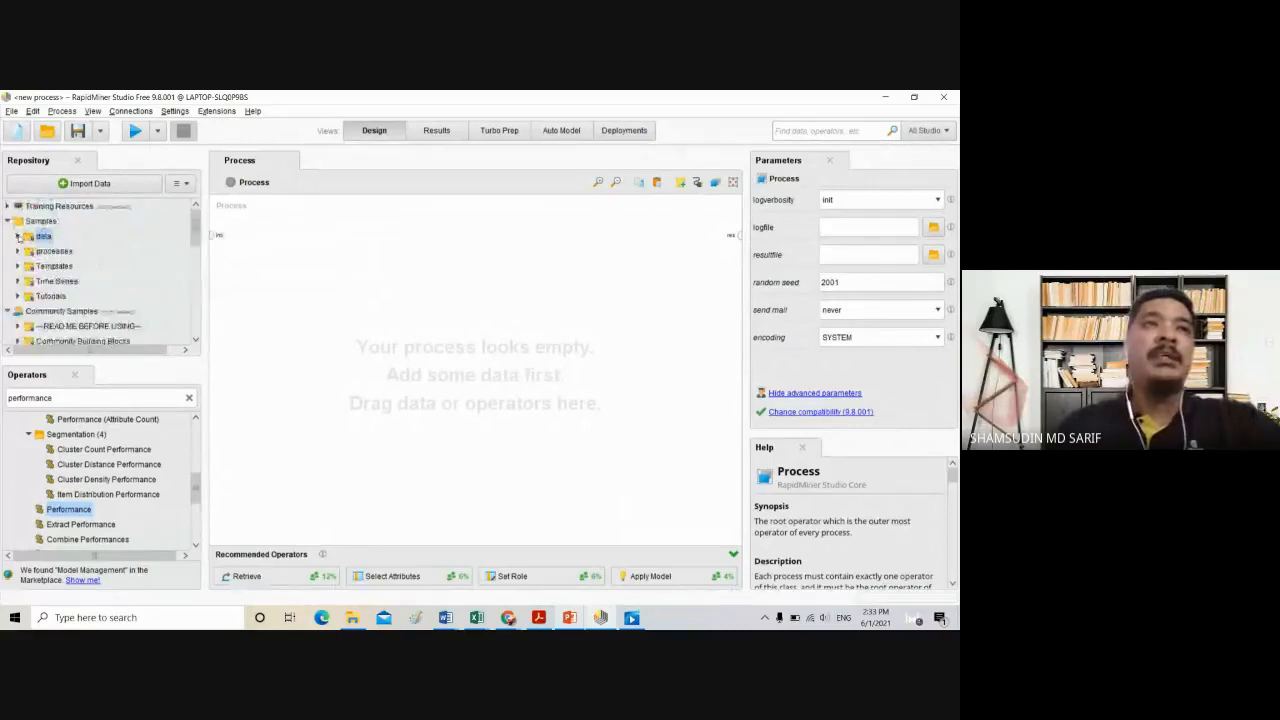
click(8, 222)
click(8, 236)
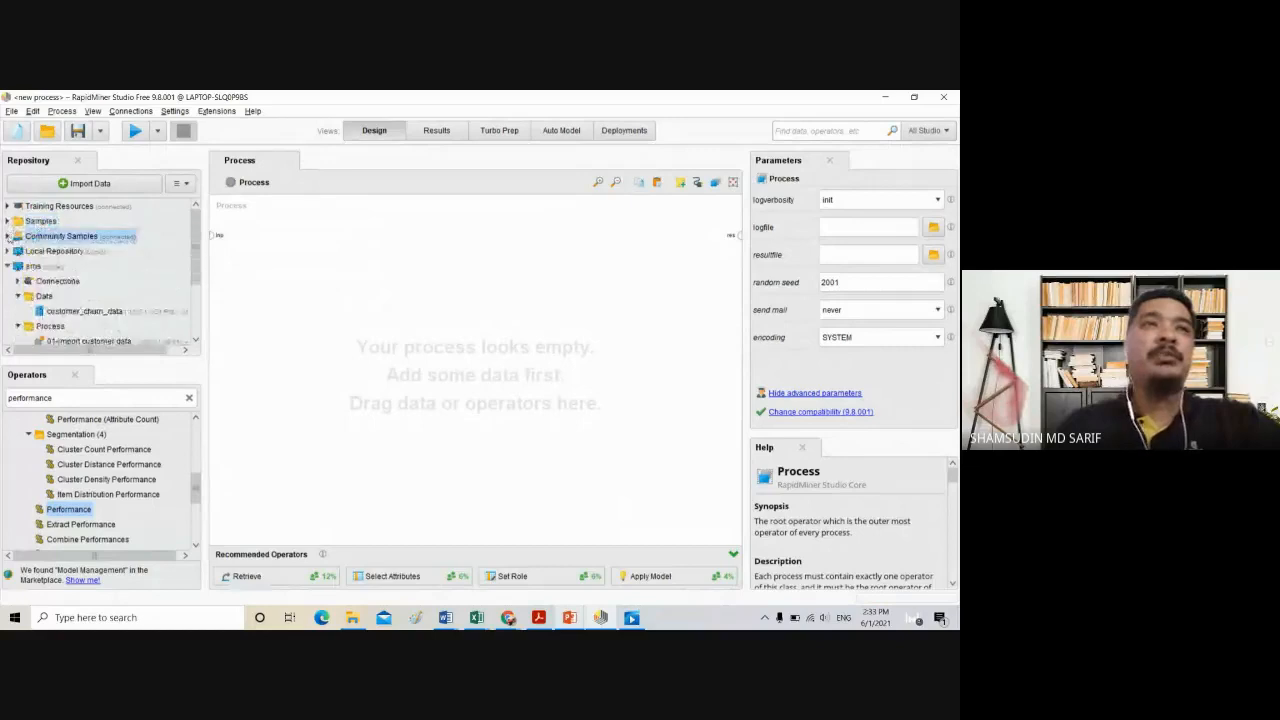
click(8, 221)
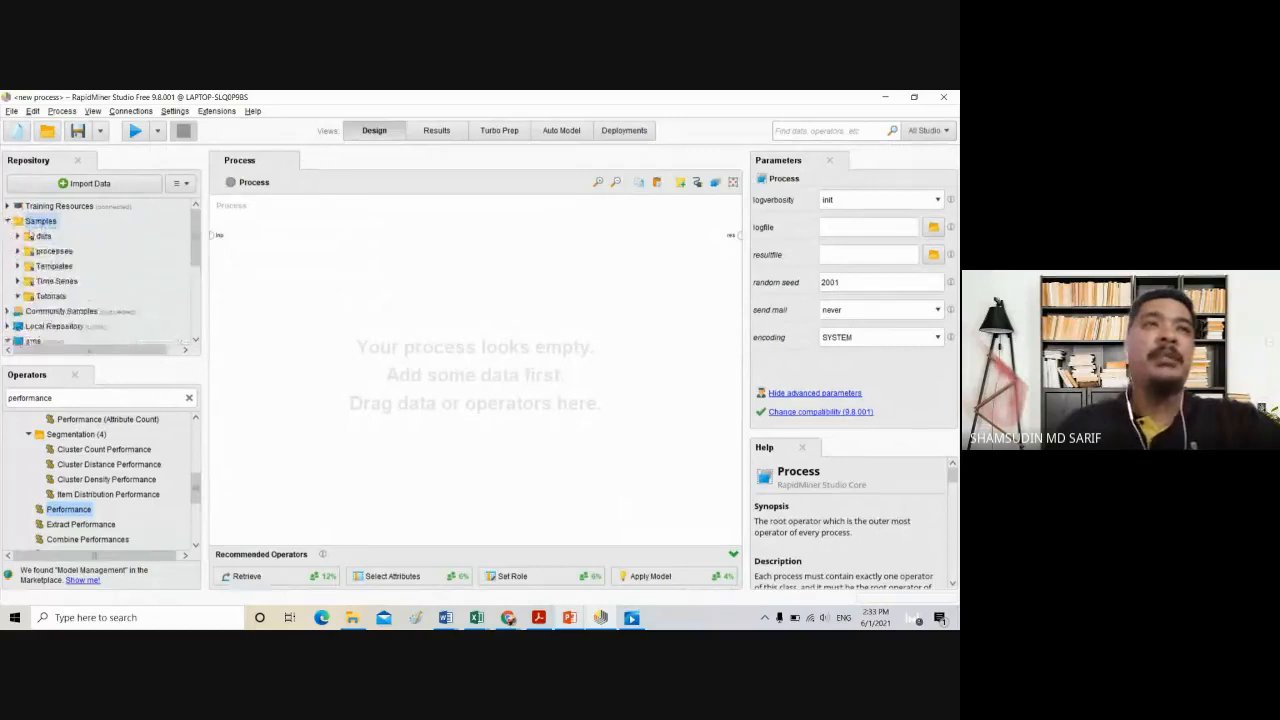
click(17, 237)
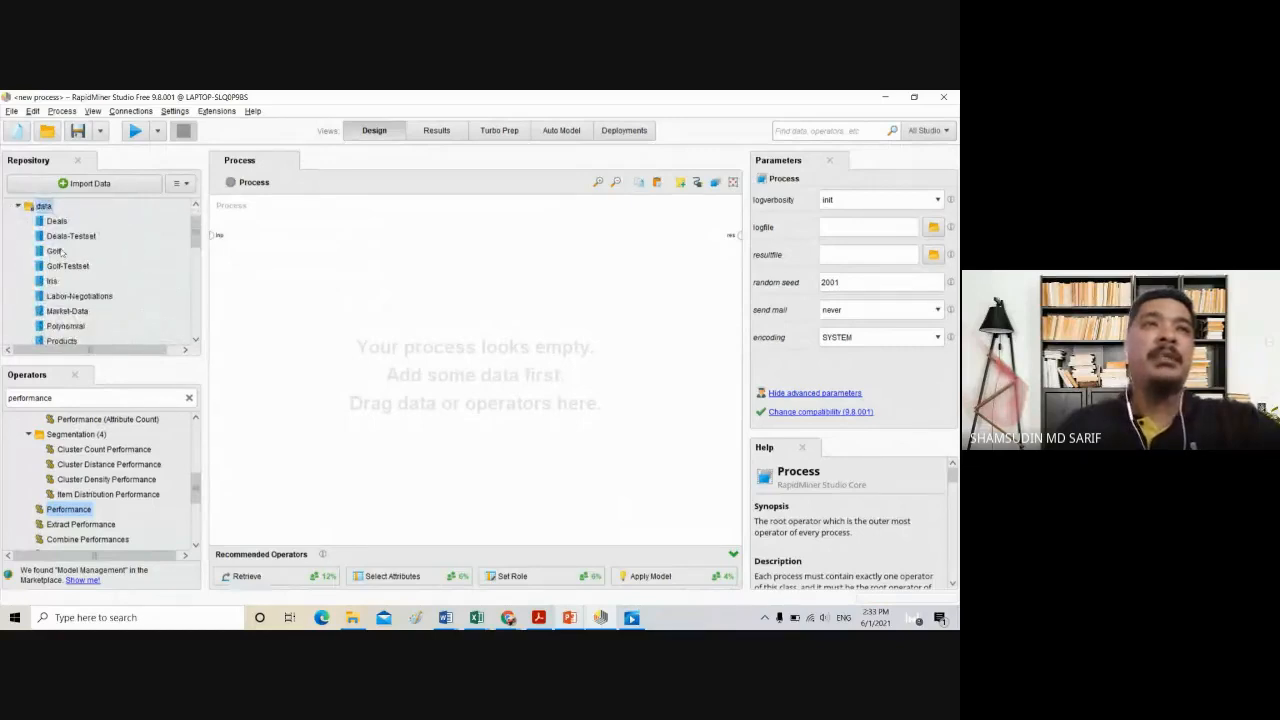
Look through the sample data sets in the data folder down to the Titanic entries, then collapse the folder
scroll(55, 251, down, 3)
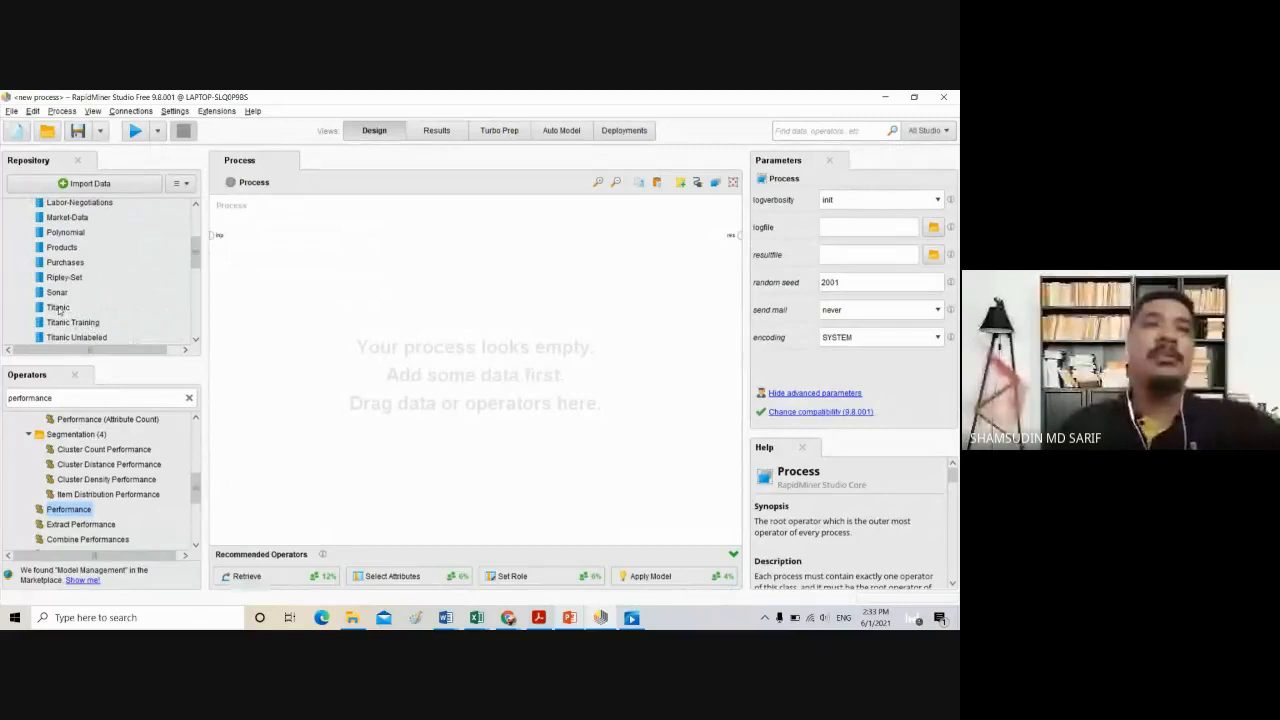
mouse_move(60, 311)
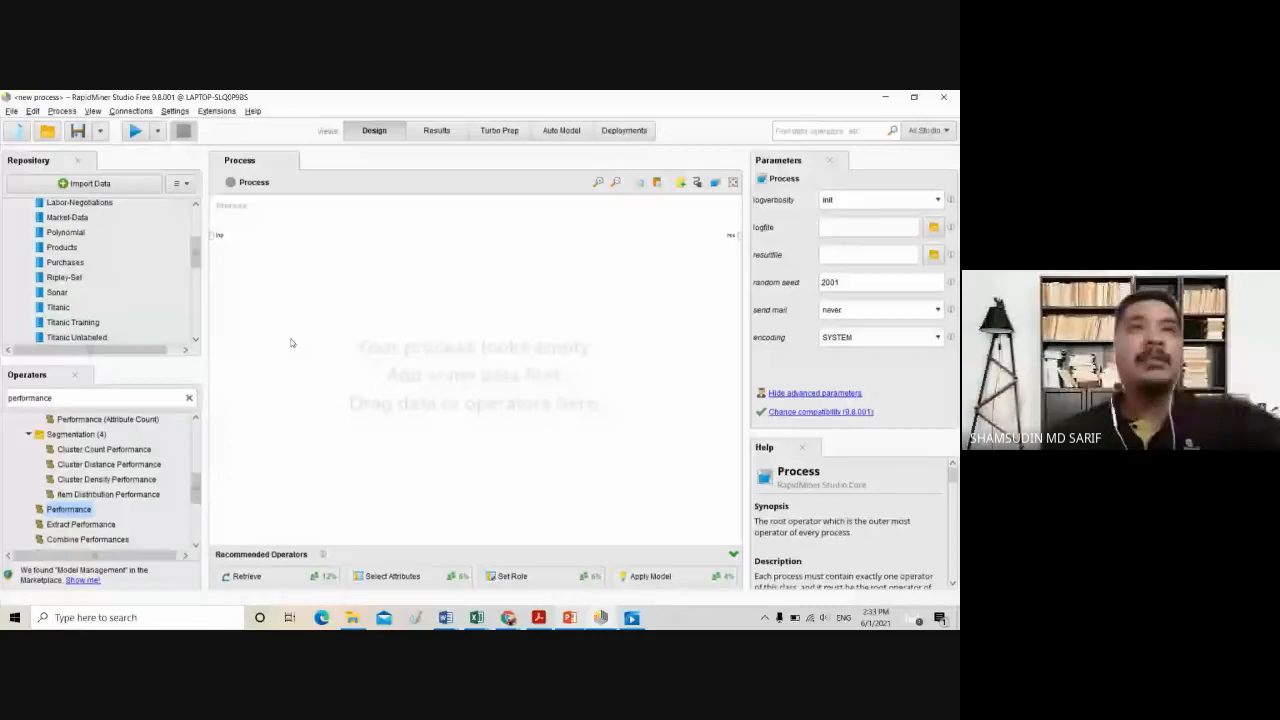
scroll(17, 238, up, 4)
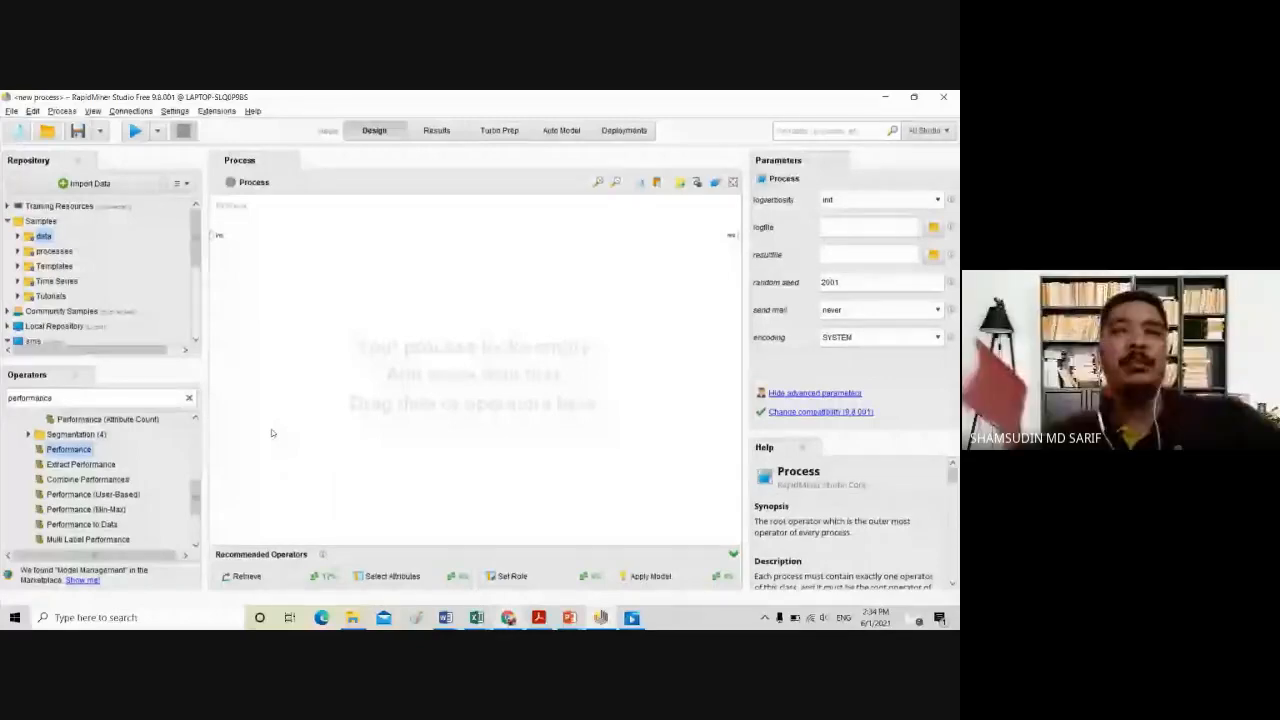
Find the Retrieve operator by searching for "retr", add it to the process and connect its output to the process result port
drag(130, 420, 100, 408)
double_click(67, 397)
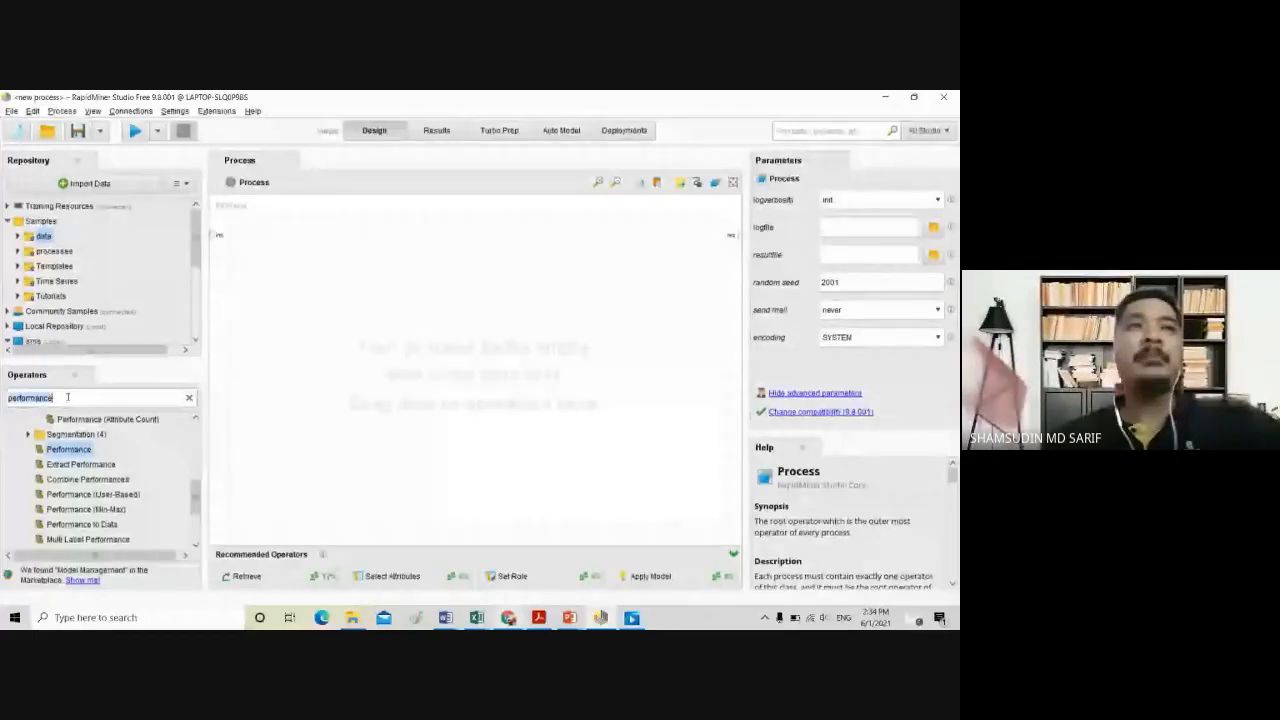
text(r)
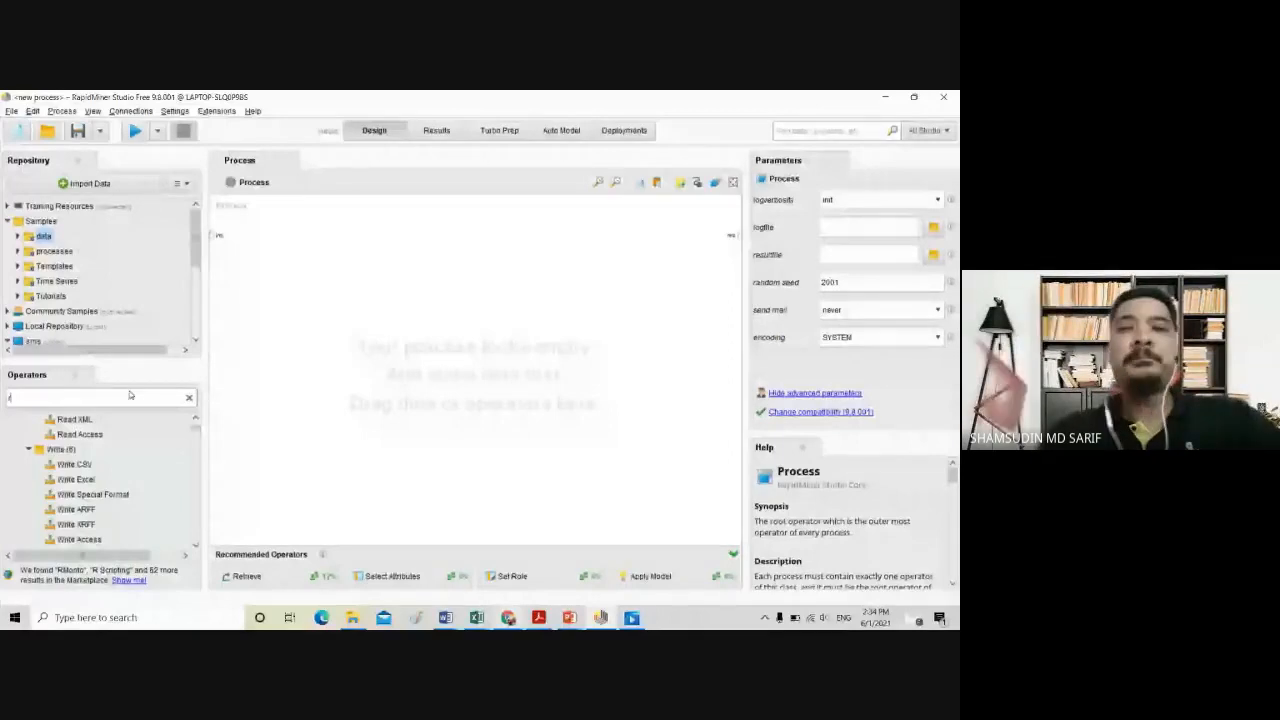
text(etr)
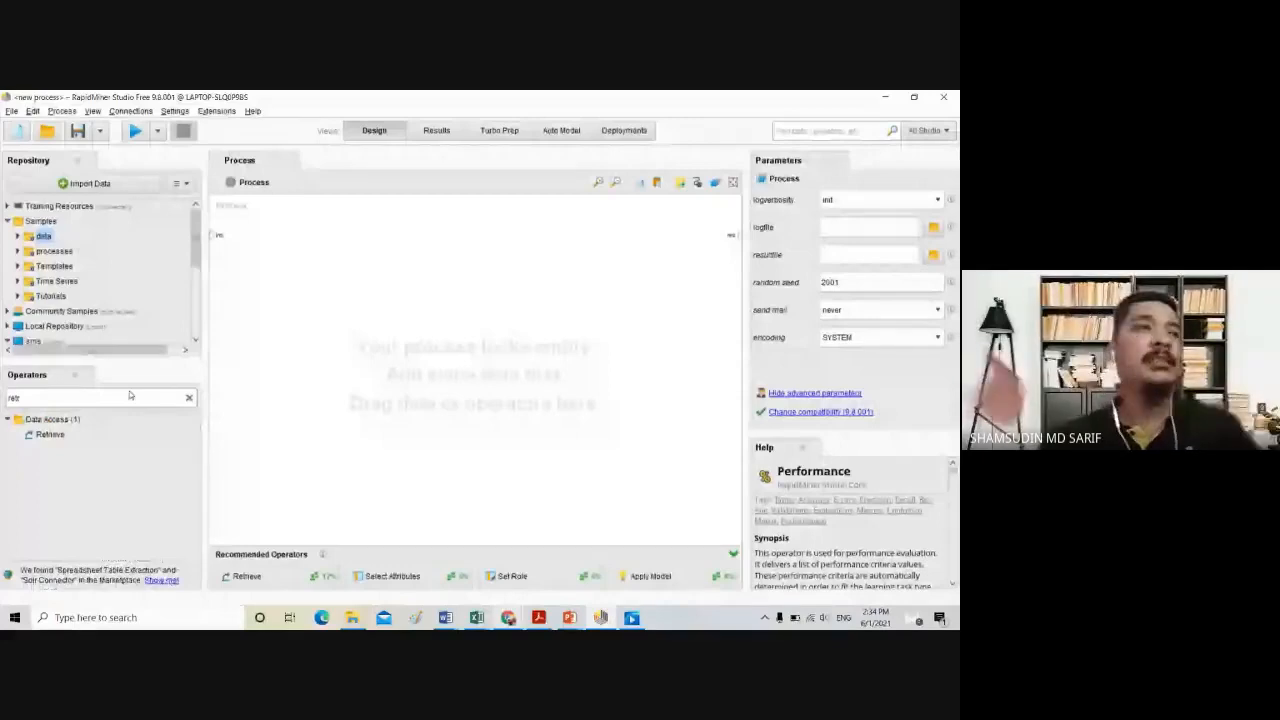
drag(50, 434, 266, 240)
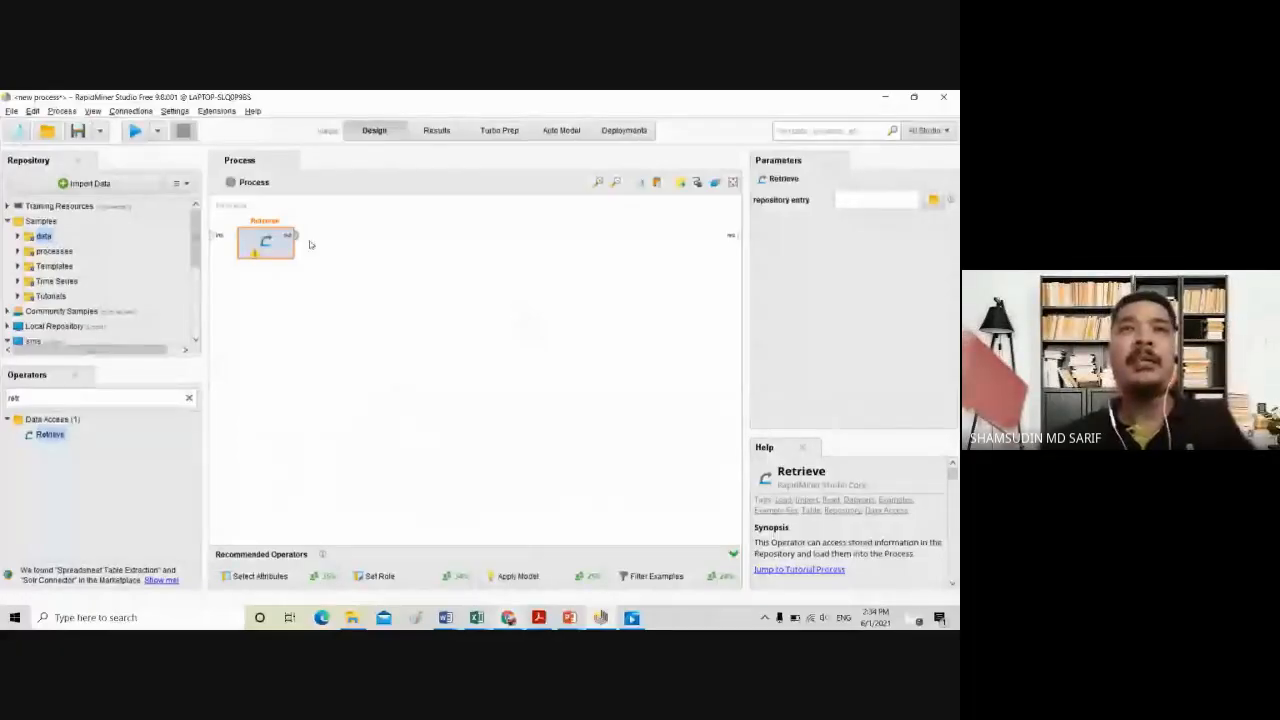
drag(294, 235, 731, 234)
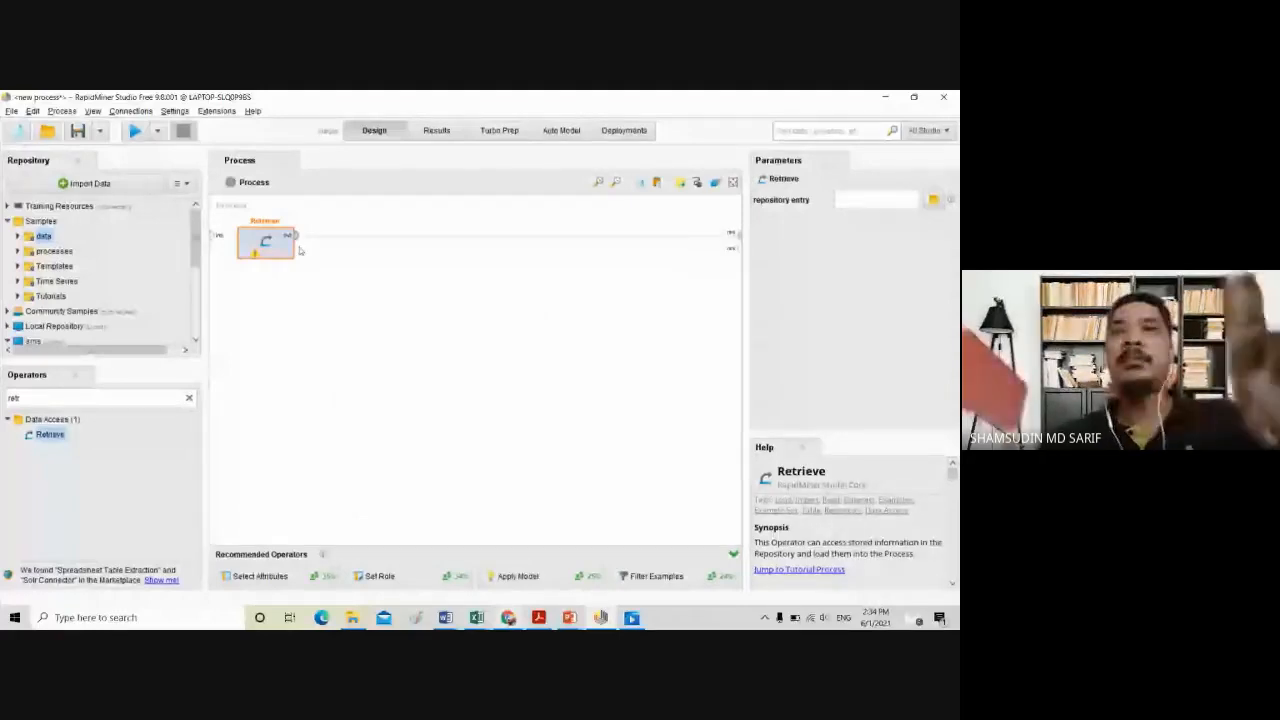
Set the Retrieve operator's repository entry to the Titanic data set in the Samples data folder
click(933, 200)
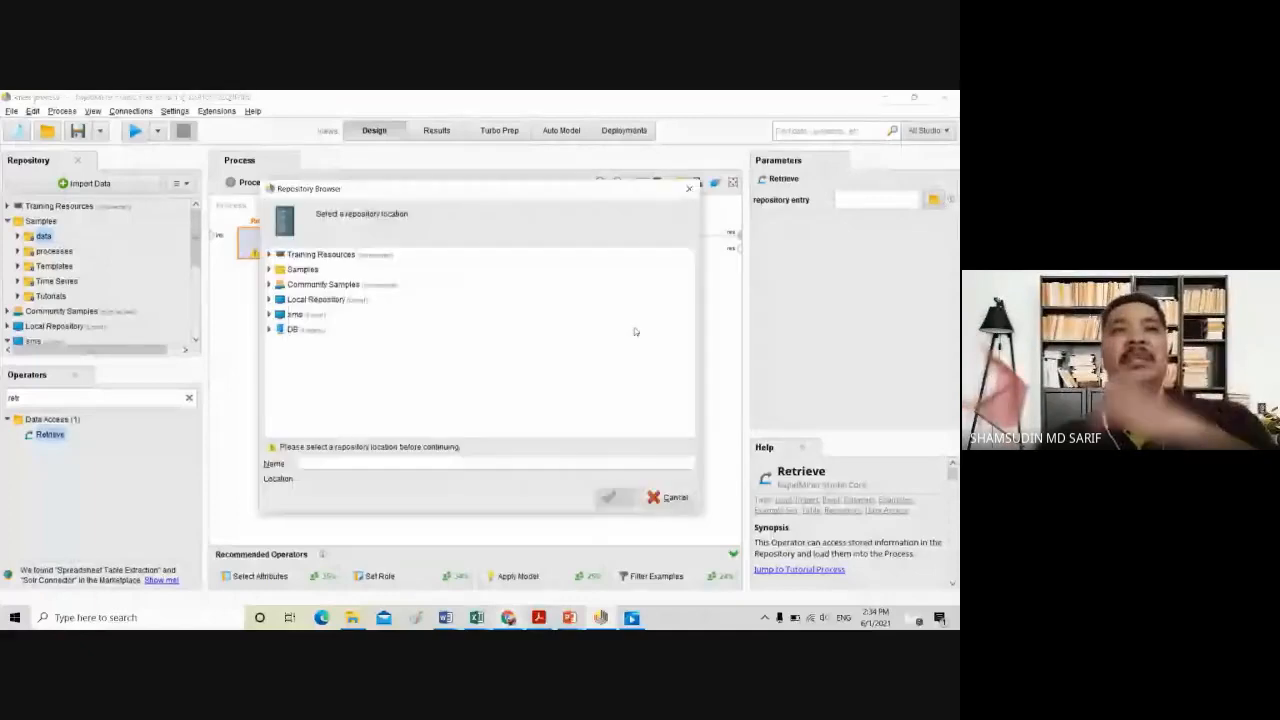
click(270, 270)
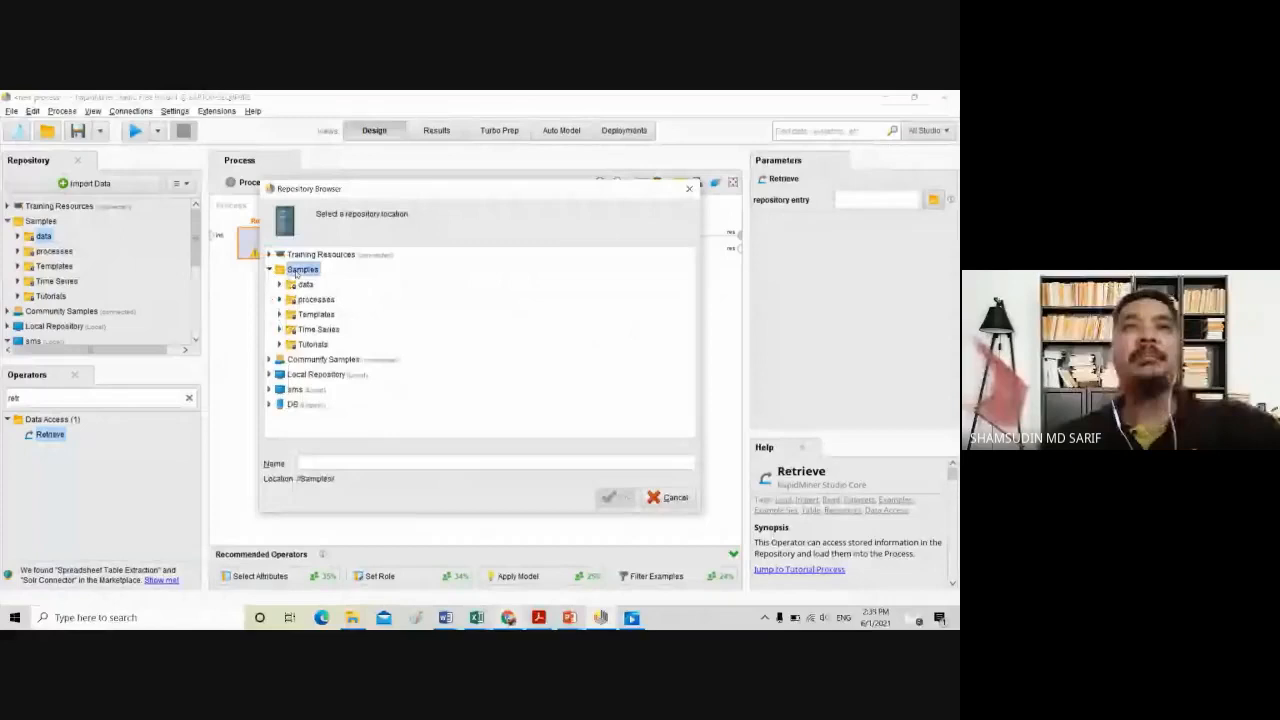
double_click(305, 284)
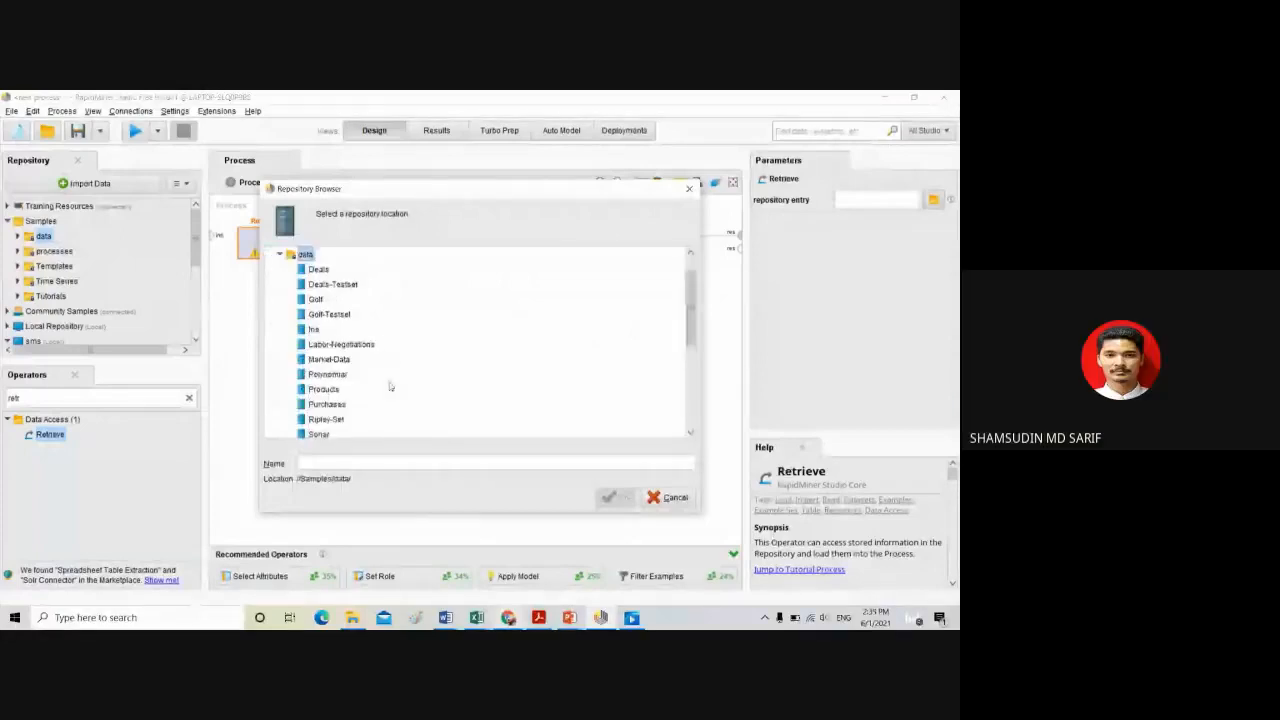
scroll(390, 386, down, 1)
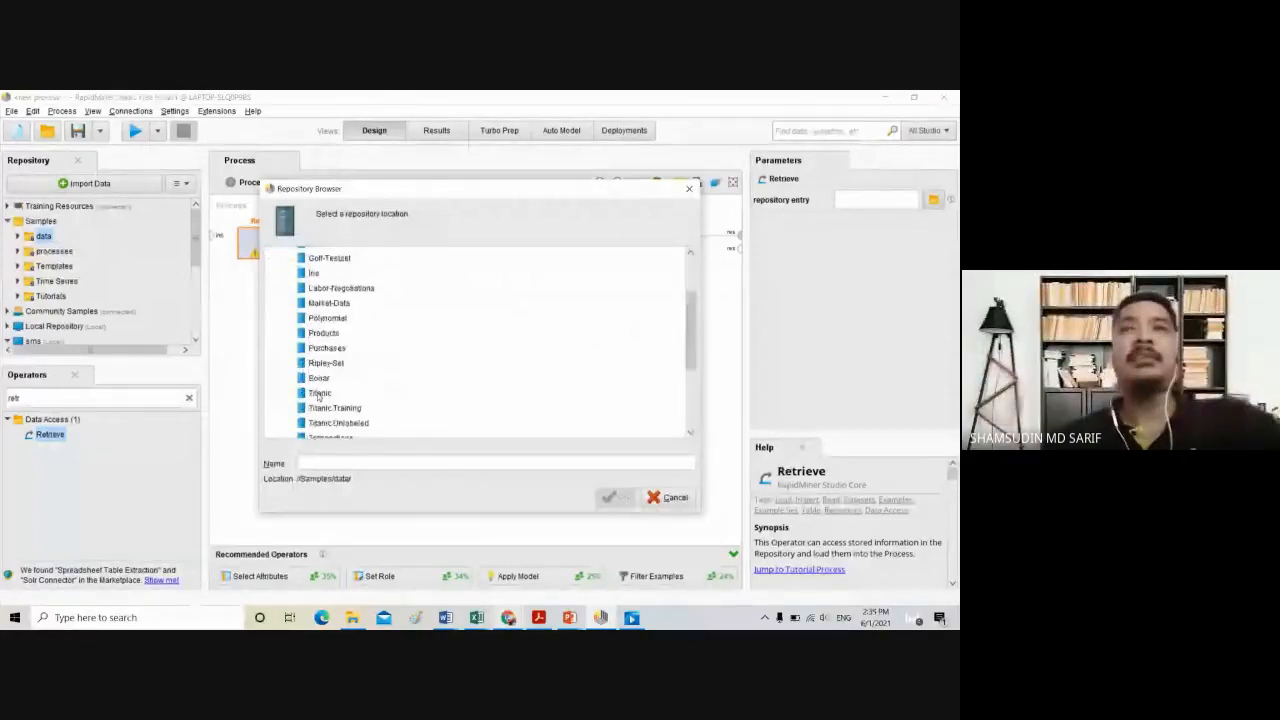
double_click(319, 394)
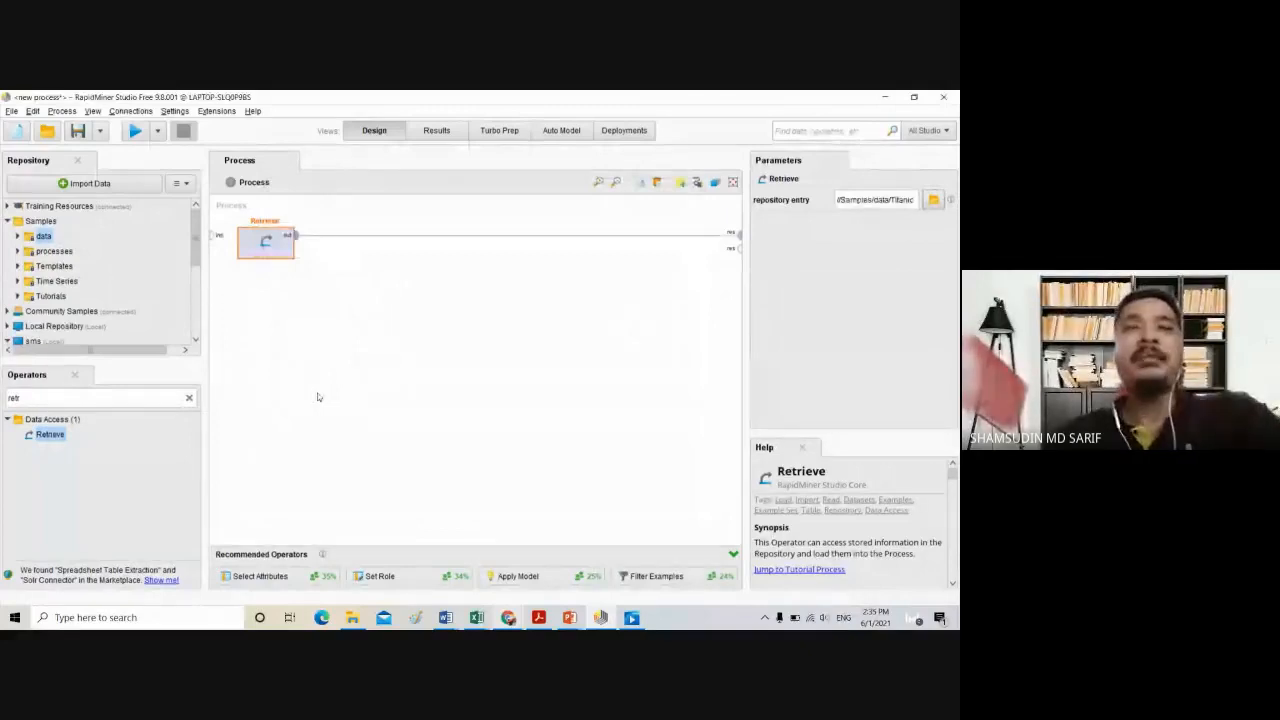
Run the process and browse the rows of the retrieved Titanic data
click(137, 134)
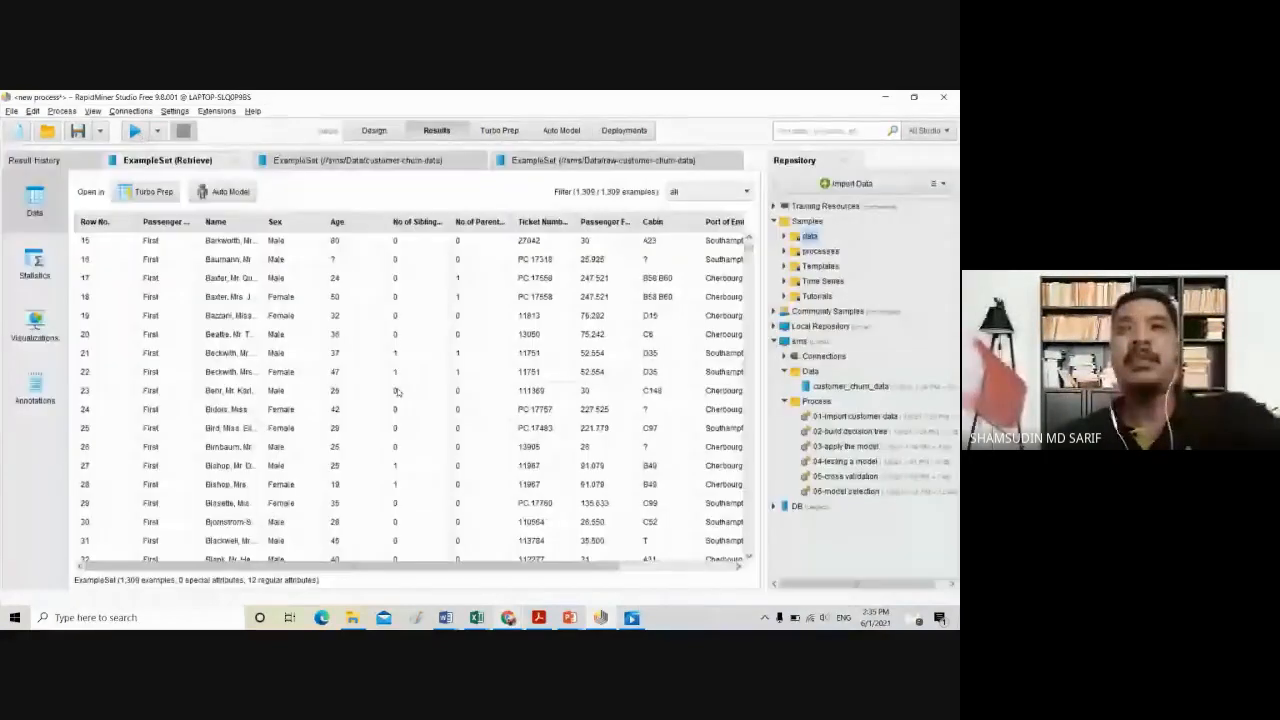
scroll(397, 392, down, 2)
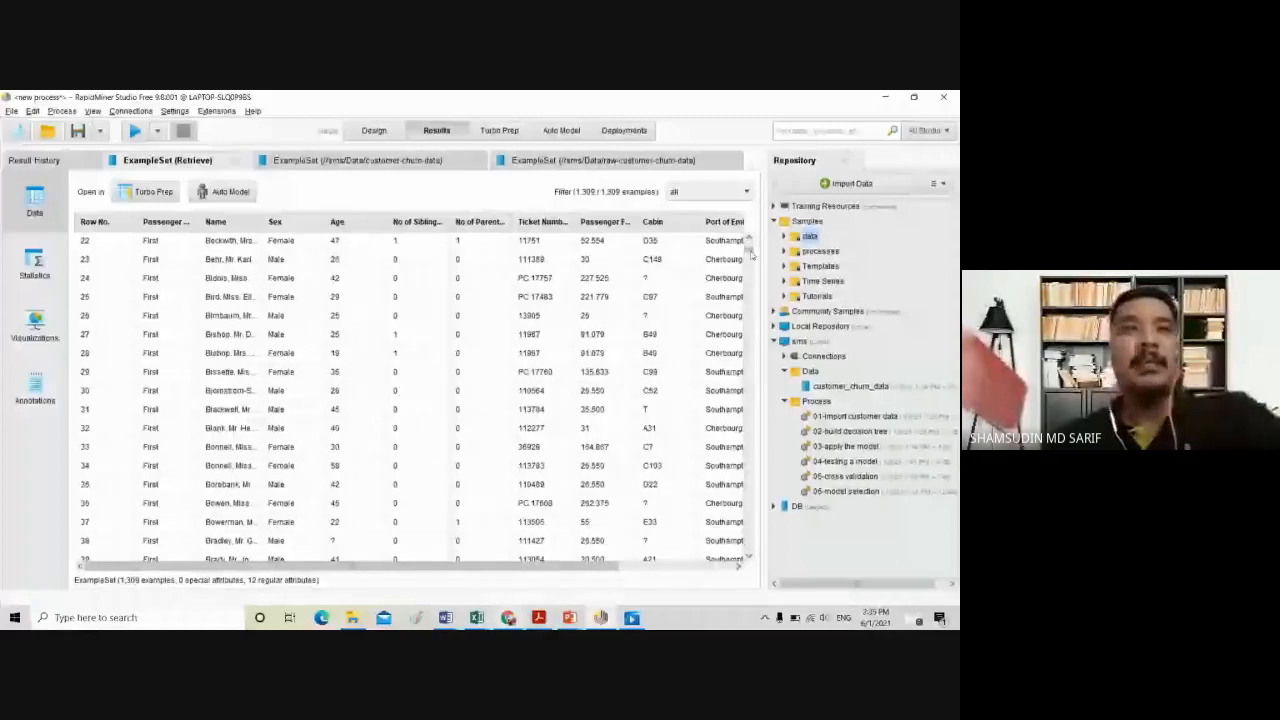
mouse_move(751, 255)
mouse_down()
mouse_move(747, 303)
mouse_move(741, 246)
mouse_up()
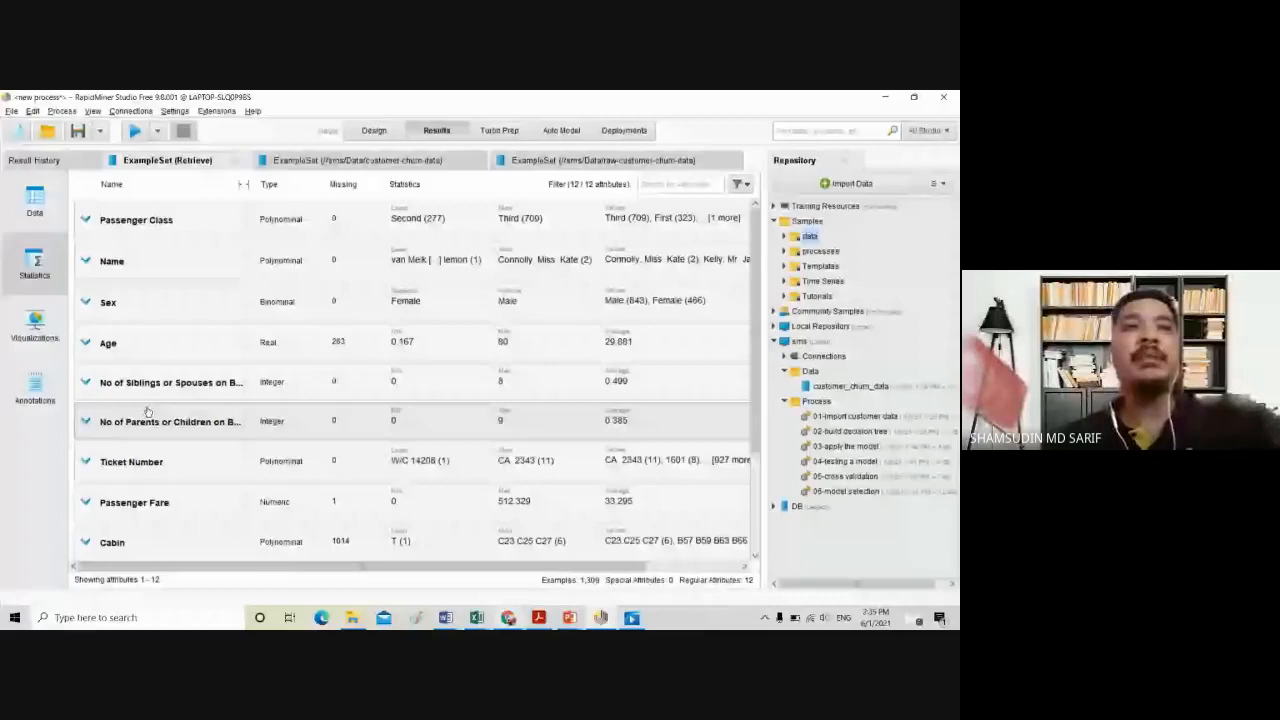
Examine the types, missing values and statistics of the Titanic attributes, expanding the details of Survived
scroll(147, 411, down, 2)
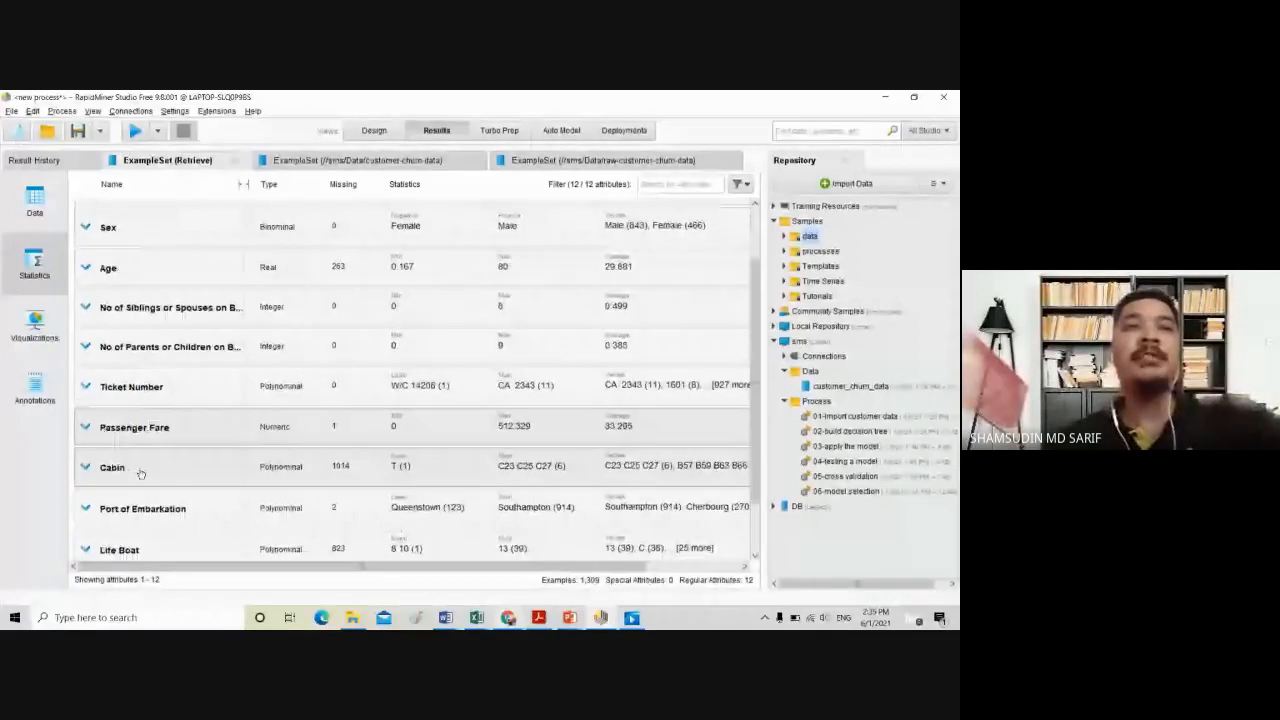
scroll(138, 495, down, 2)
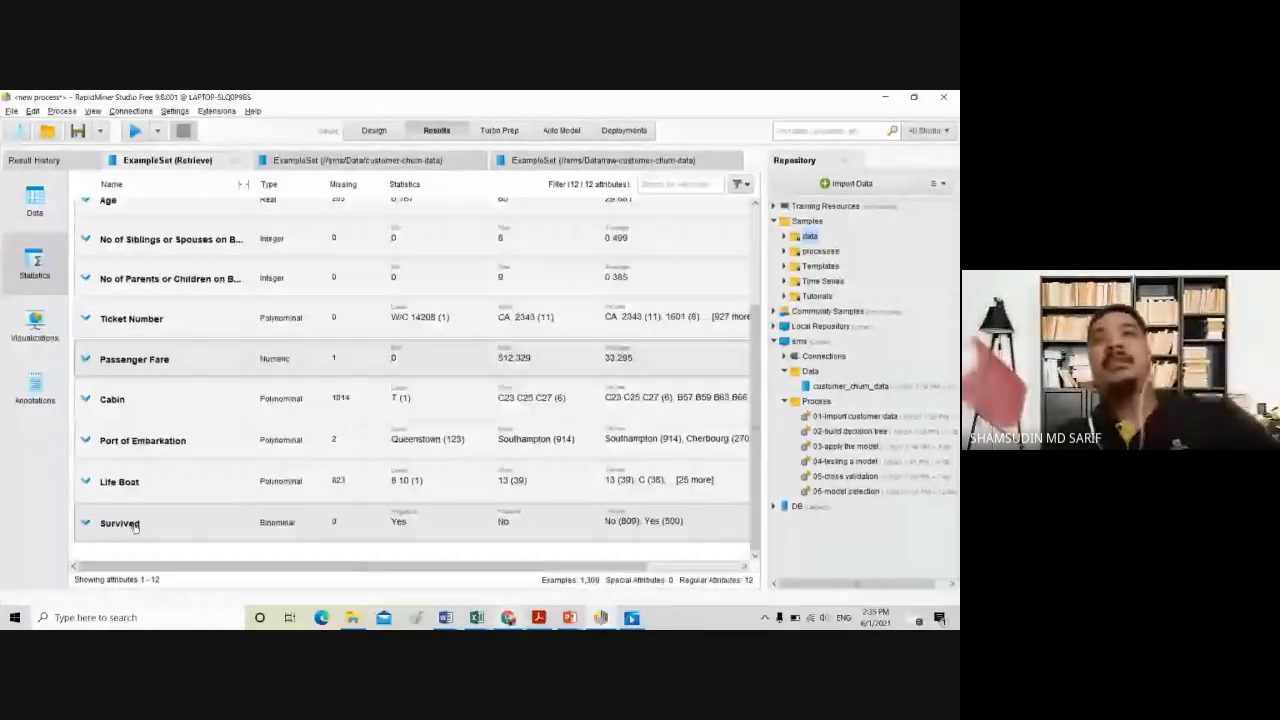
click(135, 527)
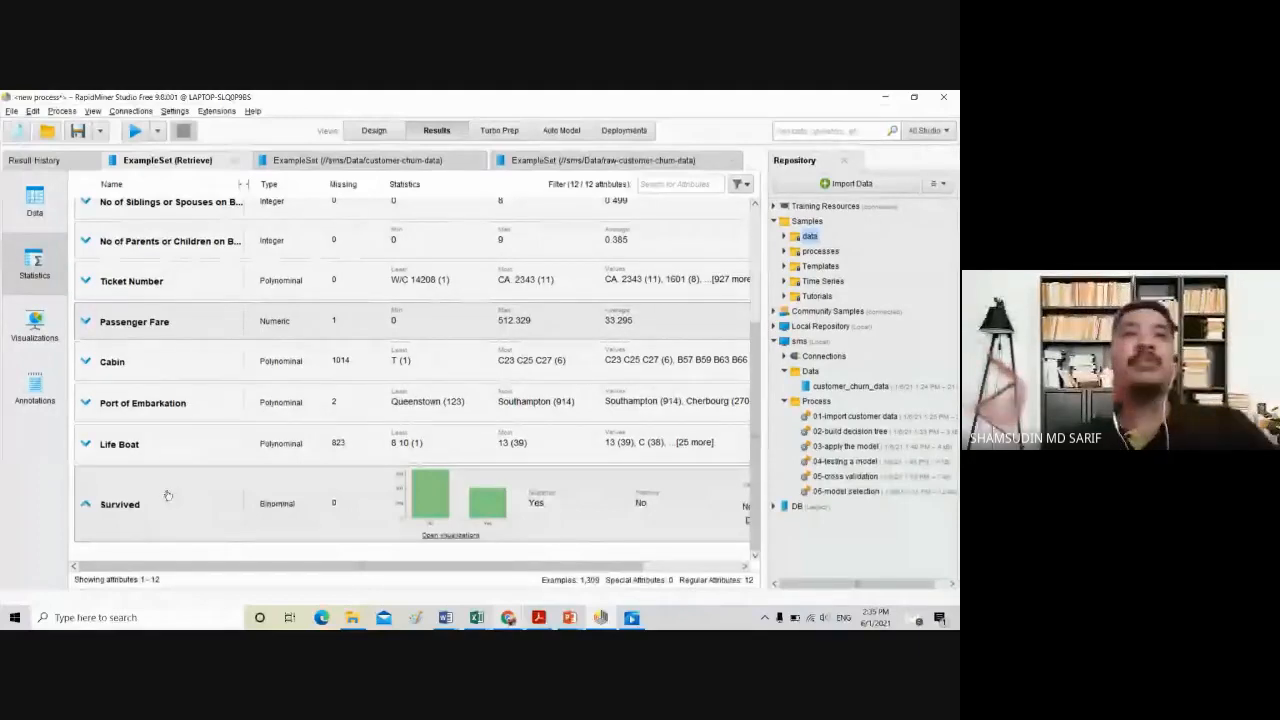
scroll(168, 496, up, 3)
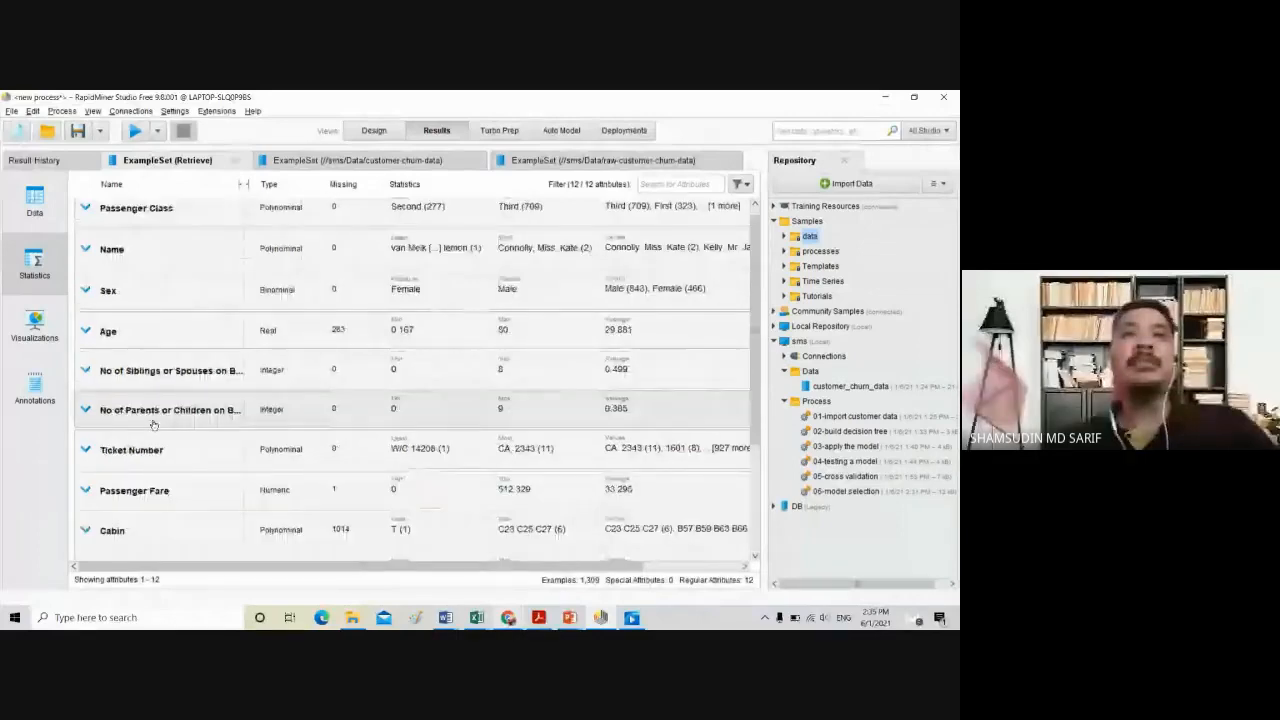
scroll(170, 418, down, 3)
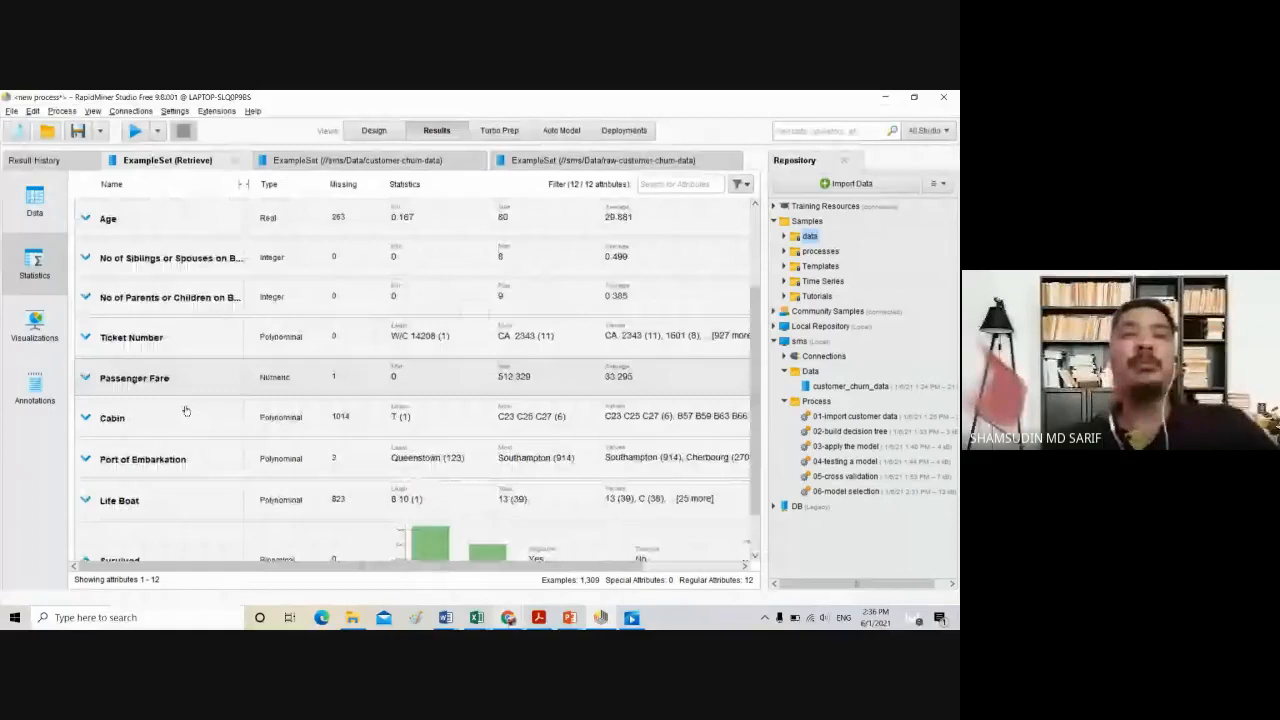
scroll(185, 410, down, 2)
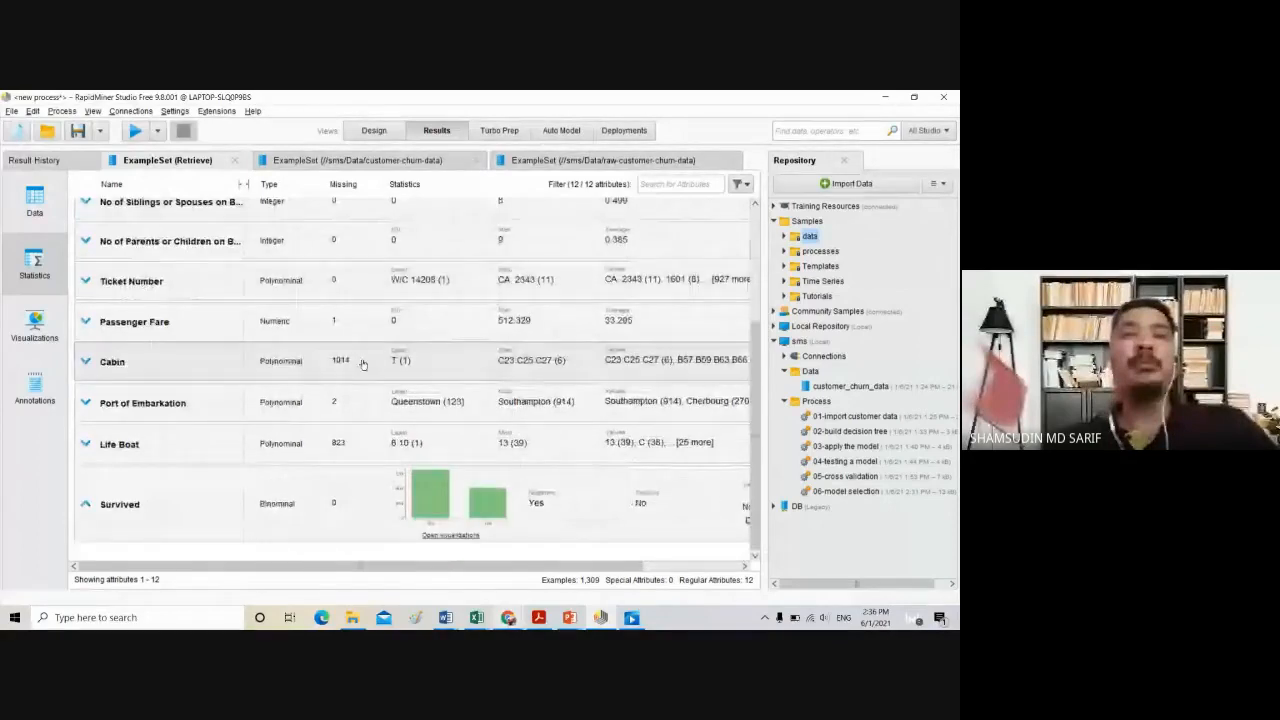
Open the visualization of the Survived attribute, inspect its Yes and No bars, and return to the data table
click(451, 535)
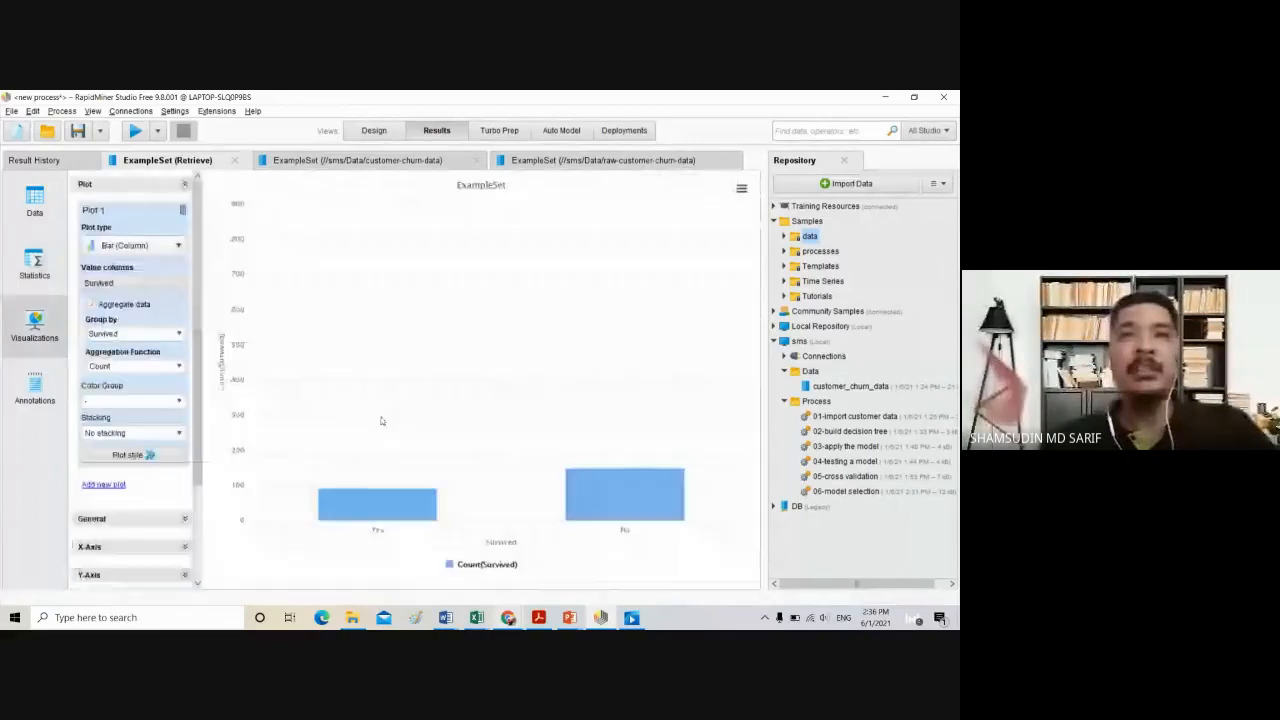
mouse_move(414, 406)
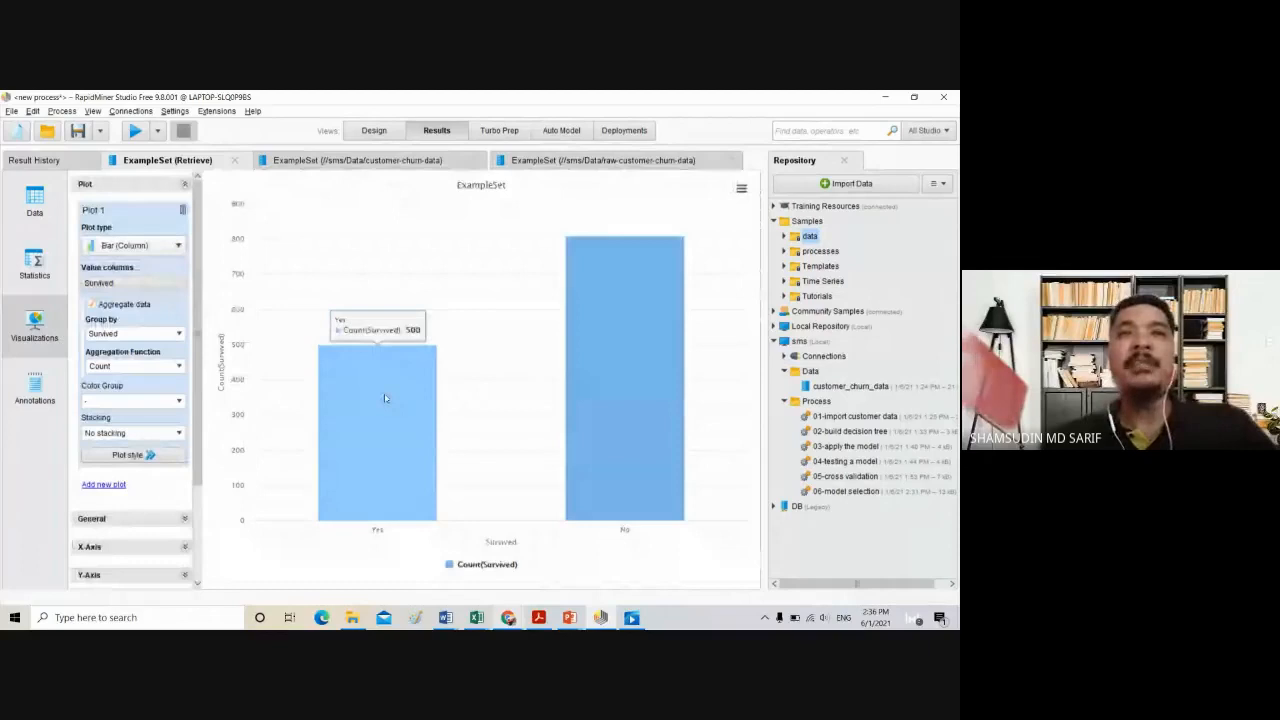
mouse_move(611, 393)
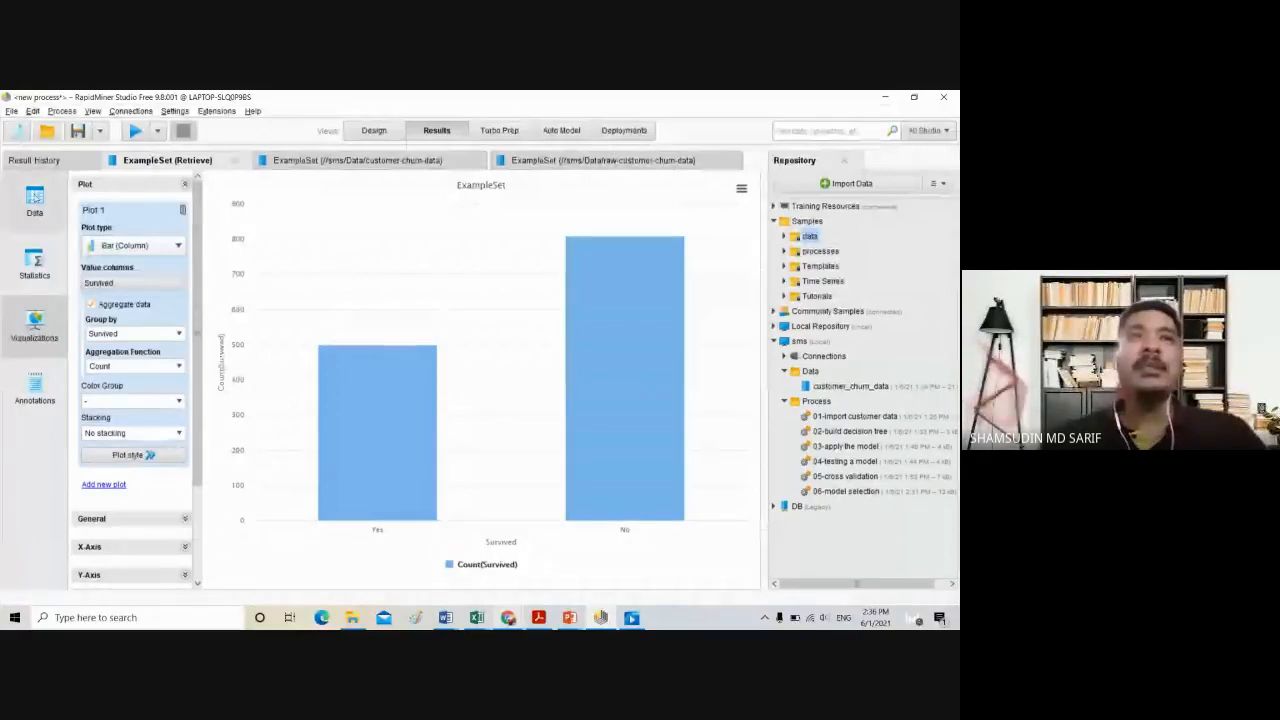
click(34, 200)
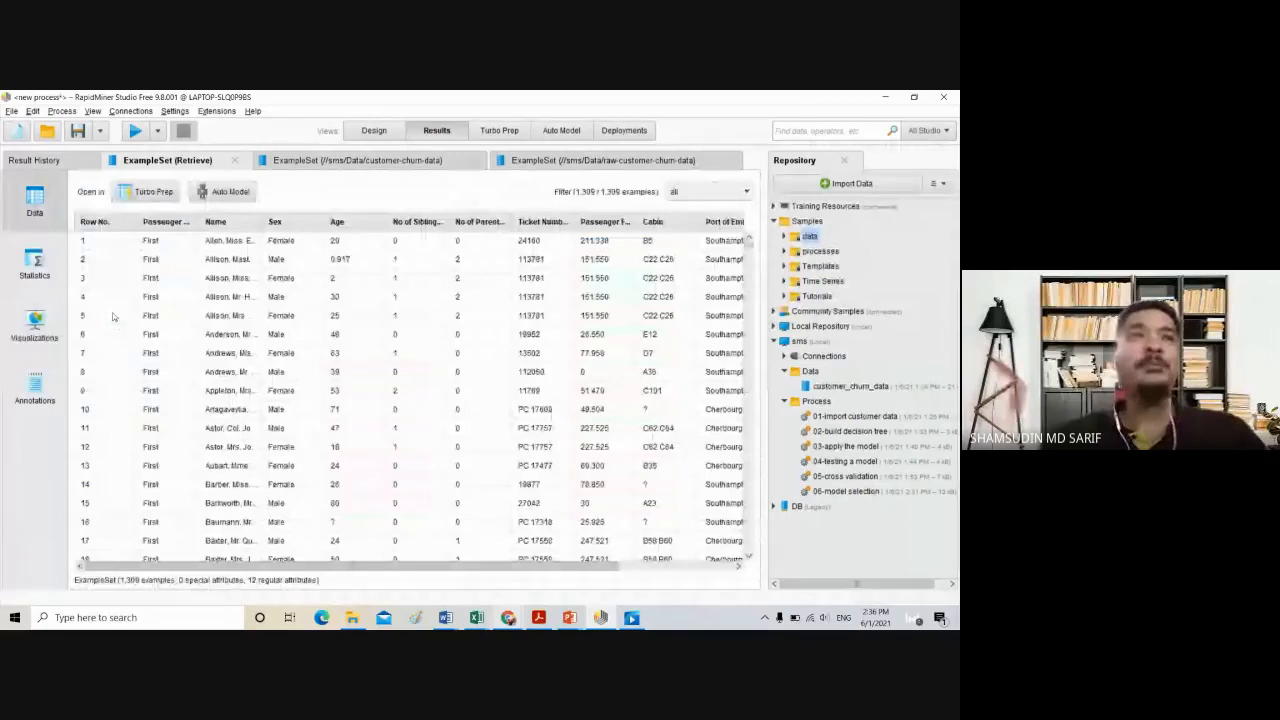
From the attribute statistics, open the Age histogram, inspect its distribution, and return to the statistics
click(34, 262)
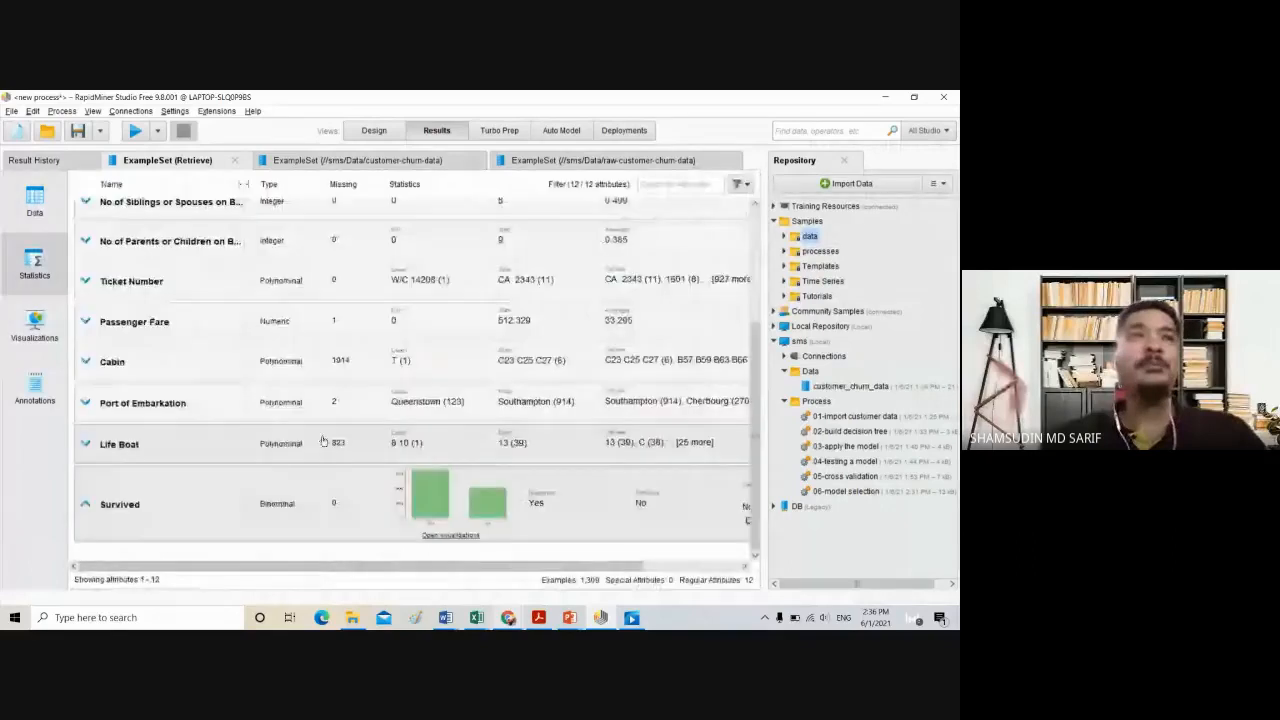
scroll(330, 300, up, 3)
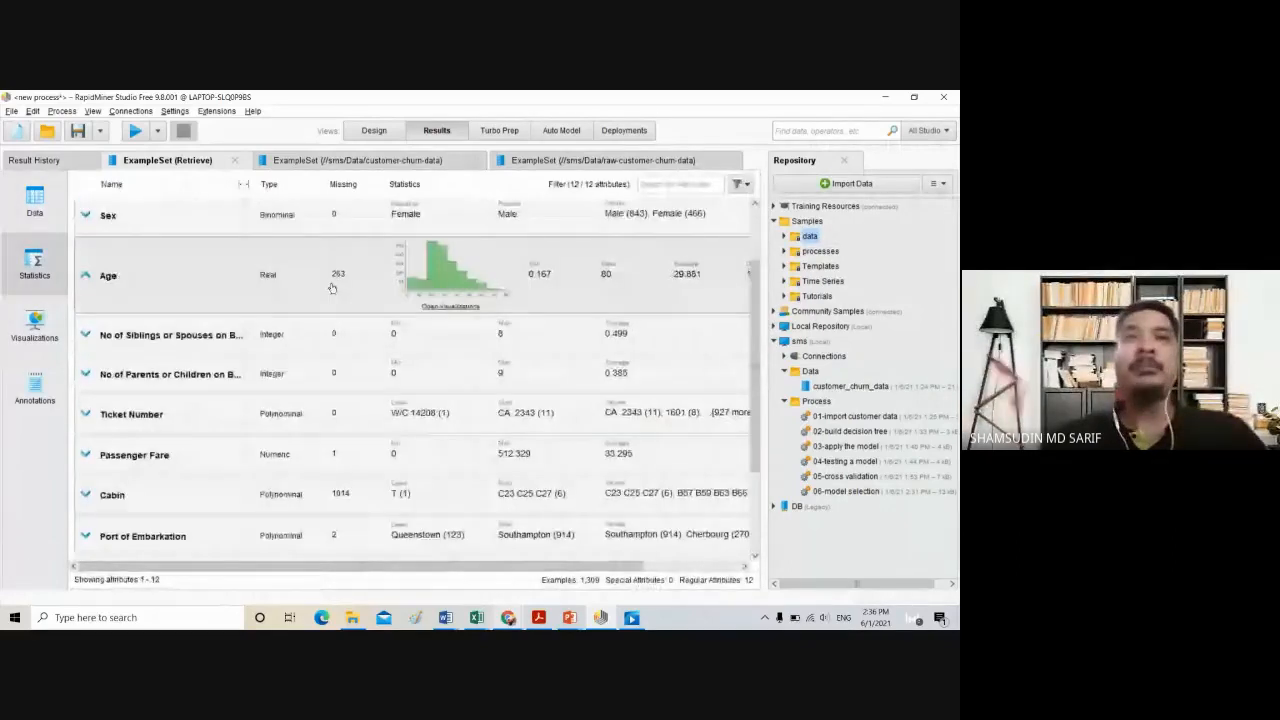
click(447, 306)
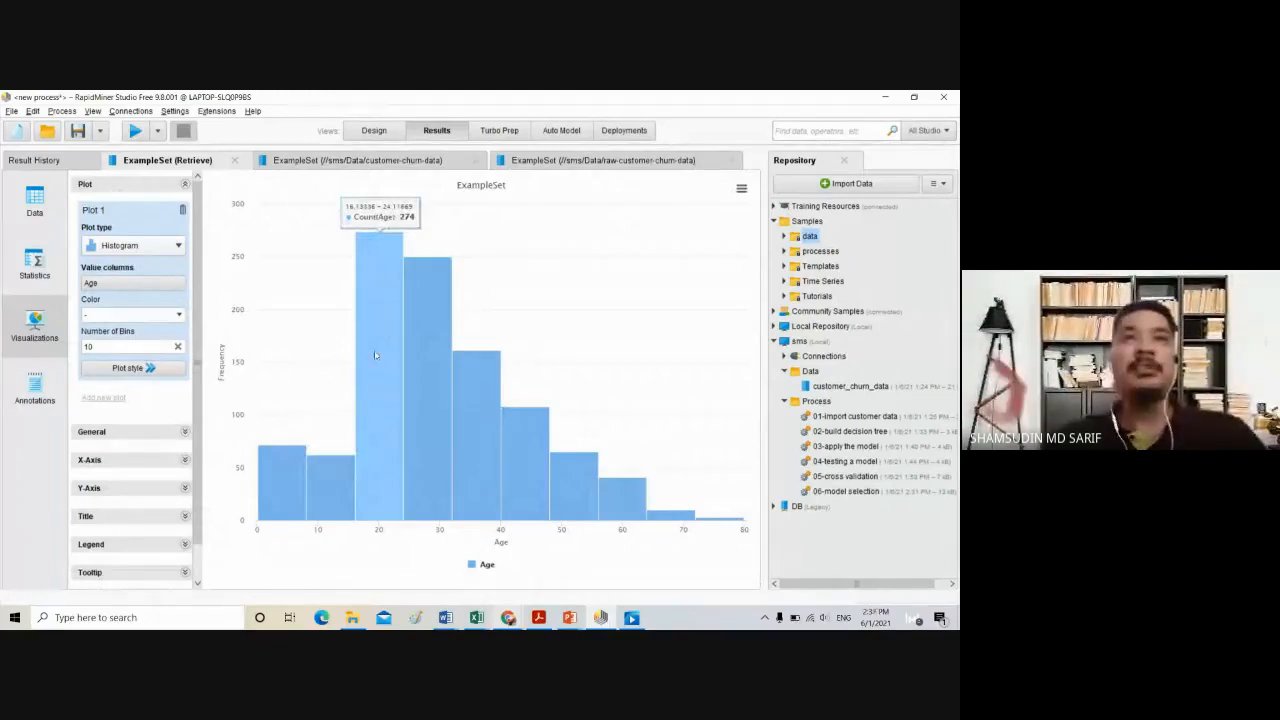
click(34, 264)
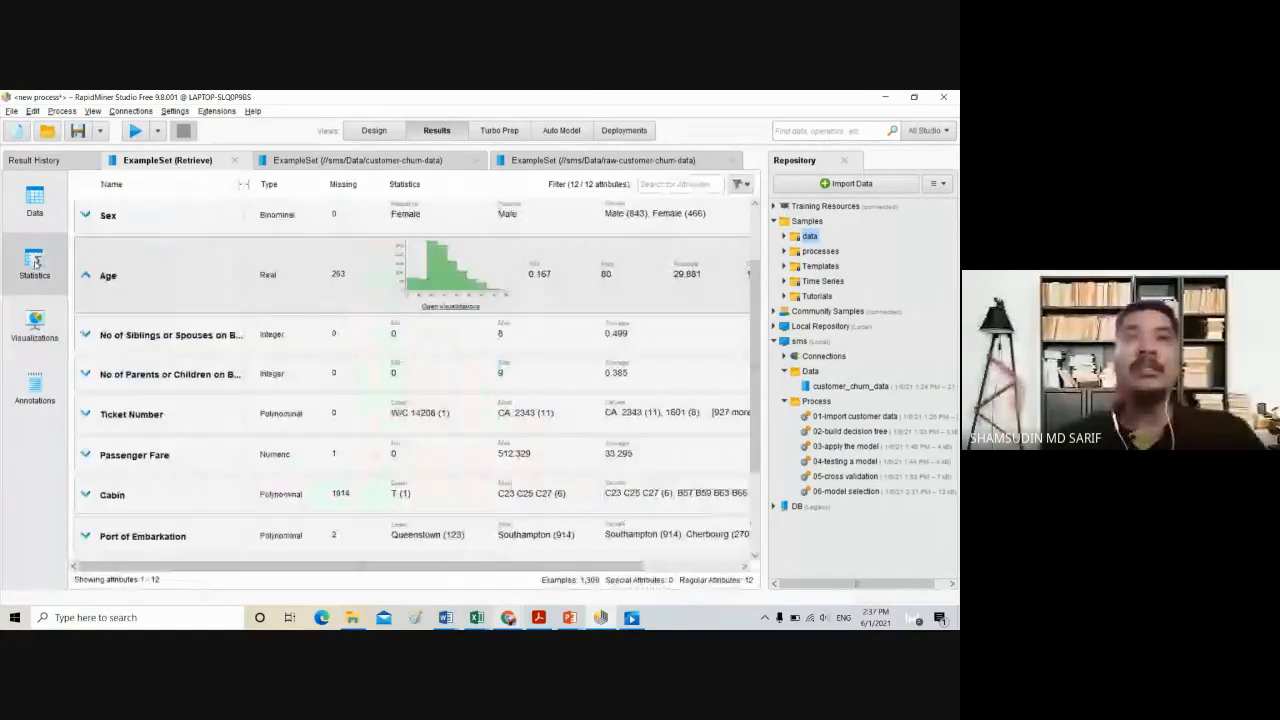
Expand the Sex attribute's statistics, inspect its bar chart of female and male counts, and return to the data table
scroll(314, 305, up, 2)
click(314, 305)
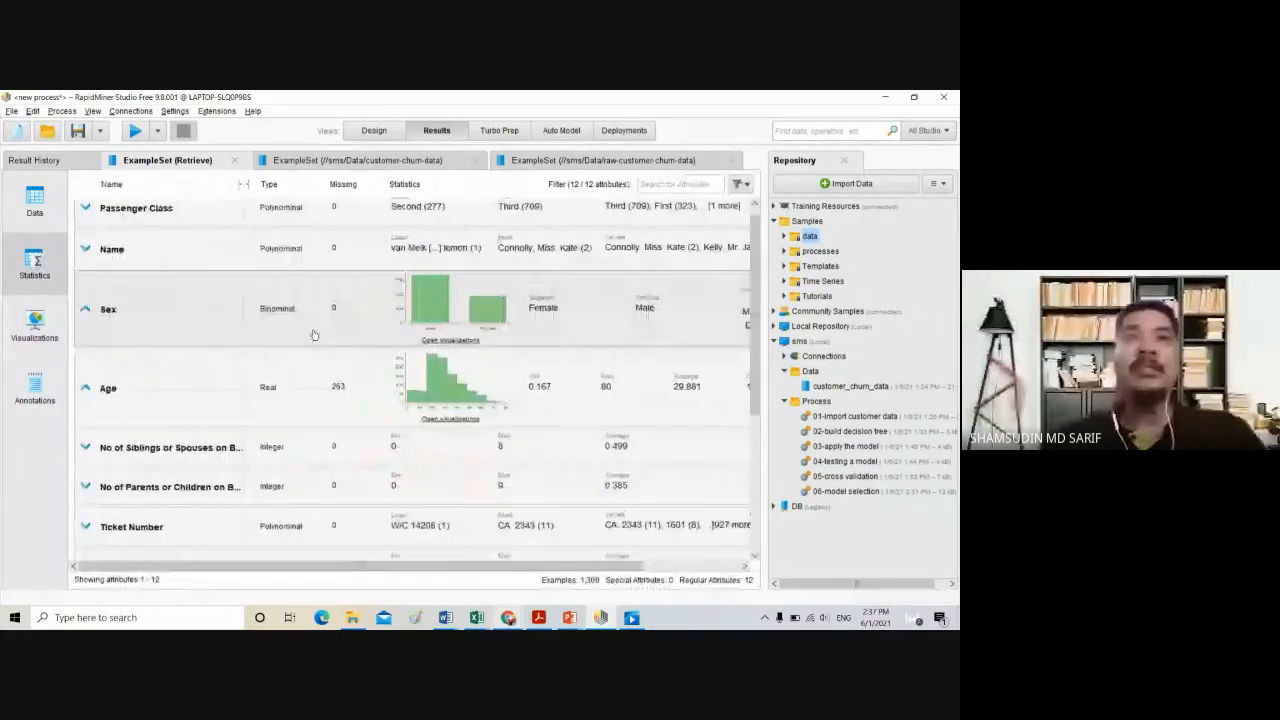
click(451, 340)
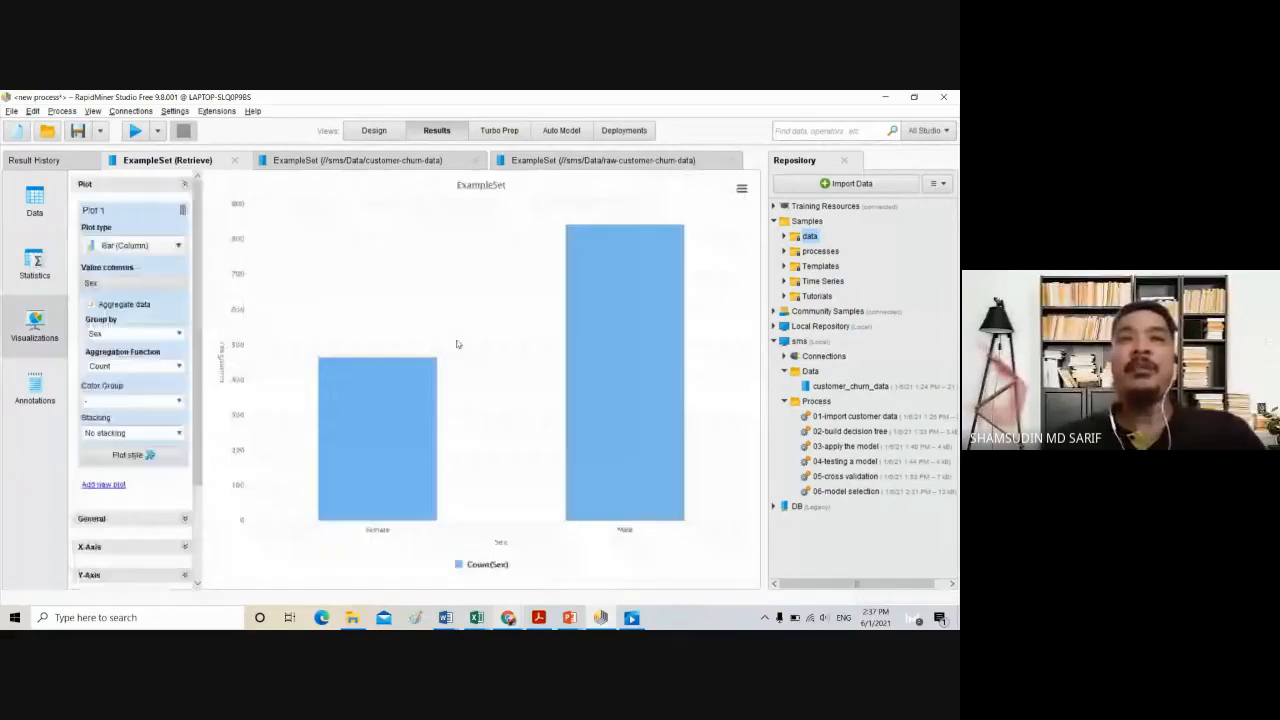
mouse_move(636, 424)
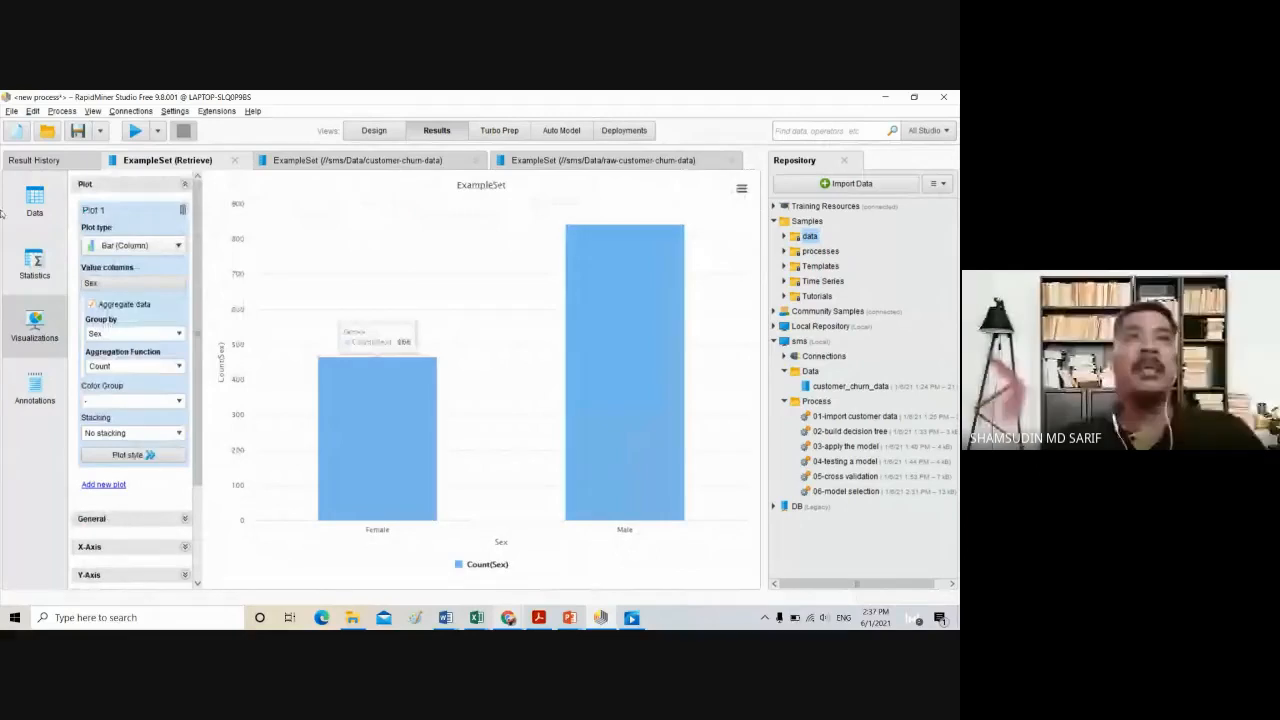
click(34, 205)
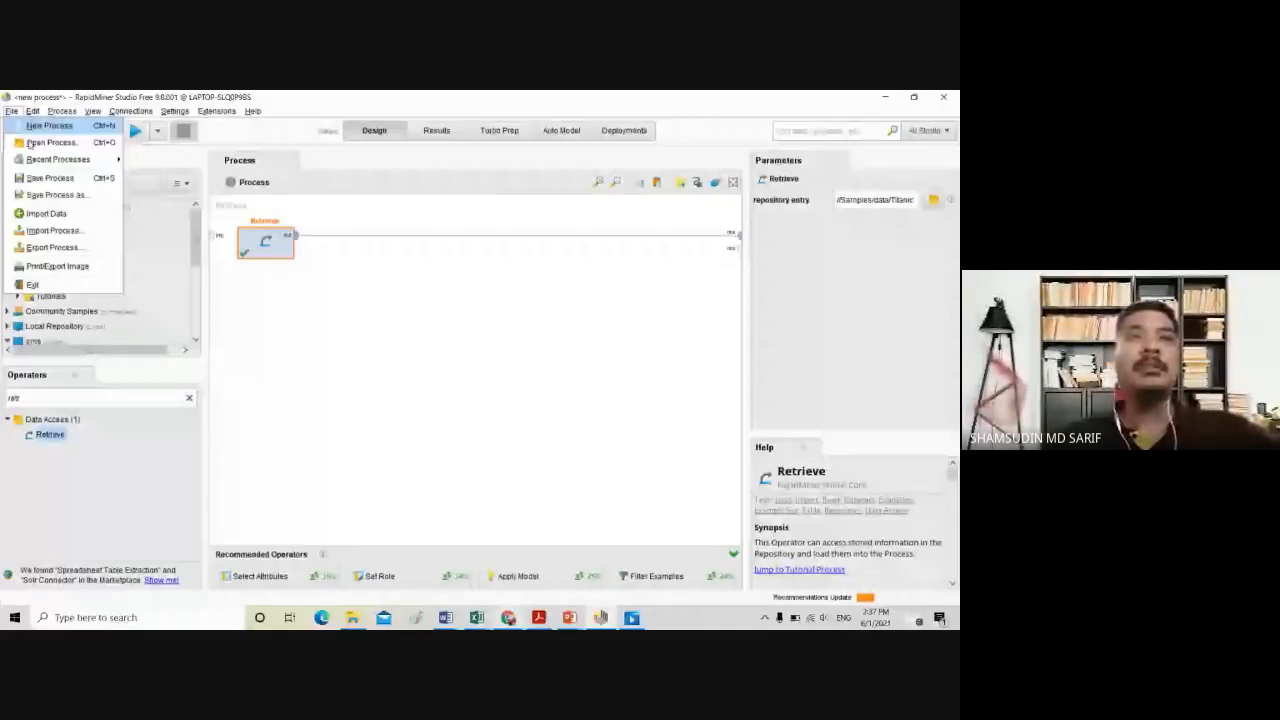
mouse_move(47, 162)
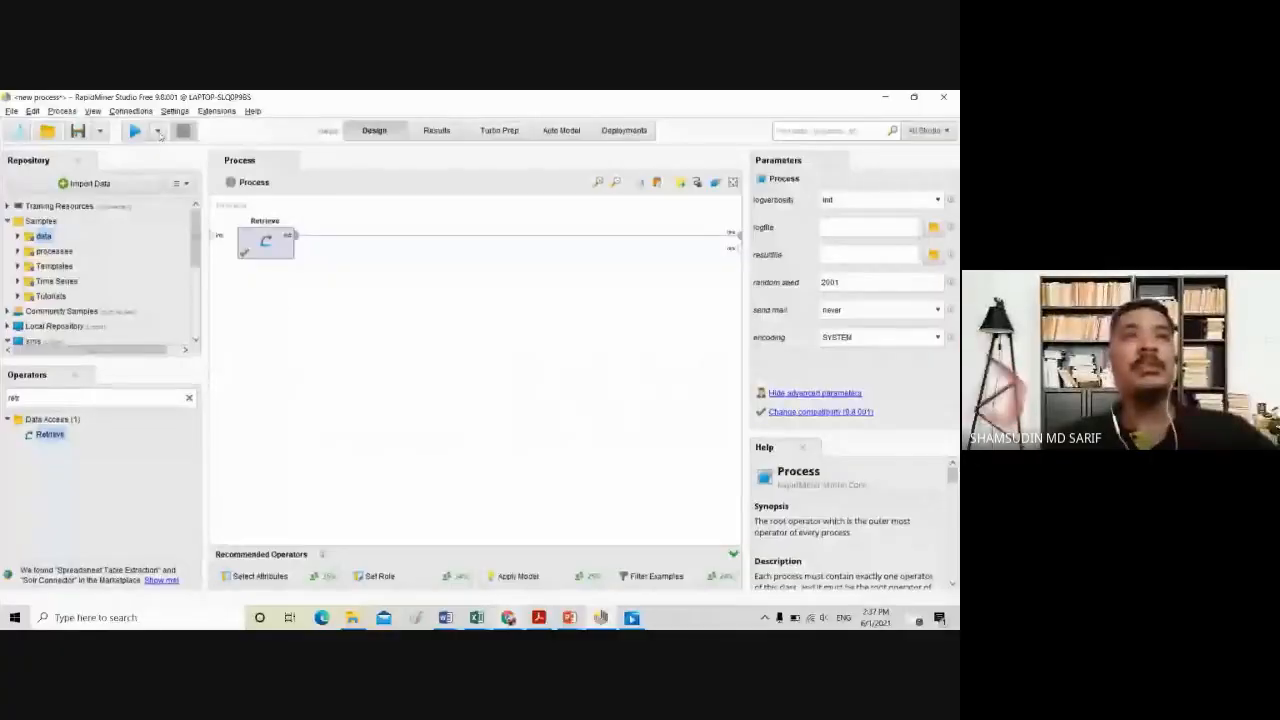
Run the process to display the retrieved Titanic example set as a data table
click(135, 131)
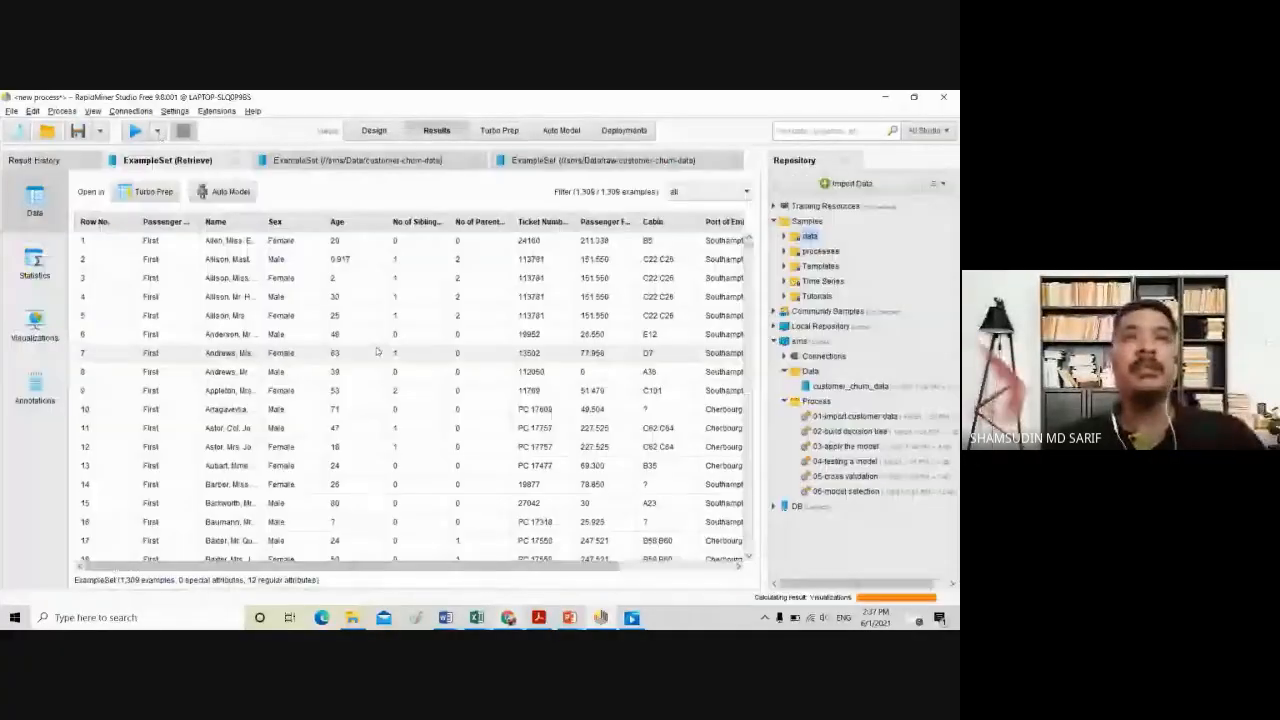
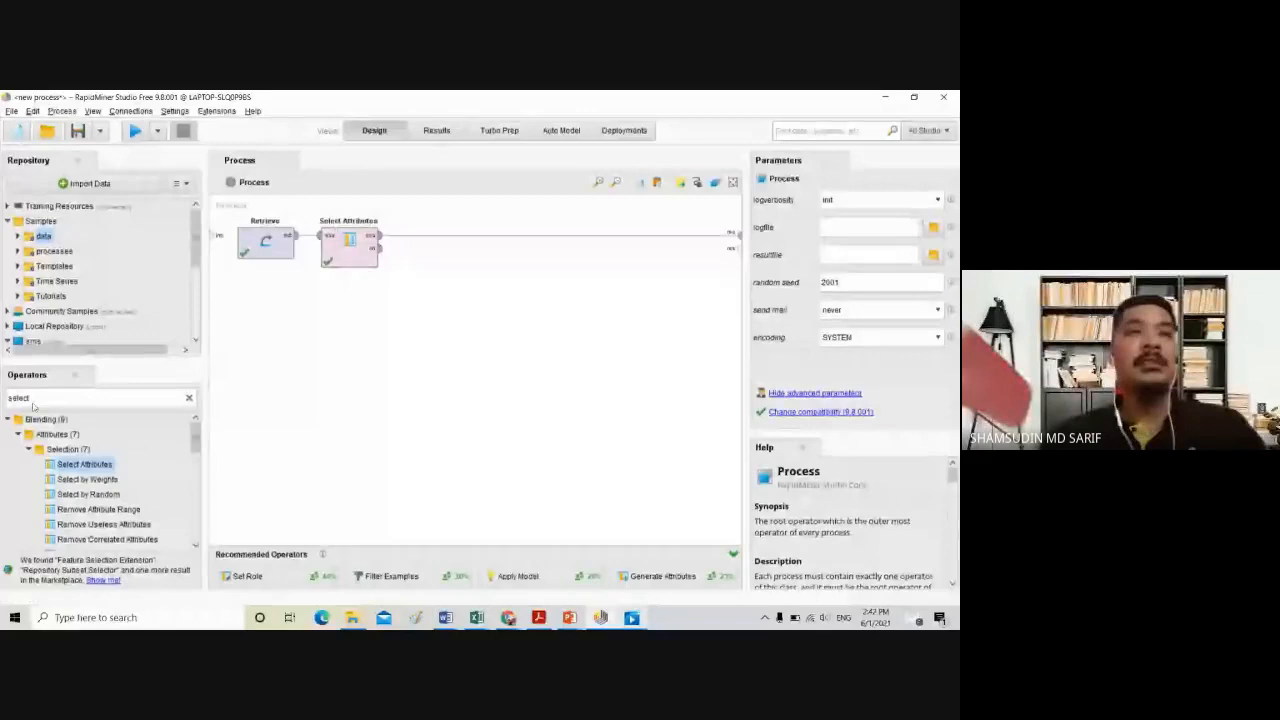
Find the Set Role operator and insert it into the process directly after Select Attributes
key(BackSpace)
key(BackSpace)
key(BackSpace)
key(BackSpace)
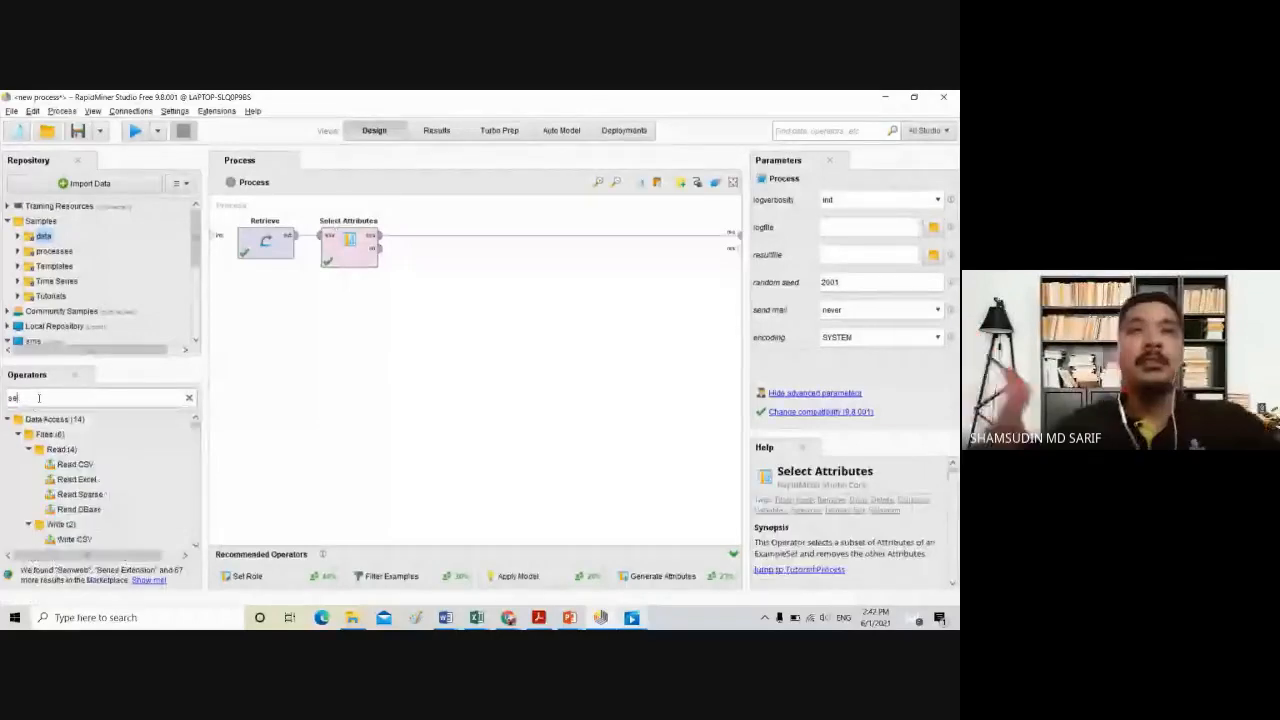
text(t rol)
drag(71, 464, 430, 245)
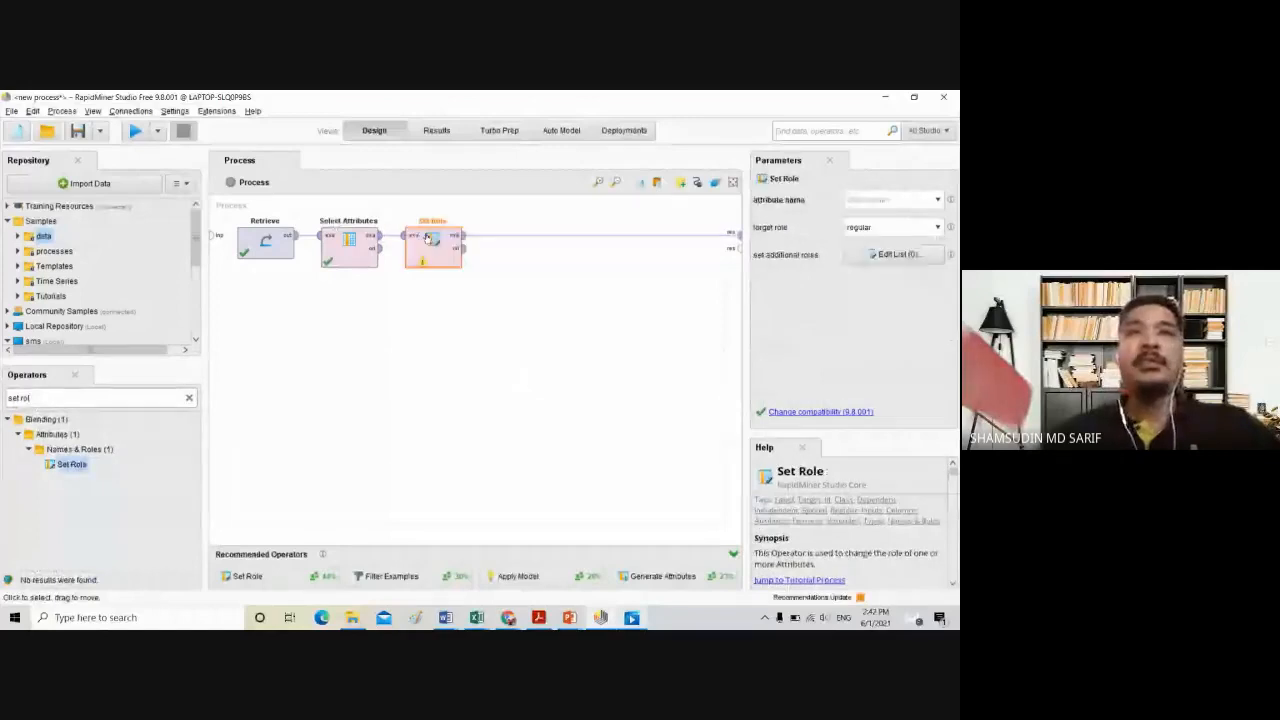
Configure Set Role to give the Name attribute the target role id
click(937, 198)
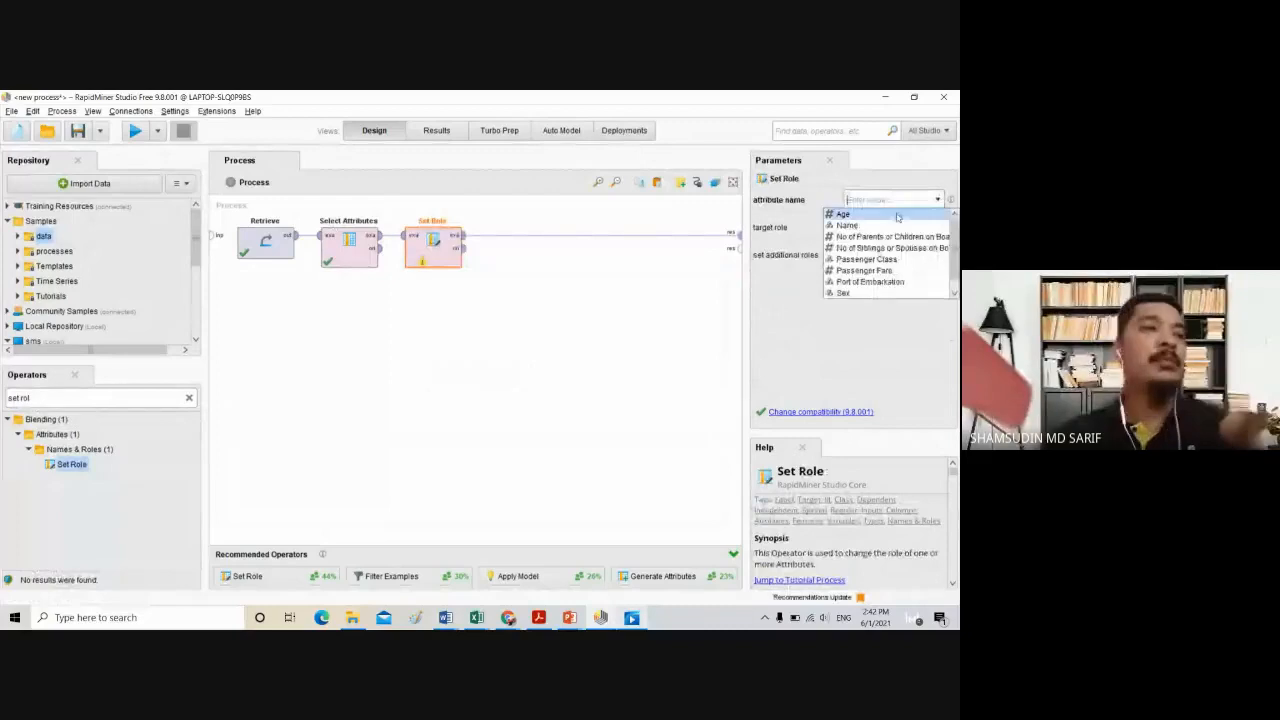
click(857, 228)
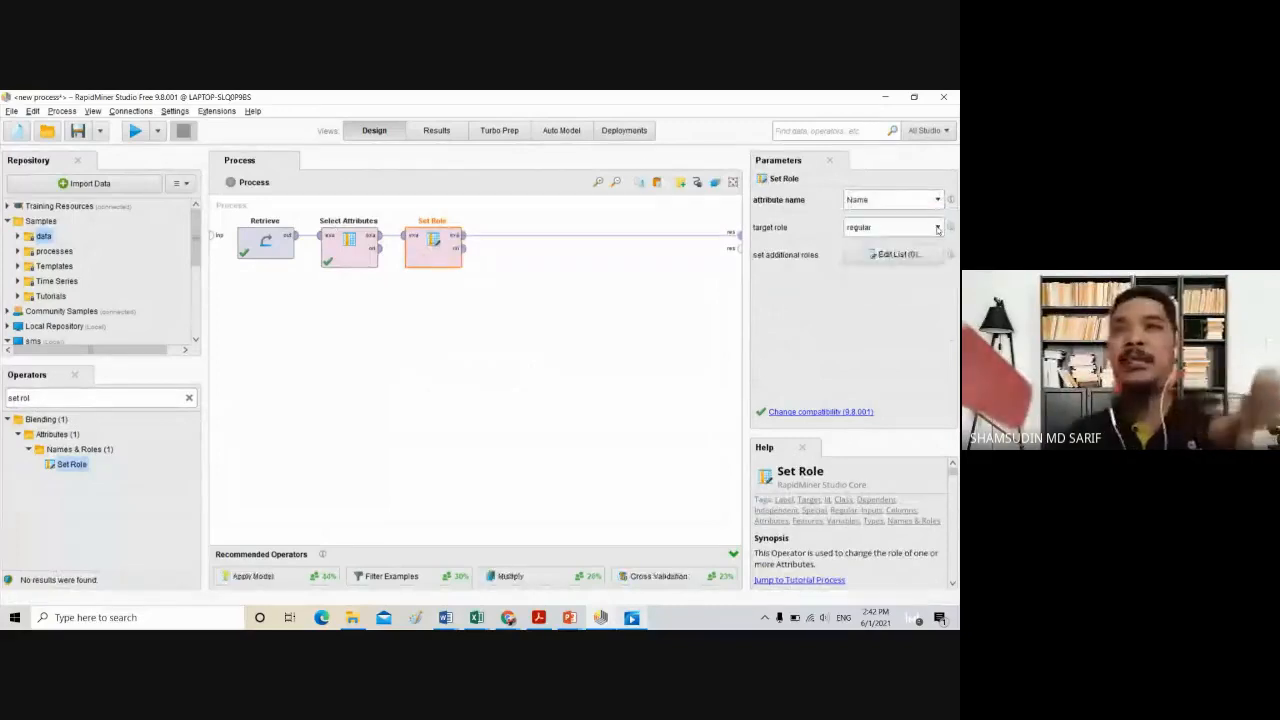
click(860, 227)
click(857, 254)
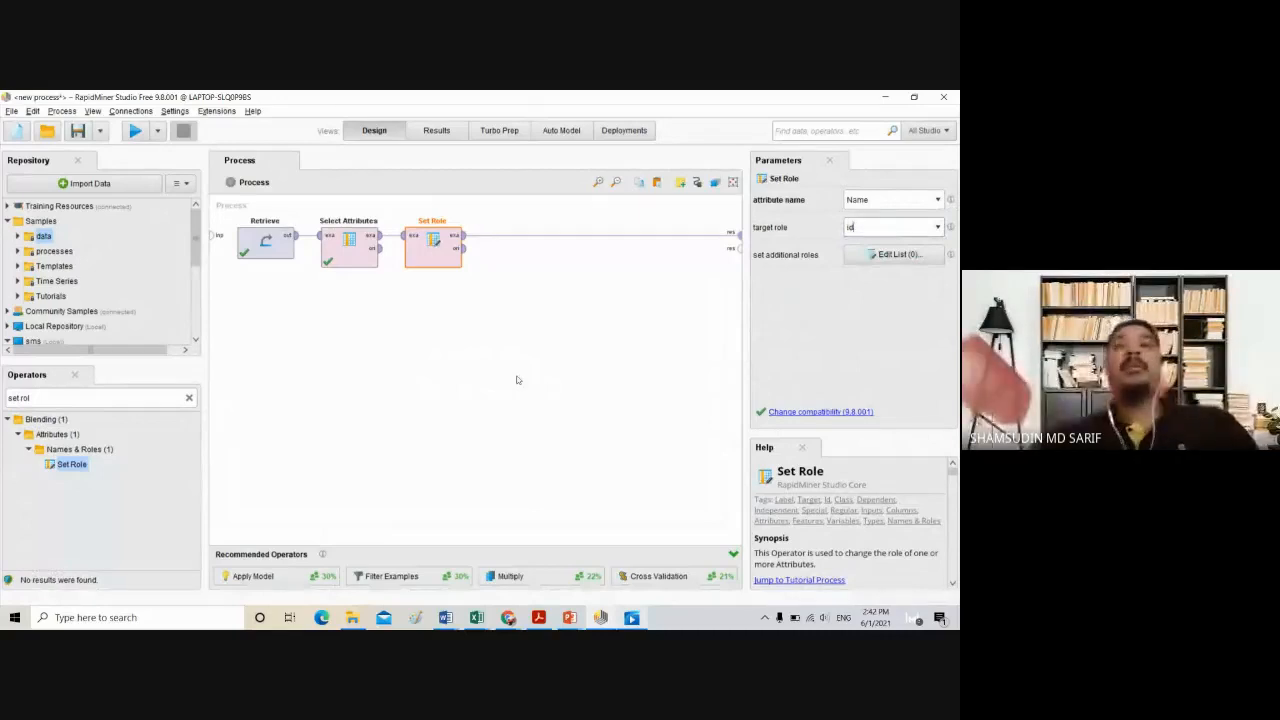
click(937, 201)
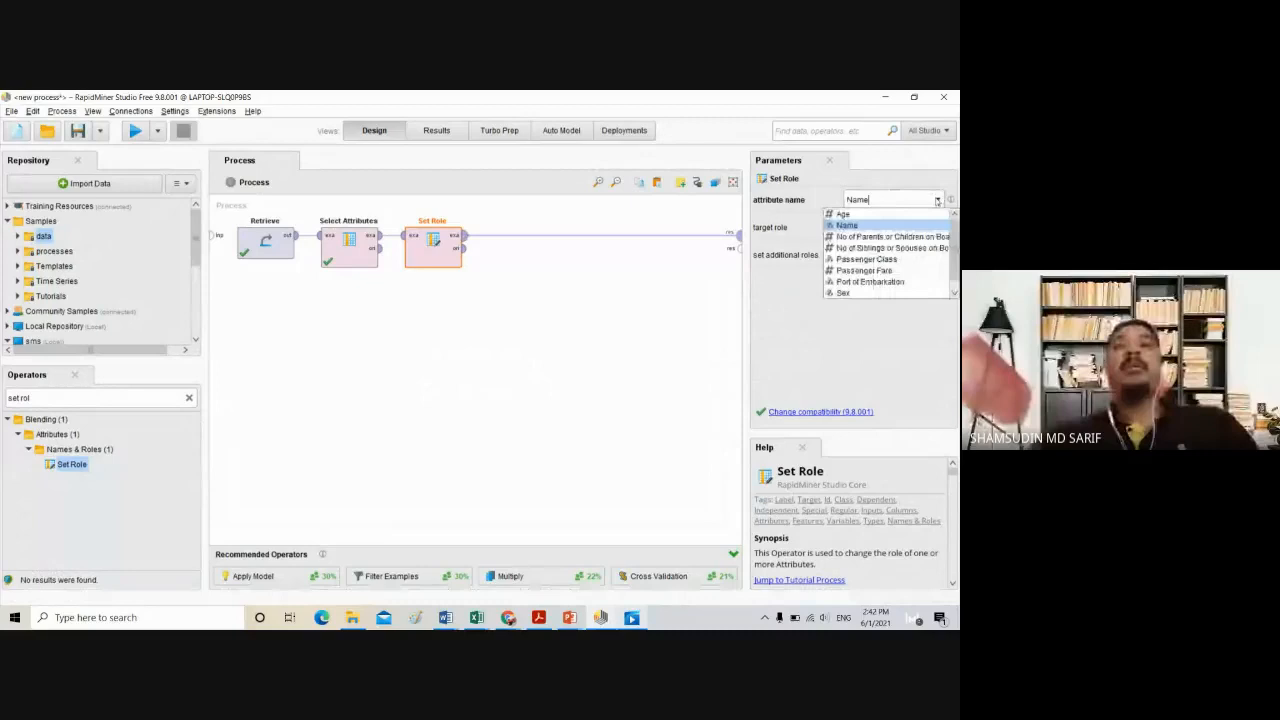
scroll(890, 280, down, 1)
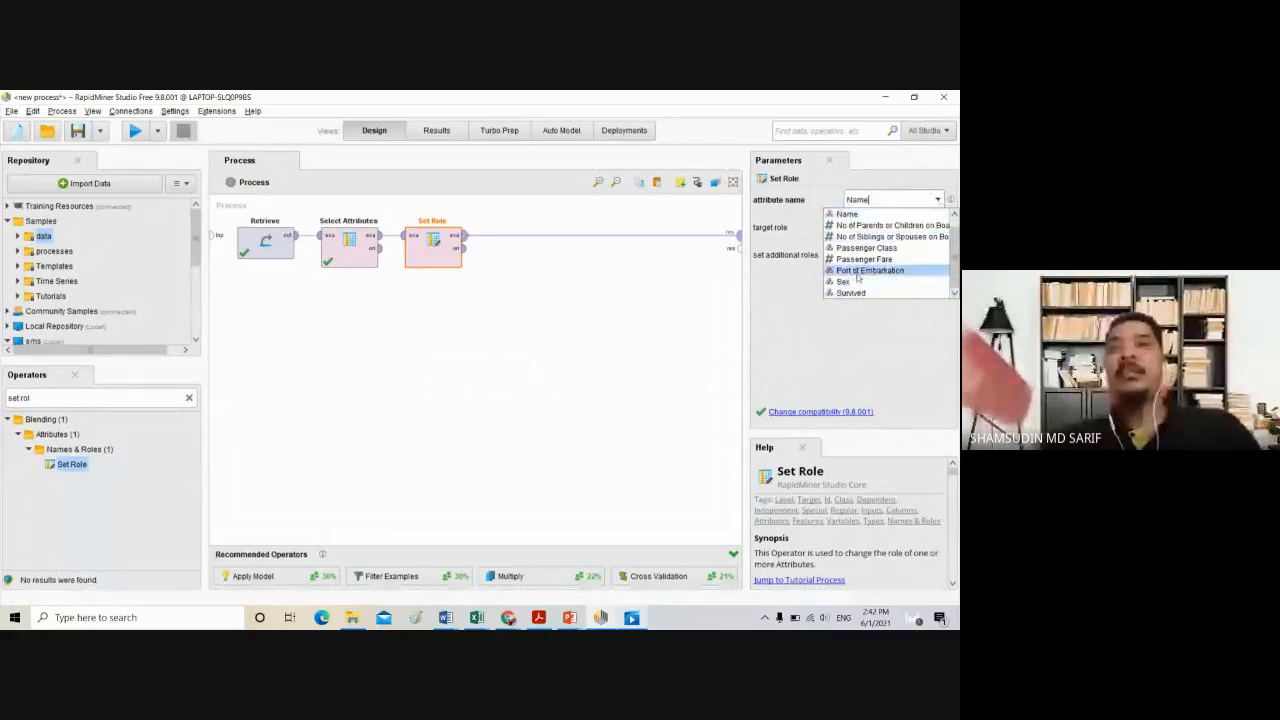
click(858, 214)
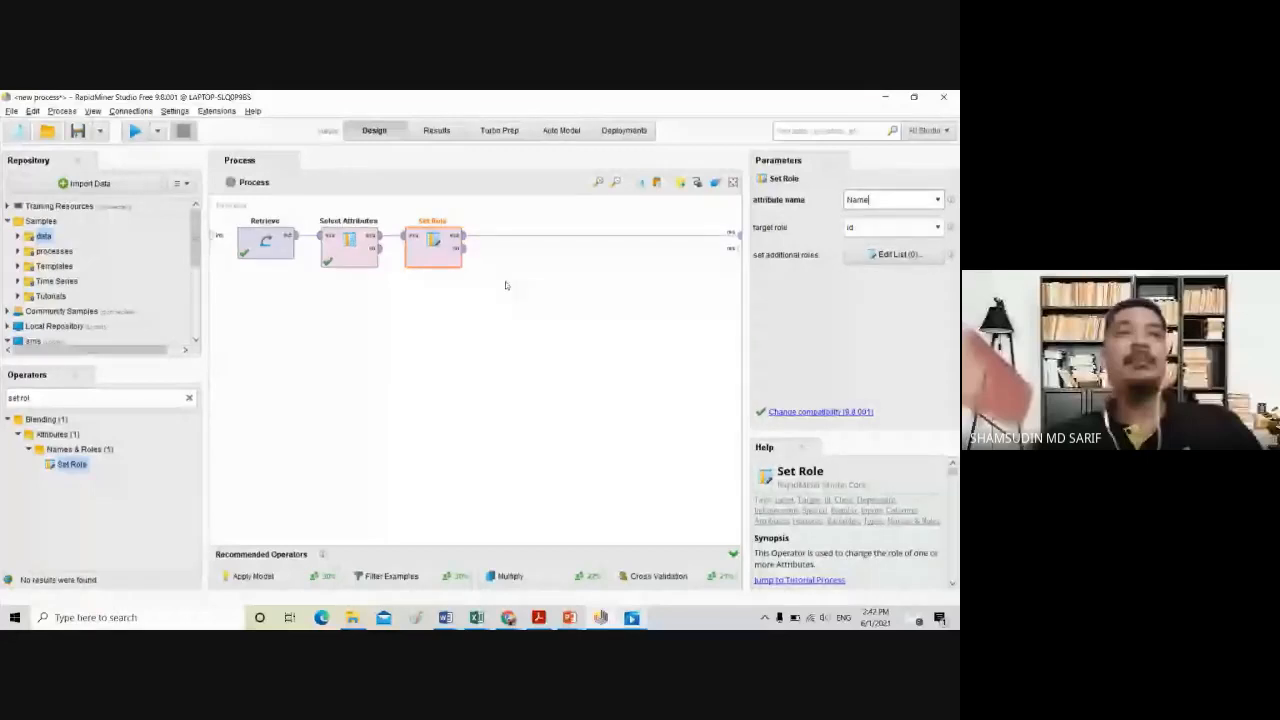
Run the process, inspect the Name column in the resulting data table, and return to the process design
click(428, 310)
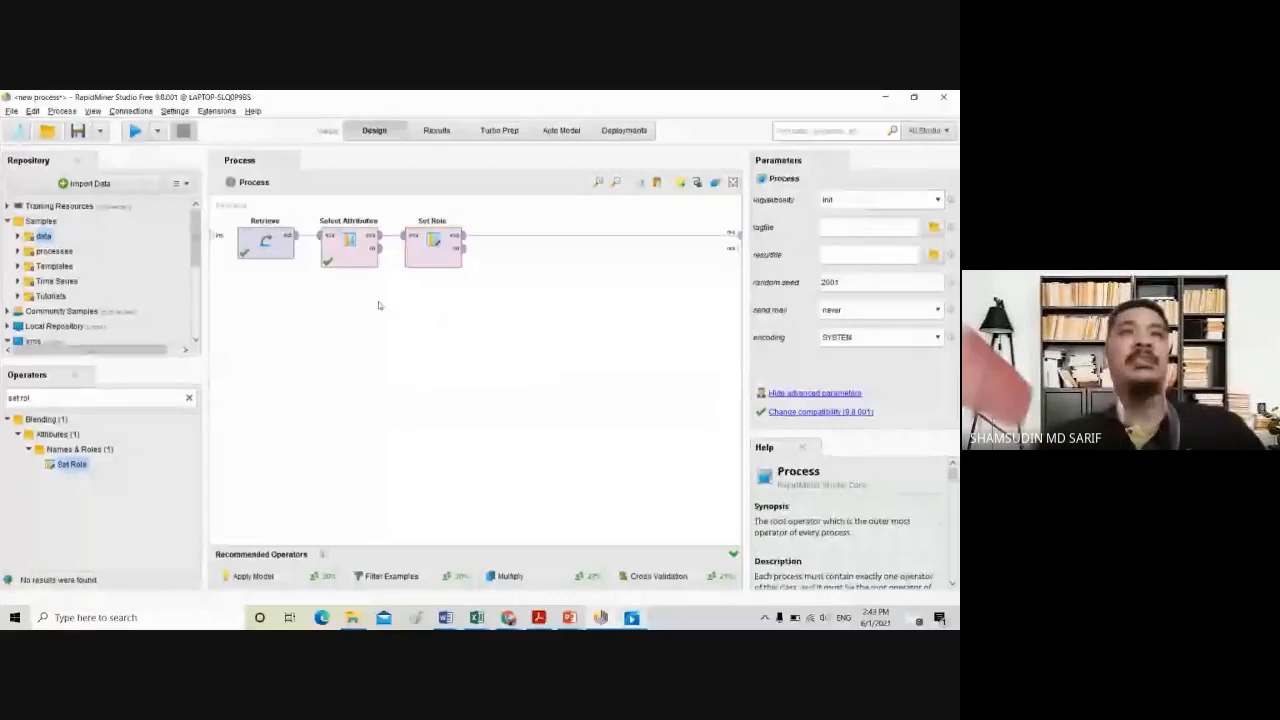
click(135, 131)
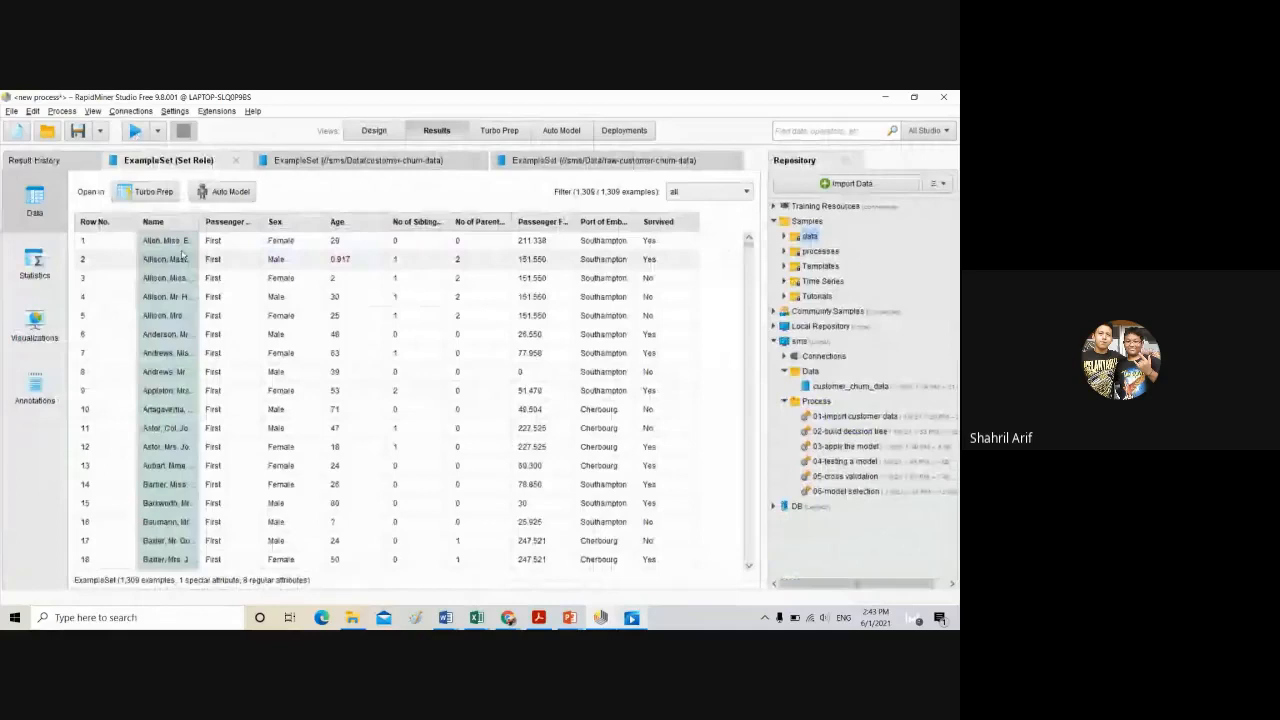
click(373, 131)
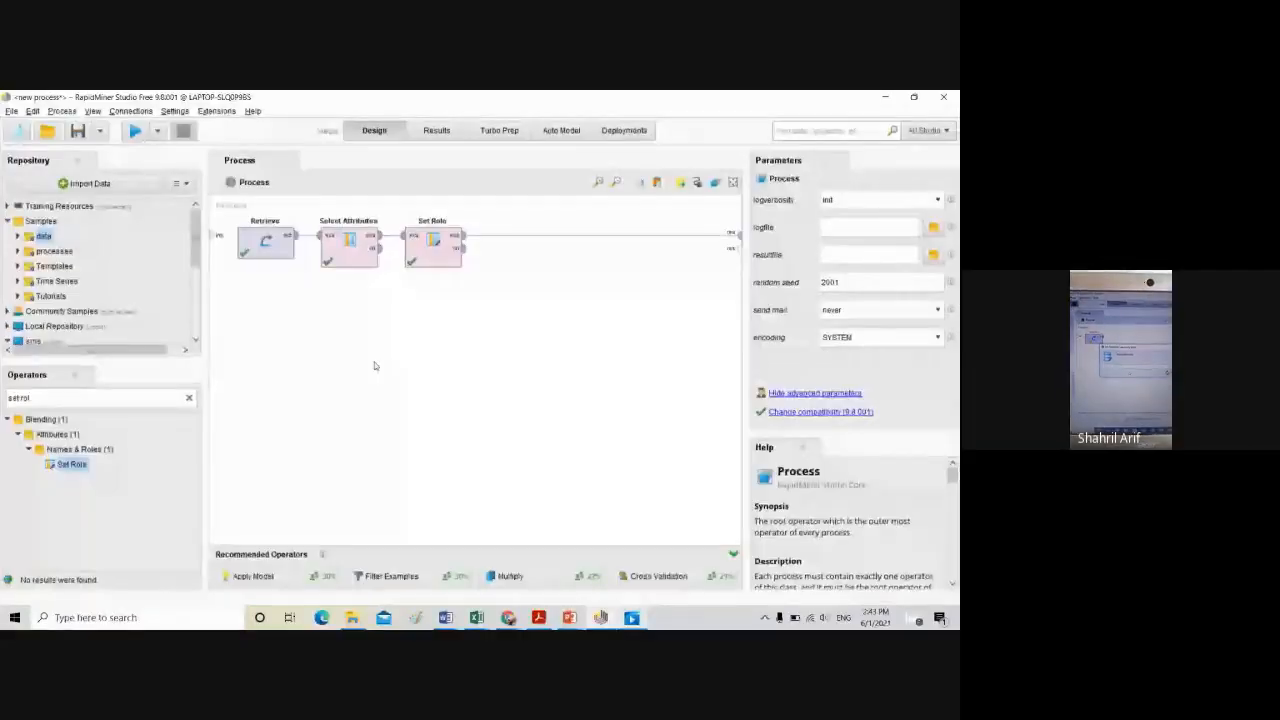
Switch to the Google Meet call, pin a participant's shared camera view to inspect it, unpin it, and return to RapidMiner
click(508, 618)
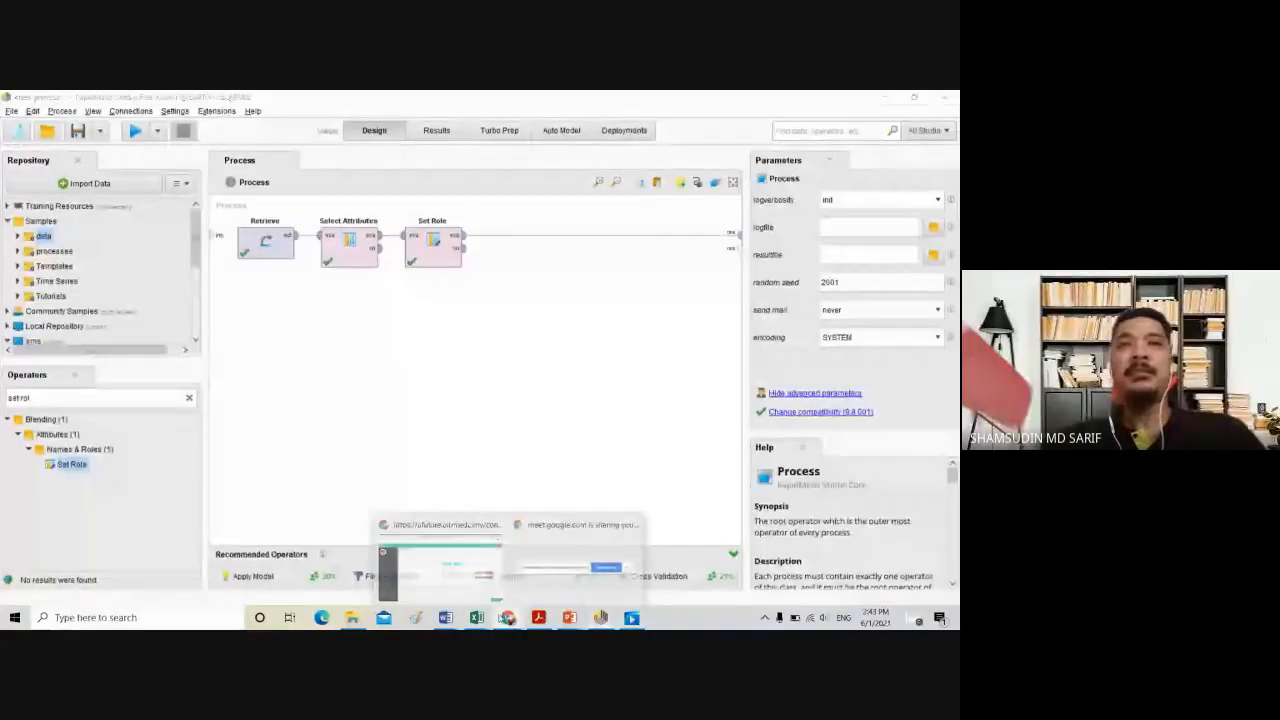
click(440, 565)
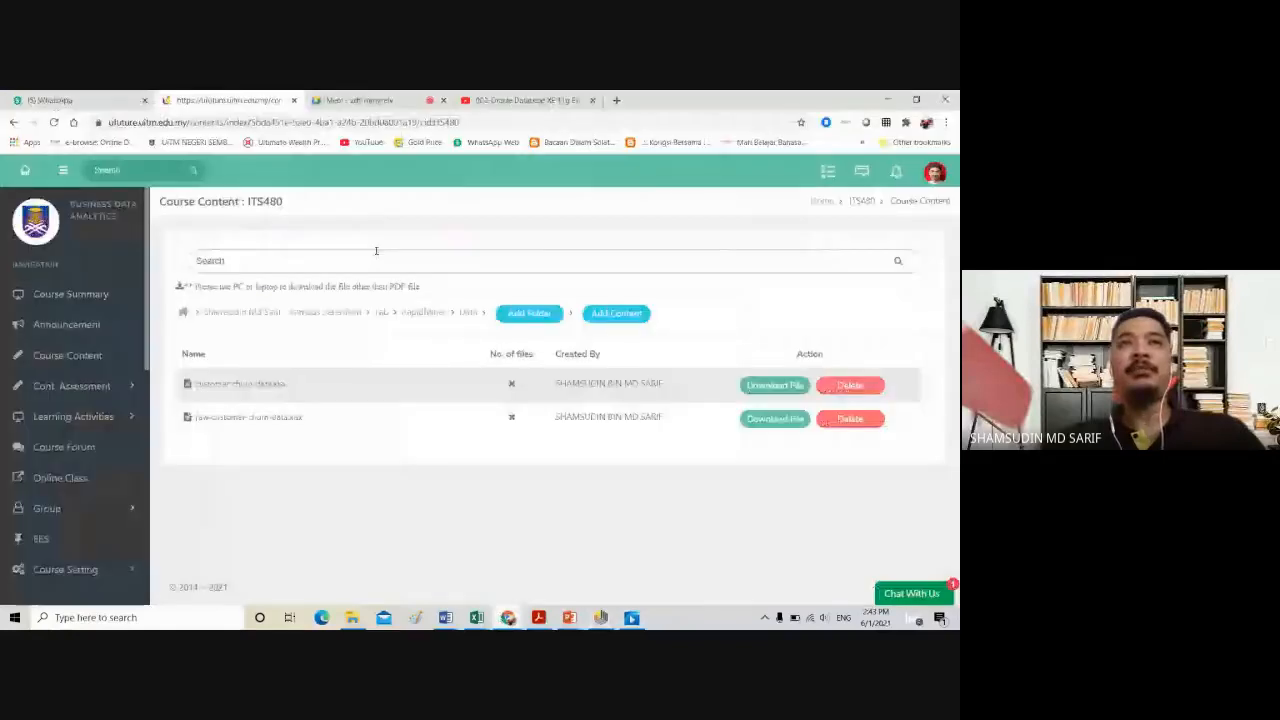
click(360, 100)
mouse_move(727, 345)
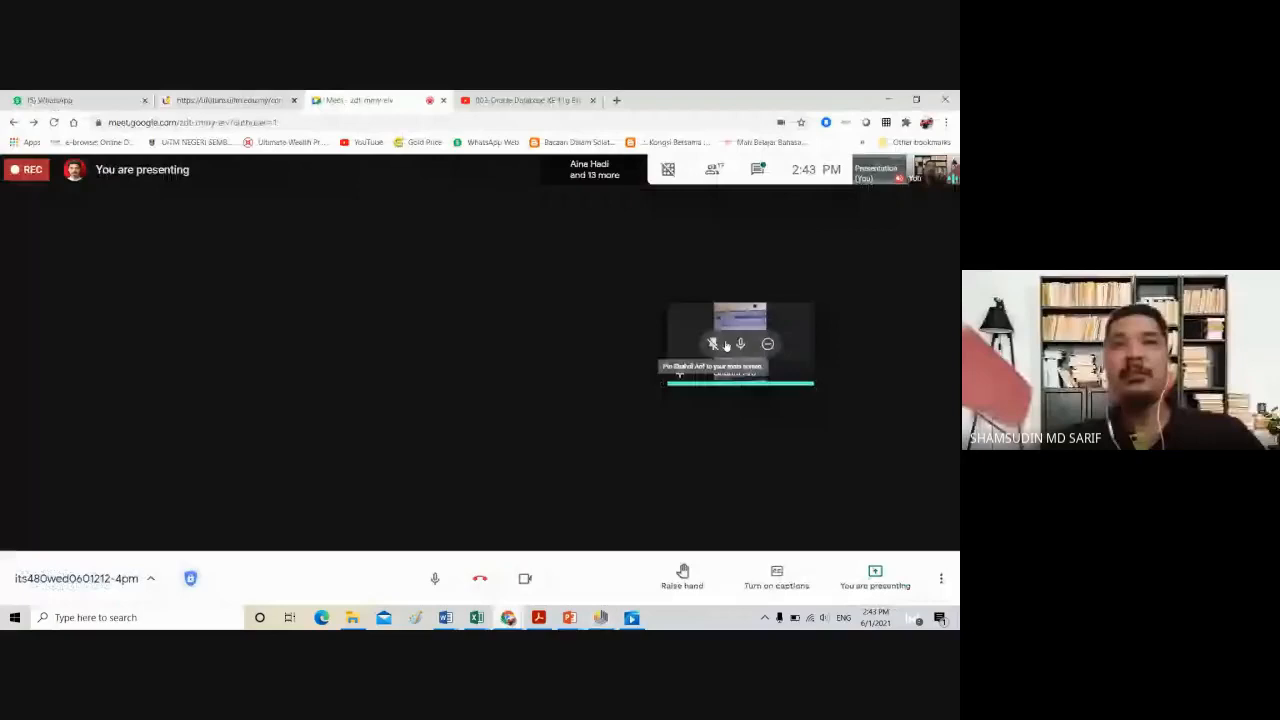
click(727, 345)
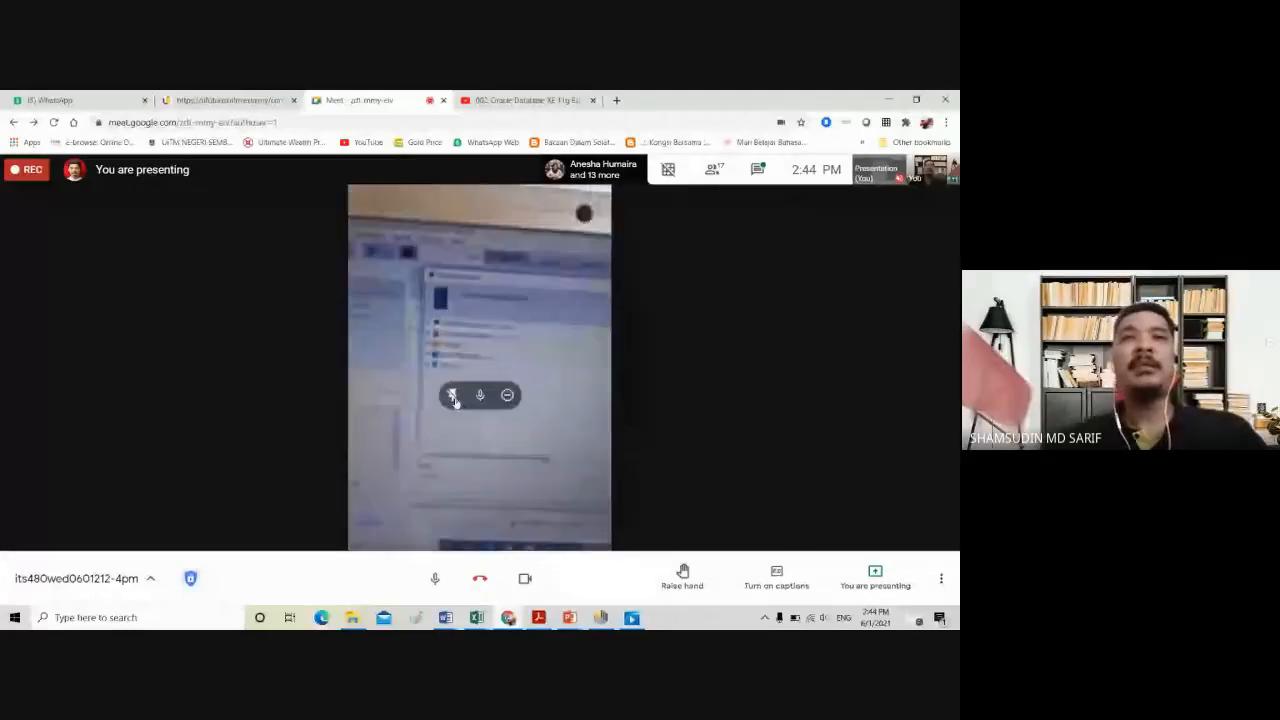
click(452, 396)
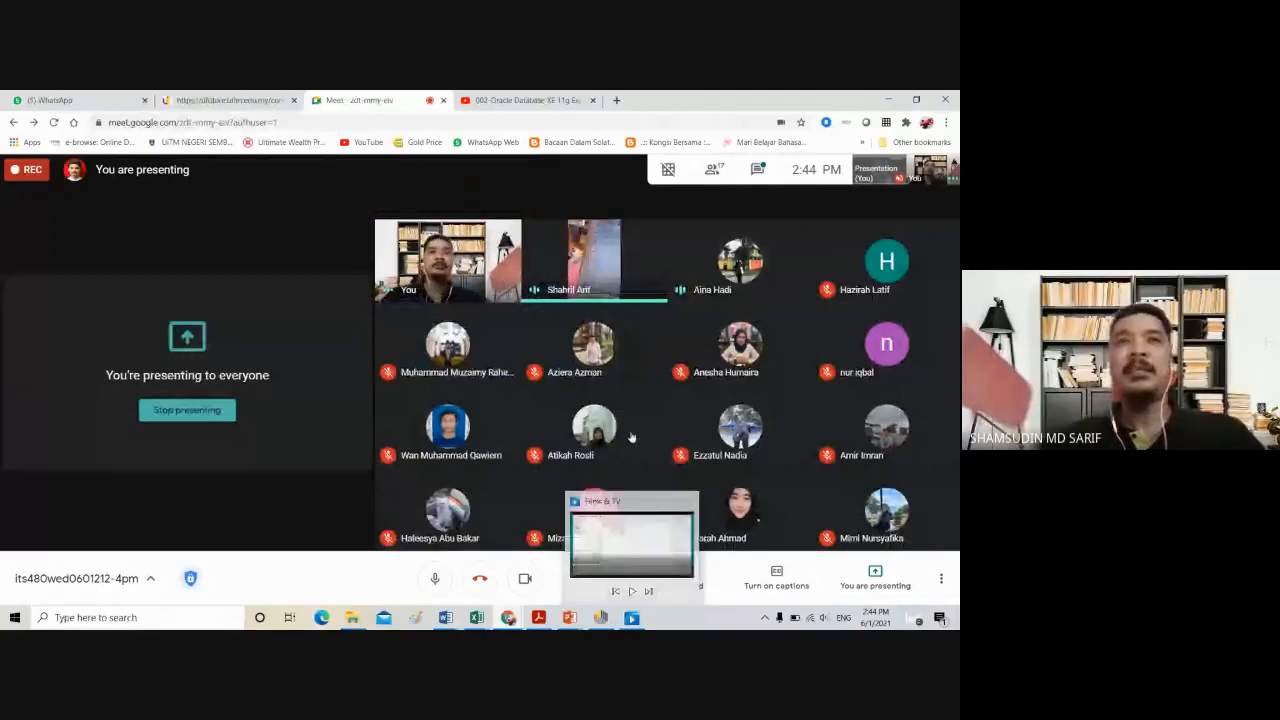
key(alt+Tab)
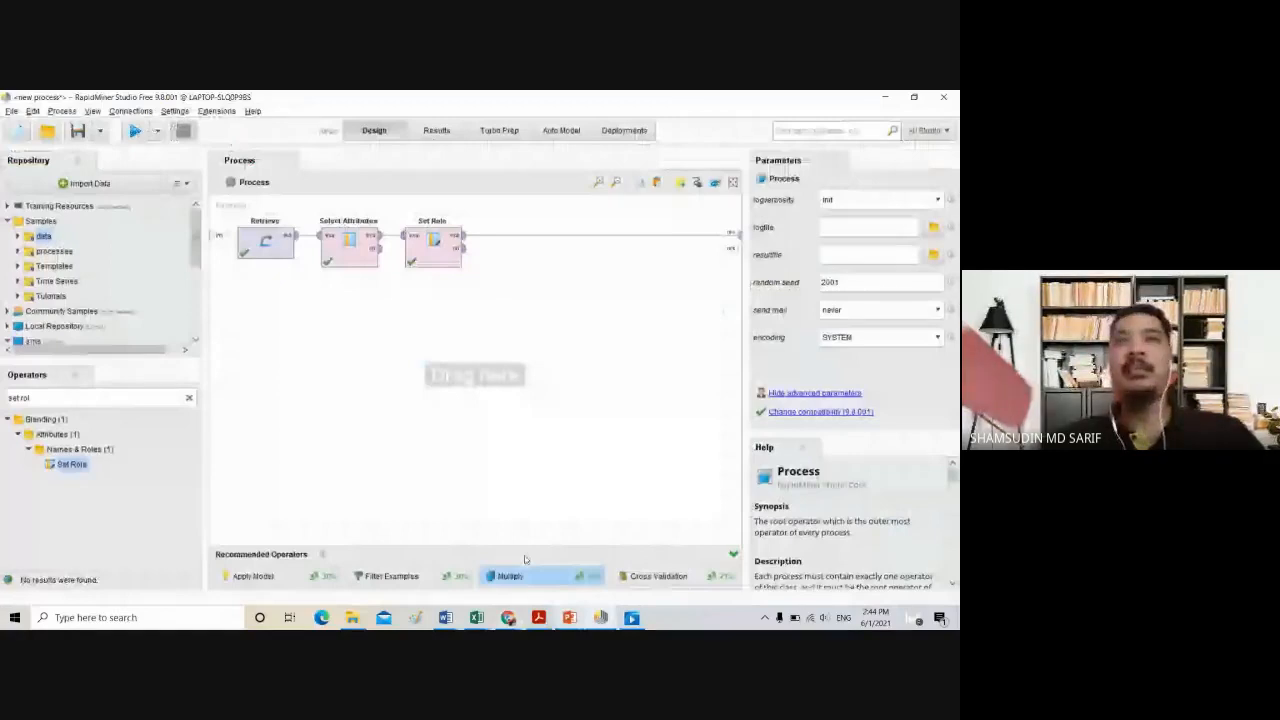
Browse the Samples data folder for the Retrieve operator's repository entry, locate the Titanic dataset, and close the browser without choosing anything
click(266, 243)
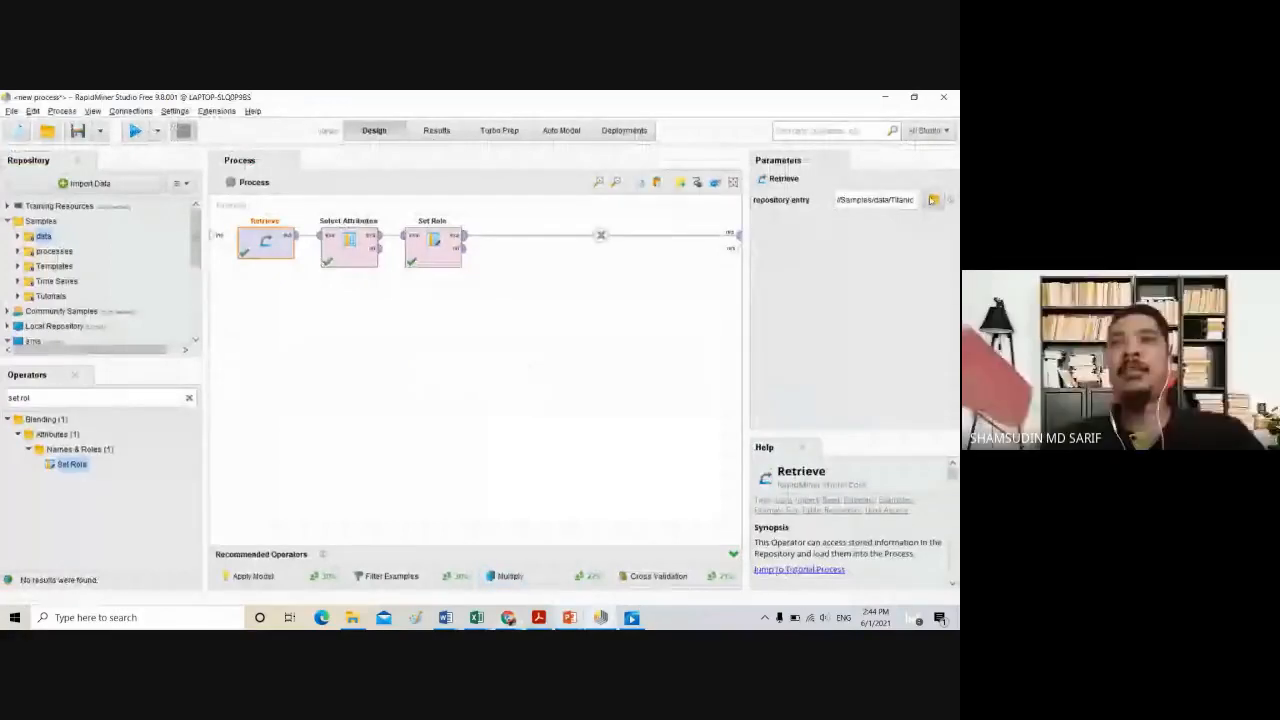
click(931, 199)
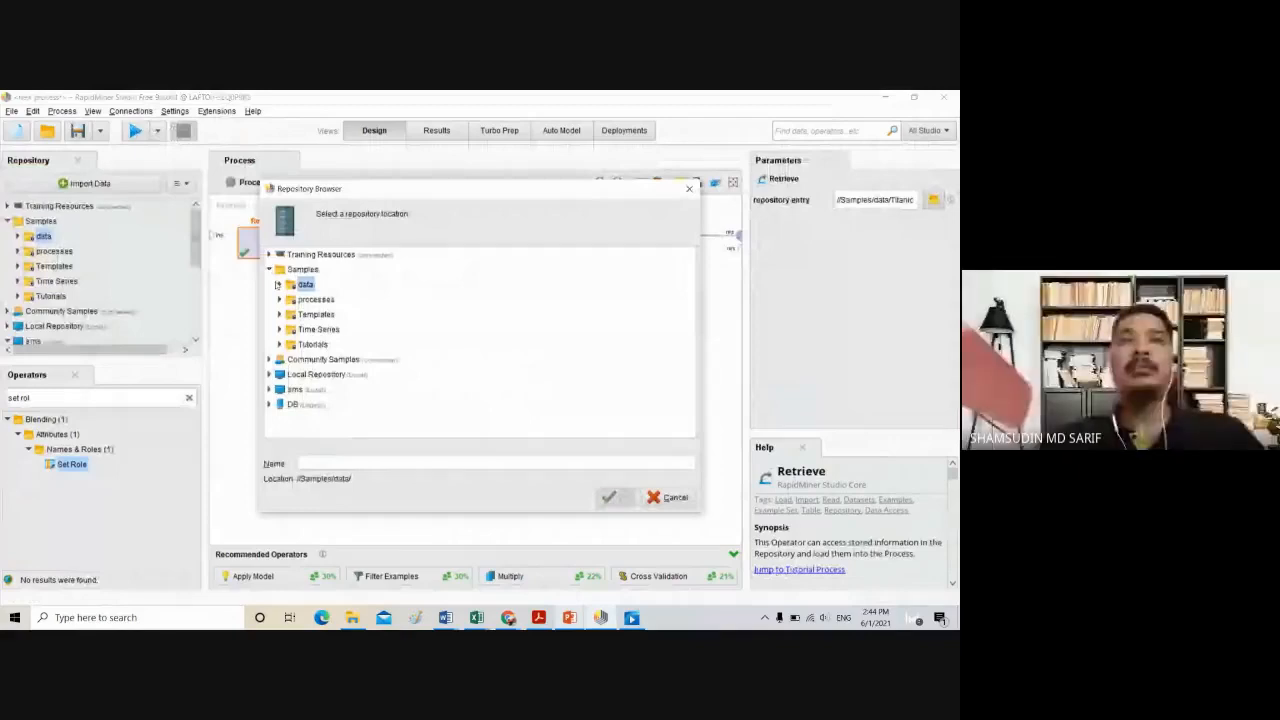
click(278, 284)
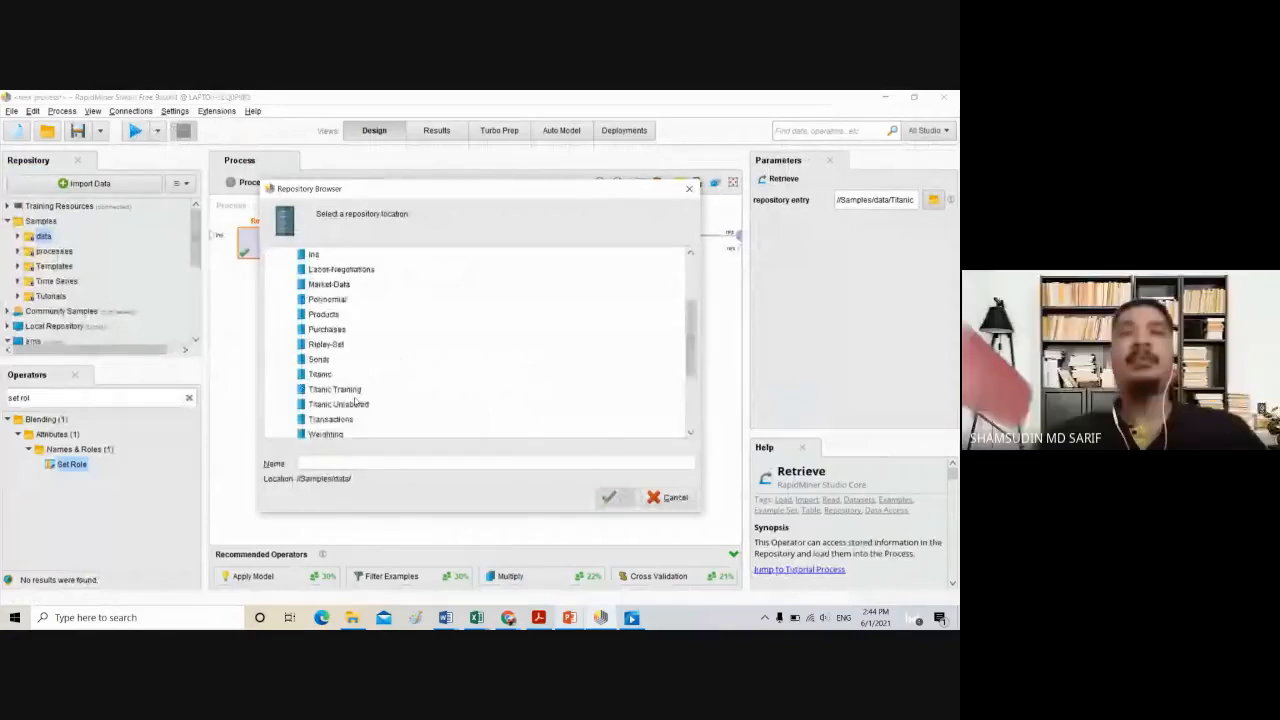
mouse_move(316, 376)
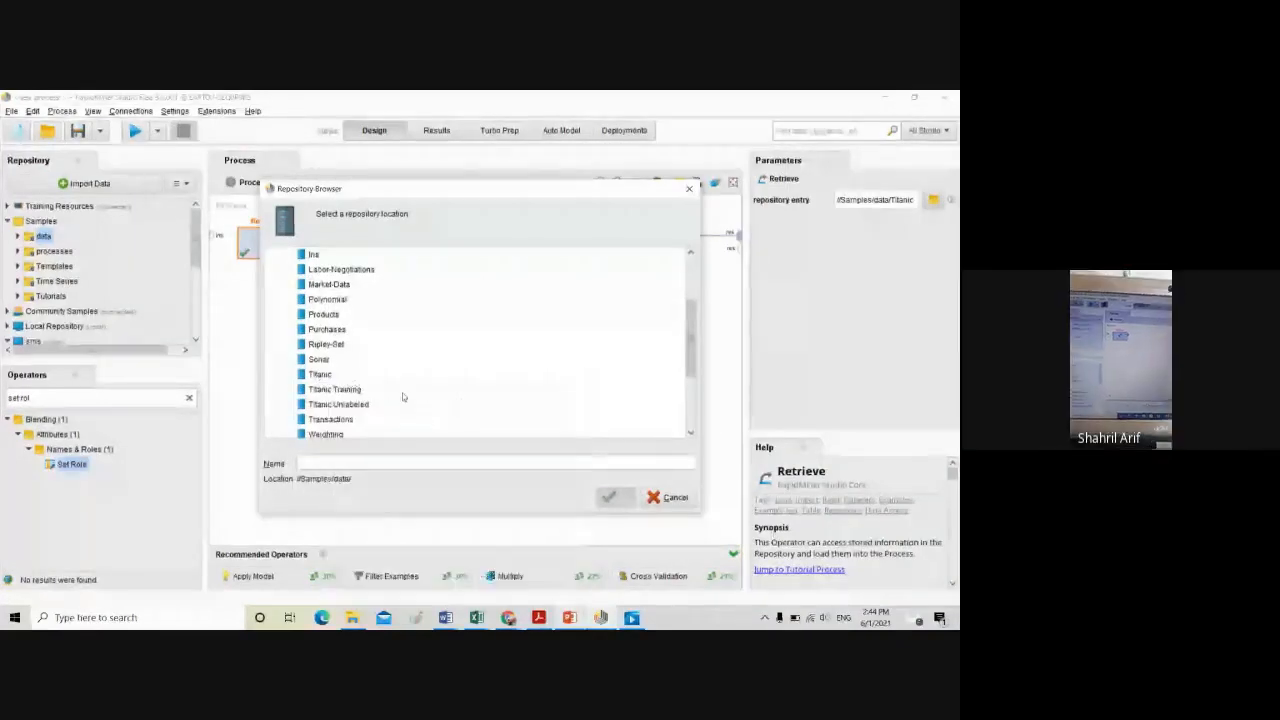
key(Escape)
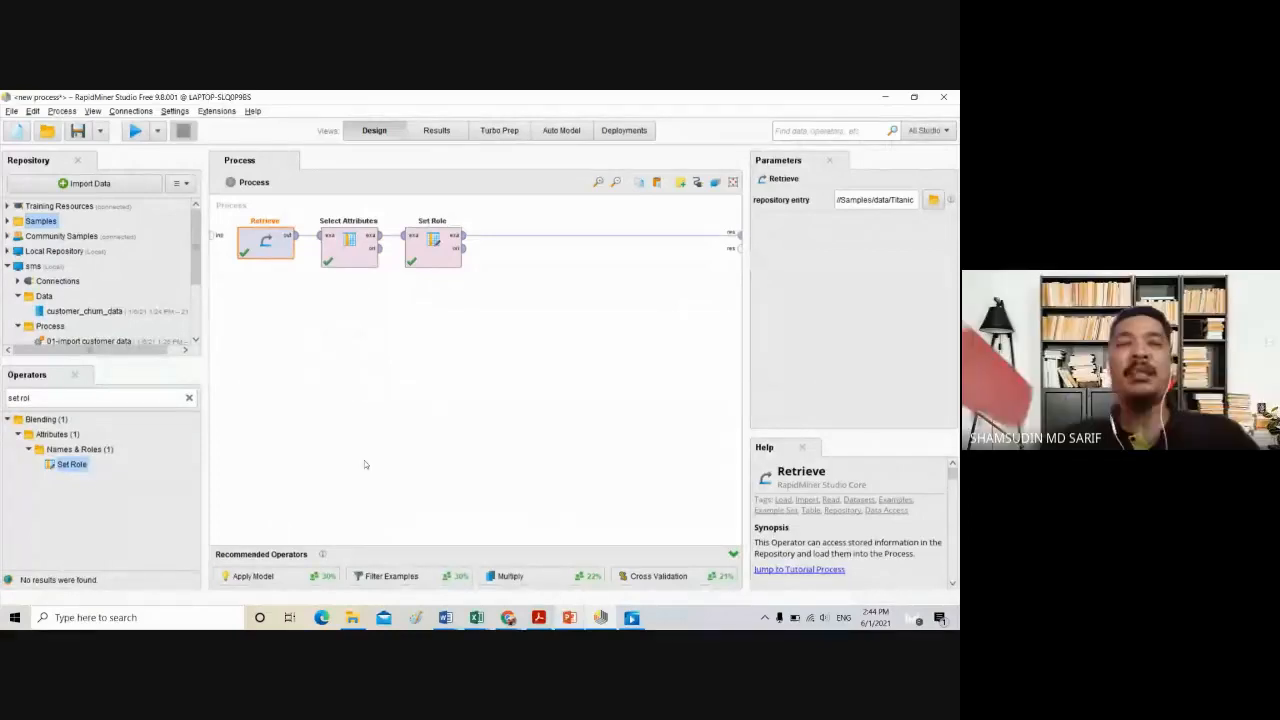
Check the participants in the Google Meet call again, and switch back to the RapidMiner process
mouse_move(509, 619)
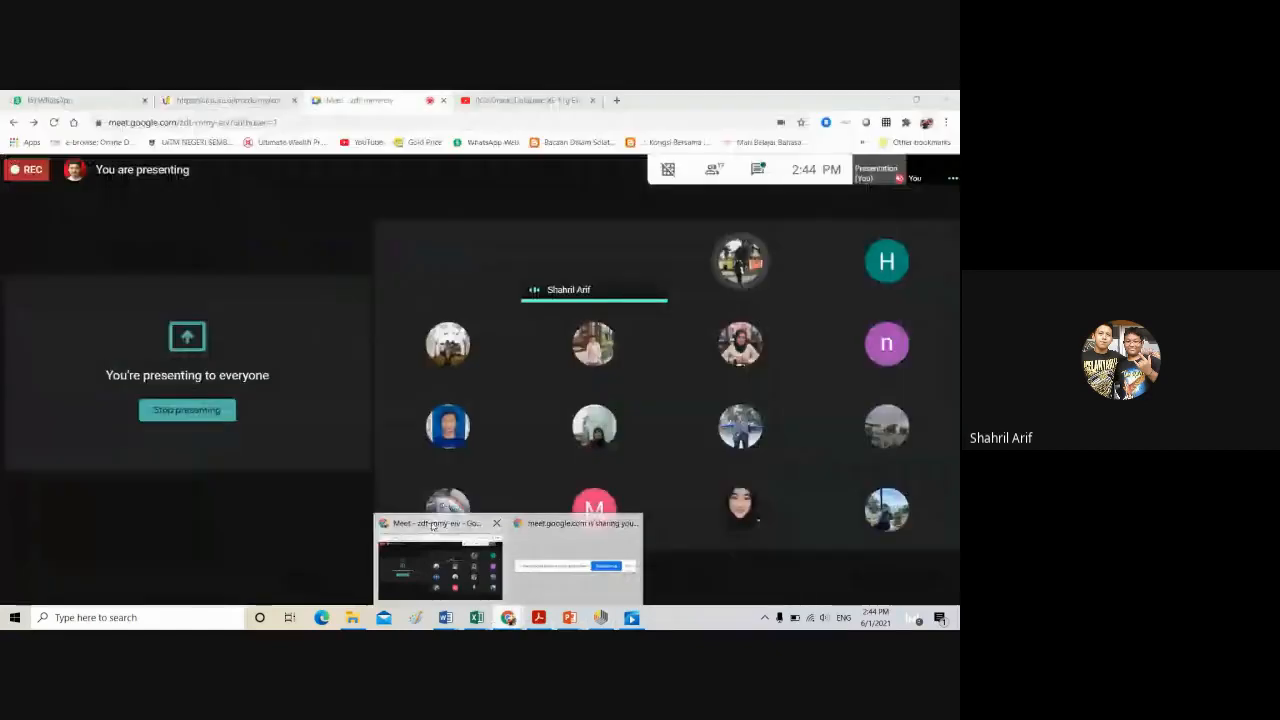
click(432, 527)
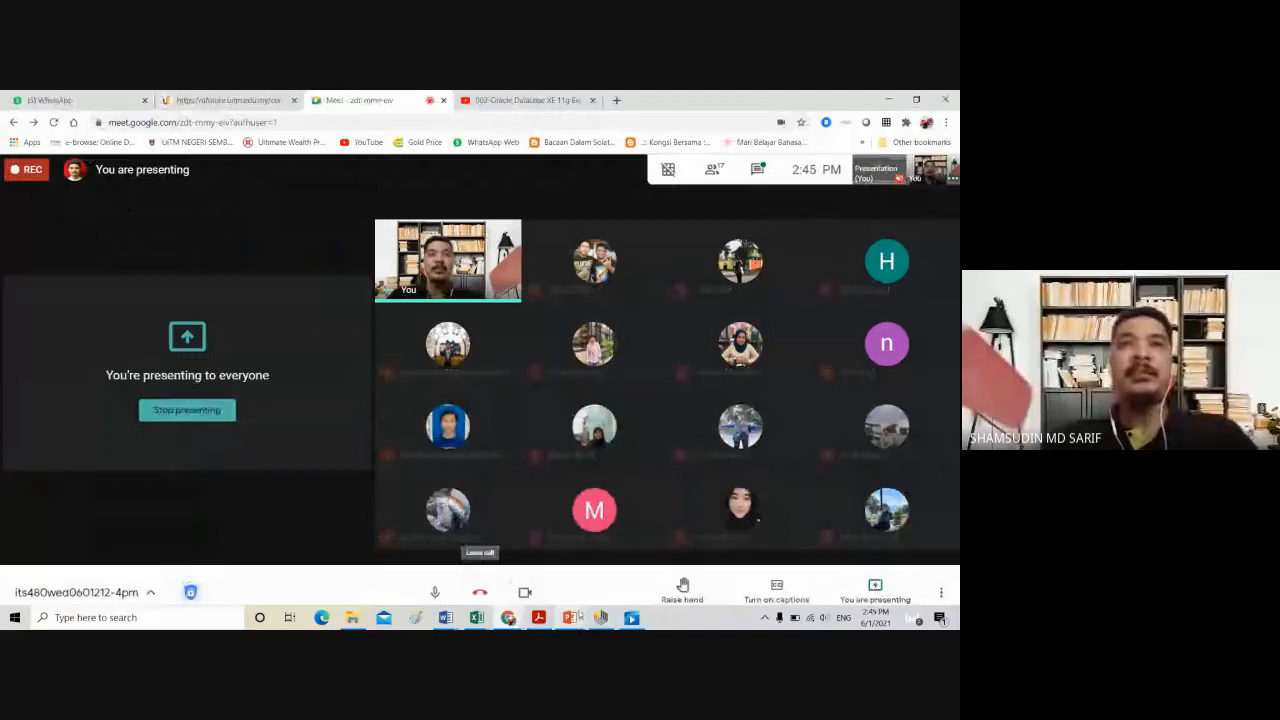
key(alt+Tab)
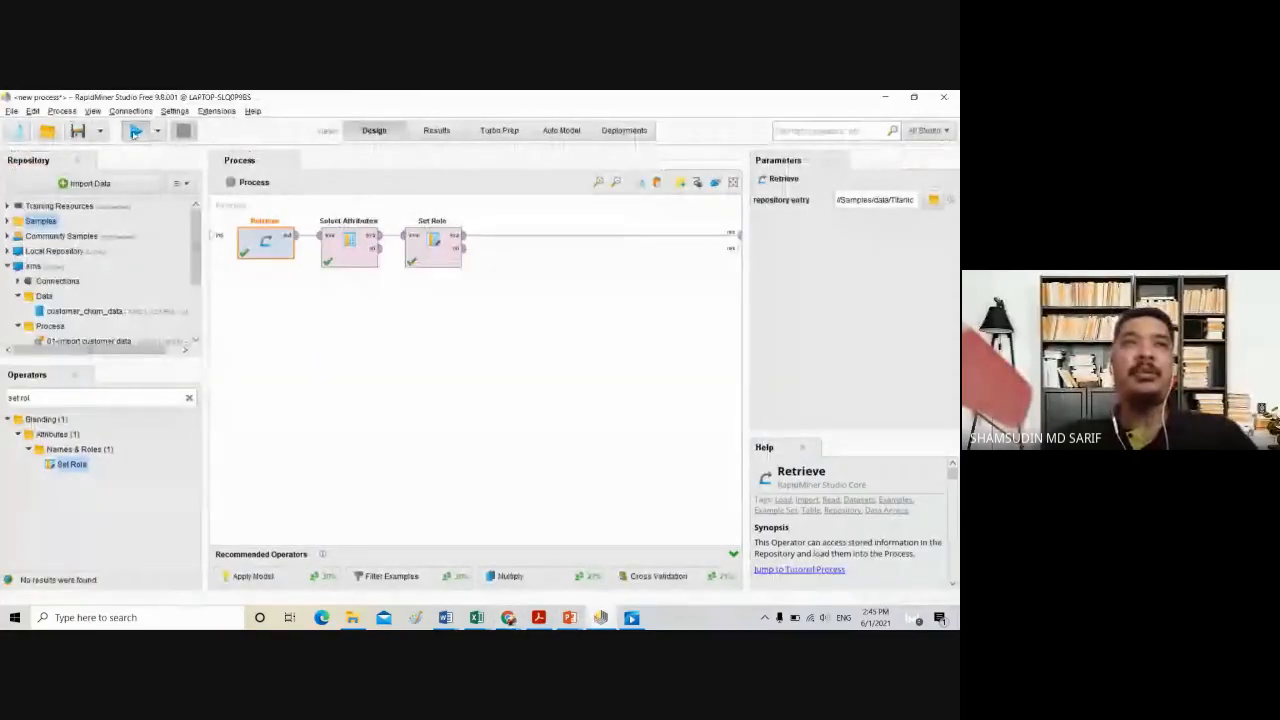
Run the process, examine the attribute statistics for missing values, particularly Age, and return to the process design
click(135, 132)
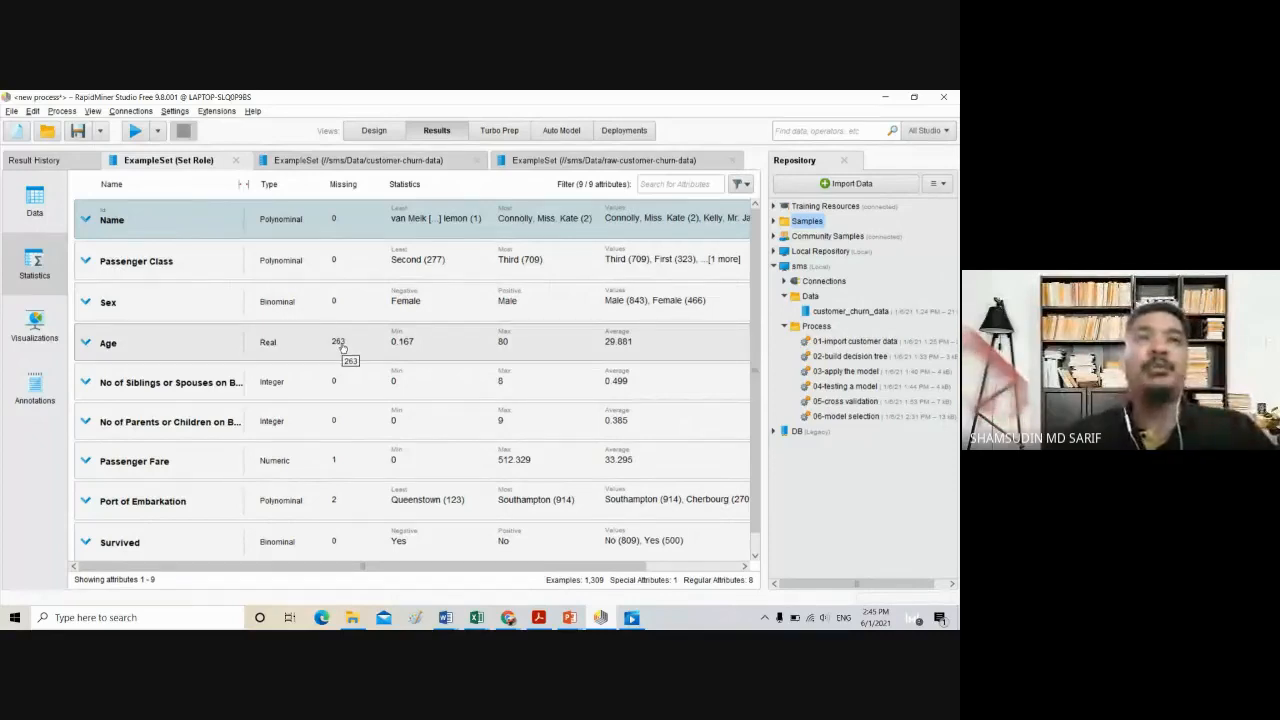
click(372, 131)
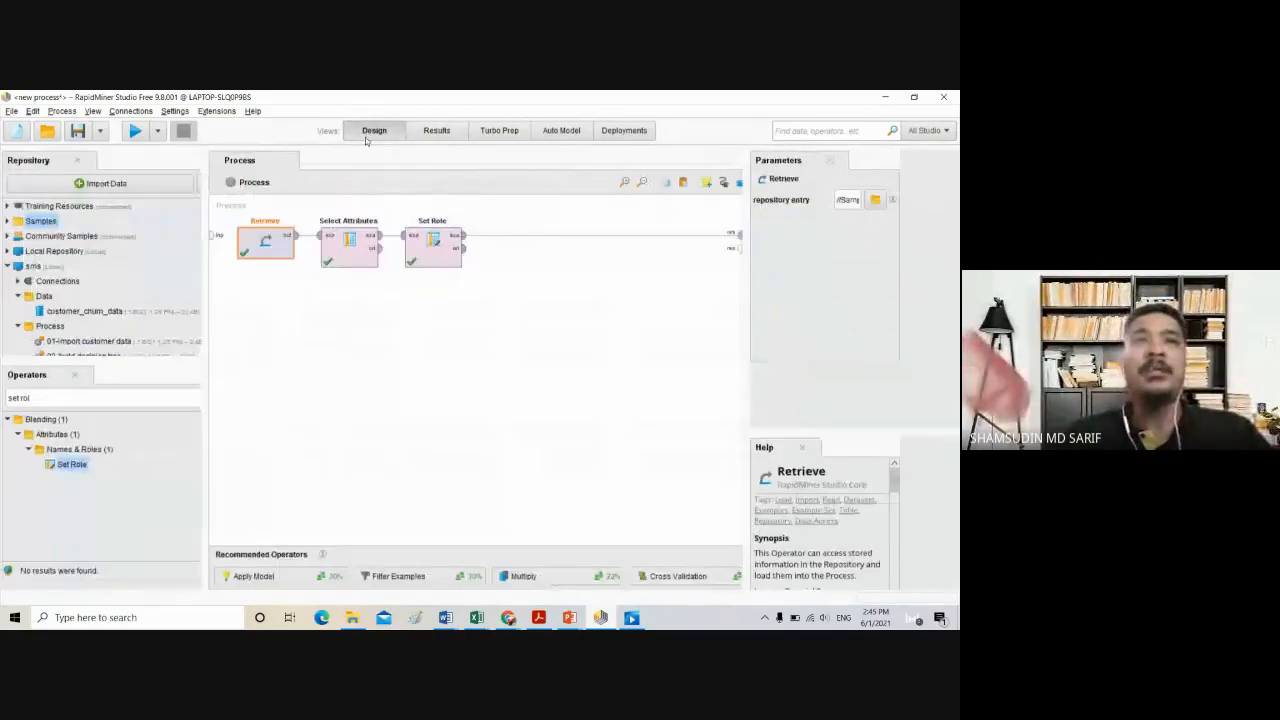
Search the operators for "replace miss" and insert Replace Missing Values after Set Role
triple_click(48, 398)
text(re)
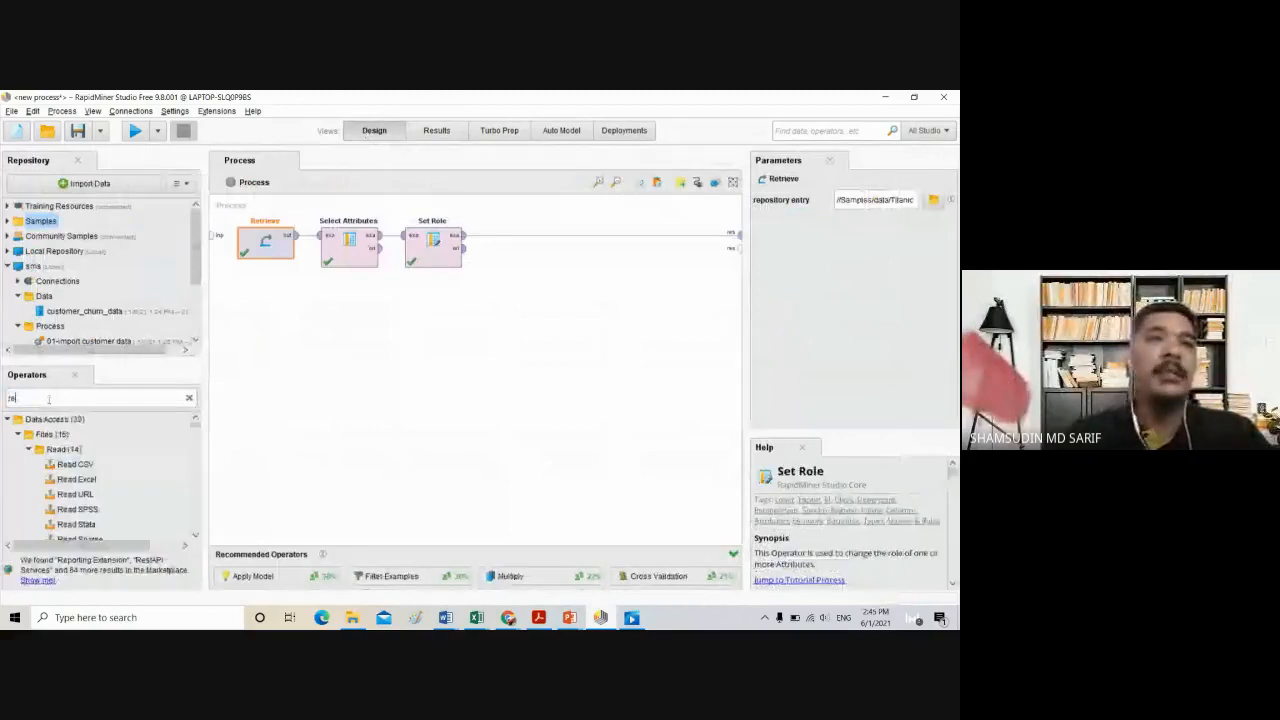
text(place miss)
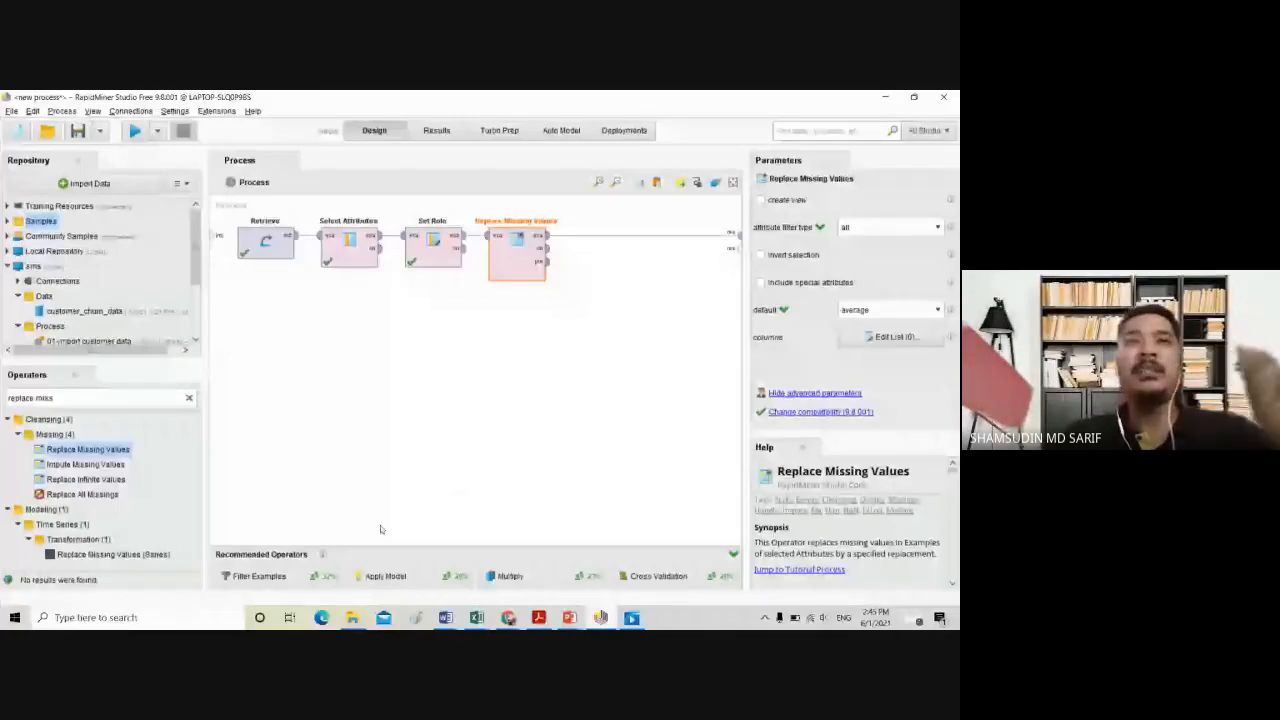
Configure Replace Missing Values with attribute filter type single, attribute Age, and average as the default replacement
click(454, 403)
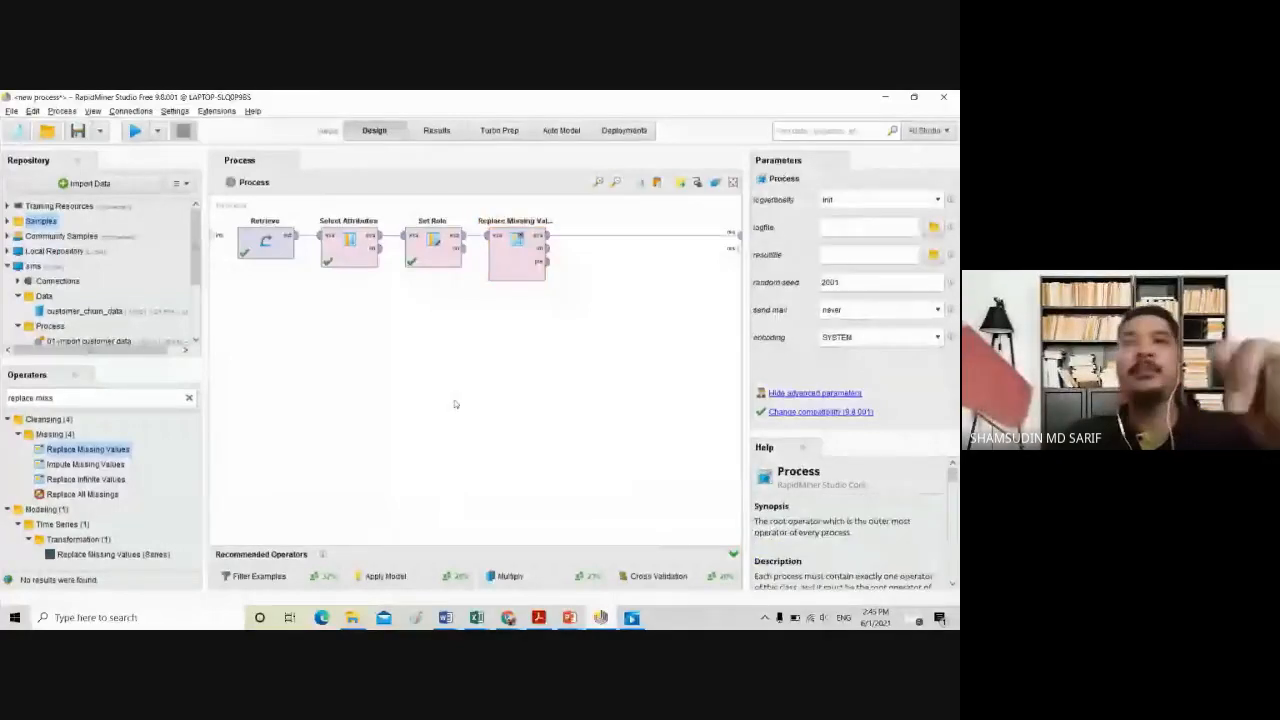
click(506, 263)
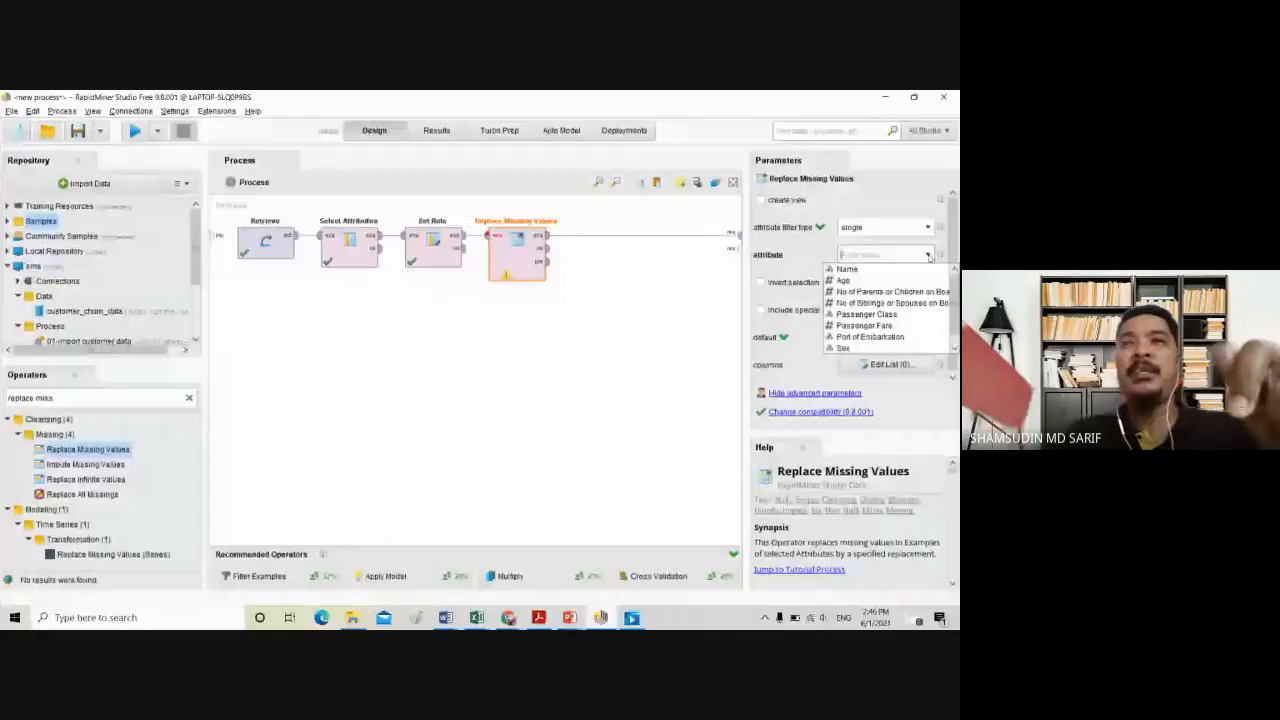
click(843, 282)
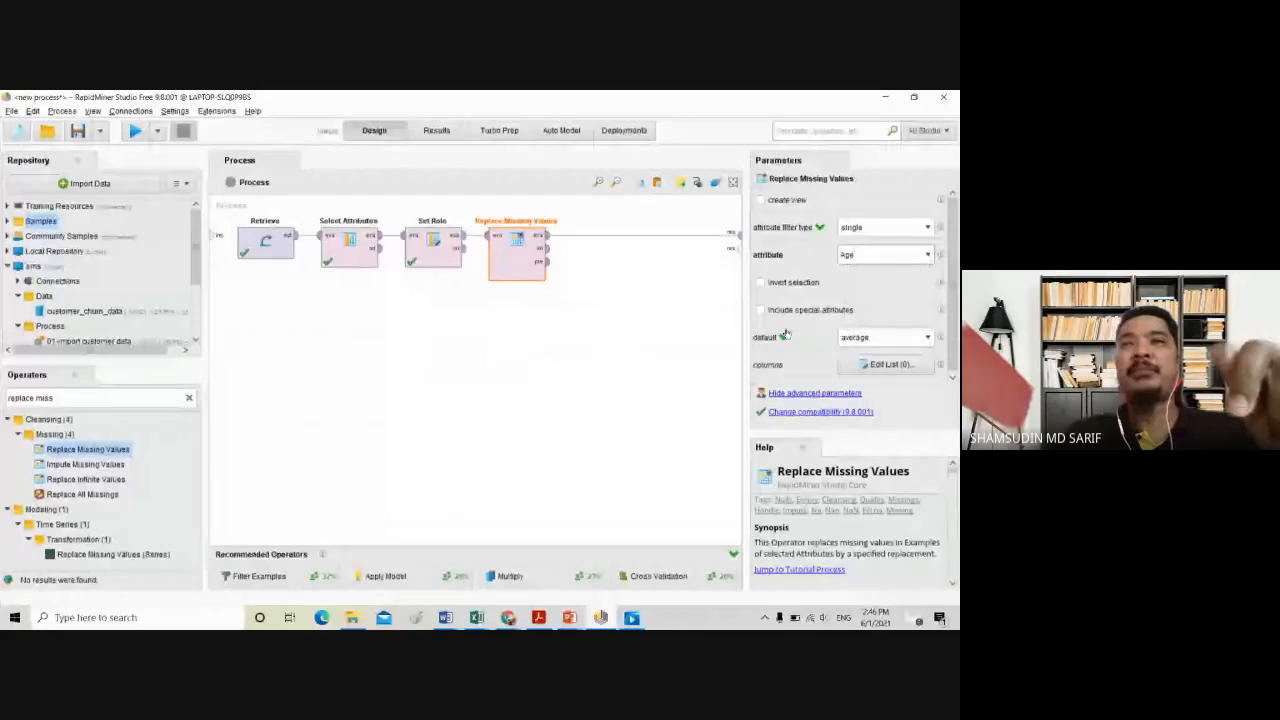
click(927, 338)
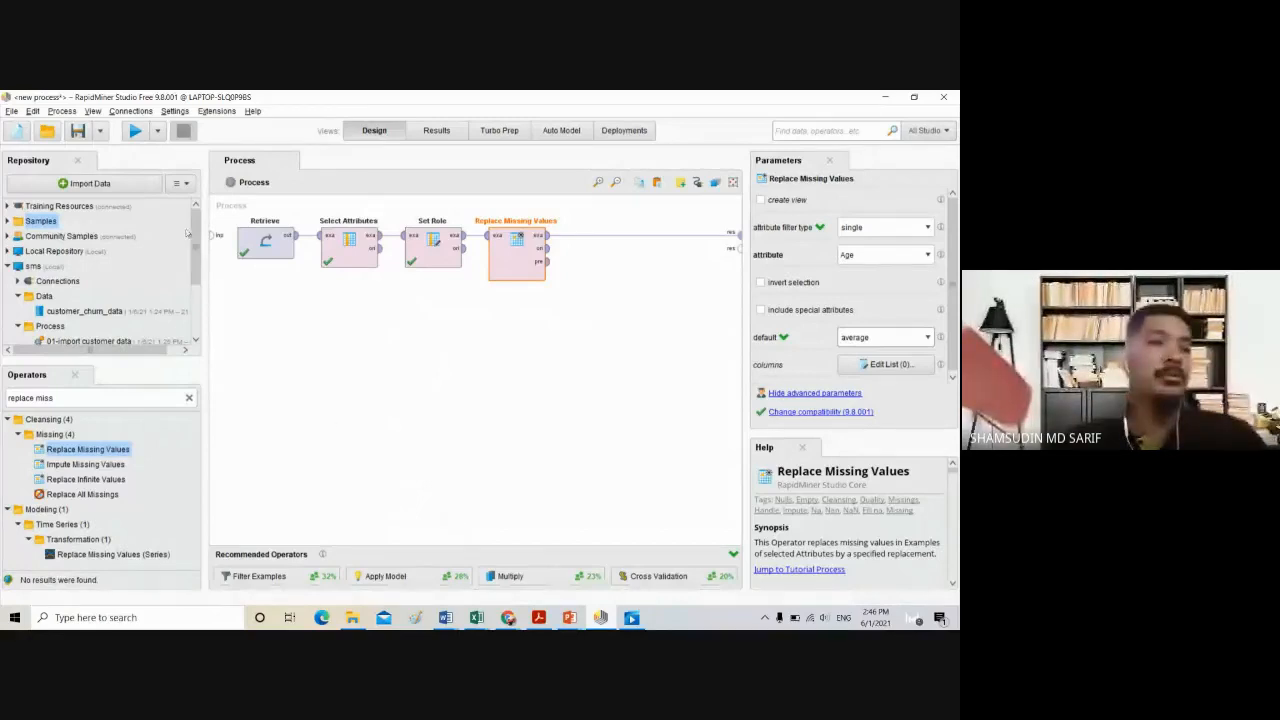
Run the process, check the attribute statistics for remaining missing values, and return to the process design
click(135, 131)
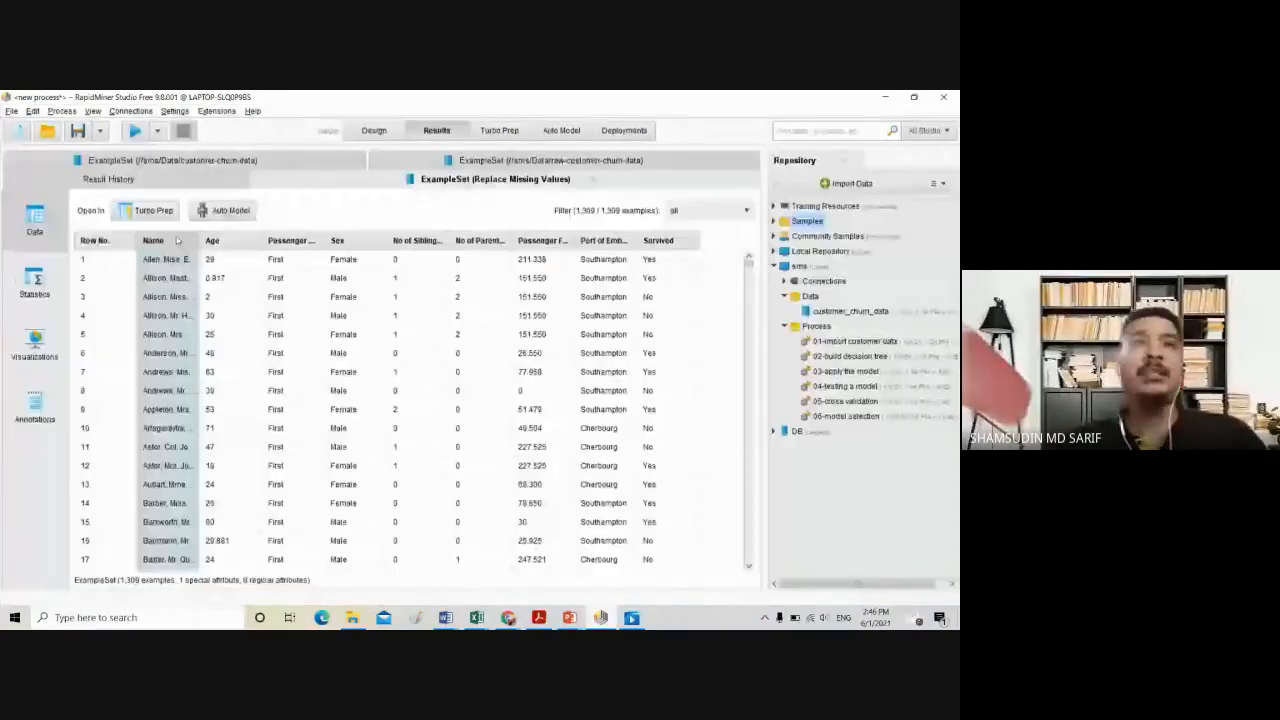
click(35, 283)
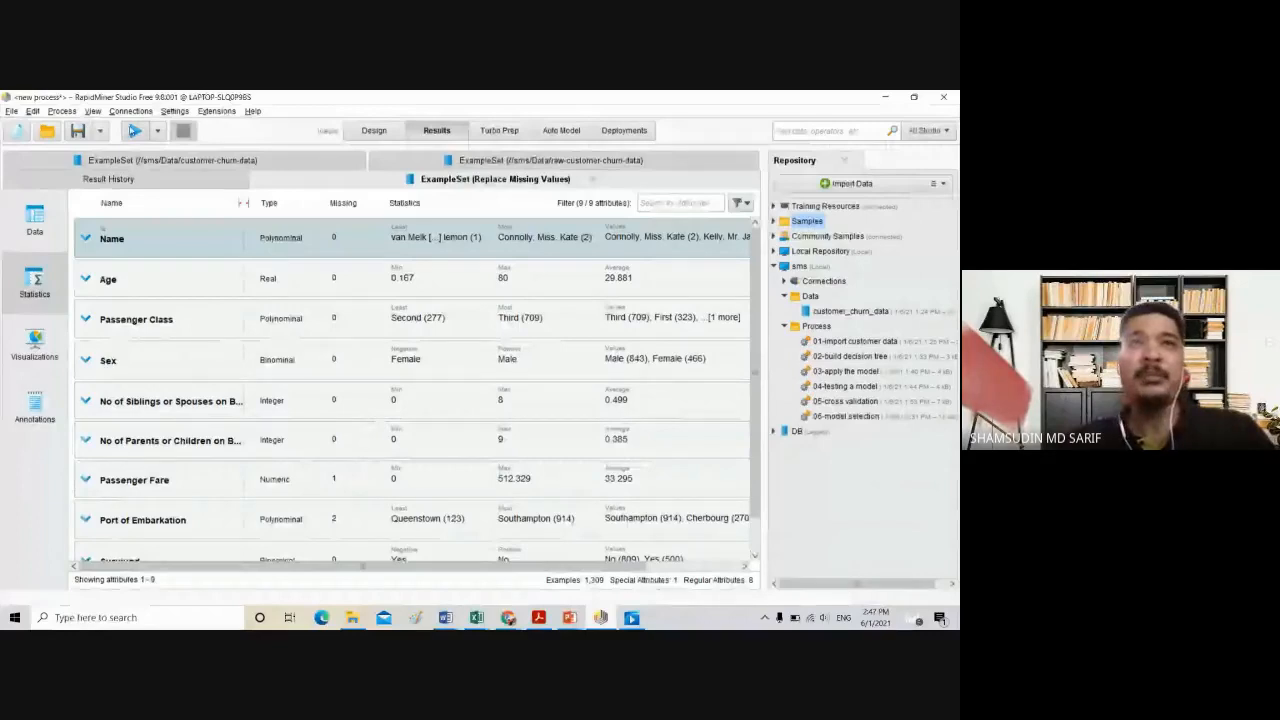
click(134, 131)
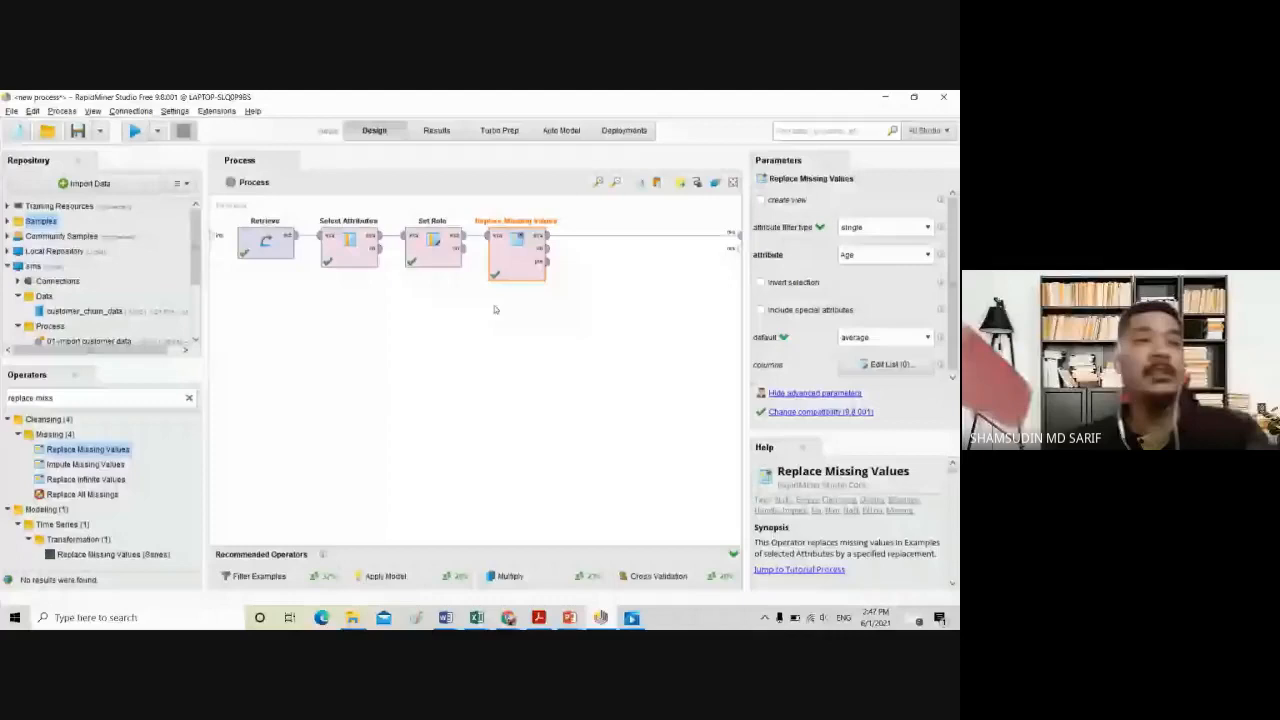
Search the operators for "filter" and insert Filter Examples after Replace Missing Values
triple_click(71, 398)
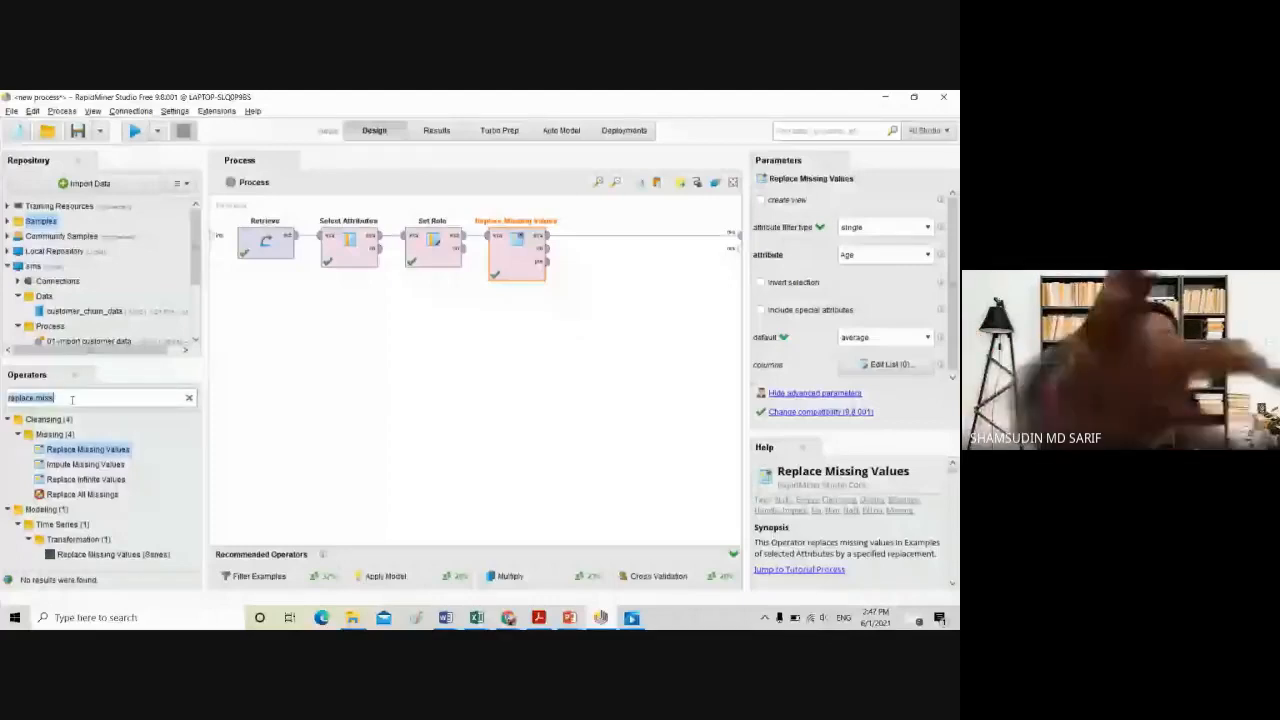
text(filter)
drag(83, 539, 600, 235)
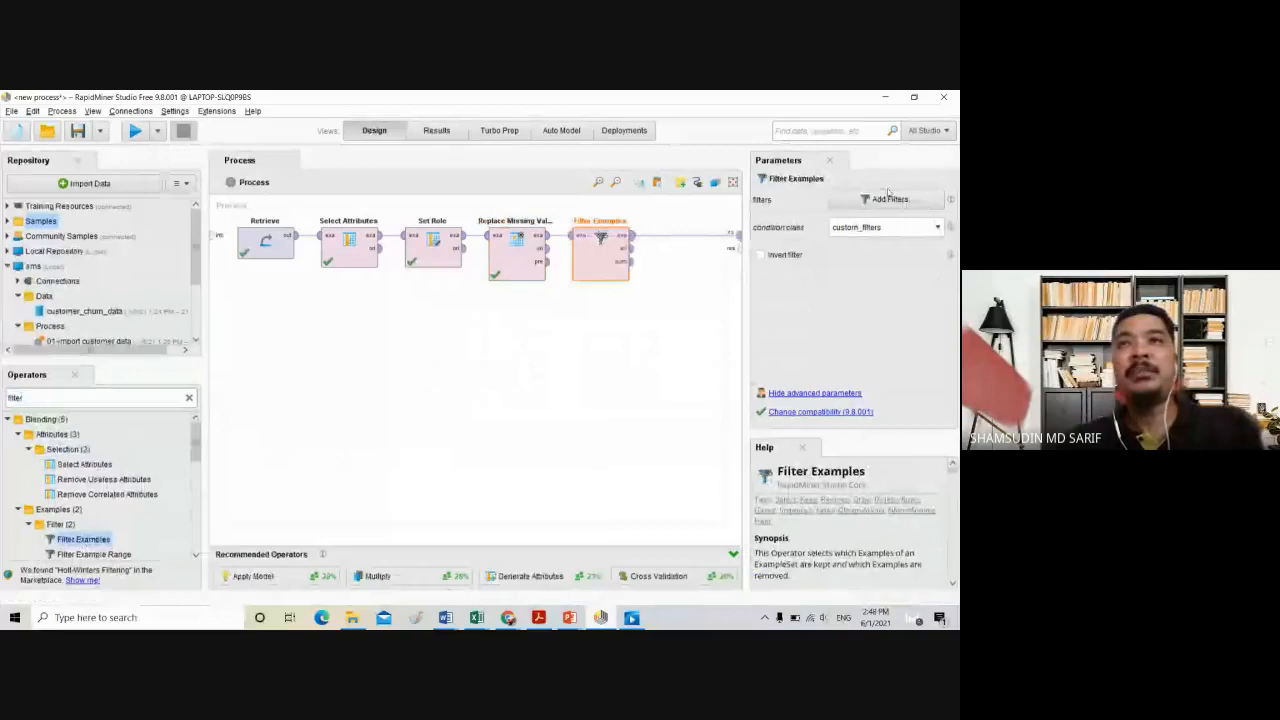
Consult the Filter Examples help and set the operator's condition class to no_missing_attributes
click(931, 228)
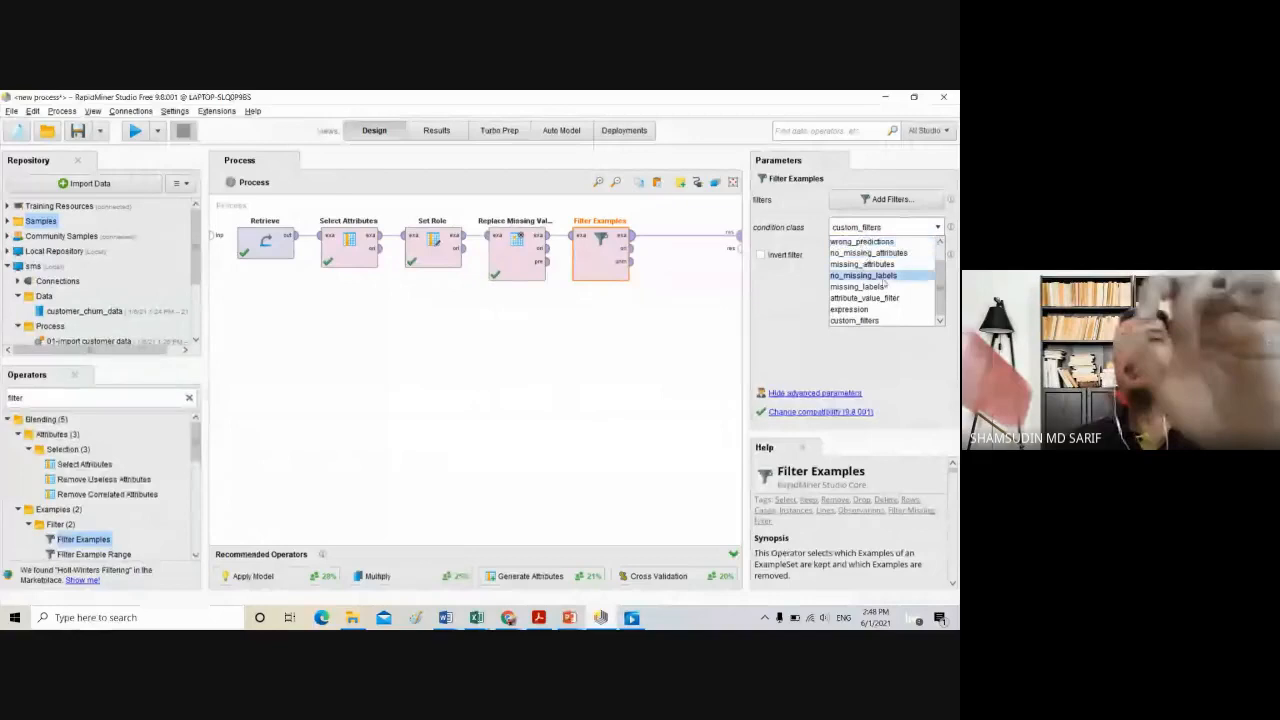
scroll(875, 279, up, 1)
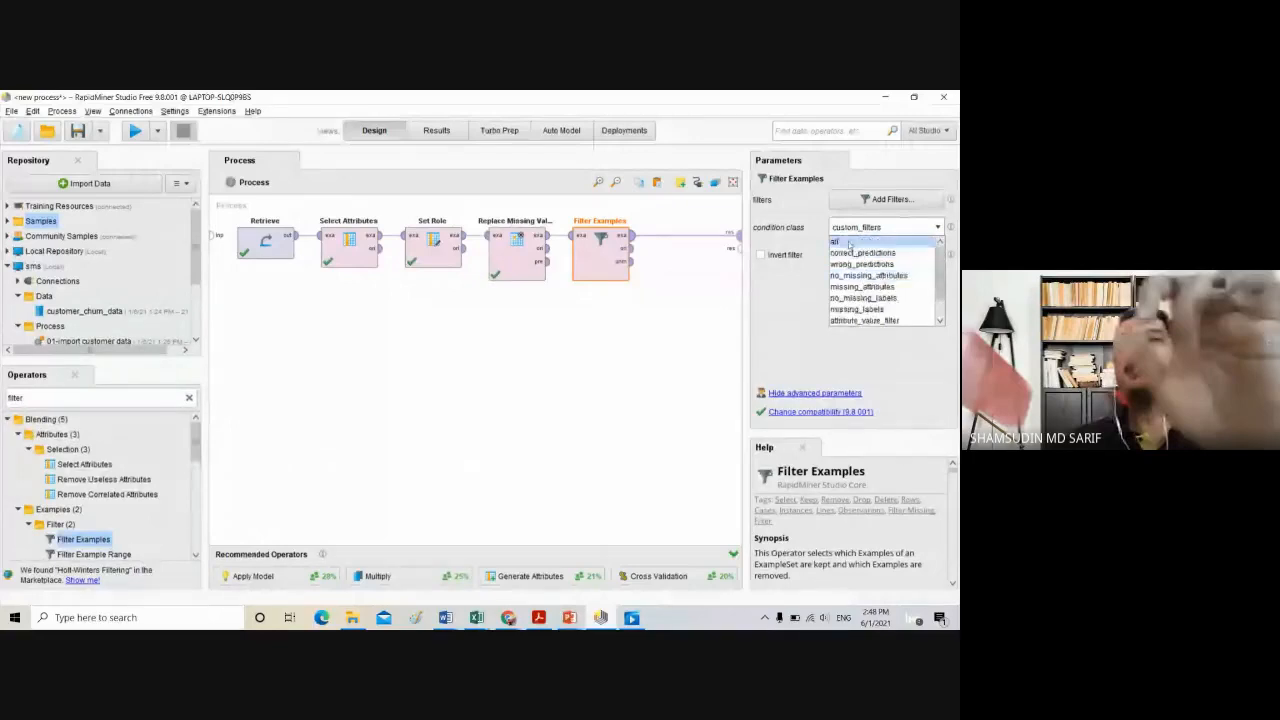
scroll(825, 541, down, 3)
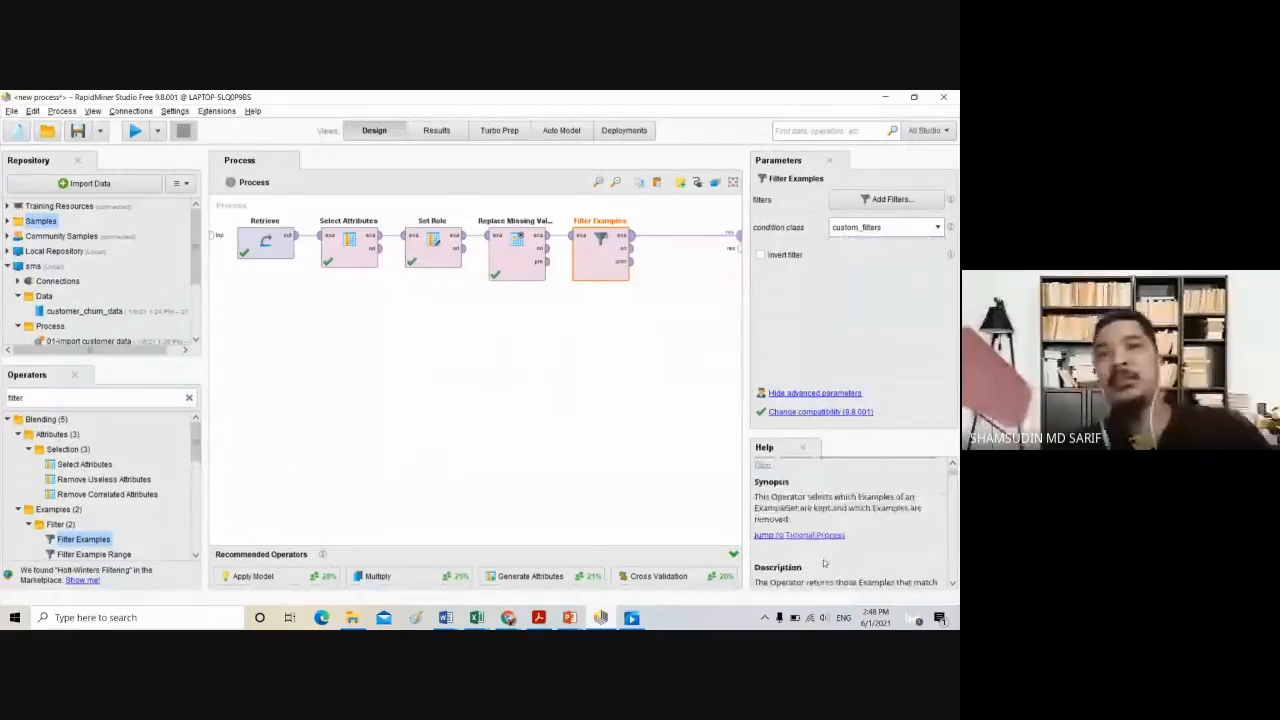
scroll(820, 507, down, 3)
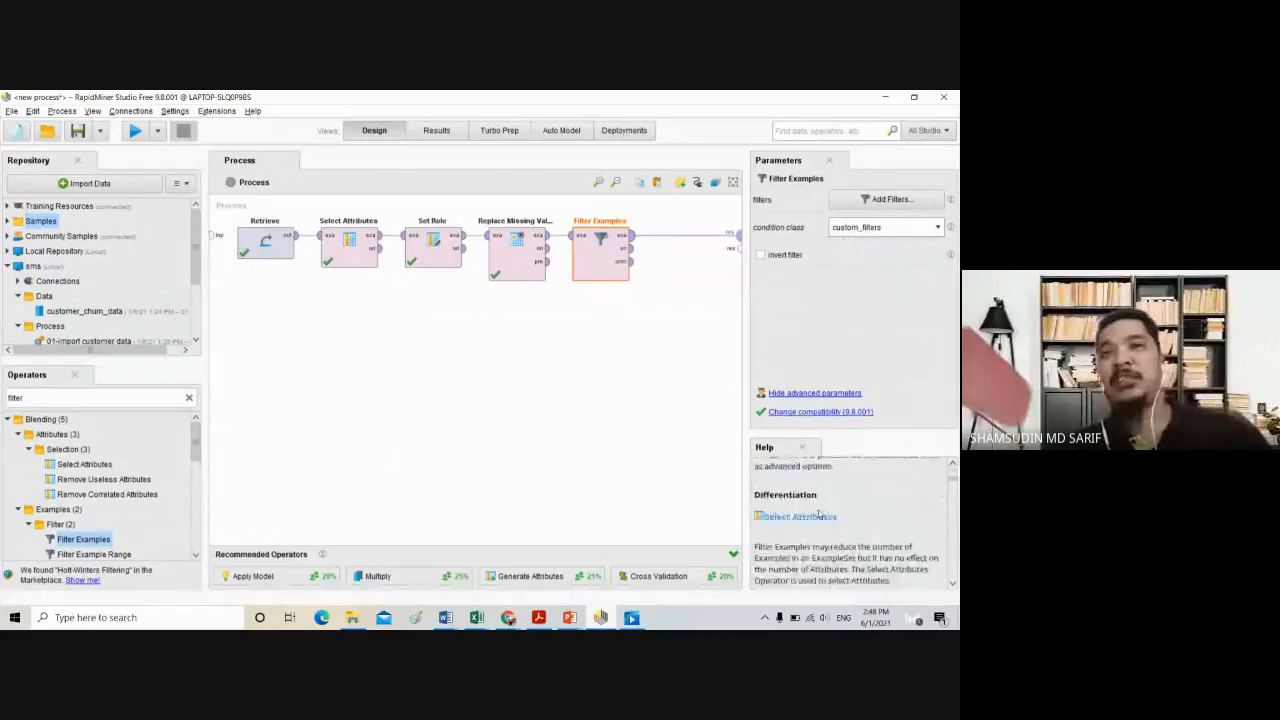
scroll(818, 507, down, 3)
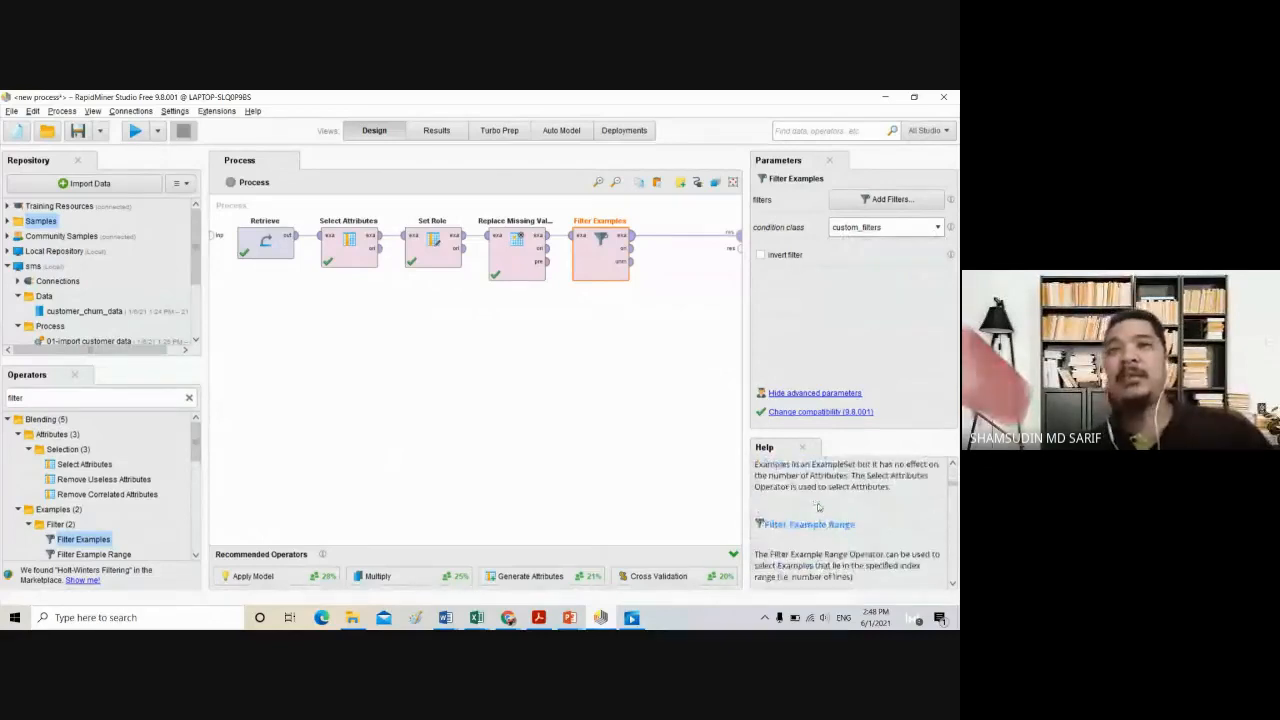
scroll(818, 507, down, 3)
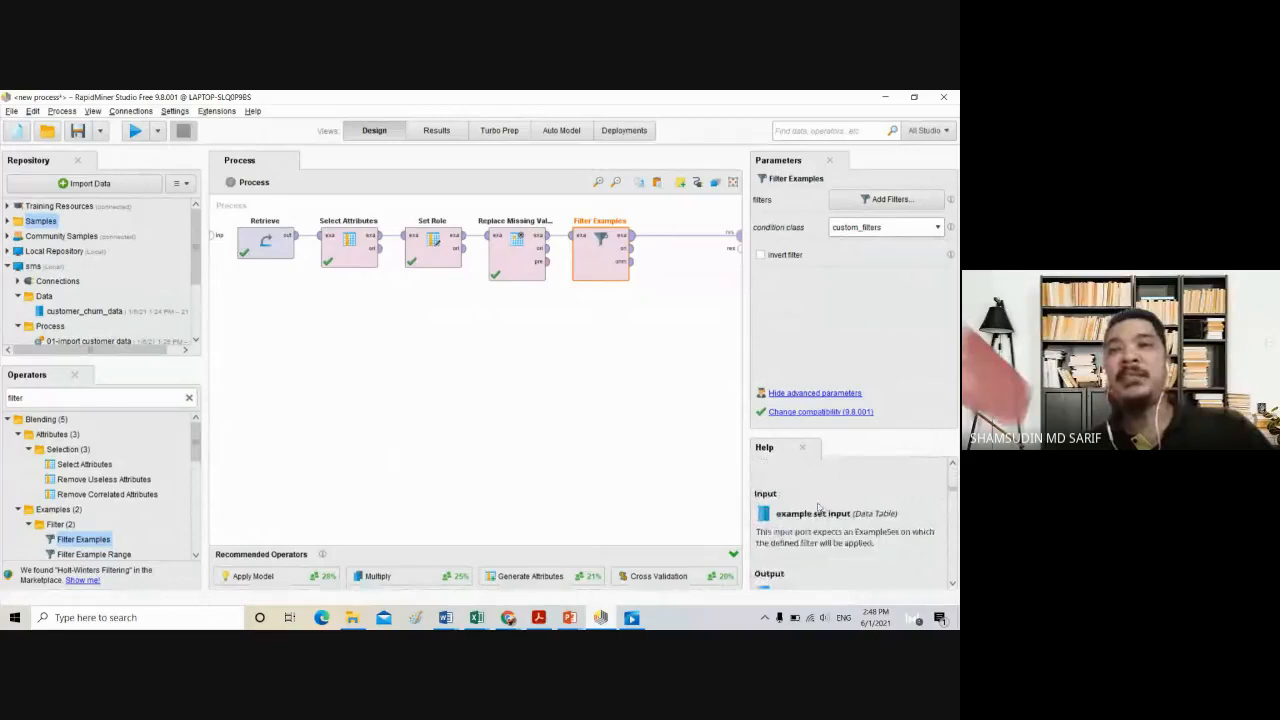
scroll(818, 509, down, 2)
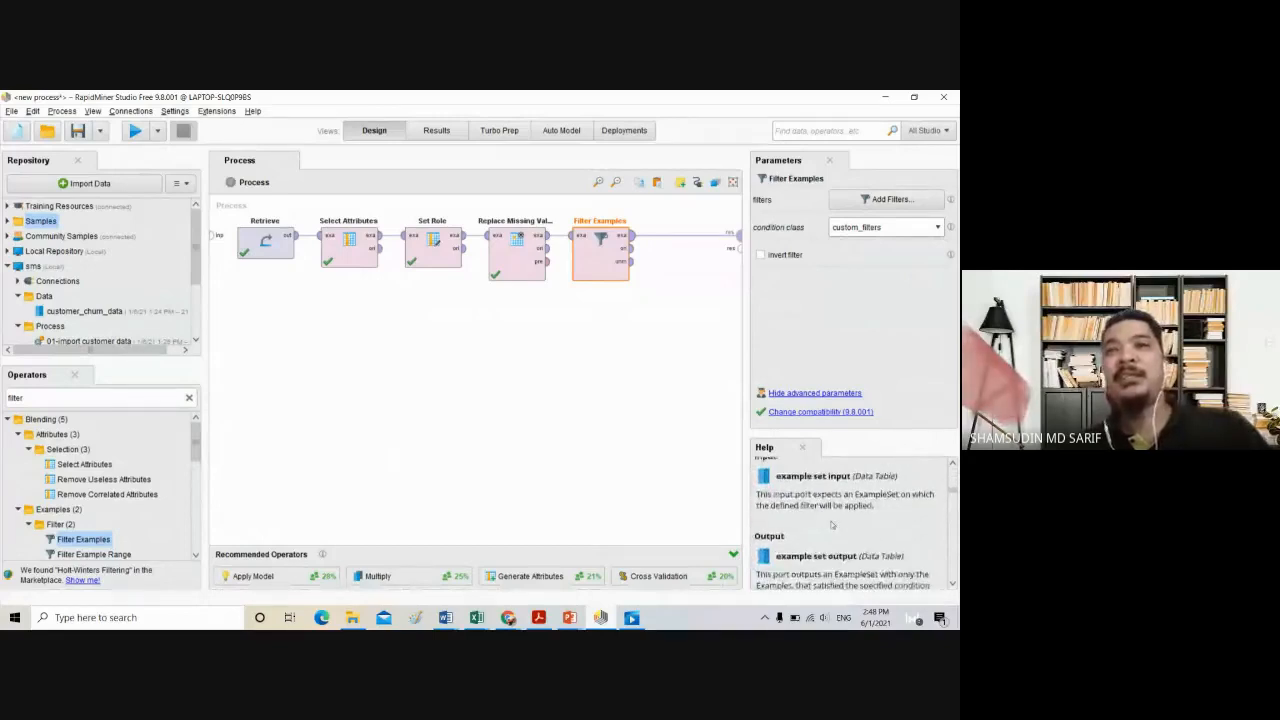
scroll(802, 506, up, 2)
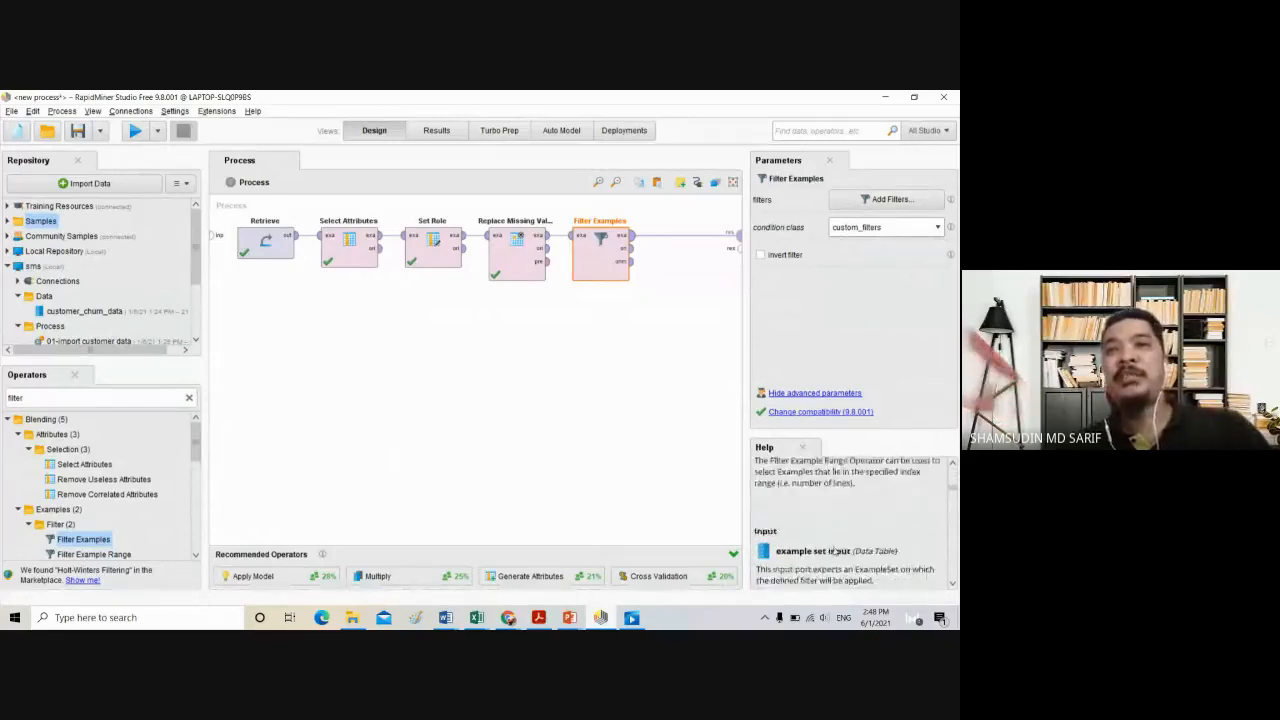
scroll(790, 490, up, 2)
click(933, 228)
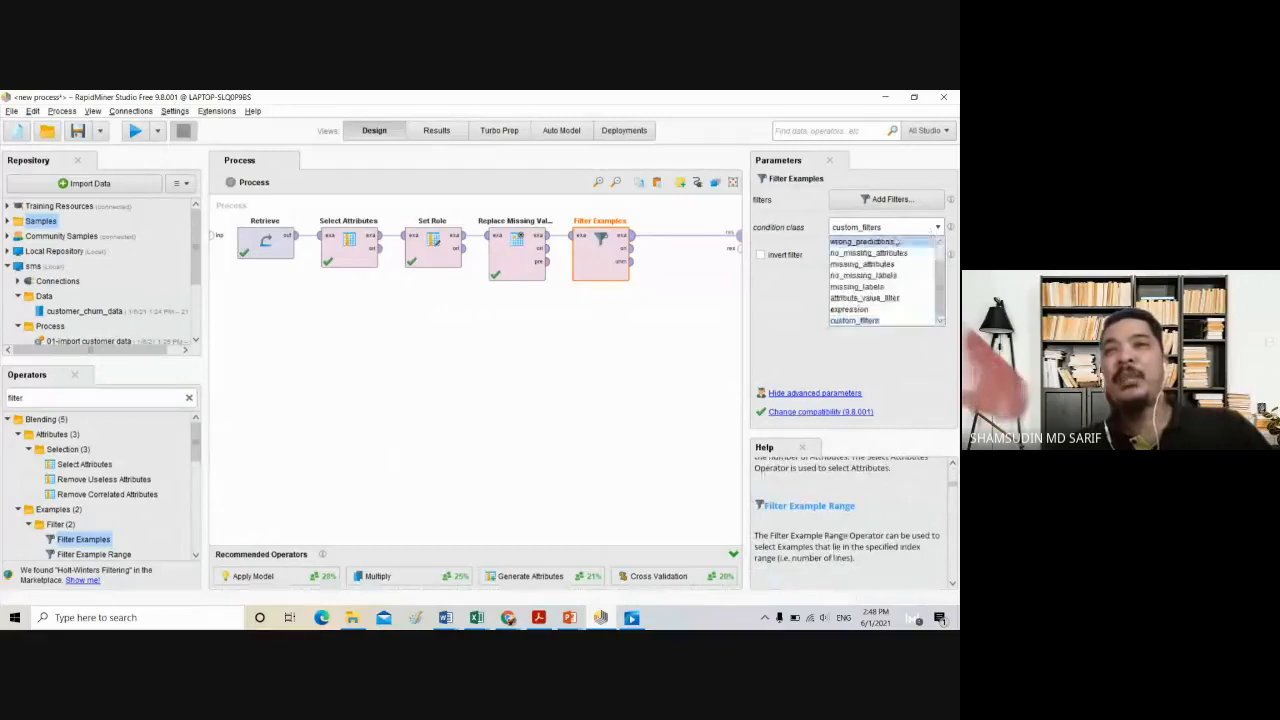
click(835, 254)
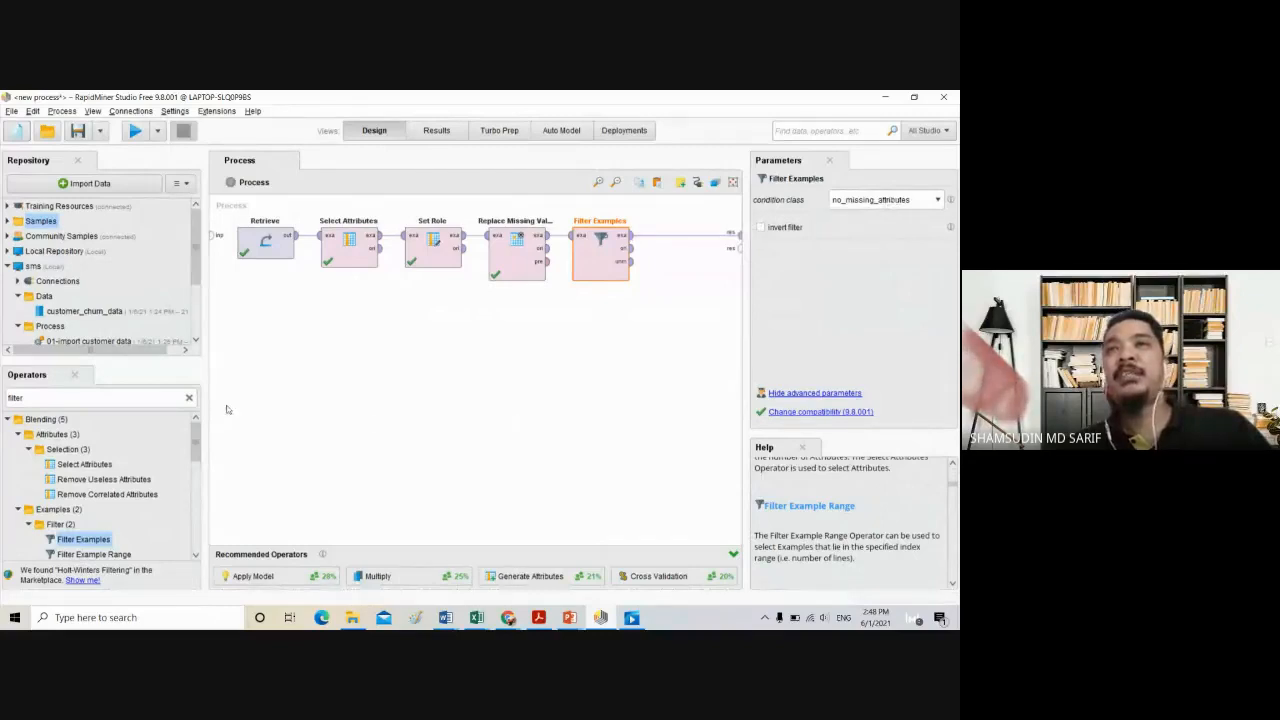
Run the filtered process, examine the missing counts in the statistics of all attributes, and return to the process design
click(137, 132)
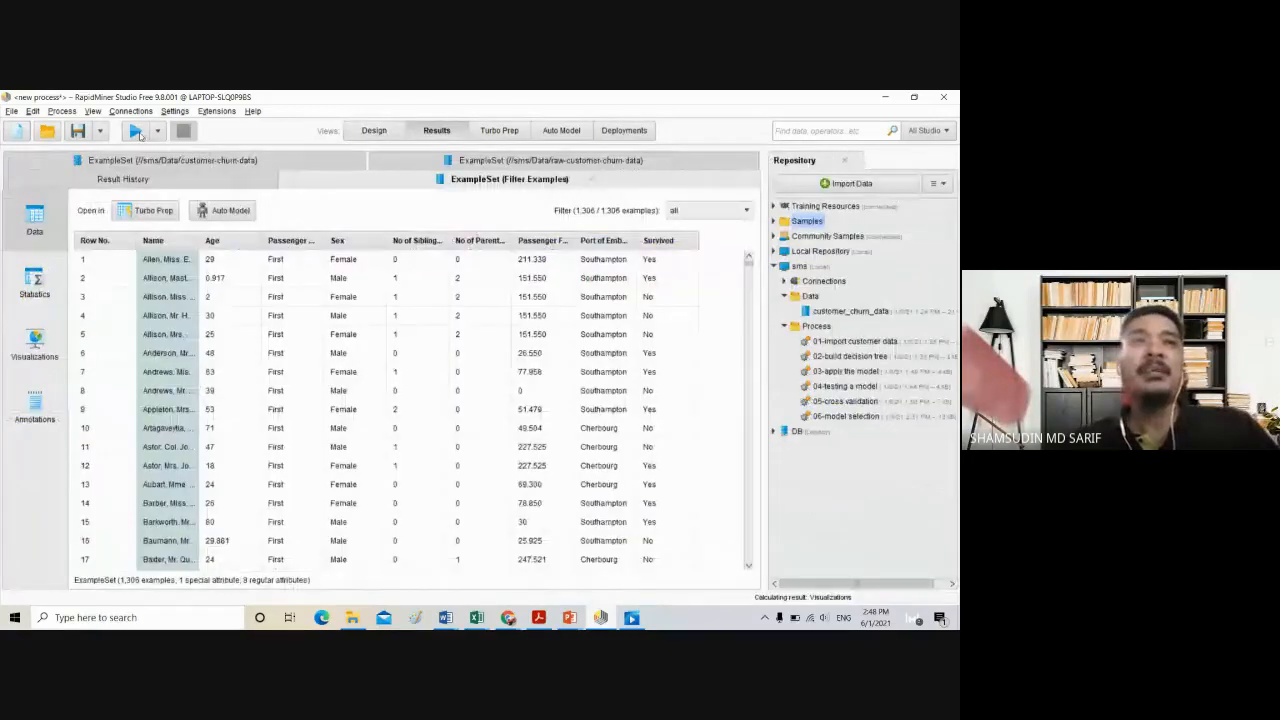
click(34, 280)
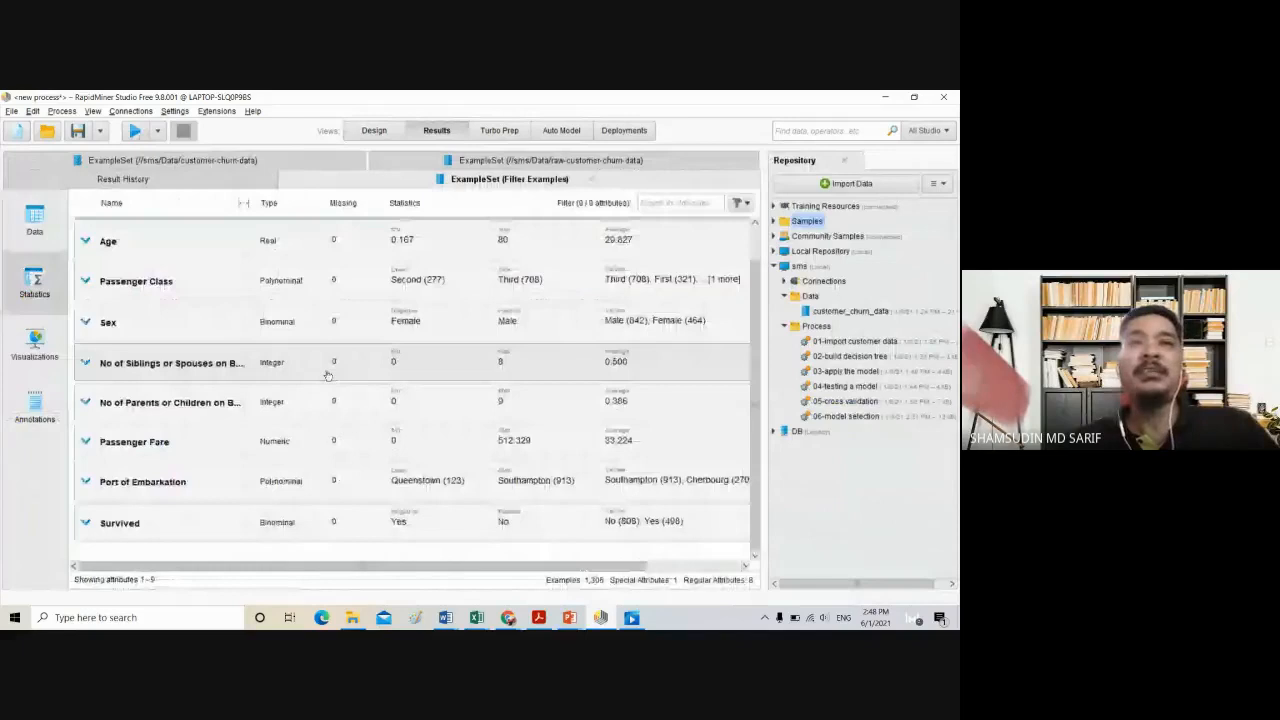
scroll(333, 276, up, 1)
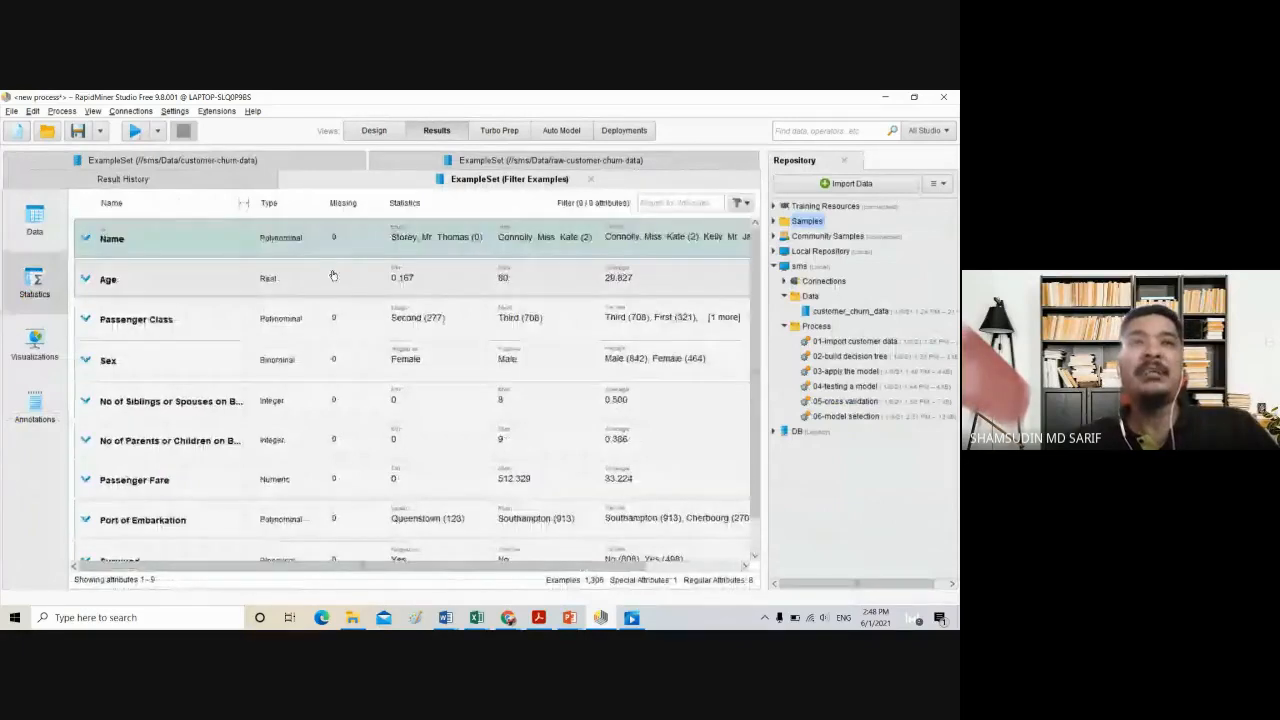
scroll(326, 450, down, 1)
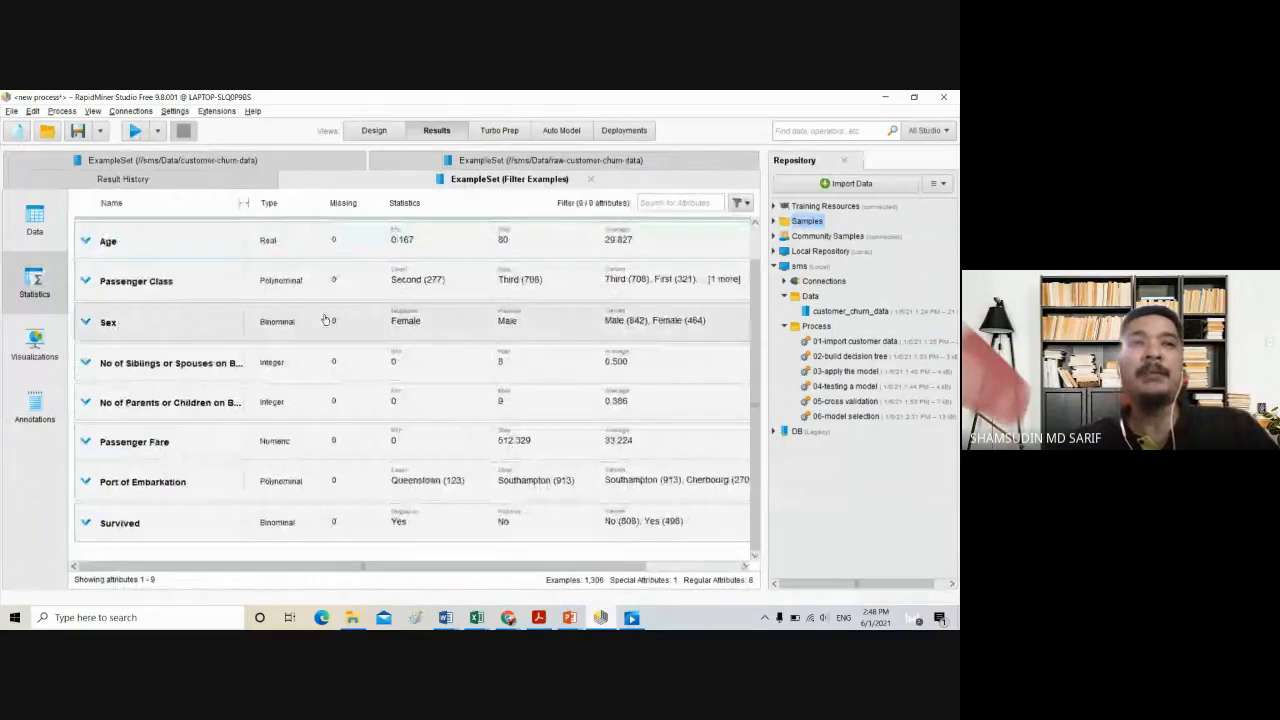
scroll(325, 320, up, 1)
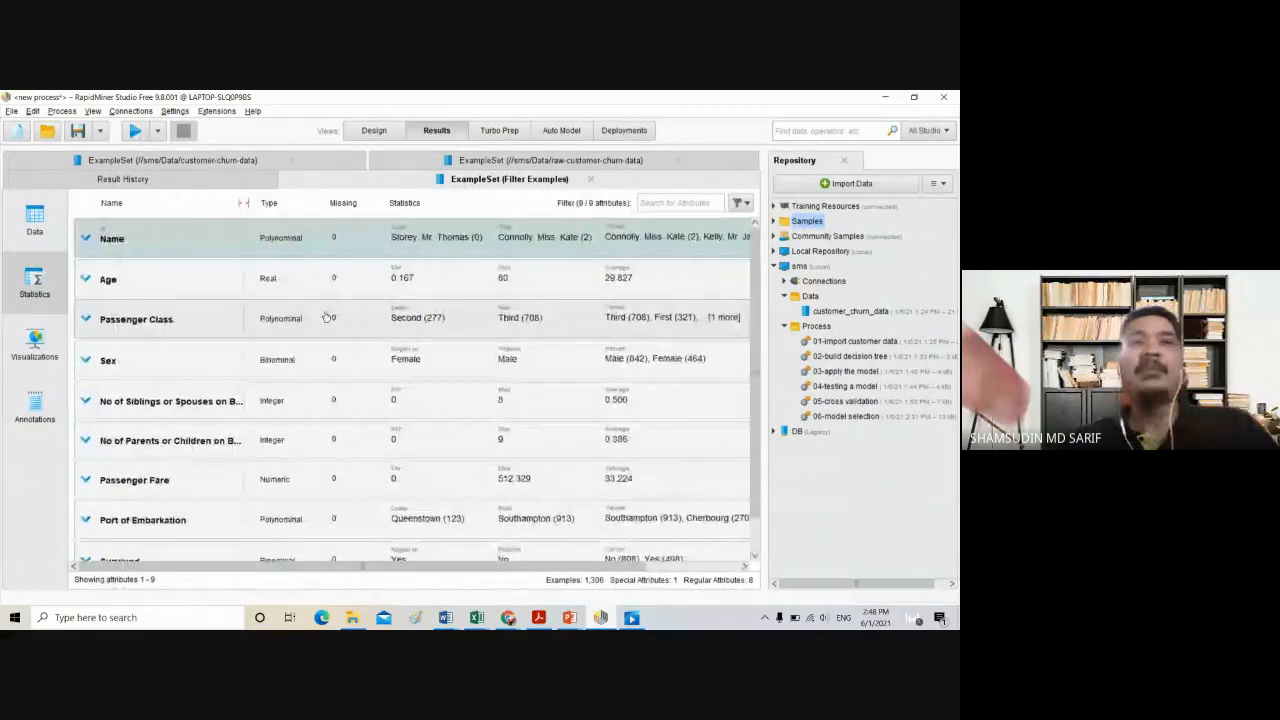
click(360, 132)
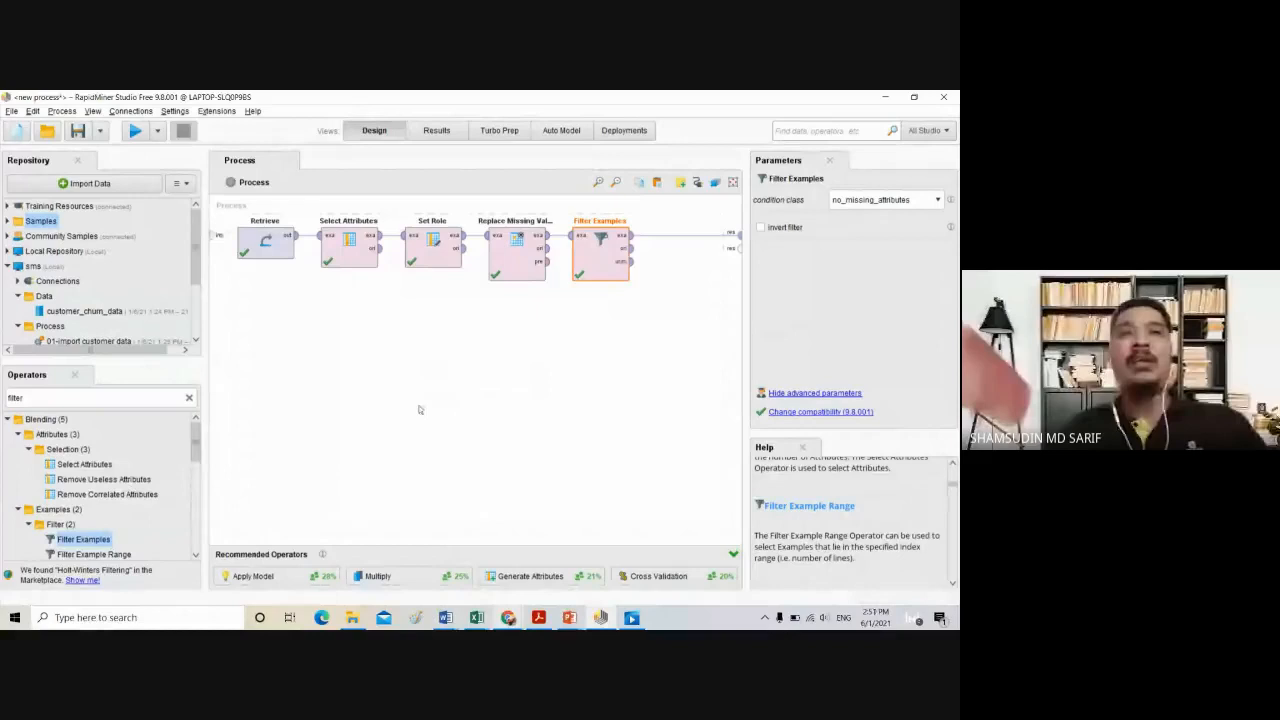
Move Select Attributes, Set Role, Replace Missing Values and Filter Examples into a new subprocess closer to Retrieve, and inspect its contents
click(673, 343)
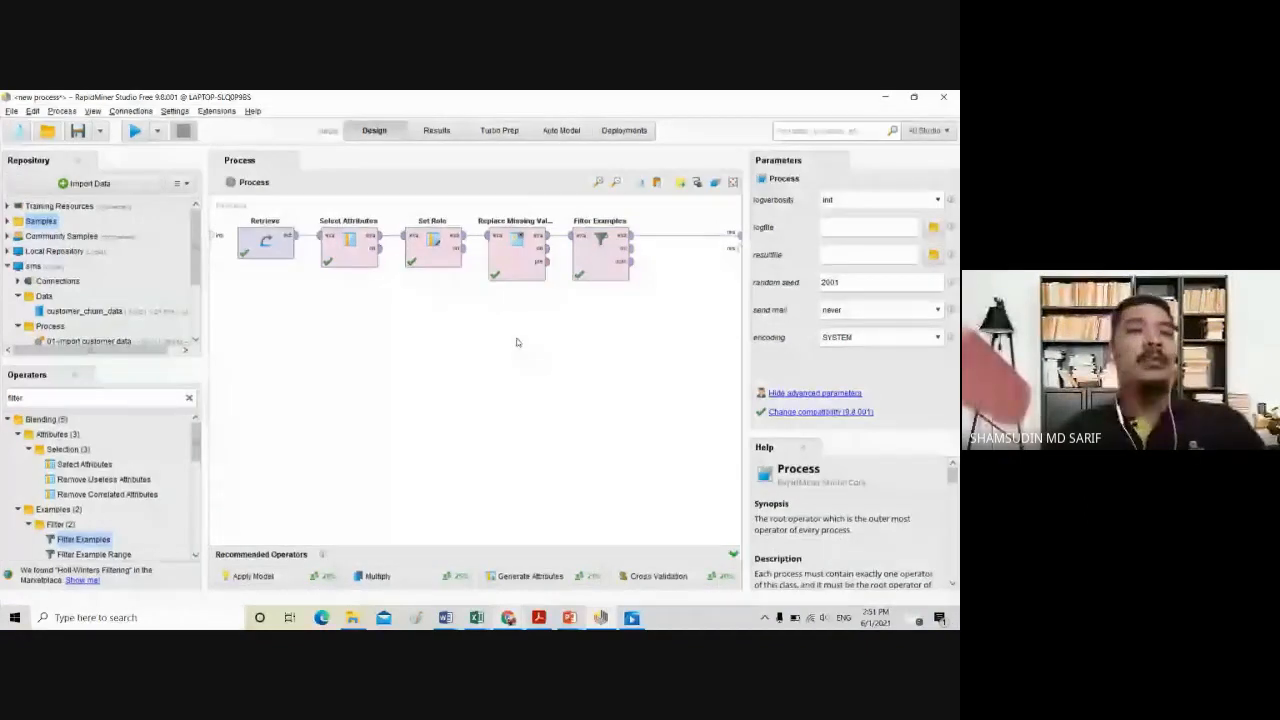
drag(548, 323, 313, 205)
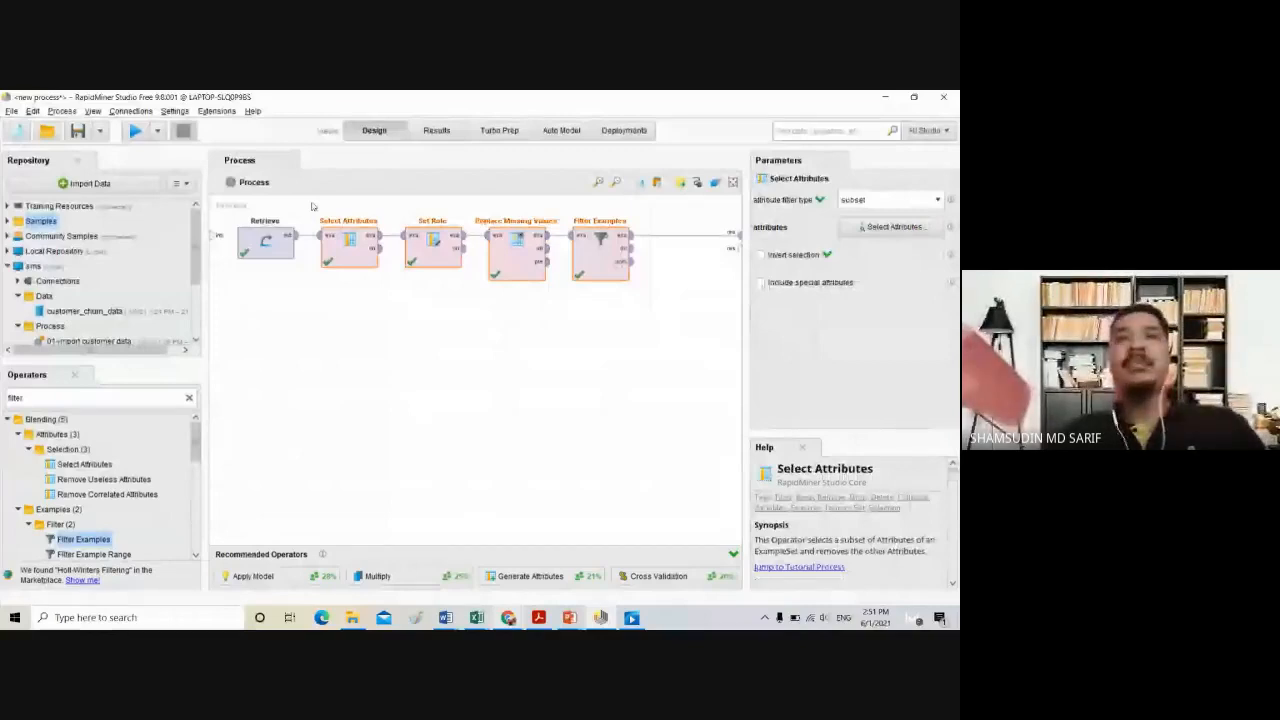
right_click(519, 267)
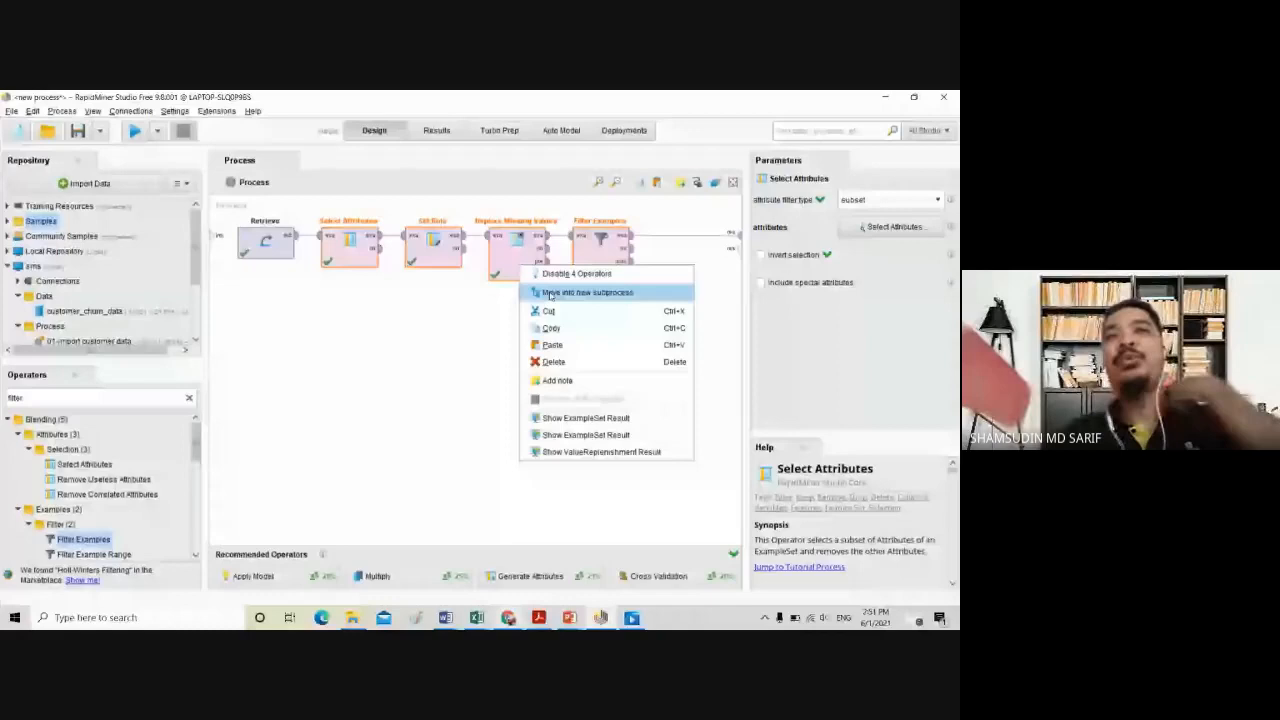
click(549, 293)
drag(464, 254, 380, 254)
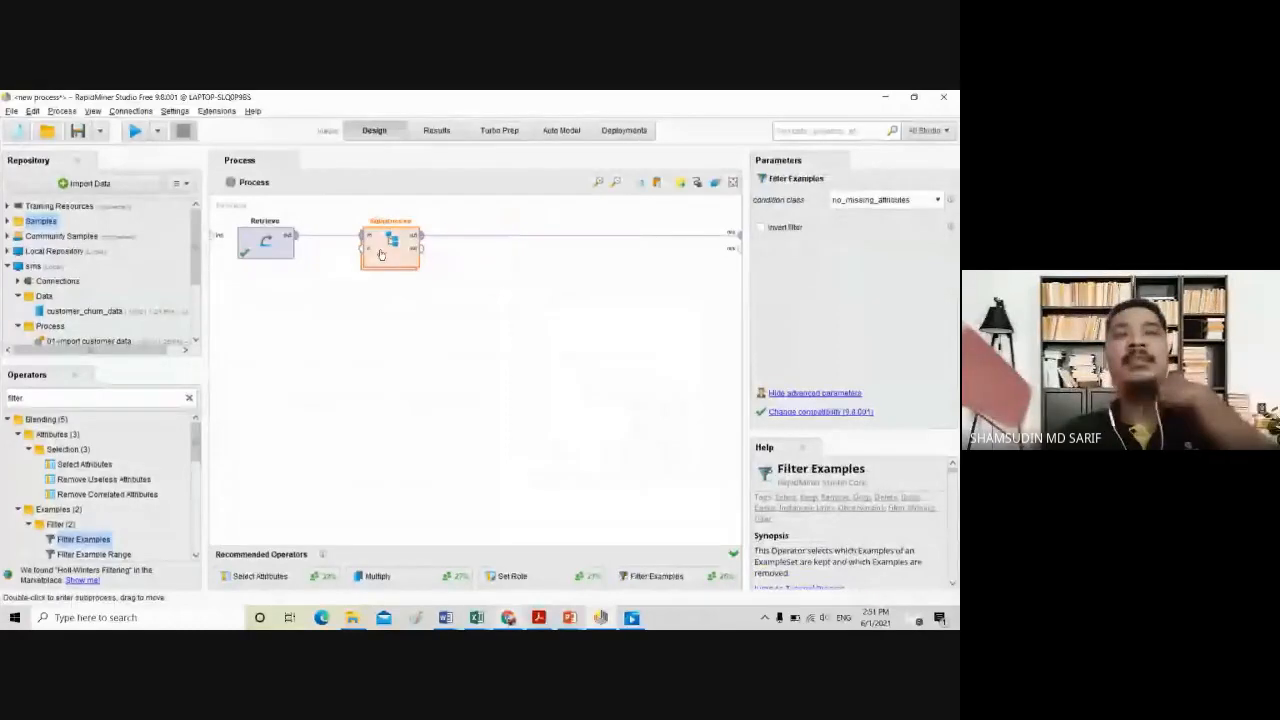
double_click(380, 254)
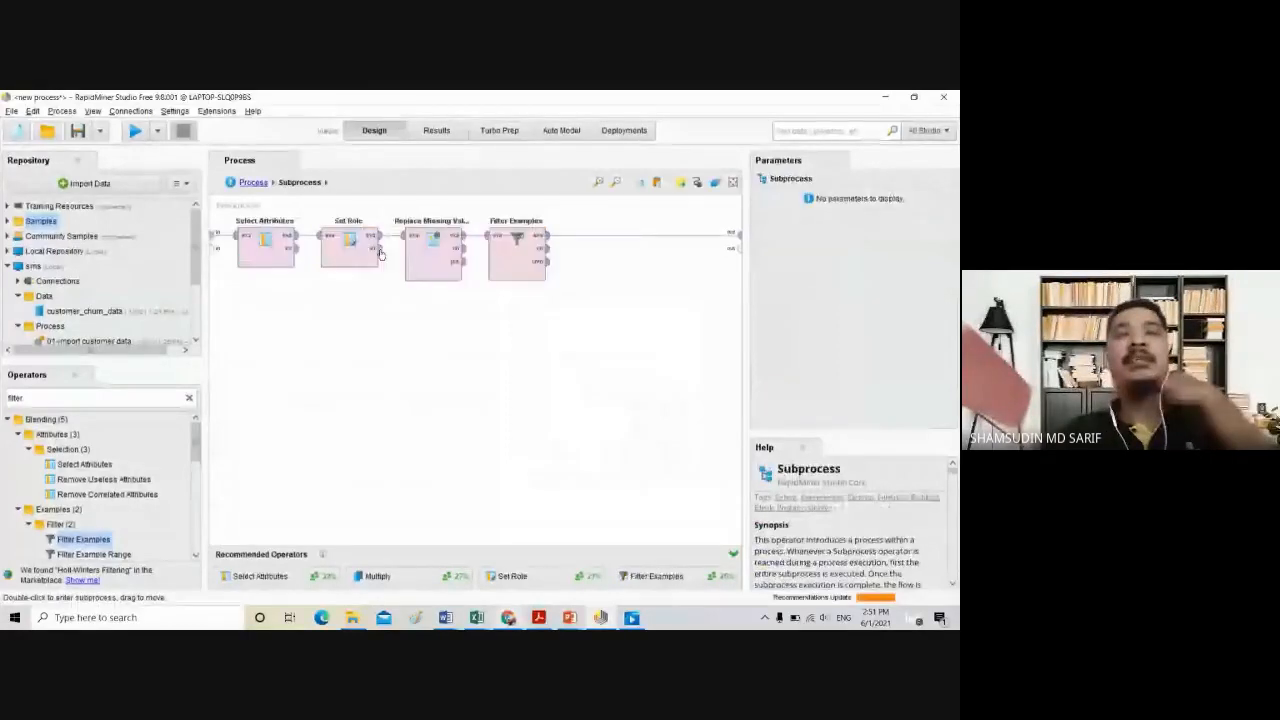
click(253, 182)
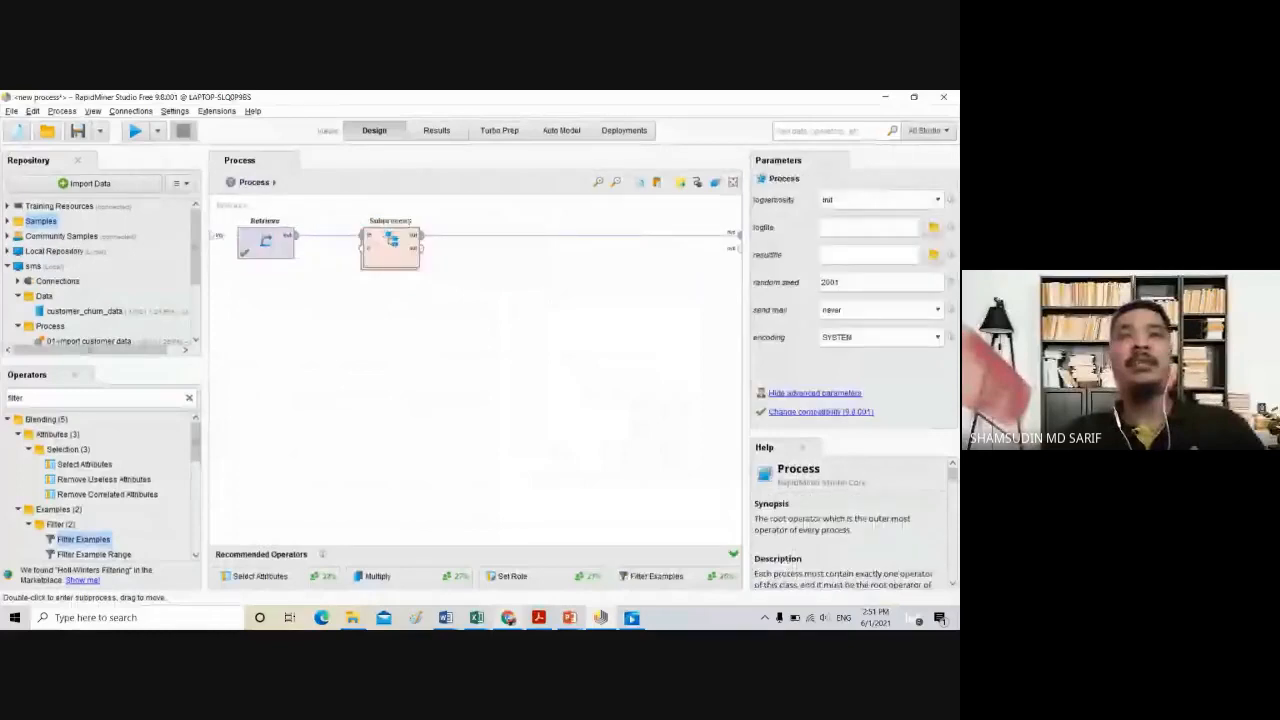
Rename the subprocess to Data Preparation, and test-run the process before returning to the design
double_click(409, 221)
text(Data Prep)
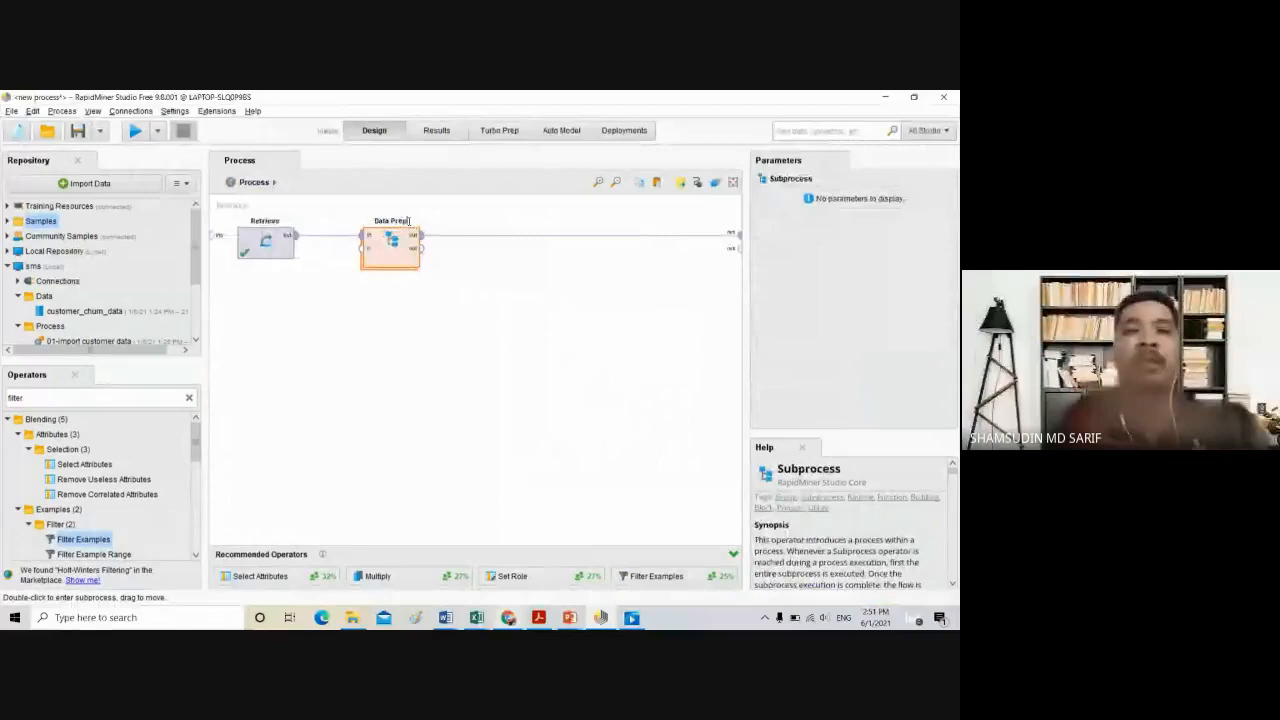
text(aration)
key(Return)
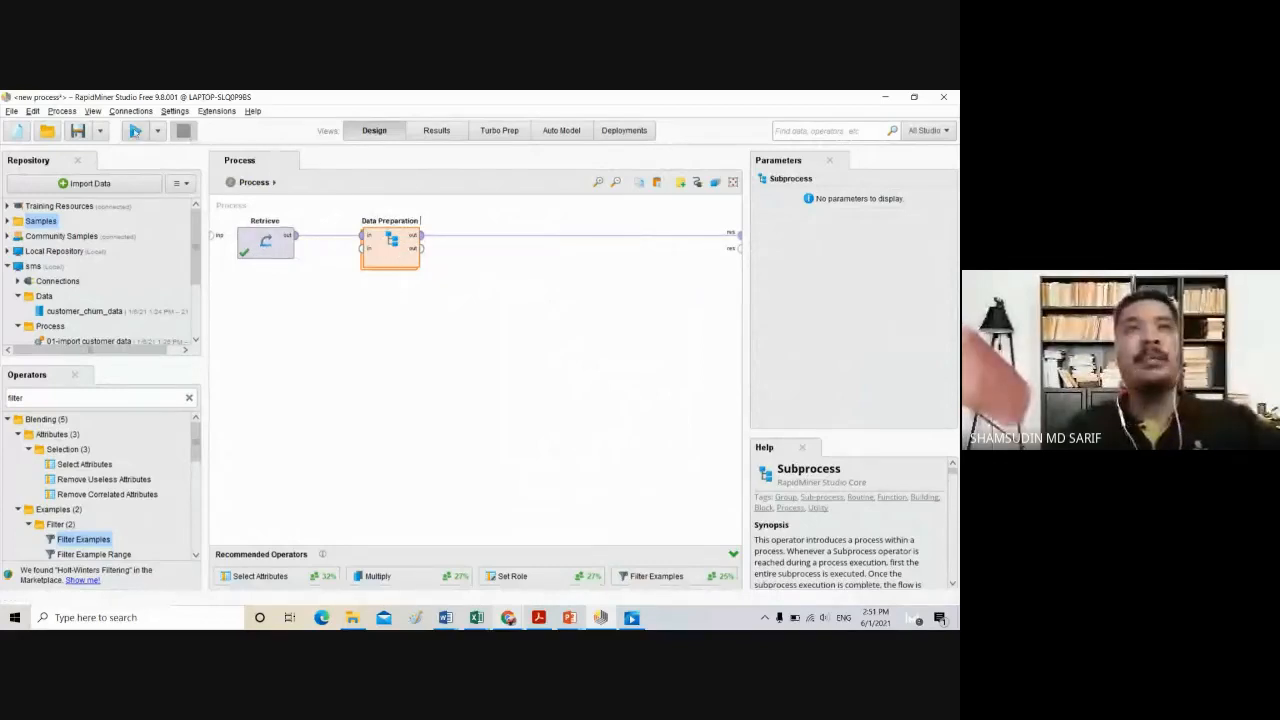
click(134, 131)
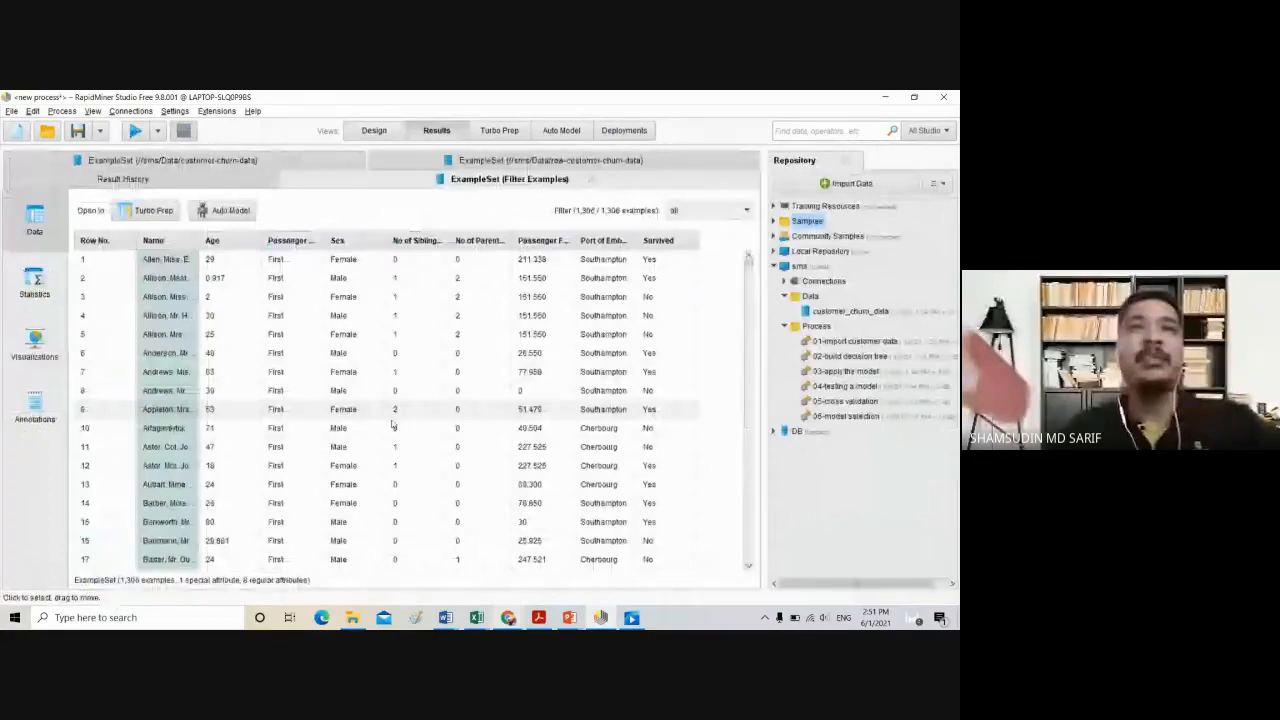
key(F8)
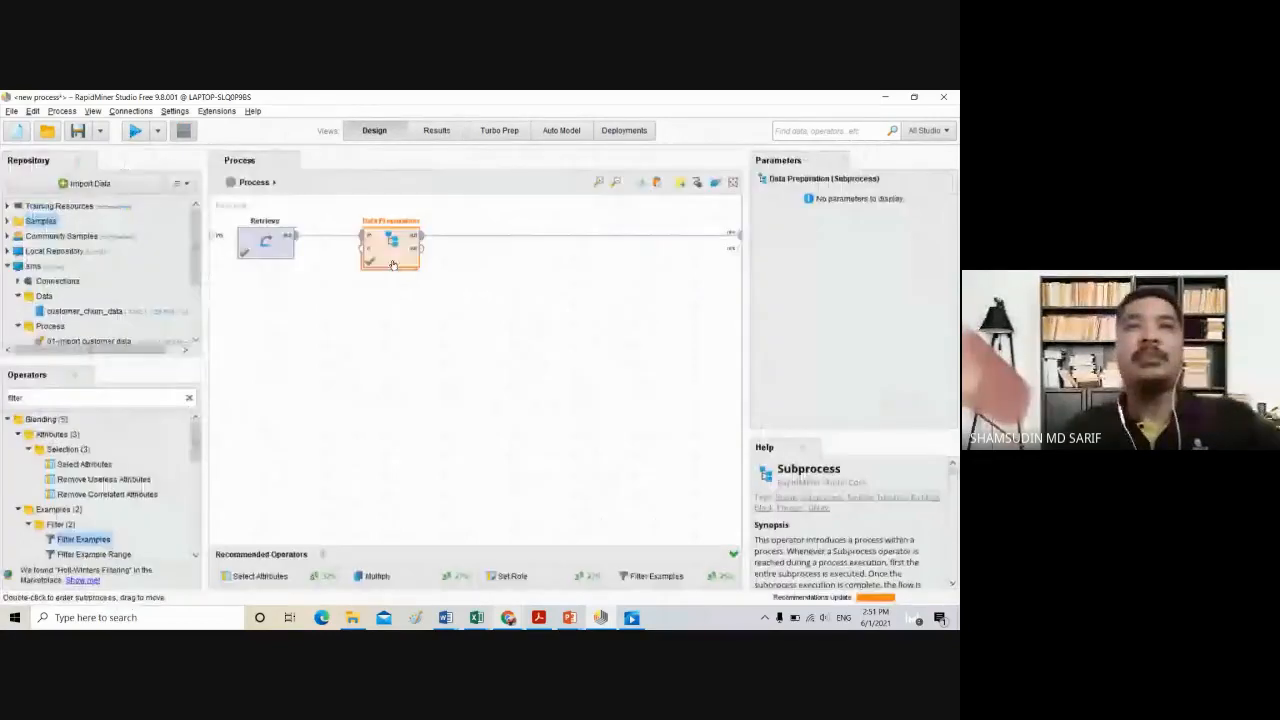
Attach the note "This is a data preparation for a titanic data" to the Data Preparation subprocess
right_click(393, 252)
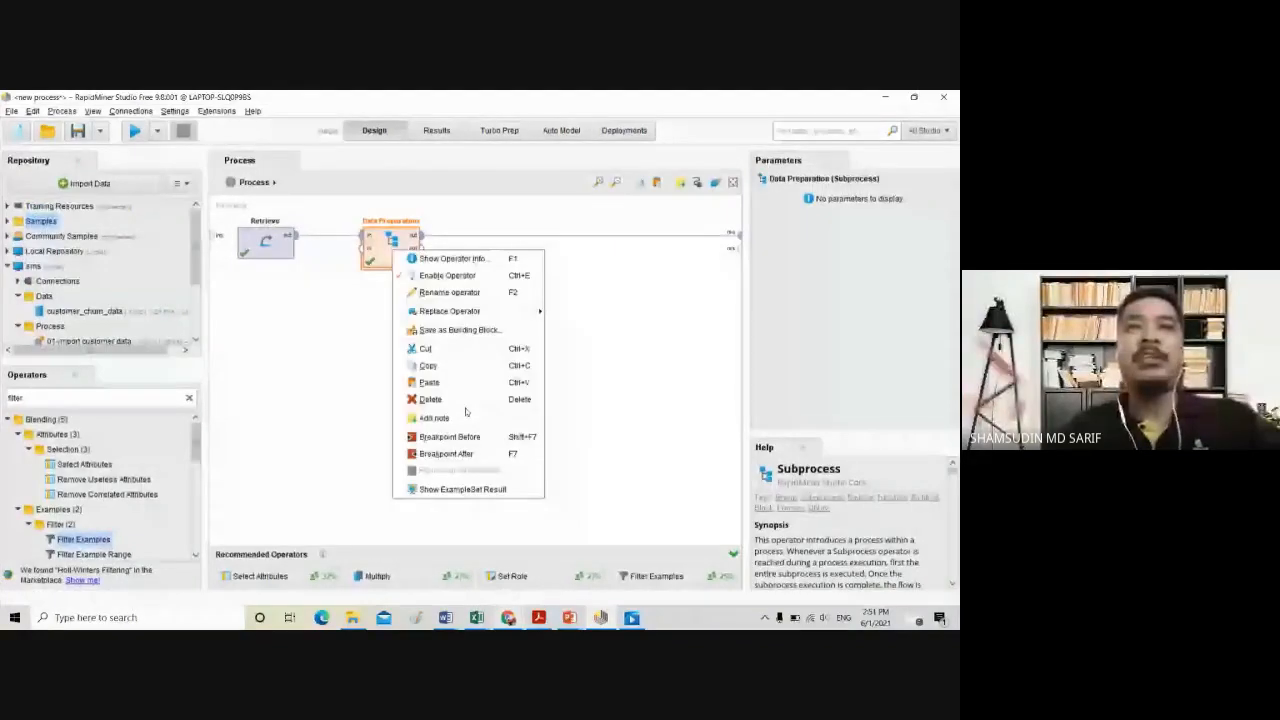
click(434, 417)
text(This is)
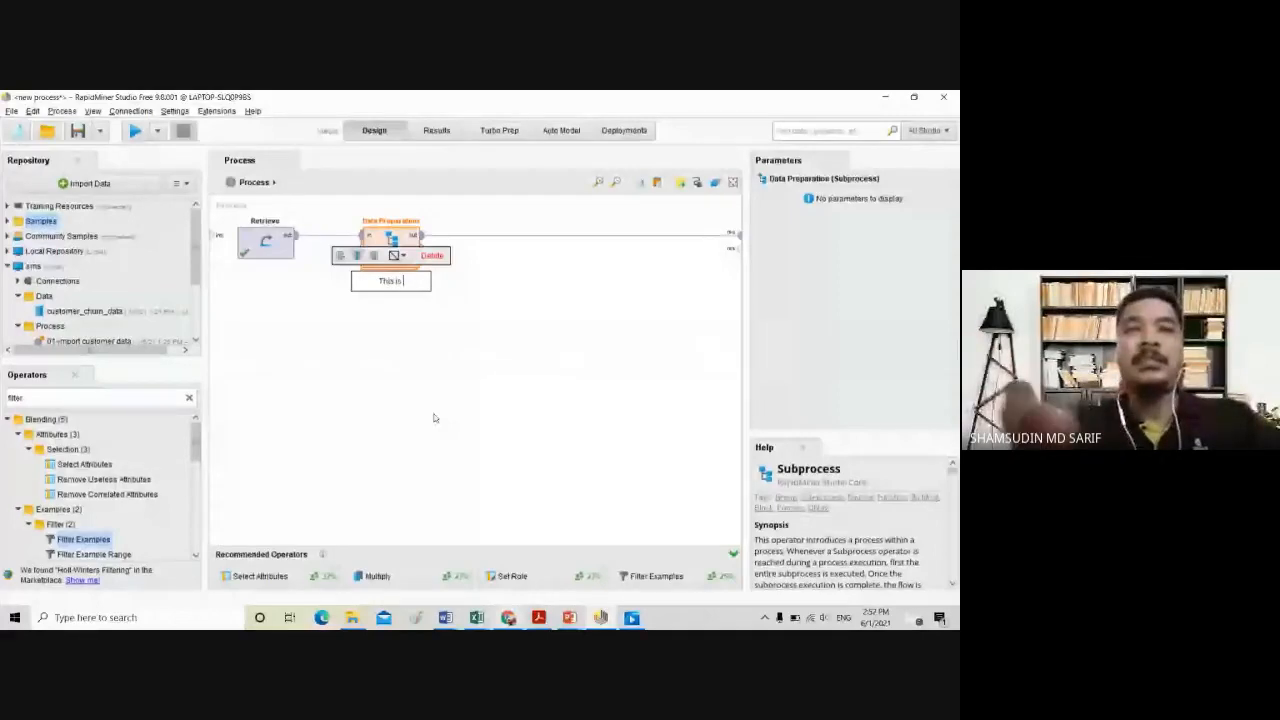
text( a data pr)
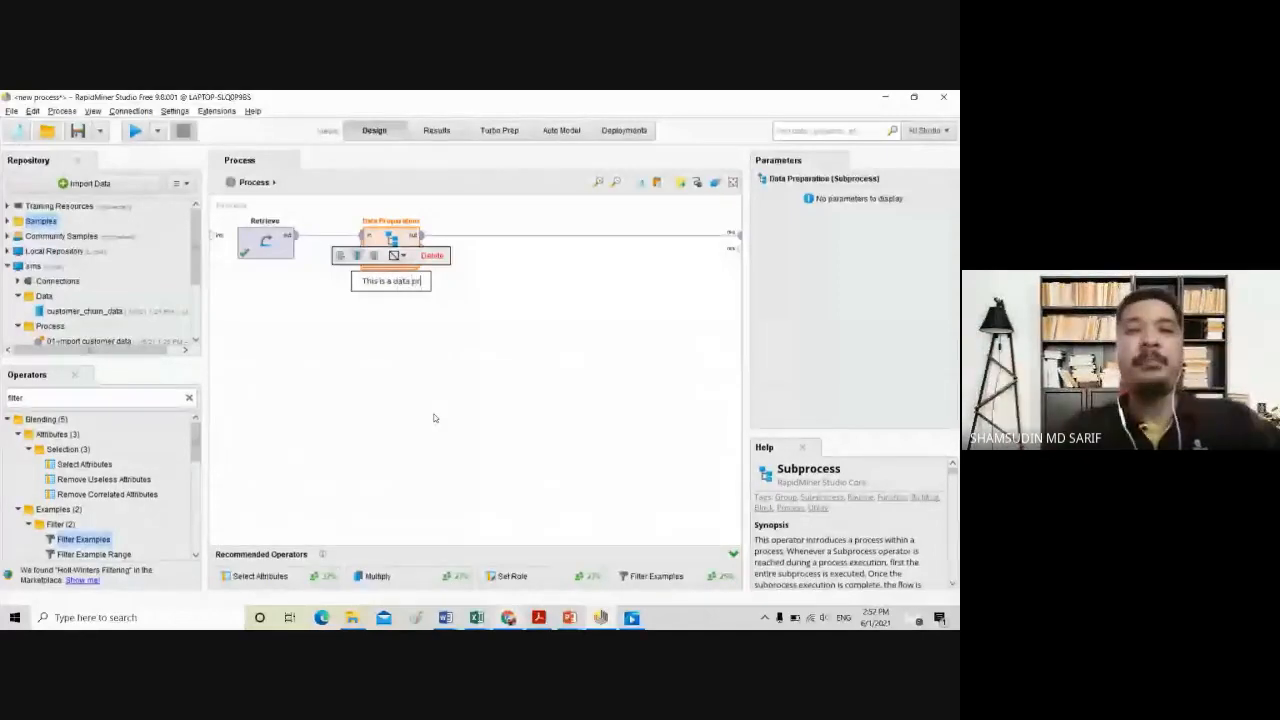
text(eparation for a)
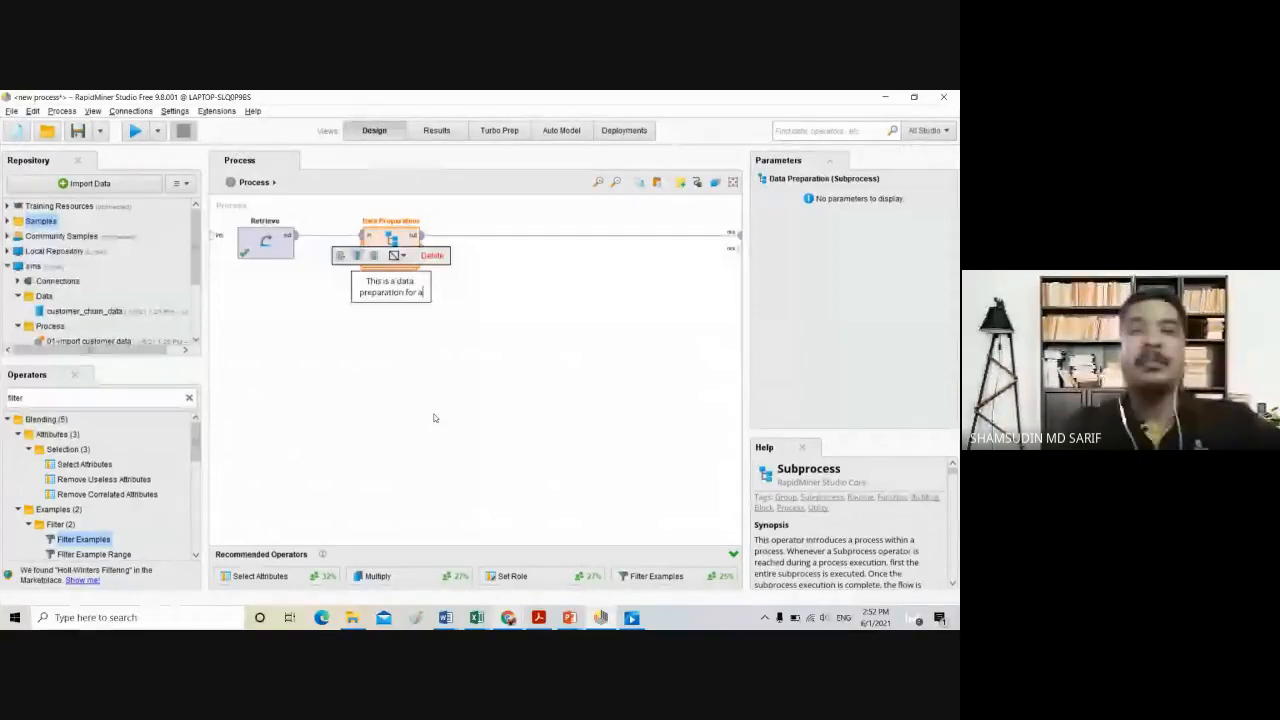
text( titani)
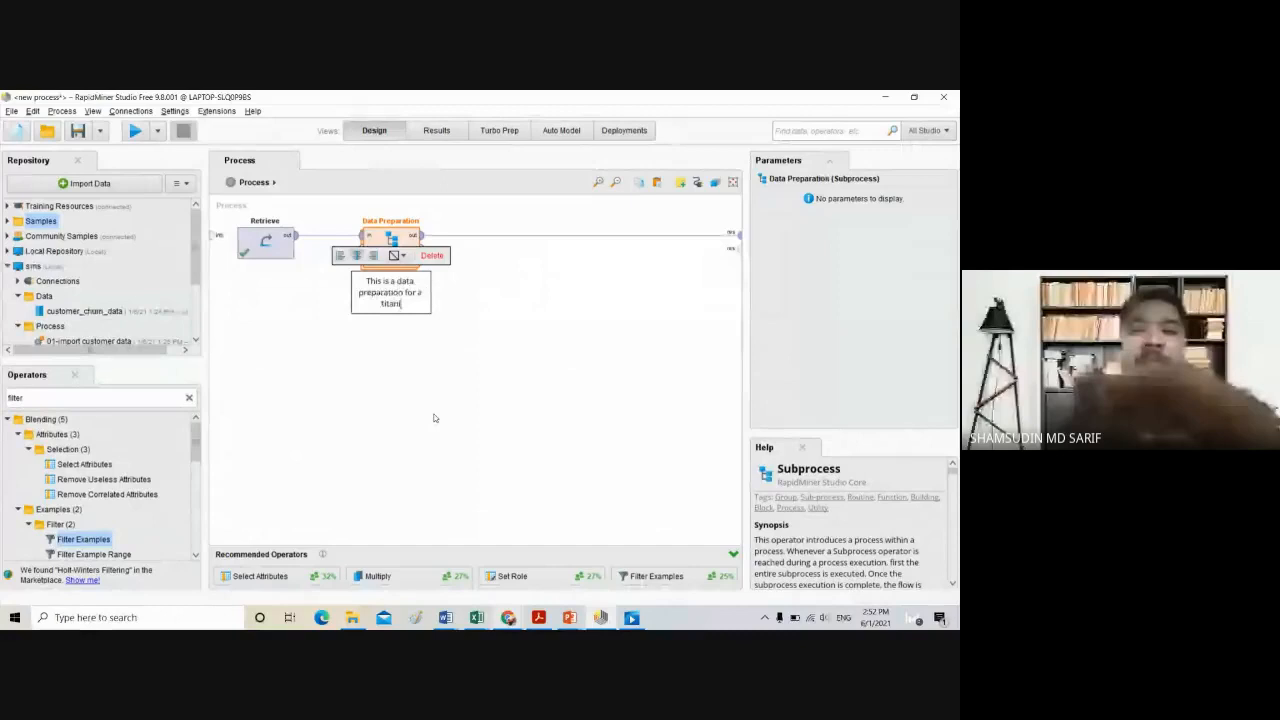
text(c data)
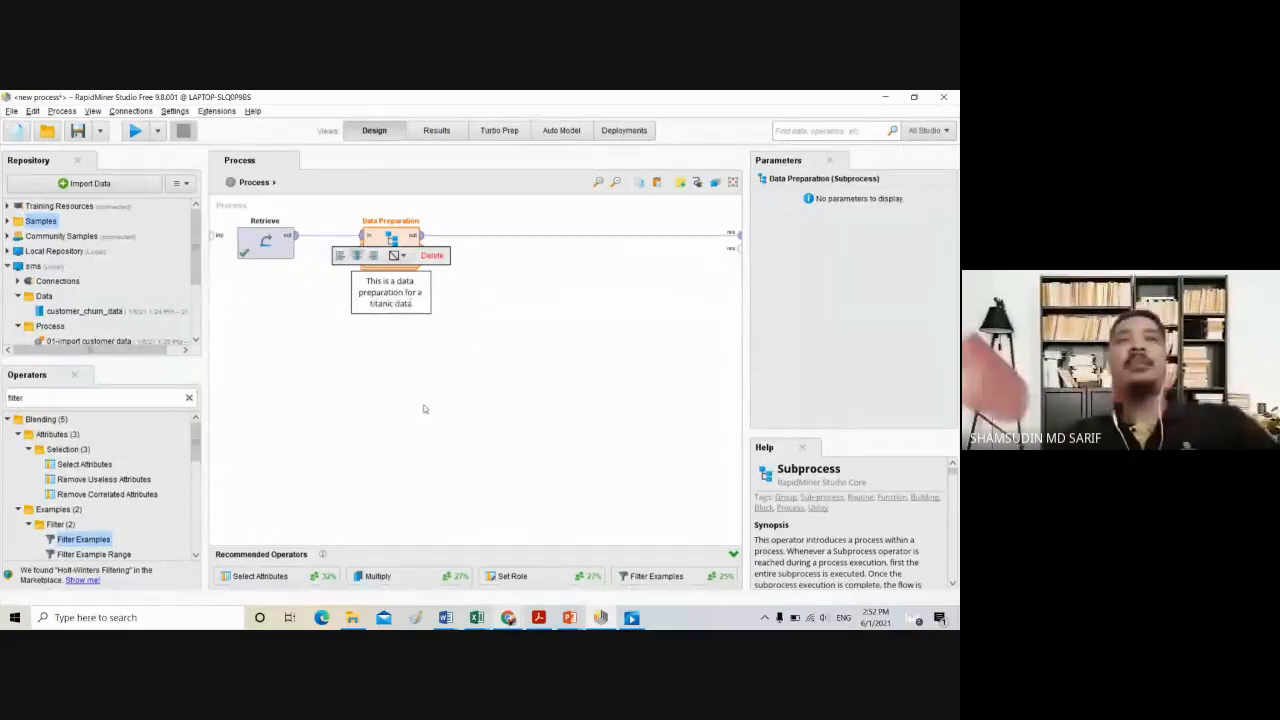
click(391, 384)
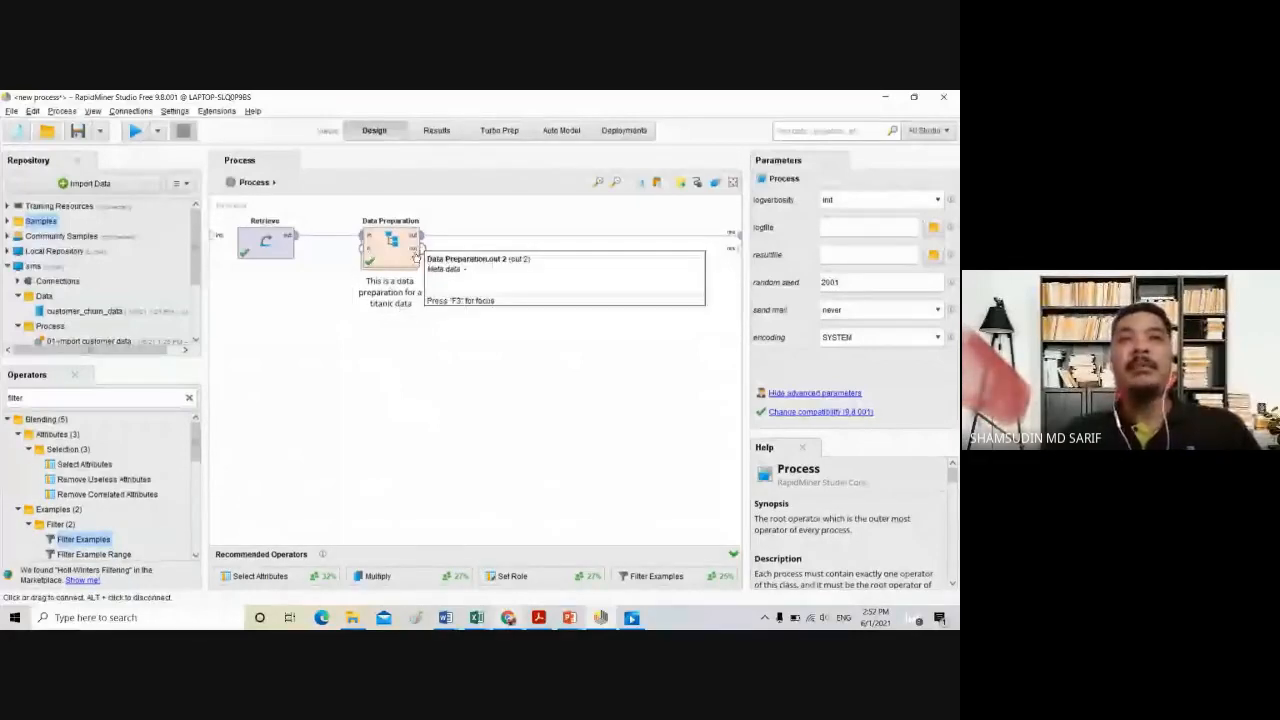
Save the Data Preparation subprocess as a building block named Data Preparation with the description "Data preparation"
right_click(398, 262)
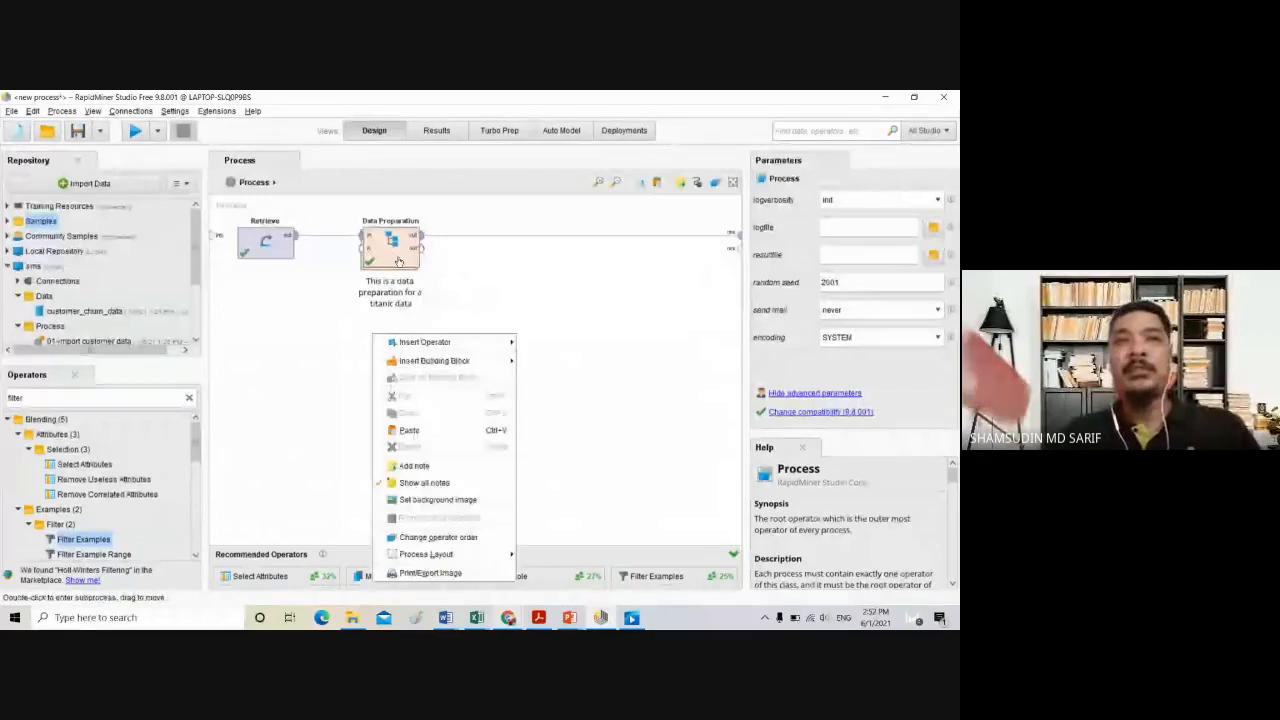
right_click(398, 262)
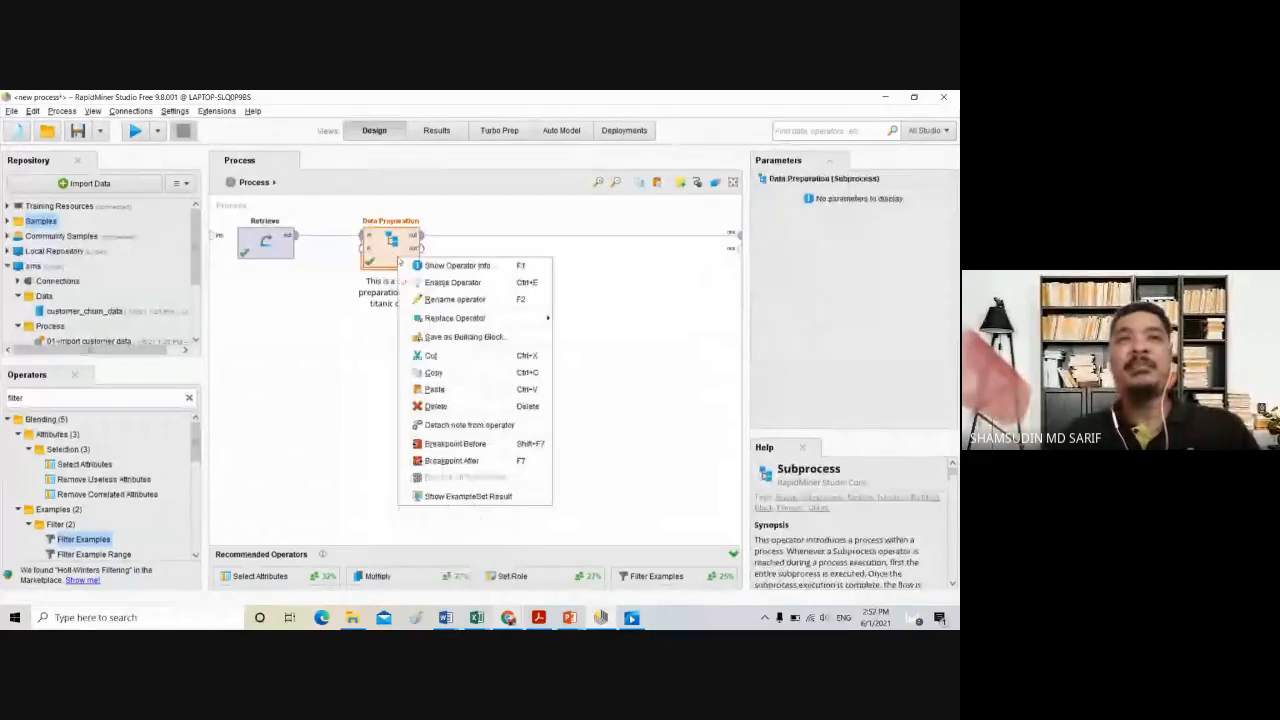
click(455, 338)
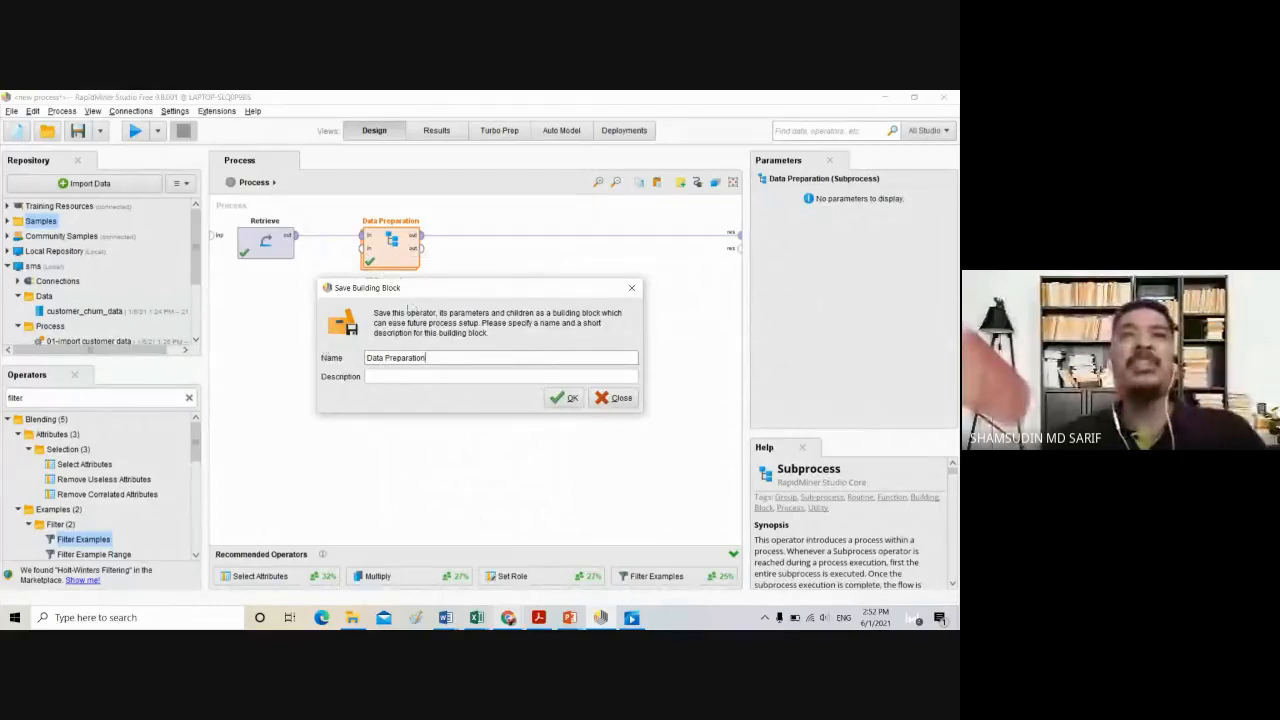
click(401, 376)
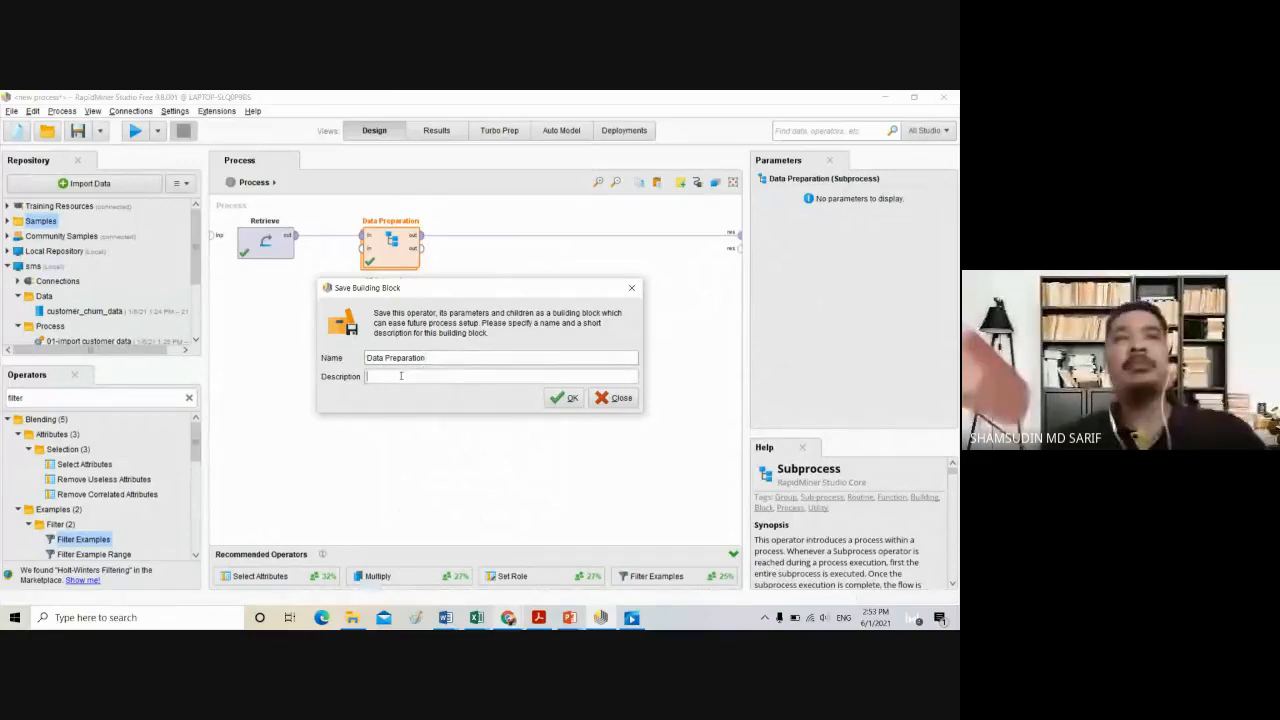
text(Data pre)
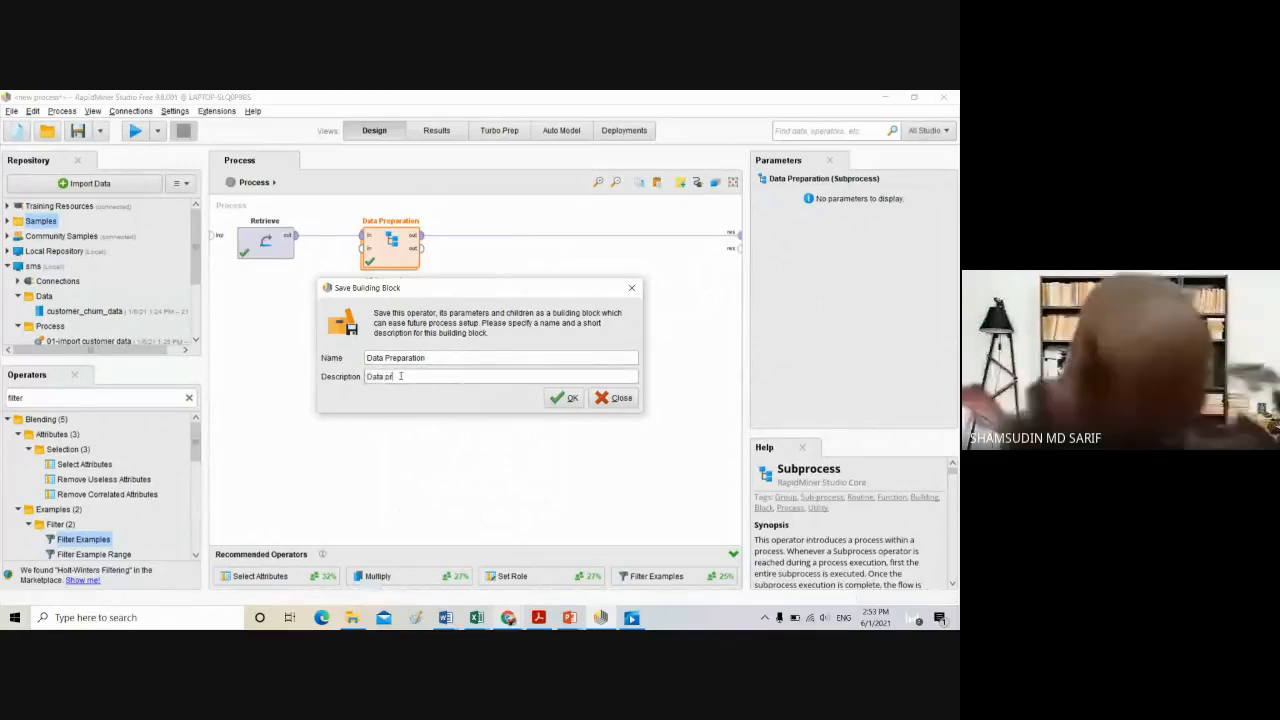
text(par)
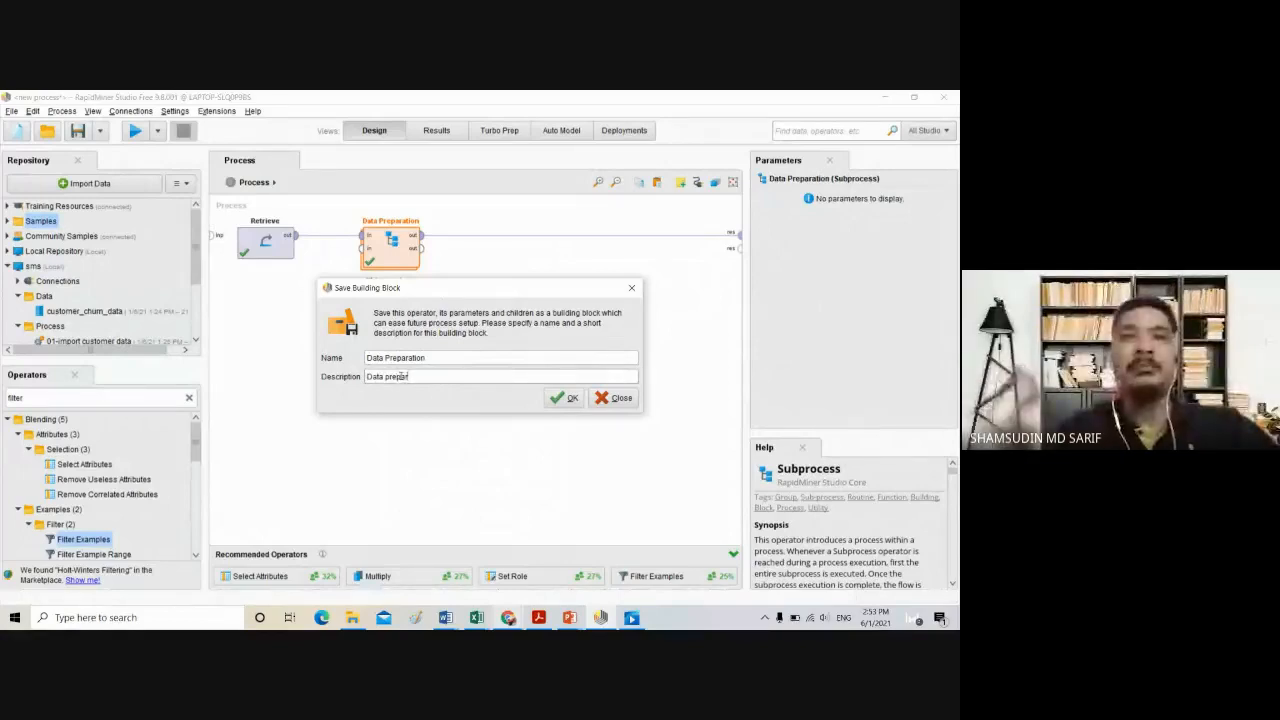
text(at)
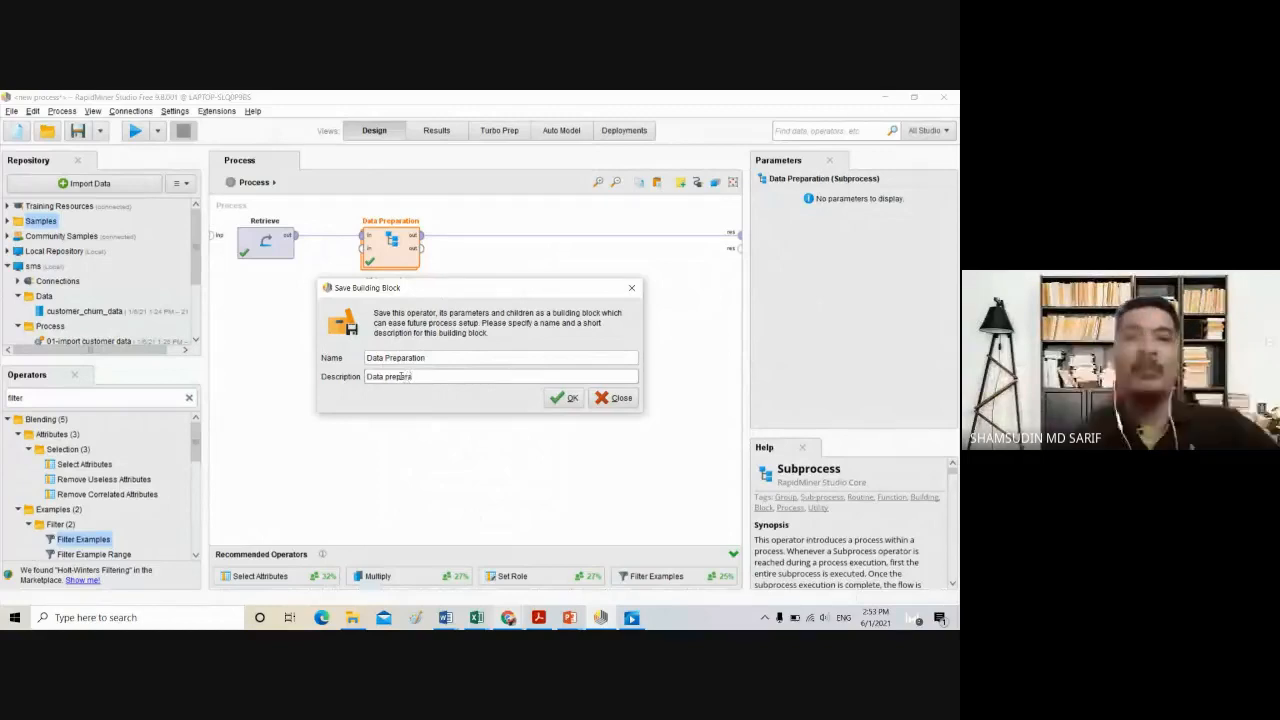
text(ion)
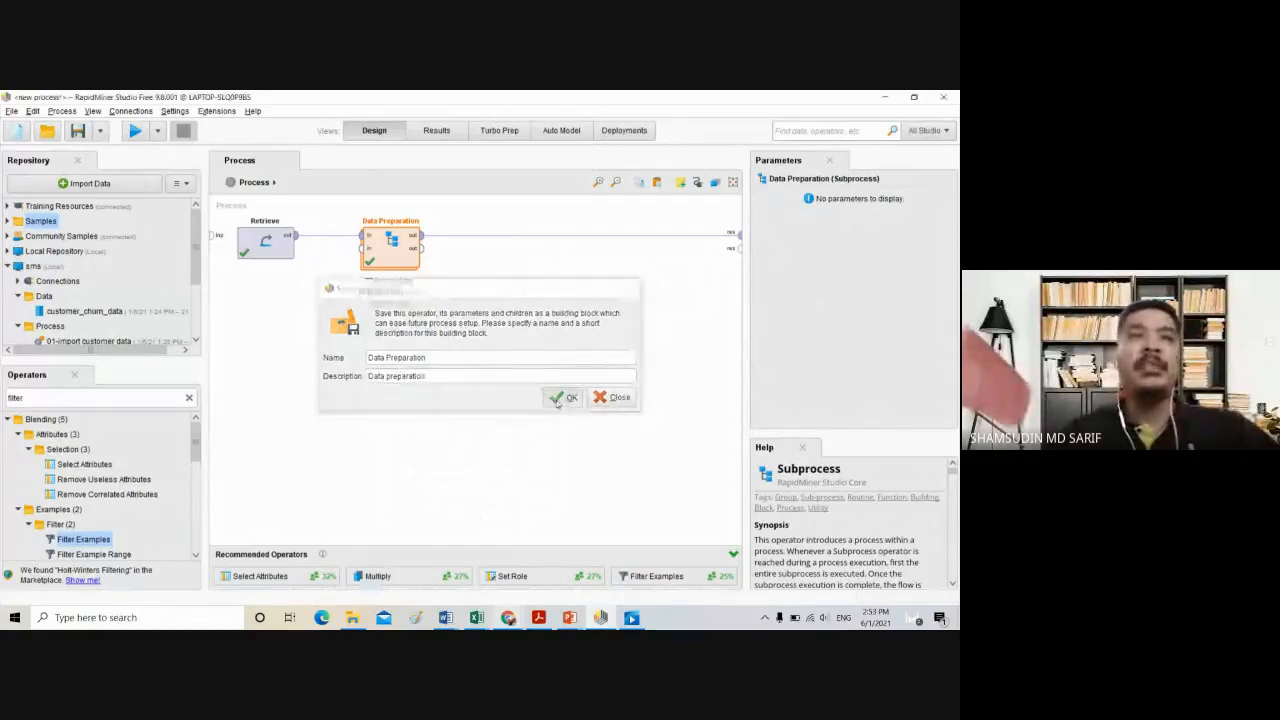
click(564, 398)
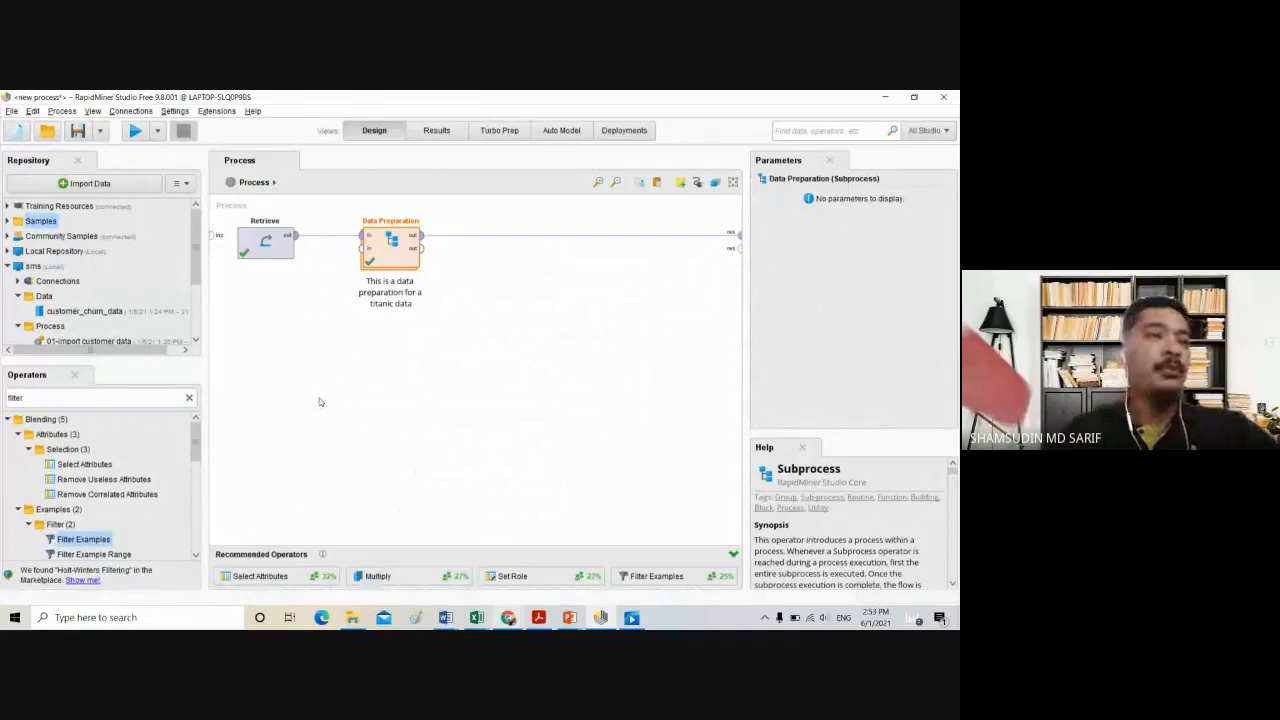
Find the Decision Tree operator and insert it on the connection between Data Preparation and the process result
double_click(42, 401)
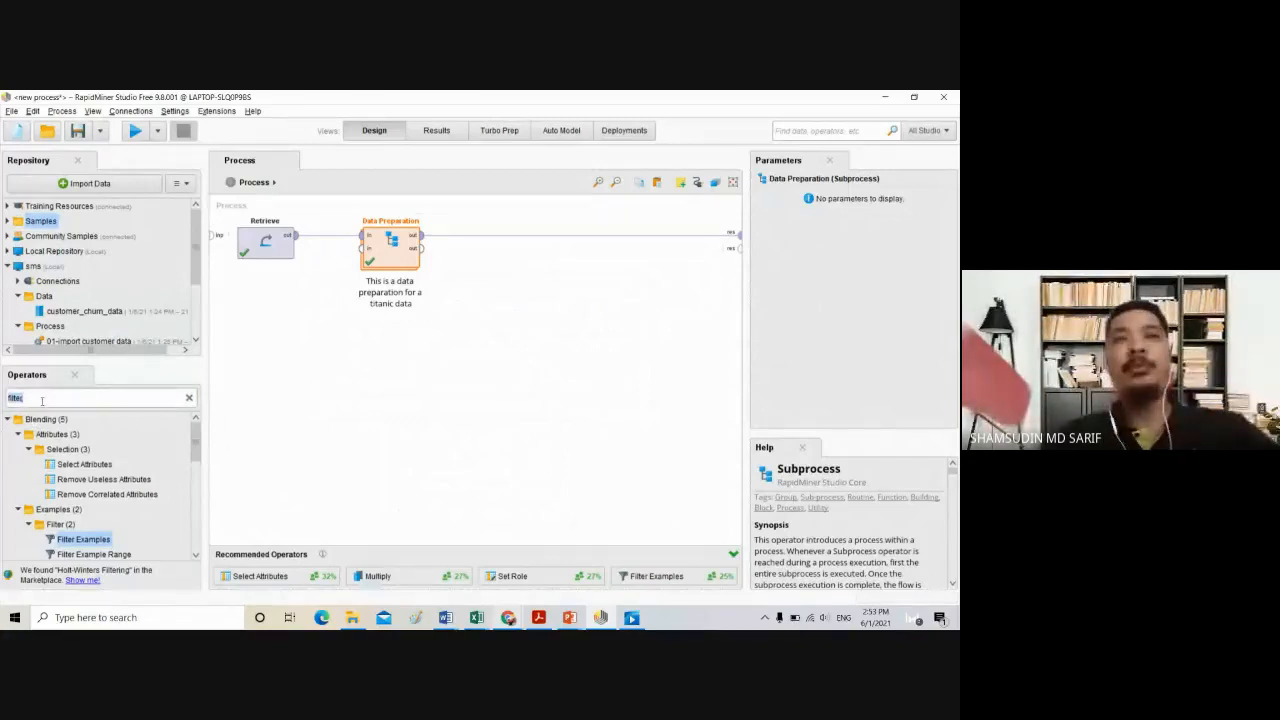
text(decision)
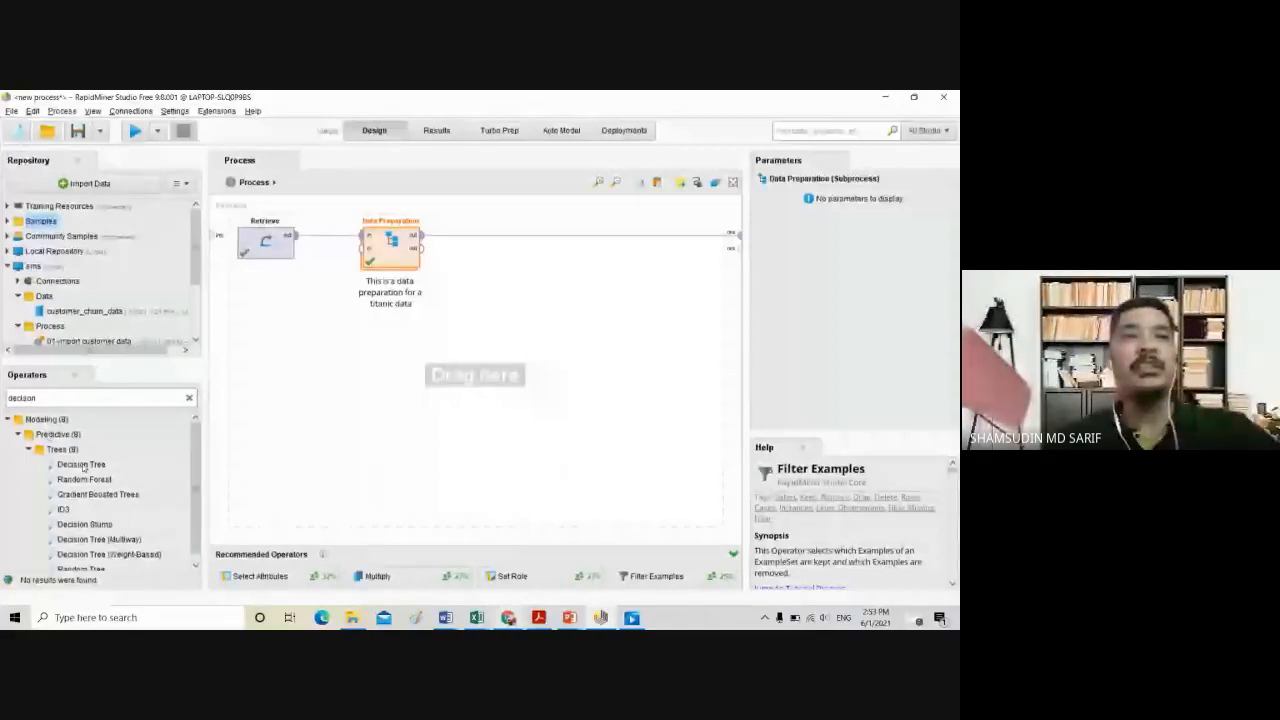
scroll(83, 467, down, 1)
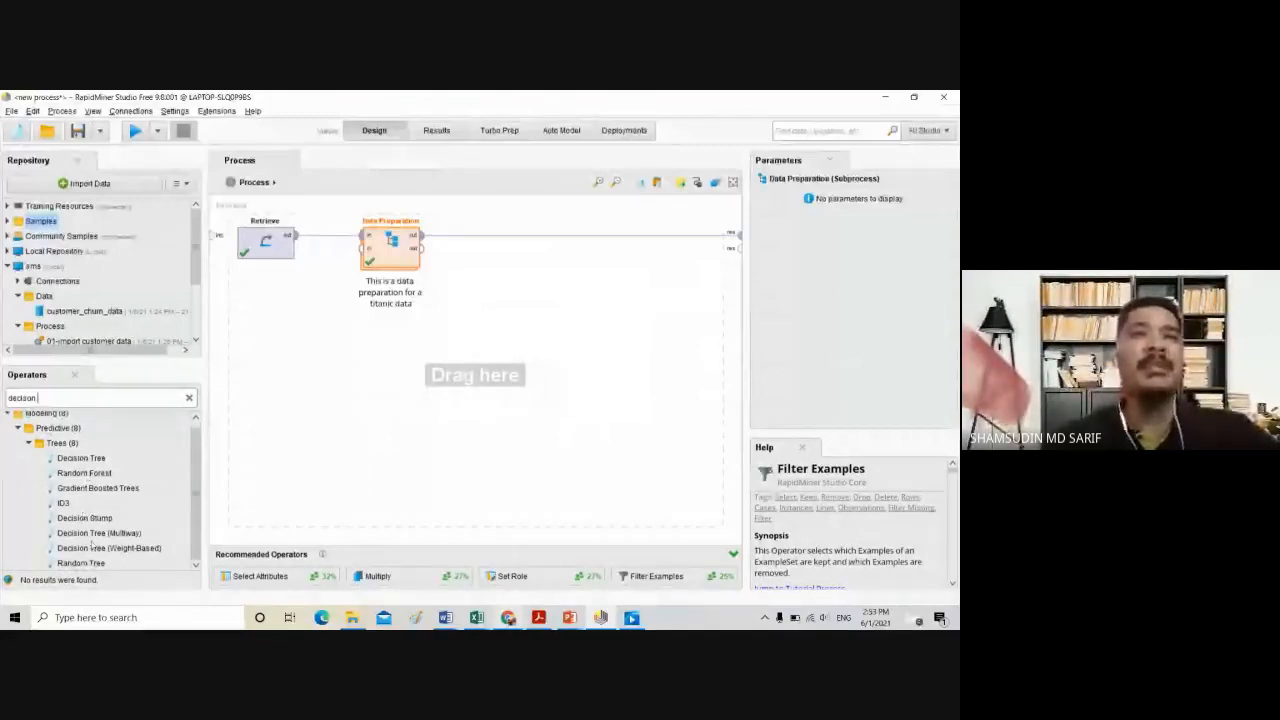
scroll(60, 459, up, 1)
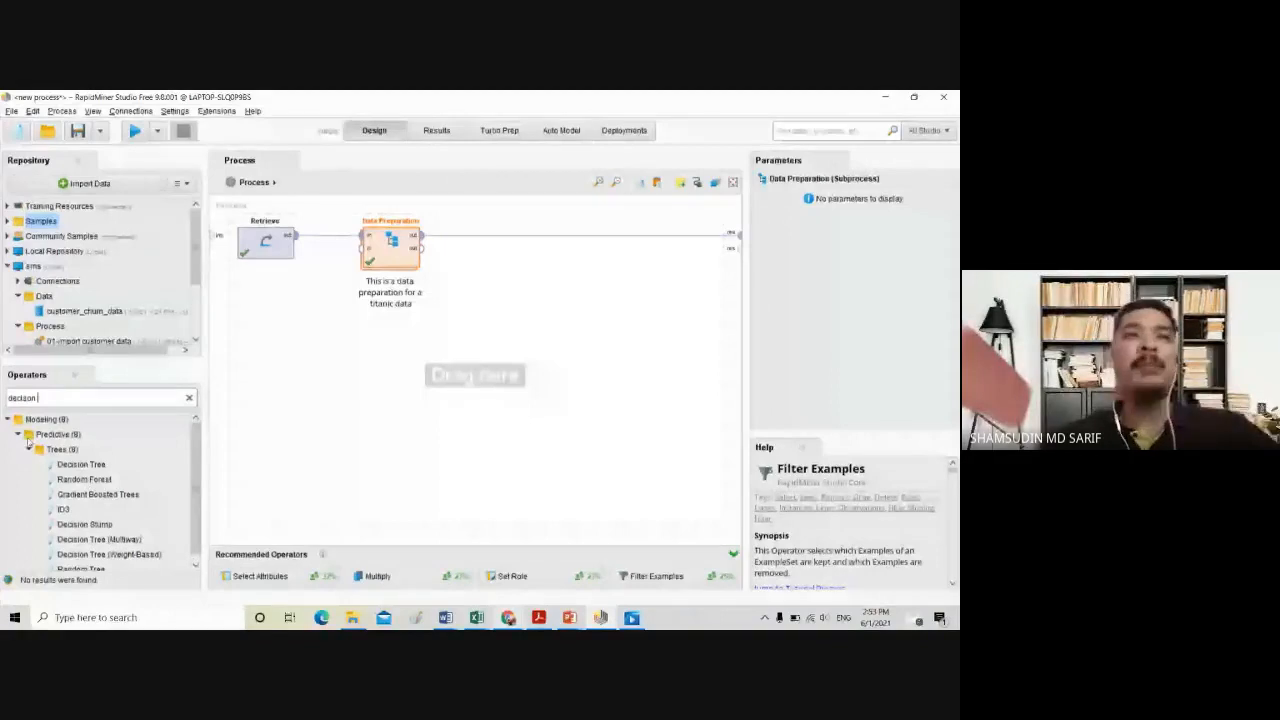
click(82, 466)
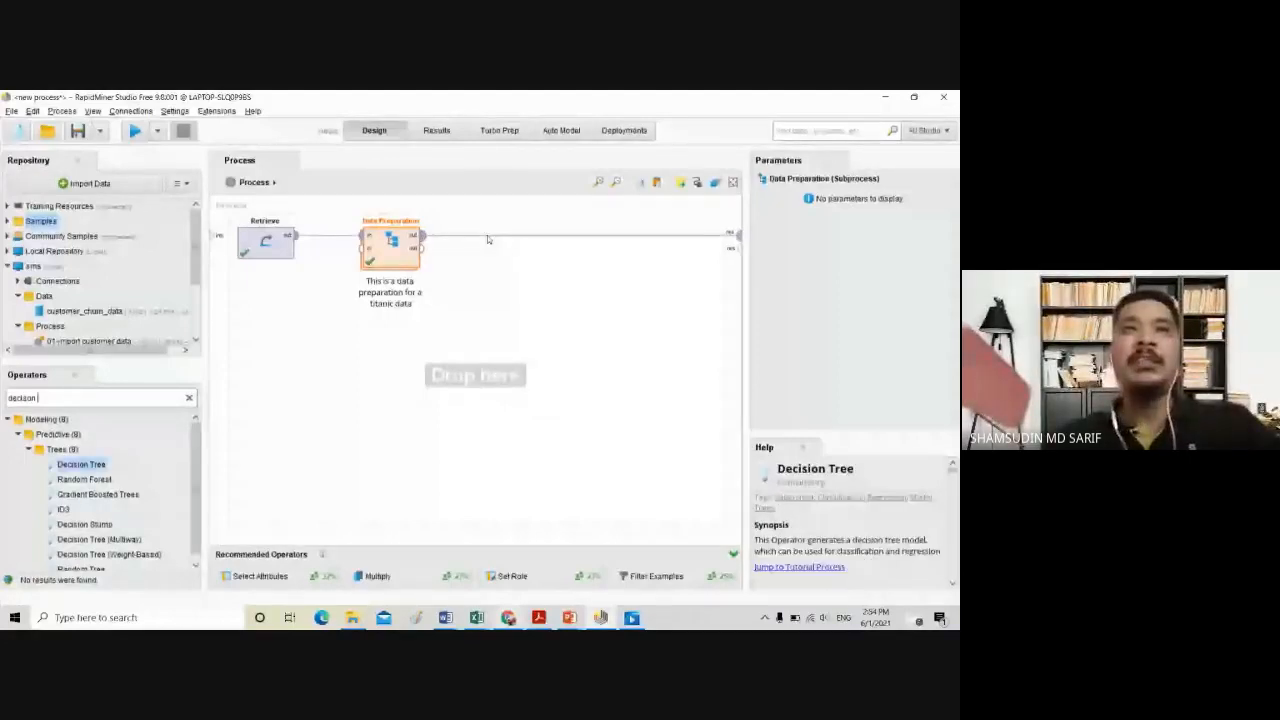
drag(487, 239, 487, 239)
click(508, 430)
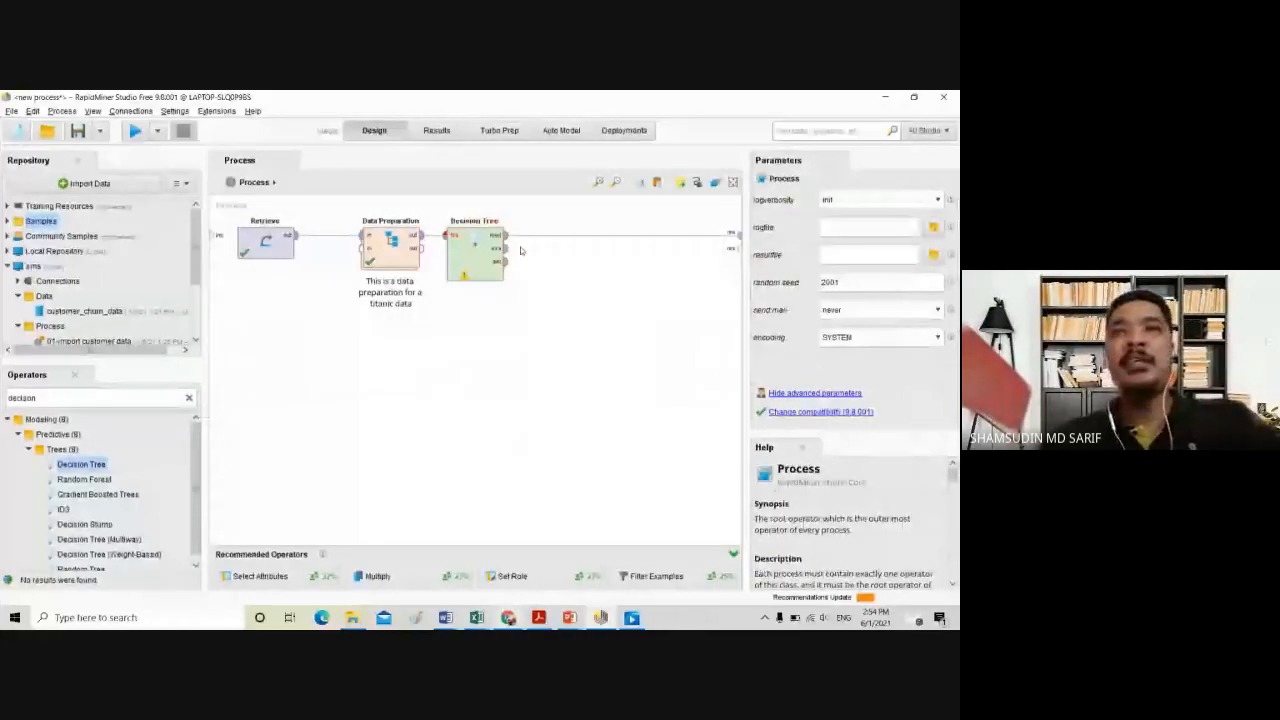
Review the Decision Tree's parameters, run the process, and read the full explanation of the reported problem
click(466, 276)
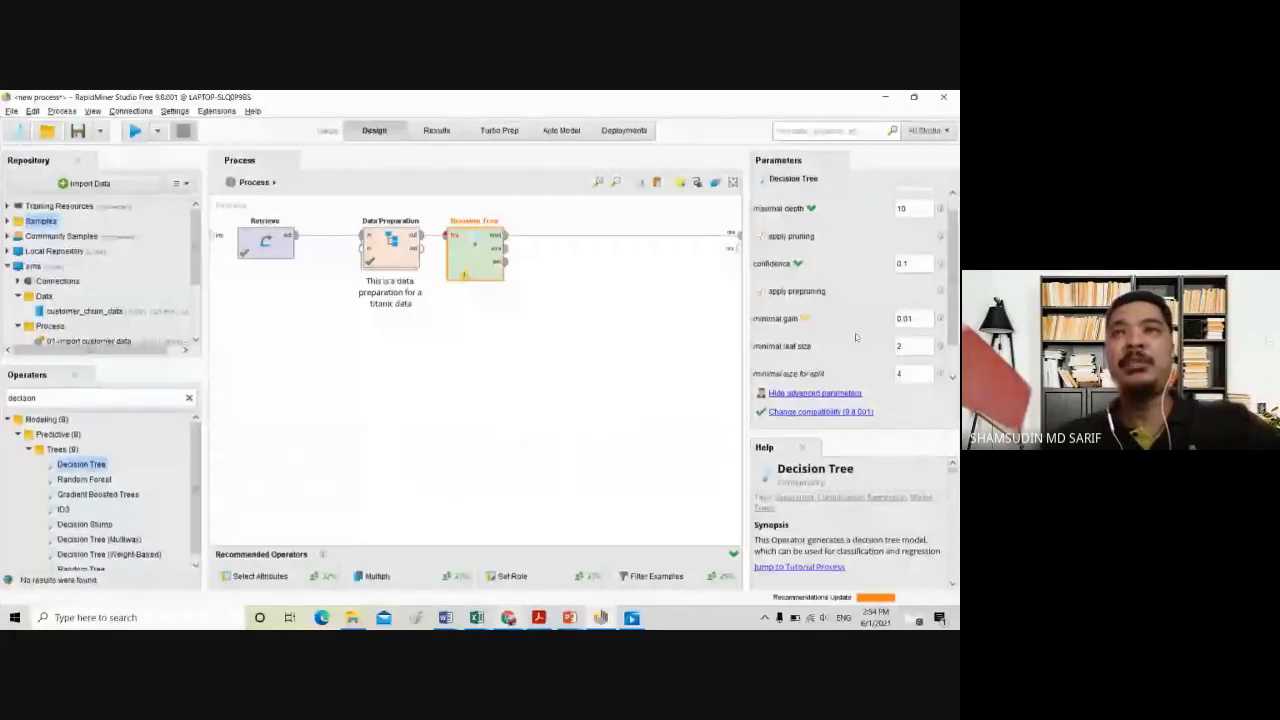
scroll(855, 333, down, 2)
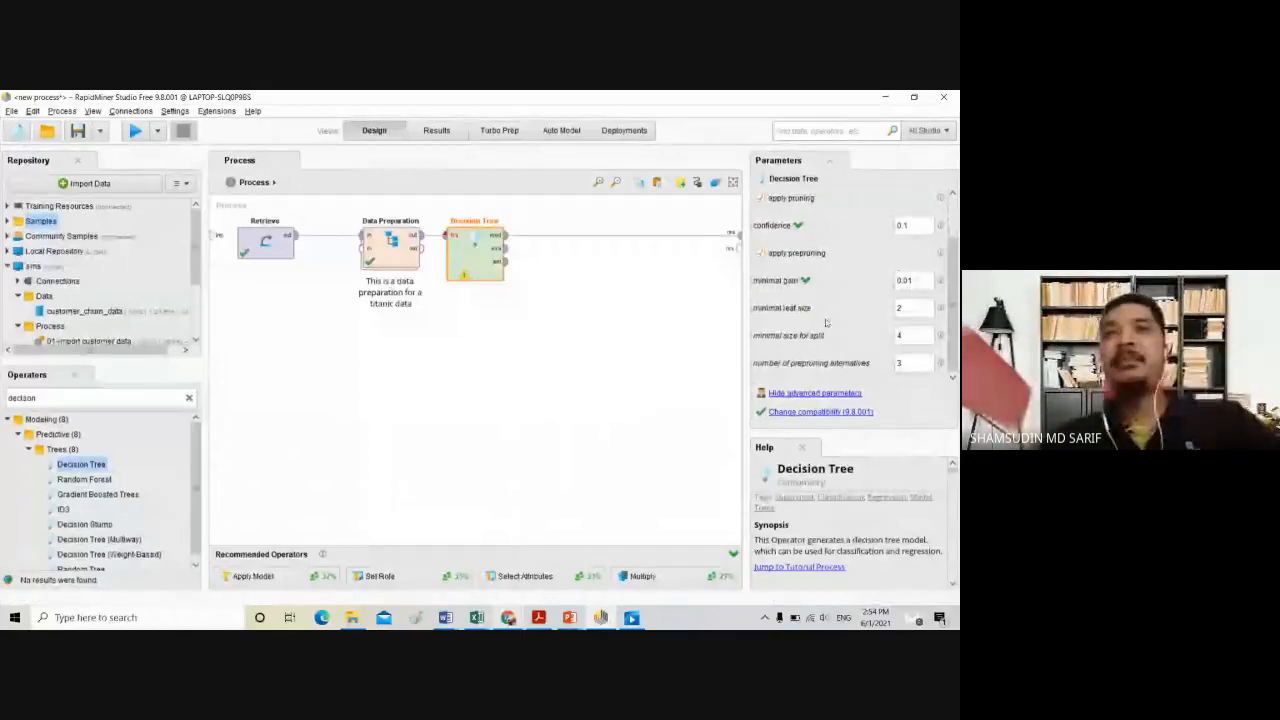
scroll(826, 322, up, 1)
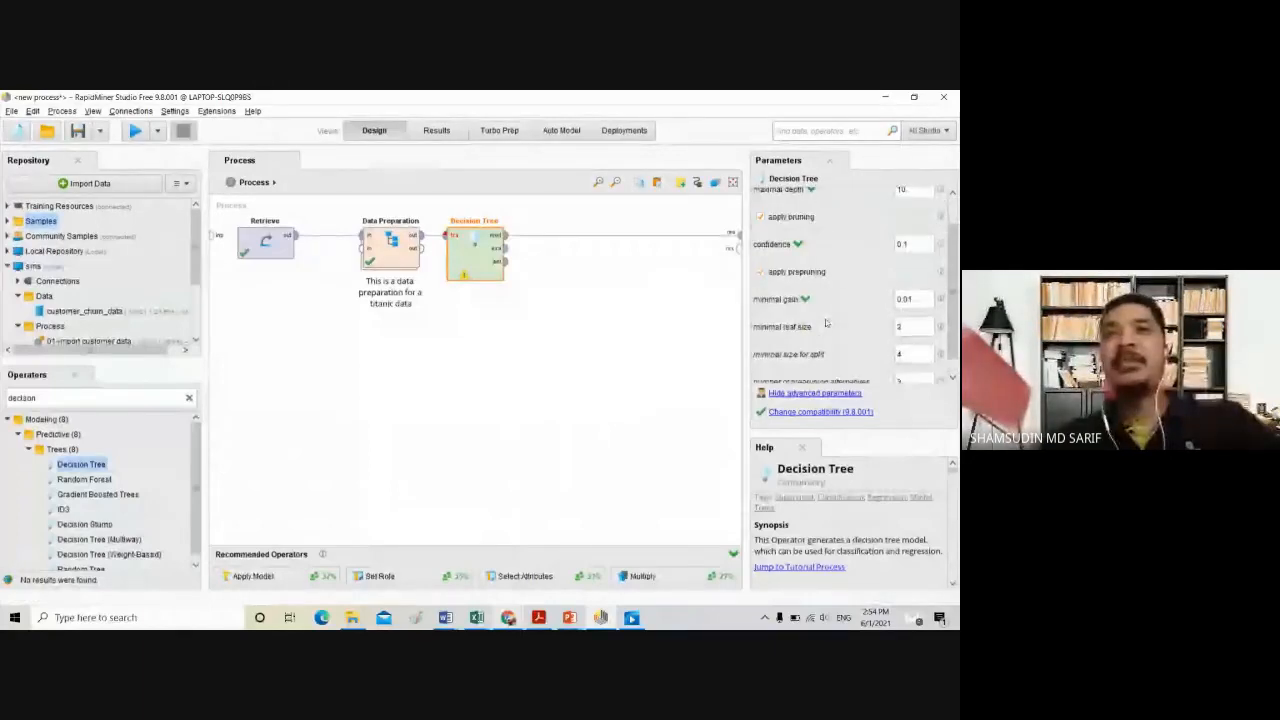
click(134, 131)
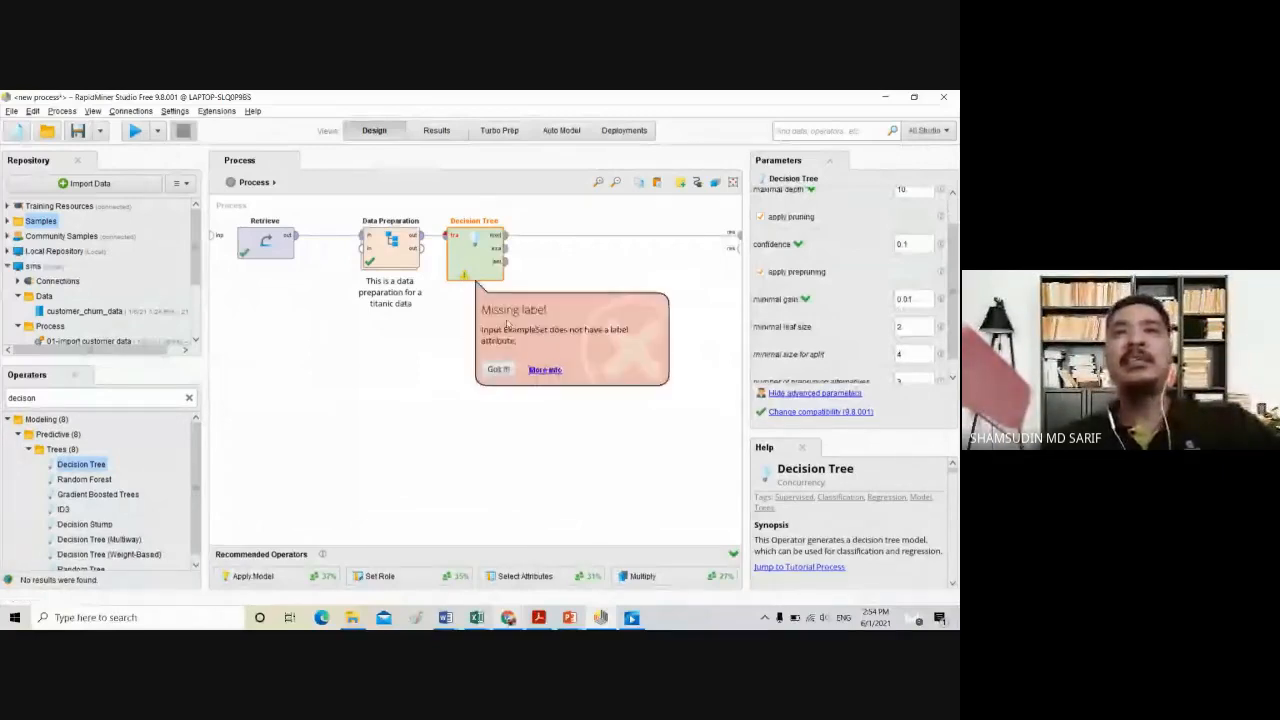
click(545, 370)
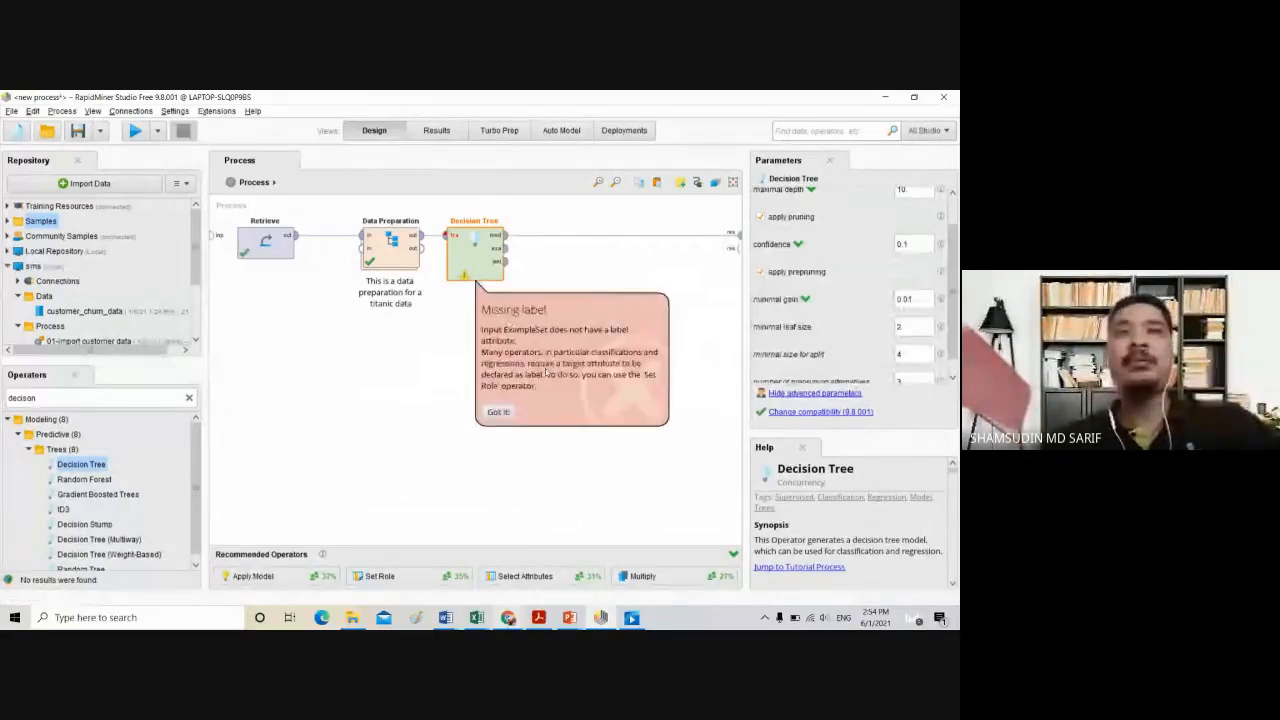
Apply the suggested fix for the Decision Tree's missing label, choosing Survived as the attribute whose role is changed
click(467, 285)
click(465, 277)
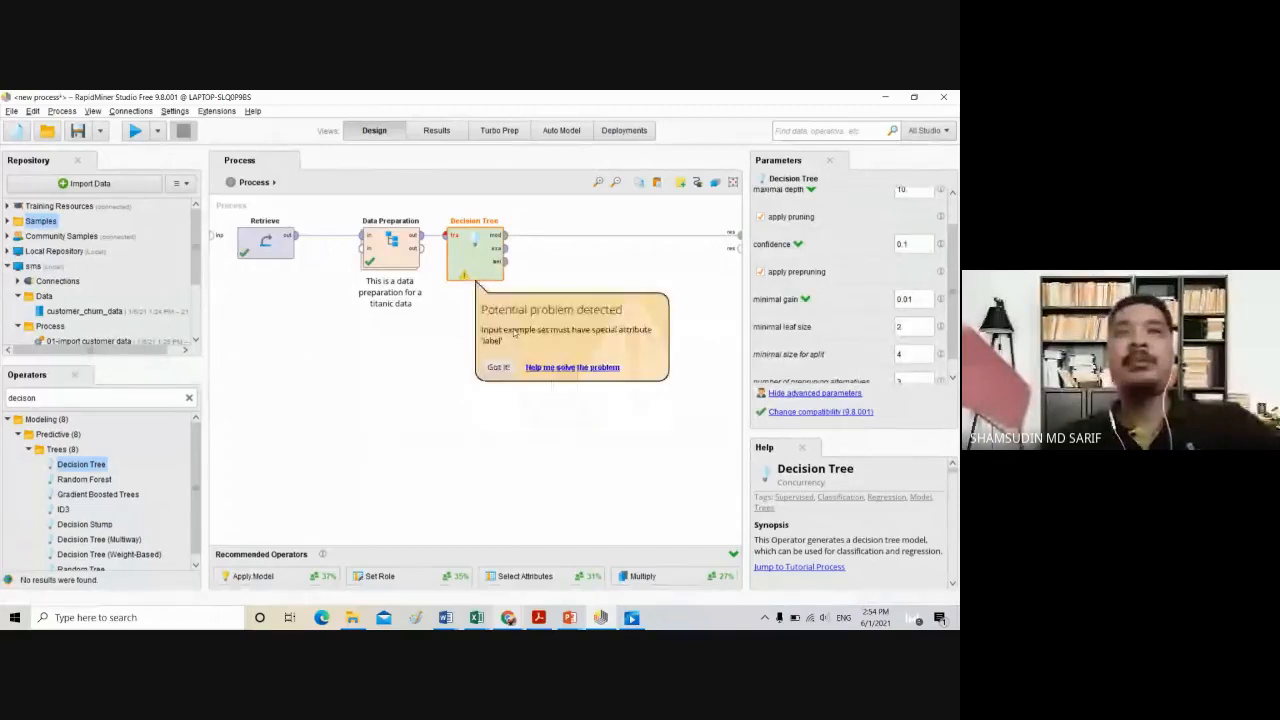
click(585, 367)
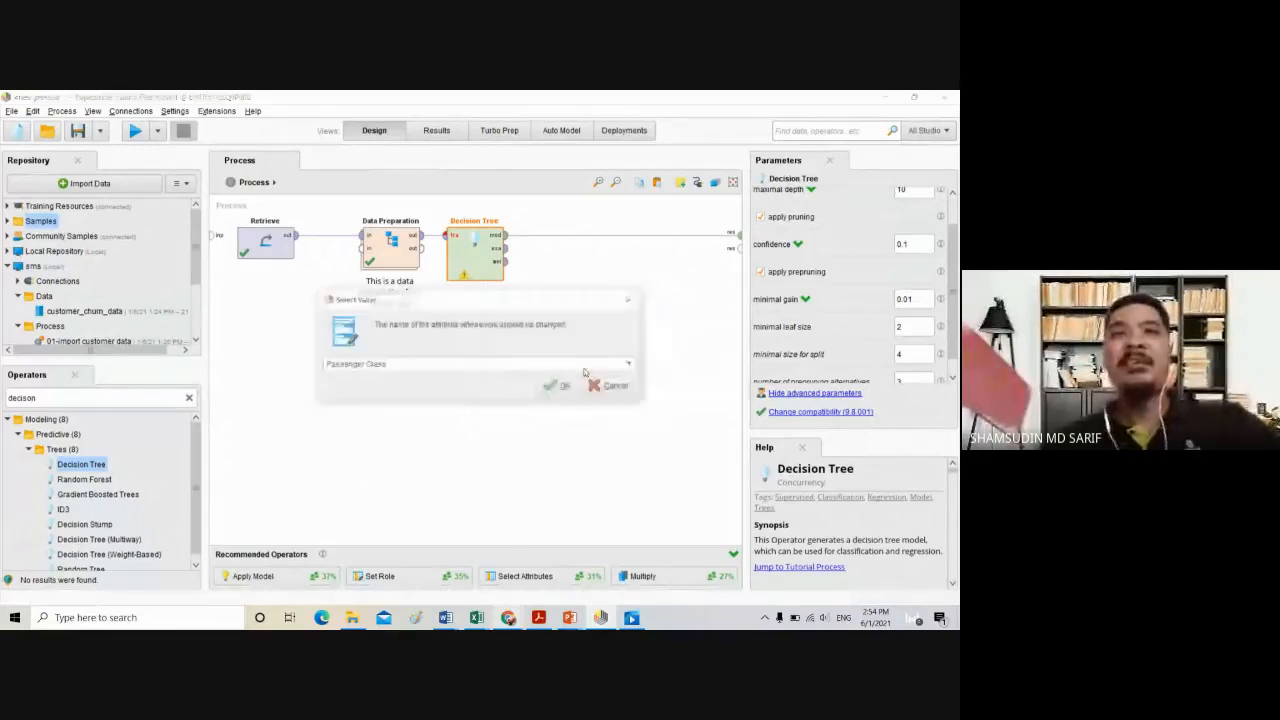
click(495, 366)
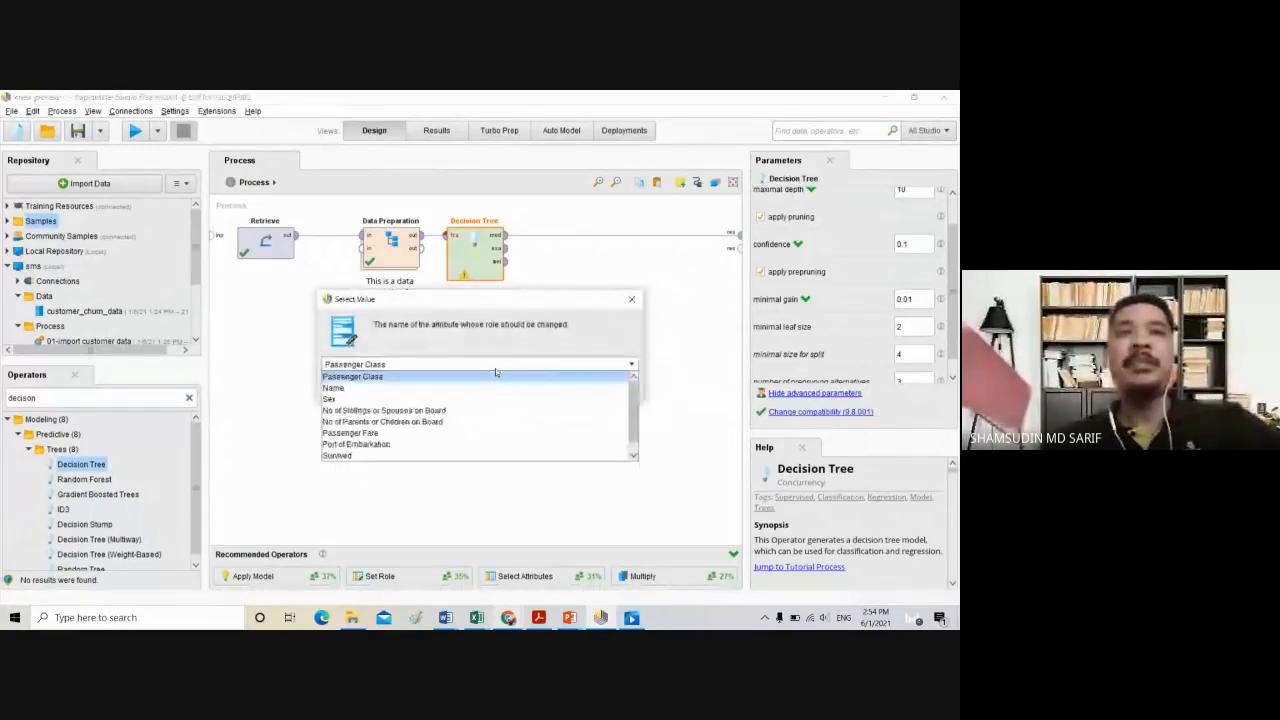
click(330, 456)
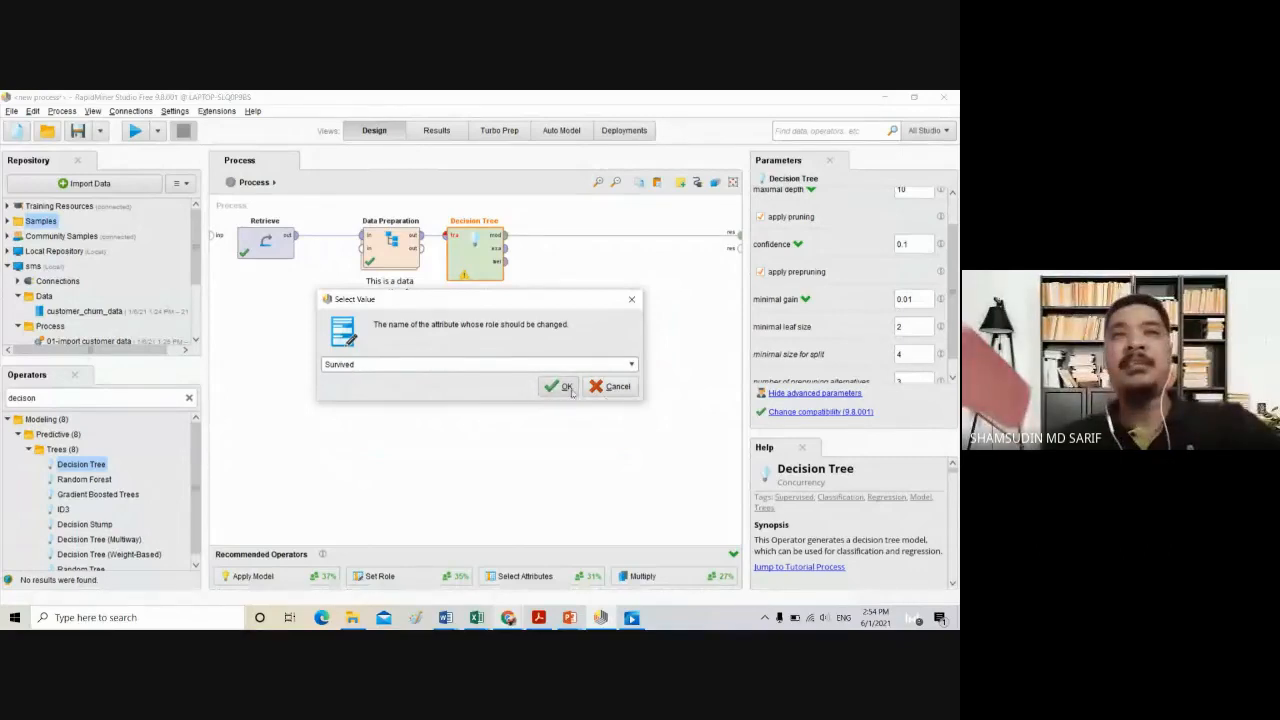
click(464, 365)
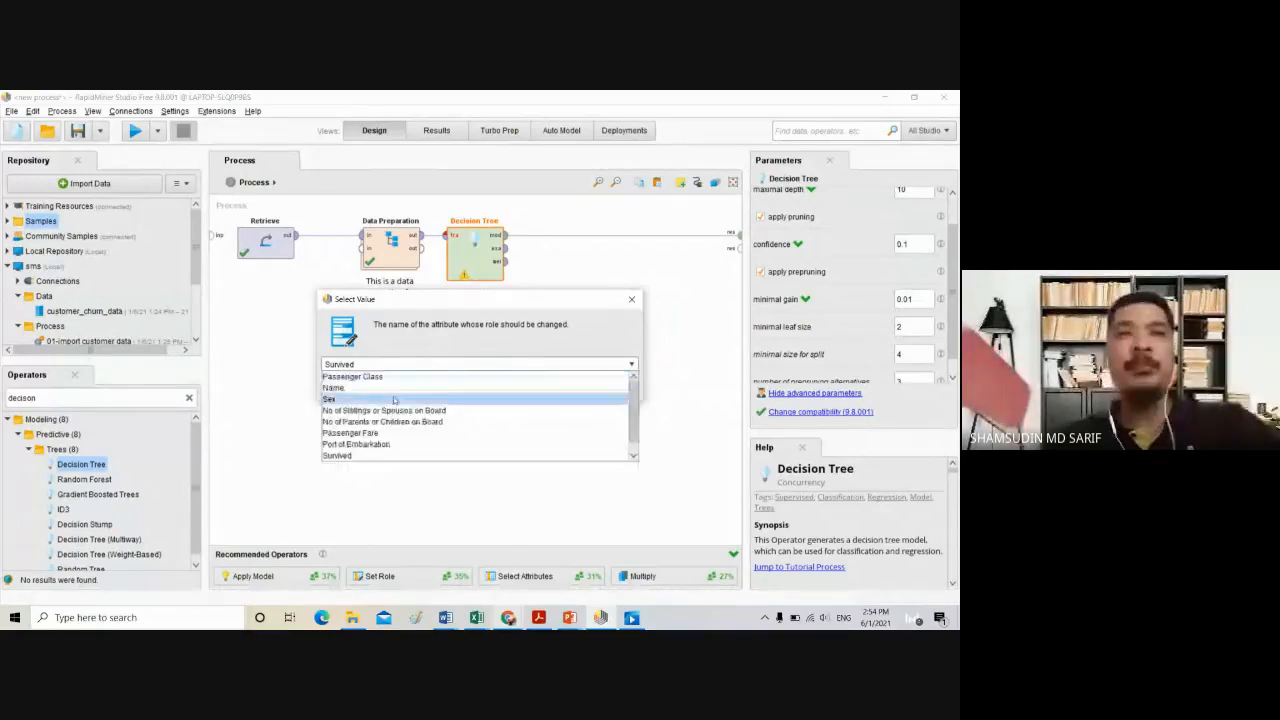
scroll(393, 400, down, 1)
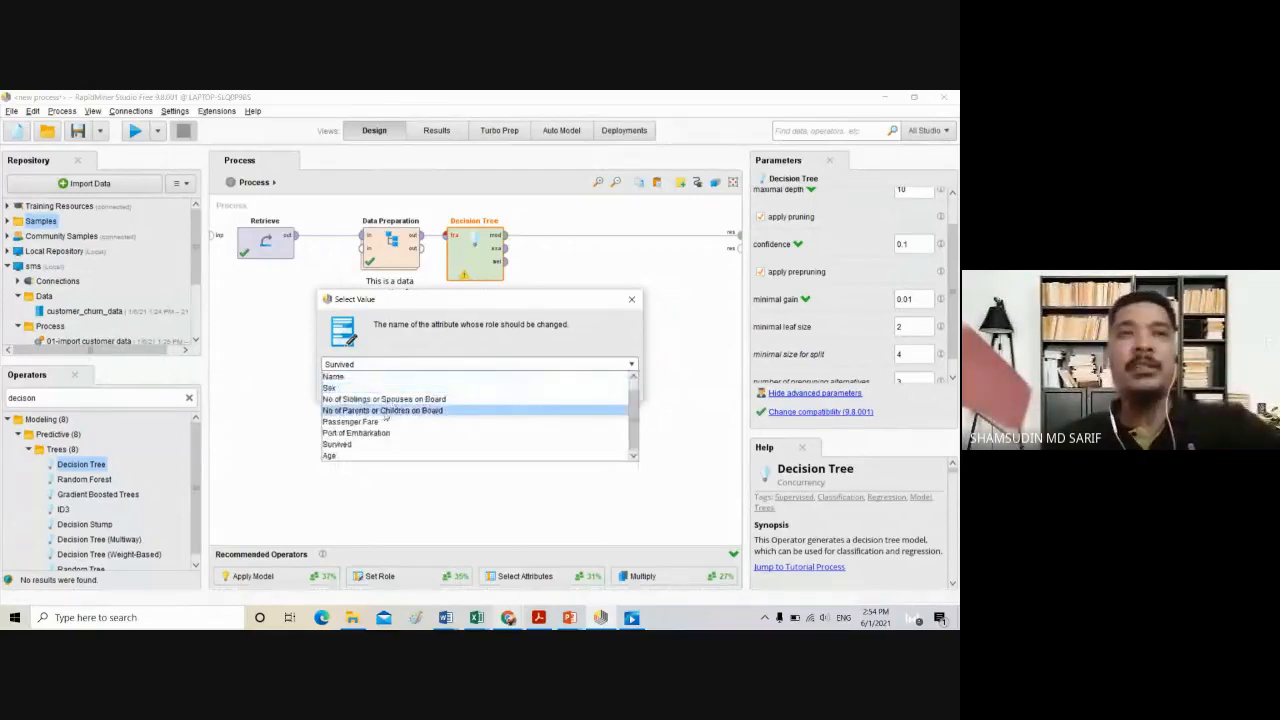
key(Escape)
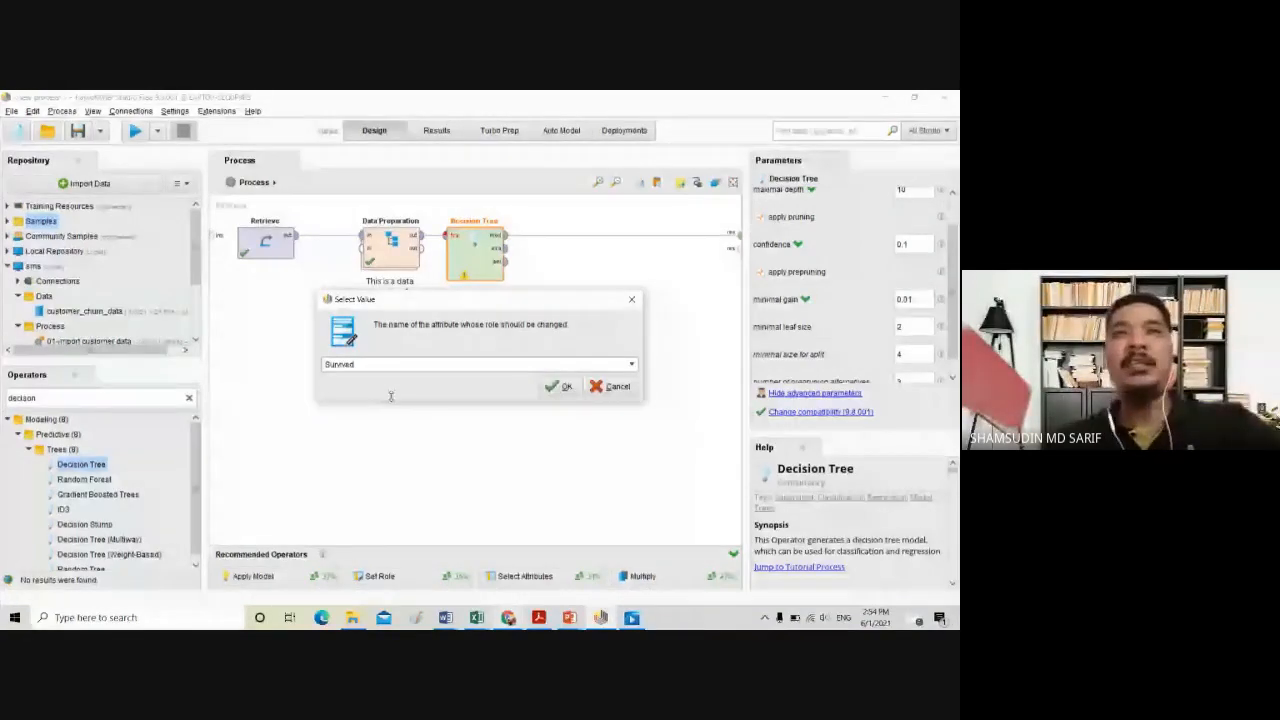
key(Return)
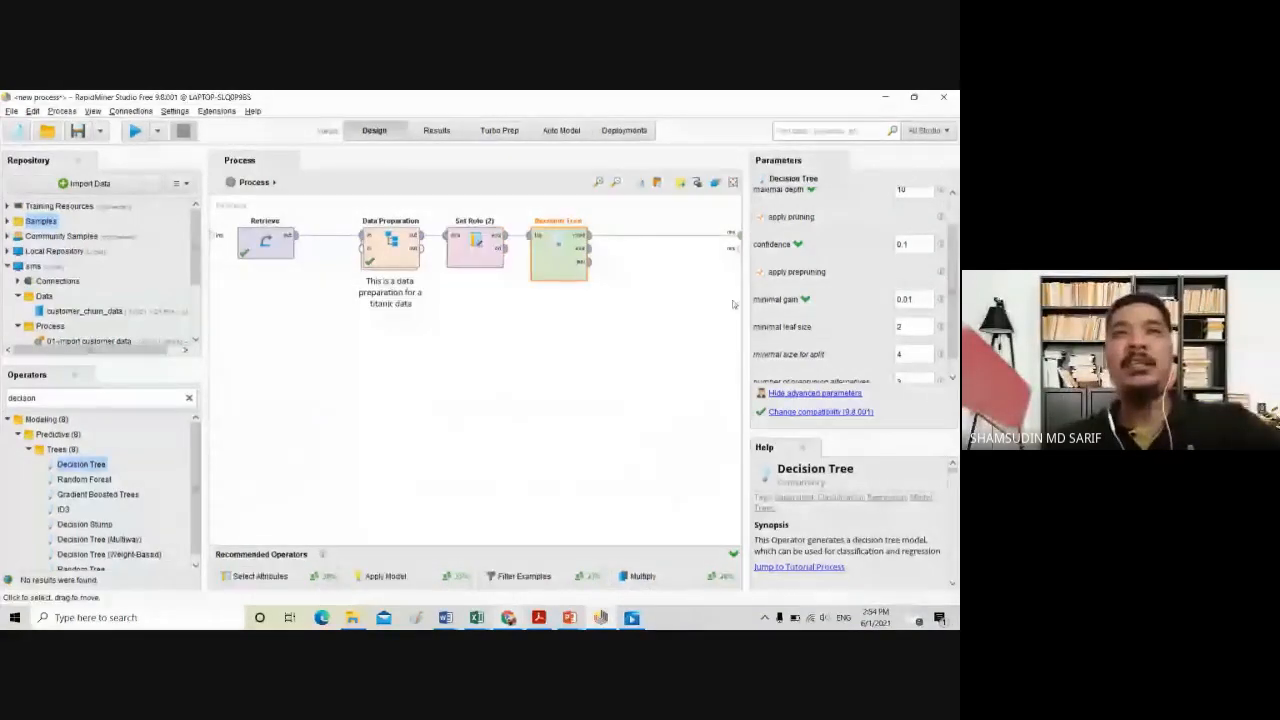
Review the Decision Tree's parameters, choose gain_ratio as the criterion, and run the process
scroll(905, 240, up, 1)
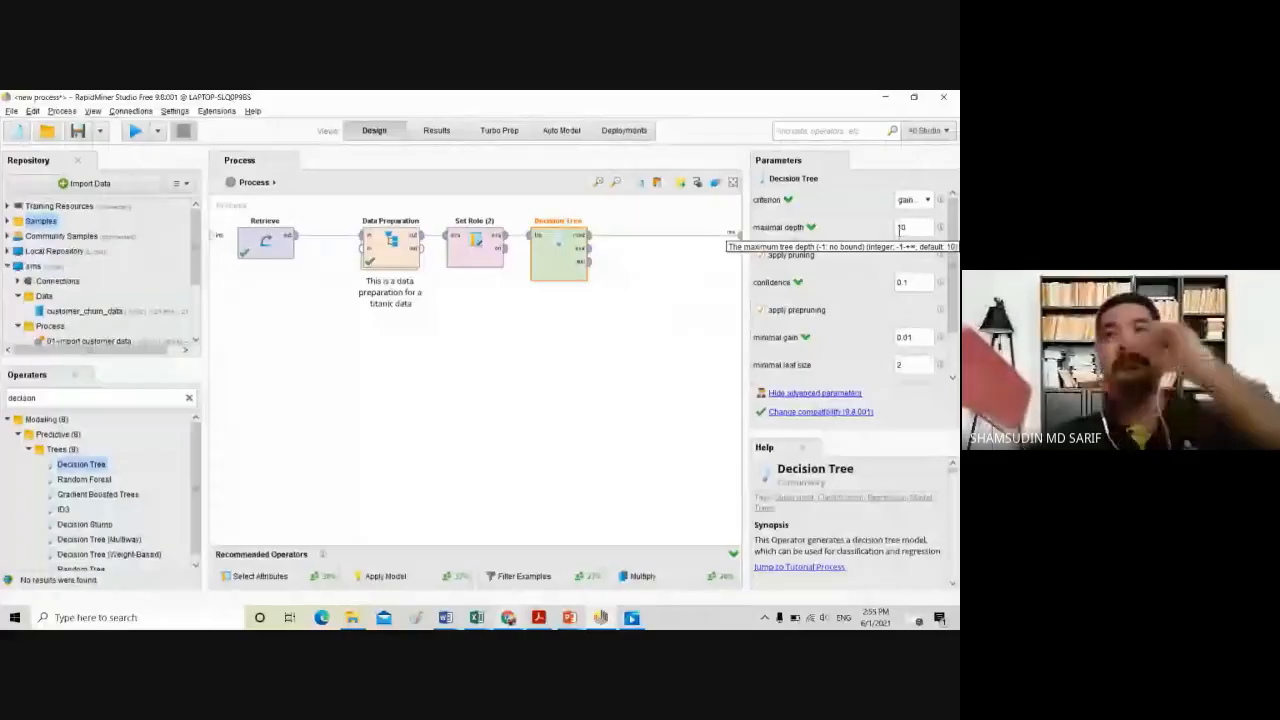
click(928, 199)
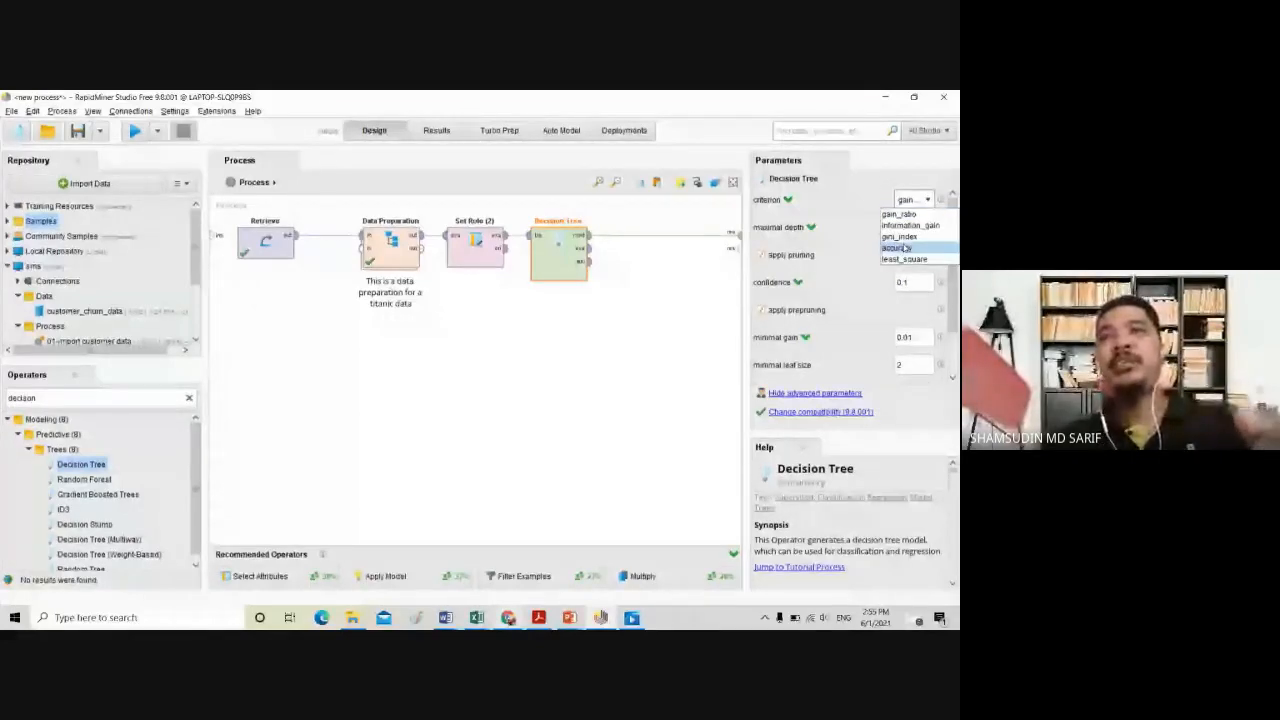
click(898, 215)
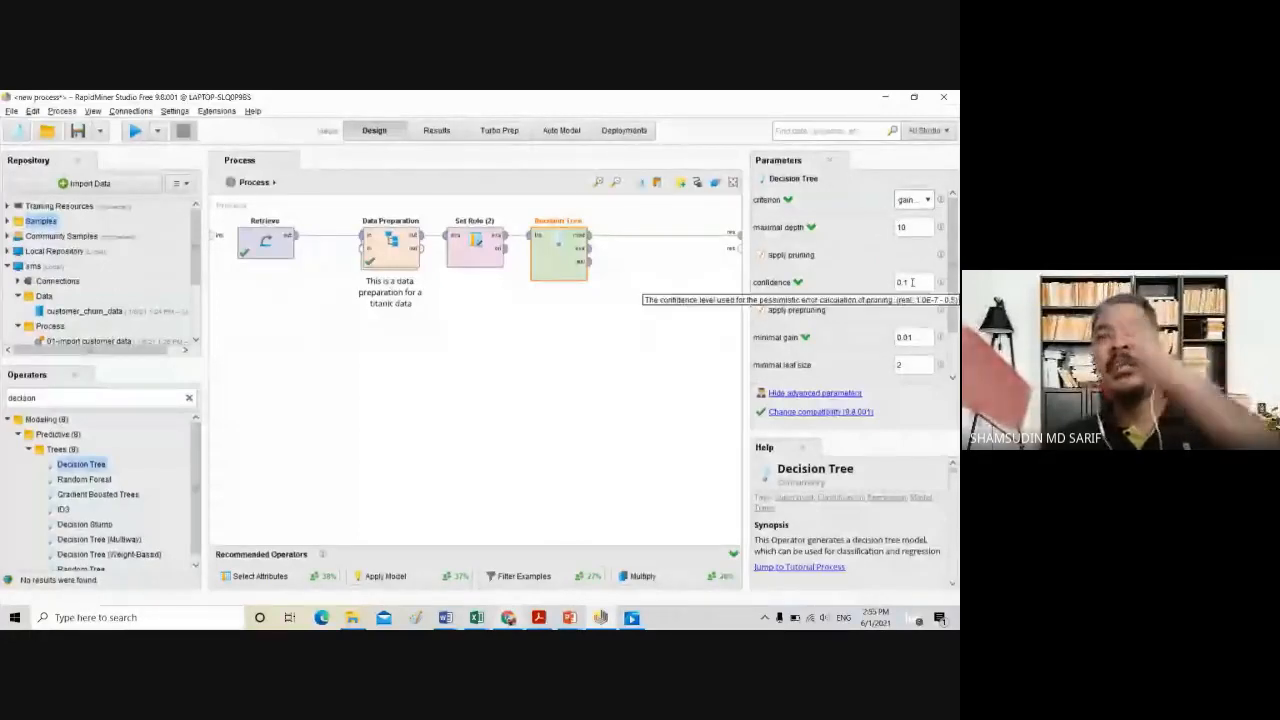
click(657, 374)
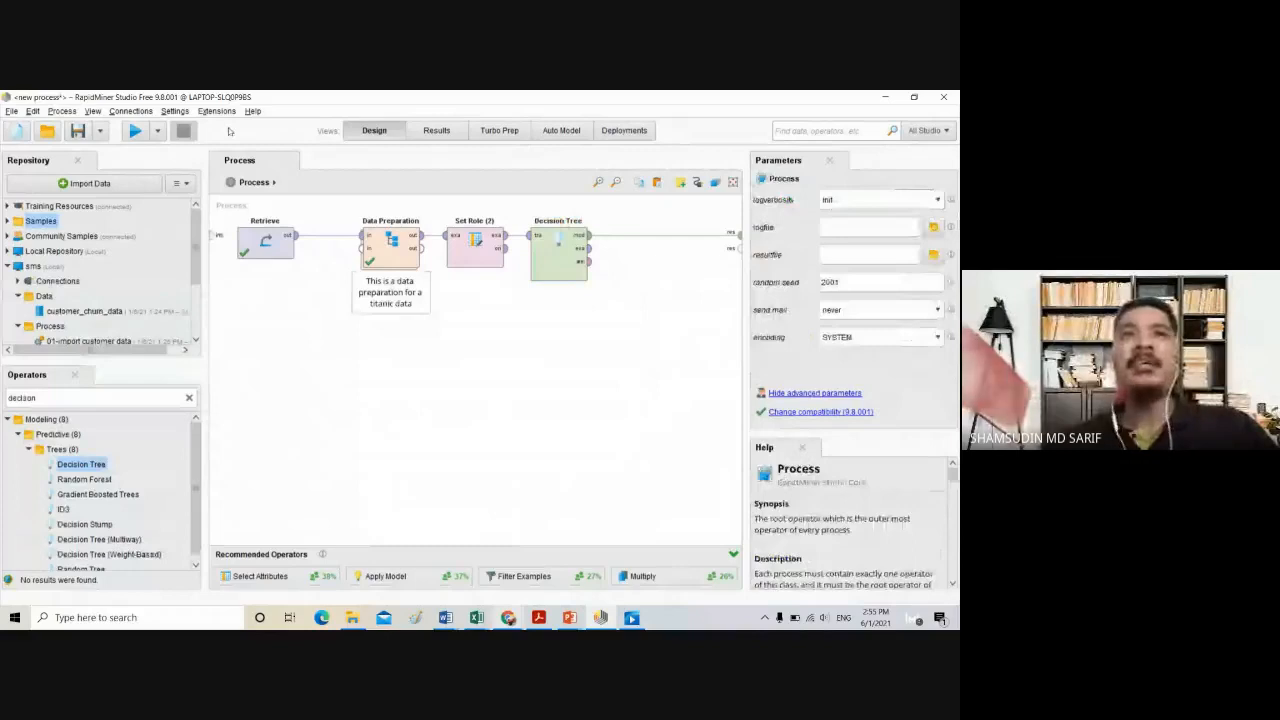
click(135, 131)
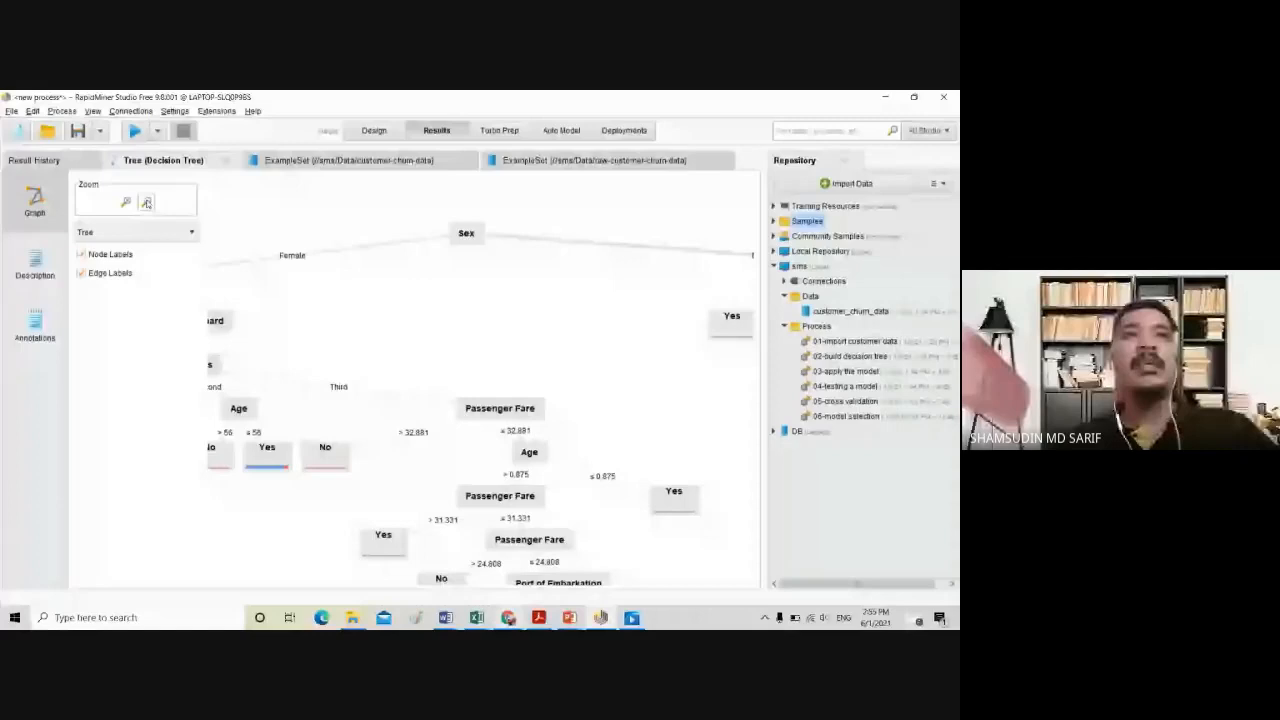
Examine the resulting decision tree from the Sex root node along the Male branch to its Passenger Fare splits
click(146, 202)
drag(506, 312, 456, 349)
click(126, 202)
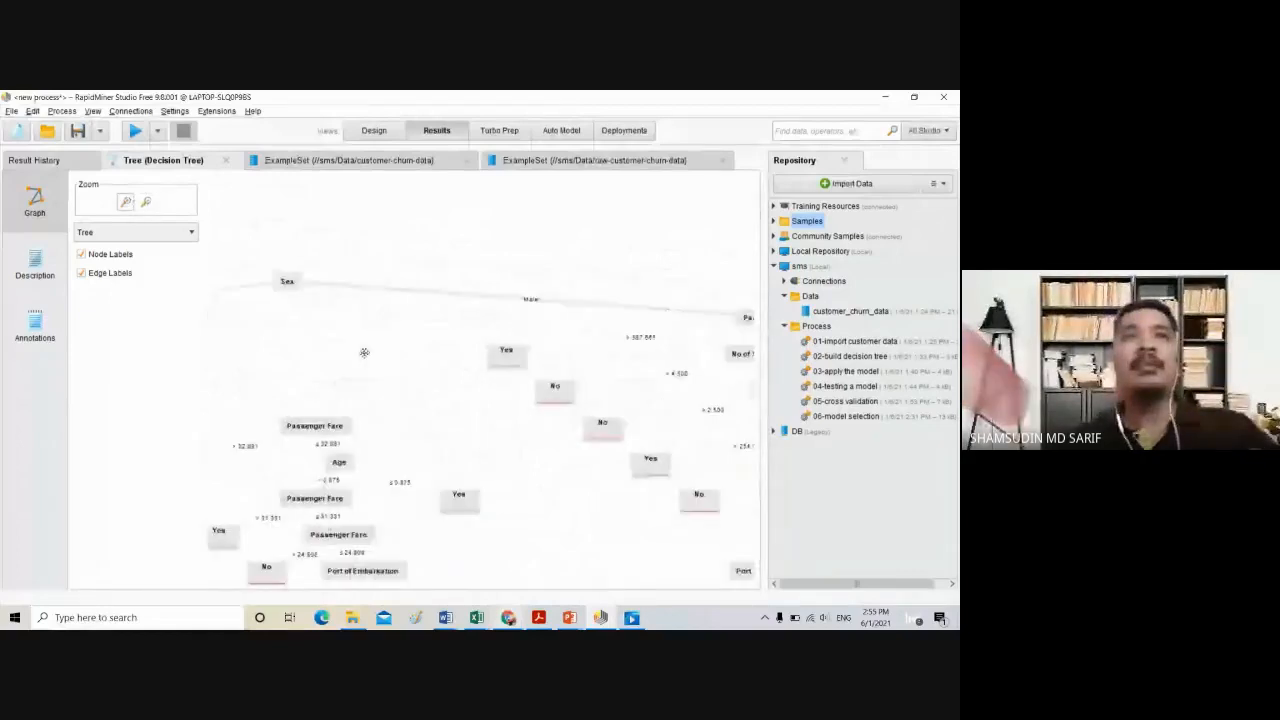
drag(364, 352, 324, 360)
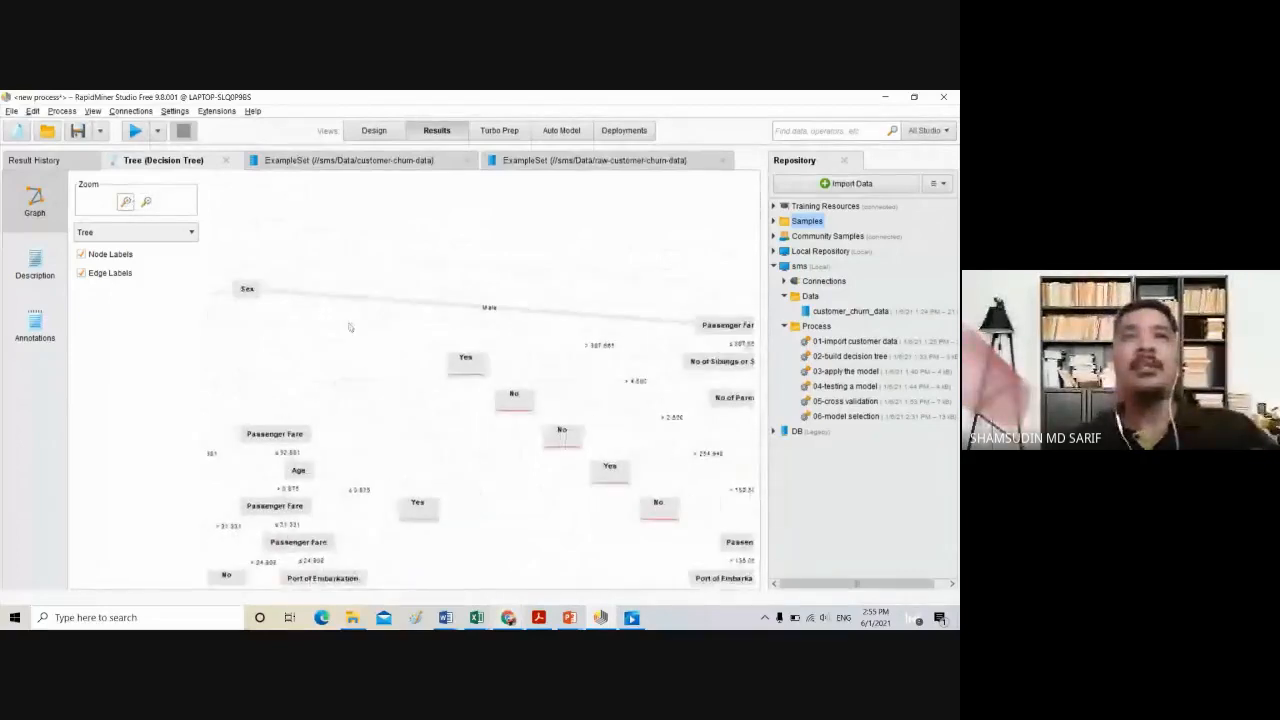
drag(349, 327, 546, 311)
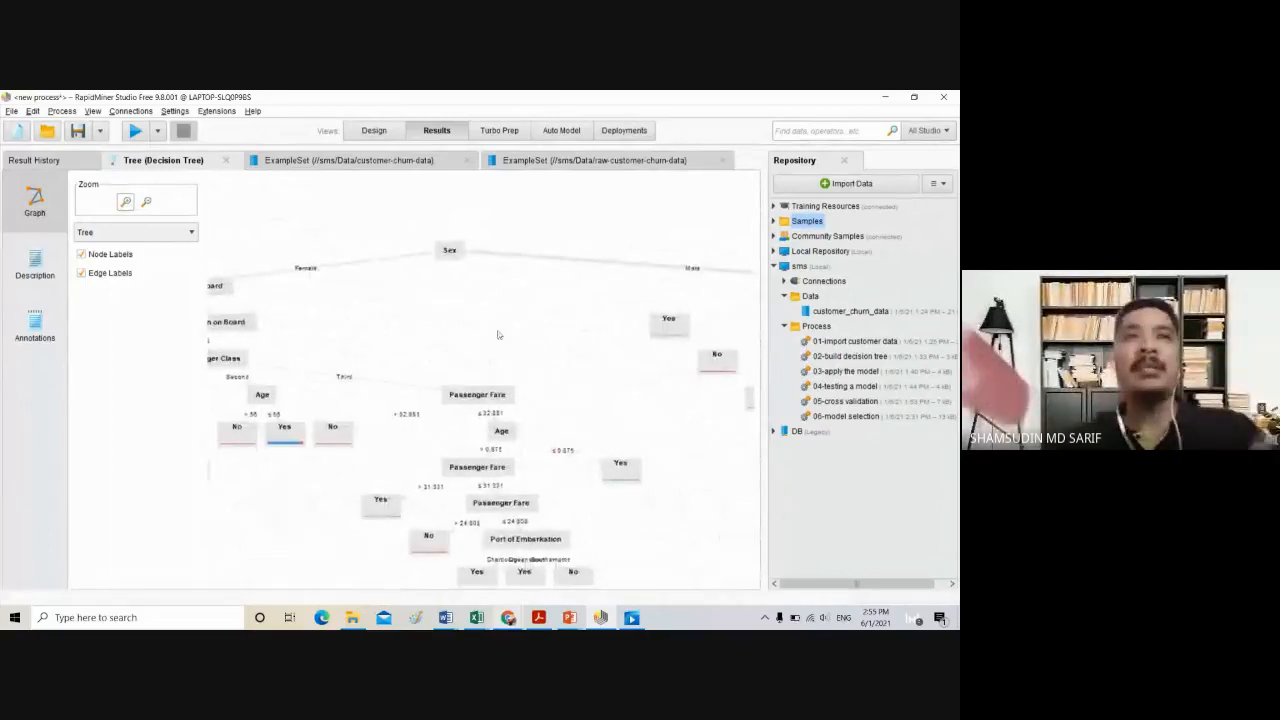
drag(405, 320, 325, 332)
drag(514, 314, 298, 305)
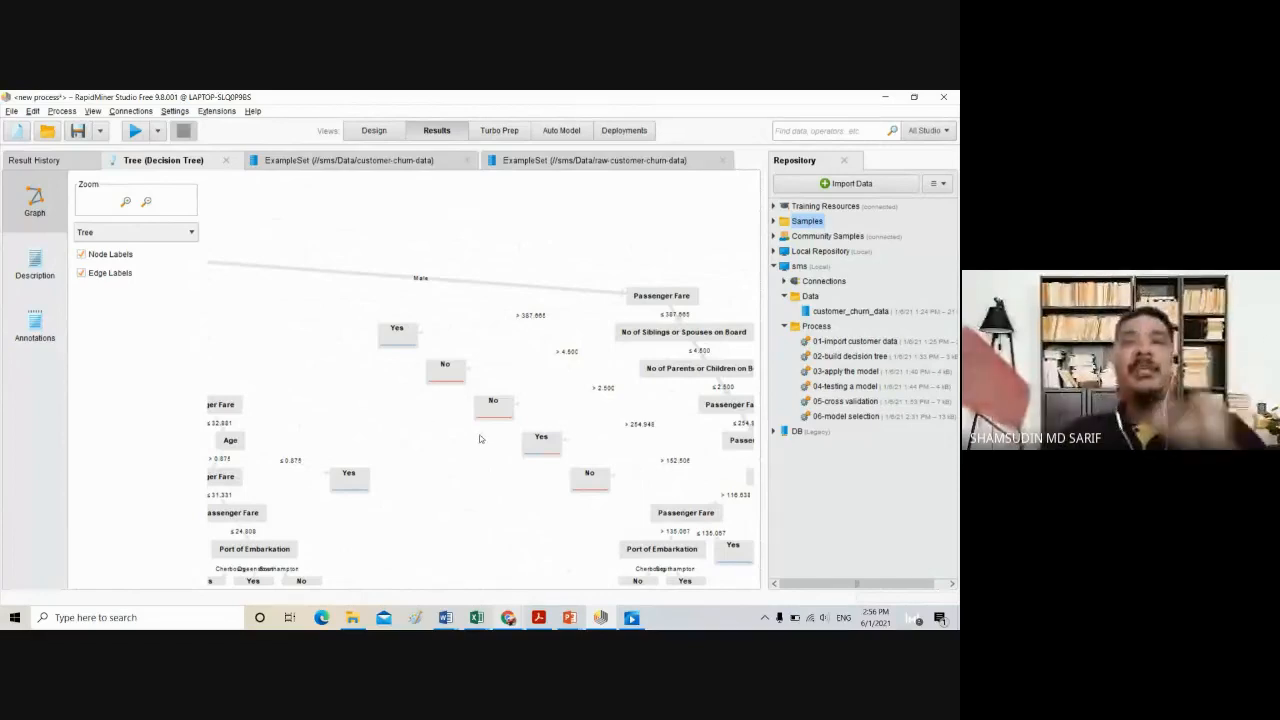
Trace the tree's Female branch through siblings or spouses, parents or children and Passenger Class, and return to the Sex root
drag(420, 385, 661, 331)
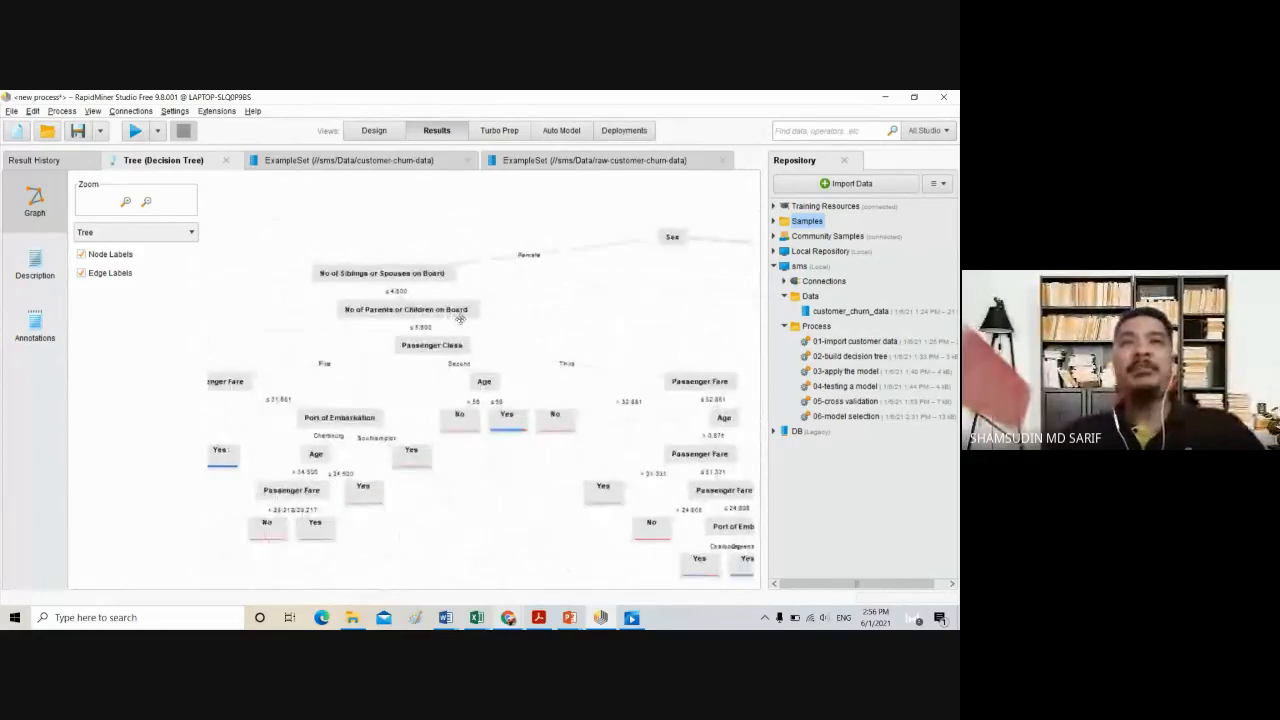
drag(460, 318, 769, 358)
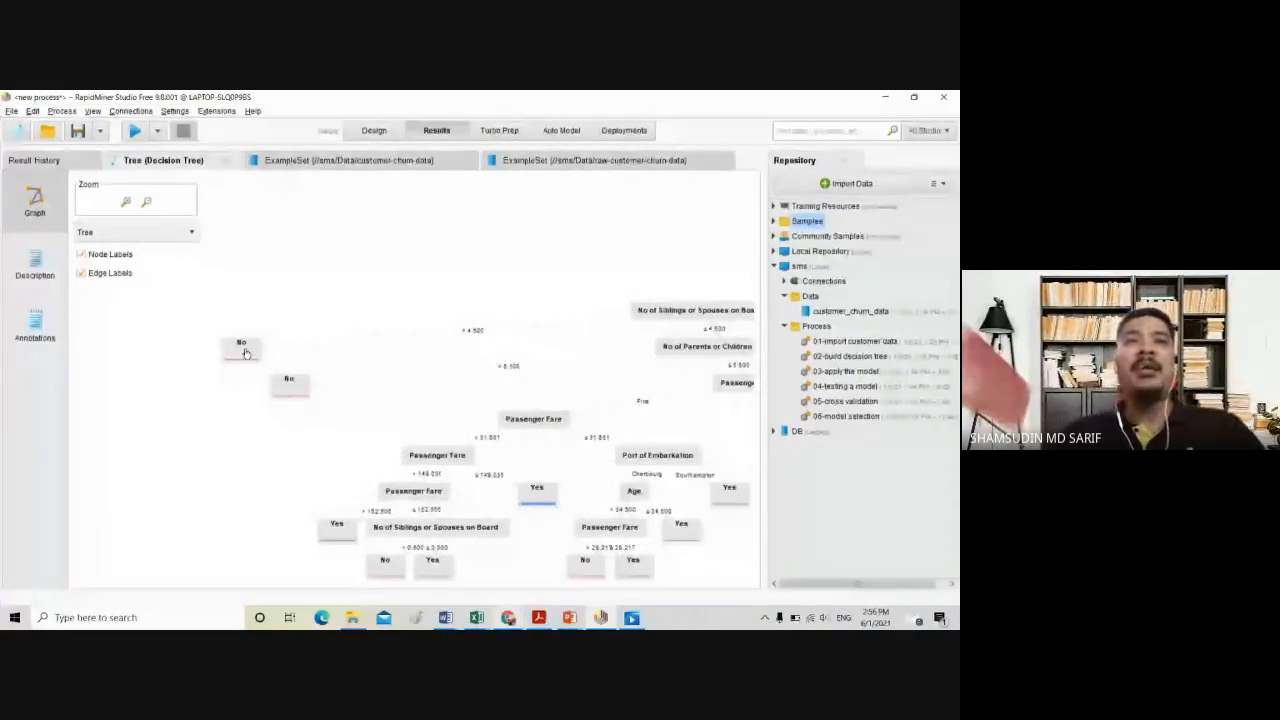
drag(636, 387, 486, 390)
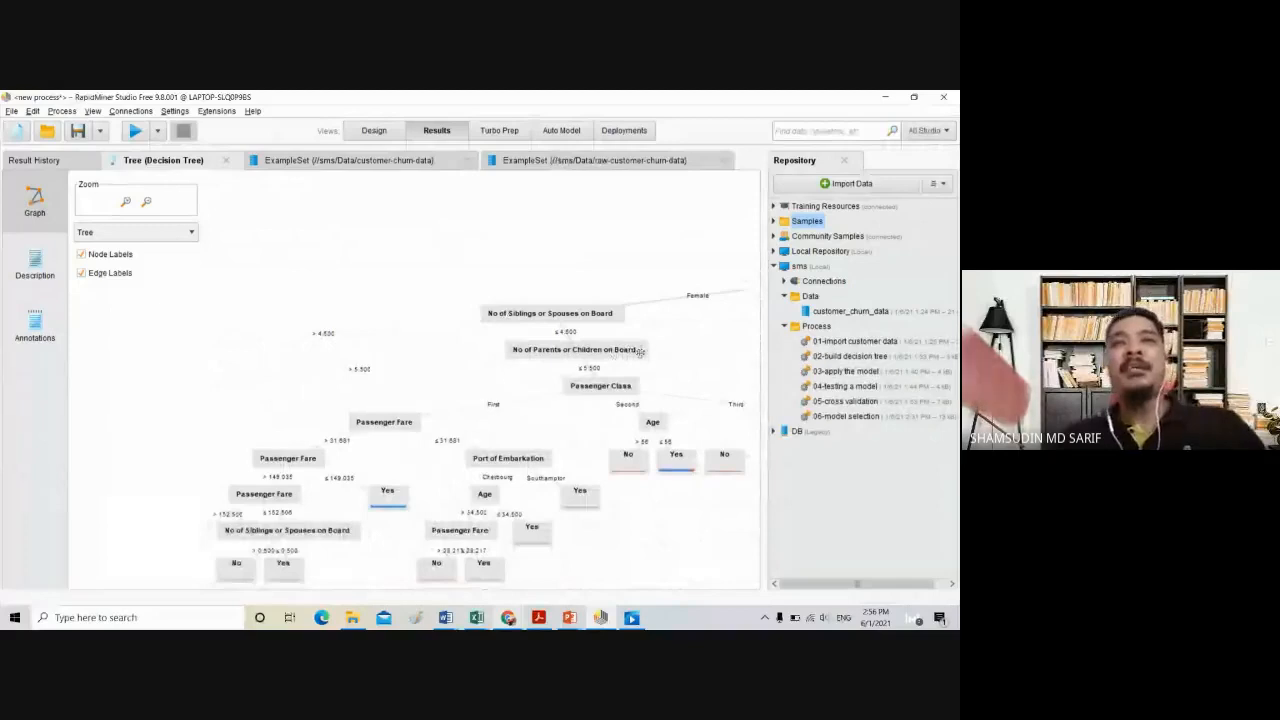
drag(660, 350, 530, 353)
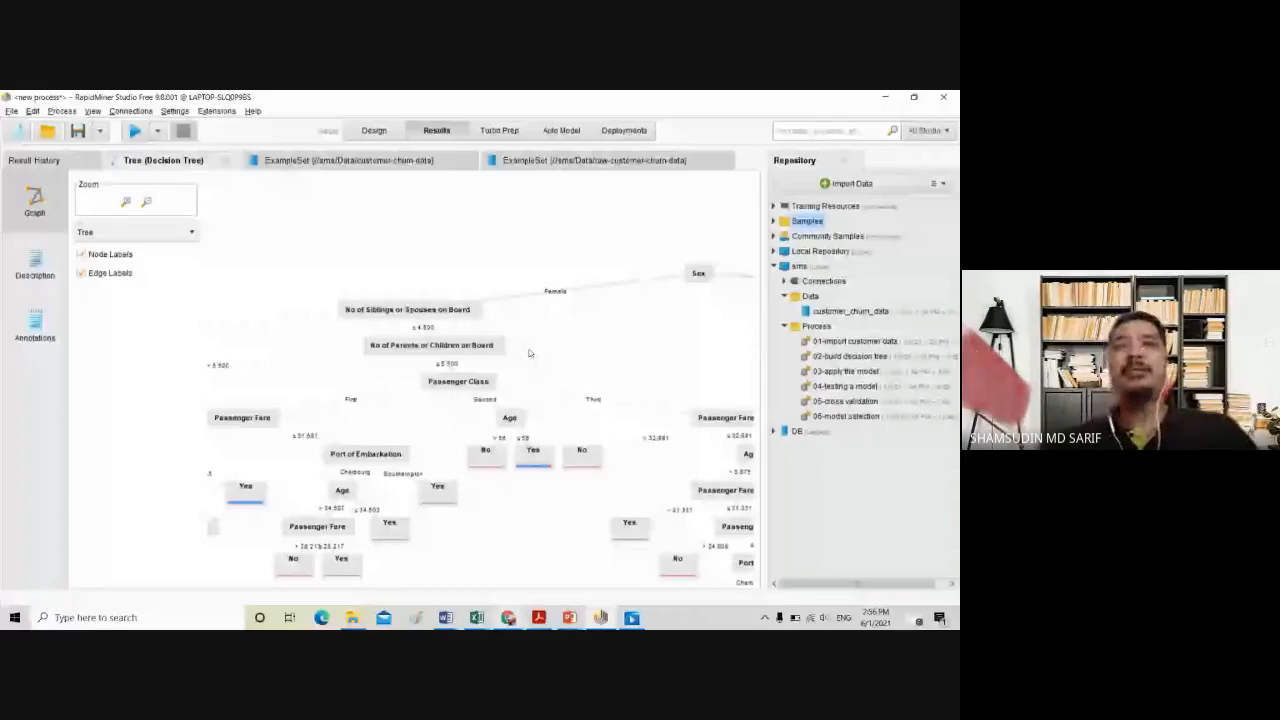
drag(615, 339, 568, 348)
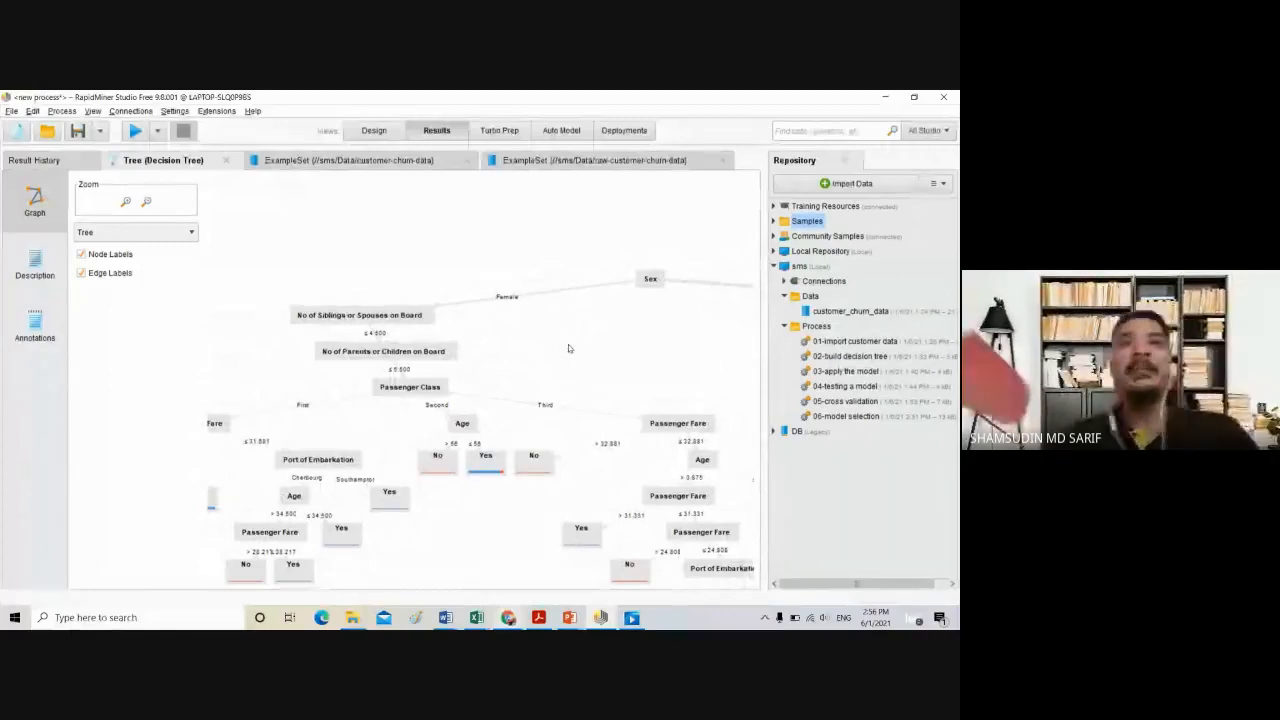
drag(597, 349, 334, 339)
drag(489, 321, 380, 326)
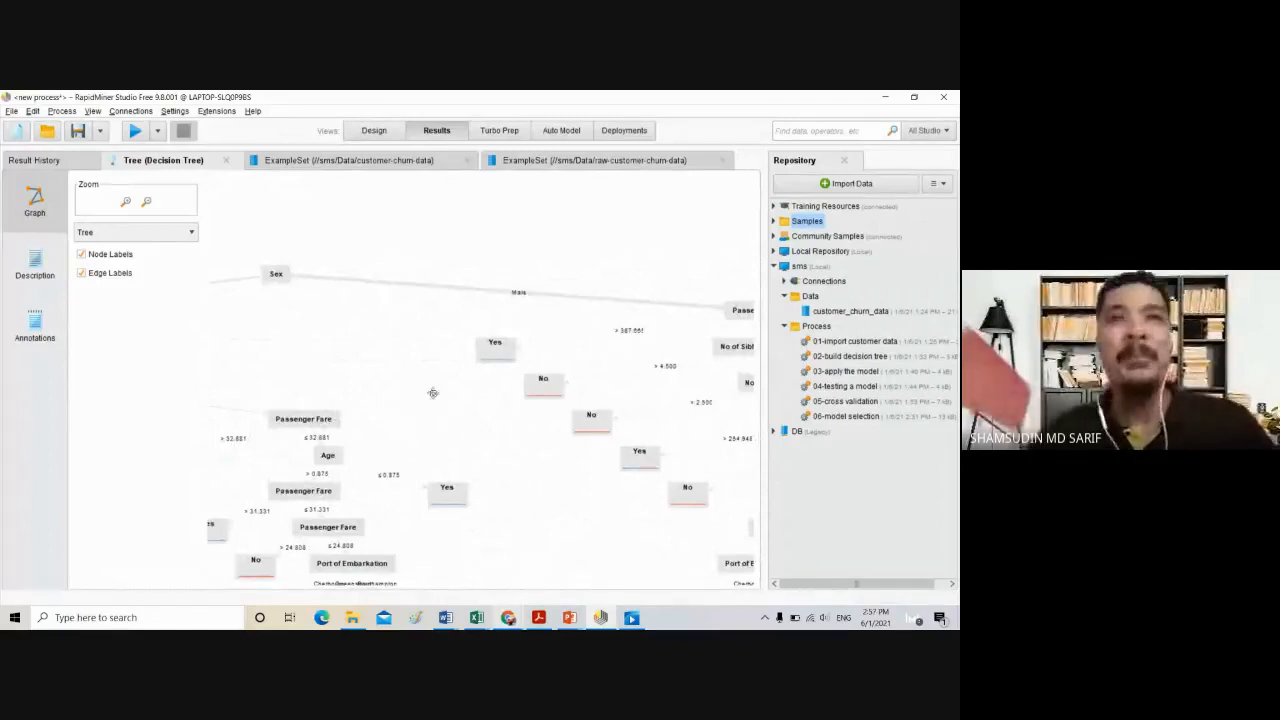
drag(431, 391, 478, 387)
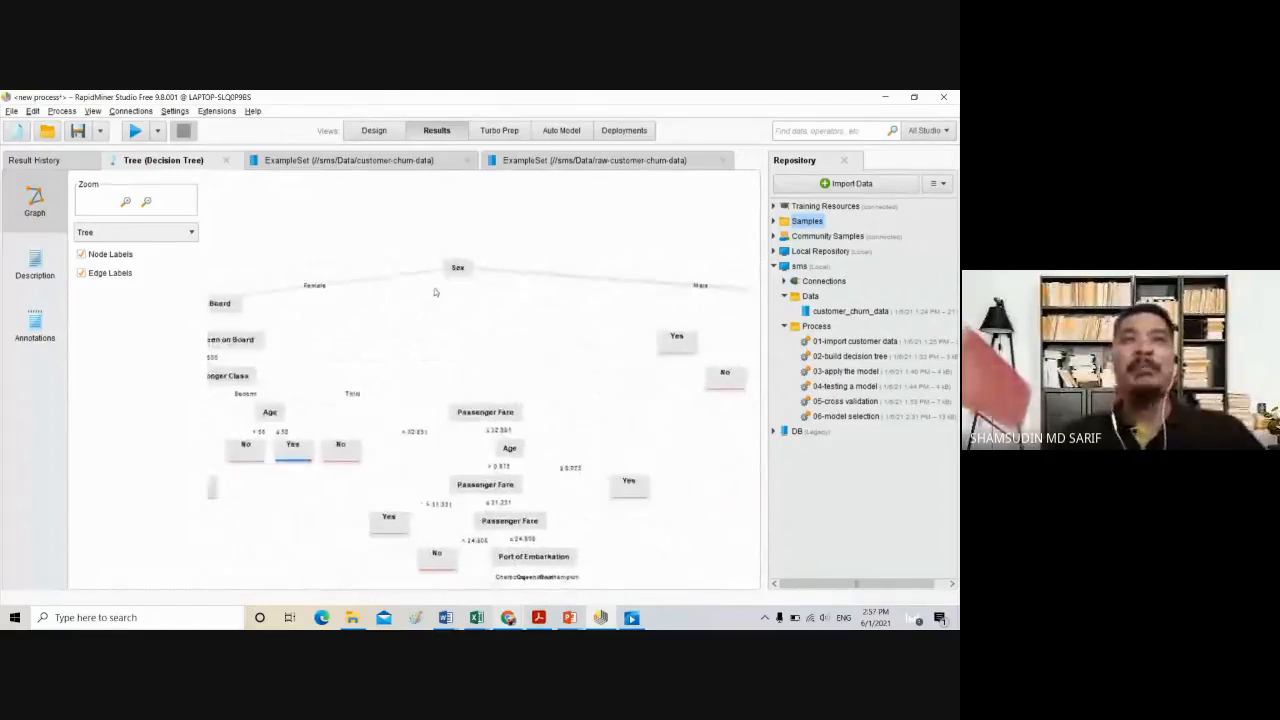
Look at the two customer churn example sets among the results and return to the decision tree graph
click(387, 160)
click(543, 161)
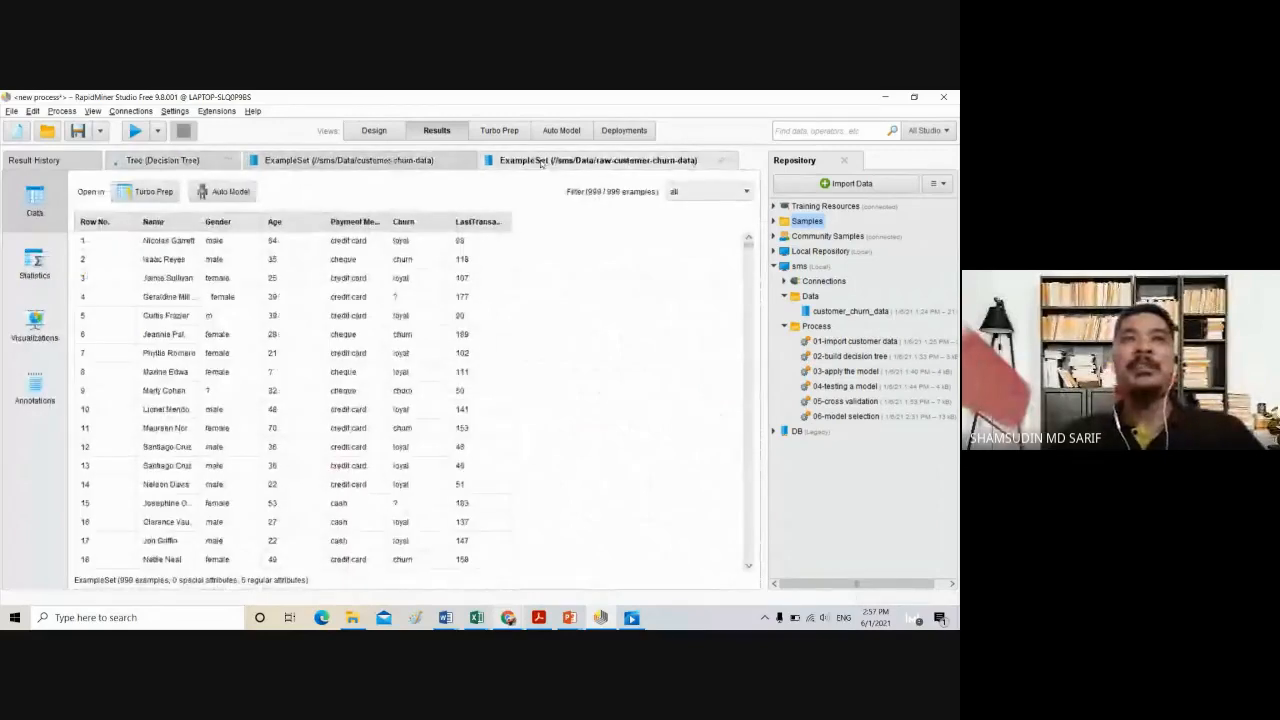
click(174, 161)
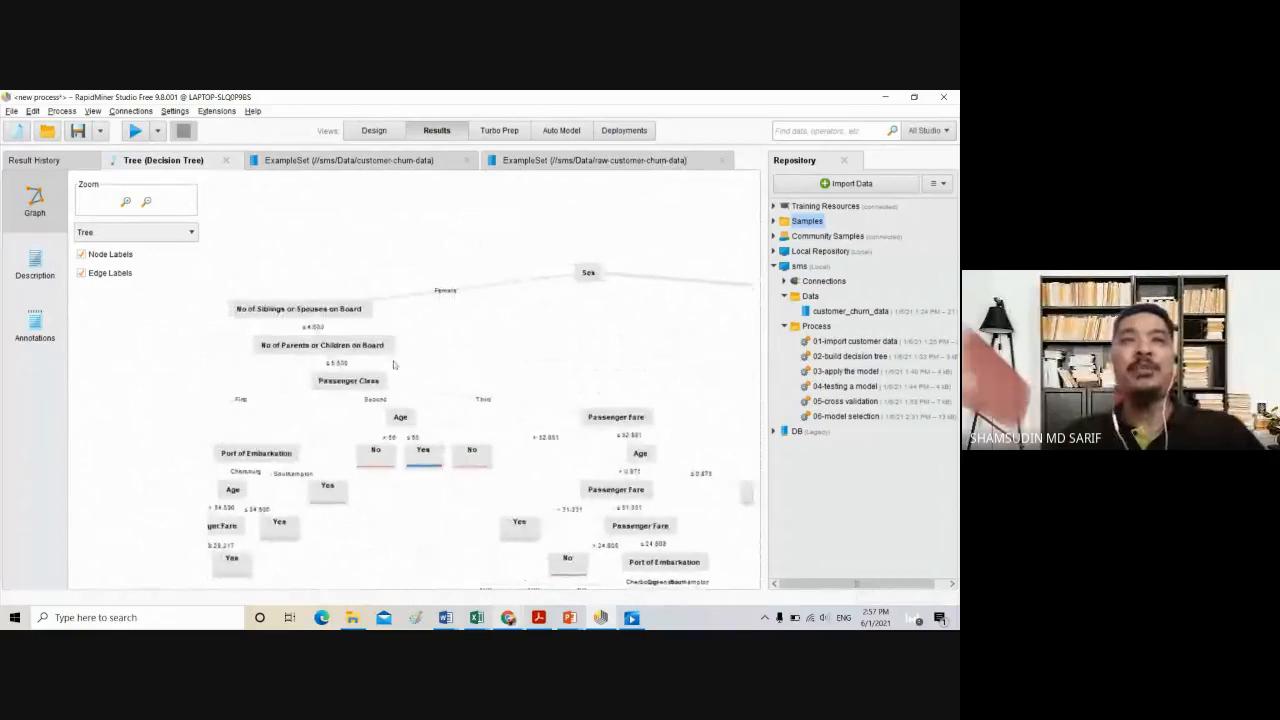
drag(409, 360, 497, 352)
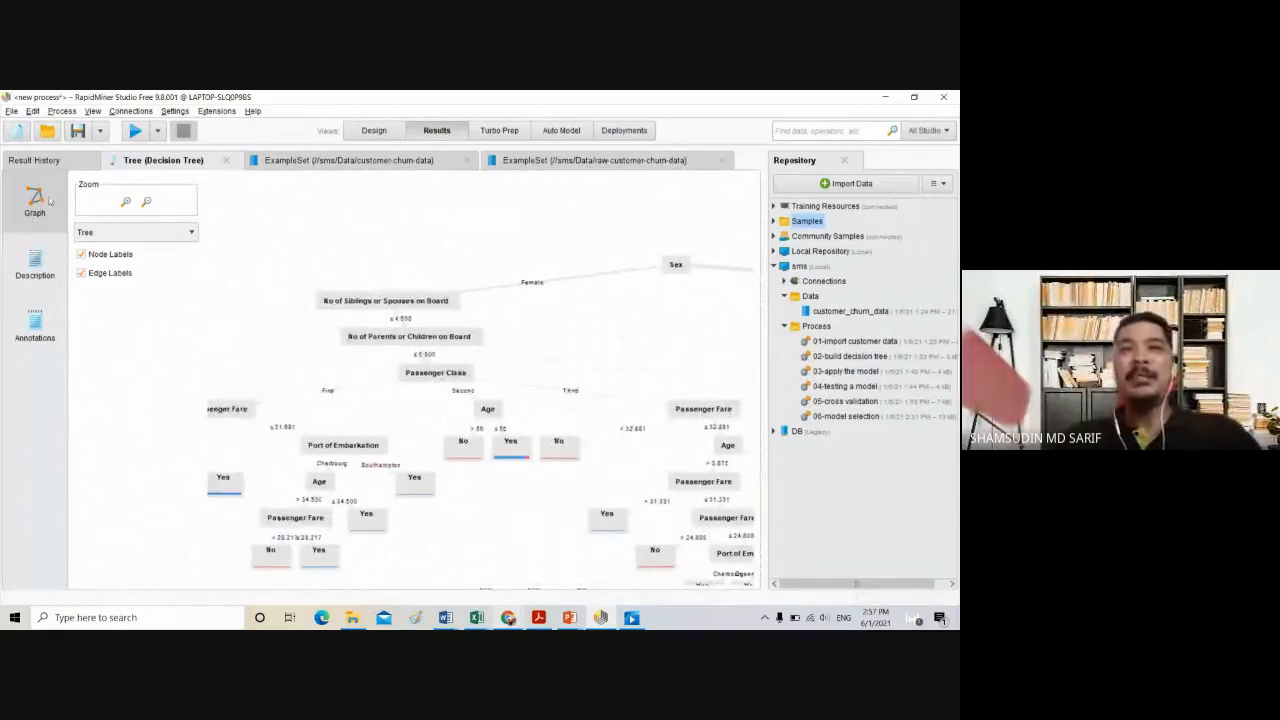
Set the Decision Tree's confidence to 0.25 and its maximal depth to 10, and rerun the process
click(374, 131)
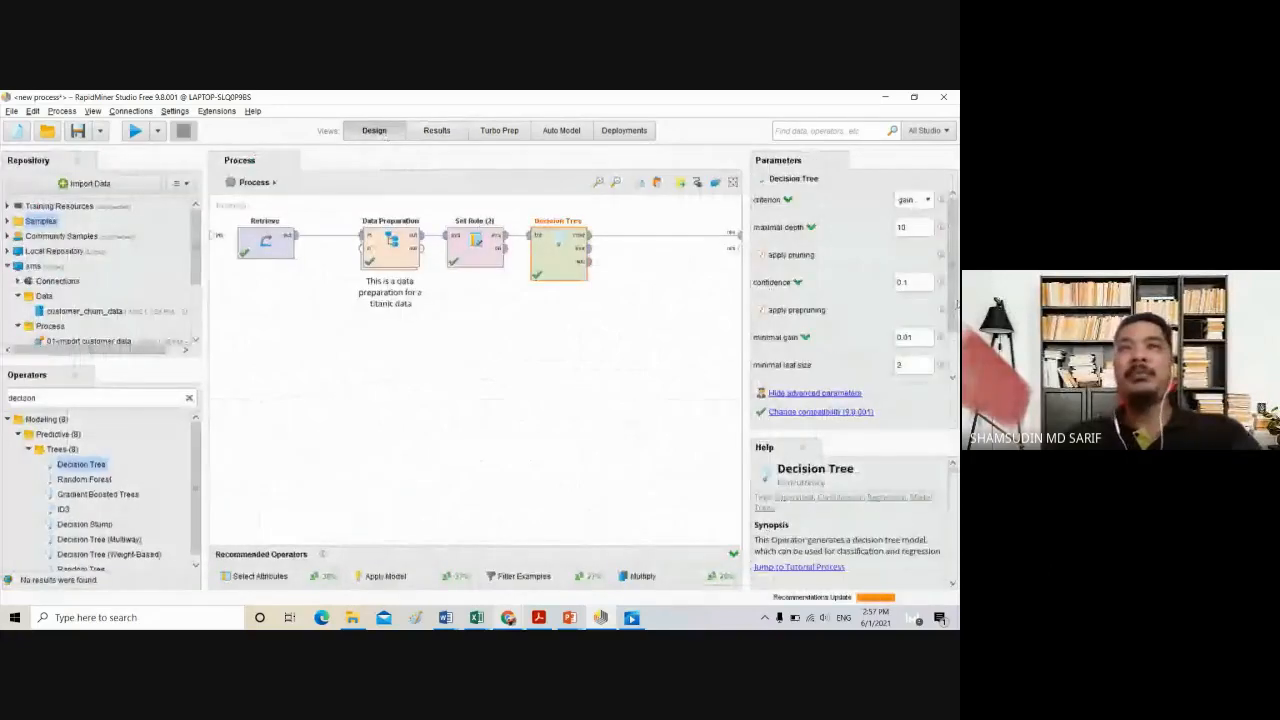
click(919, 284)
key(BackSpace)
text(25)
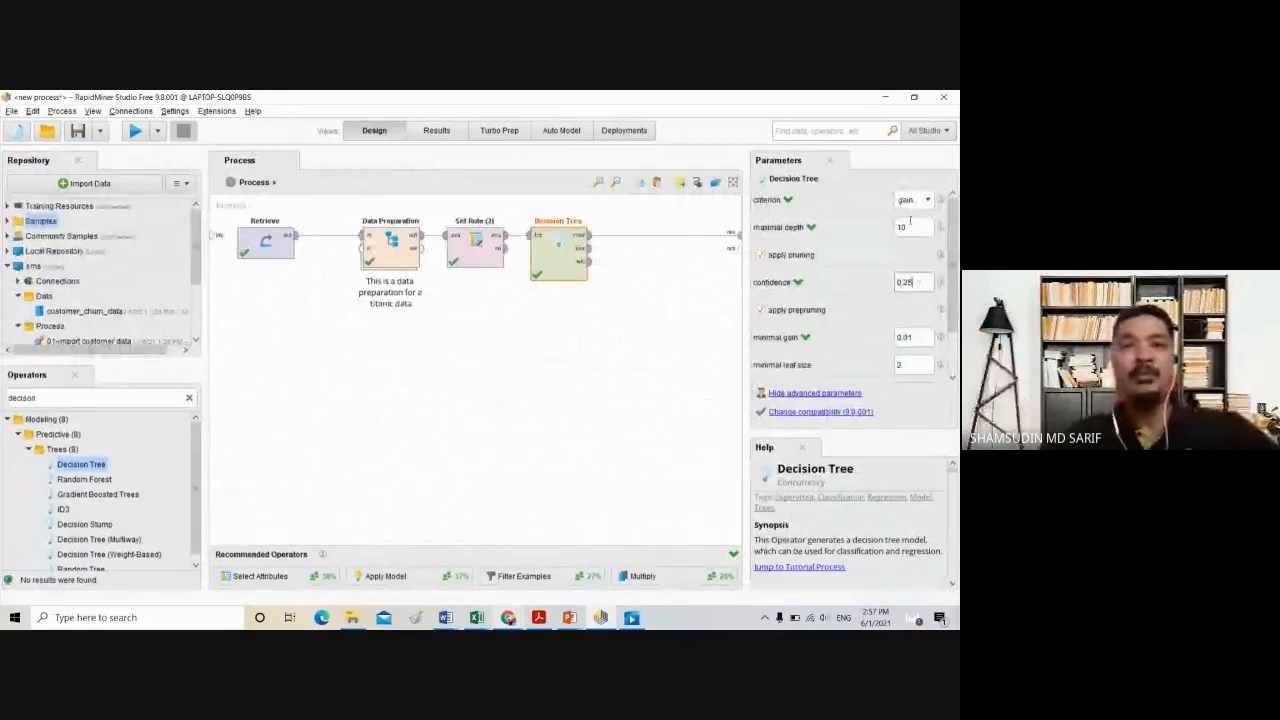
drag(915, 227, 896, 231)
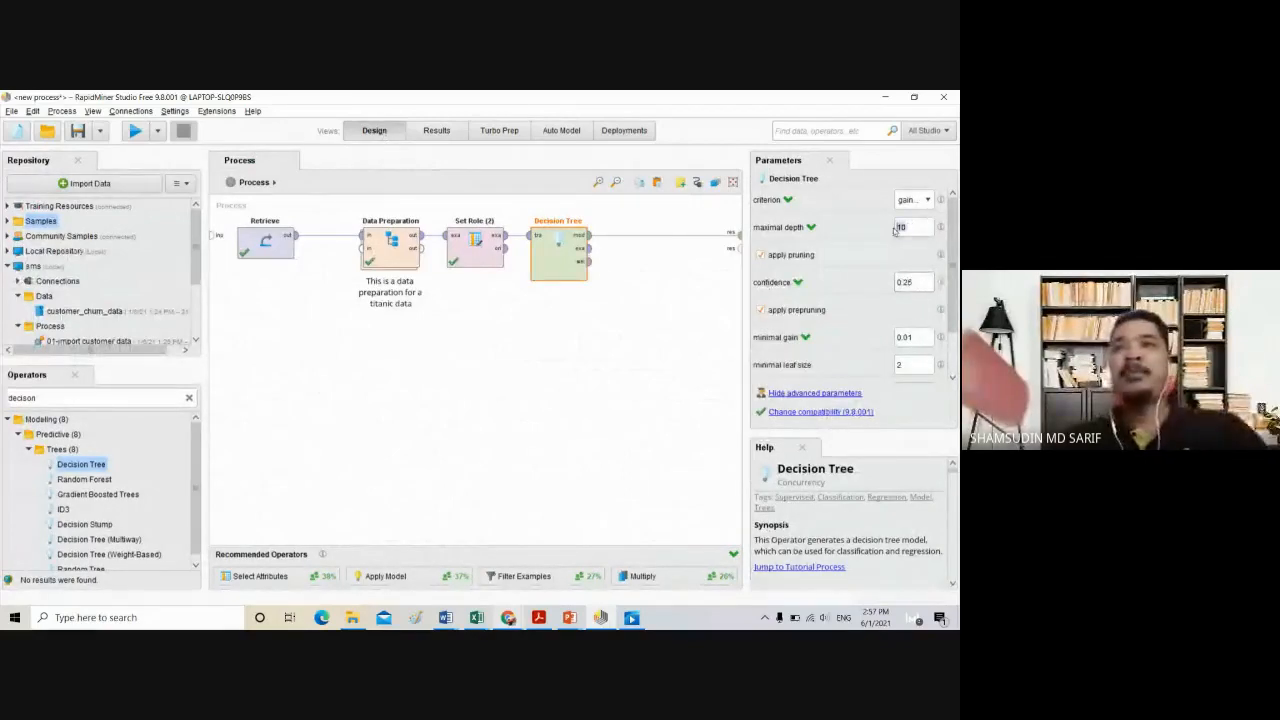
key(BackSpace)
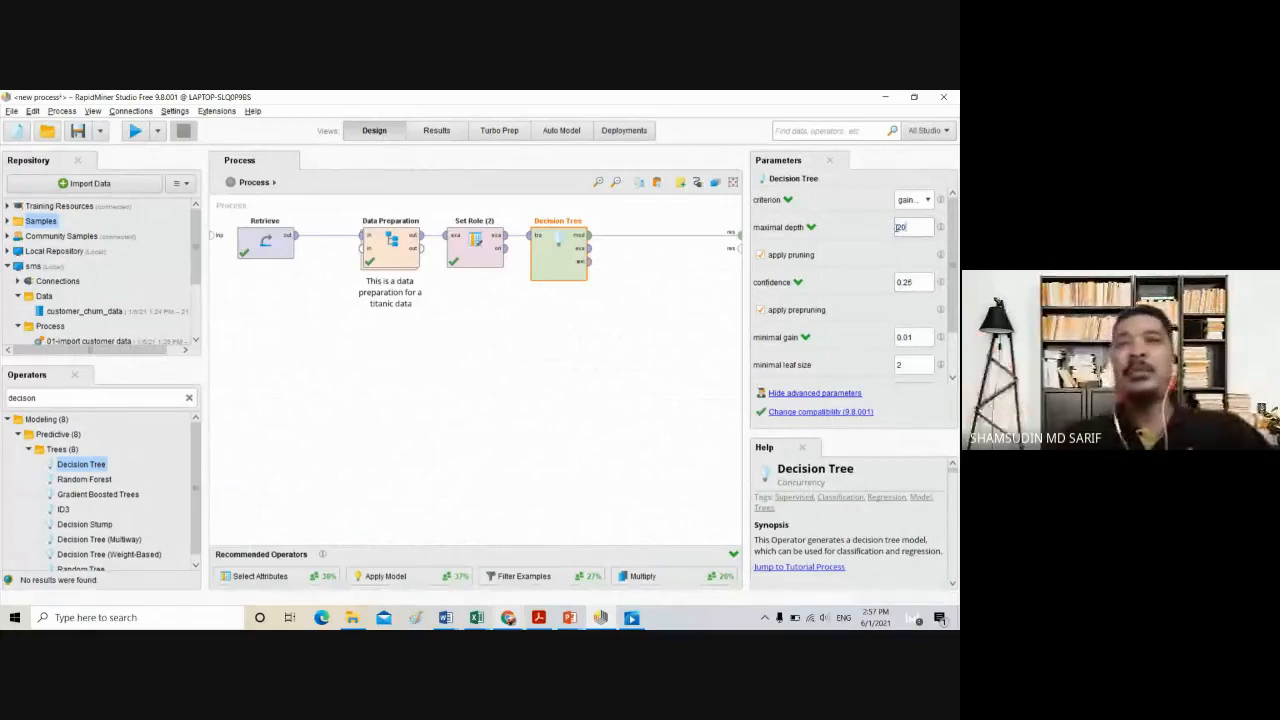
text(10)
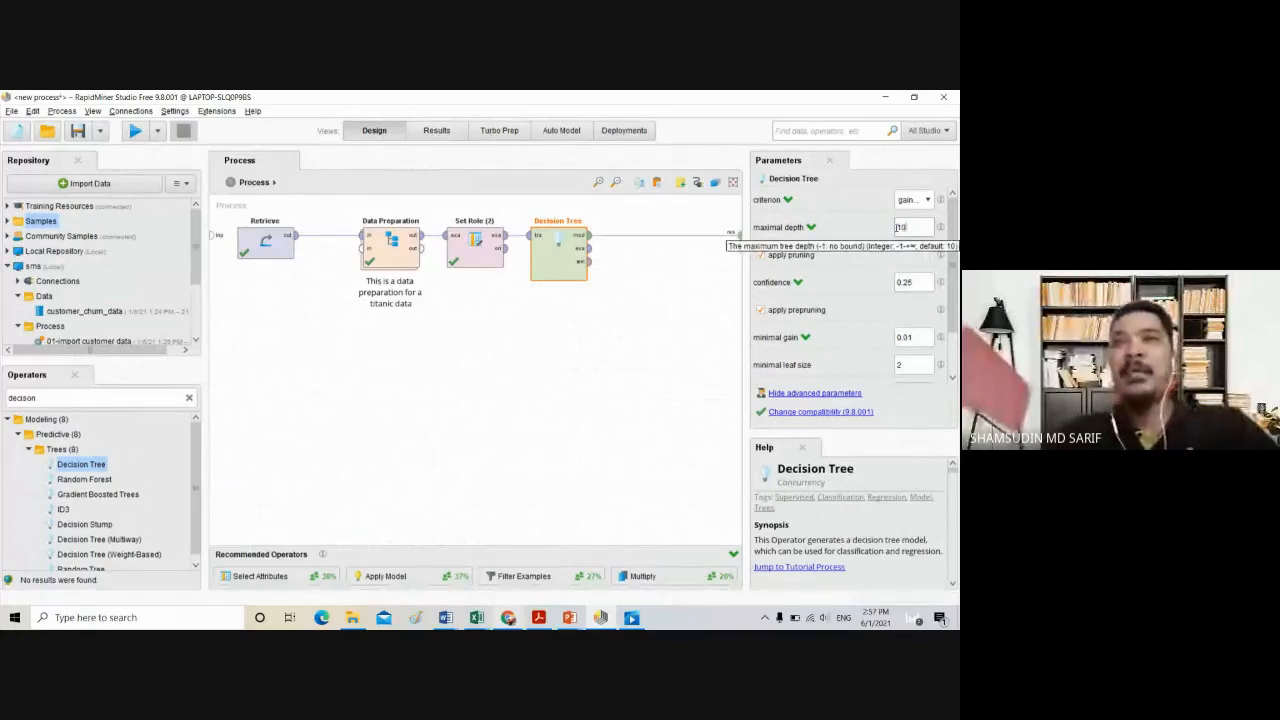
scroll(880, 324, down, 2)
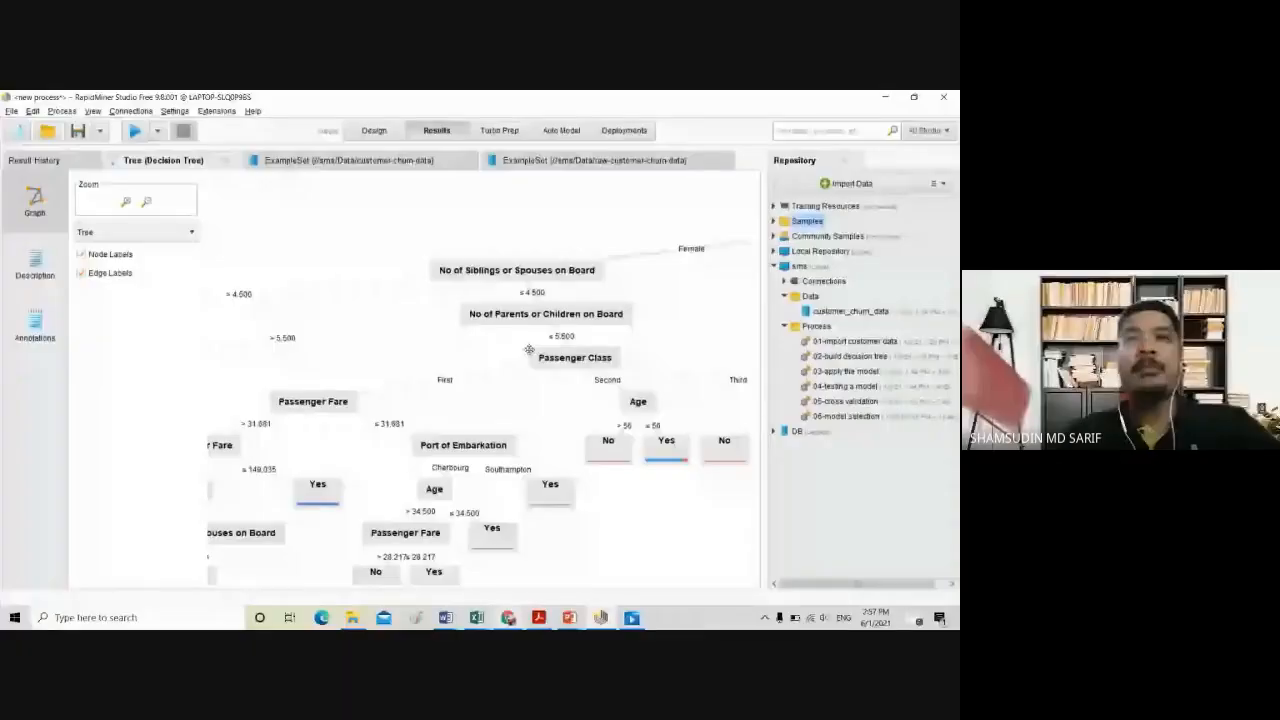
Examine the Female and Male branches of the retrained tree, read its text description, and return to the graph
scroll(423, 349, down, 3)
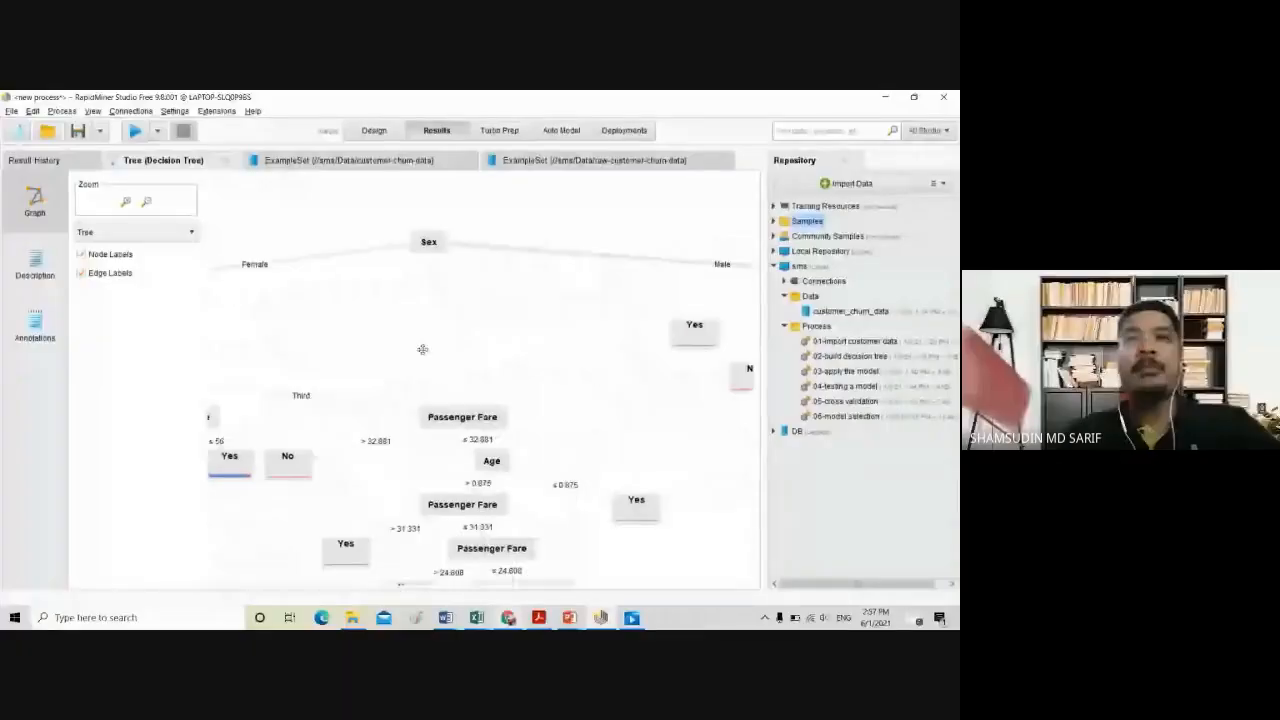
scroll(336, 343, up, 3)
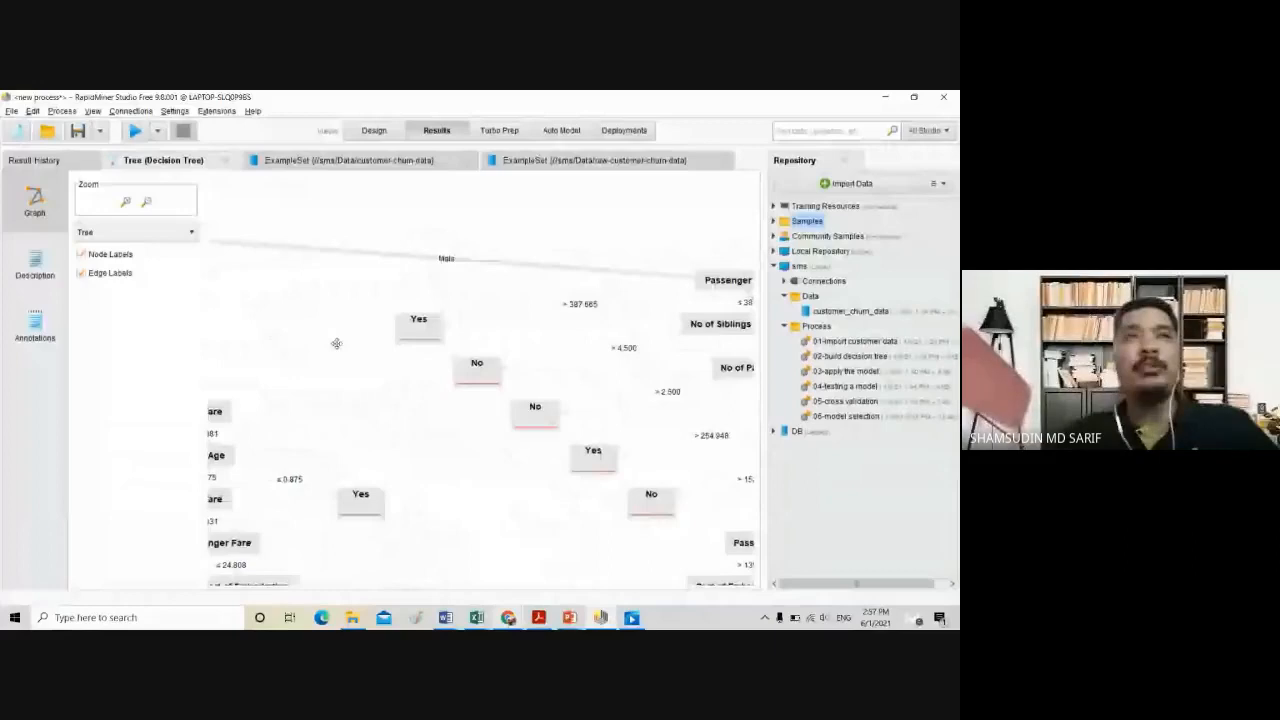
drag(336, 343, 283, 347)
drag(648, 373, 487, 353)
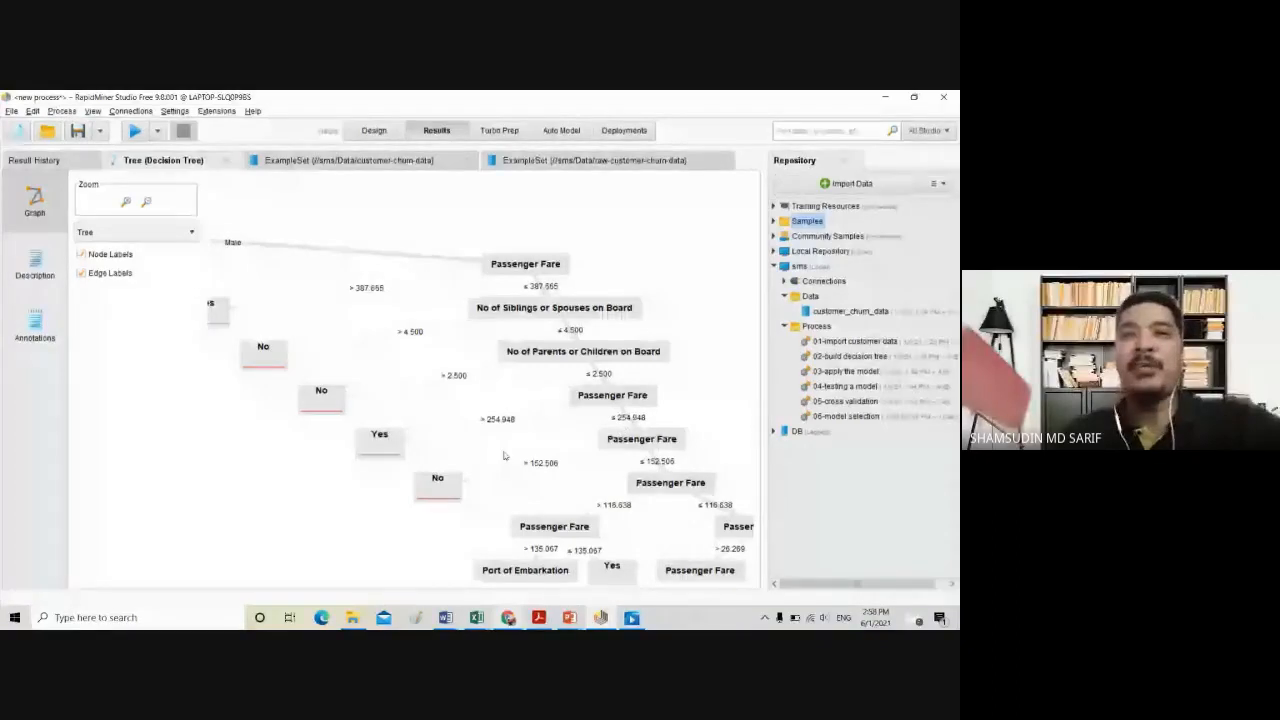
drag(464, 473, 552, 392)
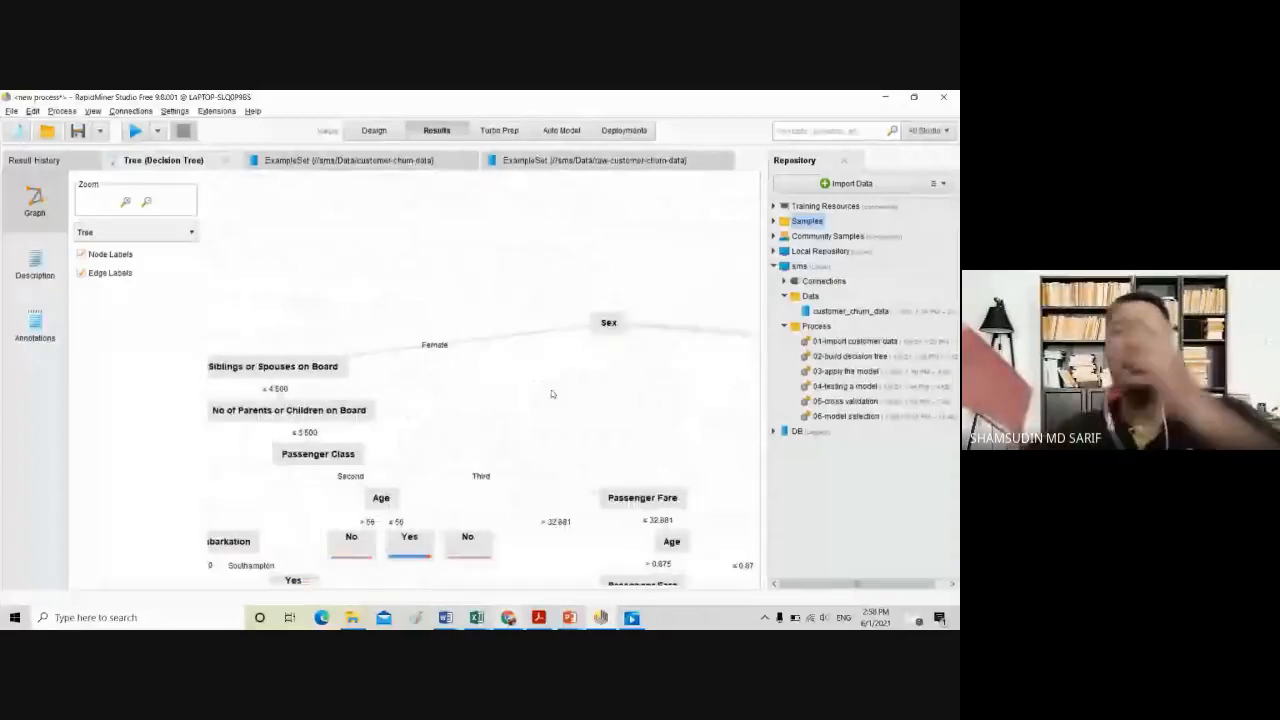
click(45, 268)
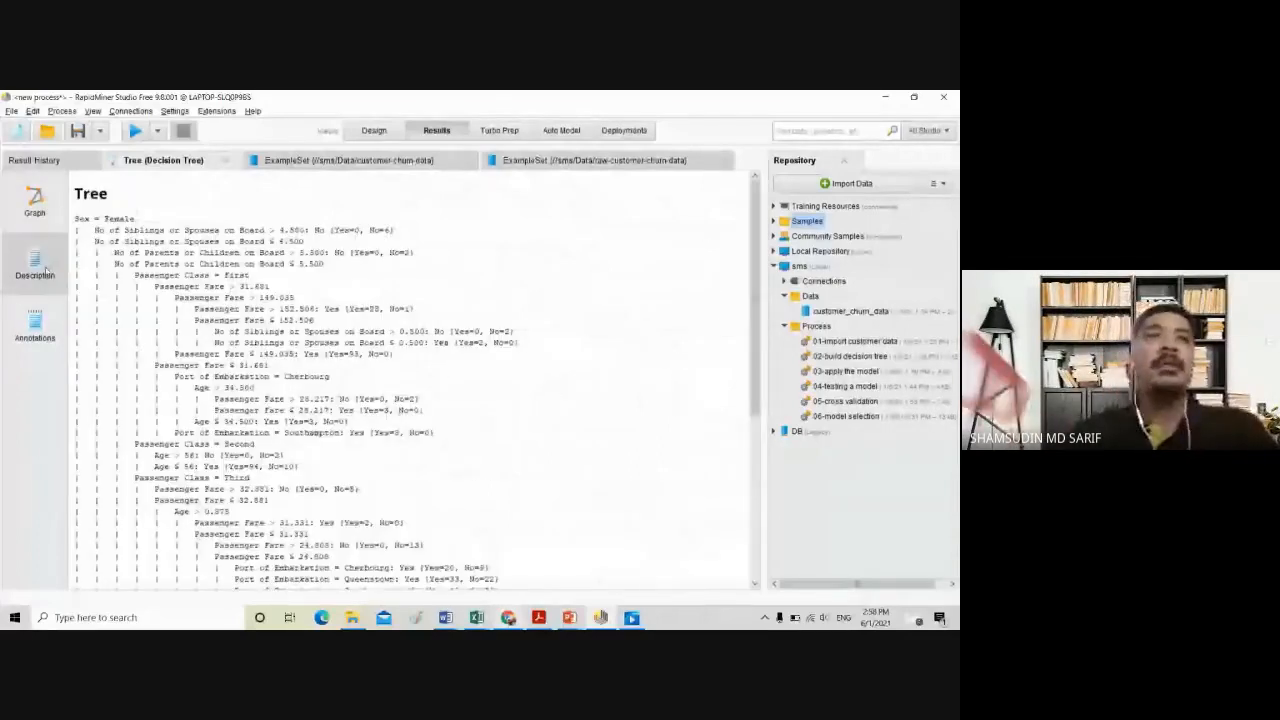
click(34, 218)
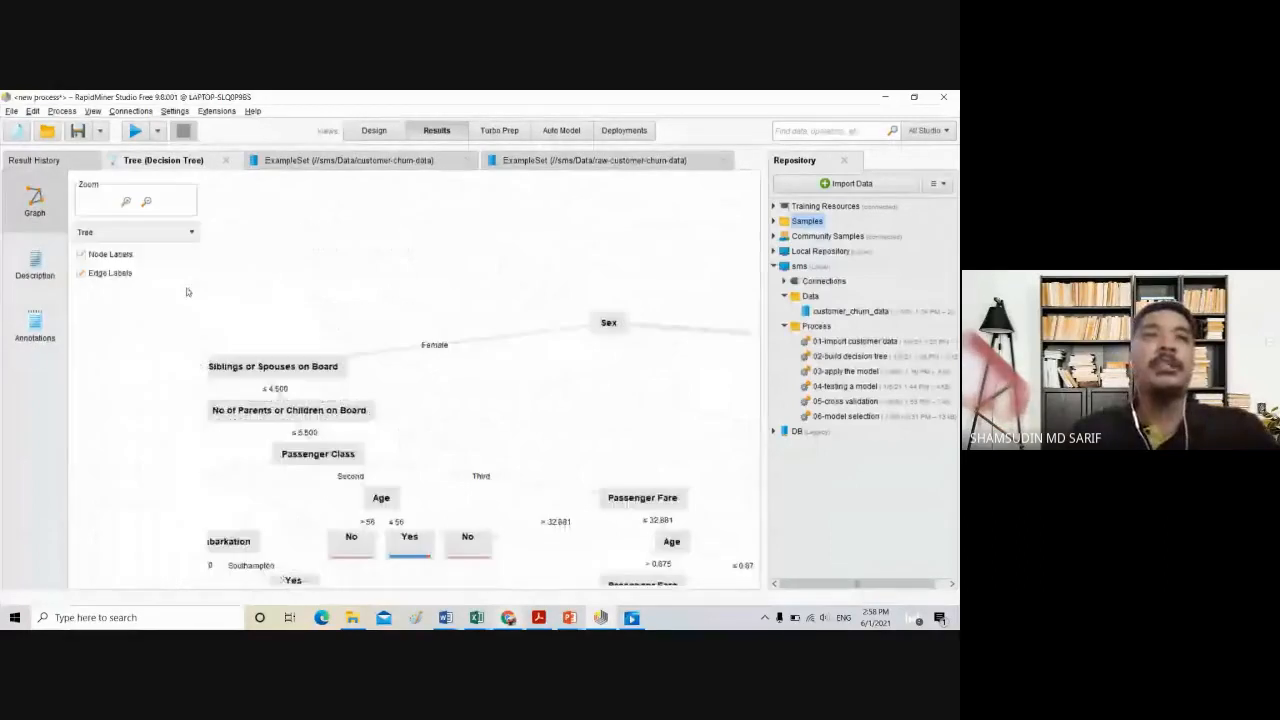
Preview the decision tree graph in the Tree (Tight) layout and return it to the Tree layout
click(140, 232)
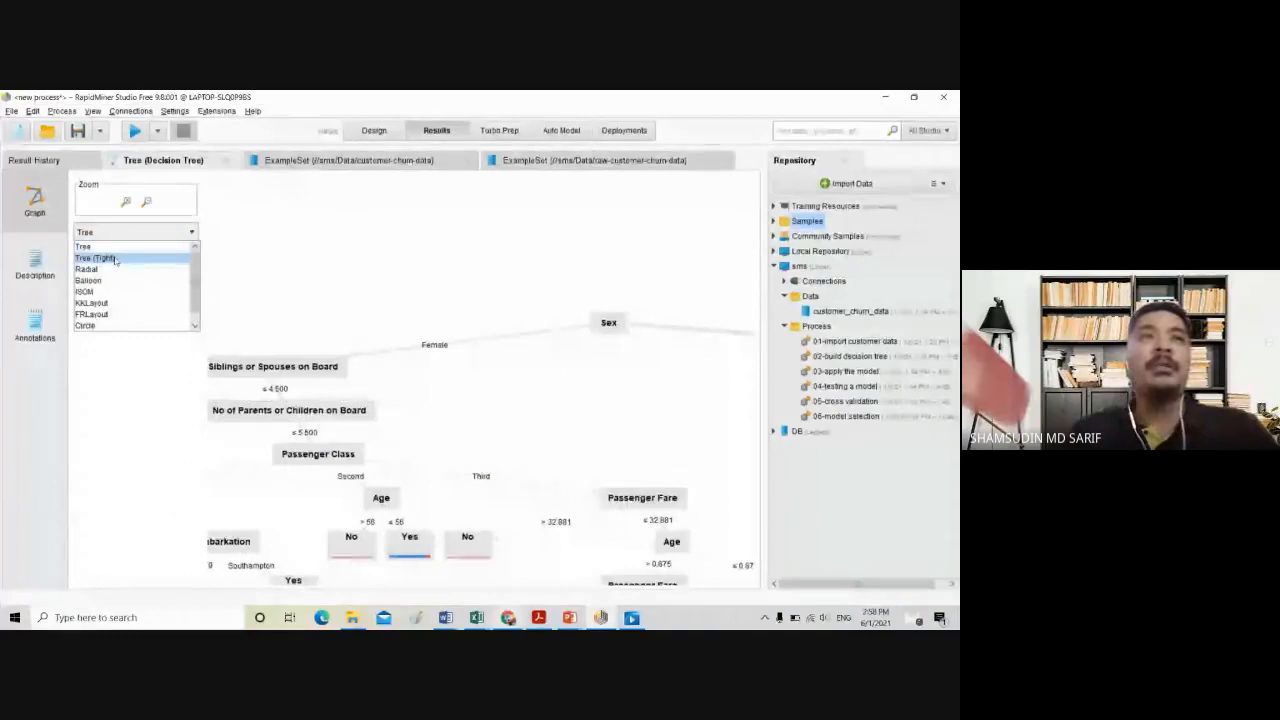
click(115, 259)
click(115, 232)
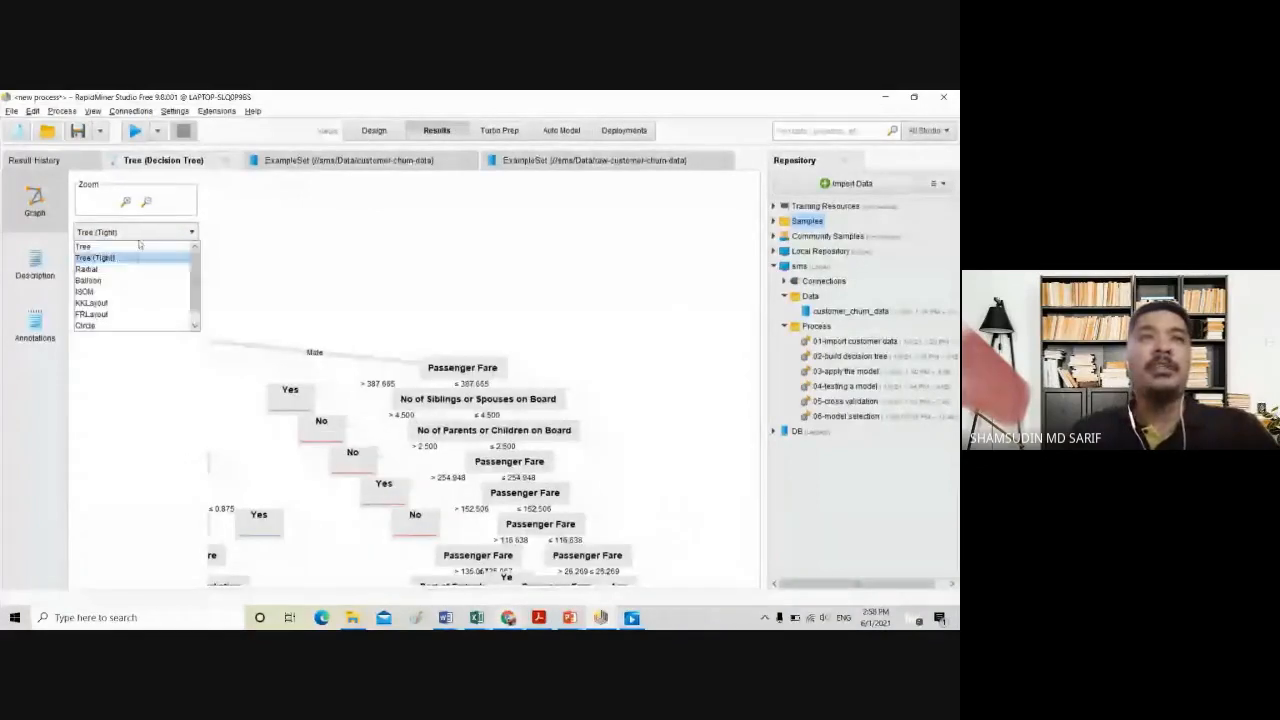
click(93, 283)
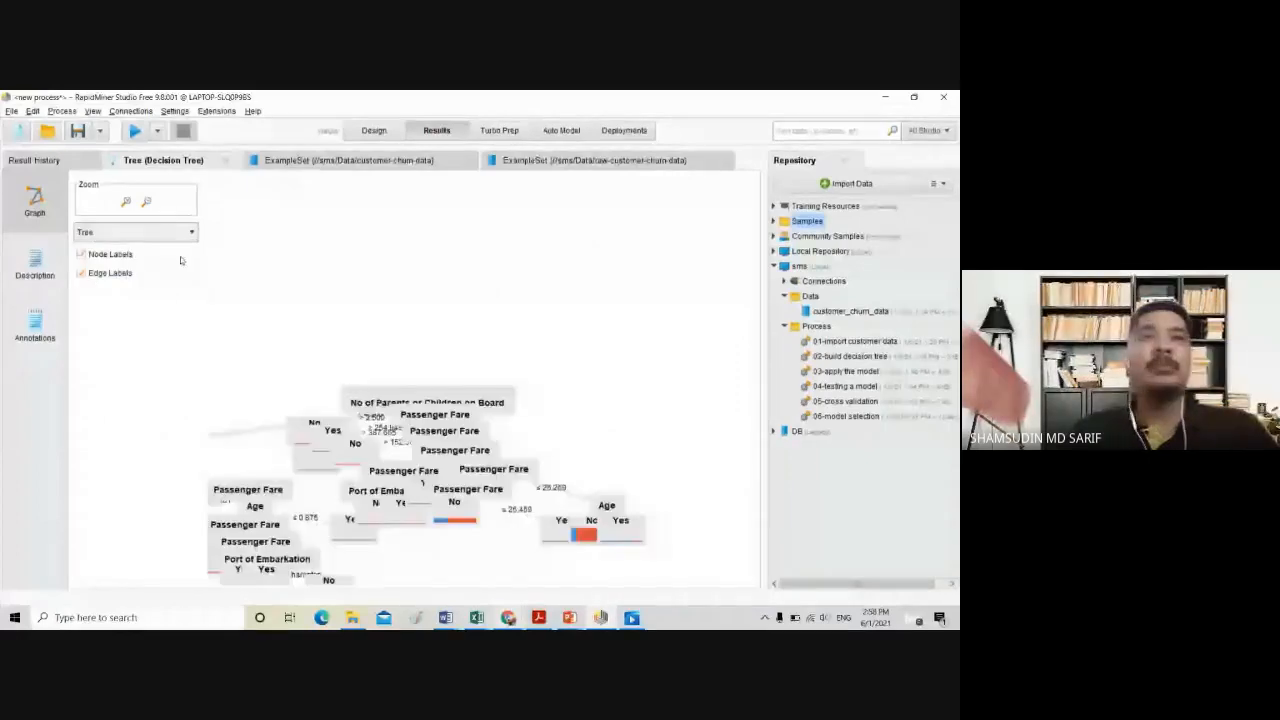
drag(180, 256, 362, 270)
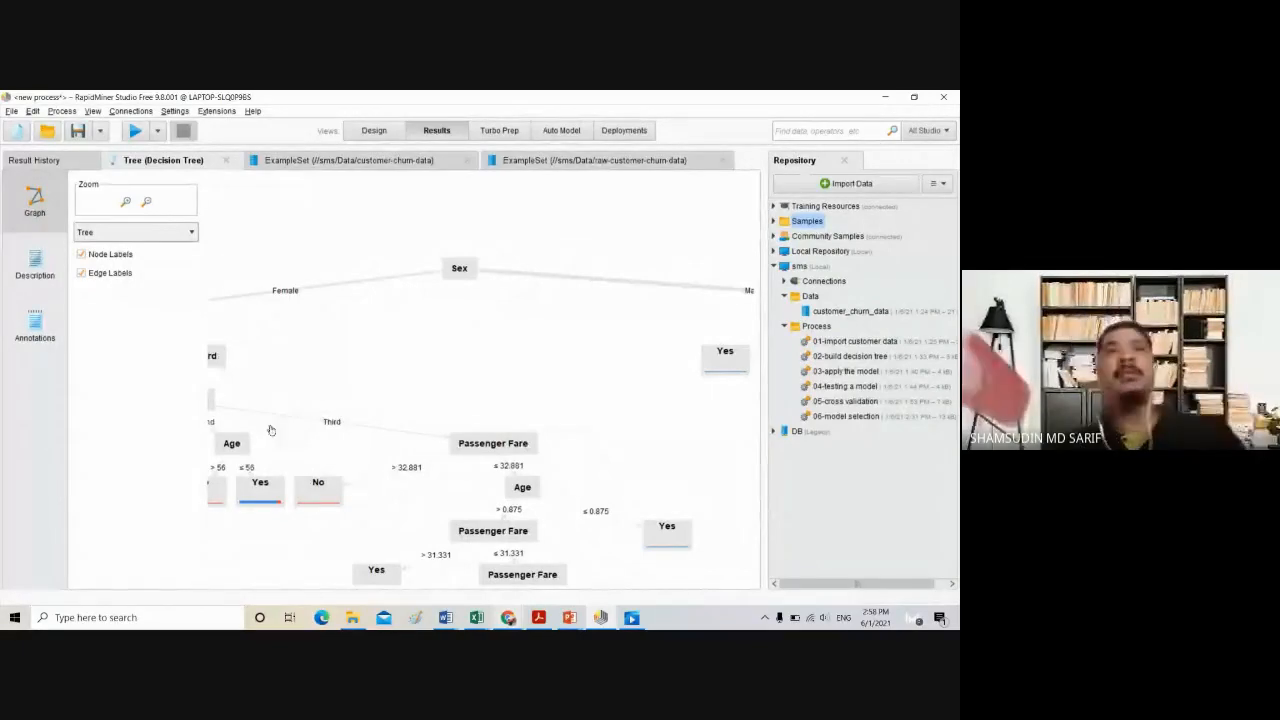
Replace the Decision Tree operator in the process with a Linear Regression operator following Set Role (2)
click(373, 130)
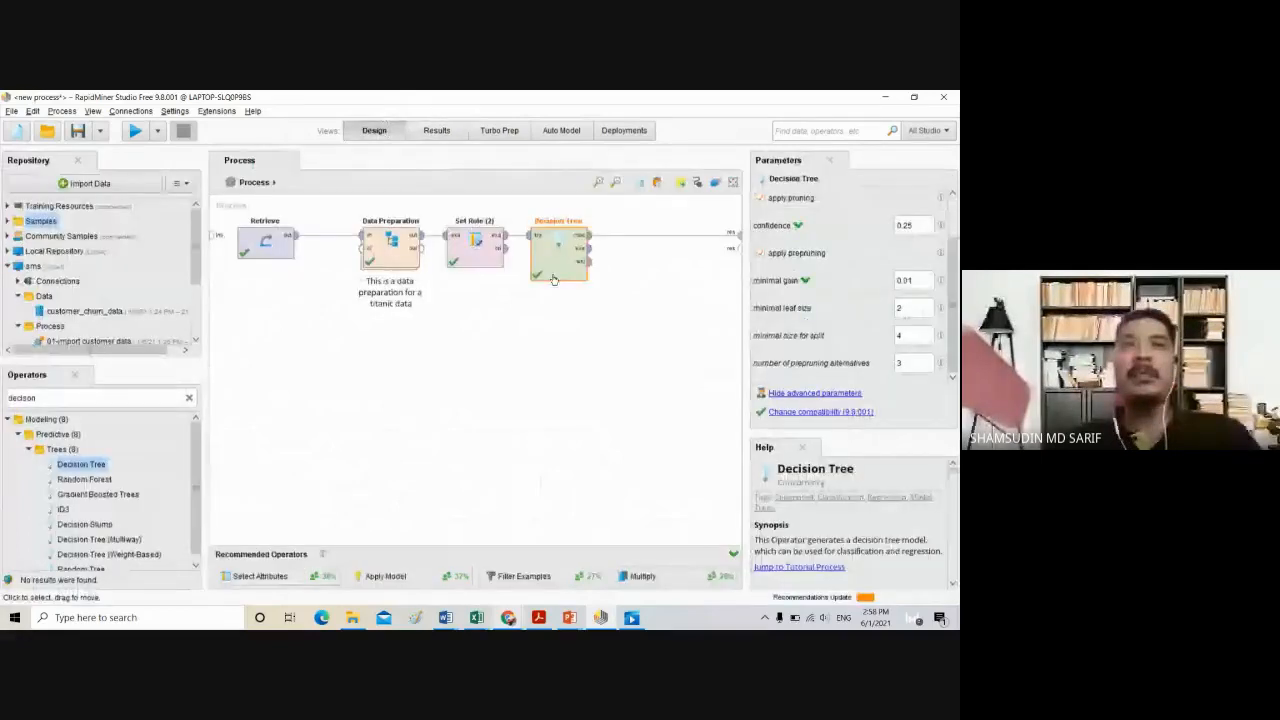
scroll(863, 282, up, 2)
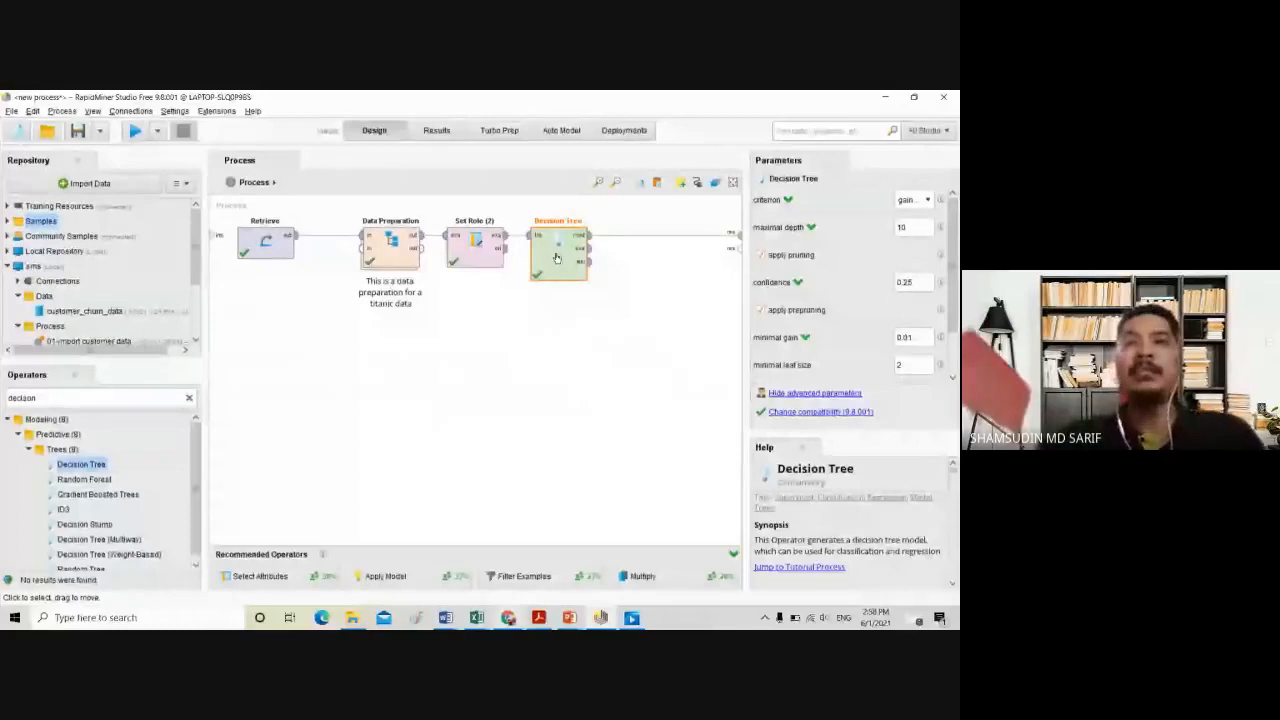
key(Delete)
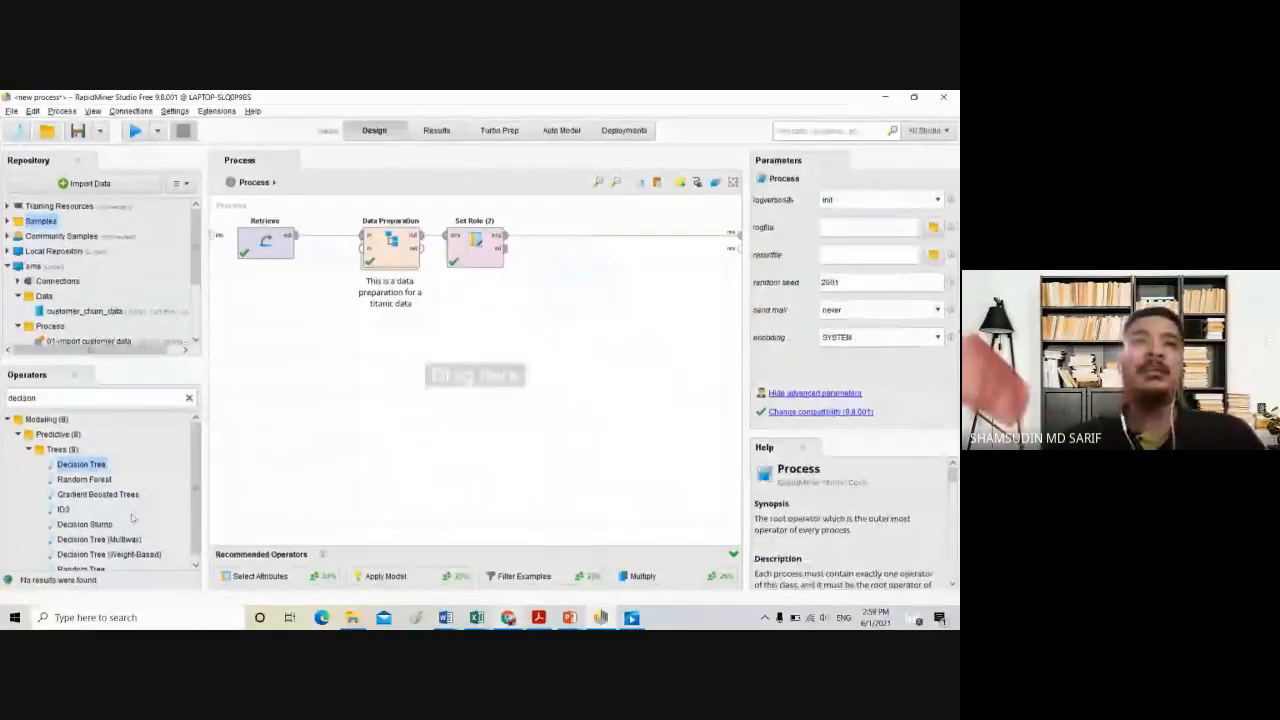
click(46, 396)
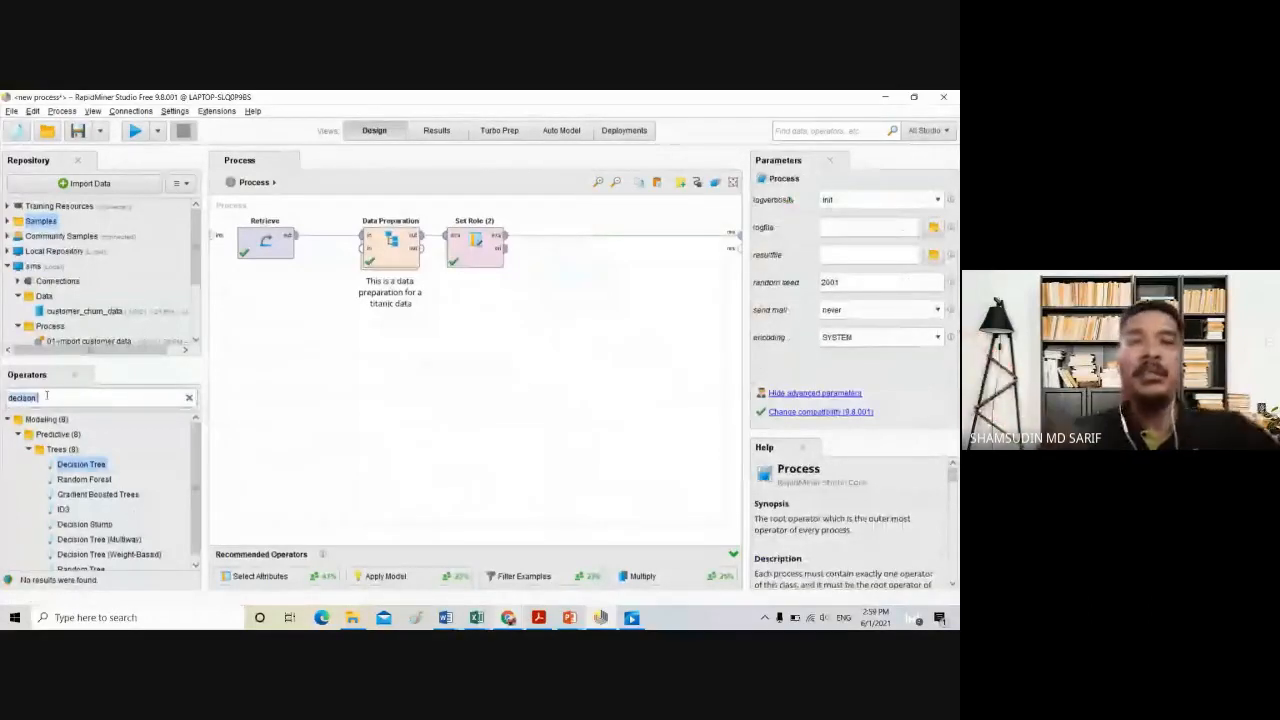
text(tree)
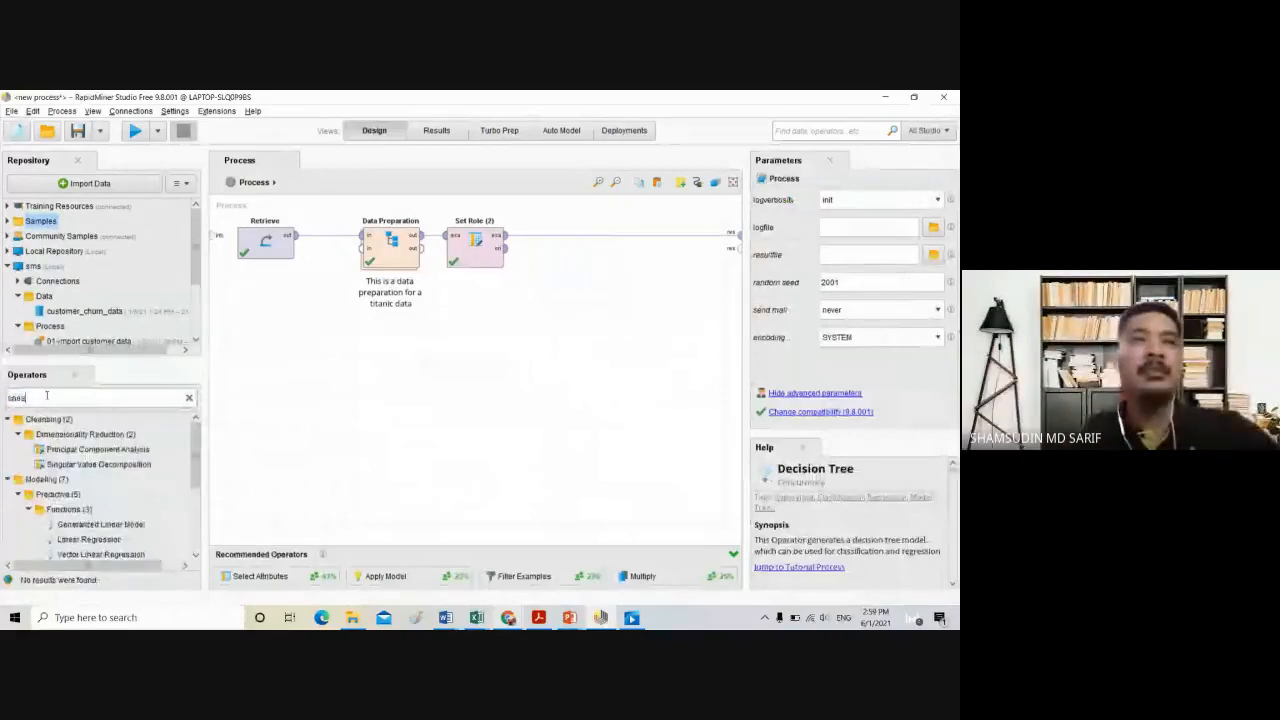
text(r re)
drag(89, 539, 555, 240)
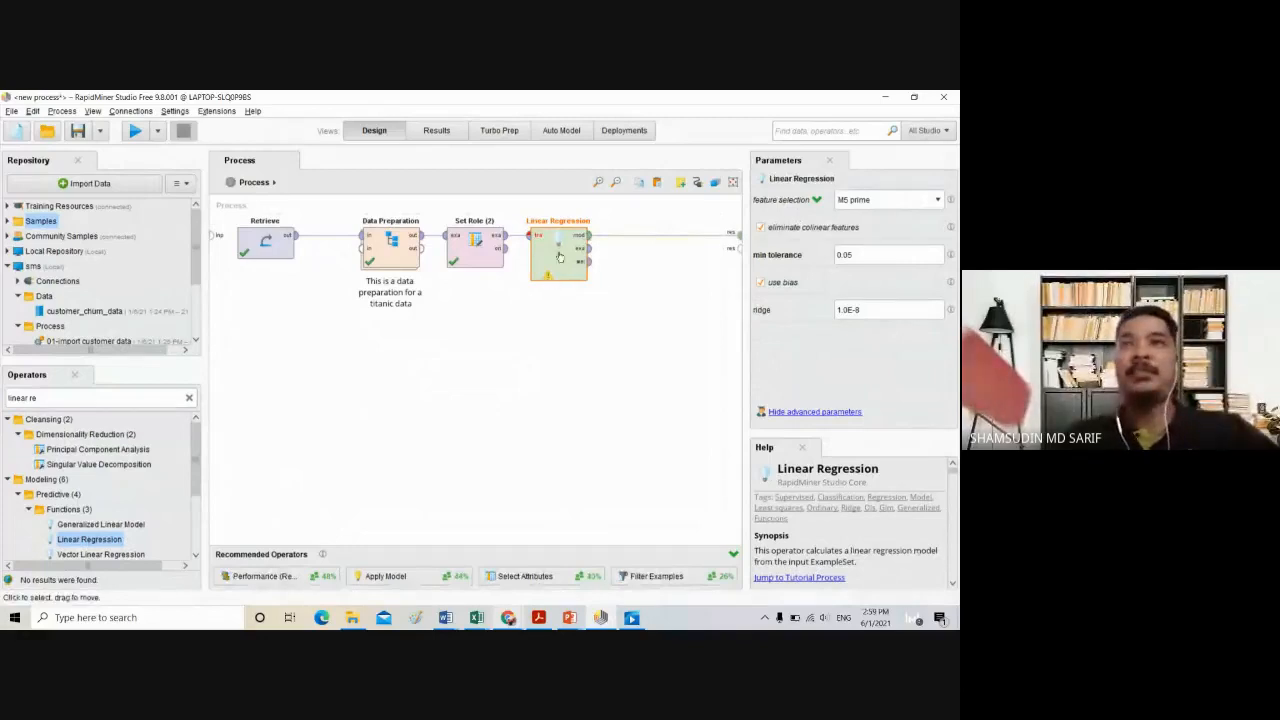
Apply the suggested fix that inserts Nominal to Numerical before Linear Regression, and run the process
click(547, 278)
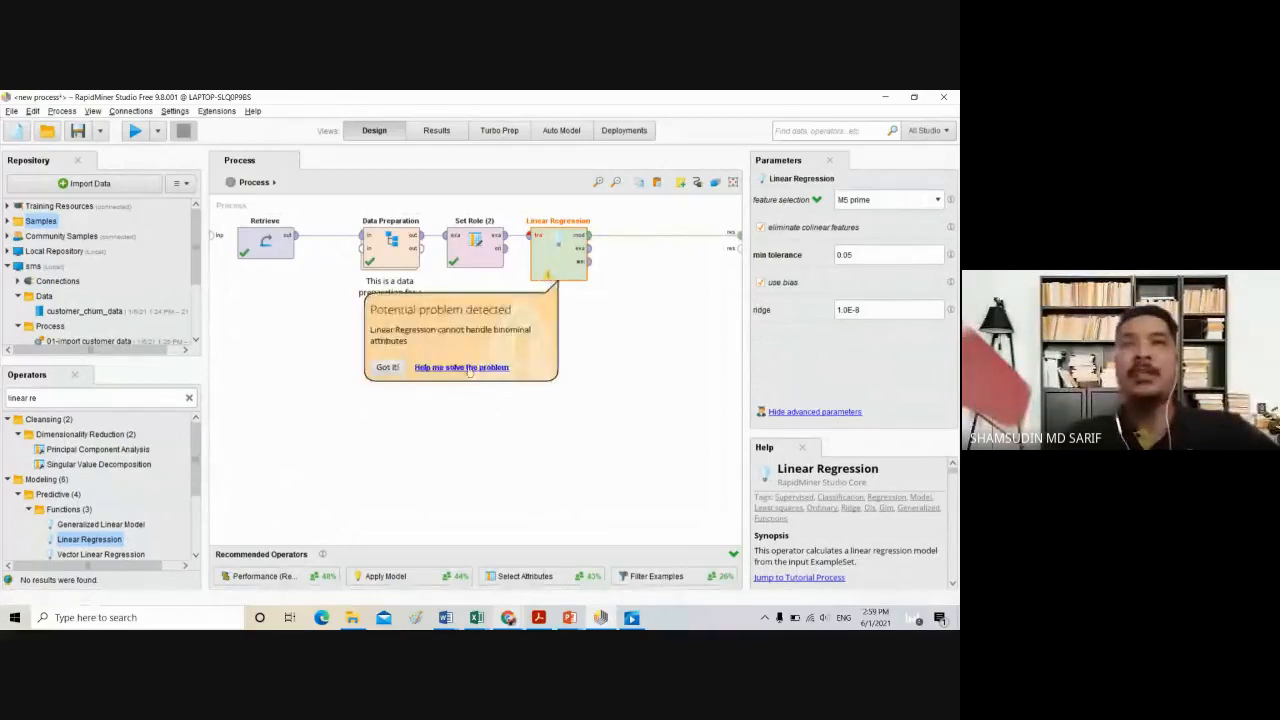
click(467, 367)
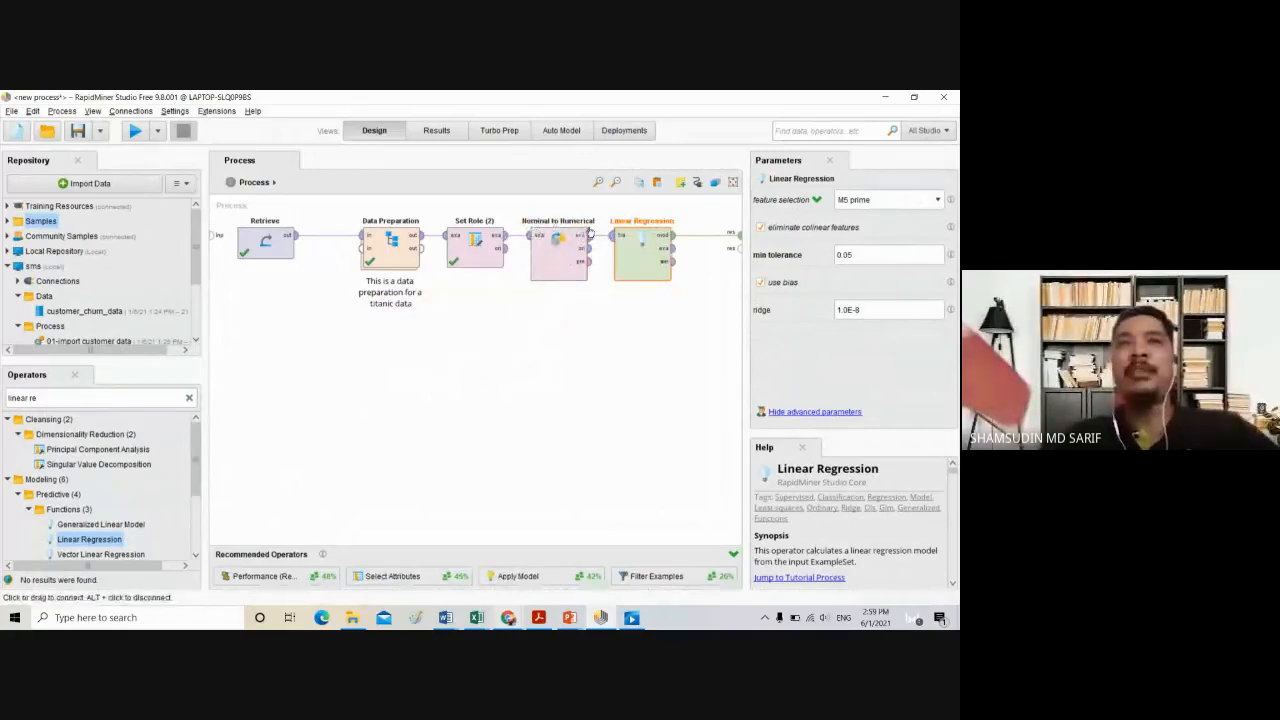
mouse_move(590, 232)
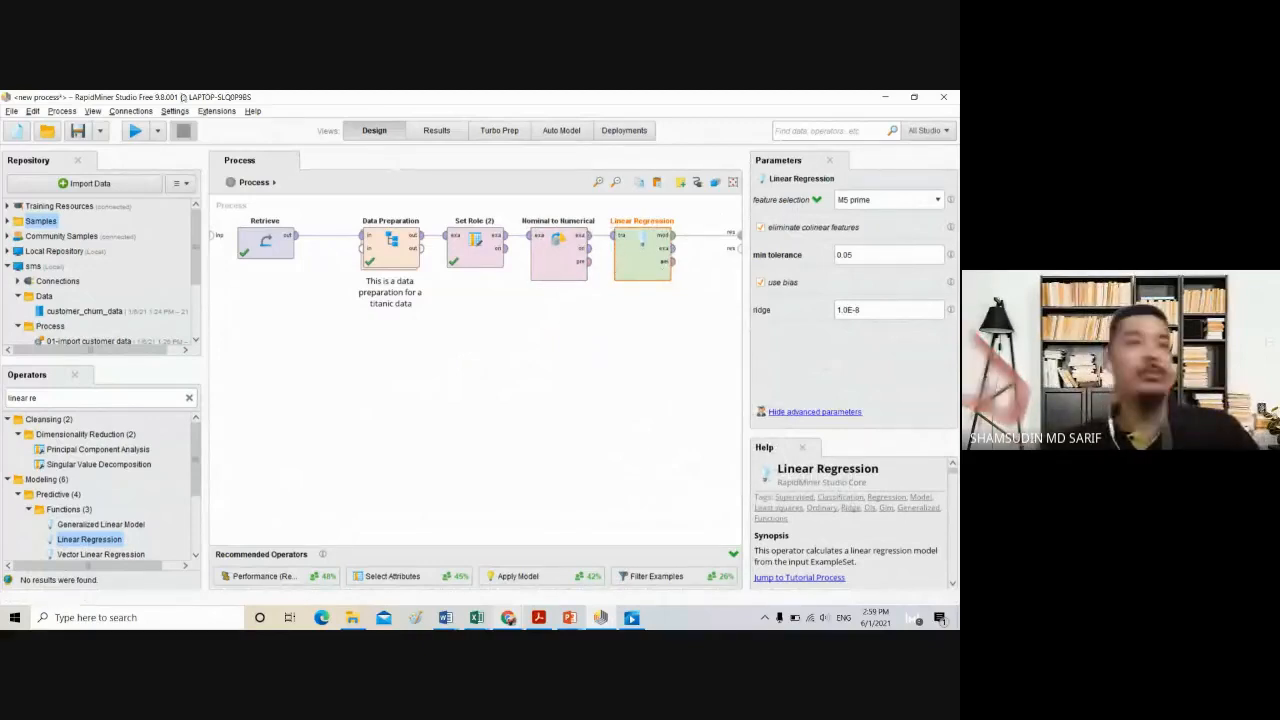
click(135, 131)
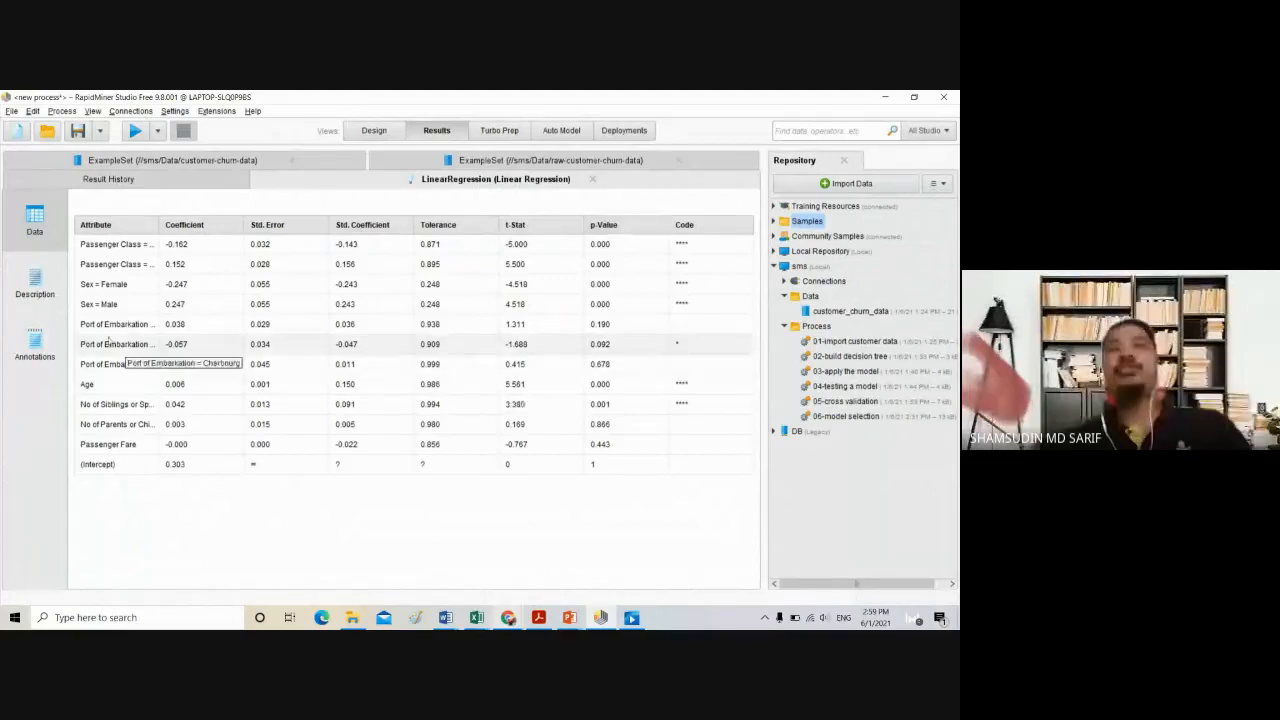
Examine the linear regression coefficient table with full attribute names, read the model's text description, and return to the table
drag(157, 224, 200, 224)
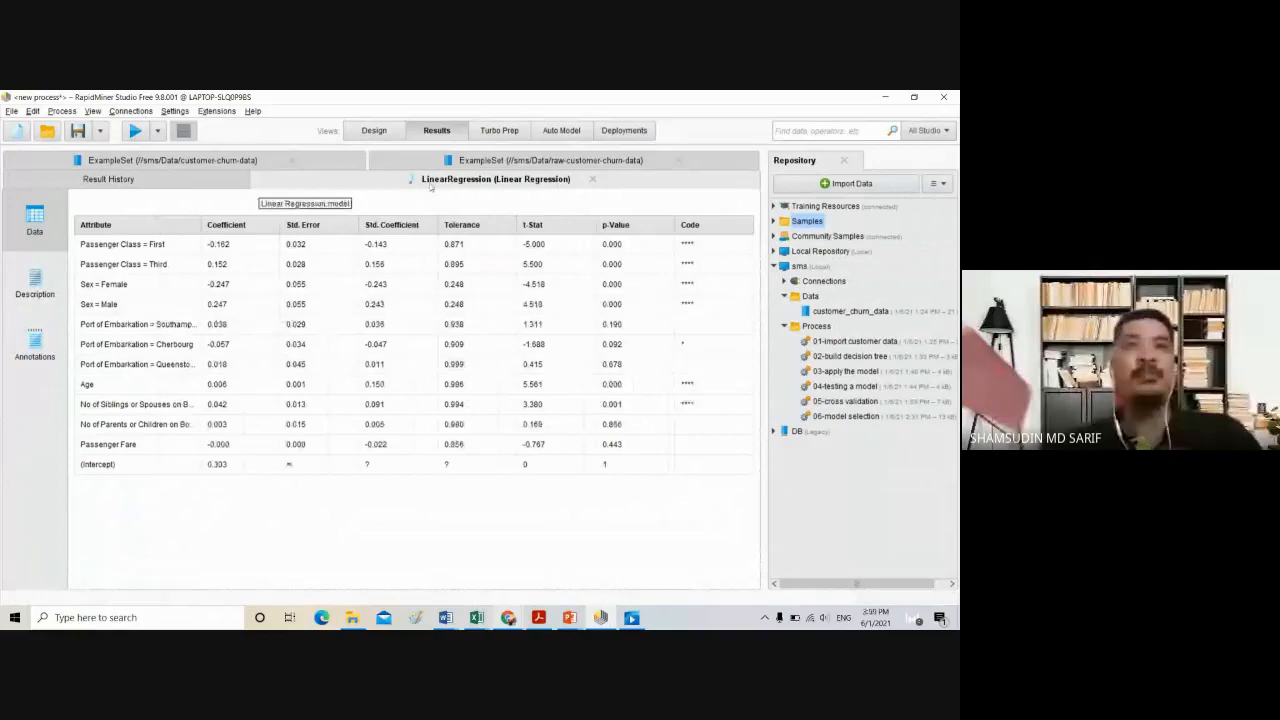
click(35, 284)
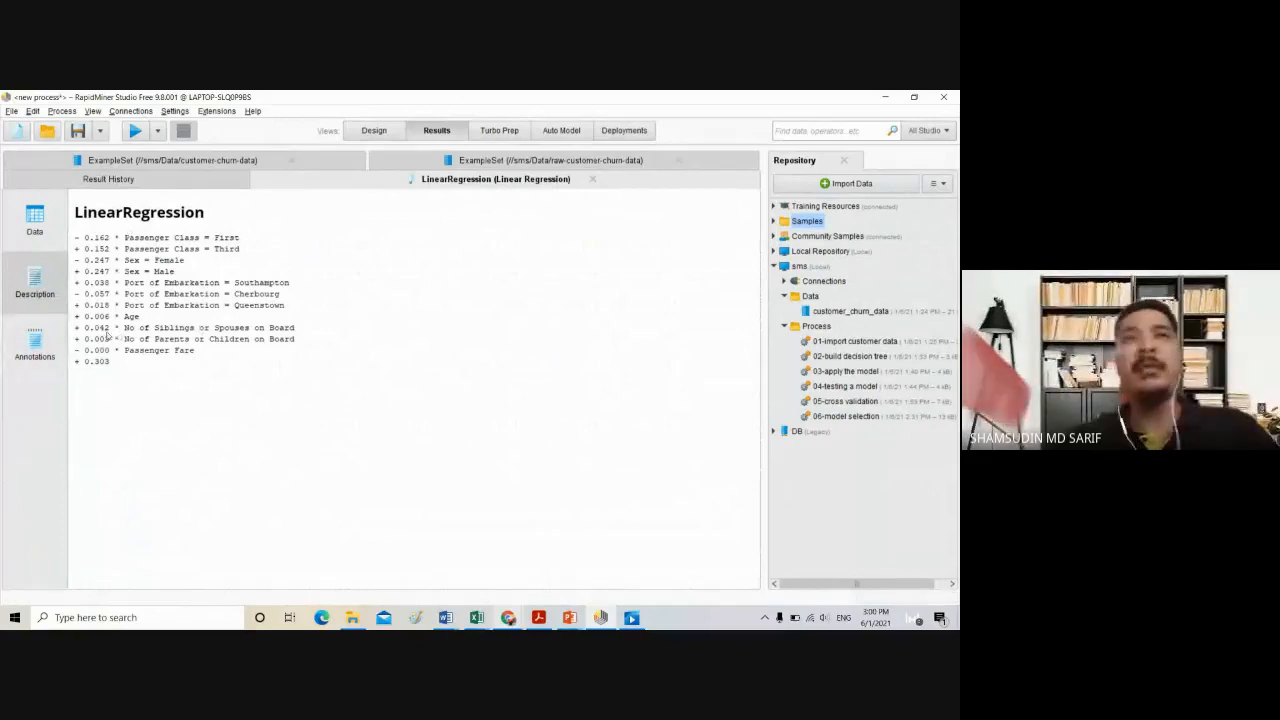
click(10, 228)
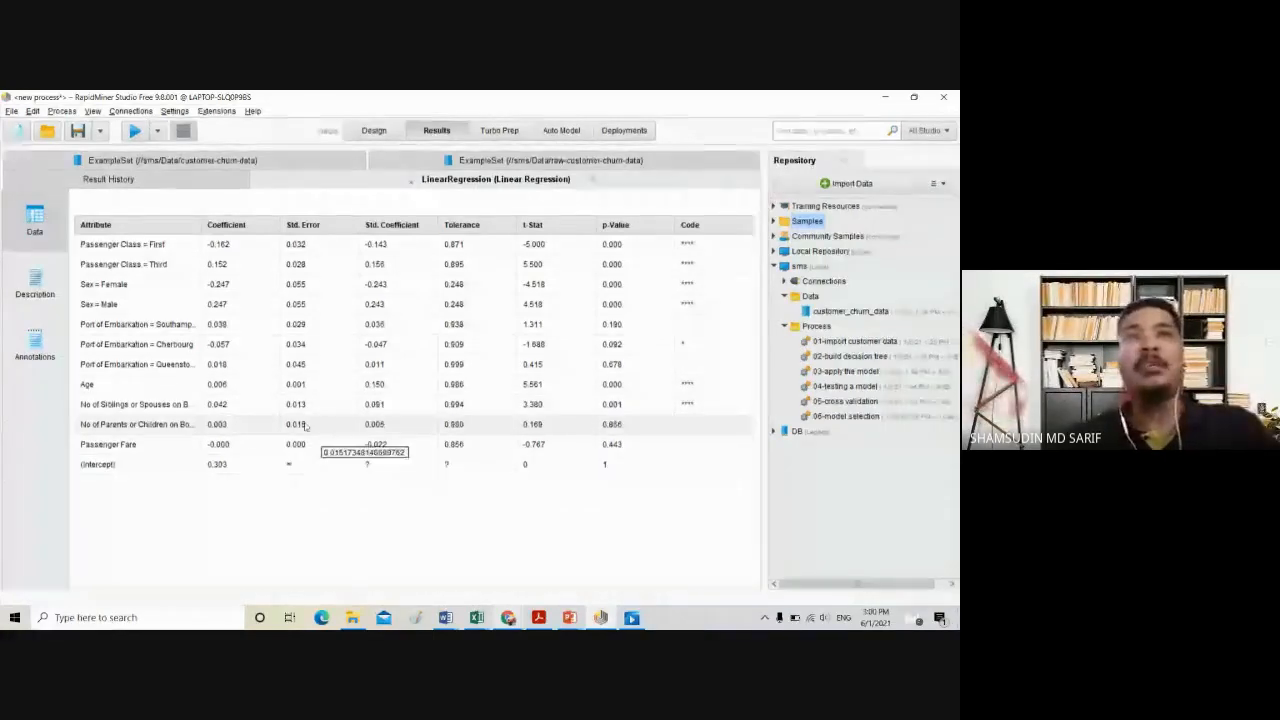
Delete the Nominal to Numerical and Linear Regression operators from the process
click(374, 131)
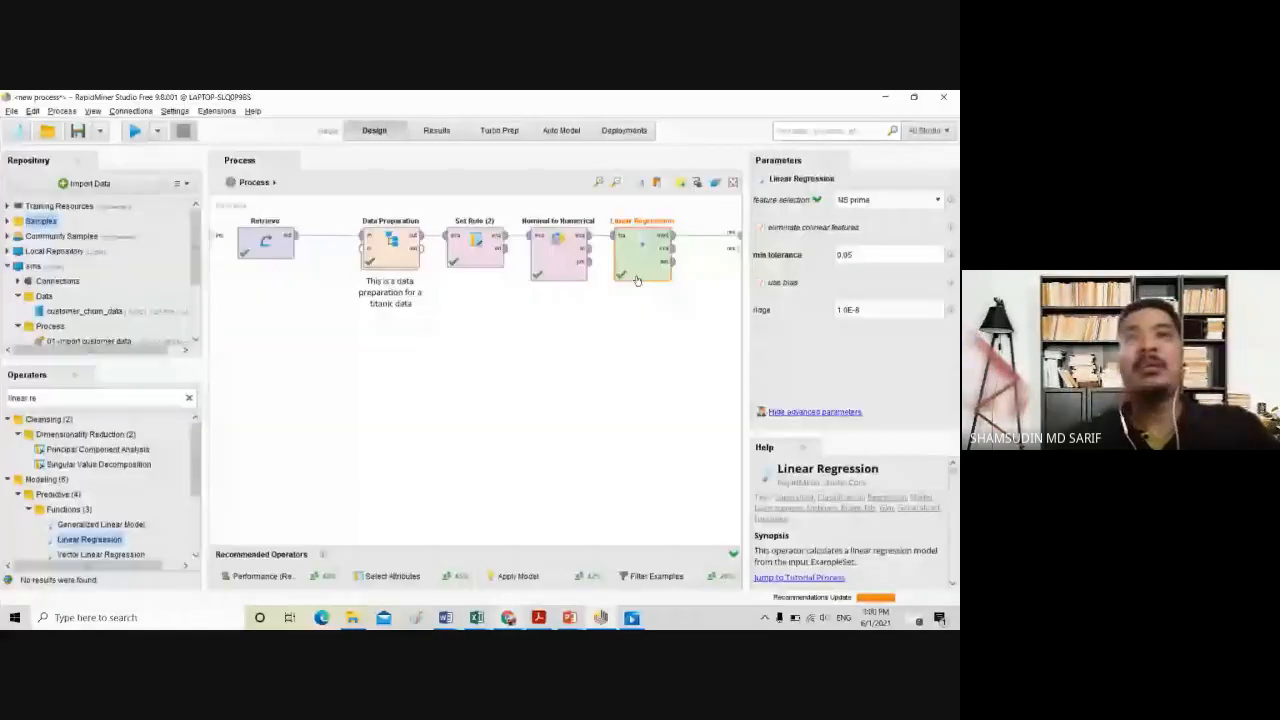
click(644, 346)
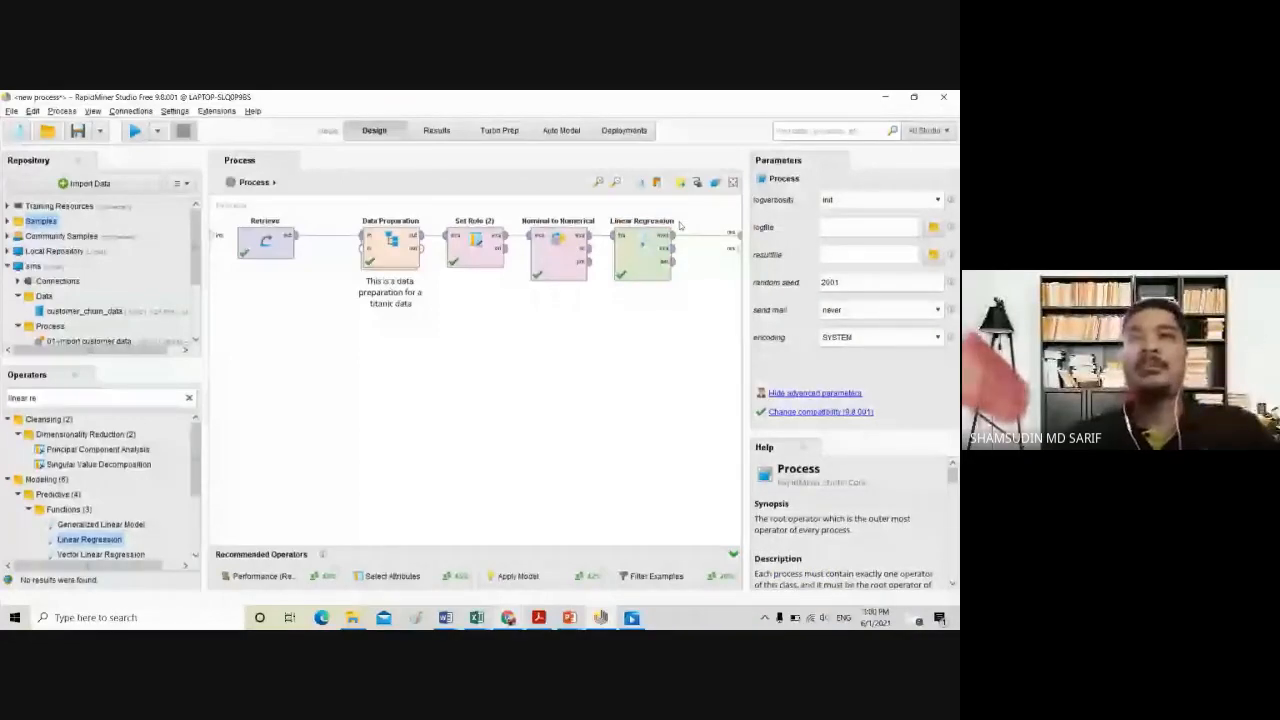
drag(699, 298, 520, 216)
key(Delete)
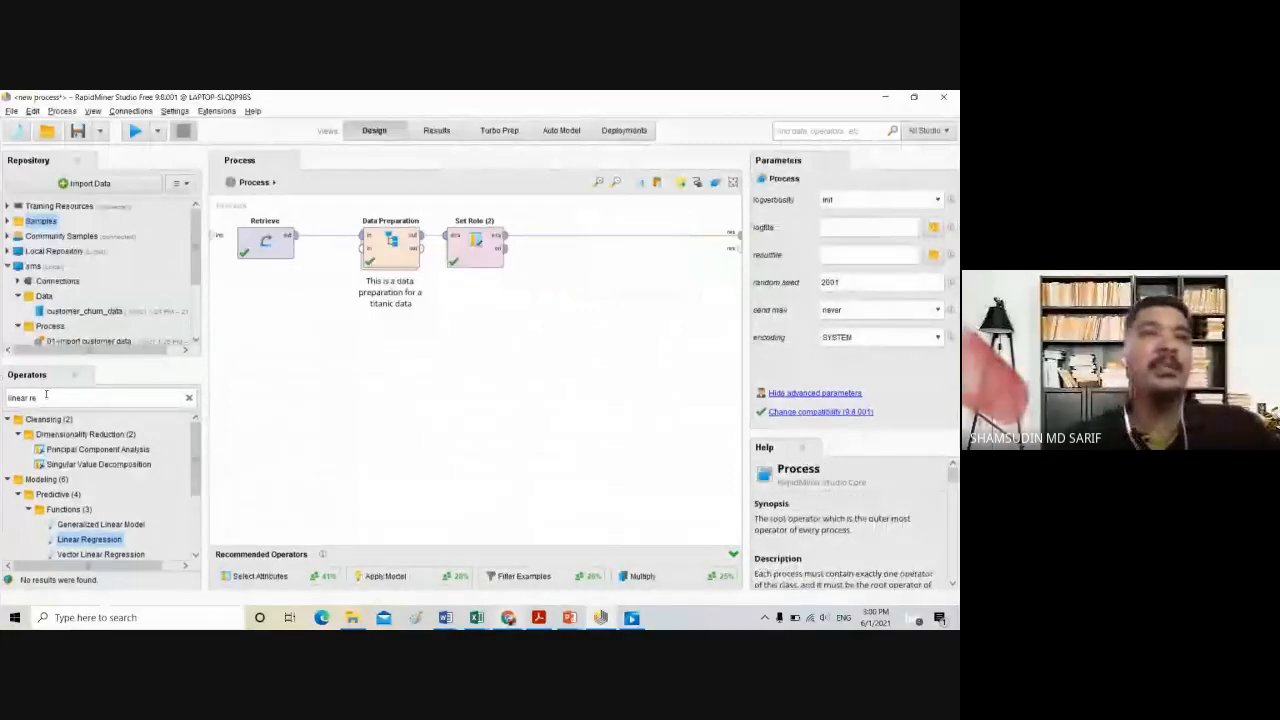
Find the Random Forest operator and add it to the process after Set Role (2)
triple_click(46, 395)
text(rando)
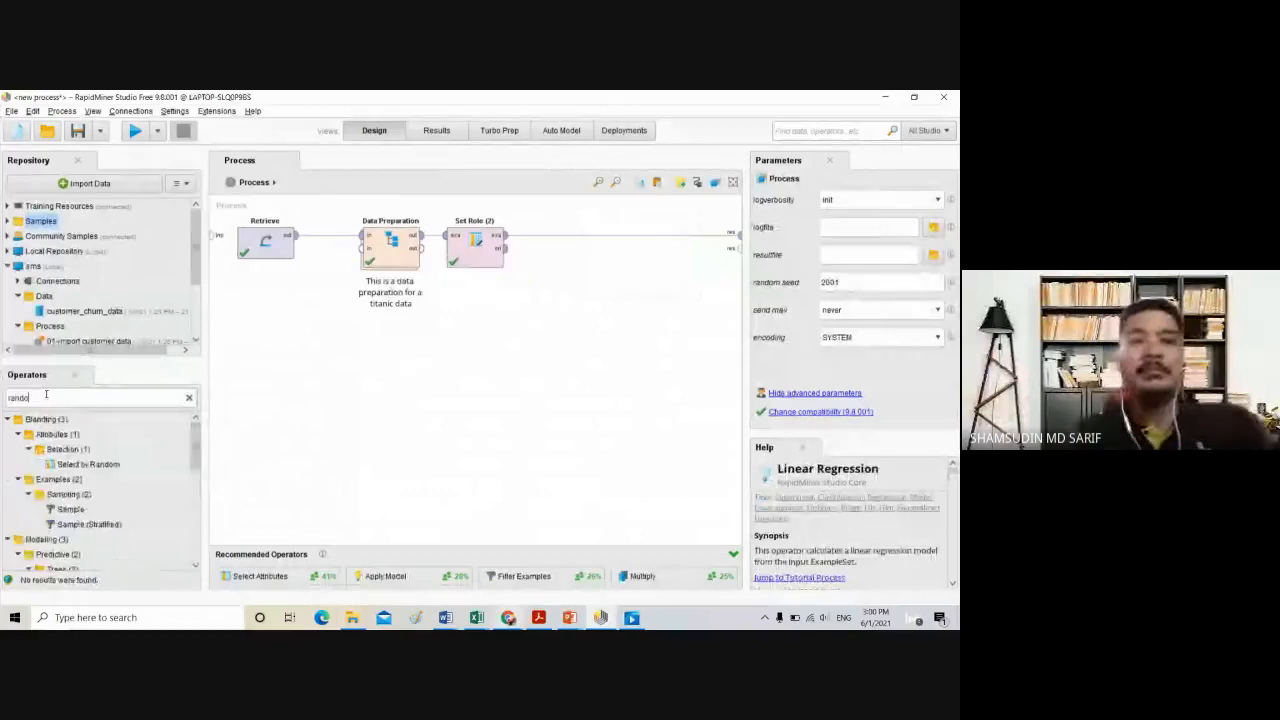
text(m fore)
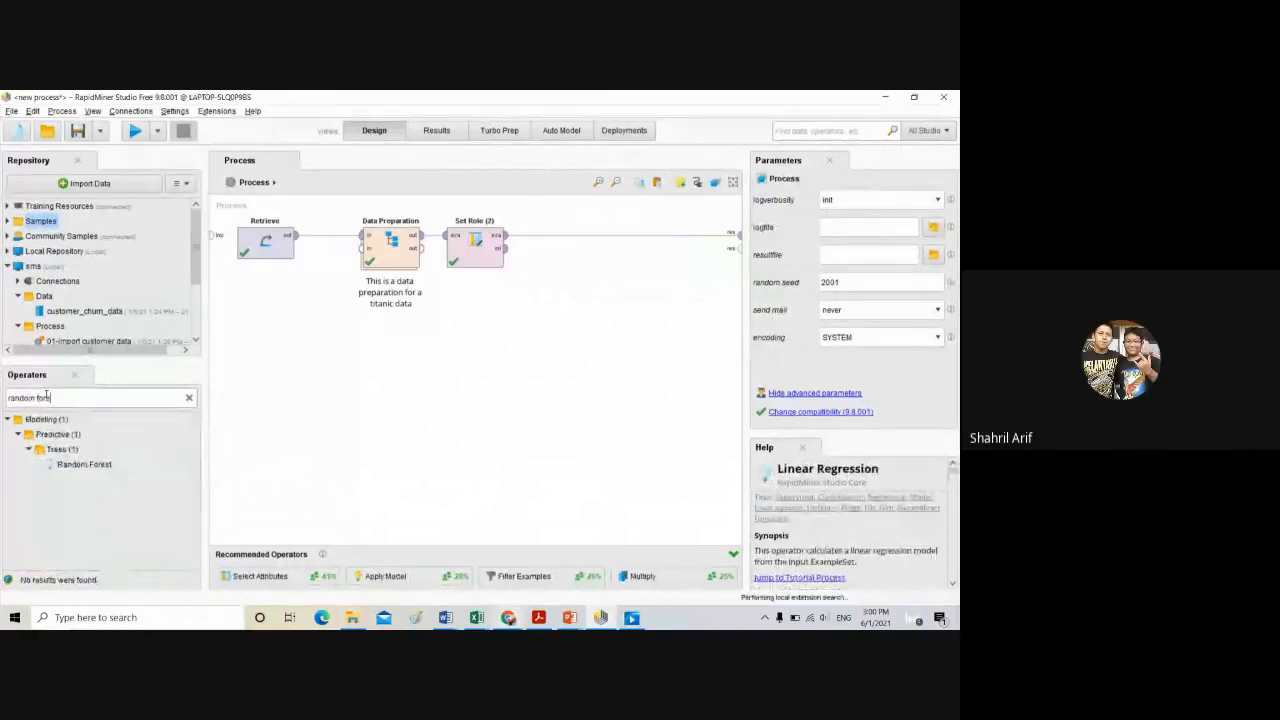
text(st)
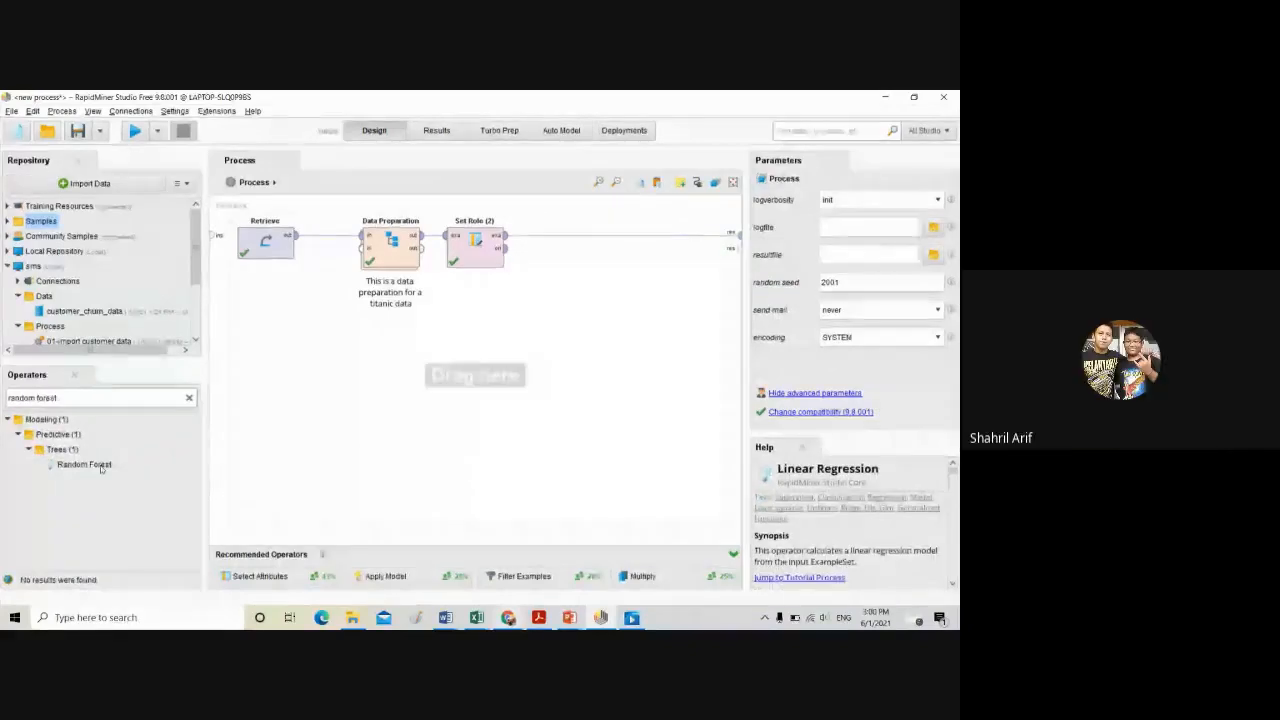
drag(100, 468, 560, 240)
click(549, 312)
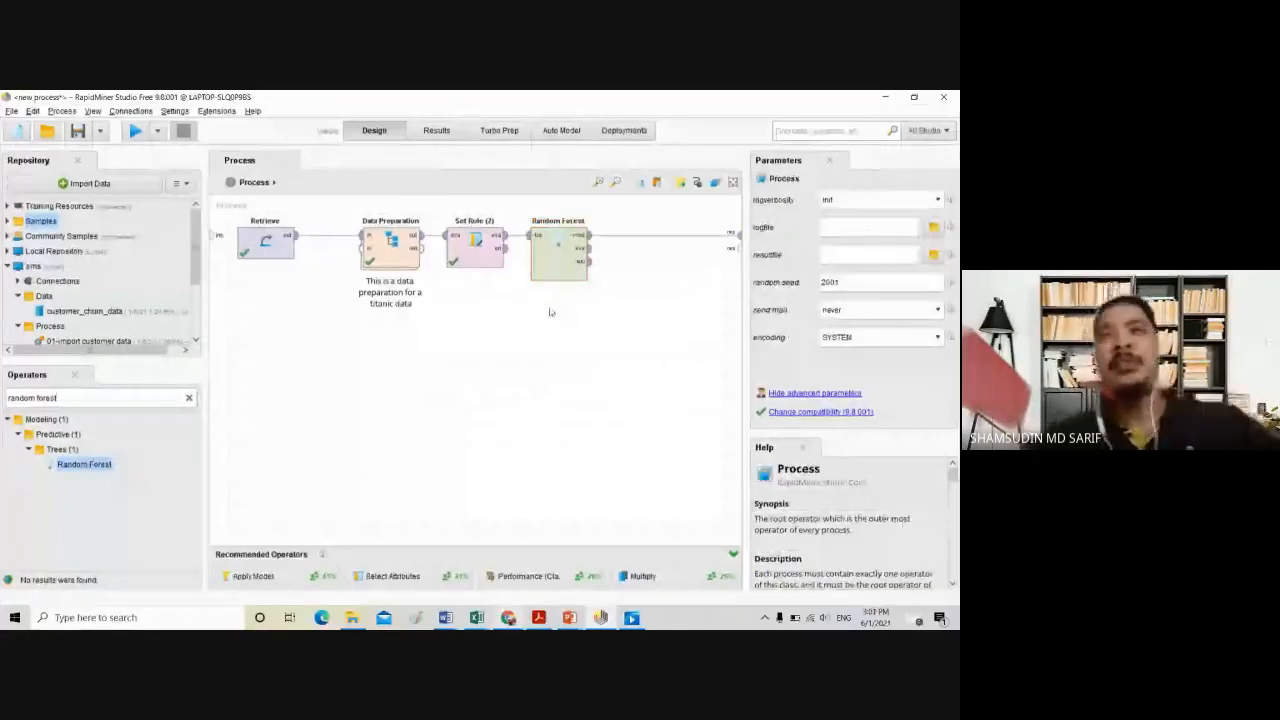
Set the Random Forest's number of trees to 10 with the gain_ratio criterion, and run the process
click(556, 264)
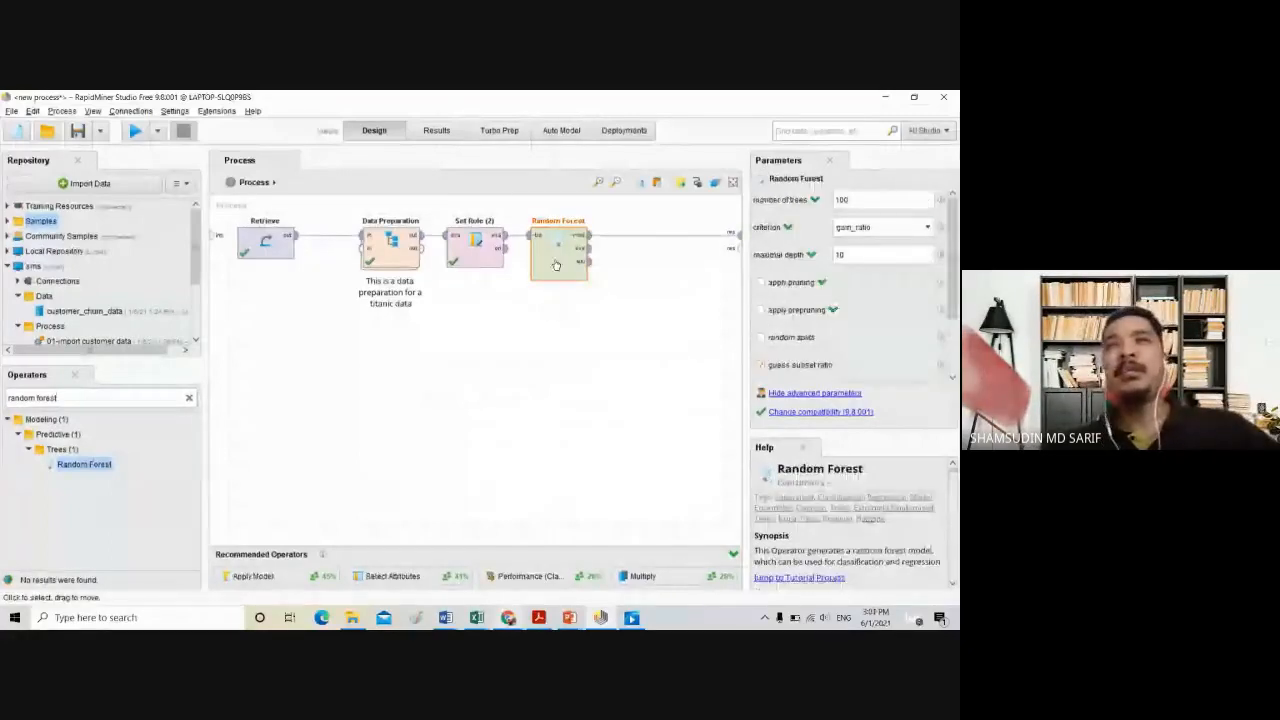
click(863, 199)
key(BackSpace)
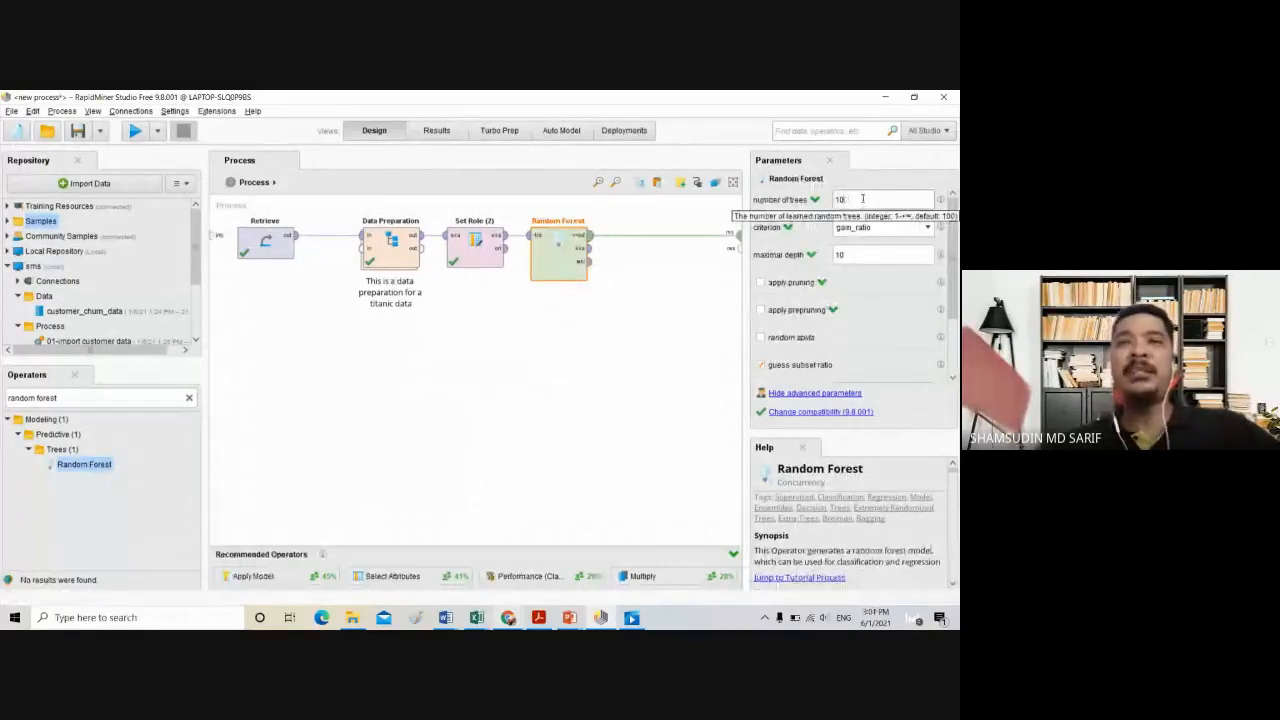
click(860, 227)
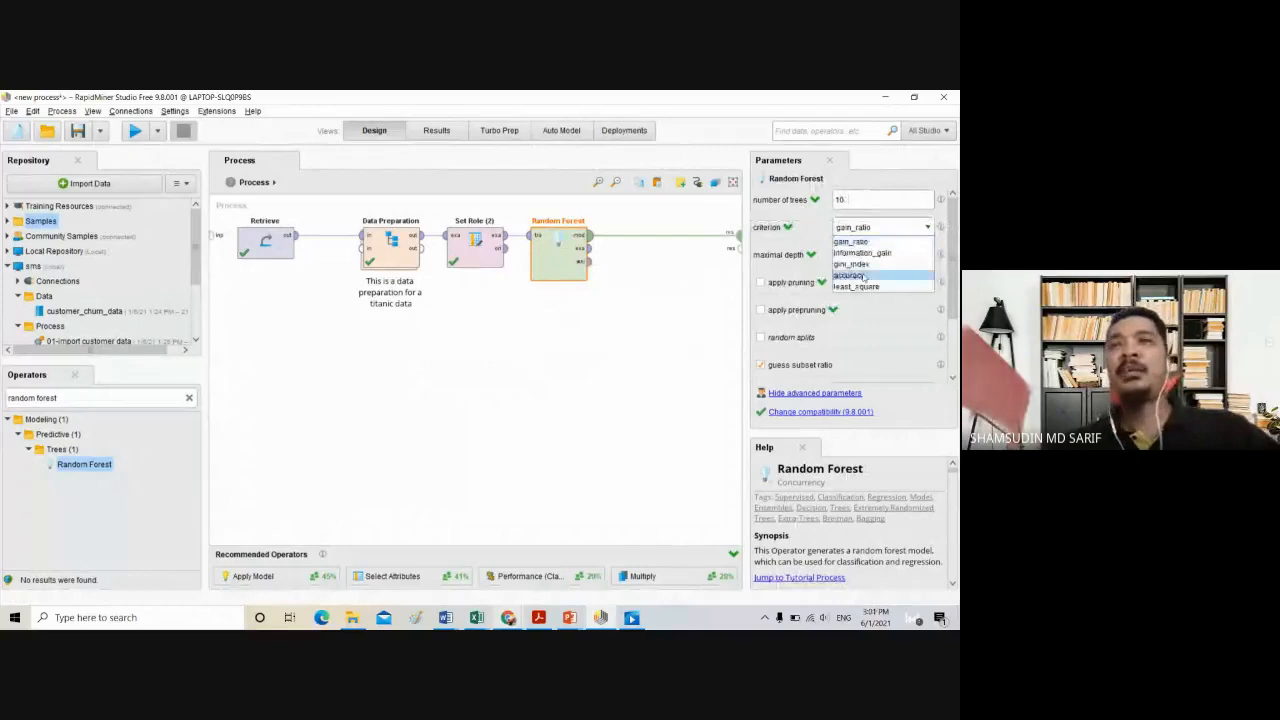
click(860, 242)
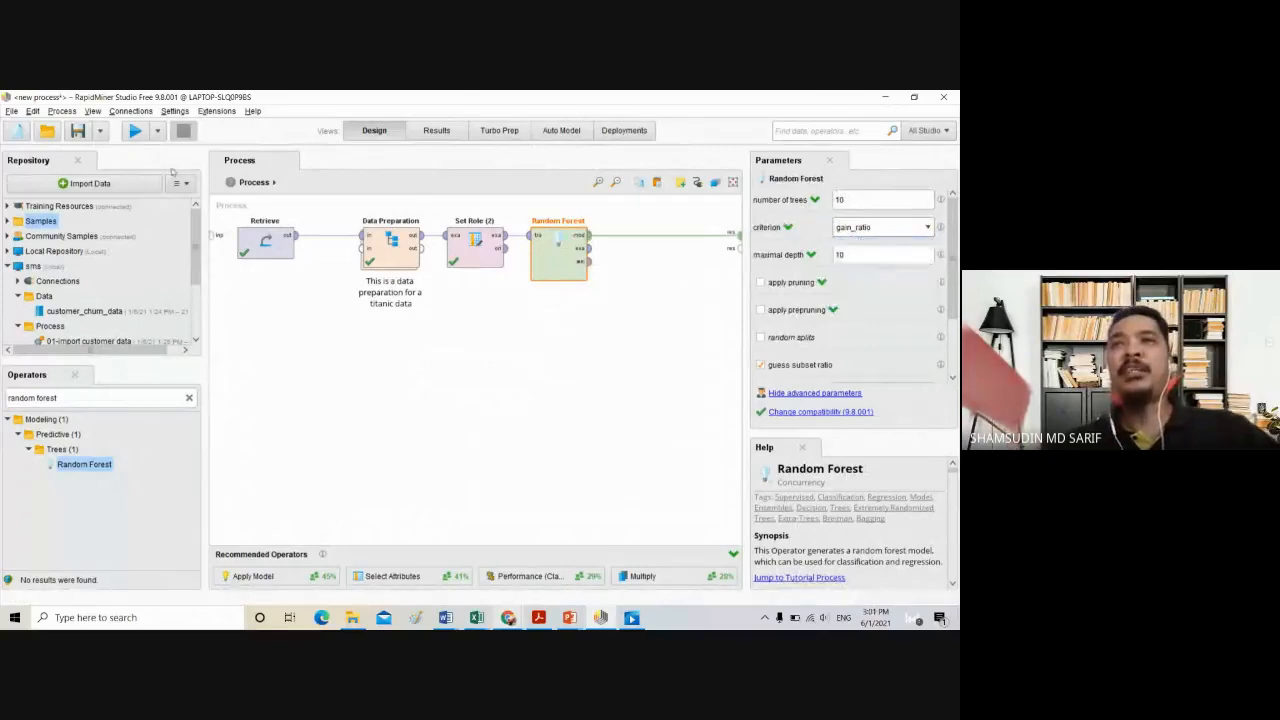
click(133, 132)
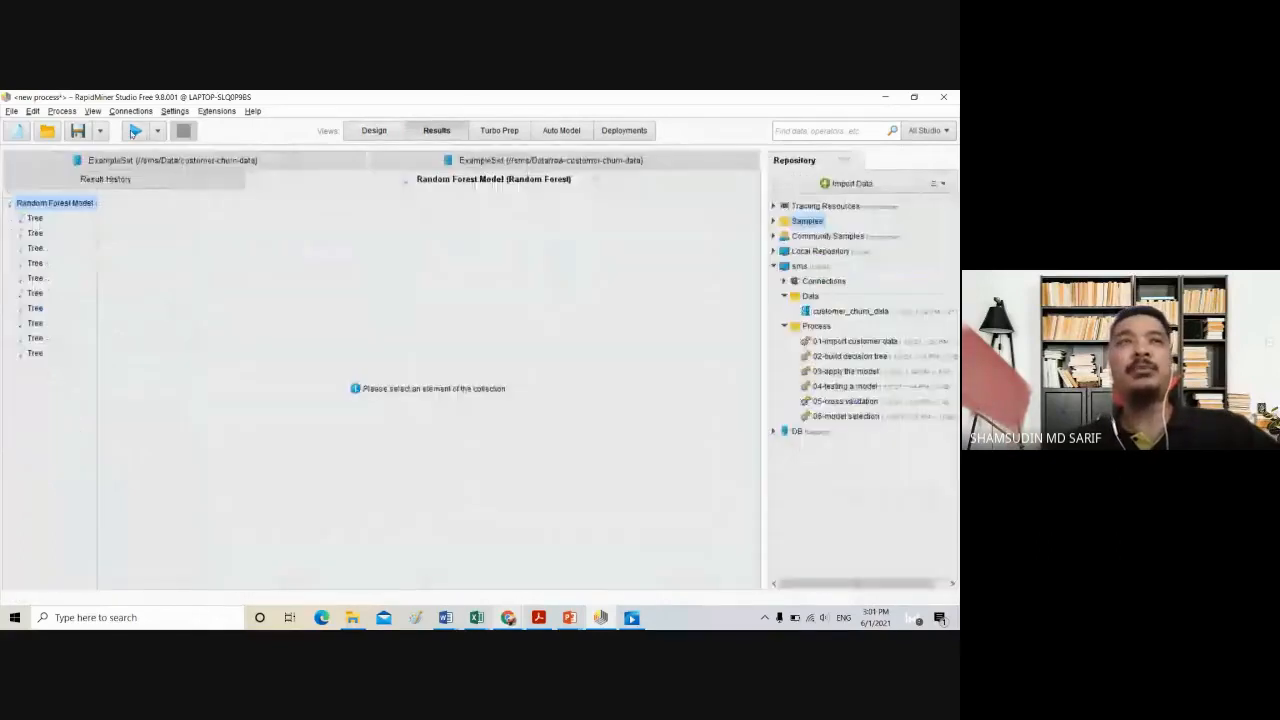
Examine the graphs of several individual trees in the random forest model, including the second, third, fourth and eighth trees
click(33, 217)
click(35, 232)
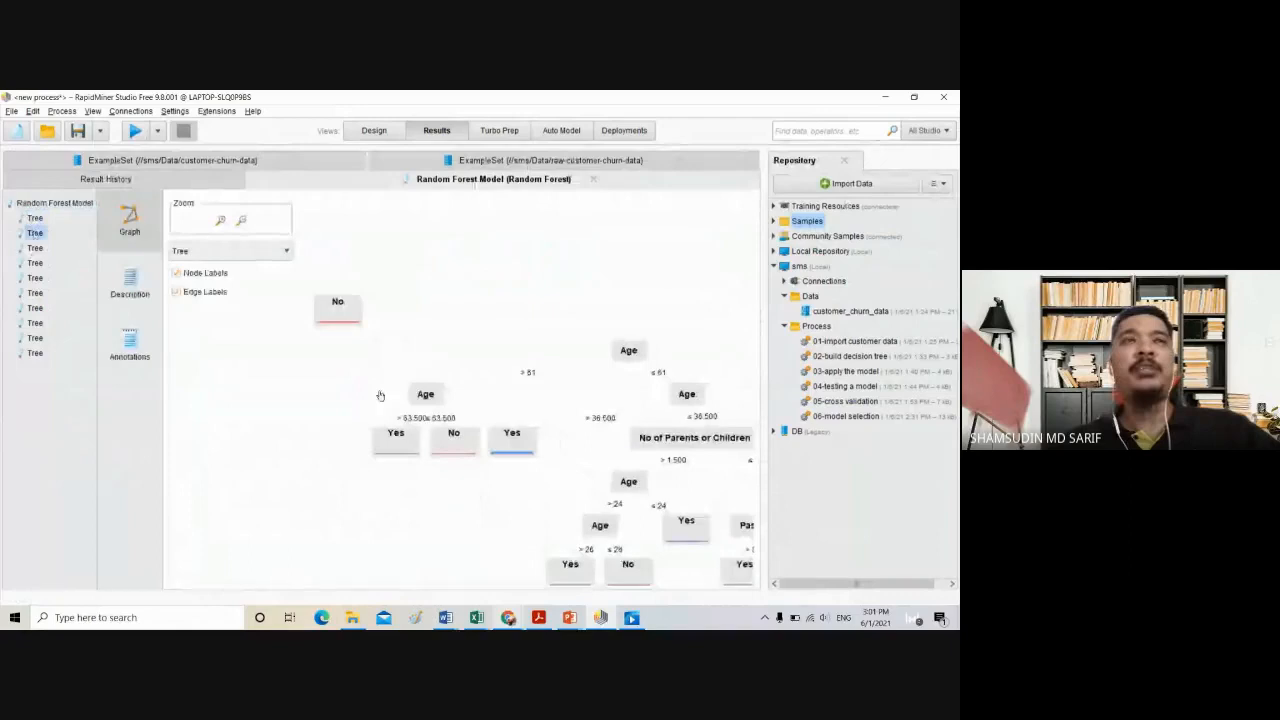
drag(515, 338, 363, 337)
click(241, 220)
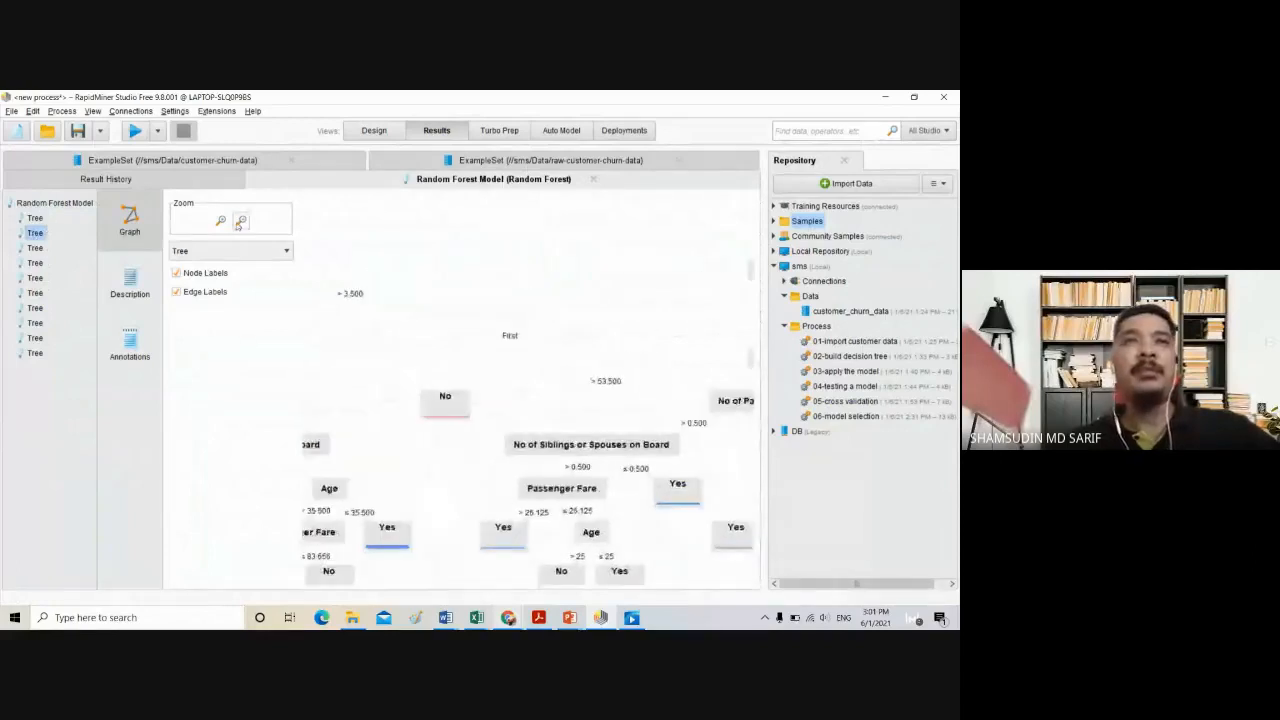
click(241, 220)
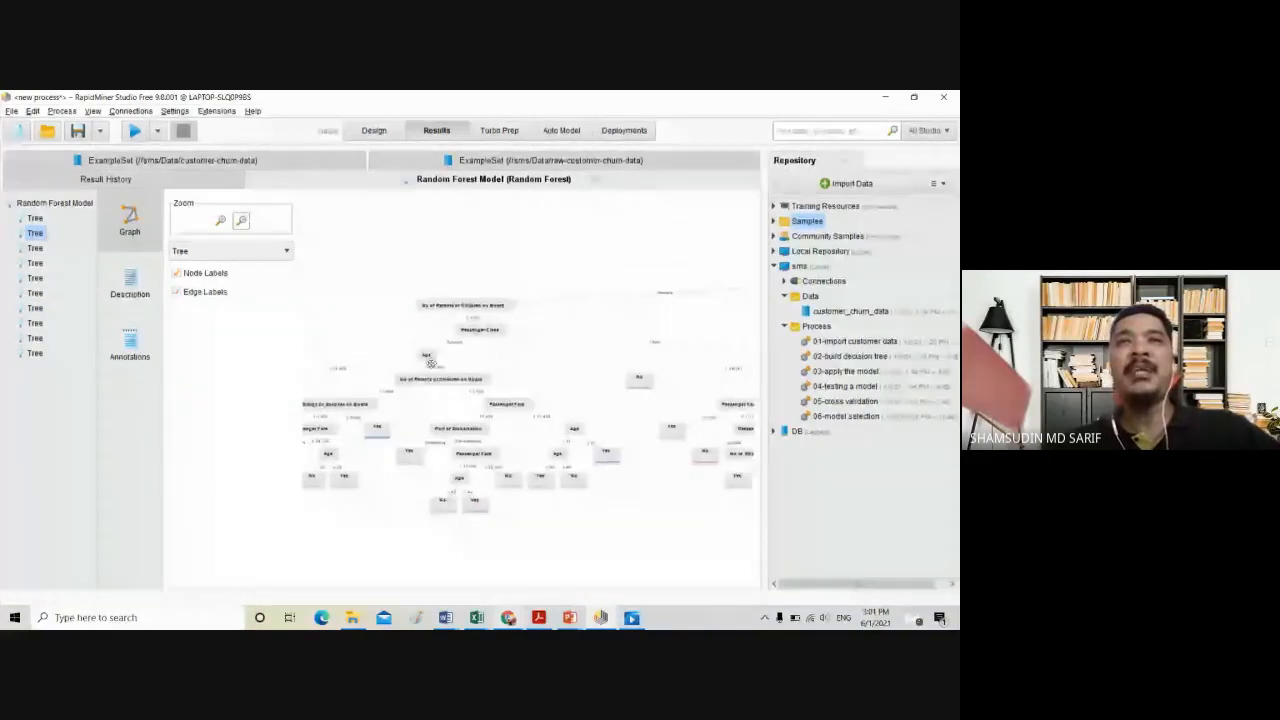
drag(430, 362, 510, 370)
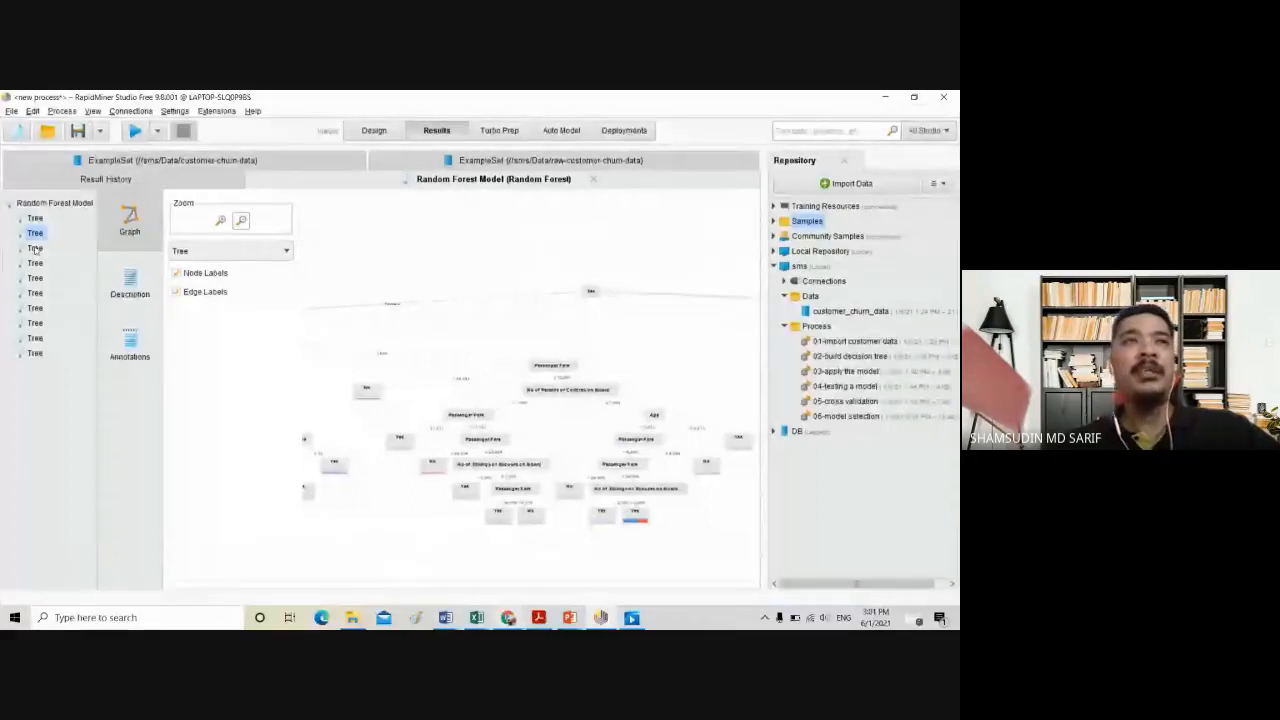
click(35, 248)
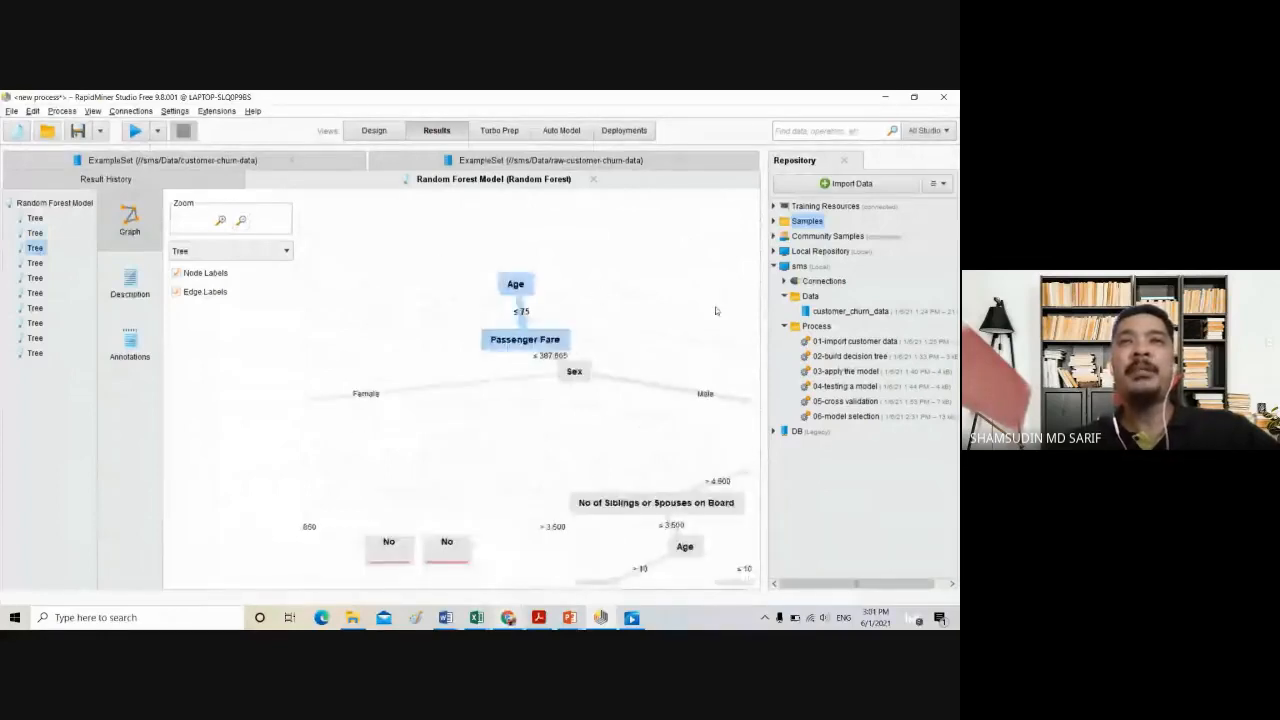
mouse_move(716, 311)
mouse_down()
mouse_move(672, 296)
mouse_move(734, 299)
mouse_up()
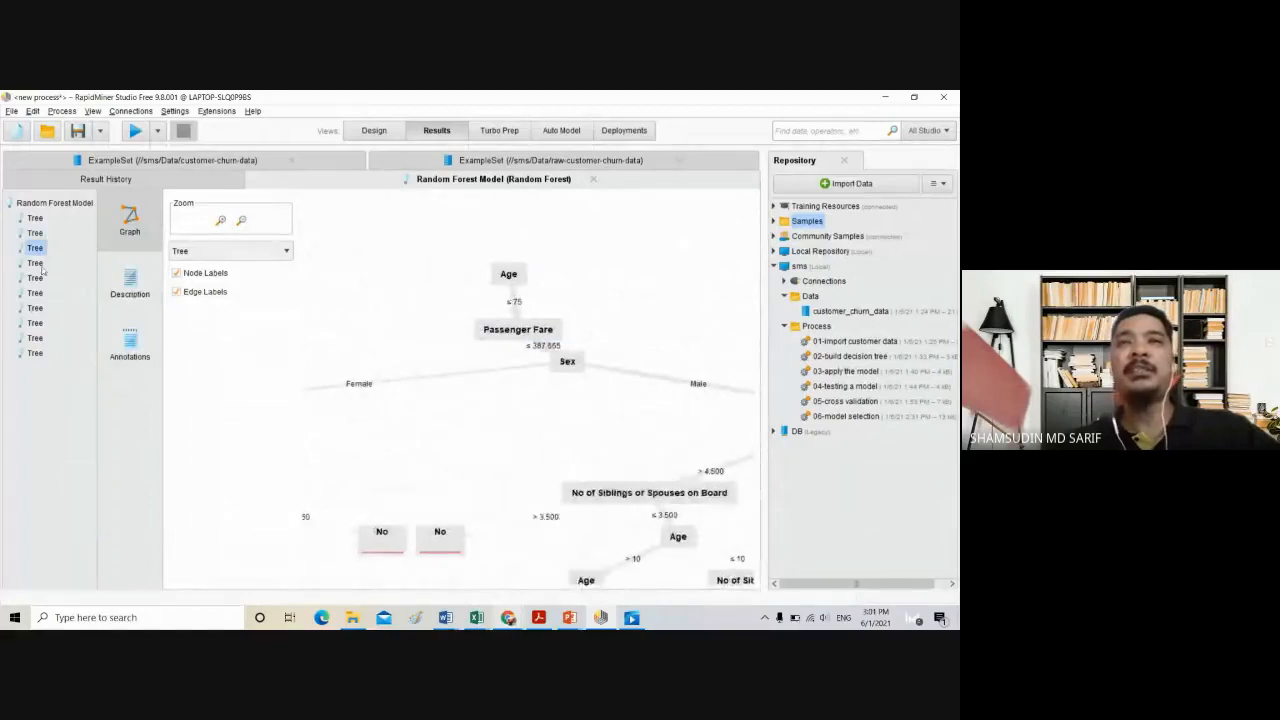
click(42, 265)
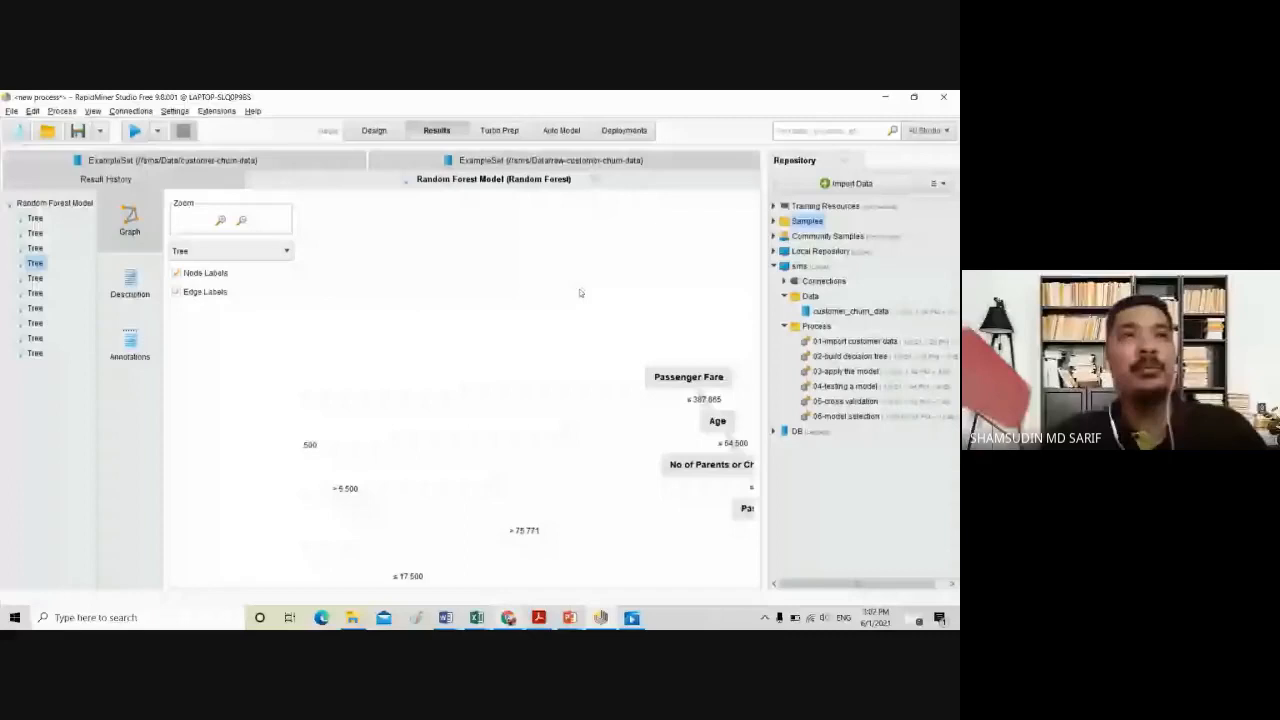
click(35, 323)
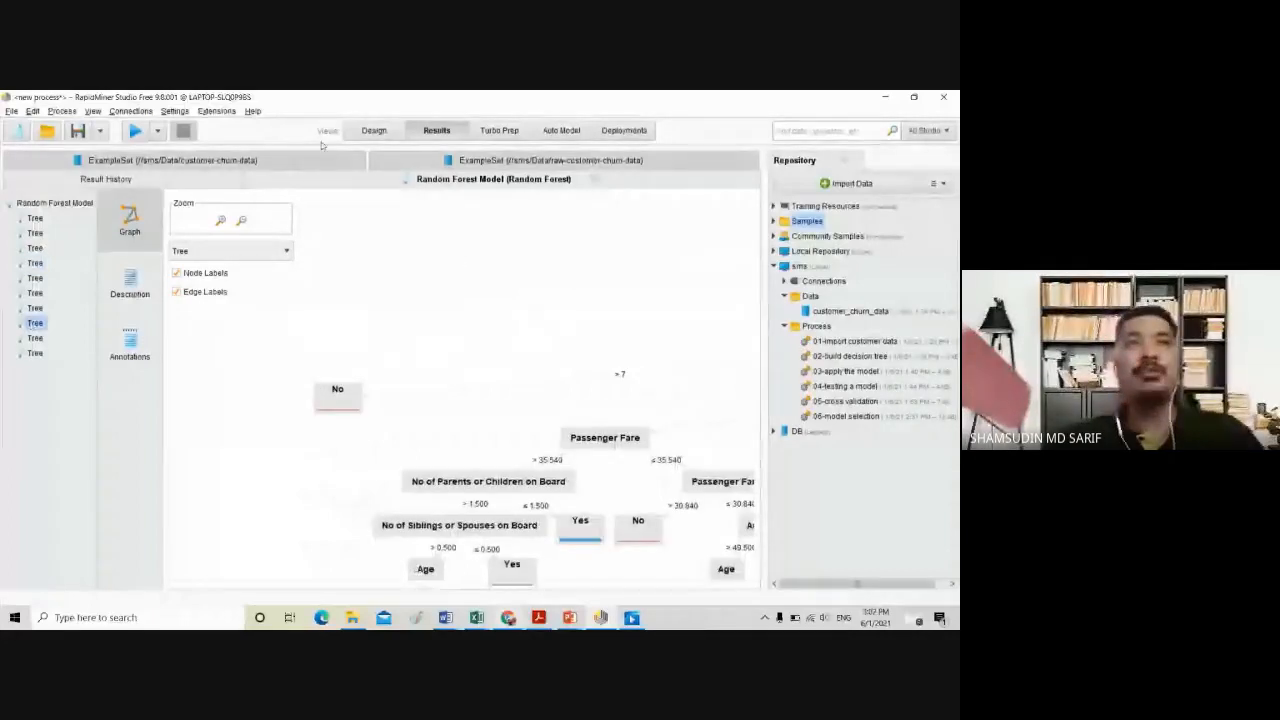
Set the Random Forest's criterion to accuracy, run the process, and view the first tree's graph up to its root
click(358, 133)
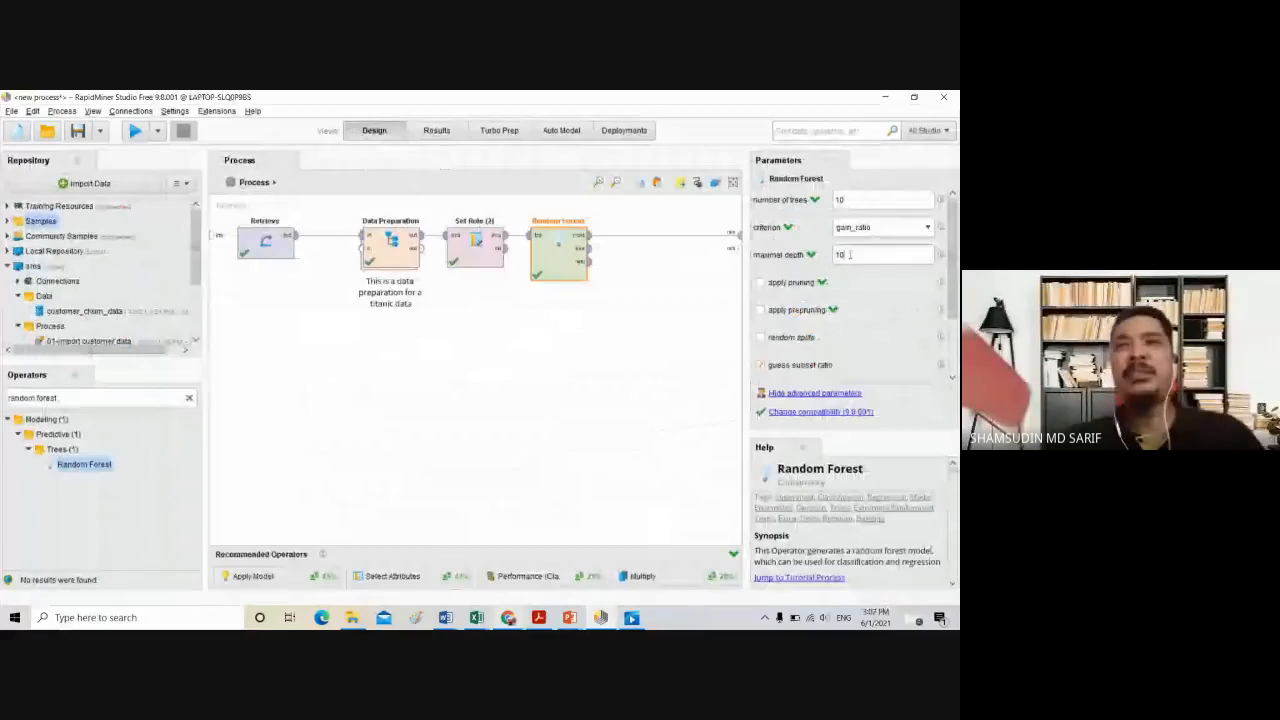
scroll(854, 323, down, 4)
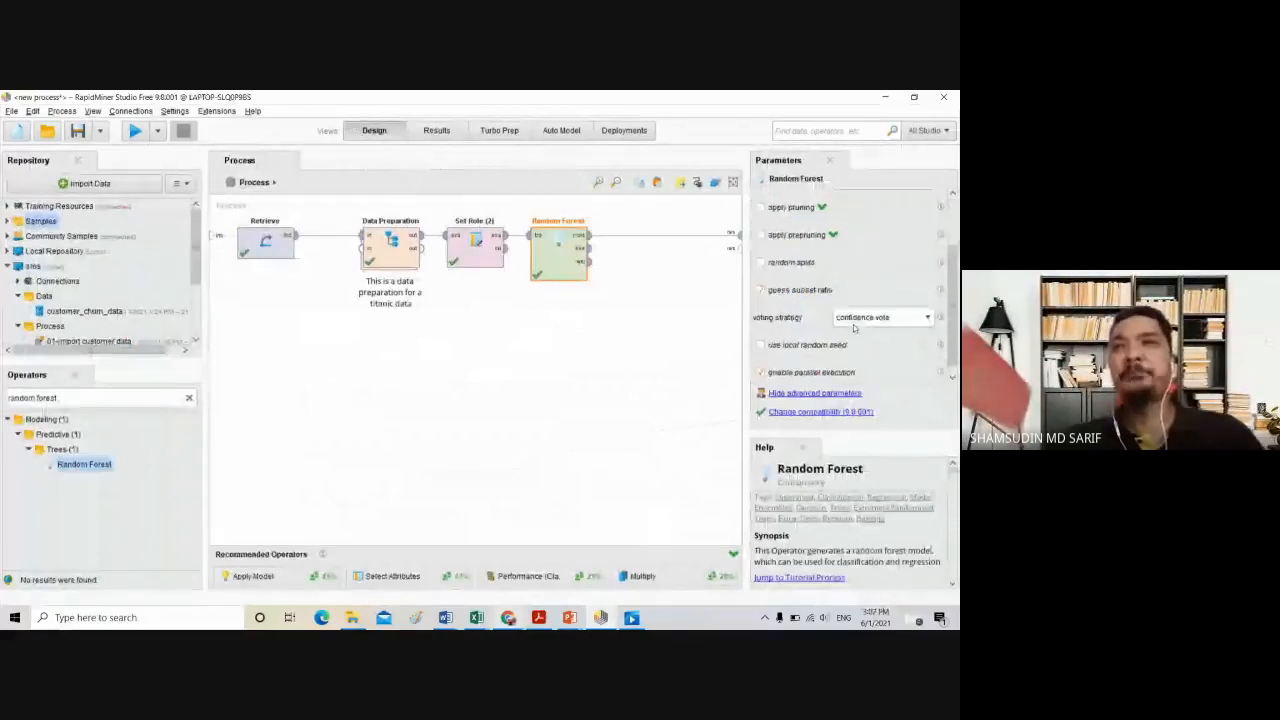
scroll(850, 322, up, 3)
scroll(850, 322, down, 2)
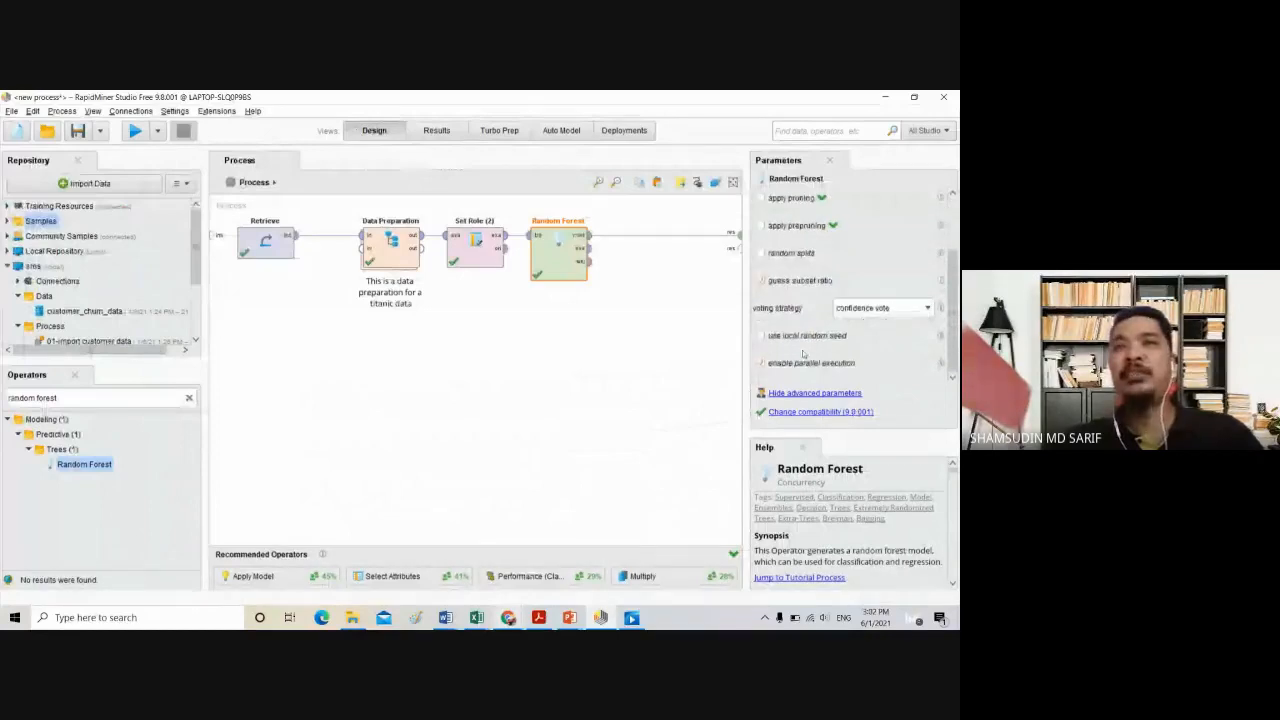
scroll(802, 355, up, 2)
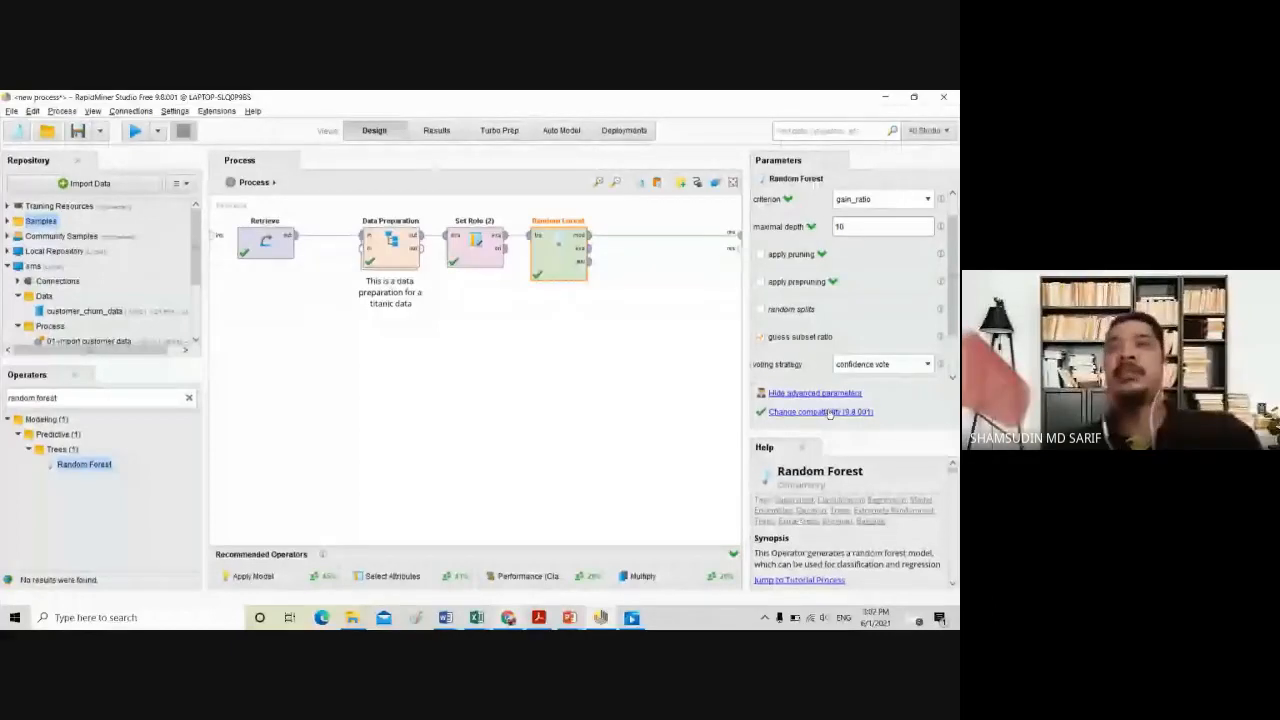
click(887, 202)
click(860, 256)
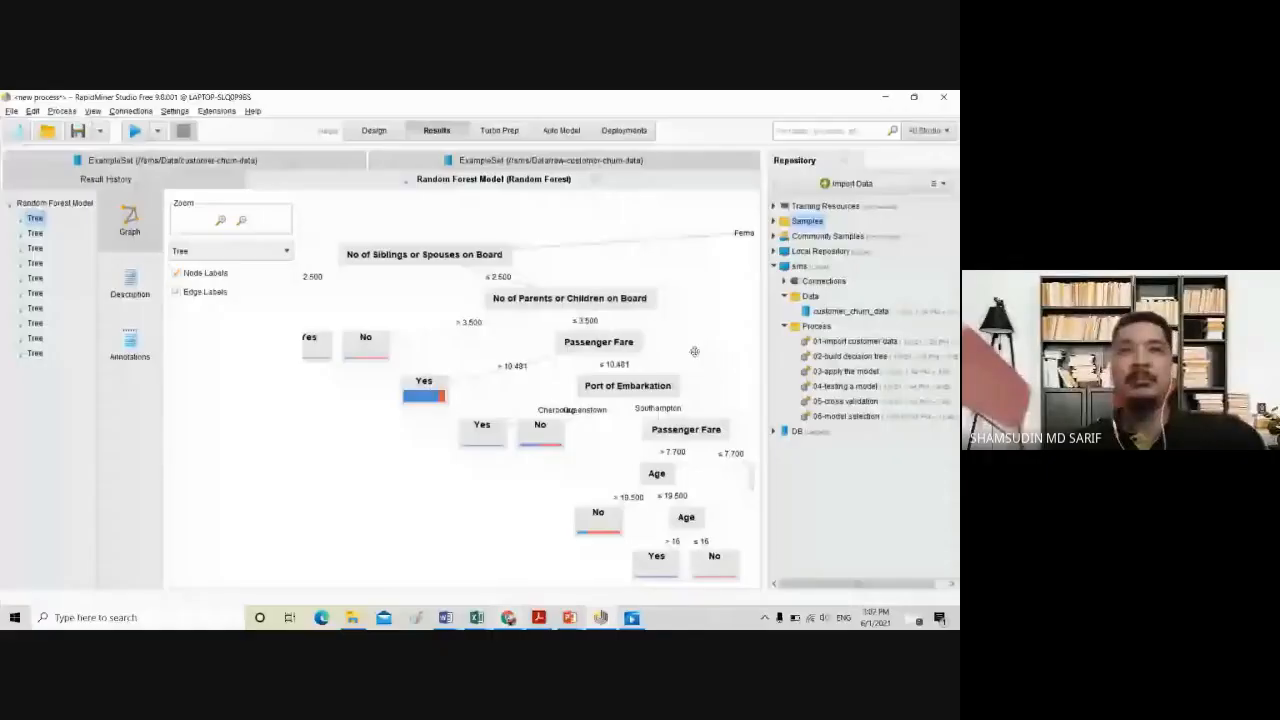
drag(694, 351, 466, 381)
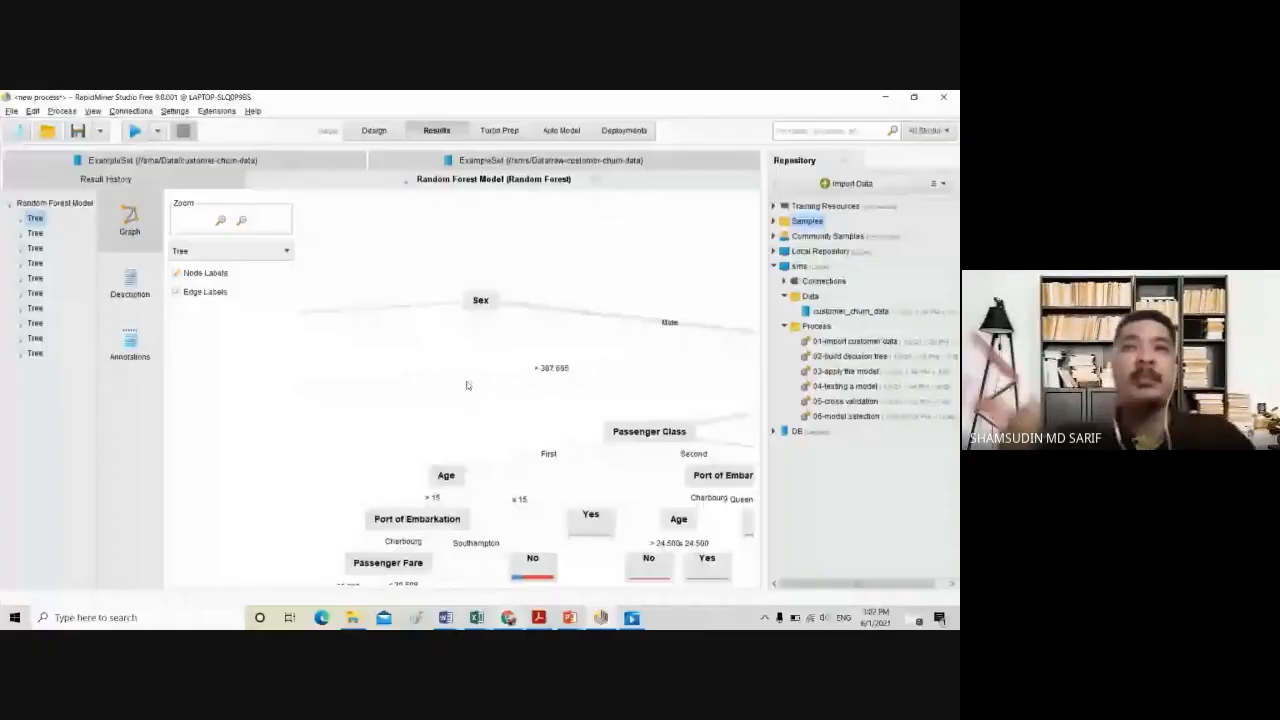
click(372, 130)
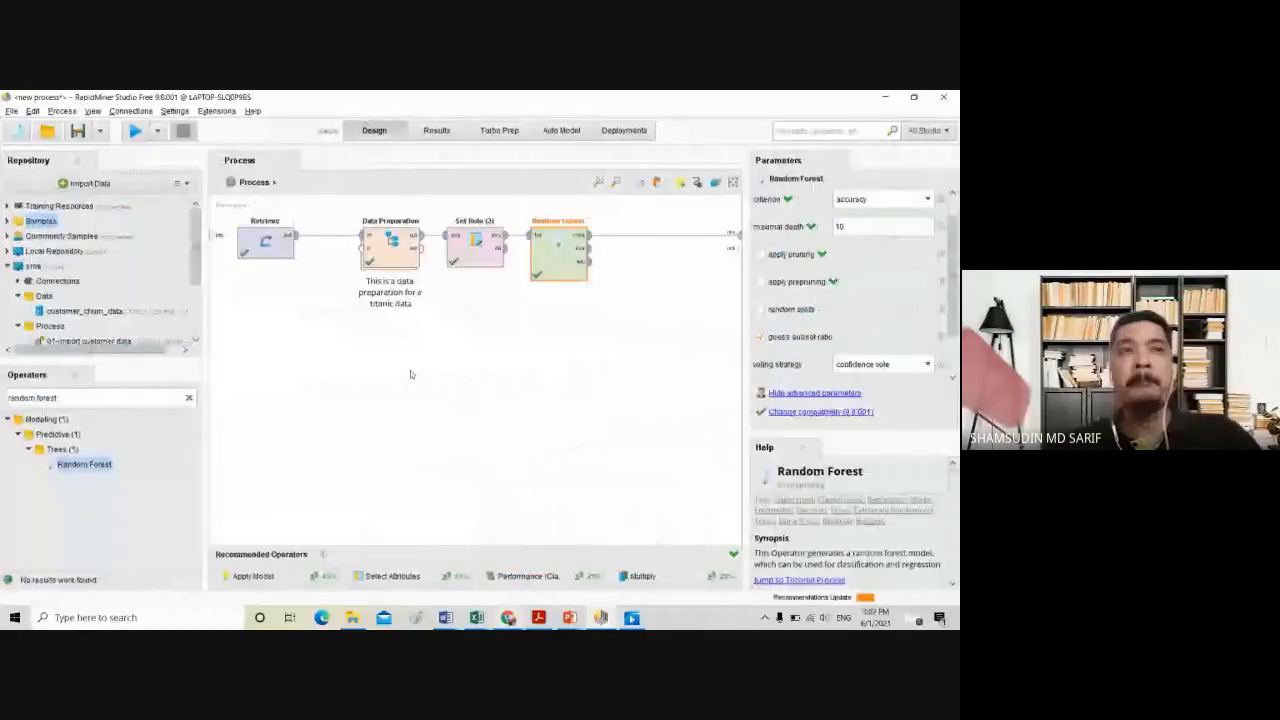
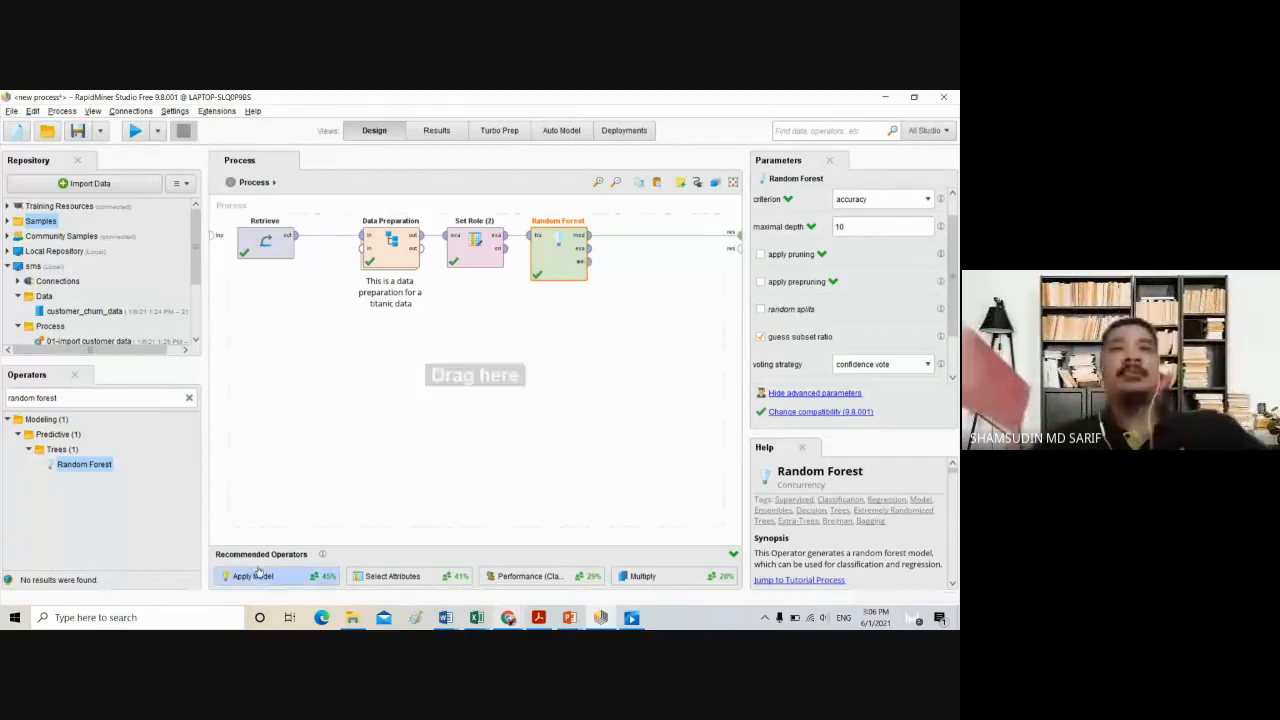
Switch to the Google Meet window in Chrome to check the call, and return to RapidMiner Studio
mouse_move(505, 618)
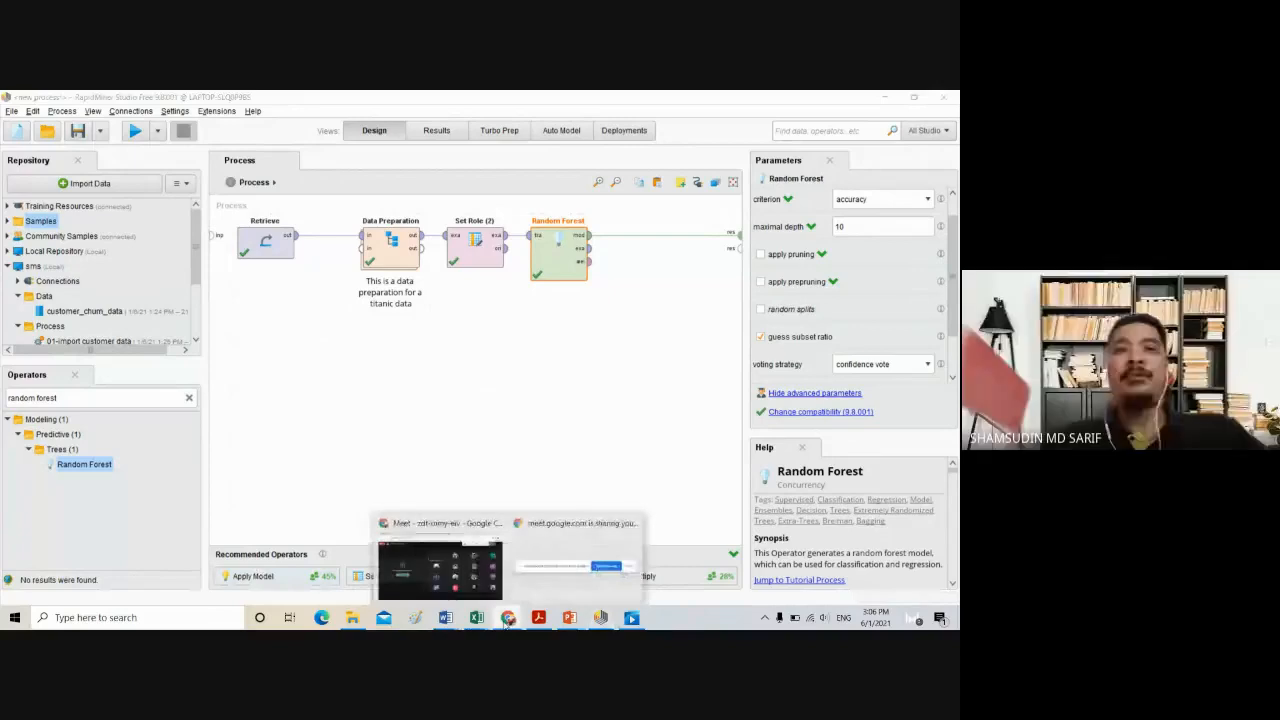
click(455, 530)
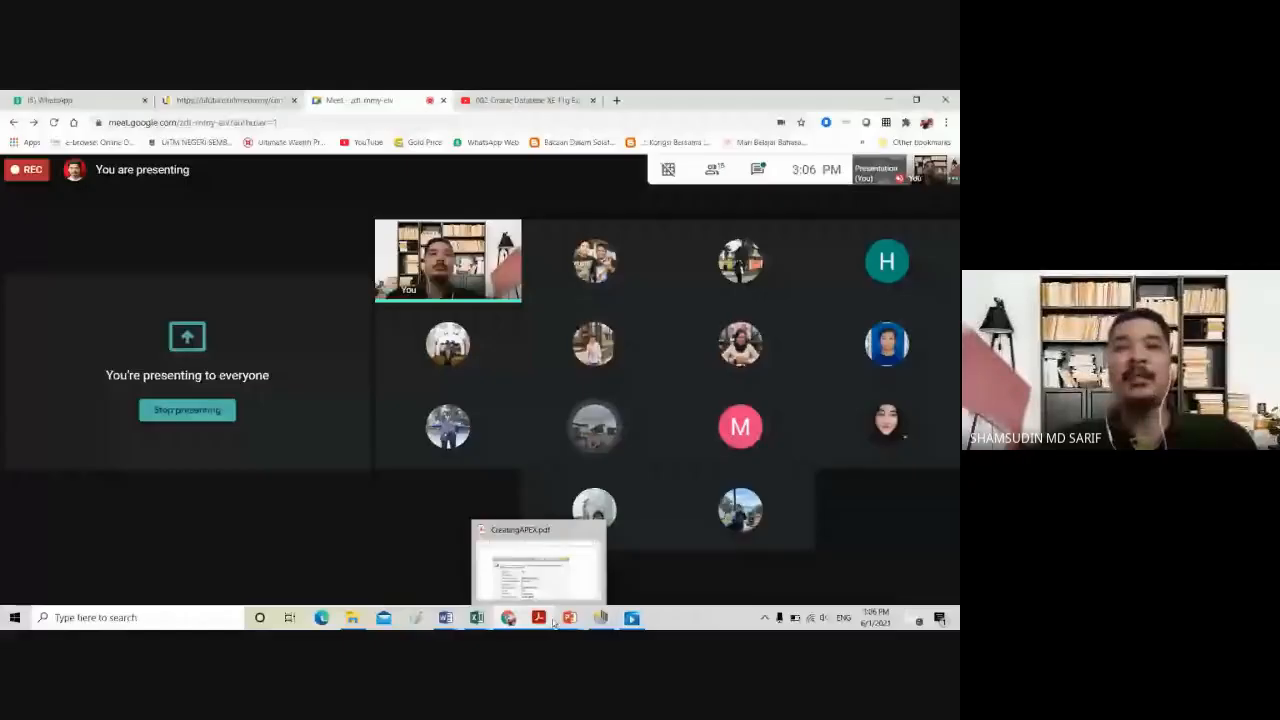
mouse_move(601, 621)
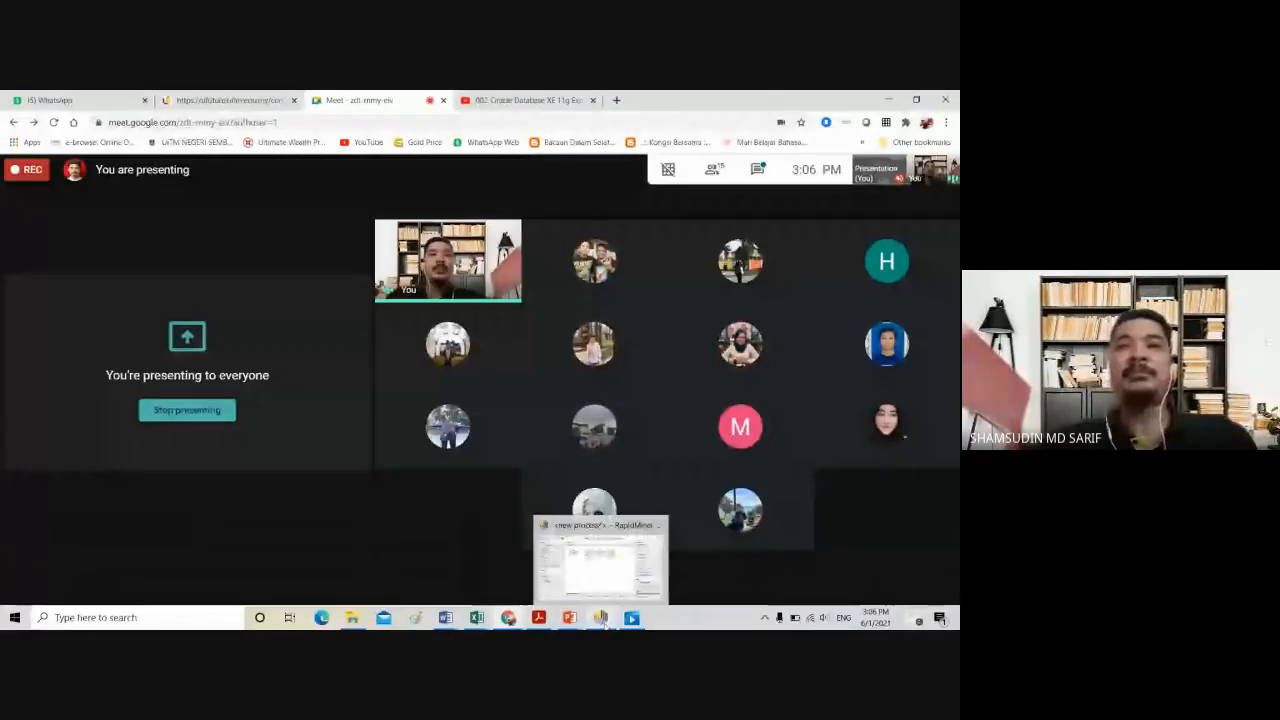
click(596, 540)
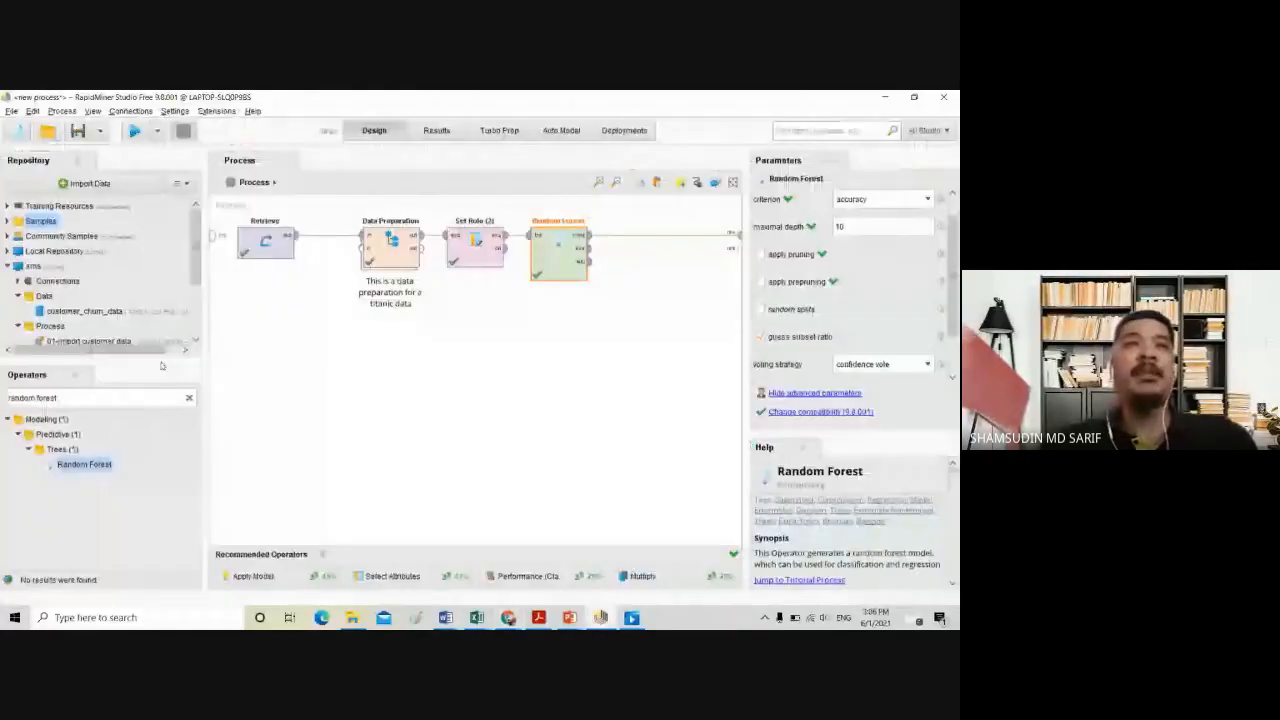
Collapse the Data and Process folders of the sma repository
click(17, 296)
click(19, 311)
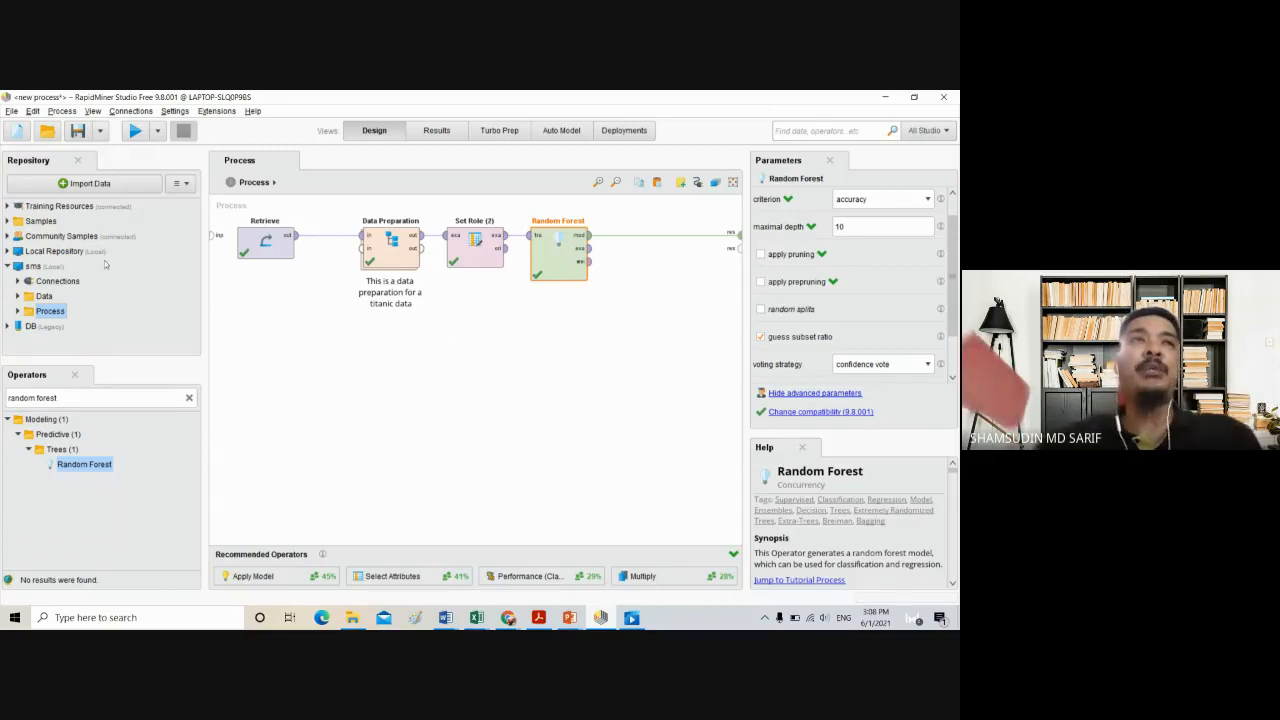
click(7, 112)
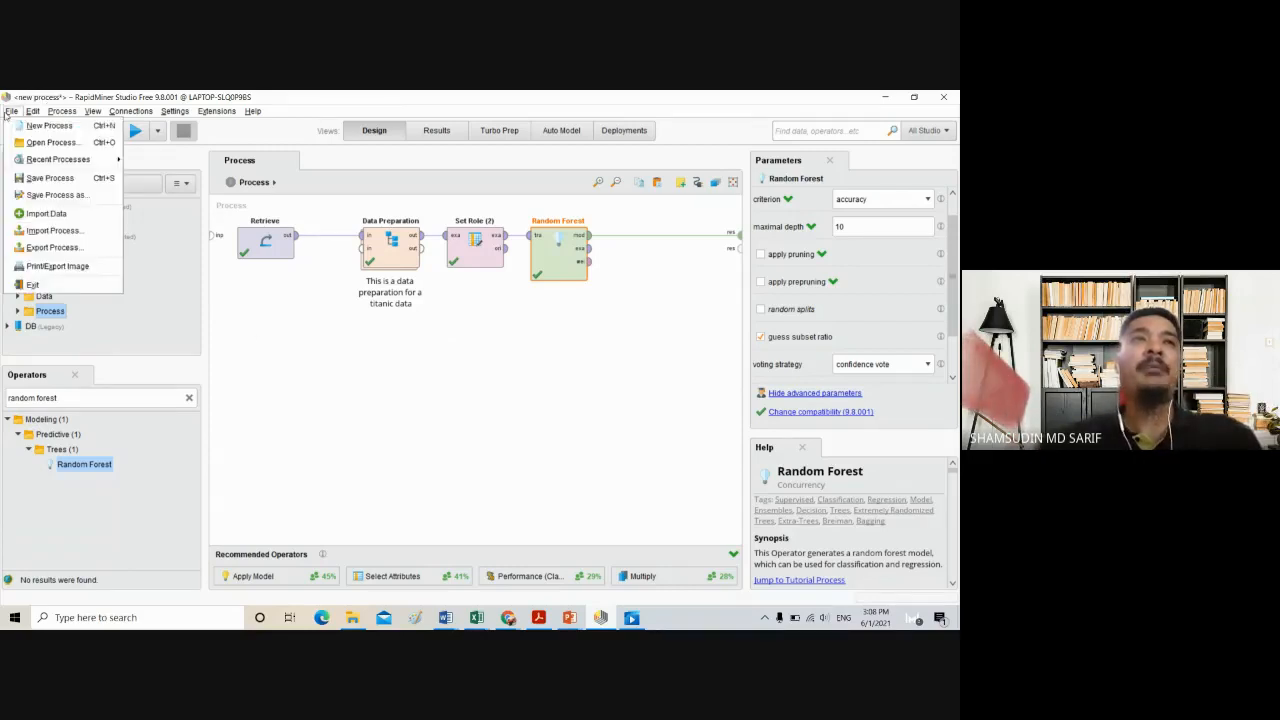
click(277, 345)
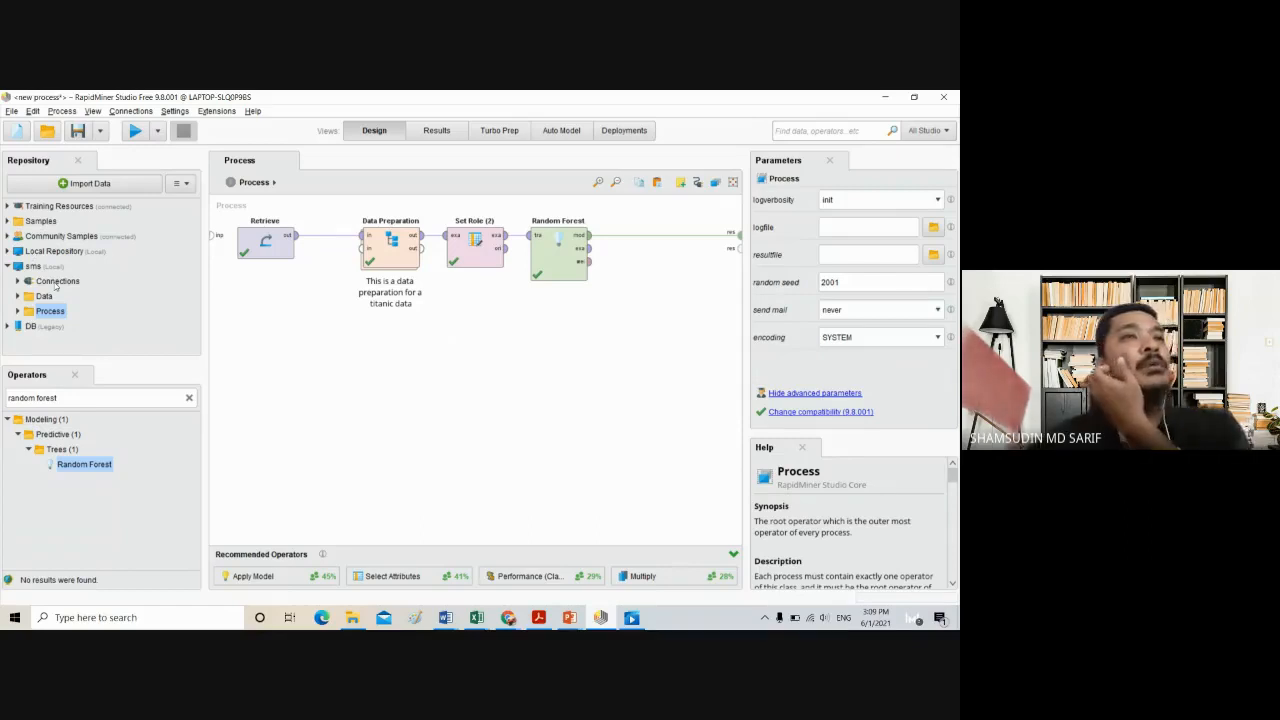
click(11, 111)
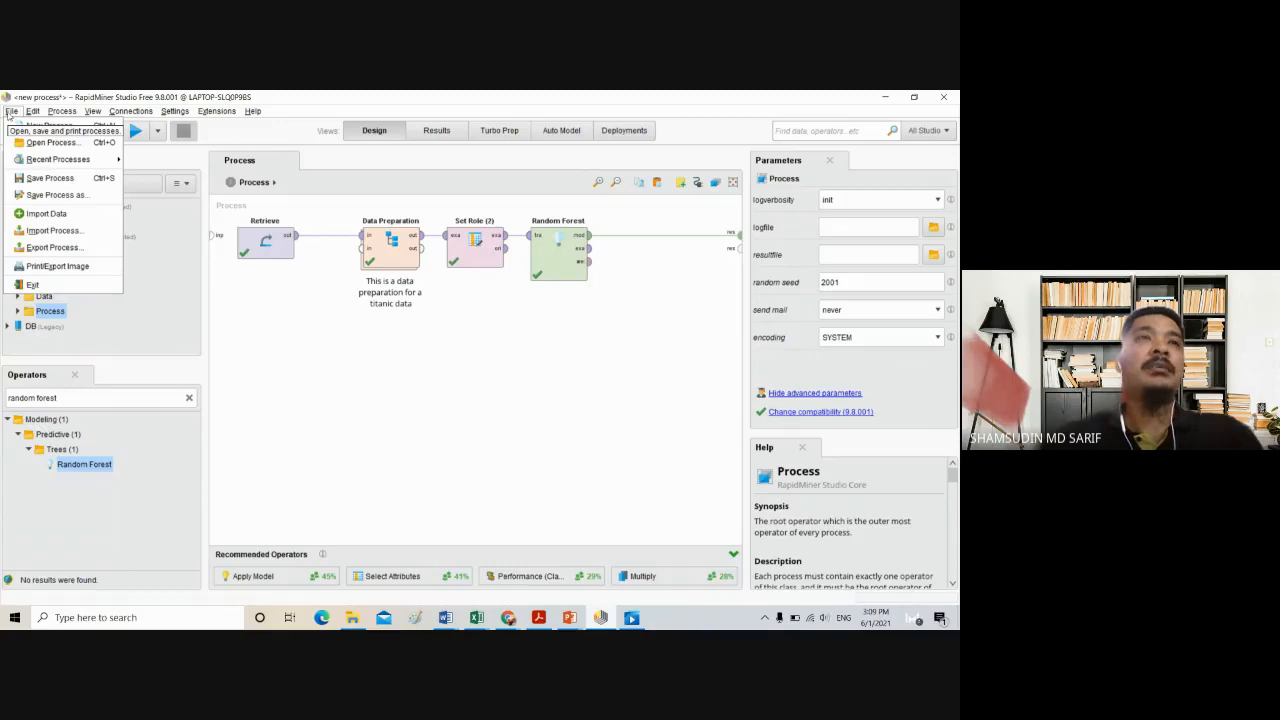
click(316, 340)
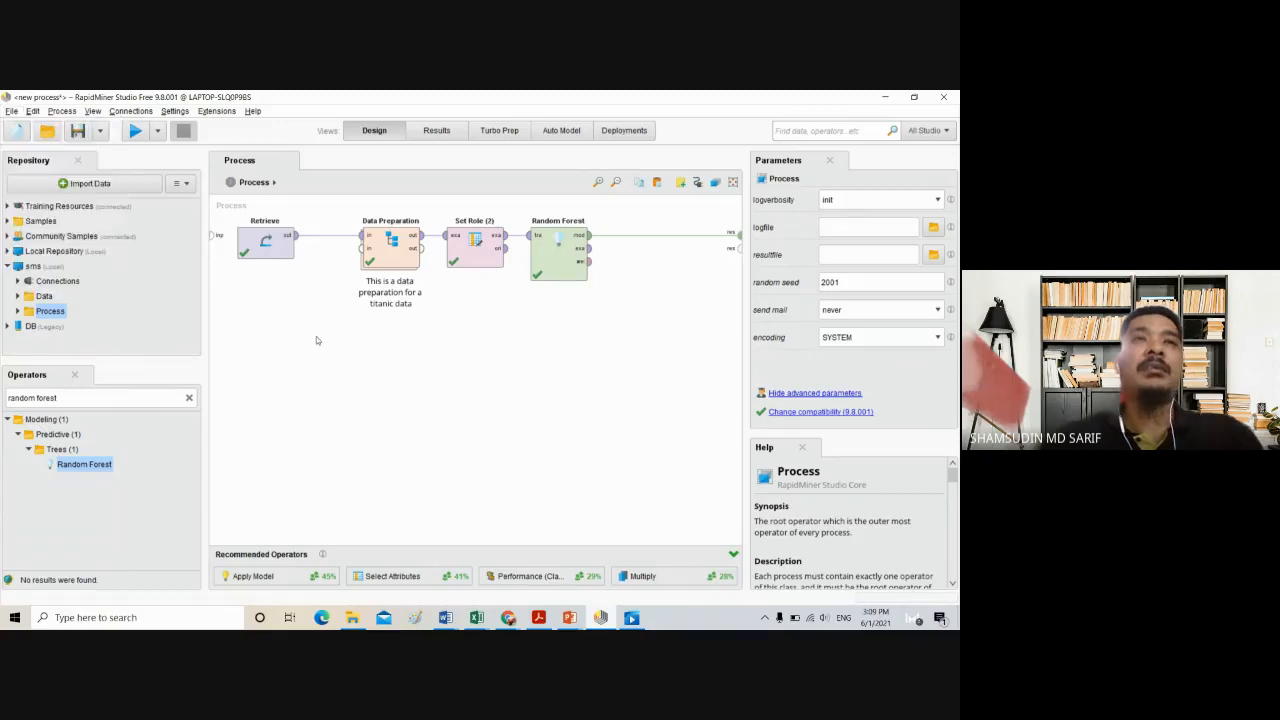
Create a new local repository with the alias Testing in the default location
click(182, 184)
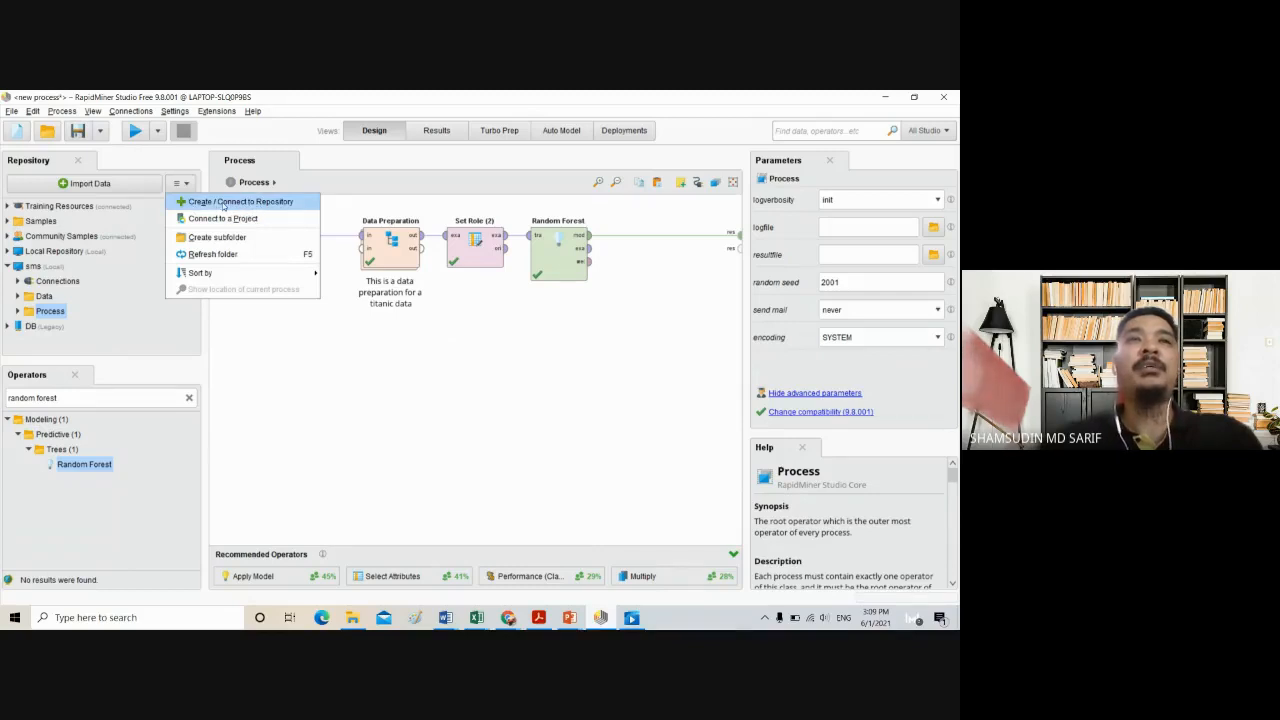
click(223, 205)
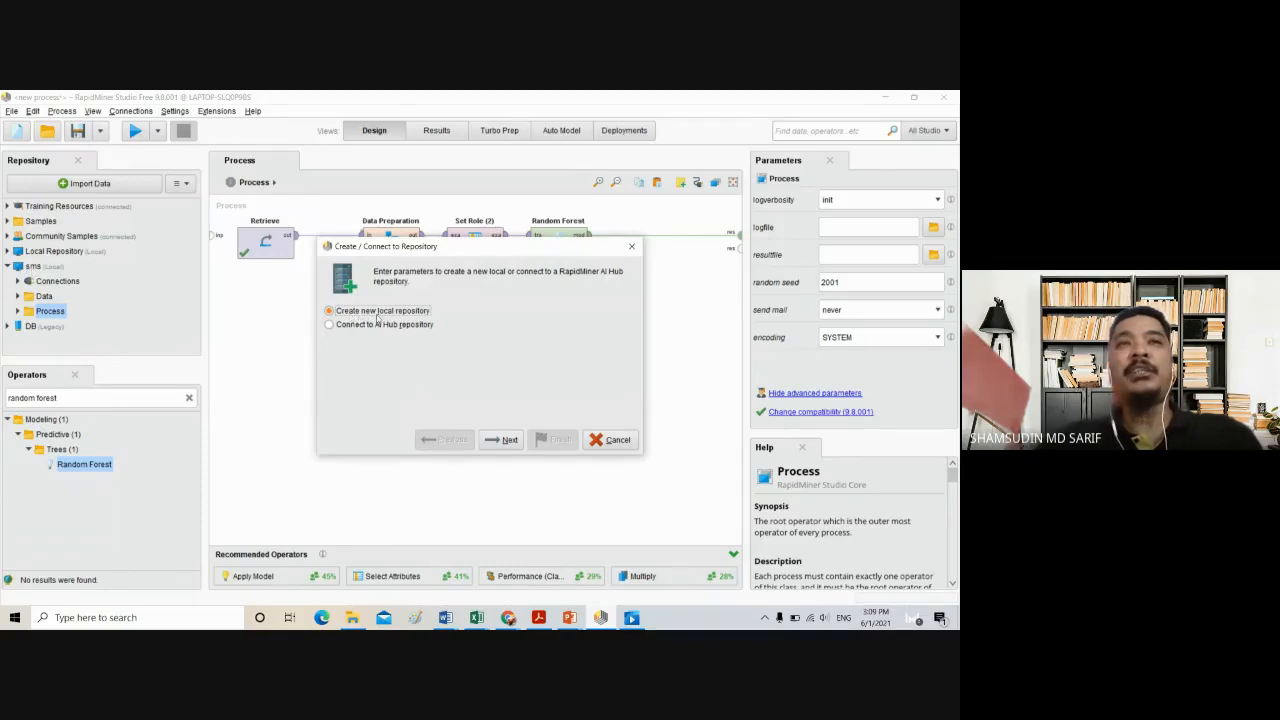
click(502, 440)
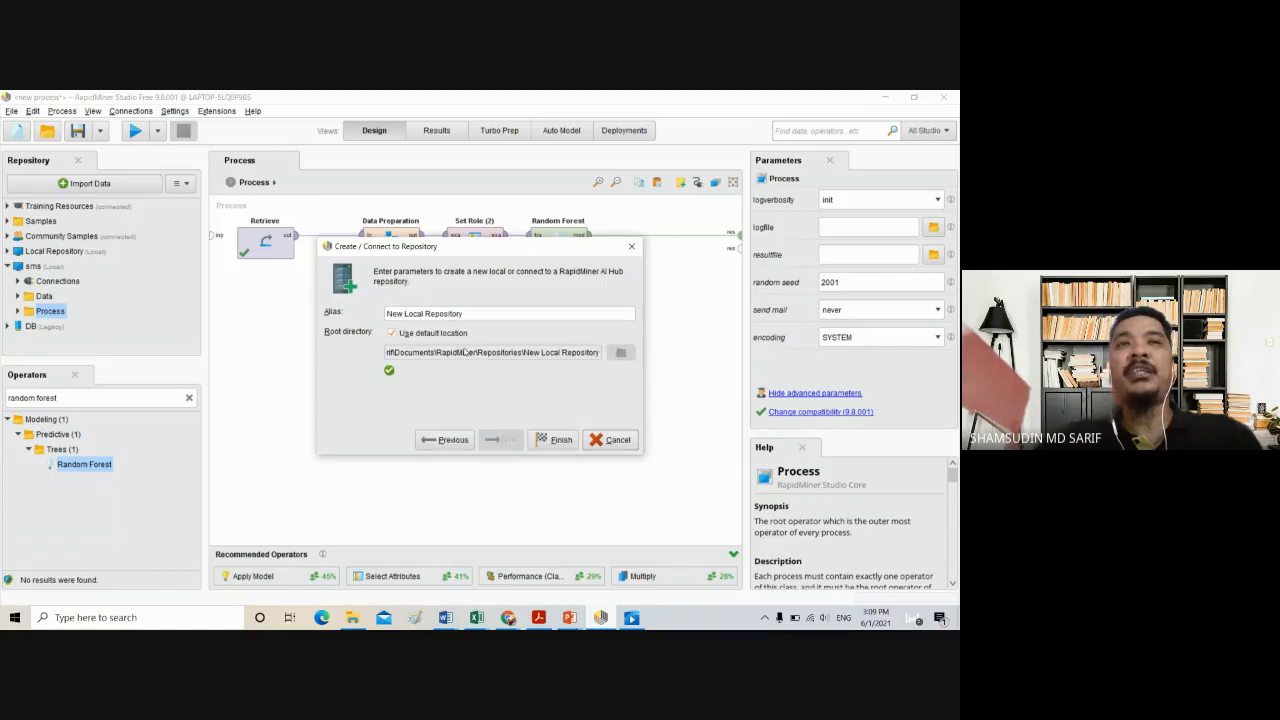
drag(474, 313, 376, 313)
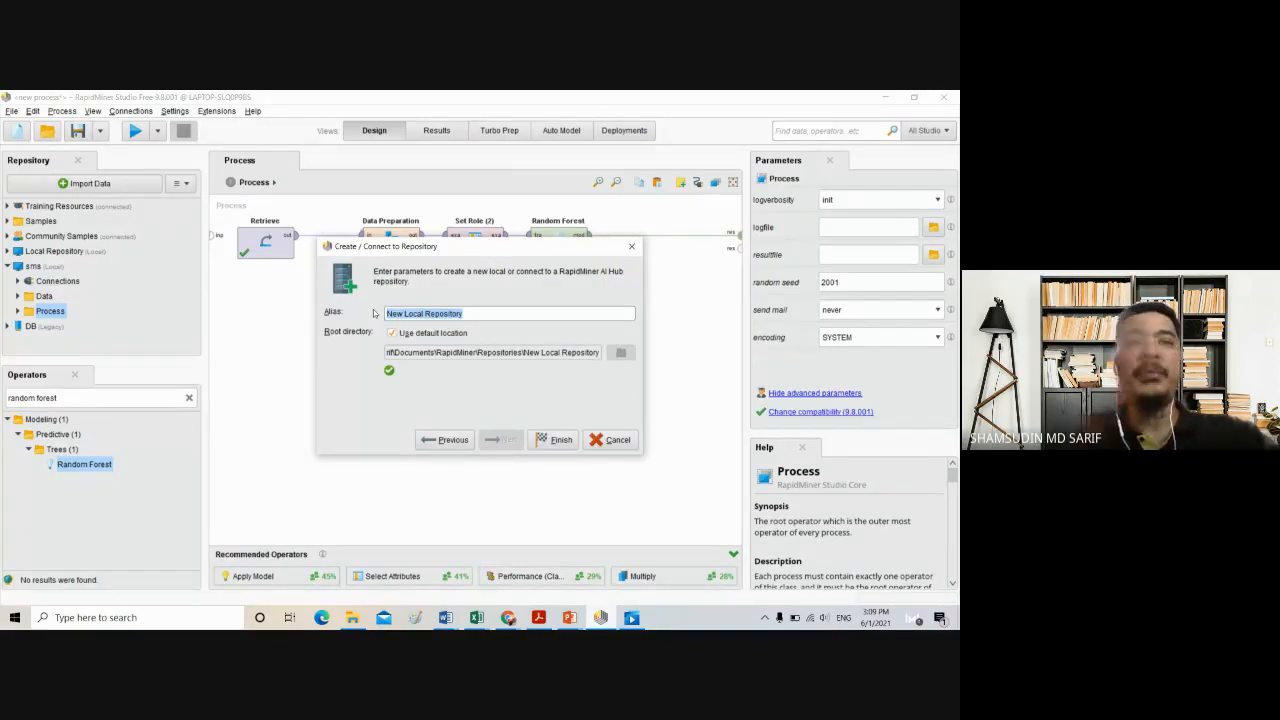
text(Testing)
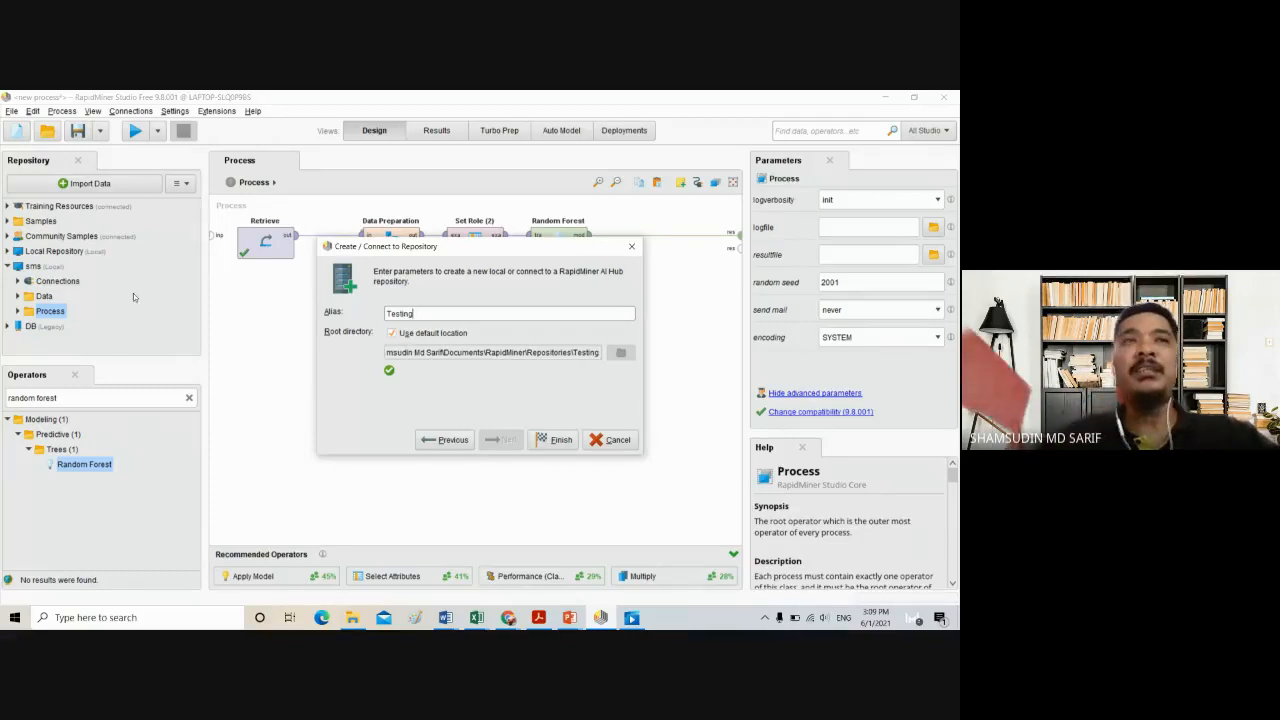
click(555, 441)
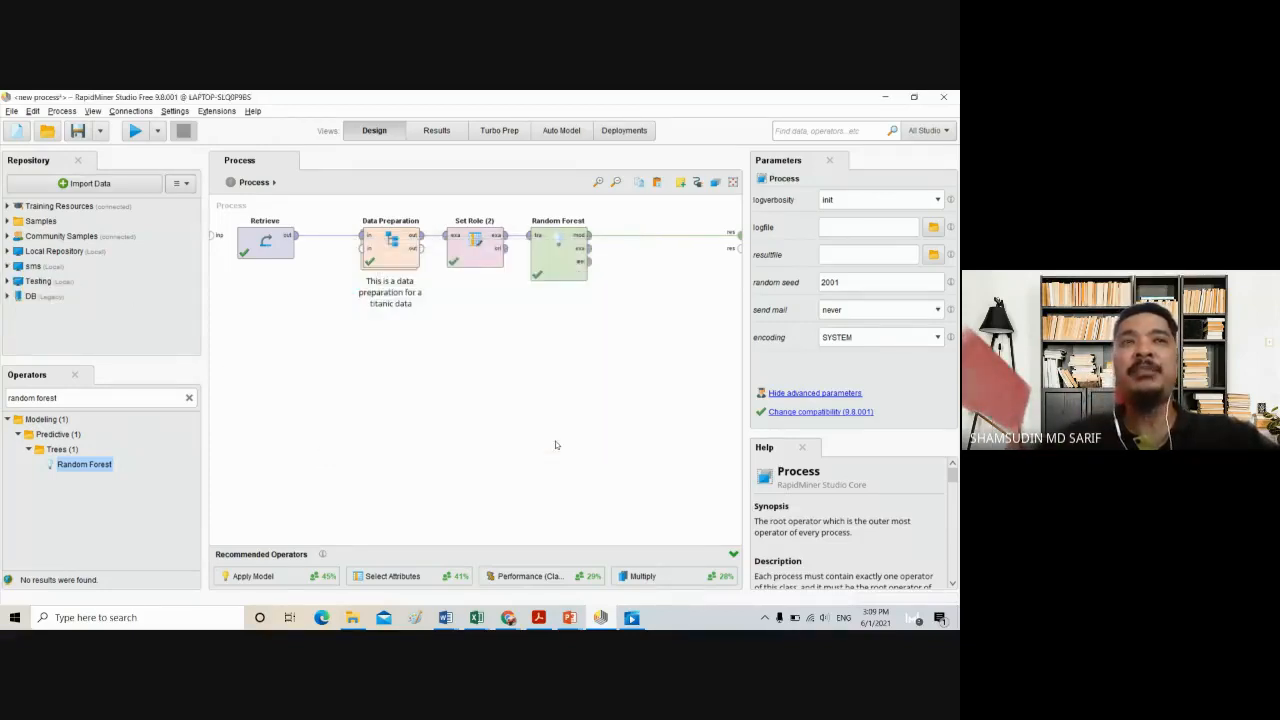
Expand the Testing repository and create a subfolder named Data in it
click(7, 252)
click(7, 219)
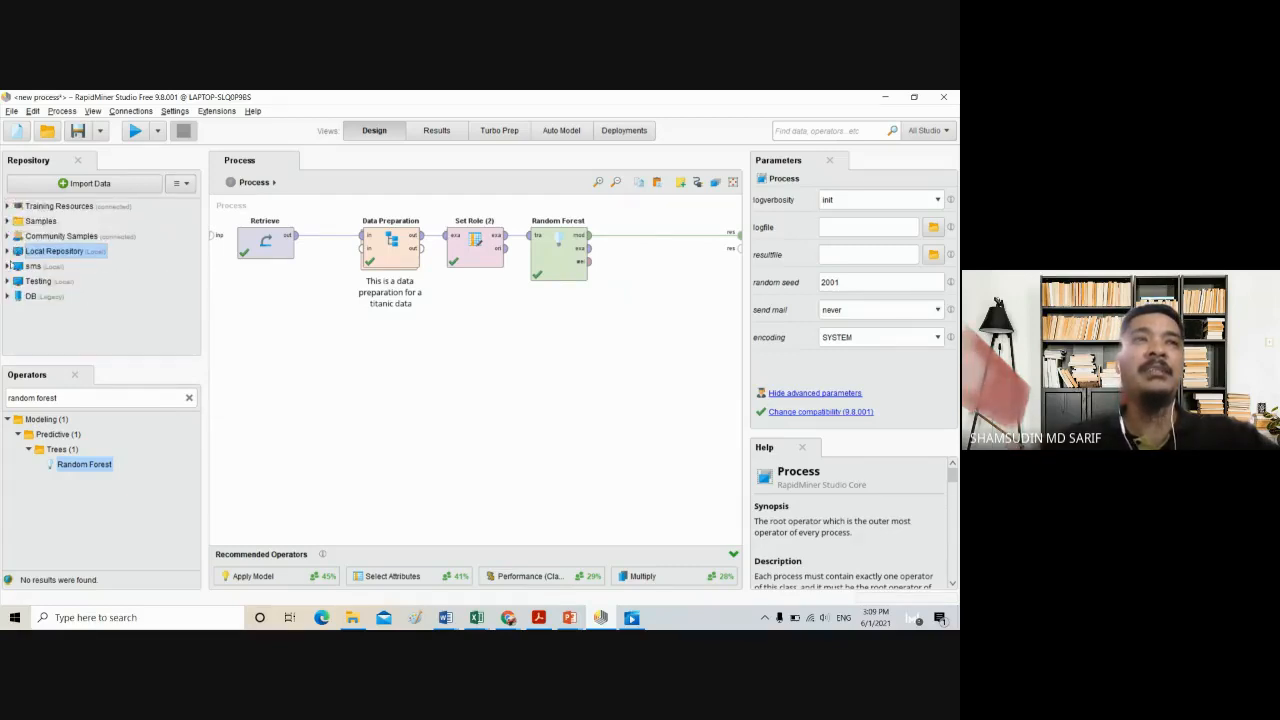
click(8, 266)
click(8, 266)
click(7, 282)
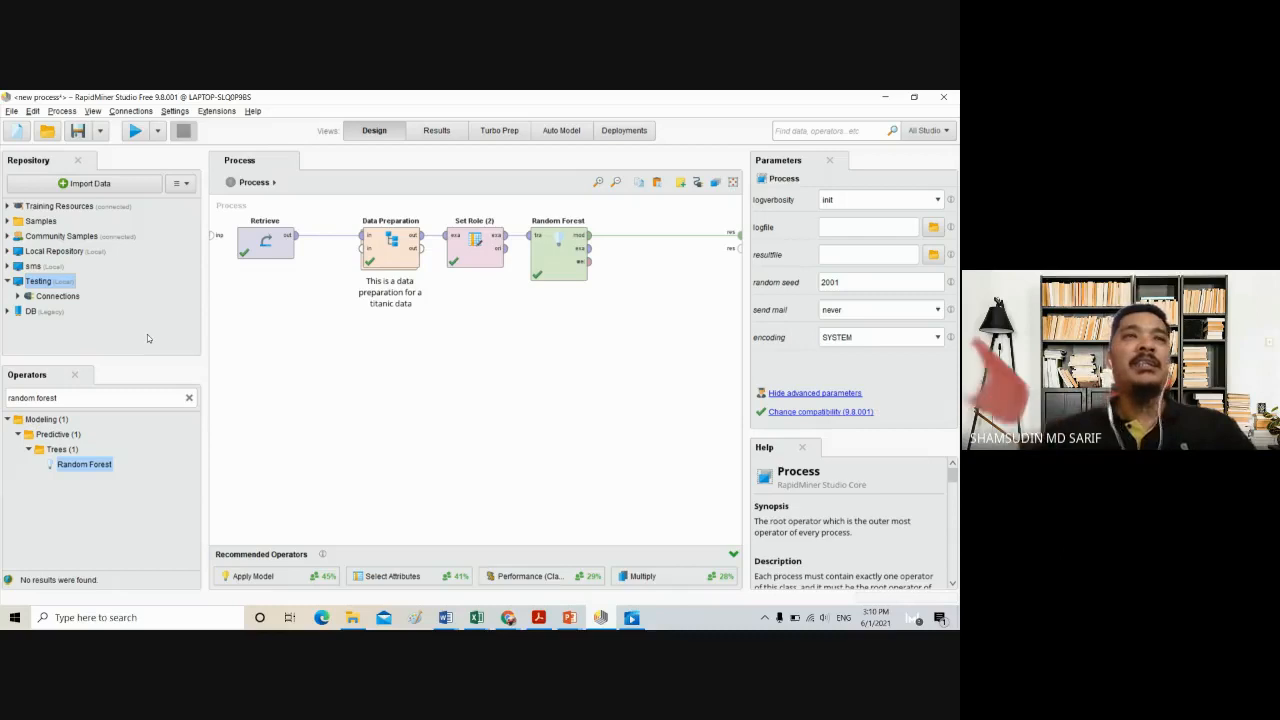
right_click(44, 285)
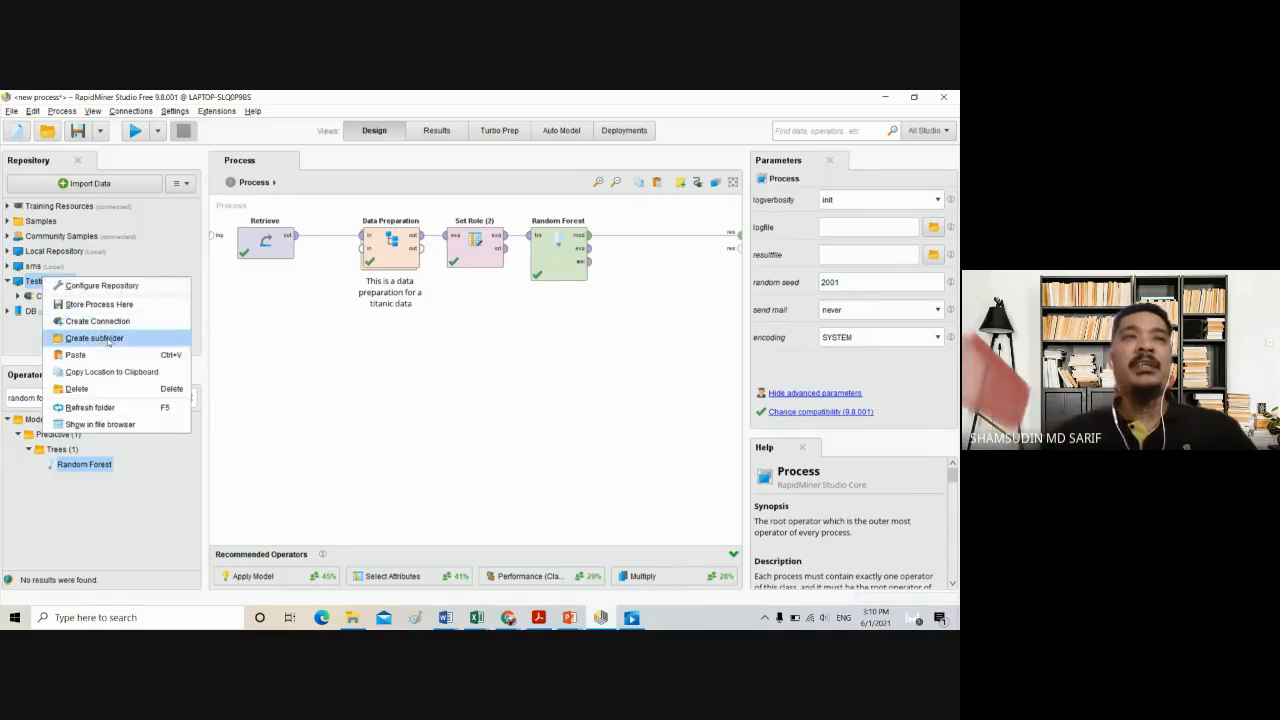
click(95, 338)
text(Data)
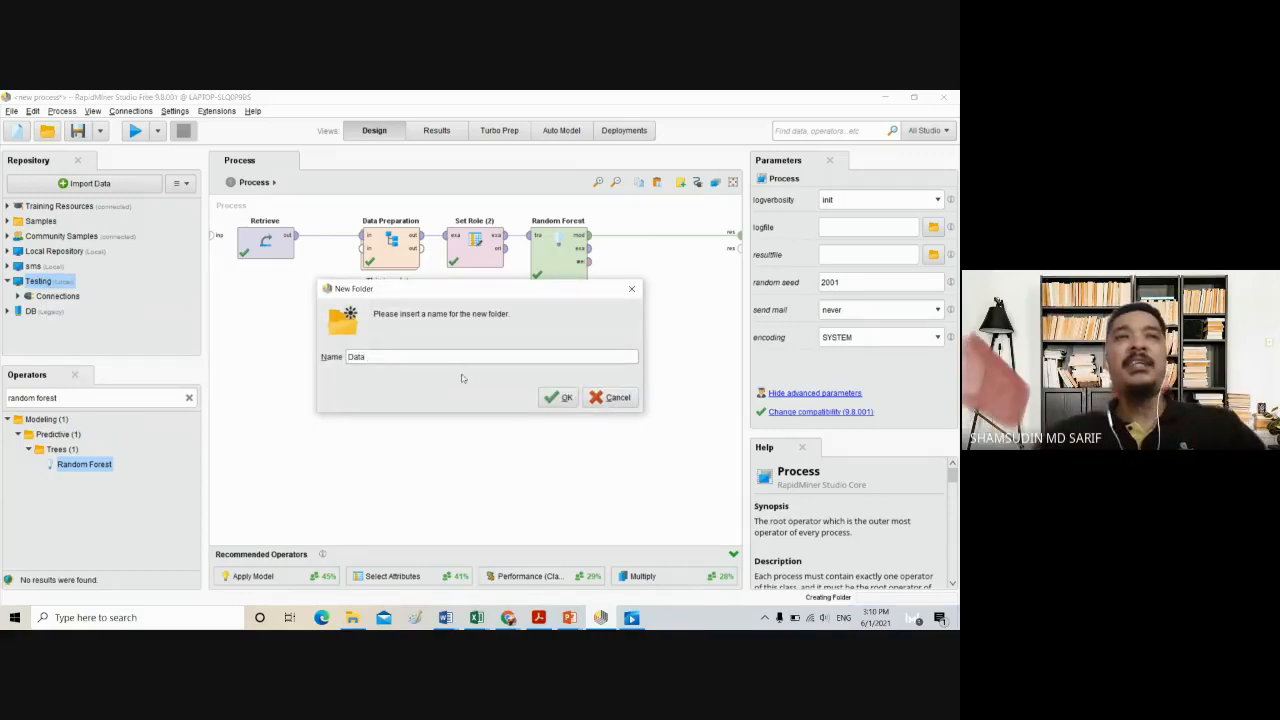
click(560, 397)
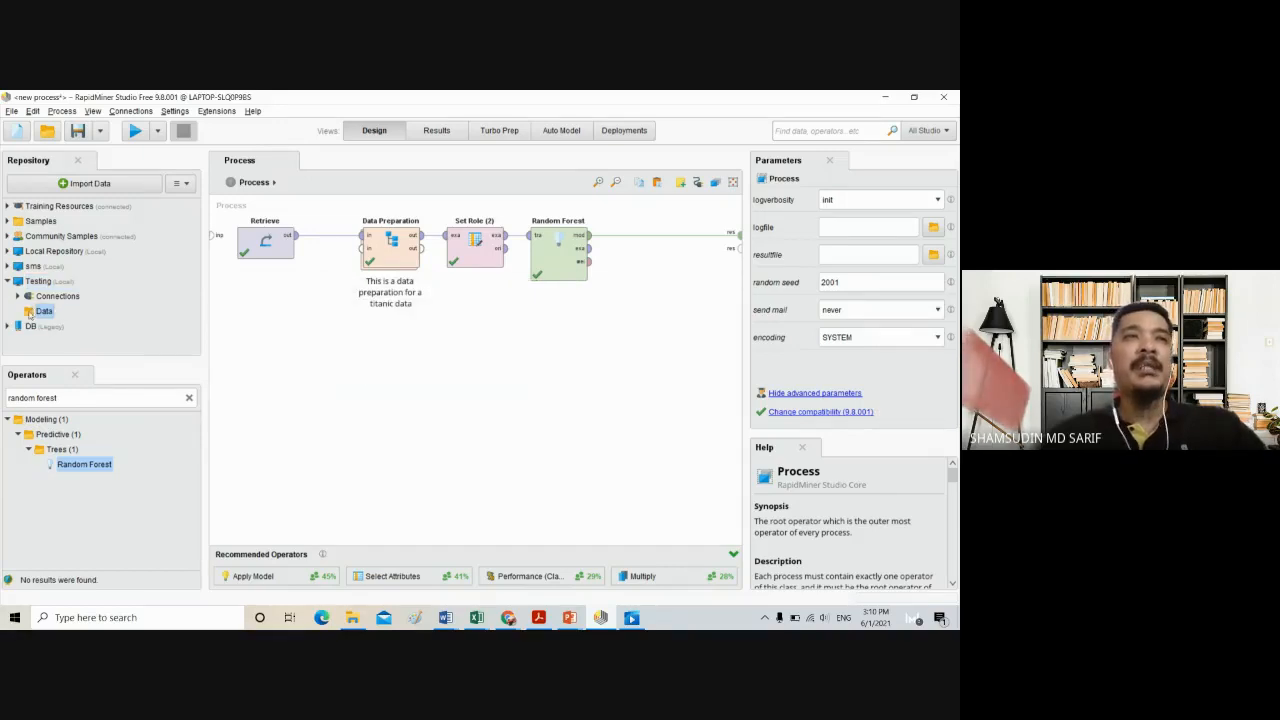
Create a second subfolder named Process in the Testing repository
right_click(44, 285)
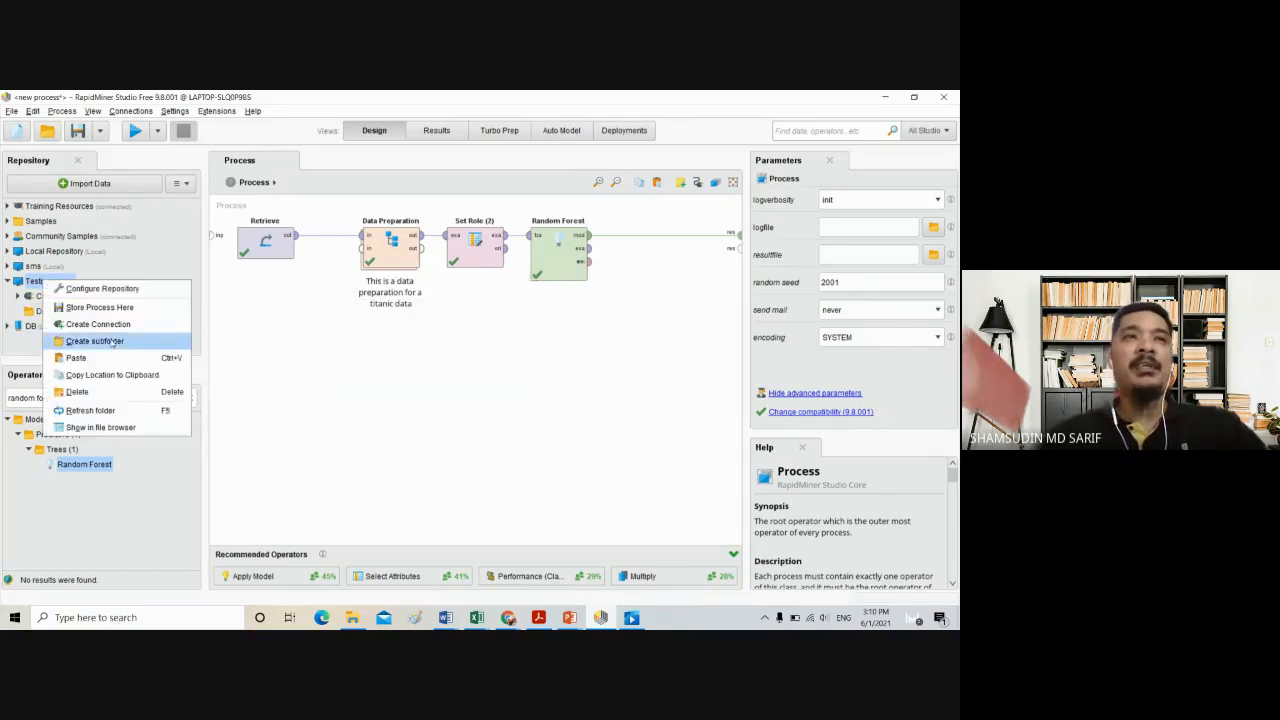
click(95, 341)
text(P)
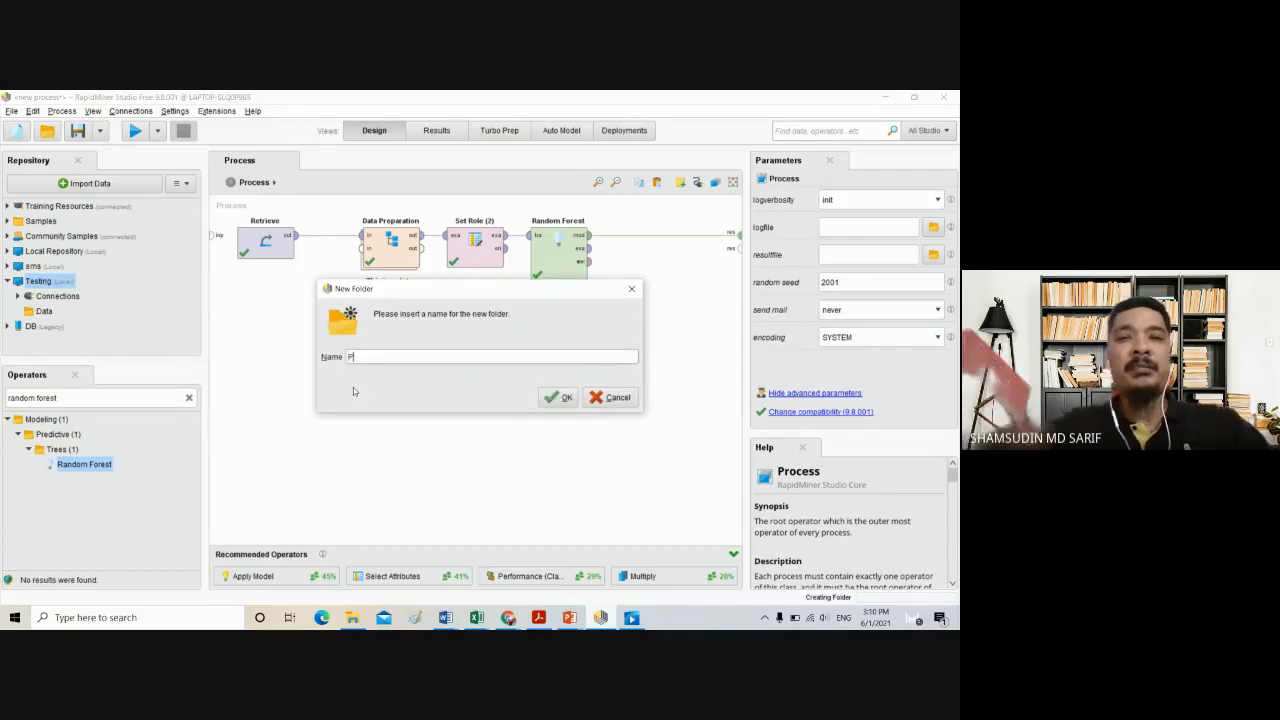
text(rocess)
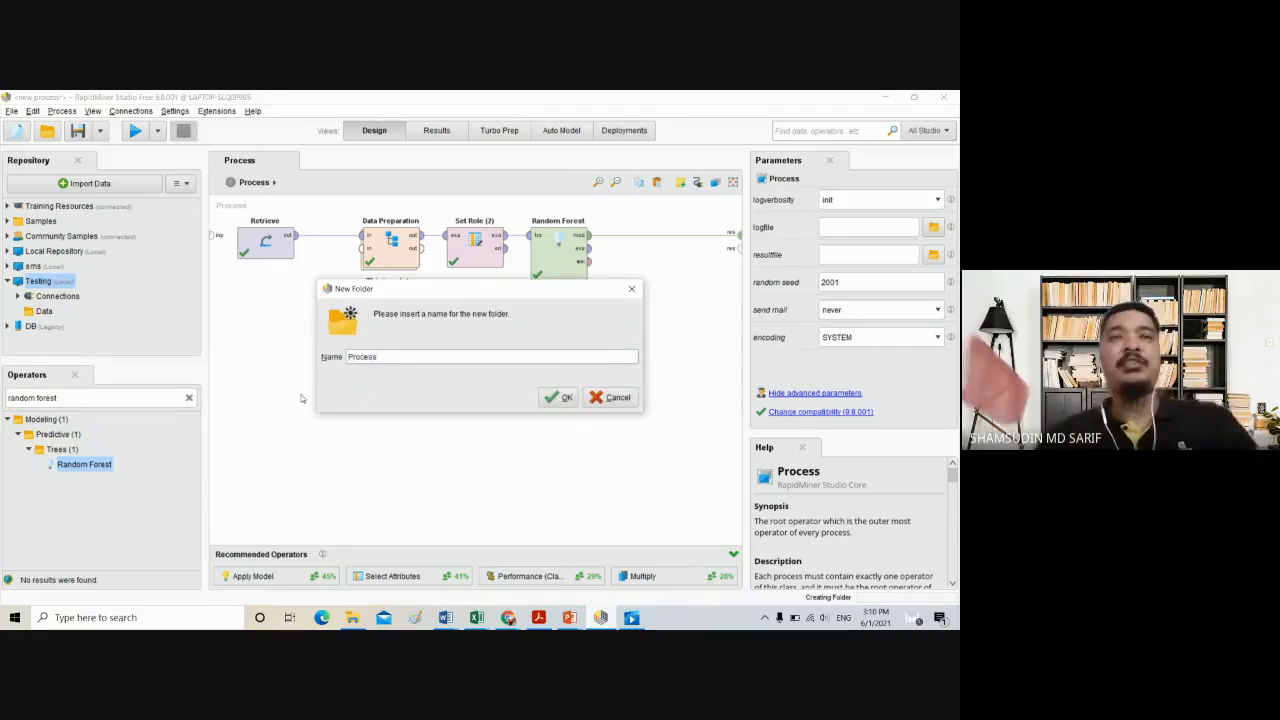
click(561, 398)
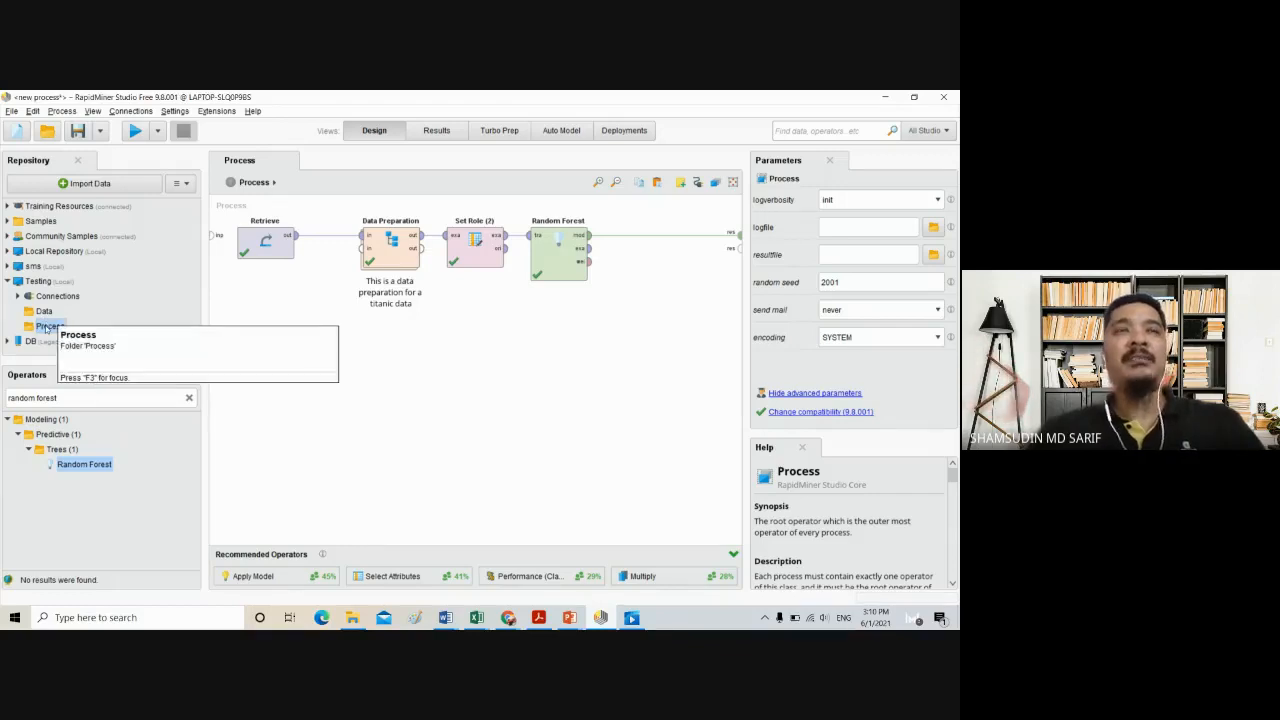
Look through the contents of the sma repository's Data and Process folders
click(9, 266)
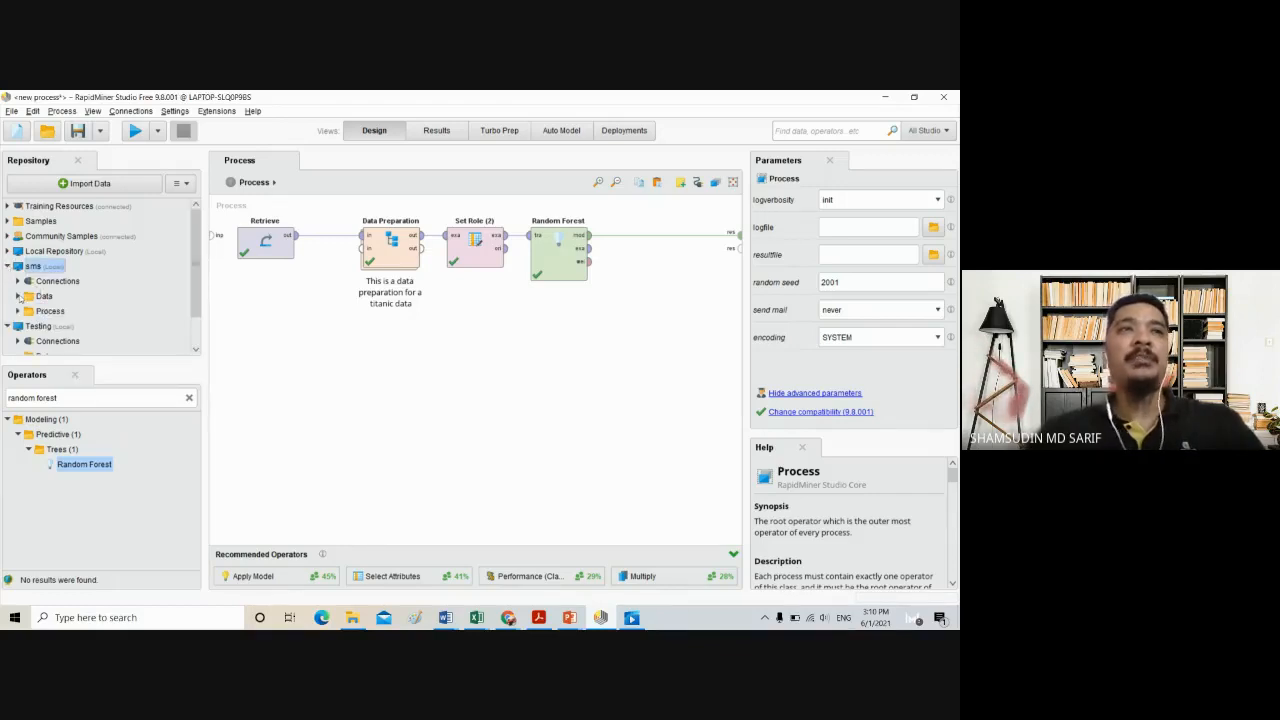
click(17, 296)
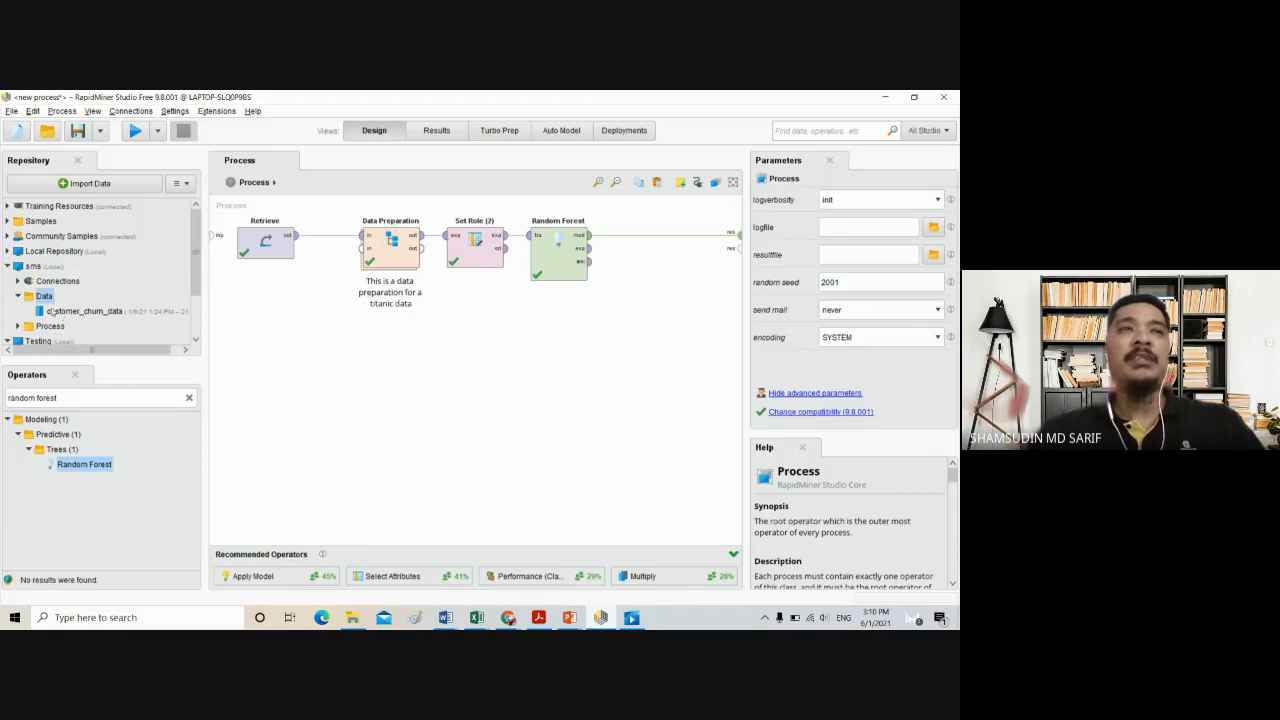
click(17, 296)
click(17, 311)
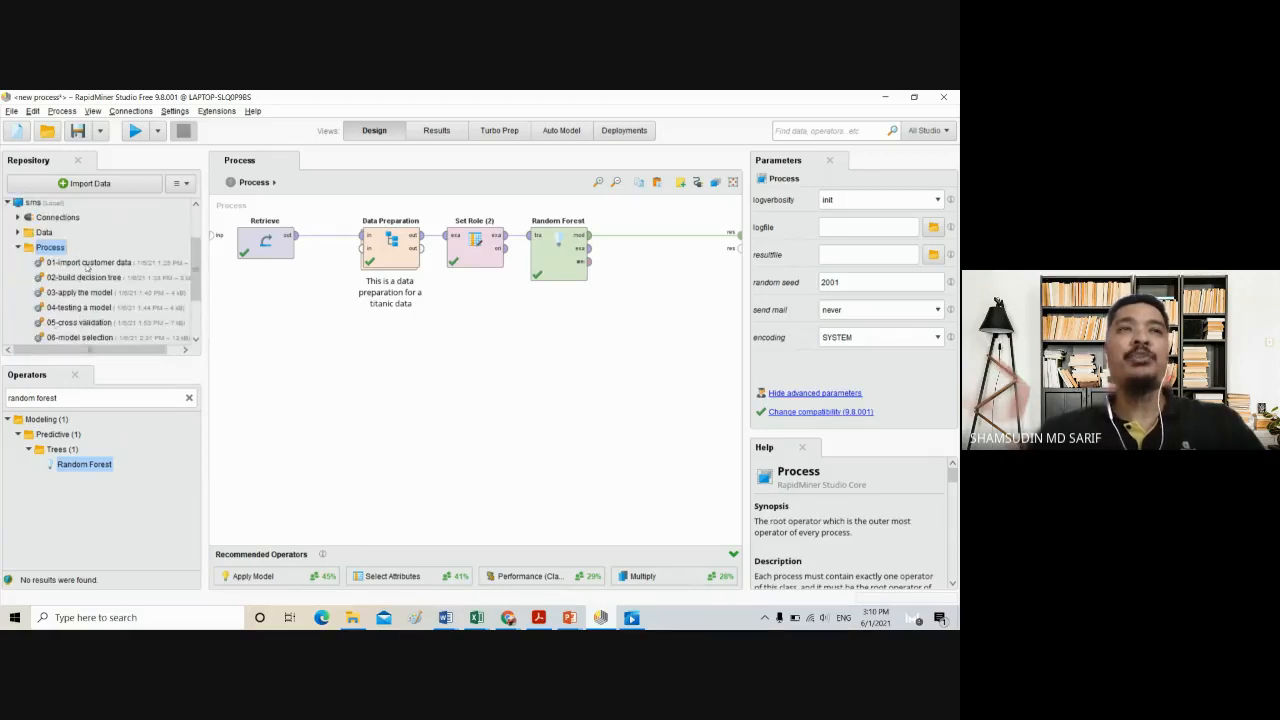
Look through the processes stored in the sms repository's Process folder, then collapse the folder
scroll(90, 278, down, 2)
scroll(93, 285, up, 4)
scroll(60, 280, down, 2)
scroll(20, 272, up, 2)
click(17, 285)
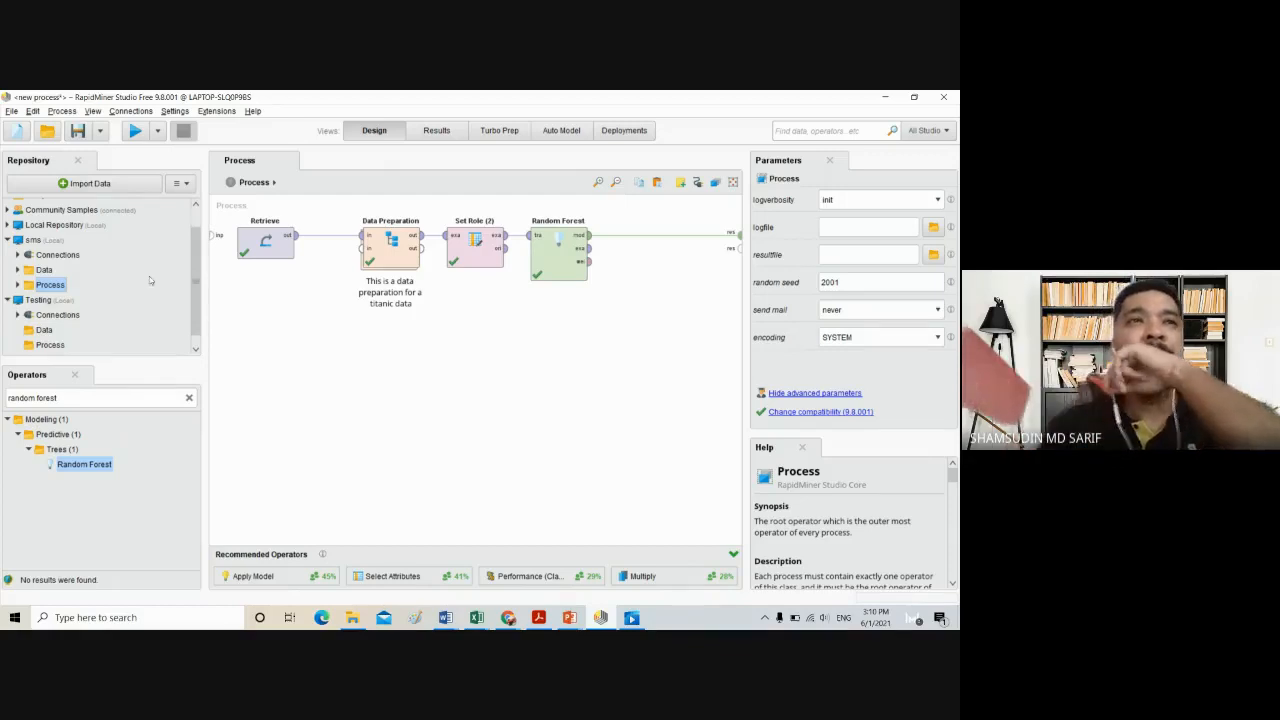
scroll(135, 294, down, 1)
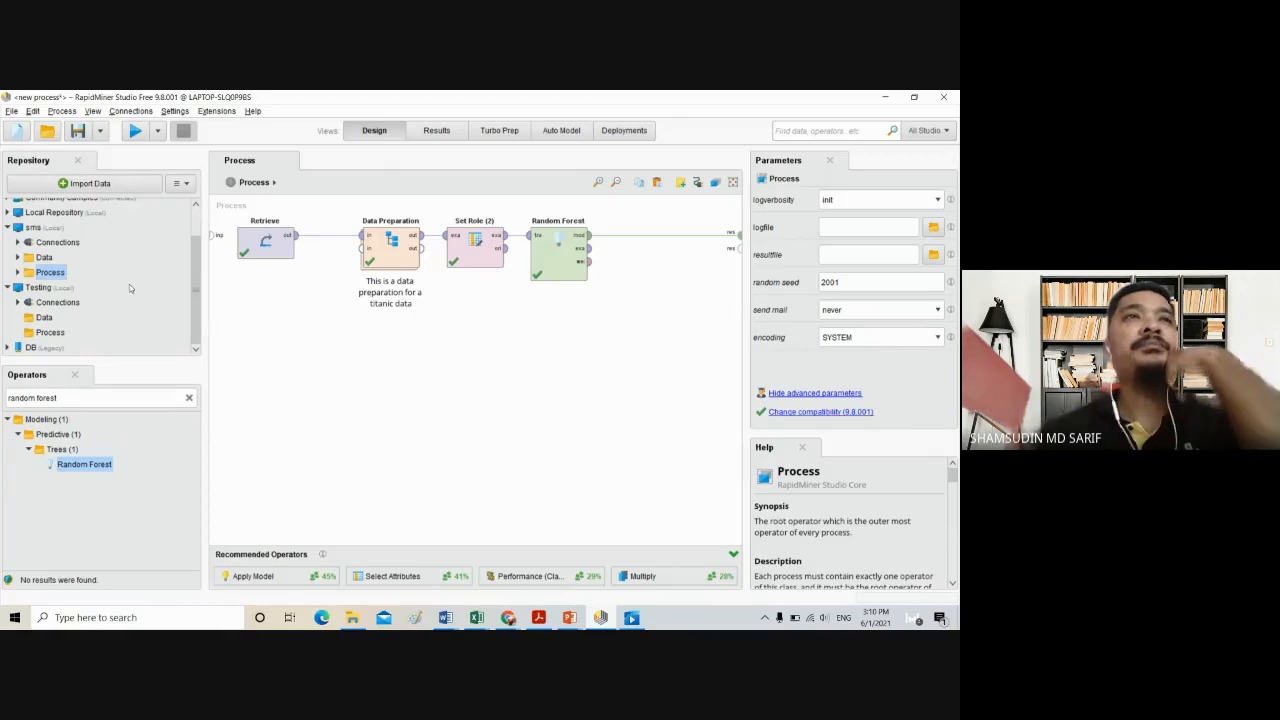
click(17, 131)
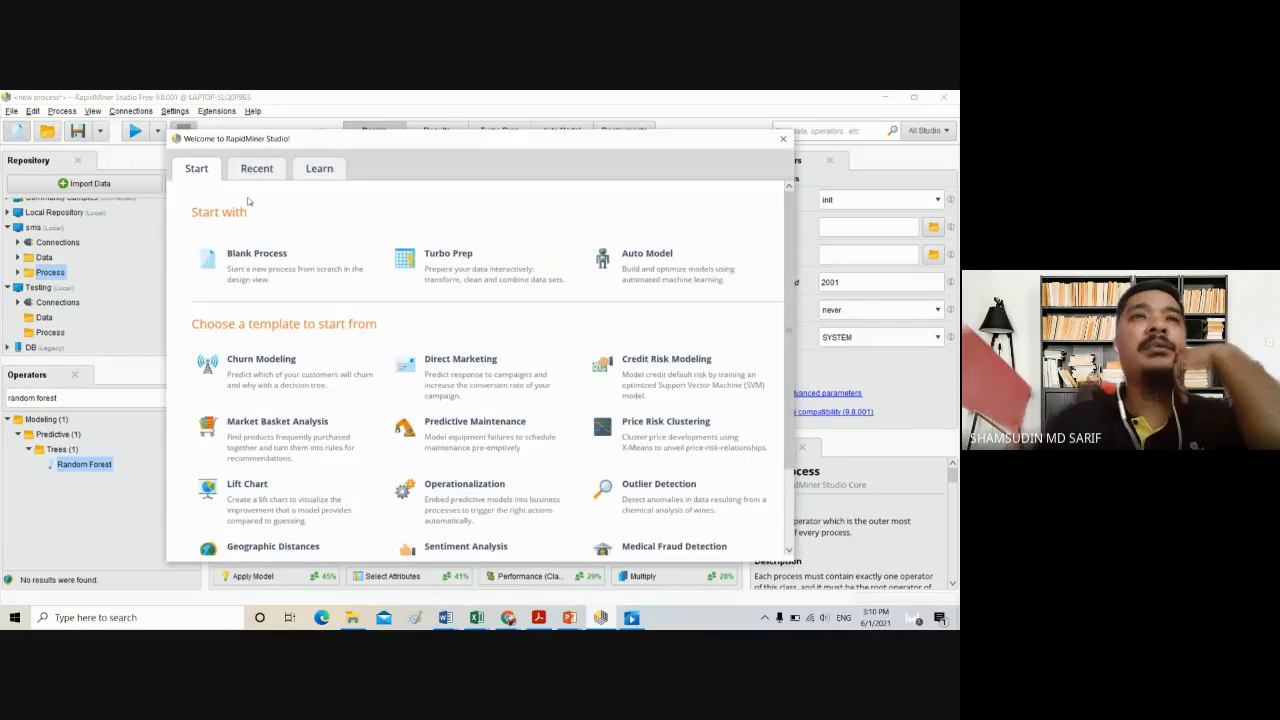
click(276, 261)
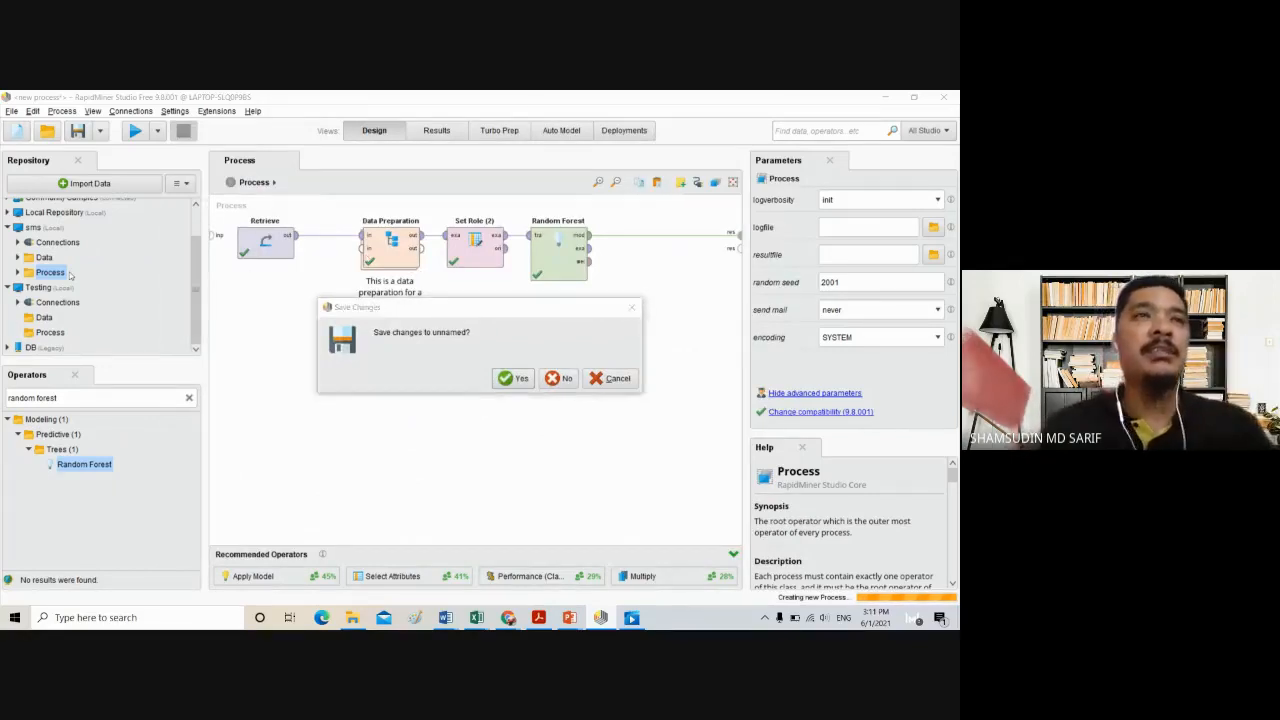
key(Escape)
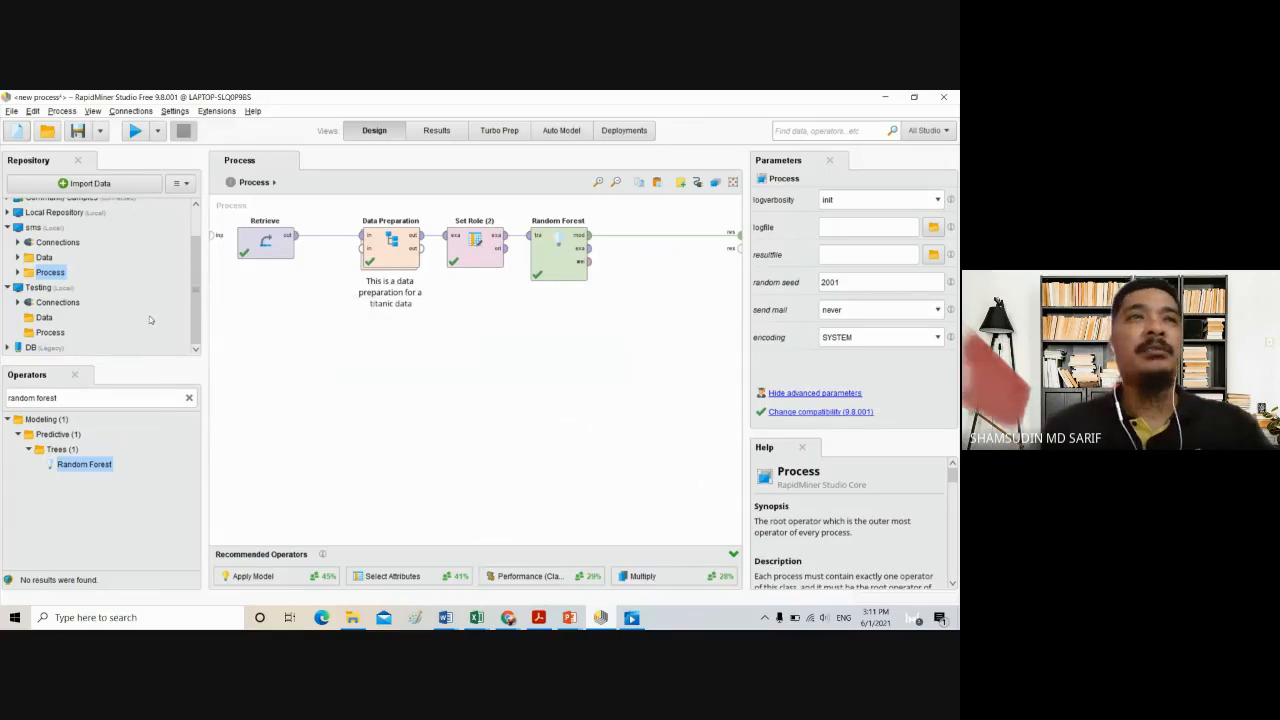
Briefly expand the sms repository's Process folder to check its saved processes
scroll(150, 320, up, 1)
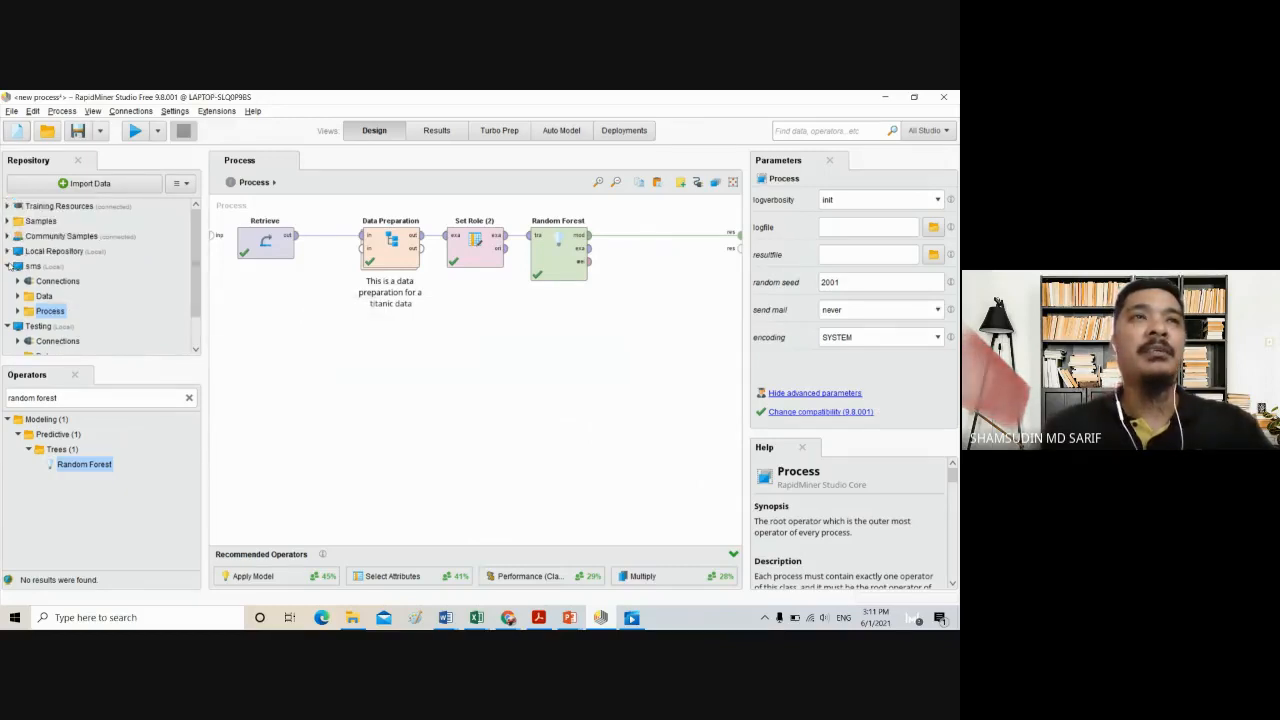
click(18, 311)
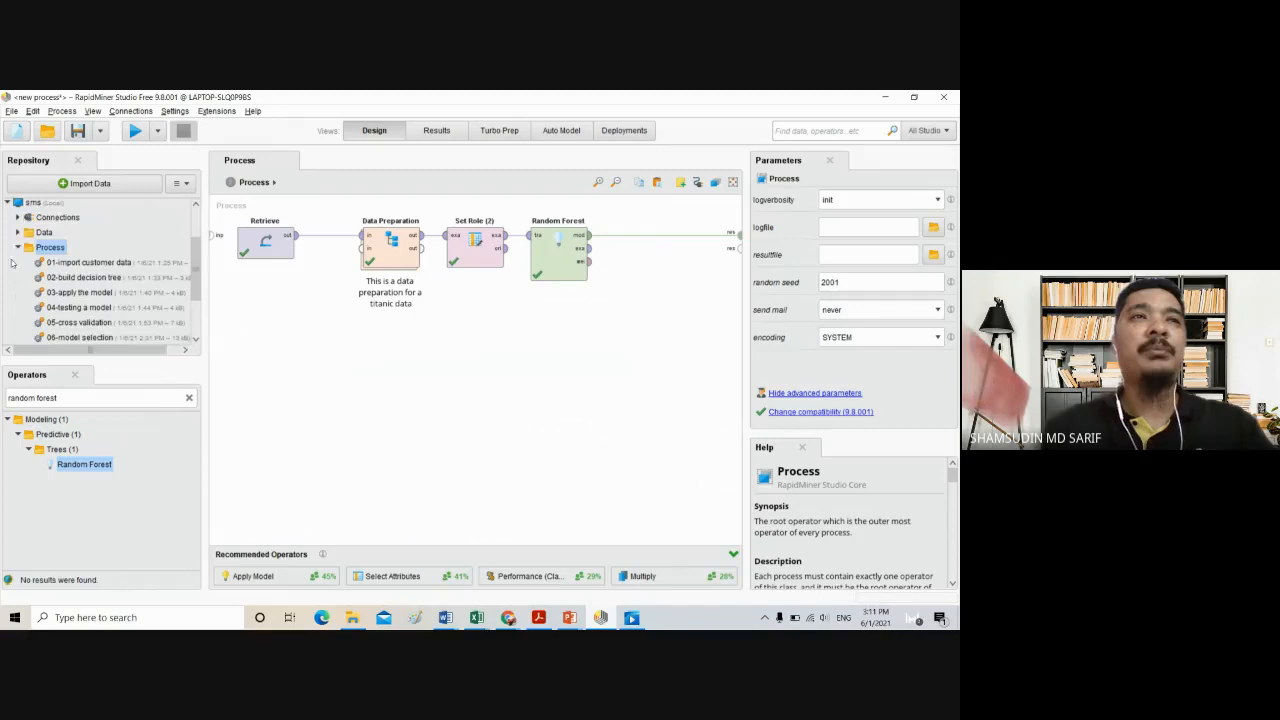
click(17, 250)
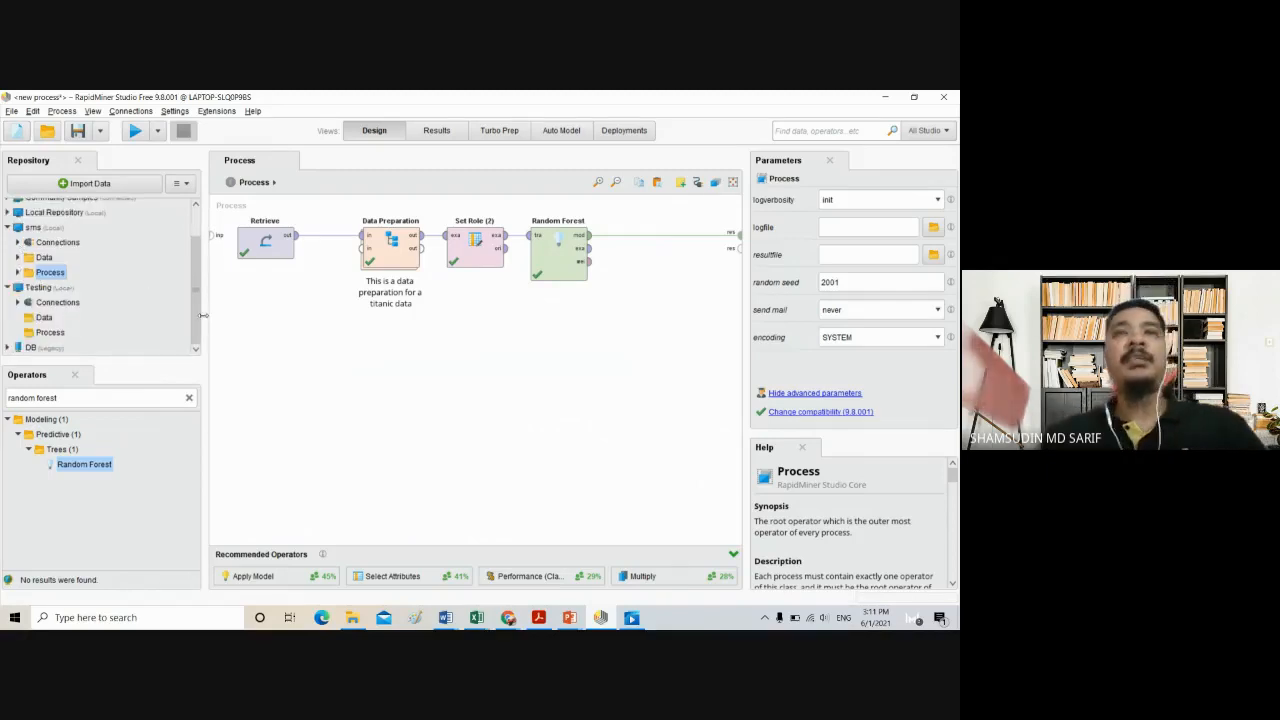
Save the current process in the Local Repository under the name Titanic 2020
click(12, 111)
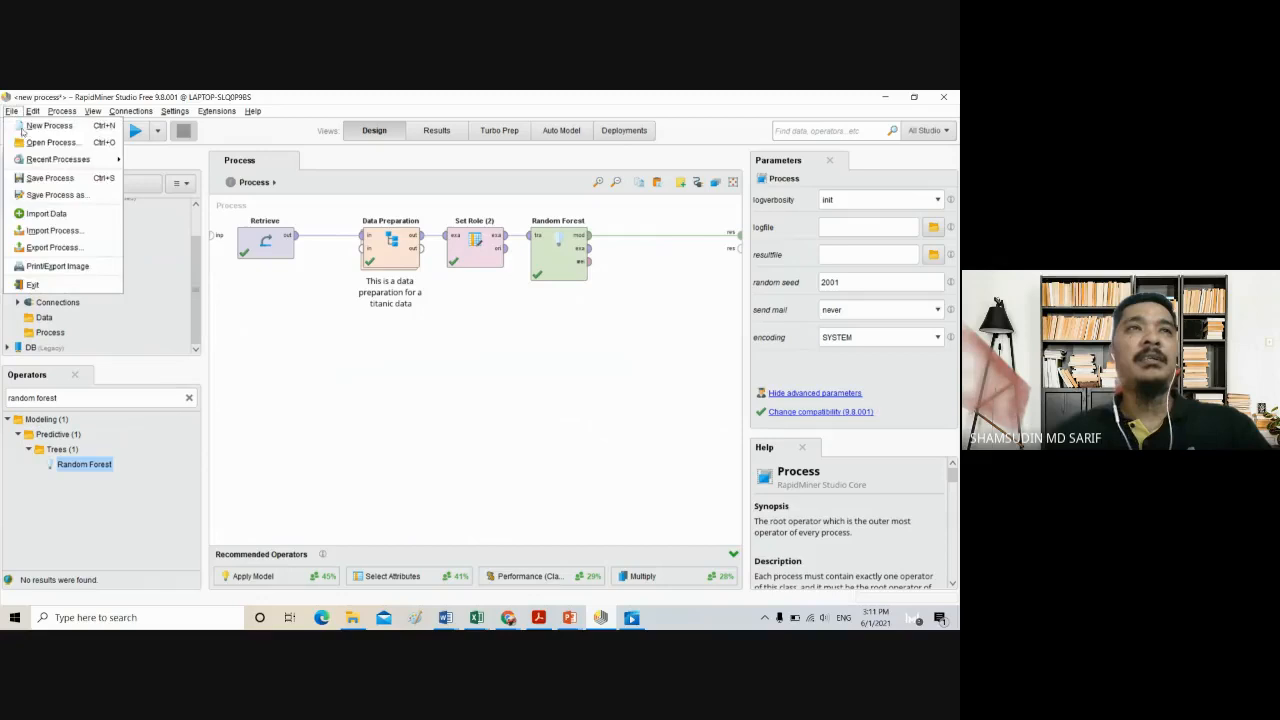
click(45, 178)
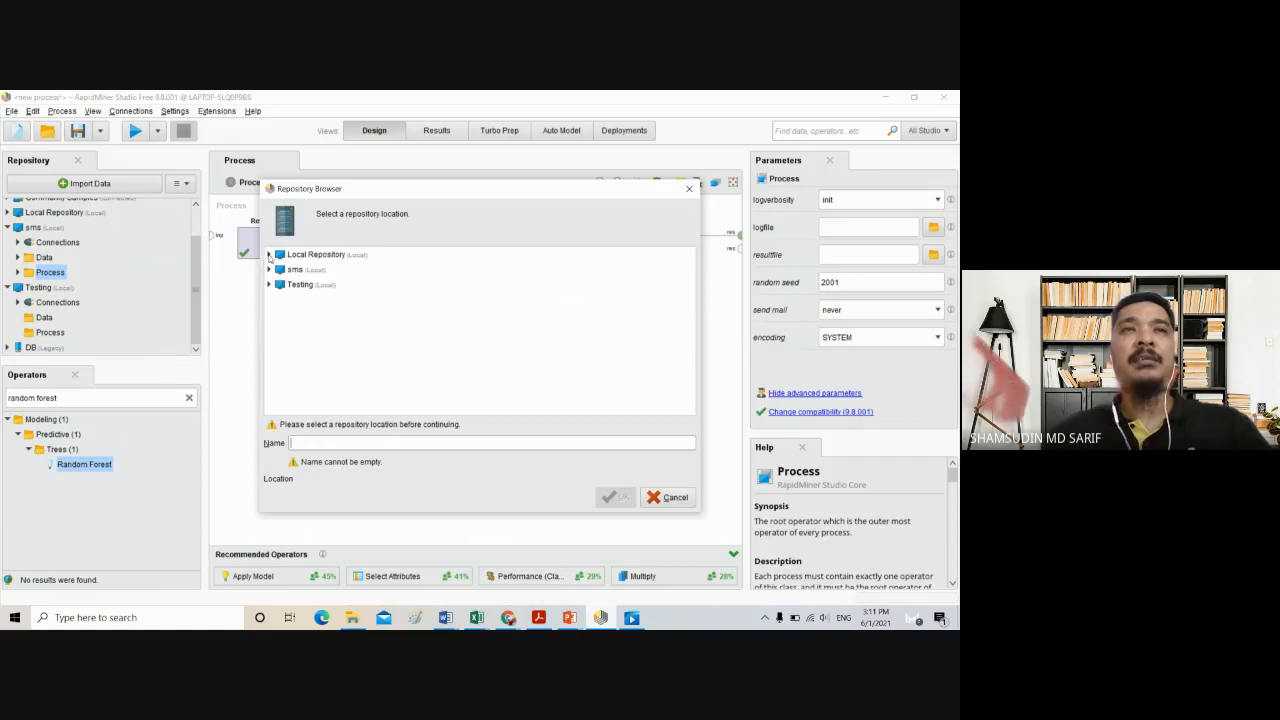
click(269, 255)
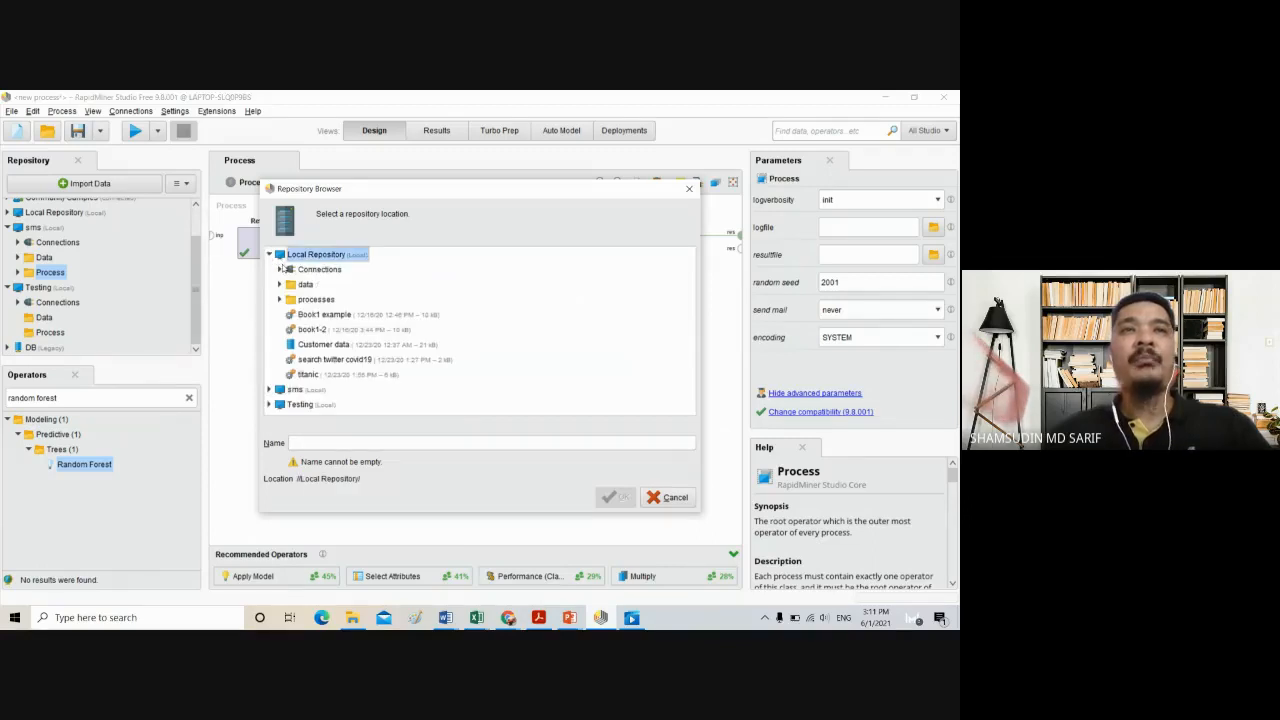
click(305, 444)
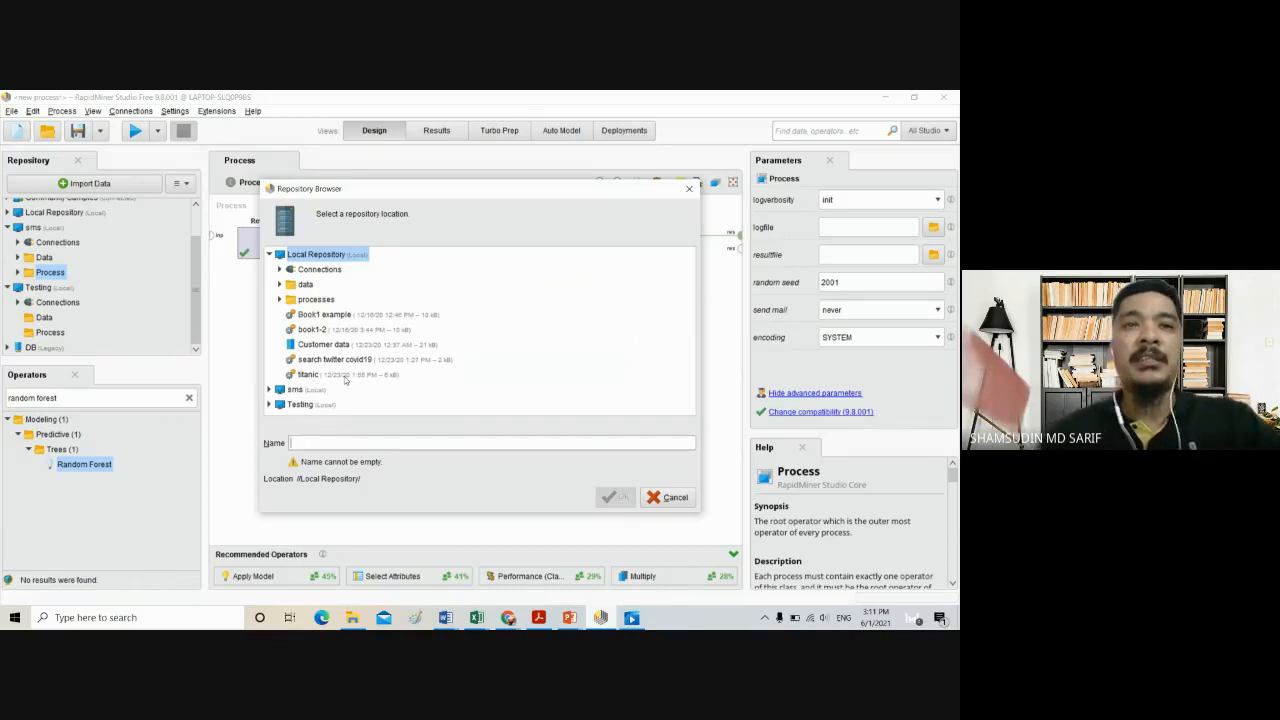
text(Titab)
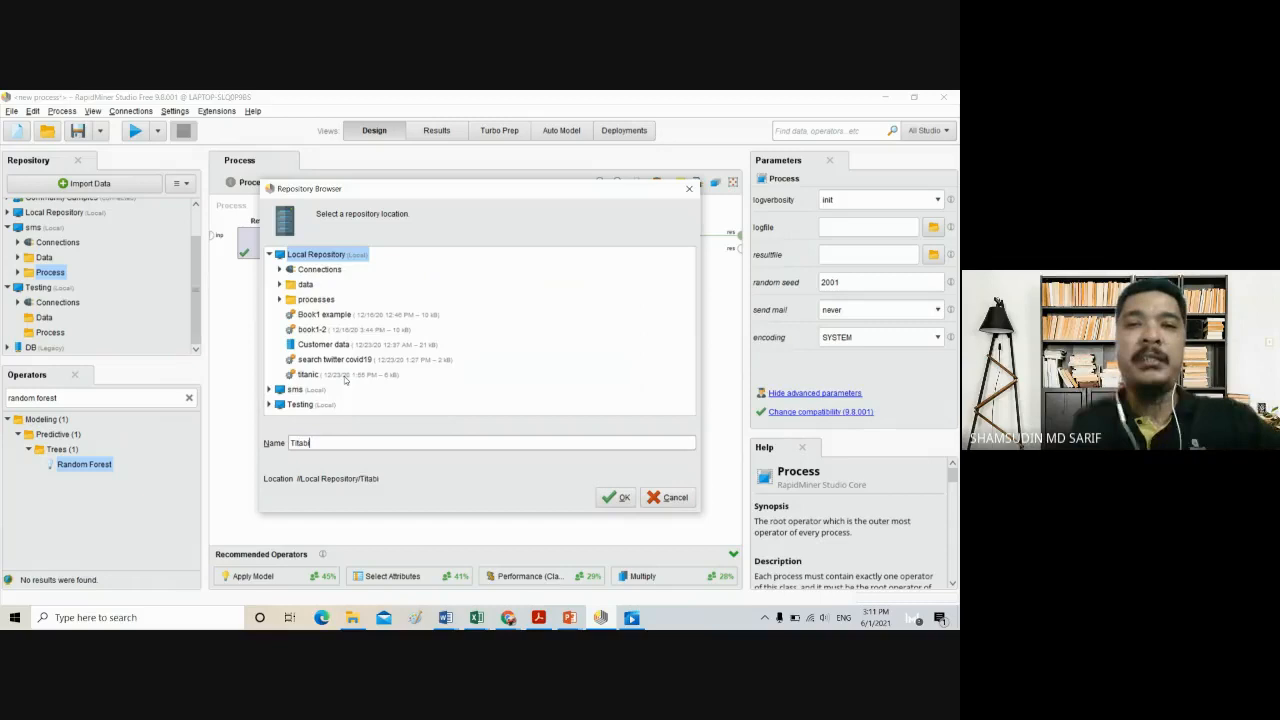
text(i)
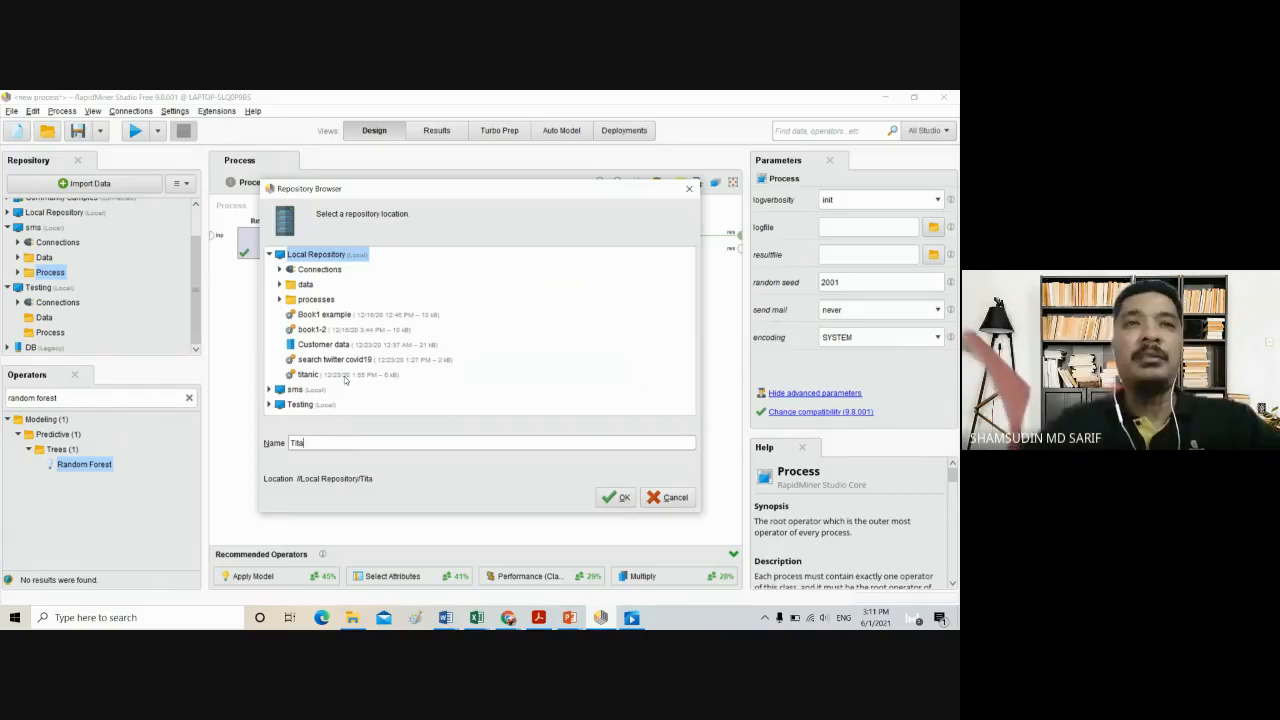
key(BackSpace)
key(BackSpace)
text(nic 2020)
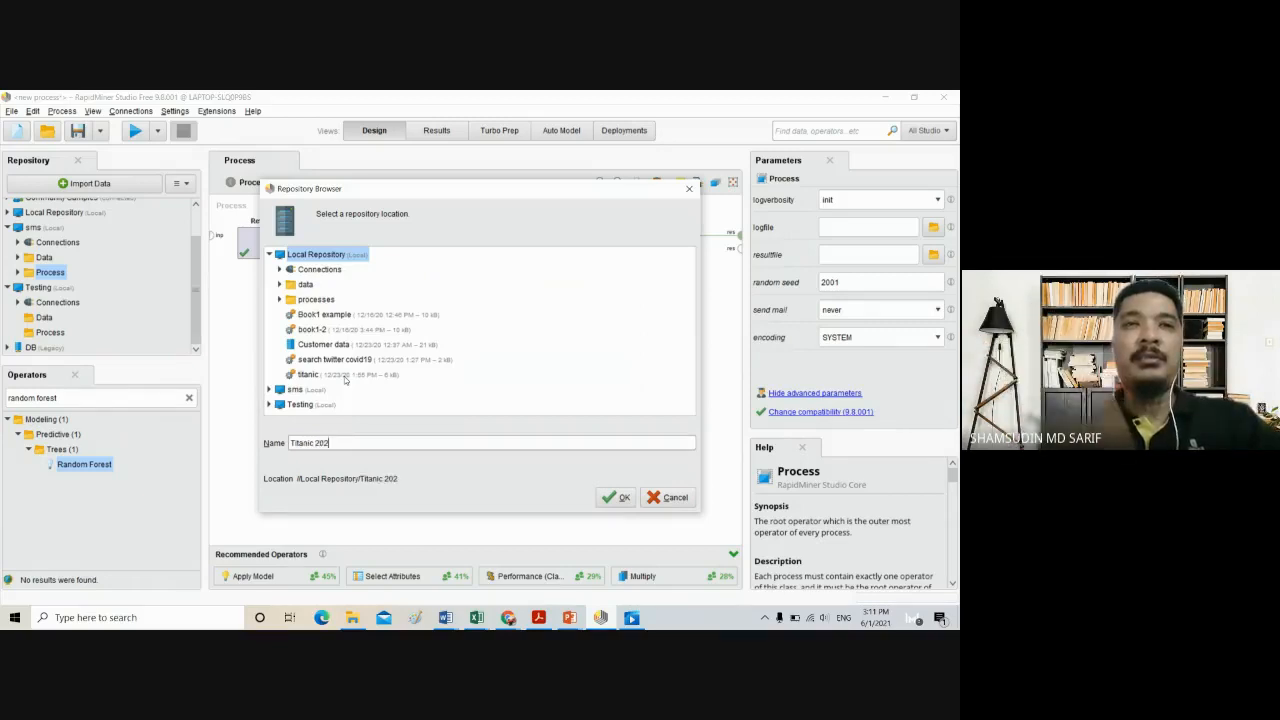
click(614, 497)
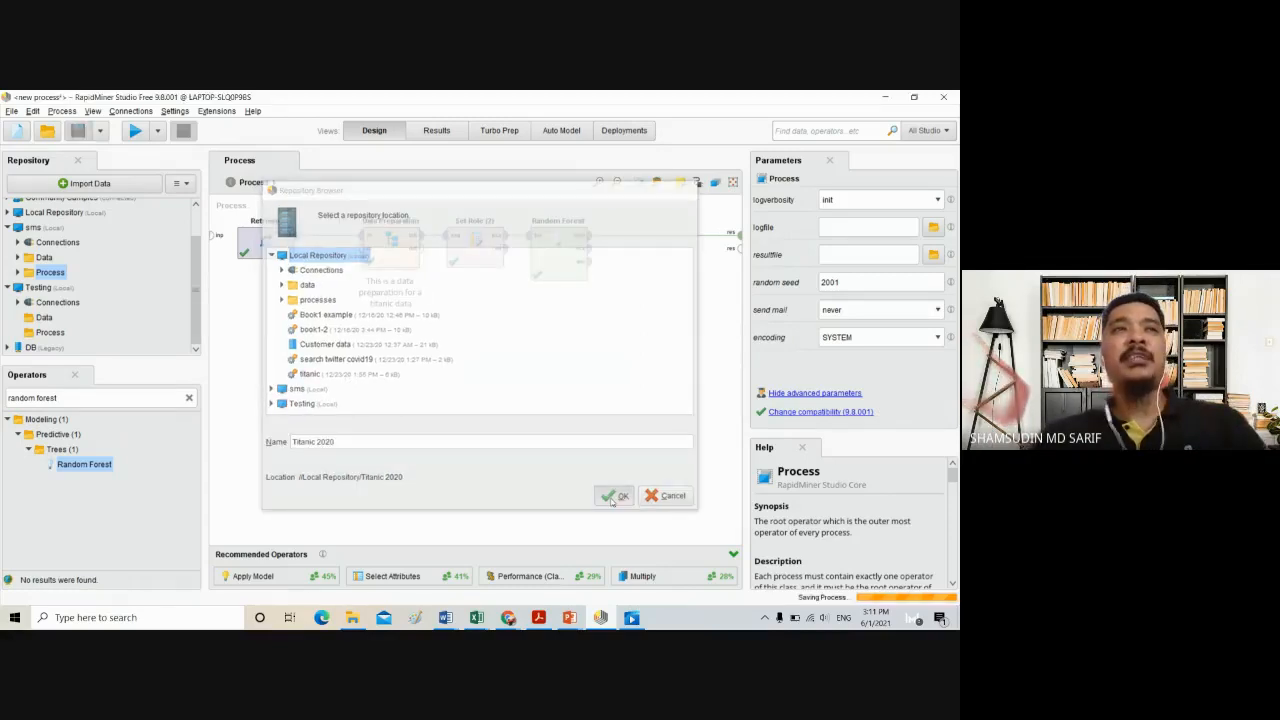
Expand the Local Repository and open the Titanic 2020 process stored in it
click(8, 212)
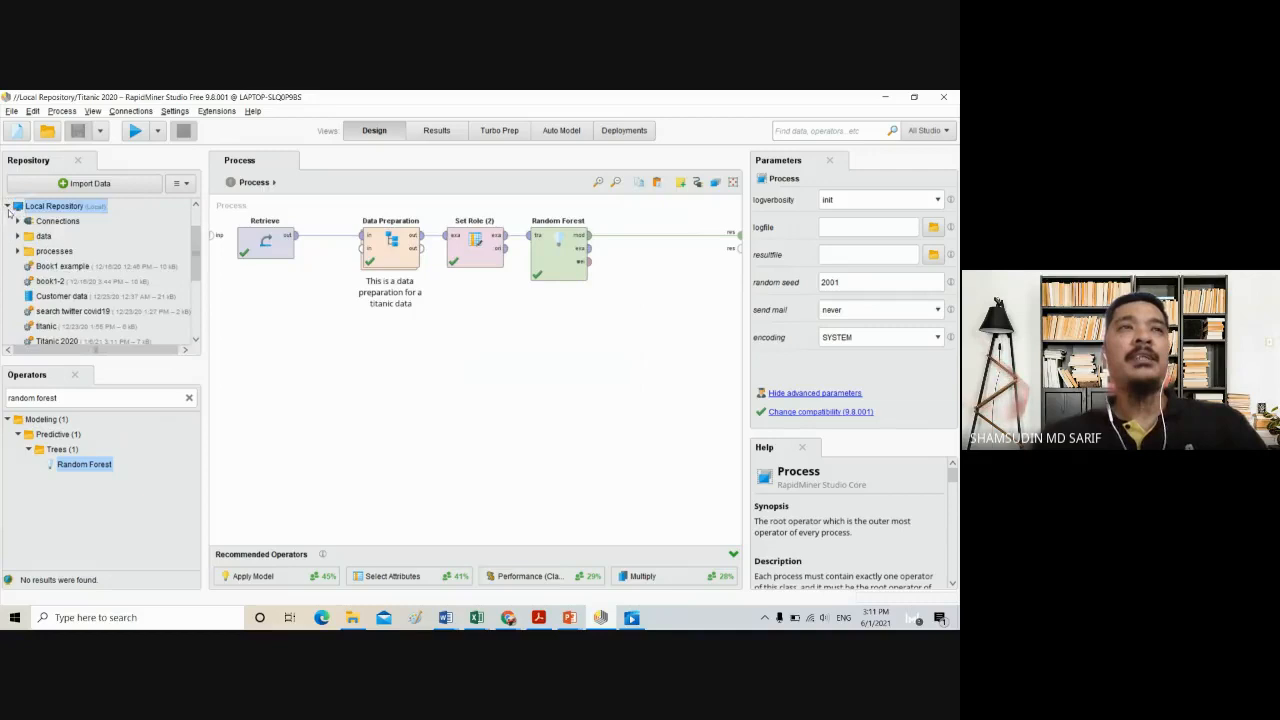
scroll(72, 288, down, 1)
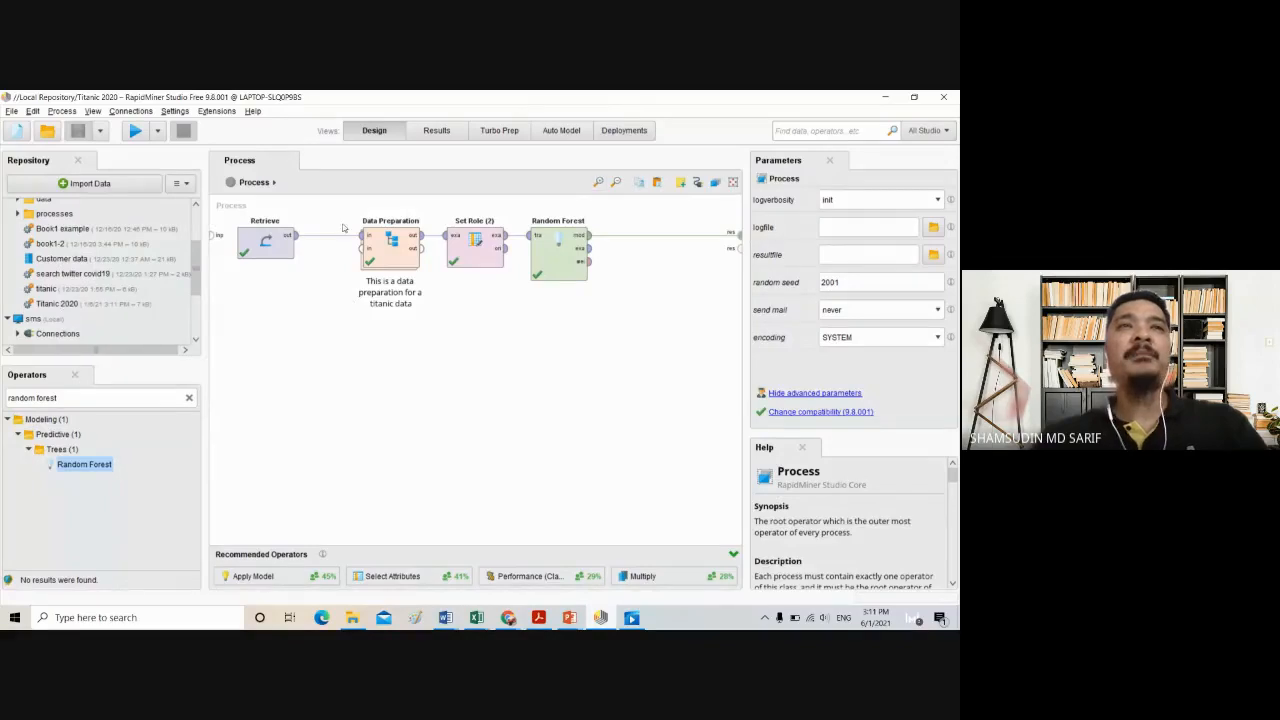
double_click(109, 302)
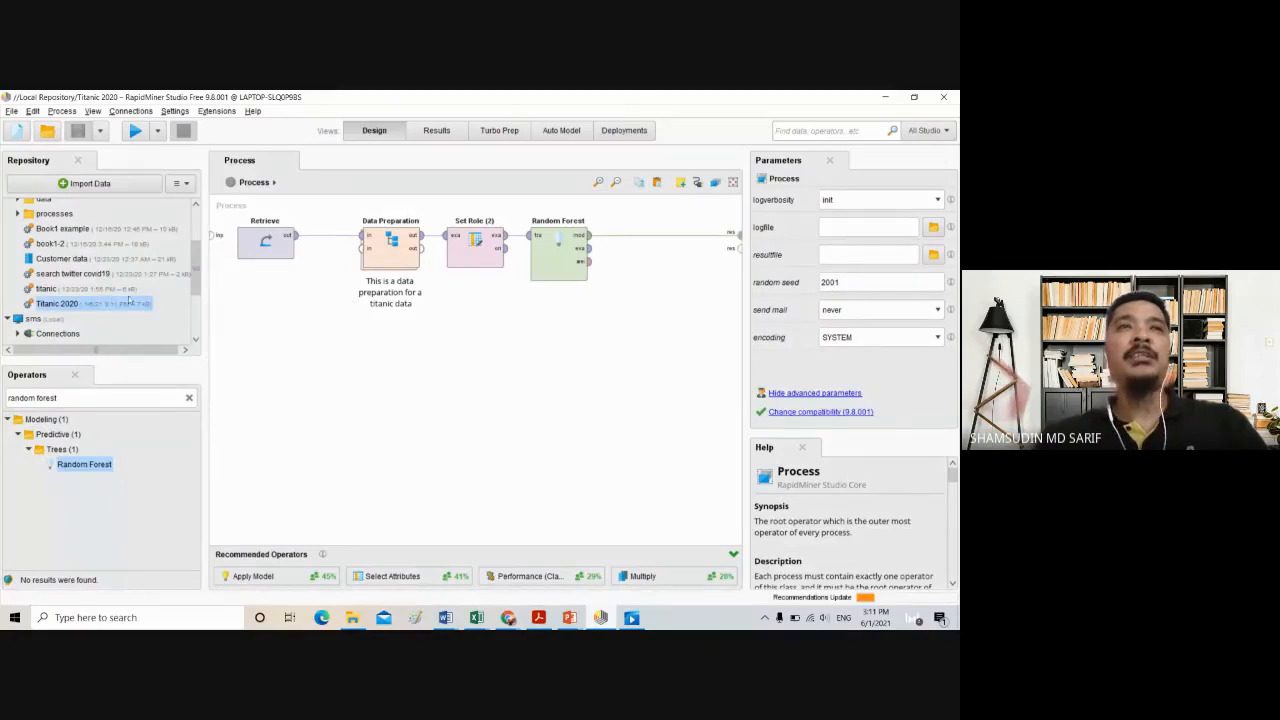
Run the Titanic 2020 process, view the first tree of the random forest model, and return to the process design
click(133, 131)
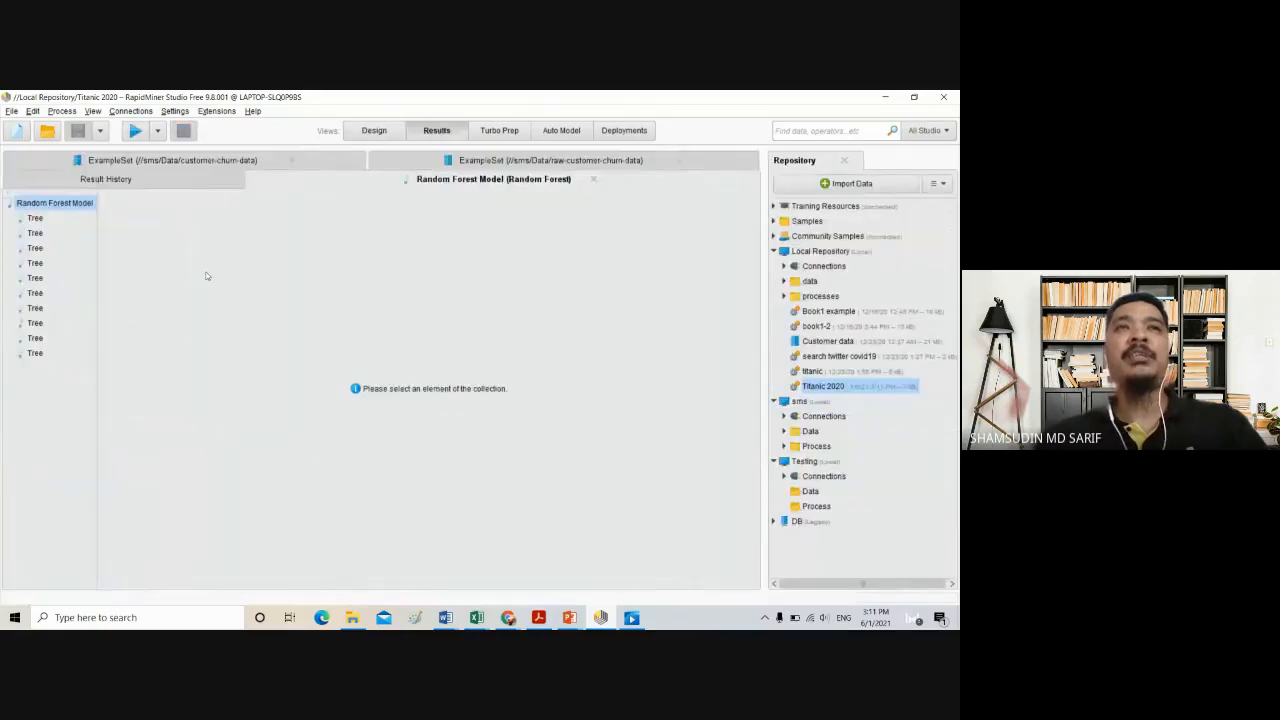
click(36, 219)
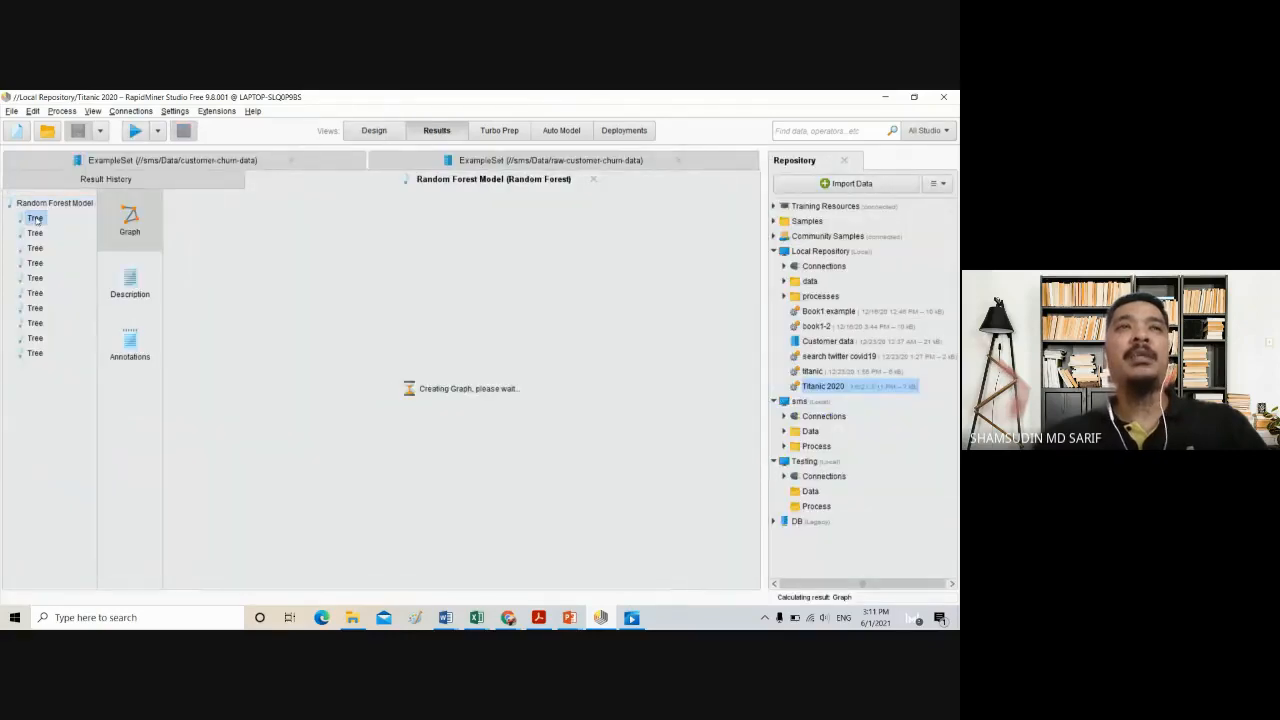
key(F8)
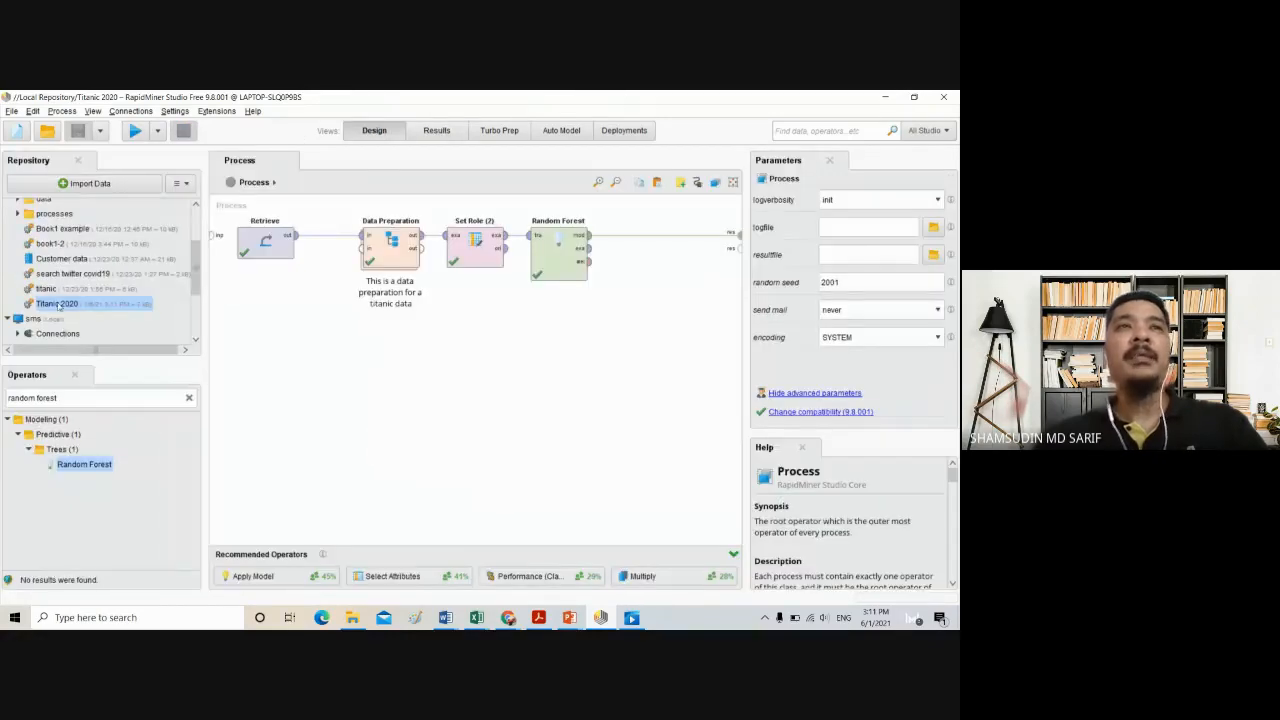
Collapse the Local Repository and the sms repository, and start a new blank process
click(17, 212)
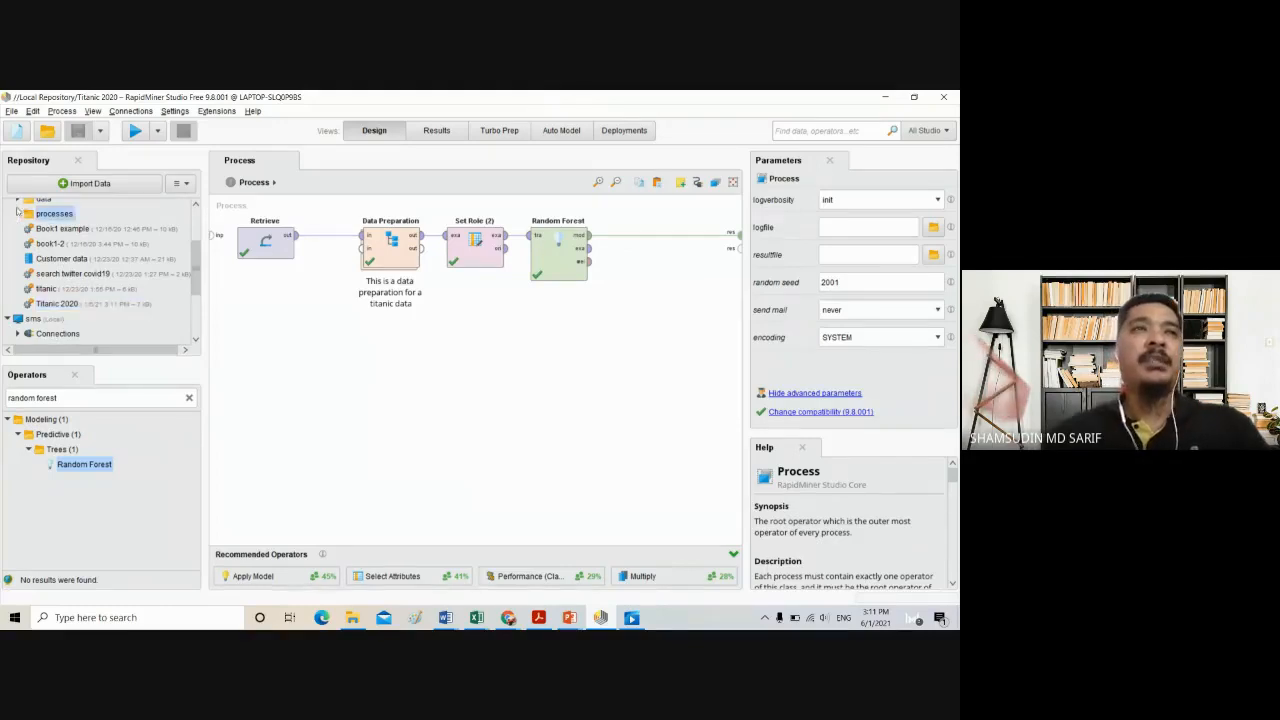
scroll(16, 216, up, 1)
click(8, 206)
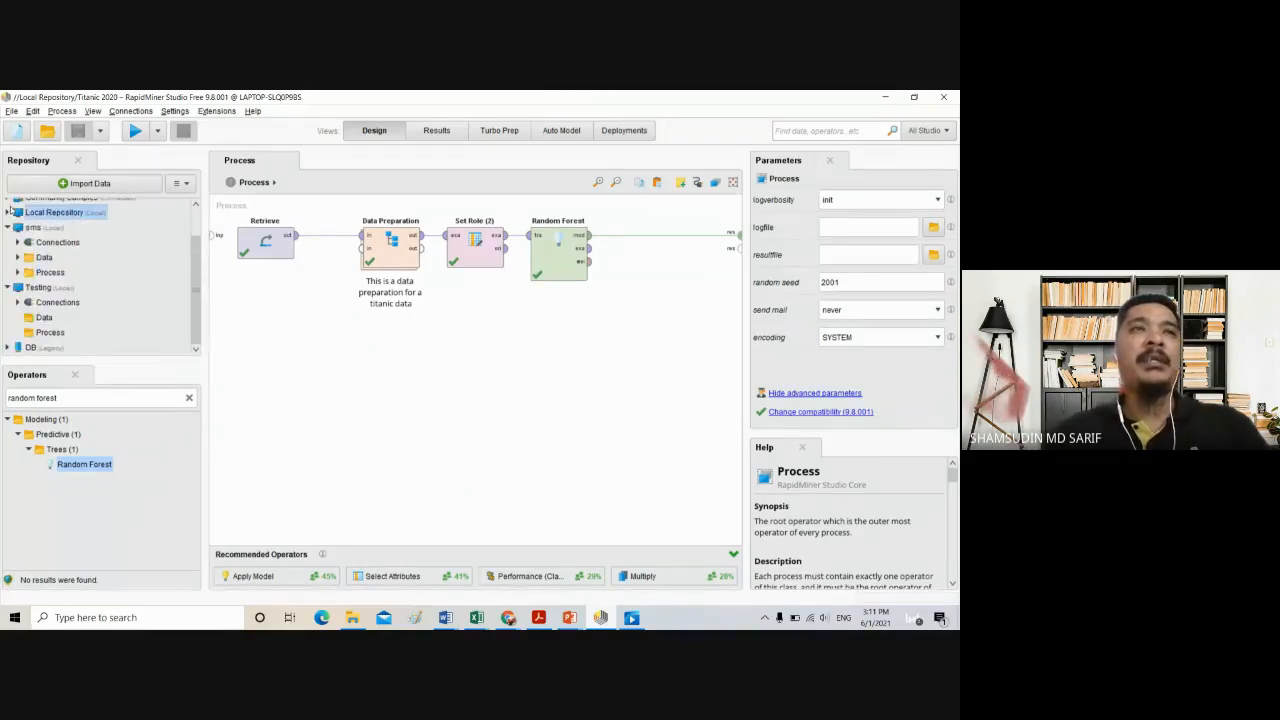
click(7, 227)
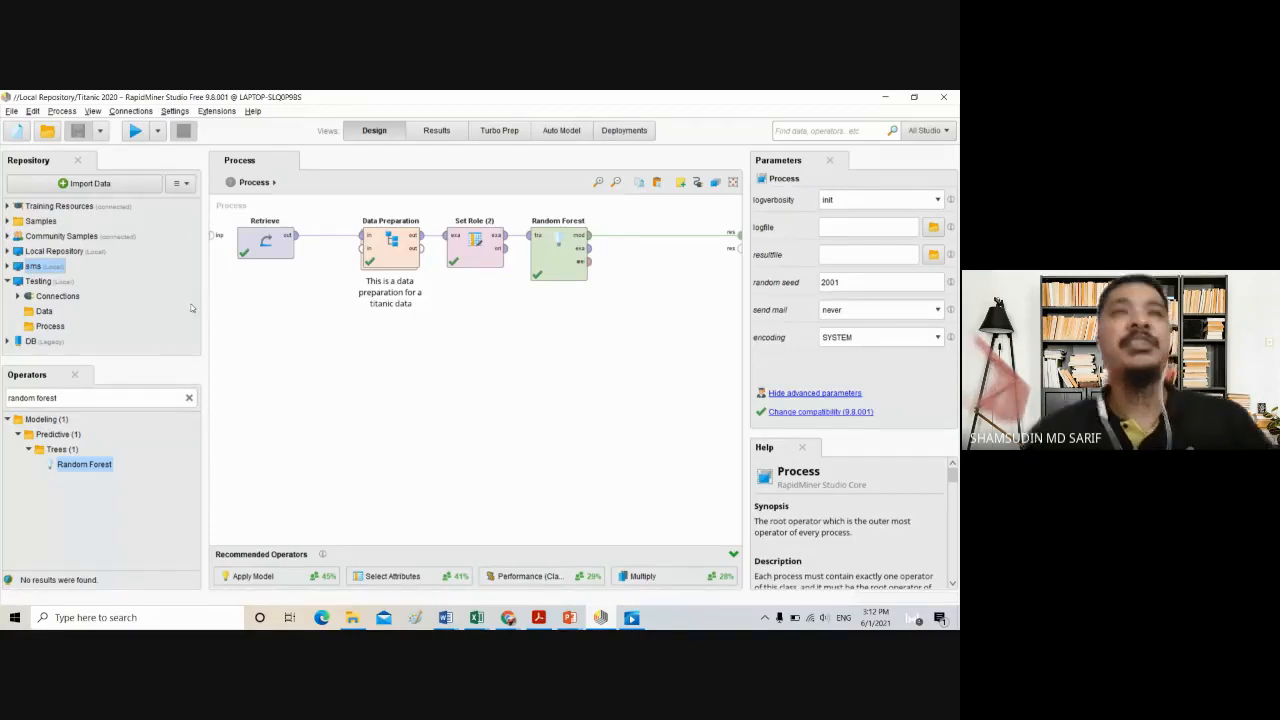
click(18, 130)
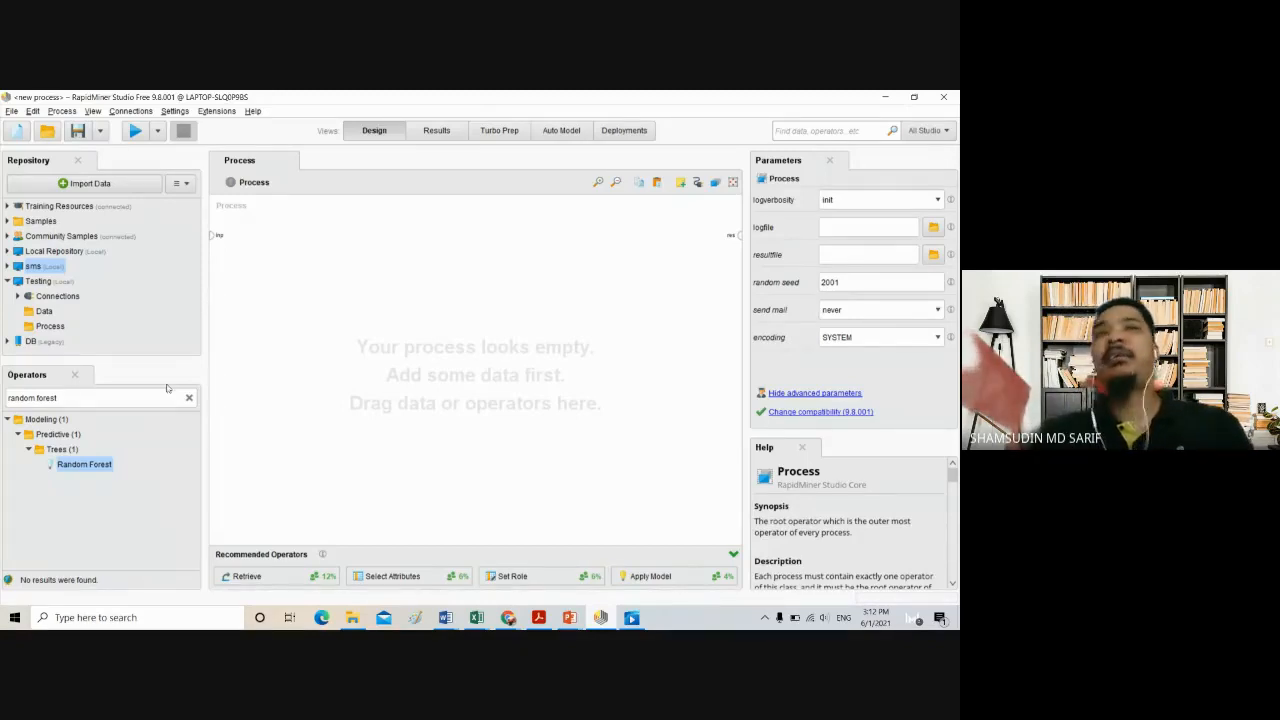
click(64, 397)
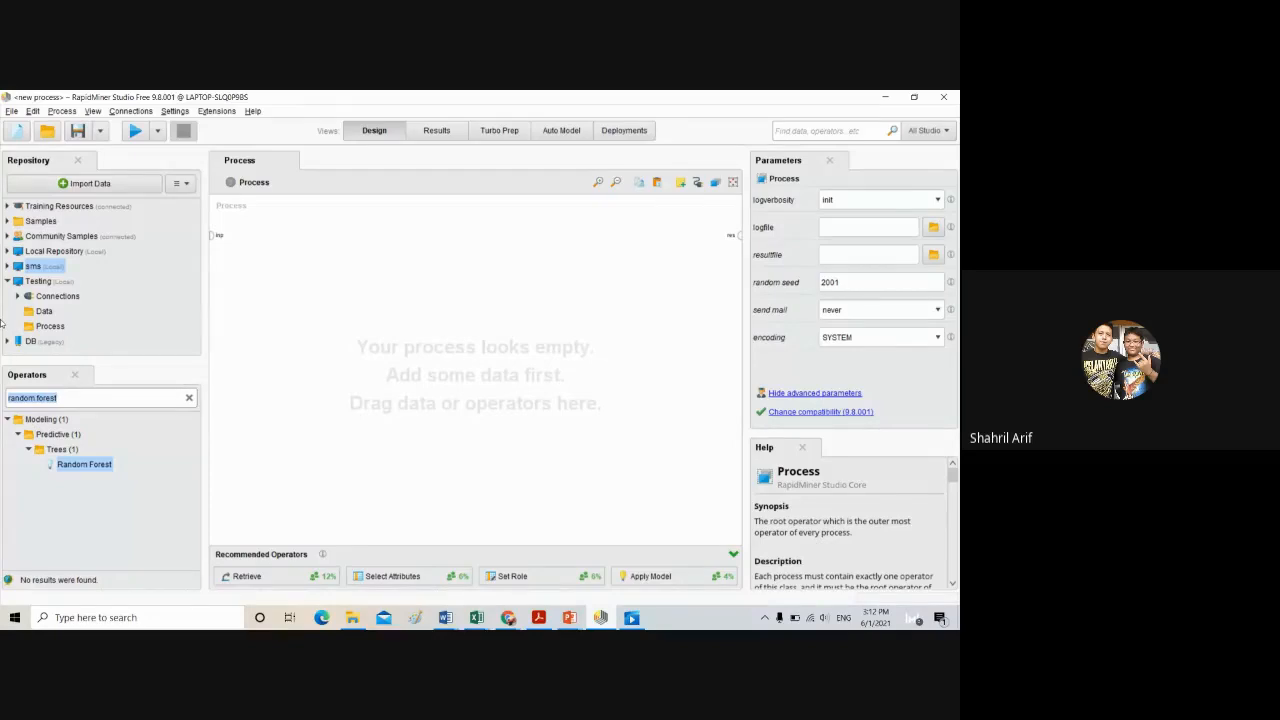
click(12, 111)
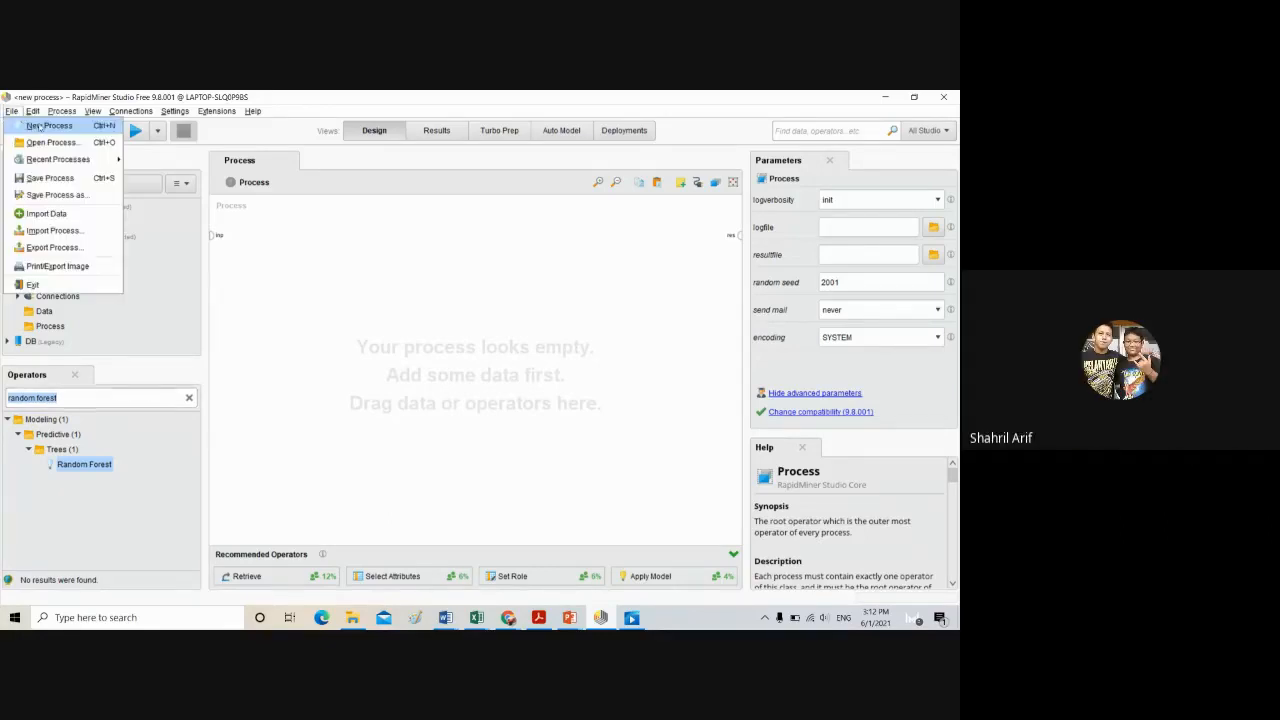
click(256, 262)
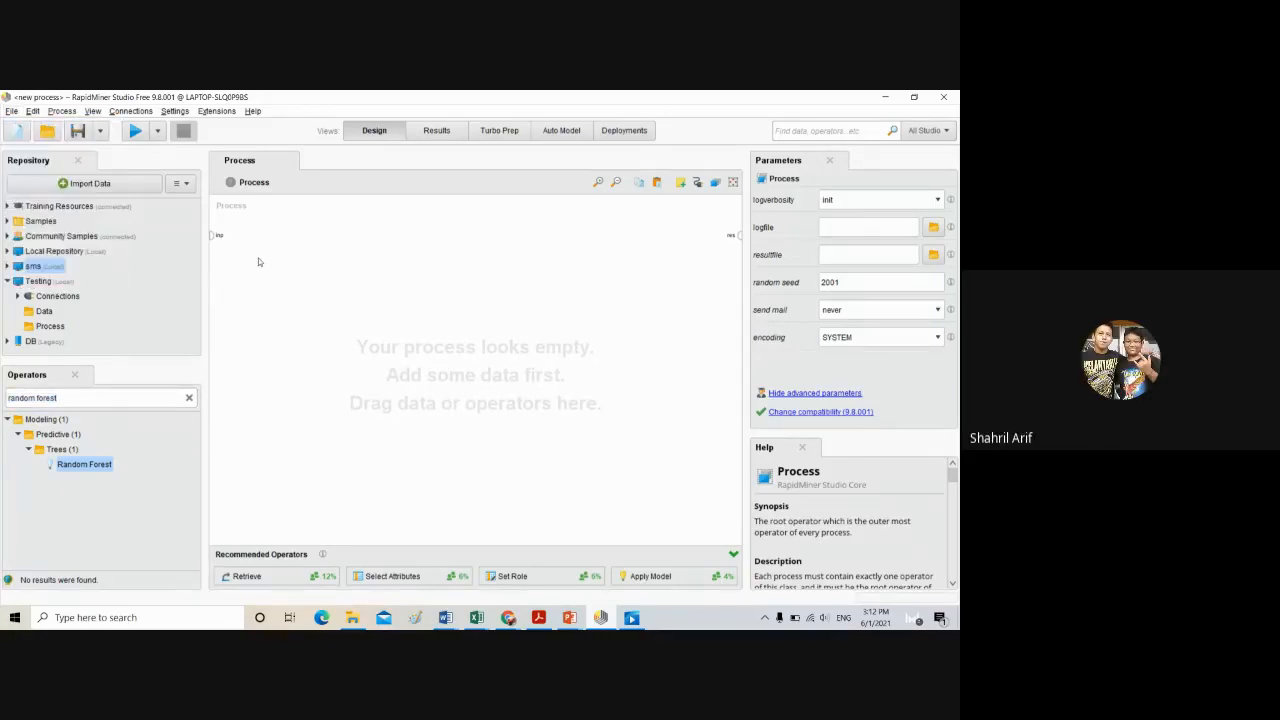
click(11, 111)
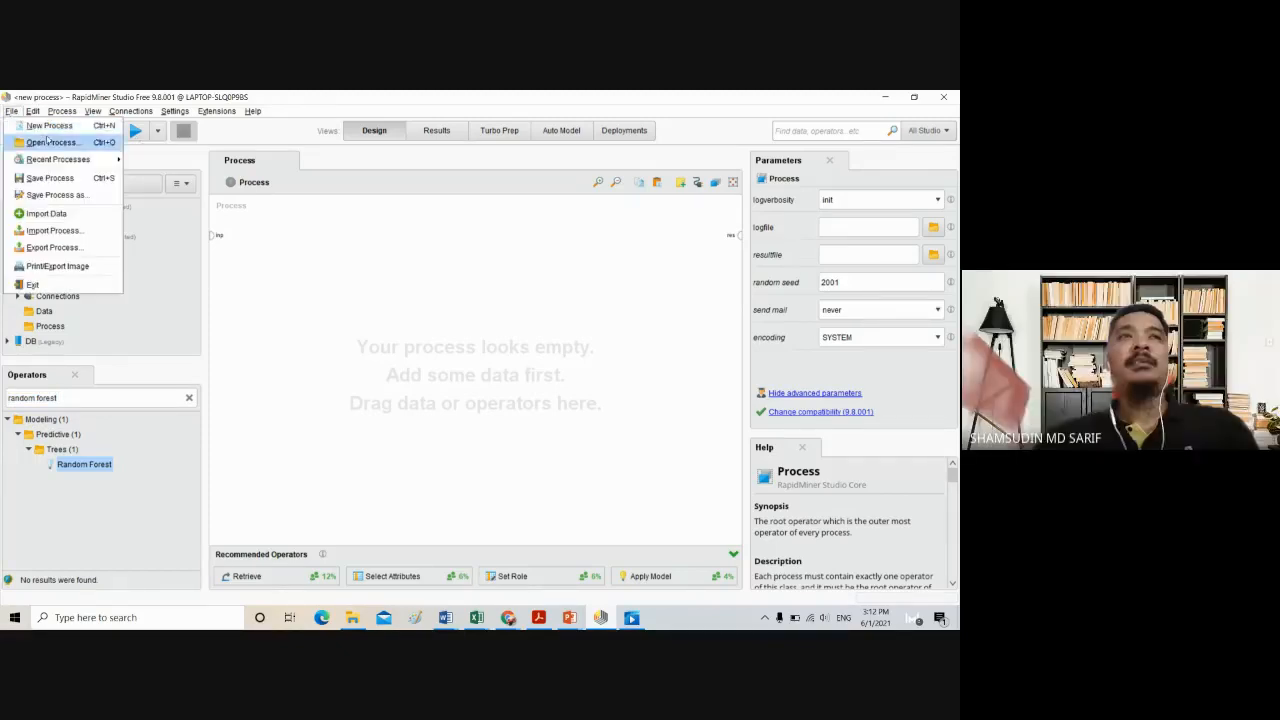
click(399, 302)
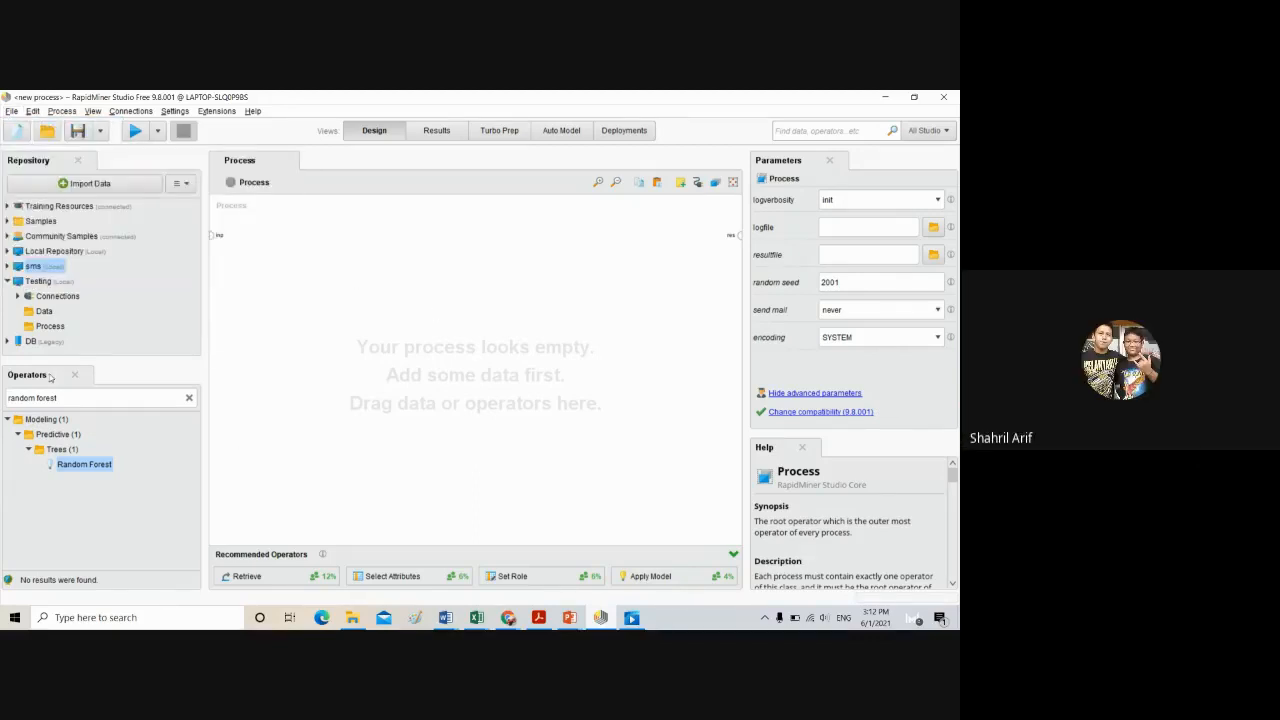
Search the operators for read, add Read Excel to the process, and connect its output to the first result port
click(82, 397)
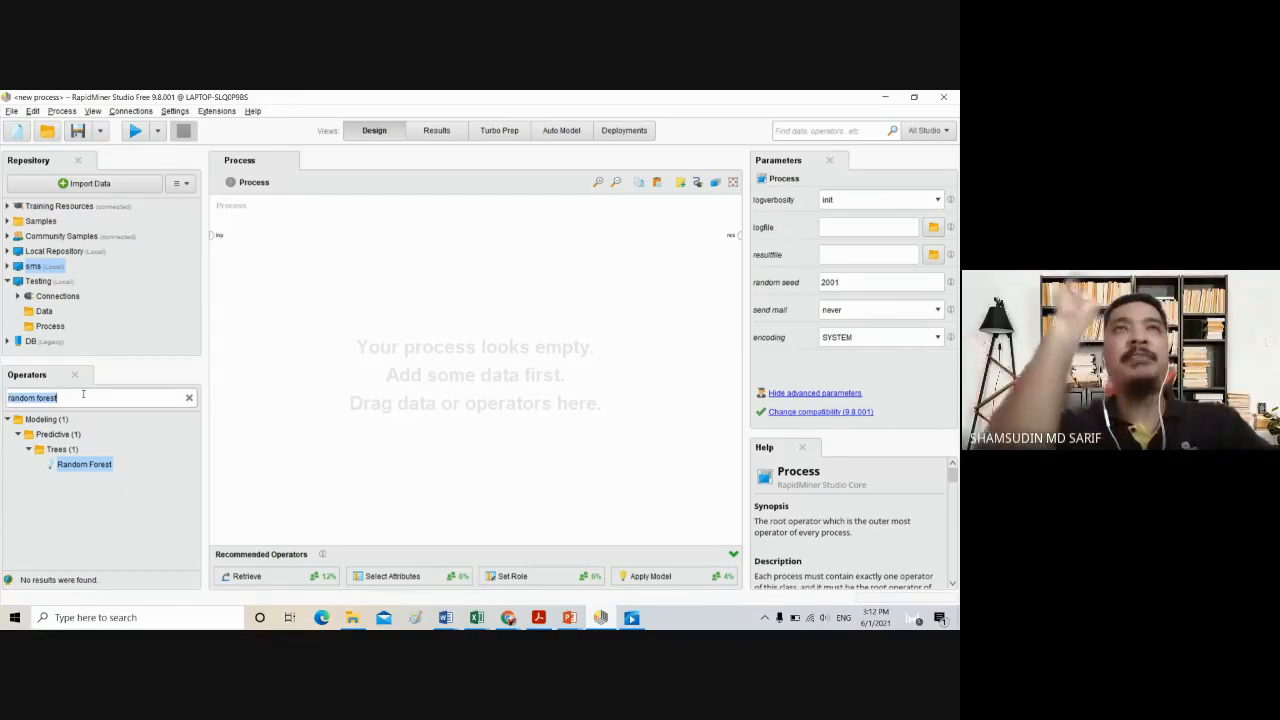
text(re)
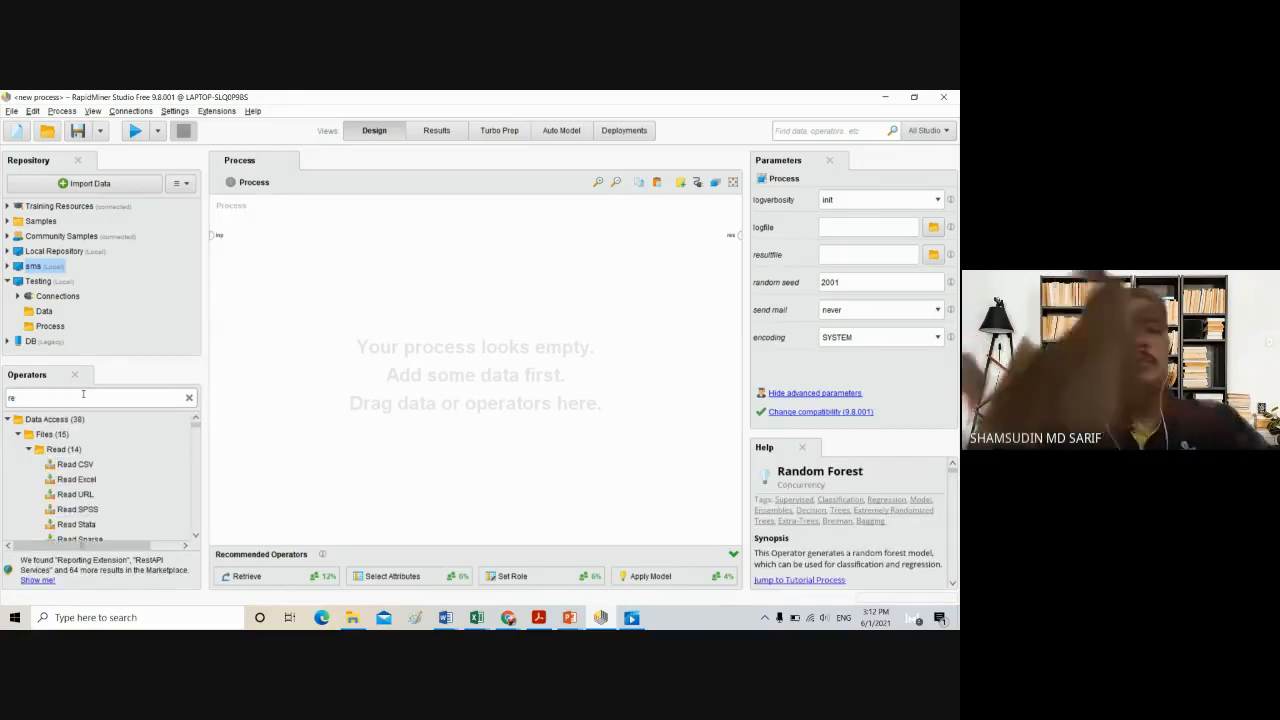
text(ad)
drag(86, 479, 736, 234)
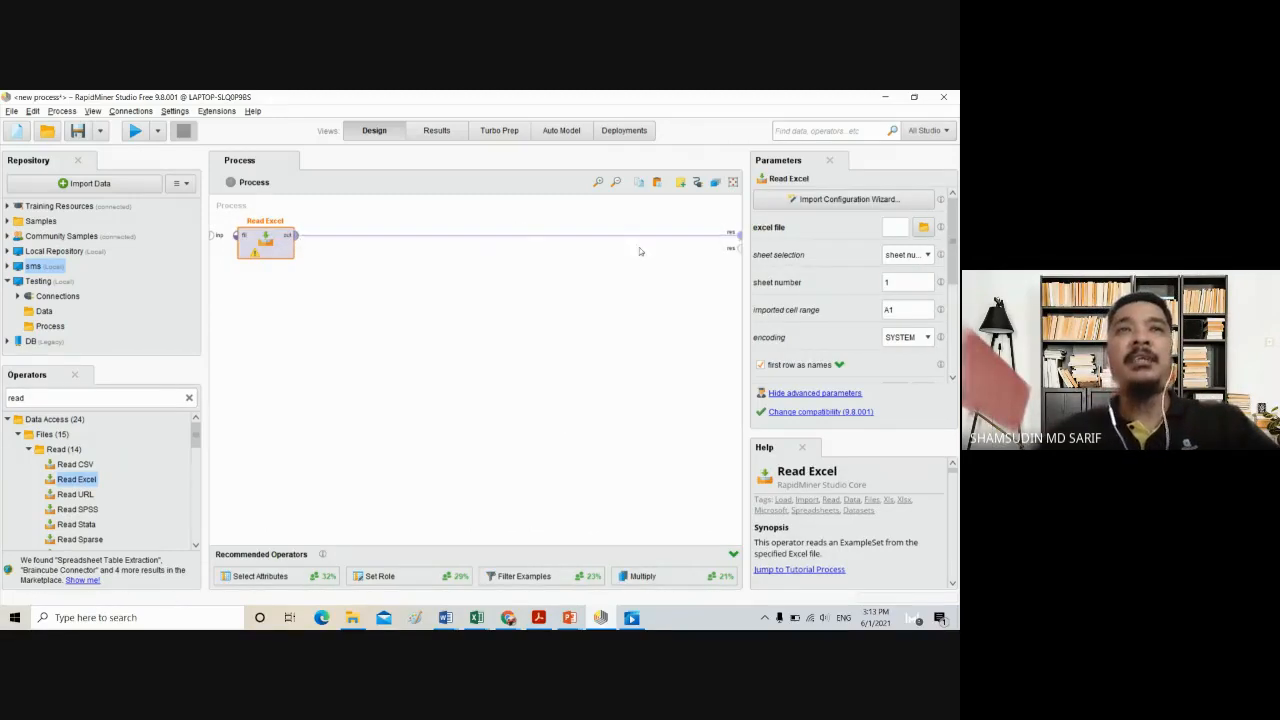
Set Read Excel's source to the customer churn .xlsx file in Backup Pendrive Kingston > ITS480 > rapidMiner on drive D
click(926, 228)
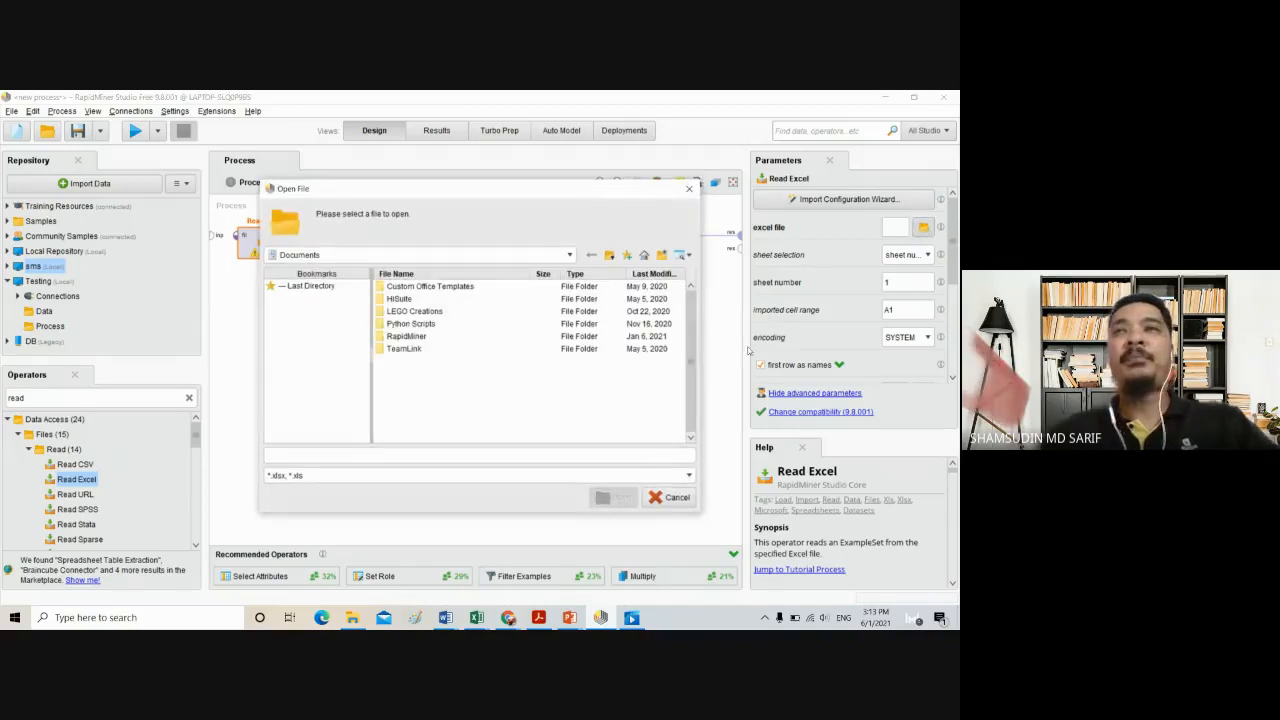
click(570, 255)
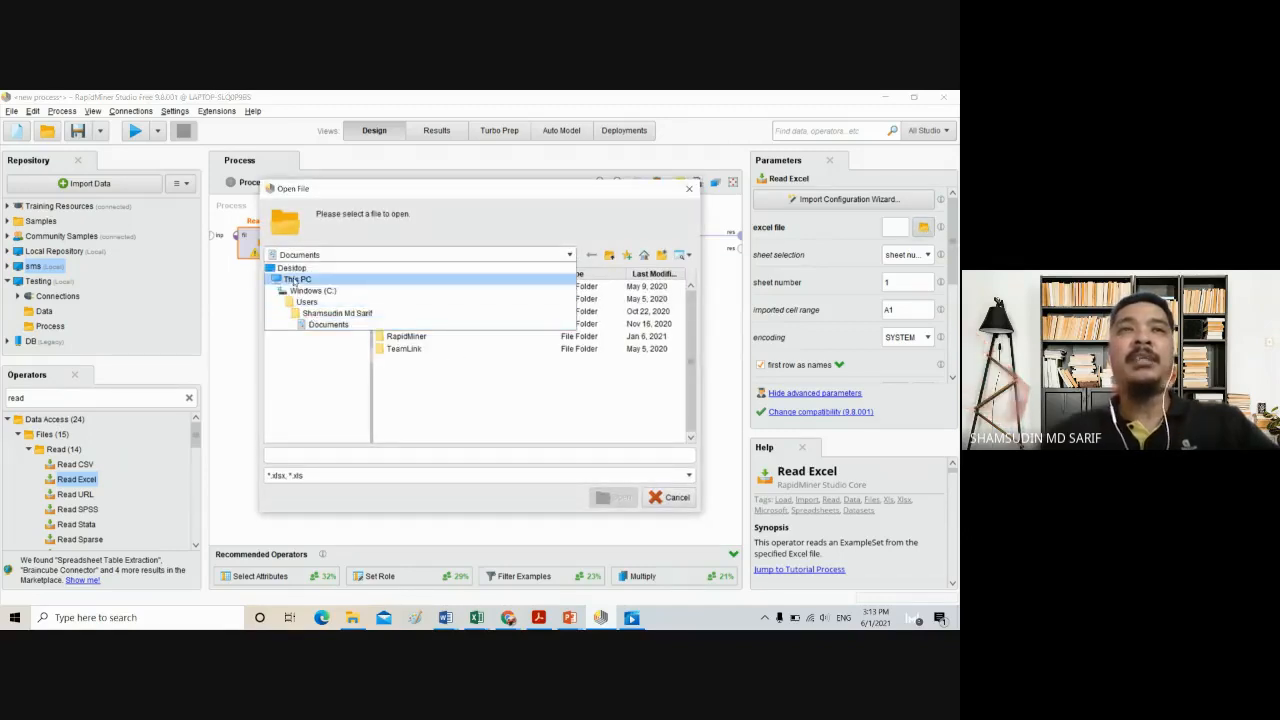
click(300, 280)
double_click(408, 303)
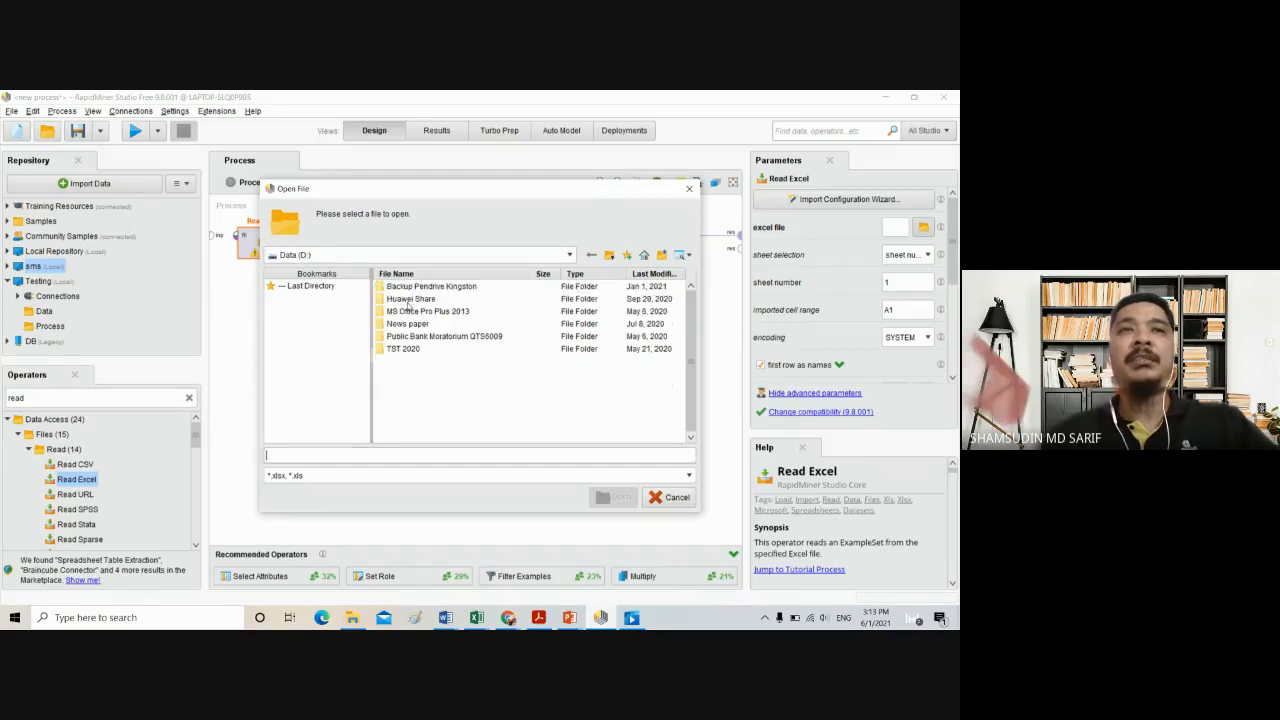
double_click(422, 286)
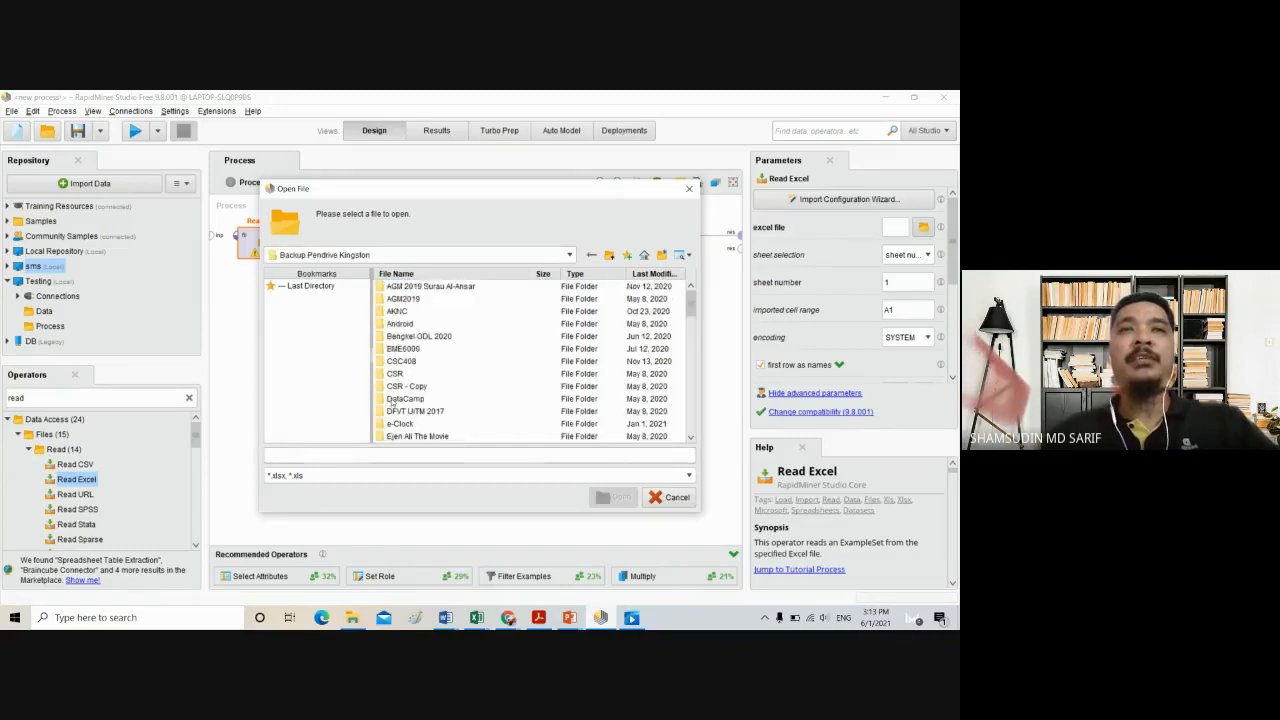
scroll(398, 402, down, 2)
double_click(406, 411)
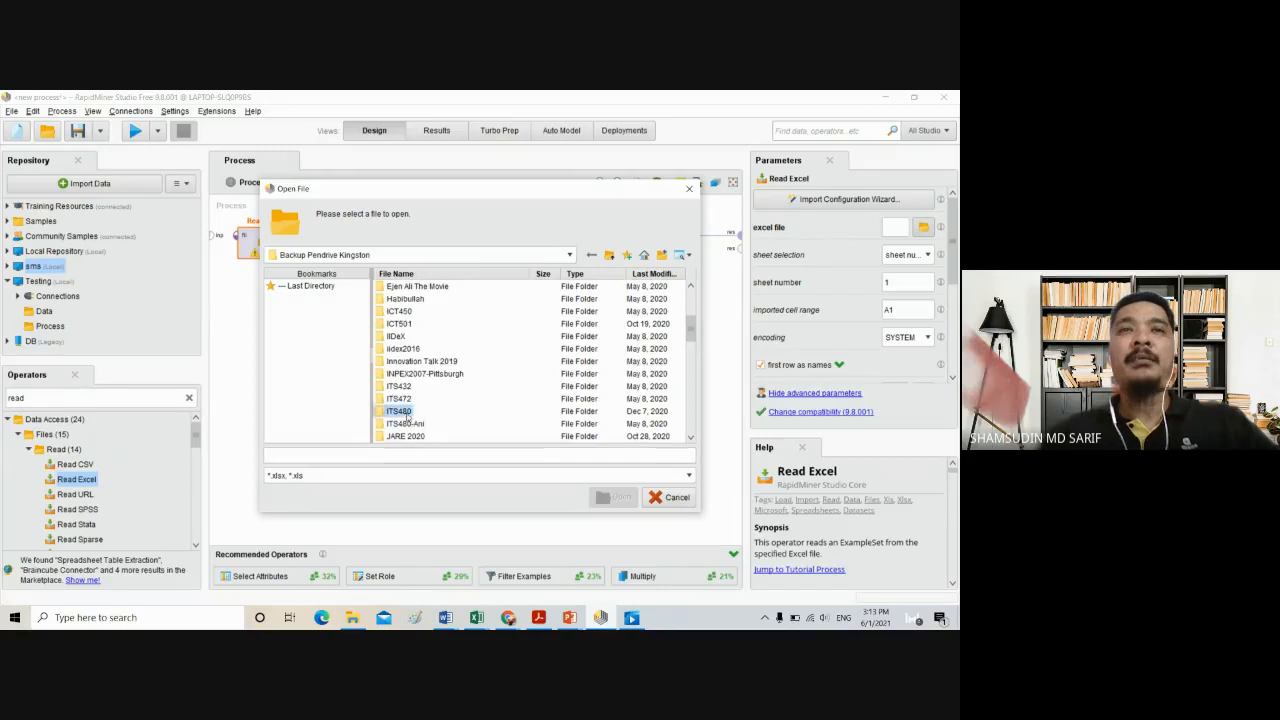
scroll(408, 413, down, 1)
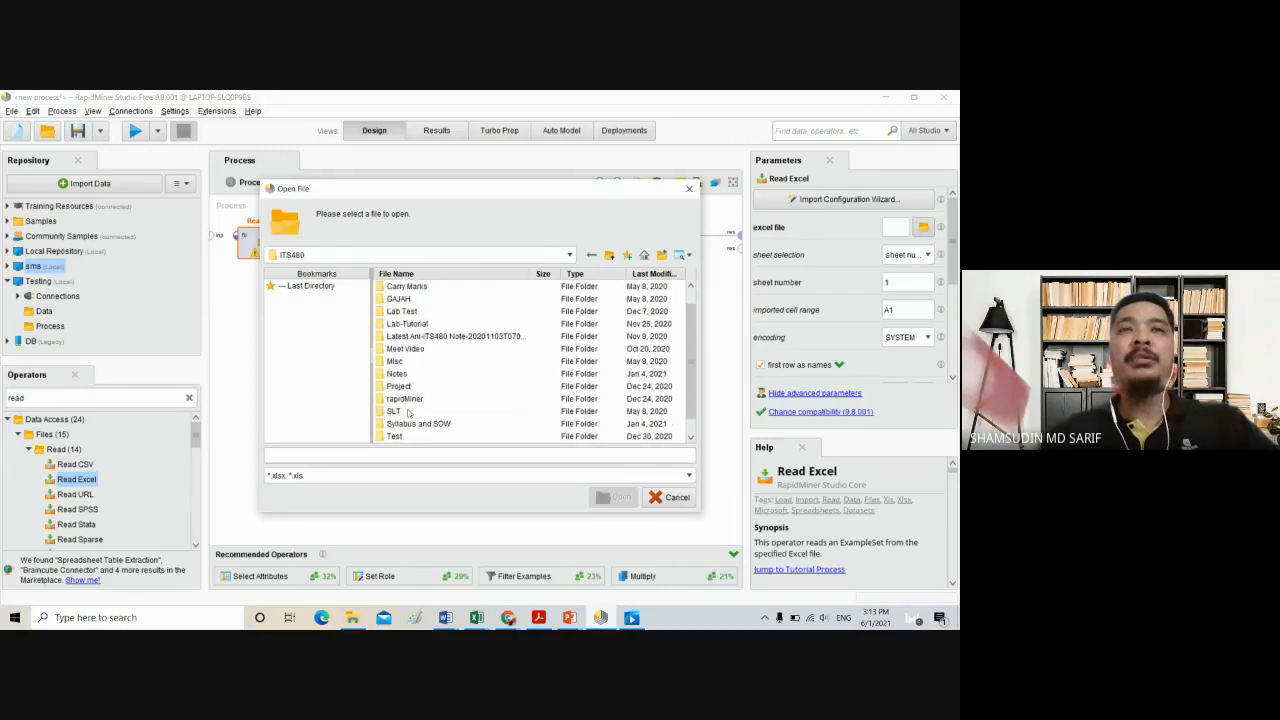
double_click(405, 399)
double_click(436, 337)
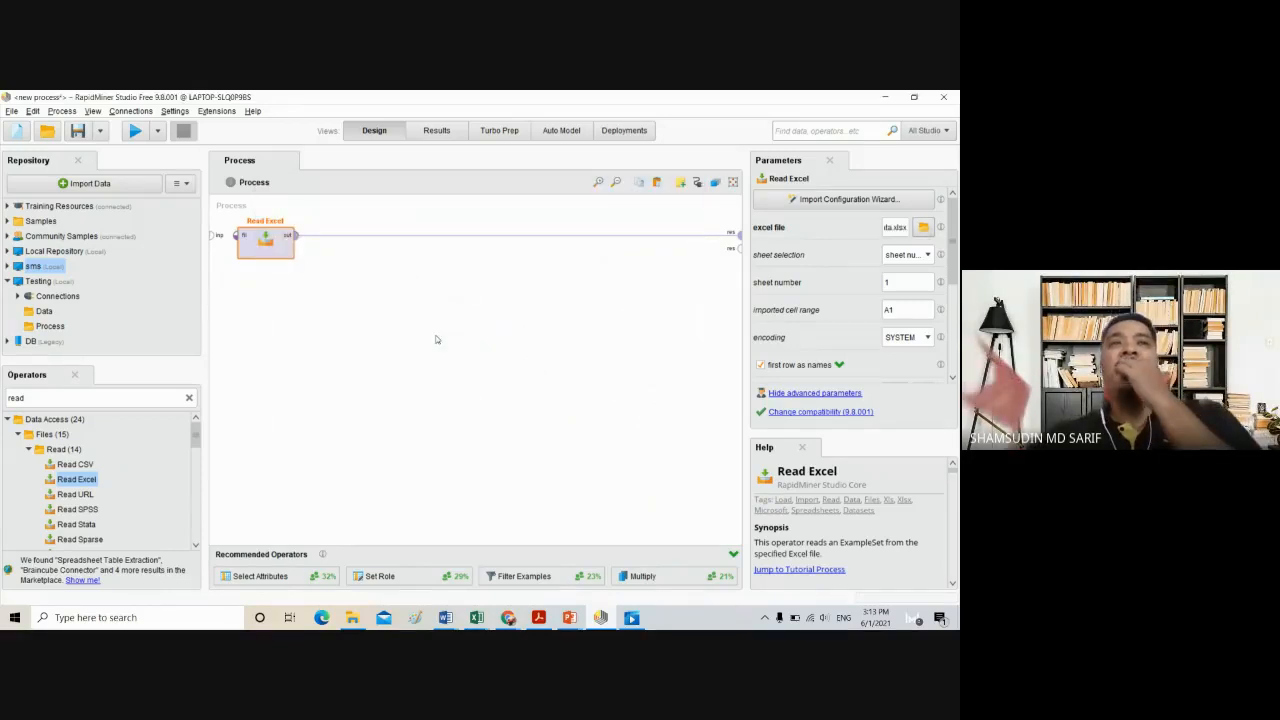
Run the process and look through the rows read from the Excel file, including the missing entries in the Churn column
click(135, 131)
scroll(233, 323, down, 2)
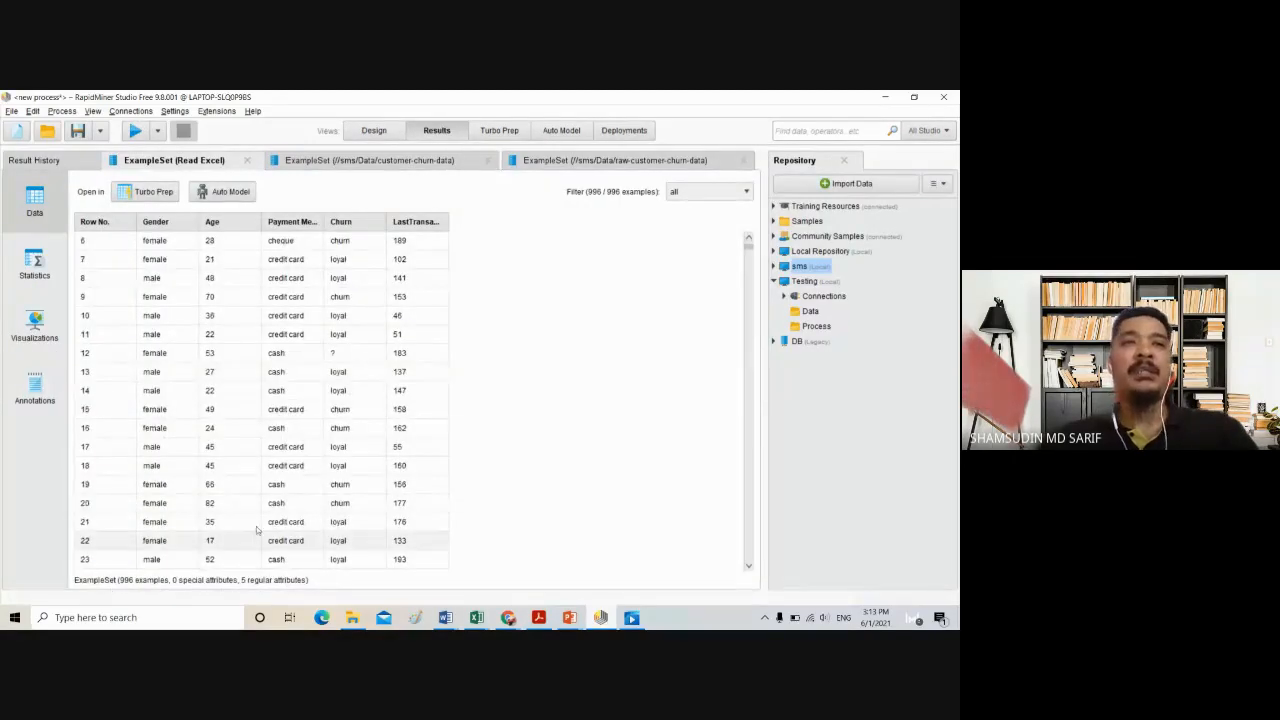
scroll(265, 312, down, 2)
scroll(265, 312, down, 8)
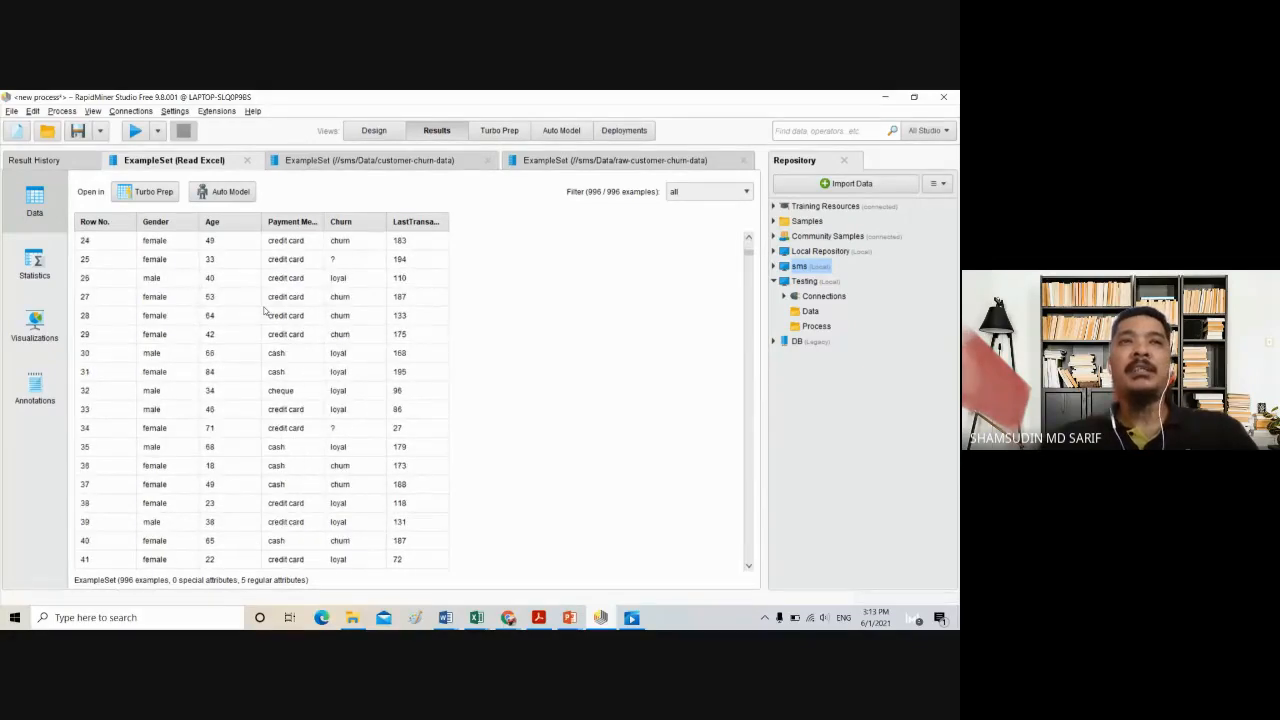
scroll(265, 311, up, 5)
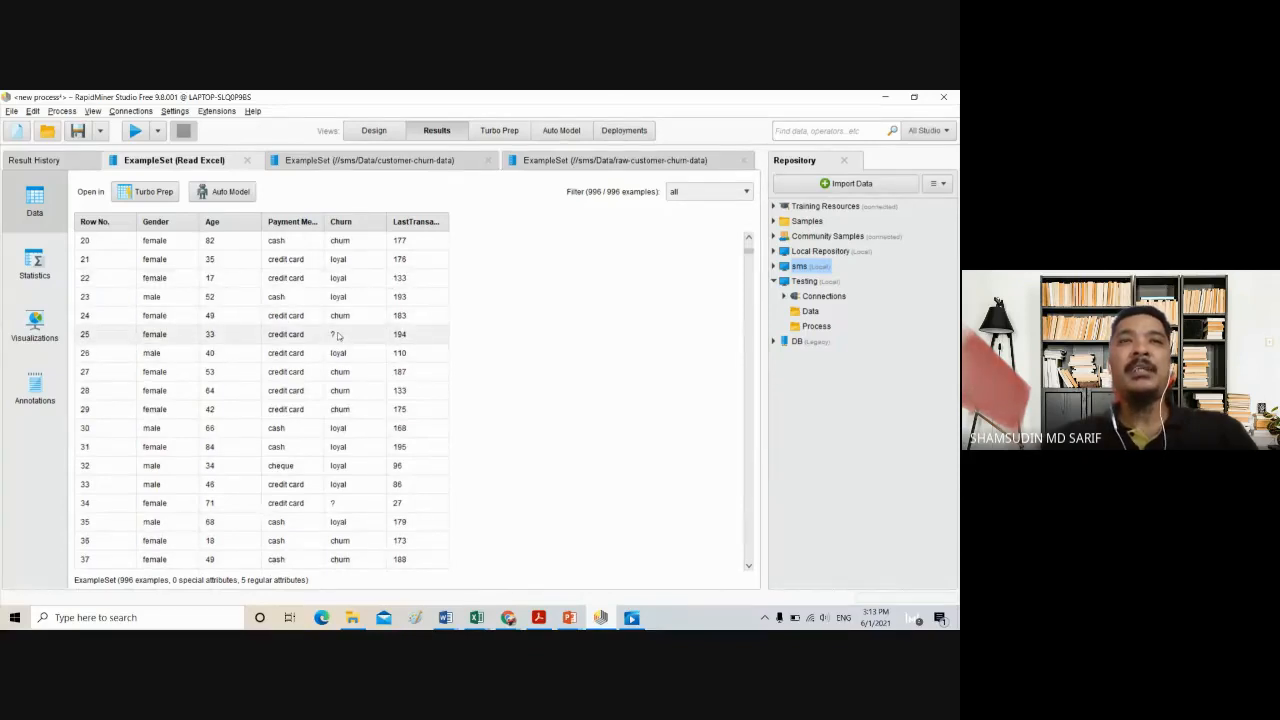
scroll(338, 336, up, 7)
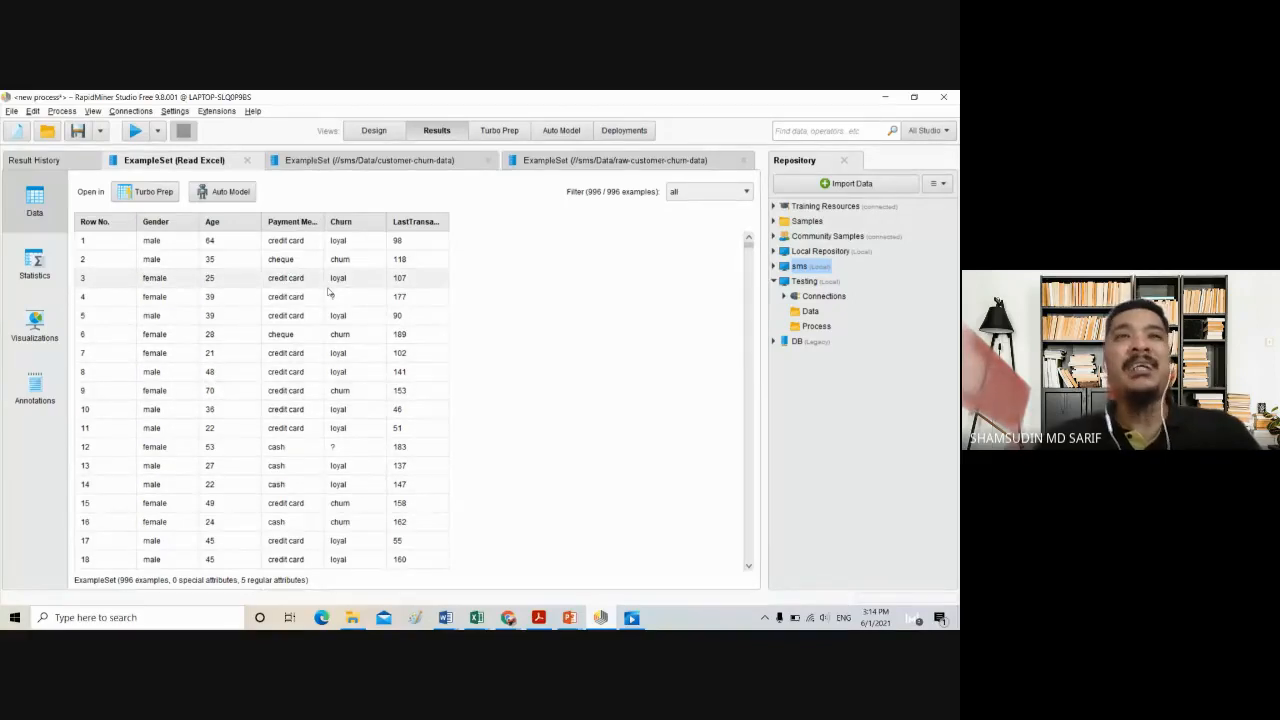
Return to the process design, search the operators for store, and insert Store on the connection between Read Excel and the result port
click(374, 131)
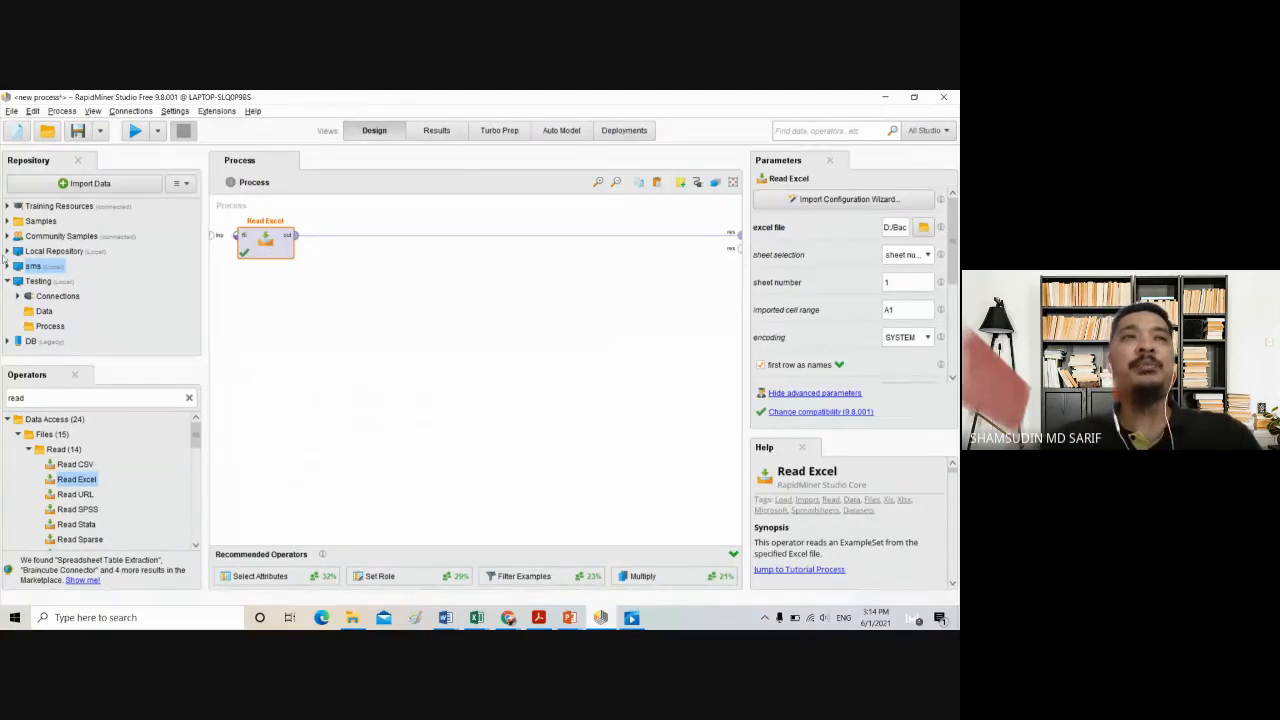
drag(76, 479, 60, 402)
double_click(50, 398)
text(s)
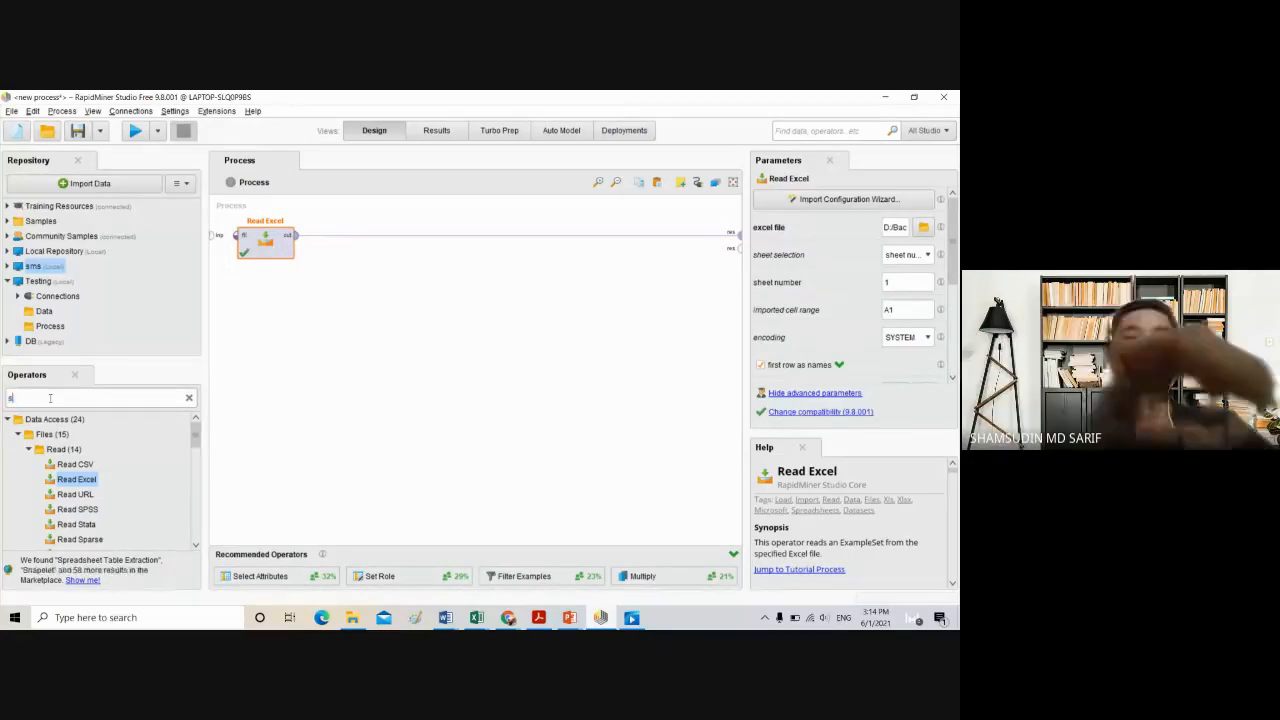
text(tore)
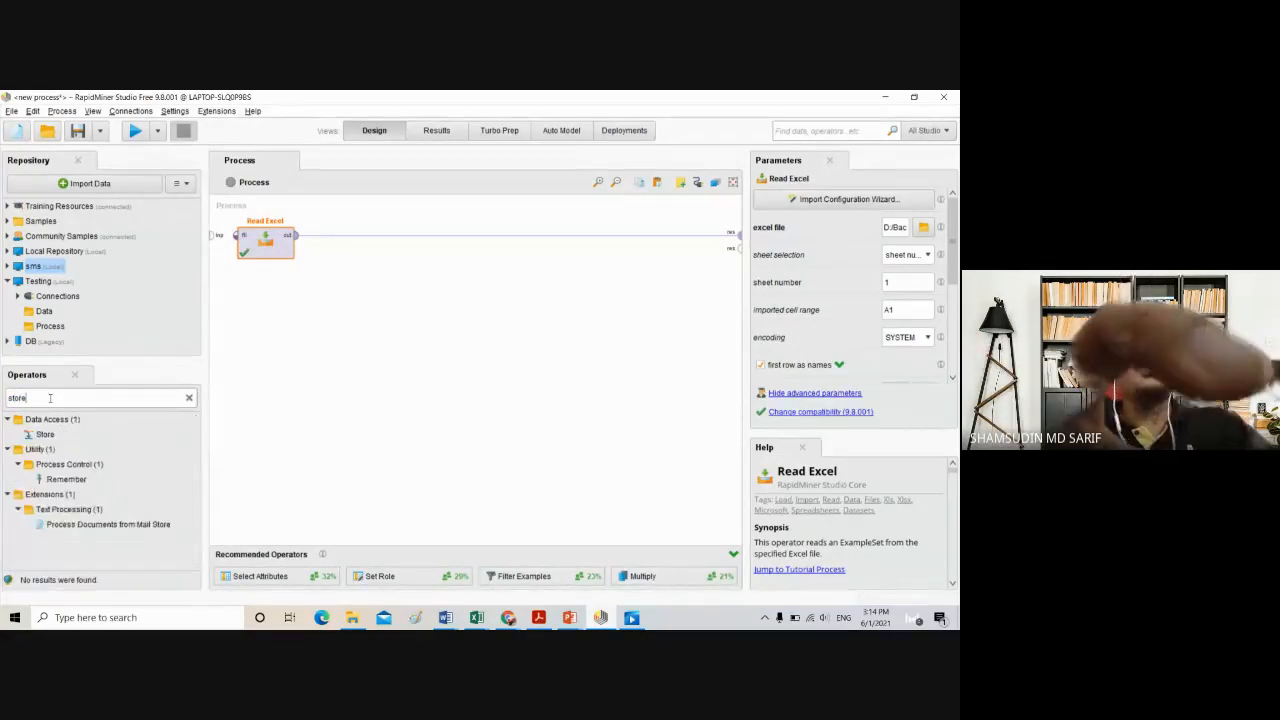
drag(45, 434, 349, 243)
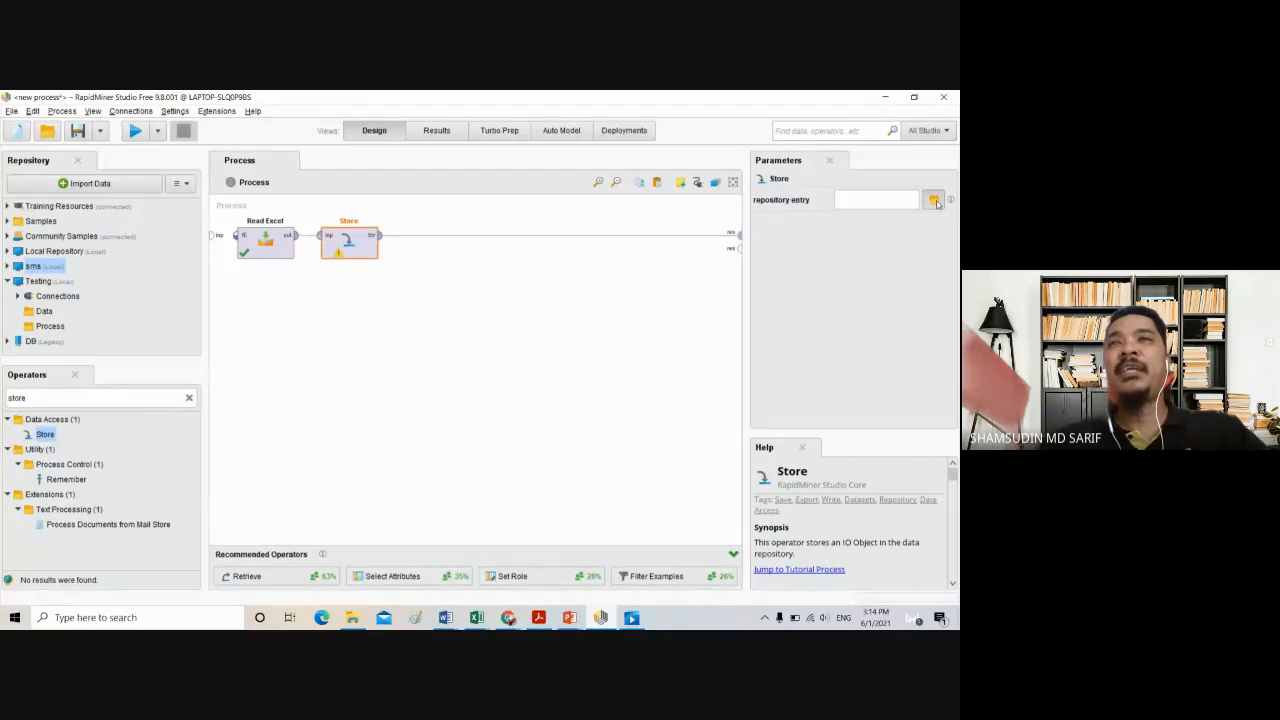
Set the Store operator's repository entry to customer_churn_data in the Data folder of the Testing repository
click(934, 200)
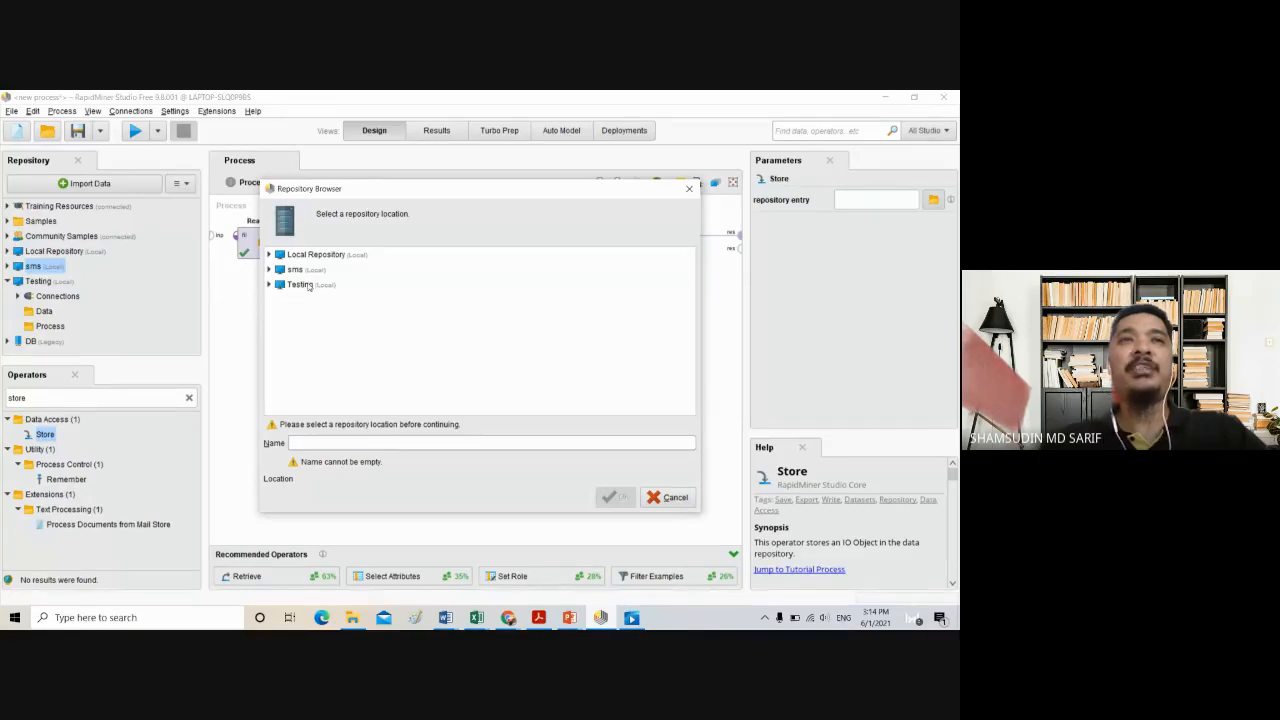
click(271, 286)
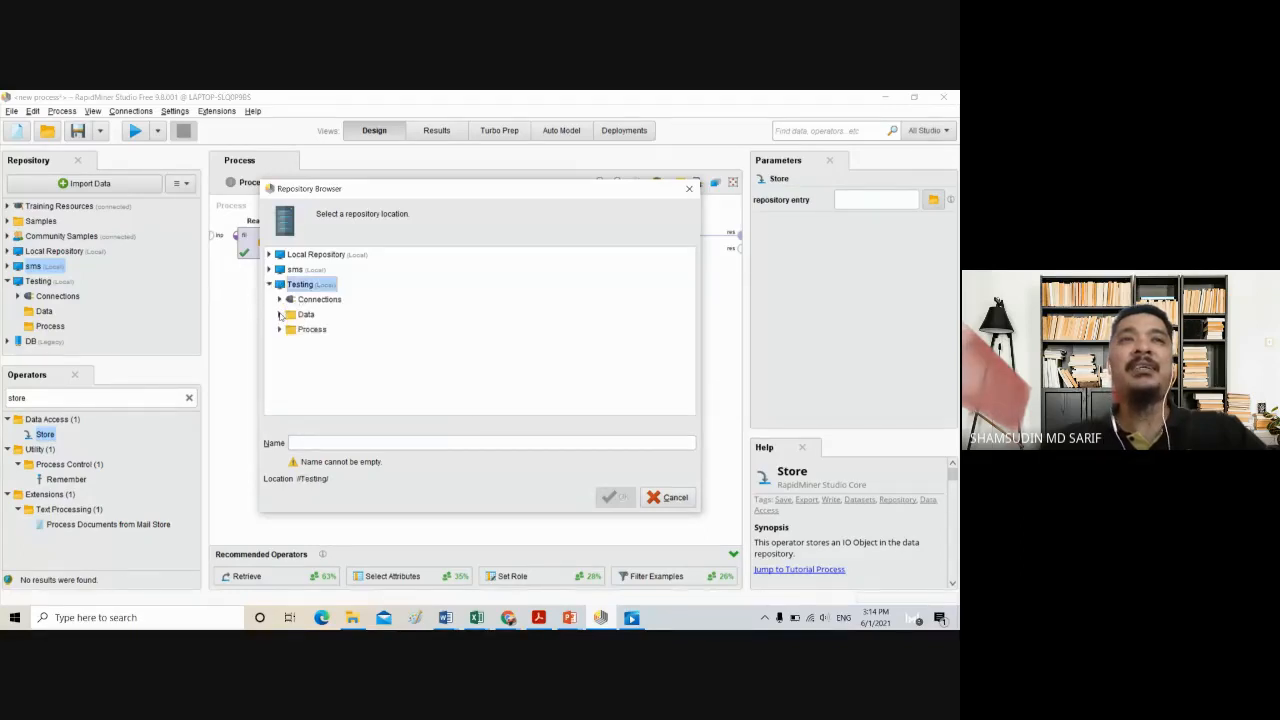
click(305, 315)
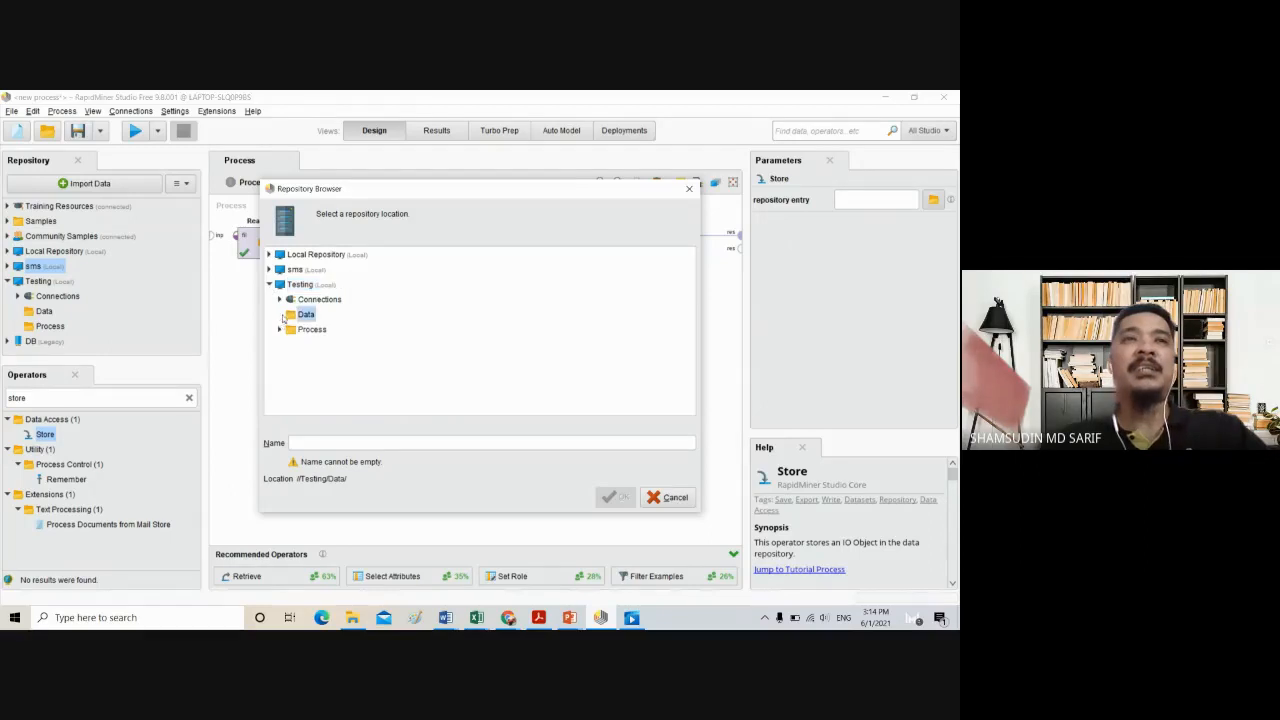
click(303, 442)
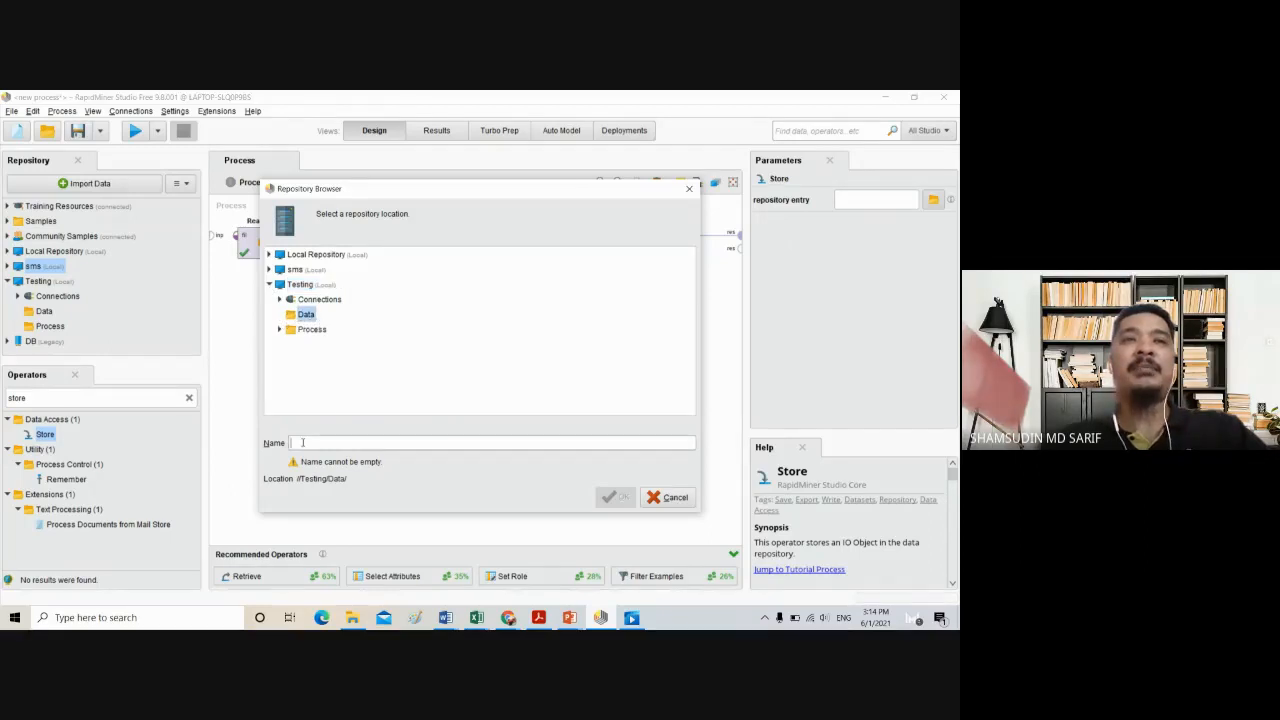
text(custome)
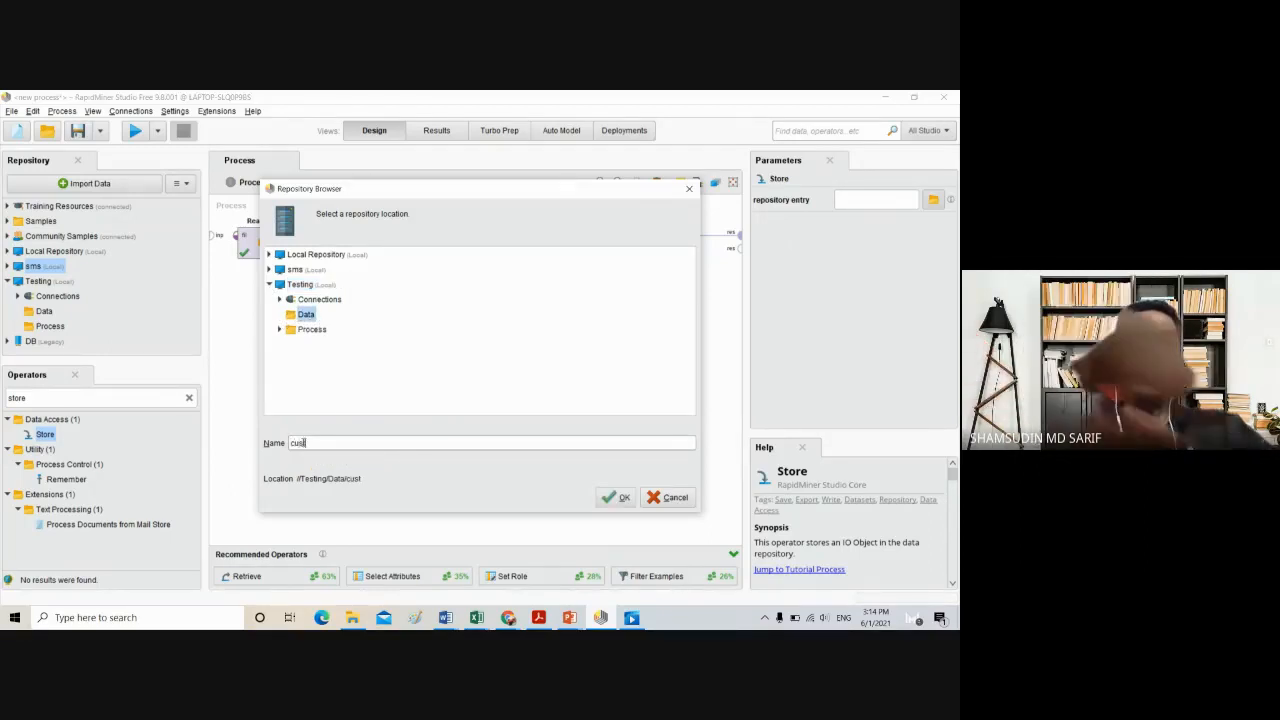
text(r)
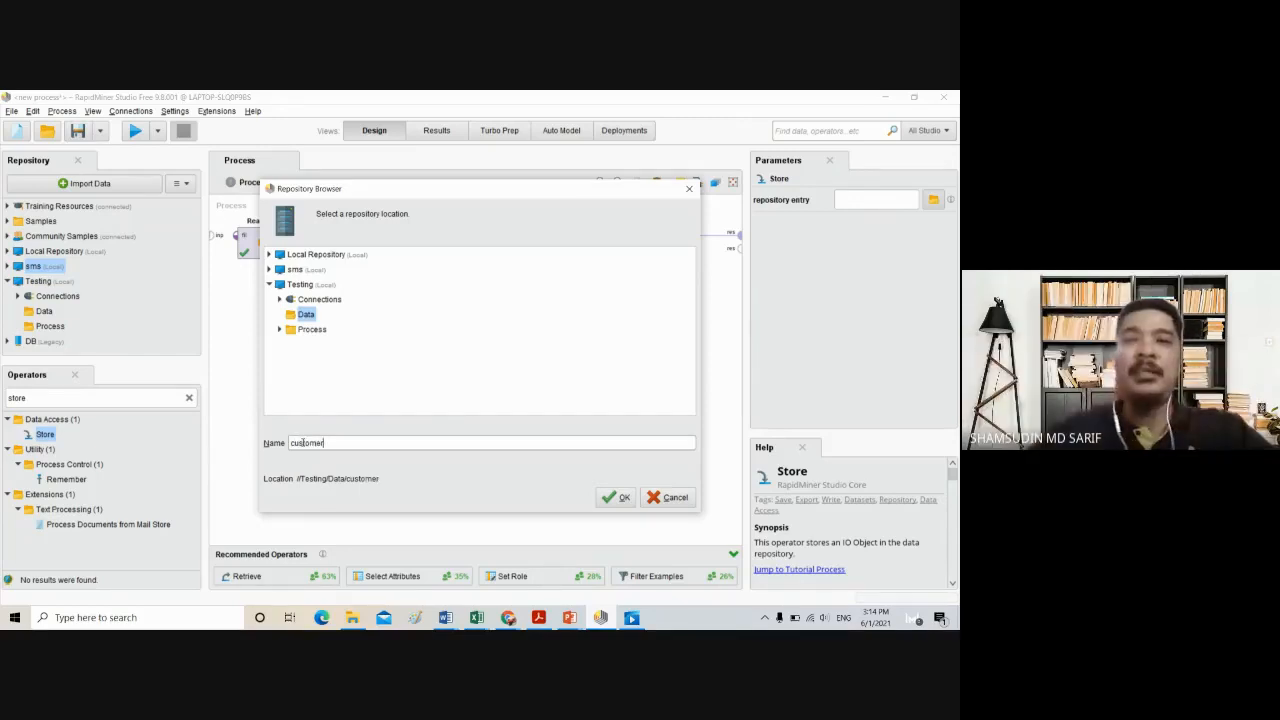
text(_chur)
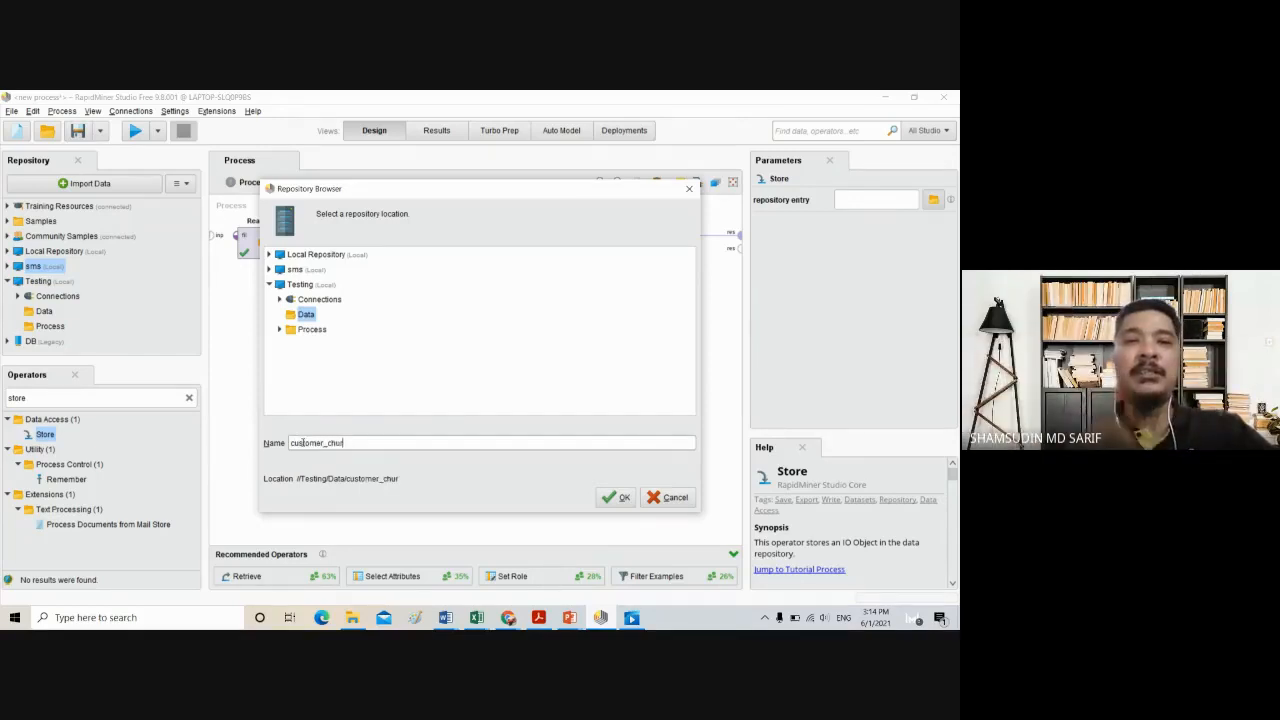
text(n_data)
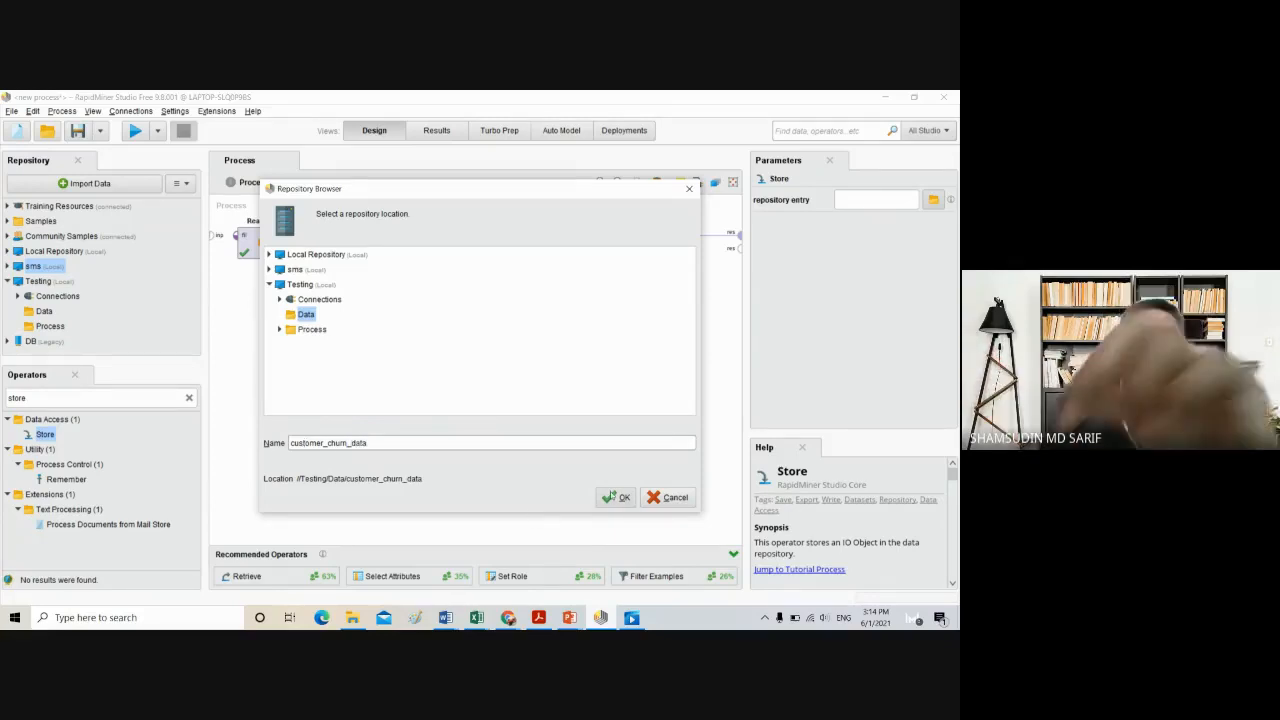
click(614, 497)
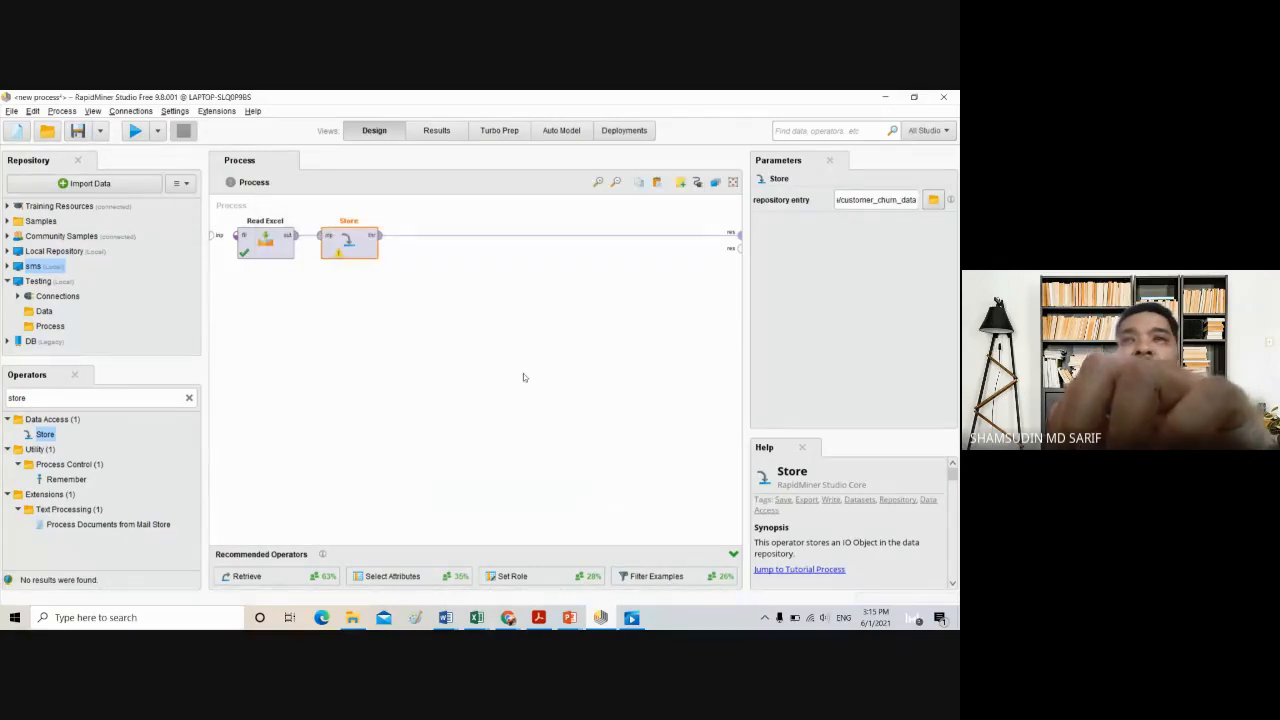
Run the Read Excel and Store process to save the customer churn data in the repository, and return to the process design
click(133, 131)
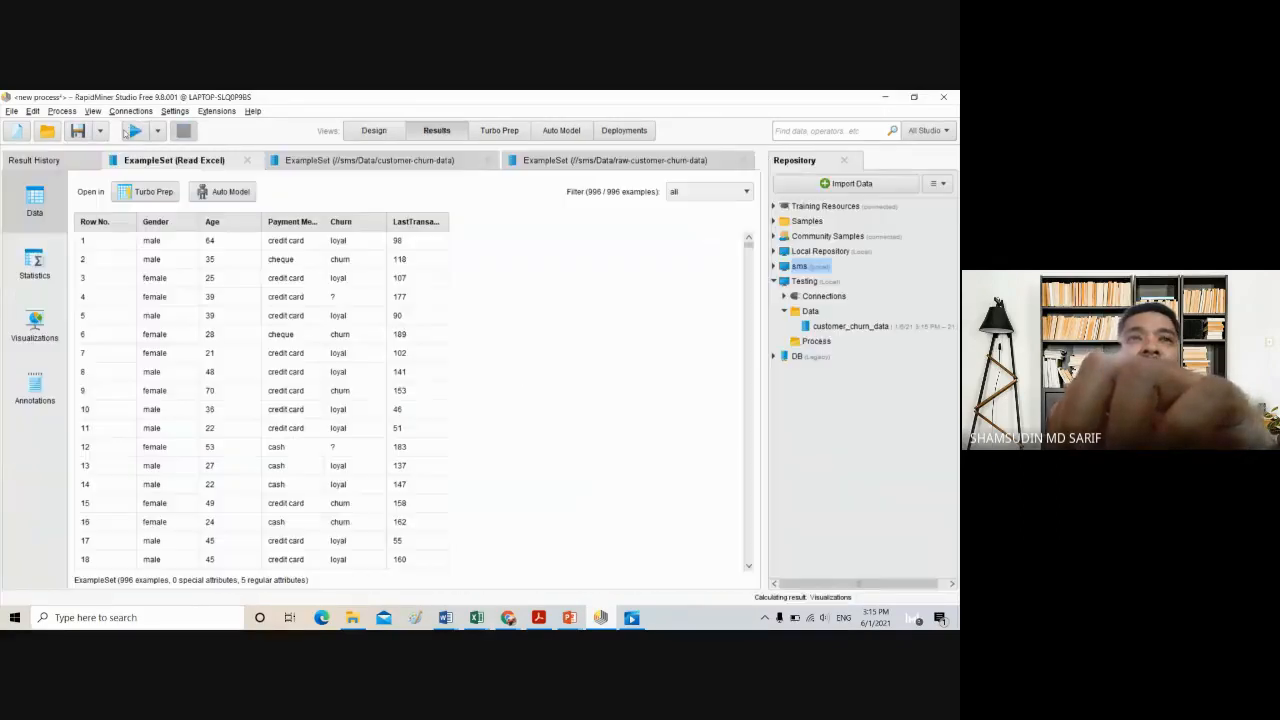
click(372, 130)
scroll(60, 309, down, 1)
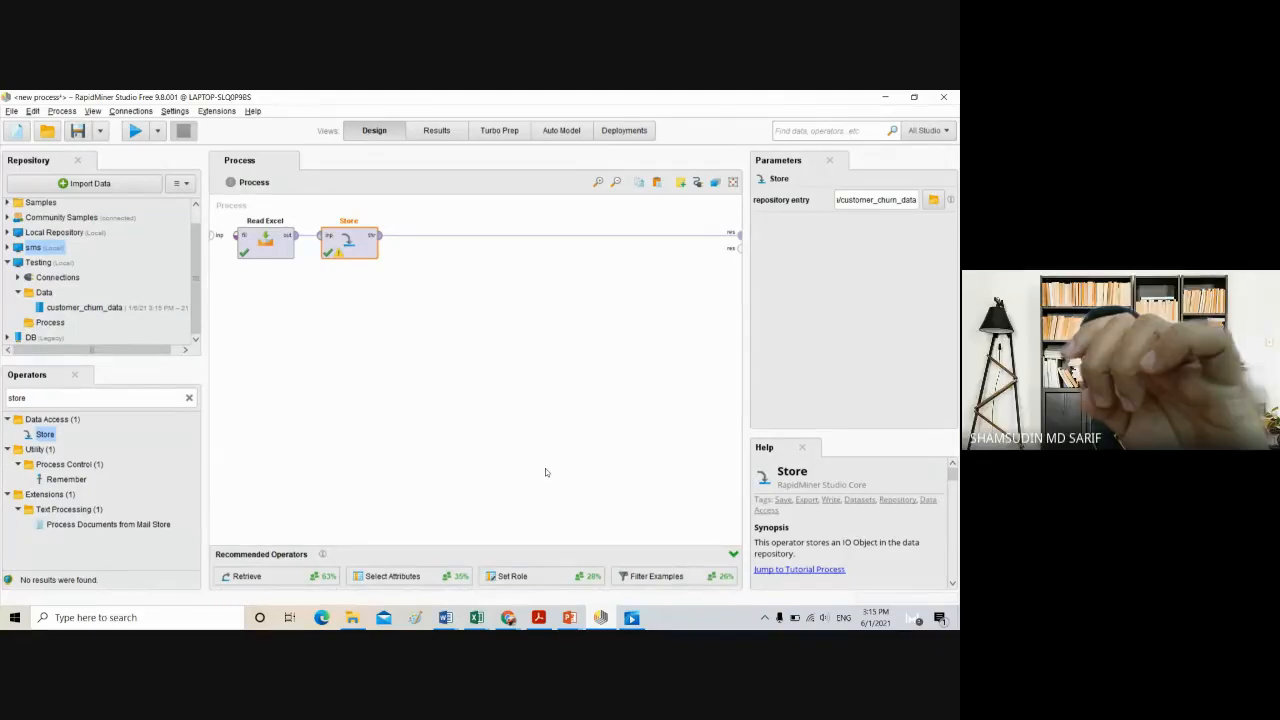
mouse_move(569, 617)
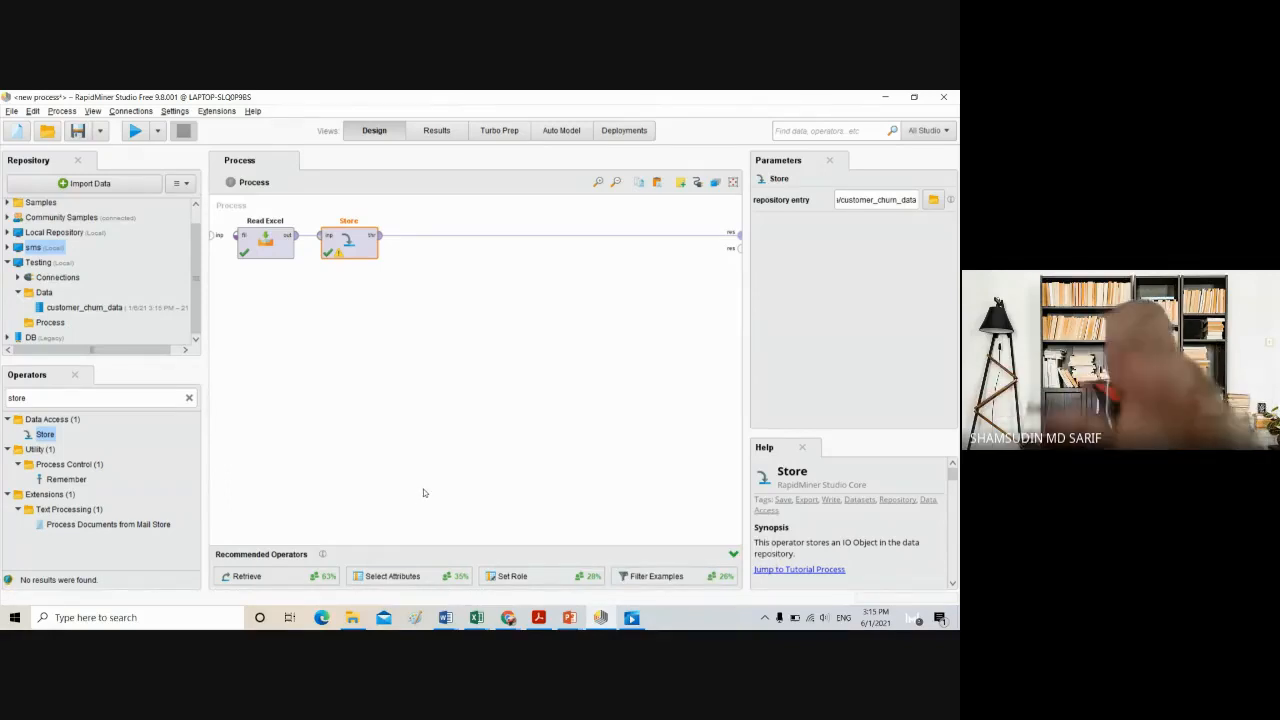
Save the process as "01-import customer data" in the Process folder of the Testing repository
click(12, 111)
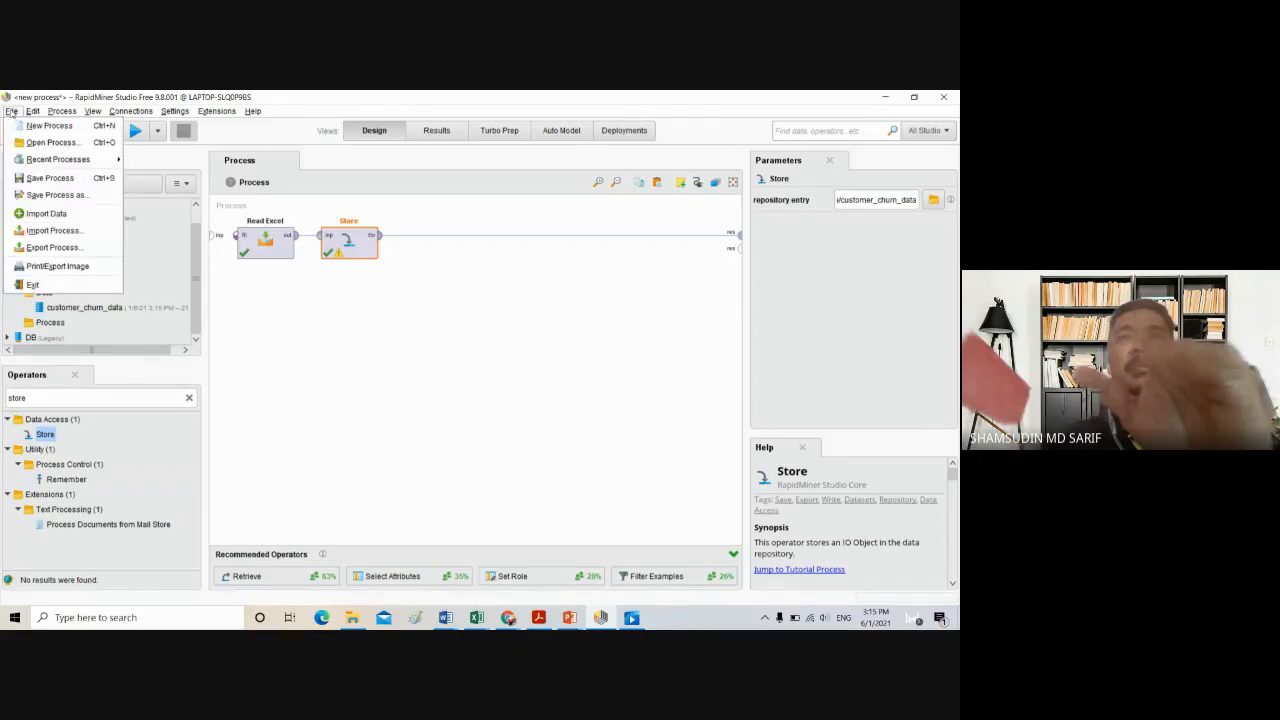
click(37, 180)
click(310, 330)
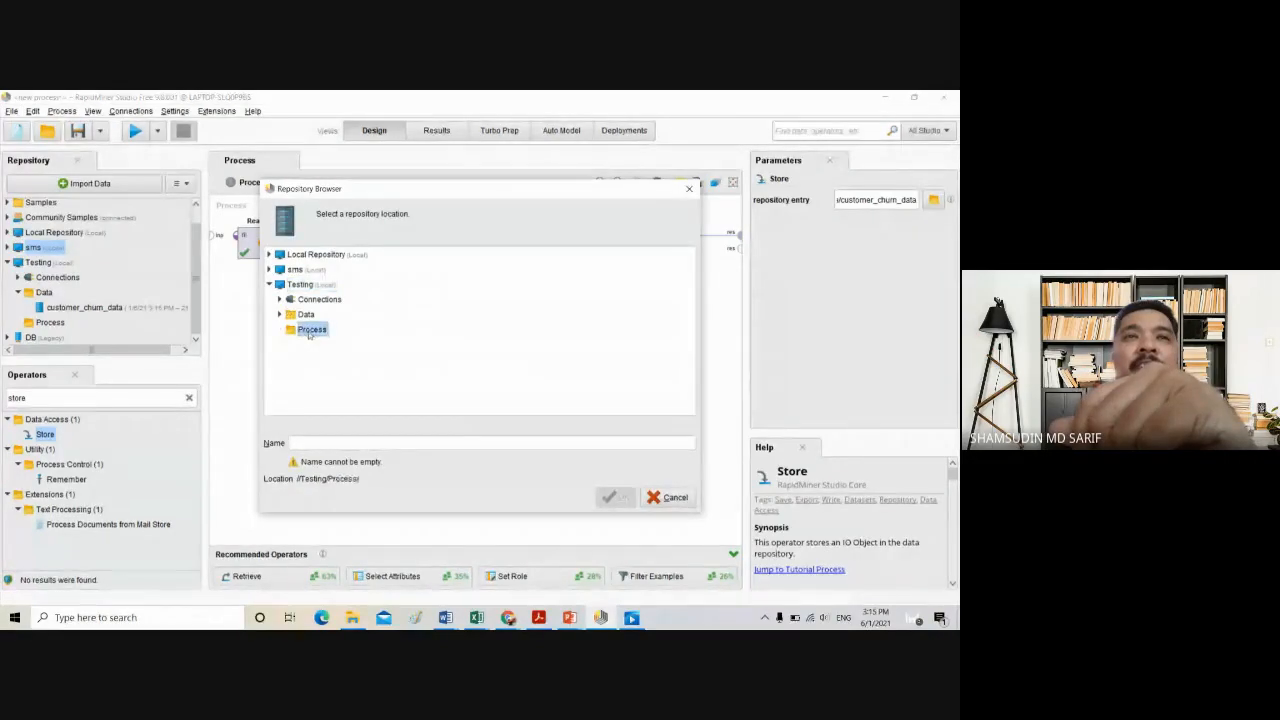
click(298, 443)
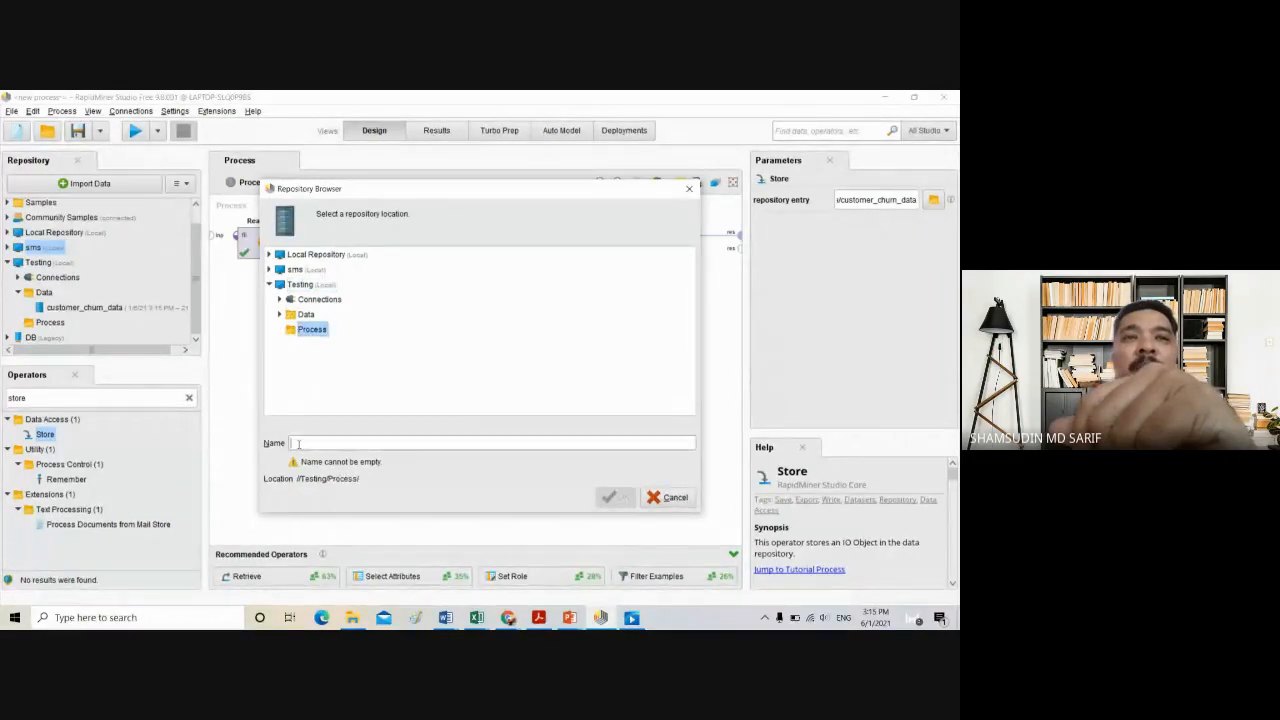
text(01-)
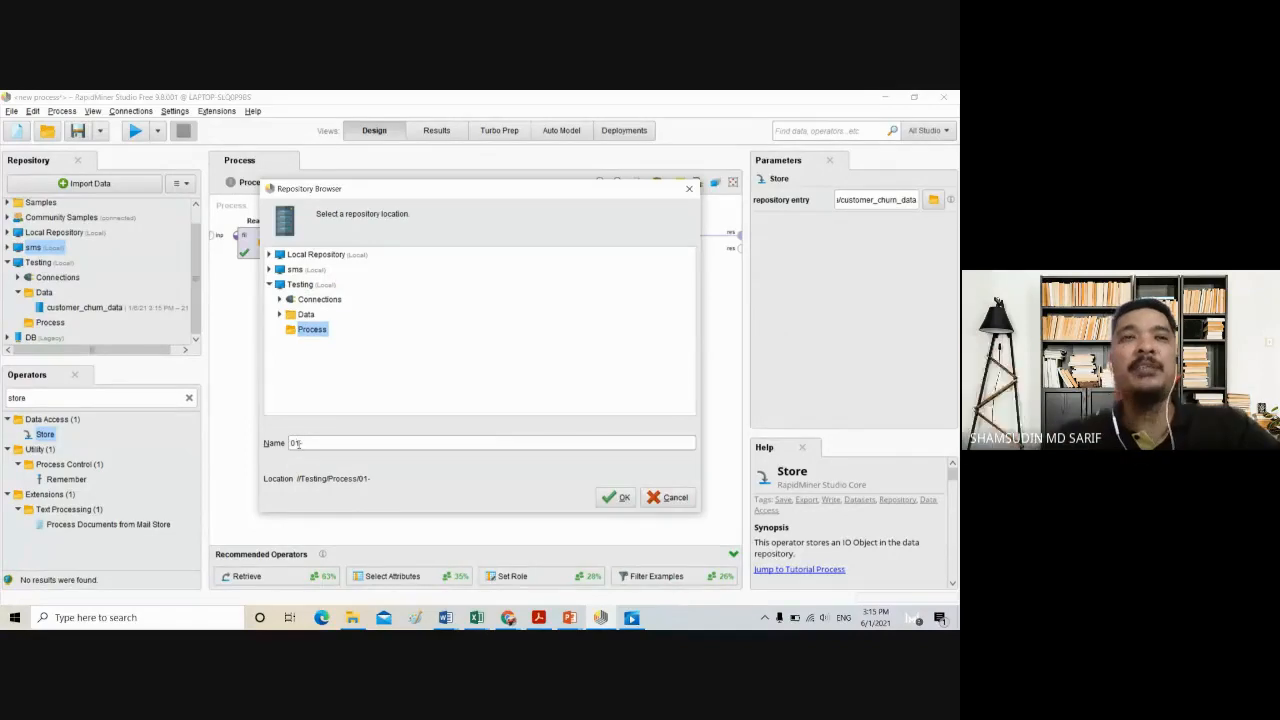
text(import)
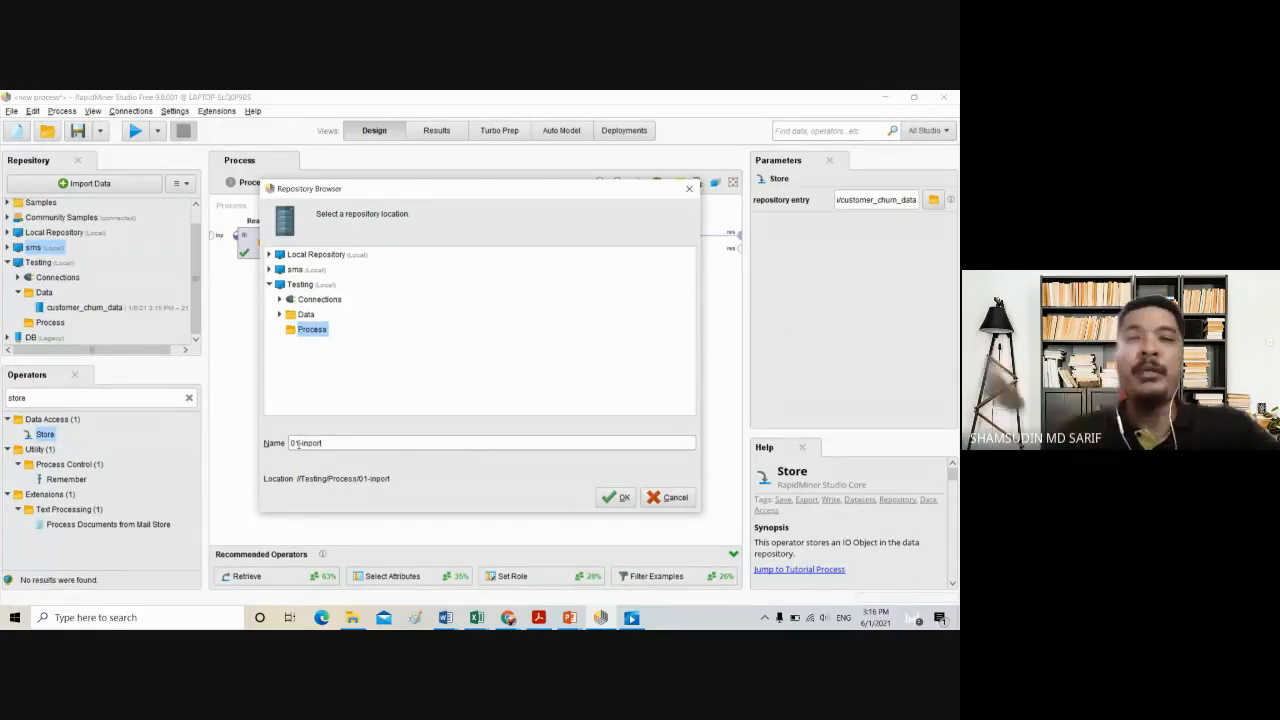
key(BackSpace)
key(BackSpace)
key(BackSpace)
text(mport)
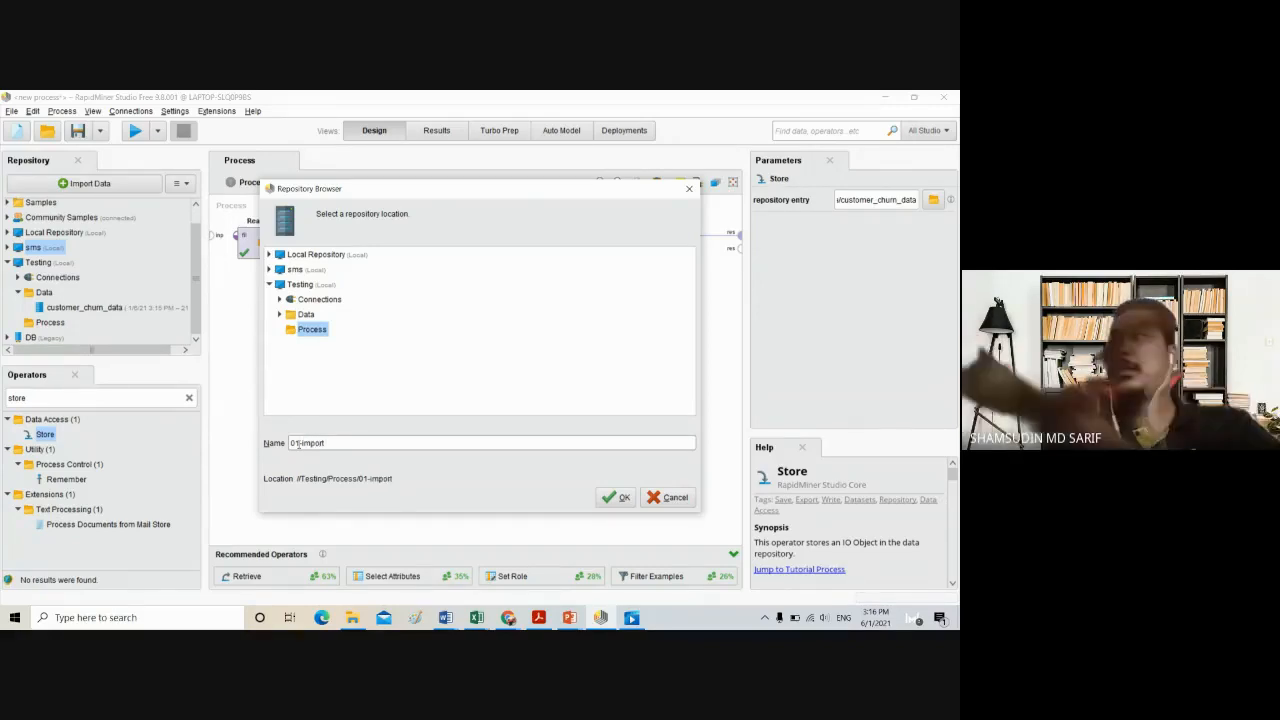
text( custom)
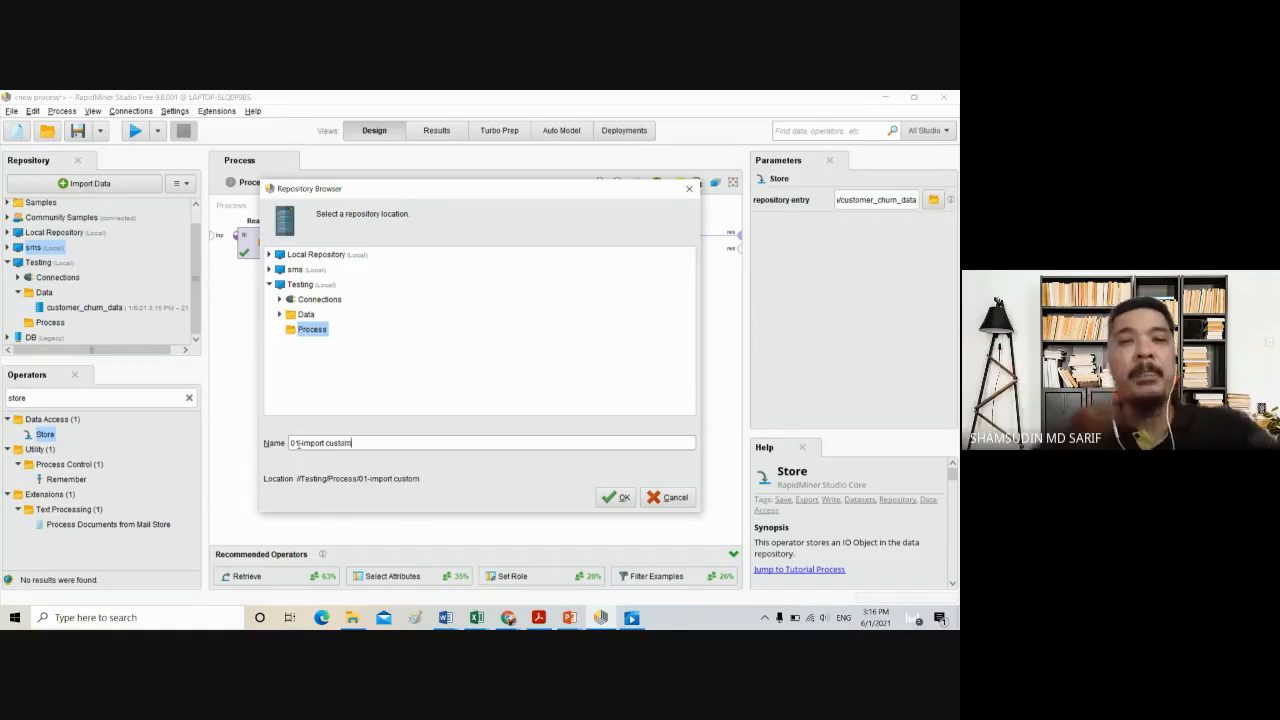
text(er dt)
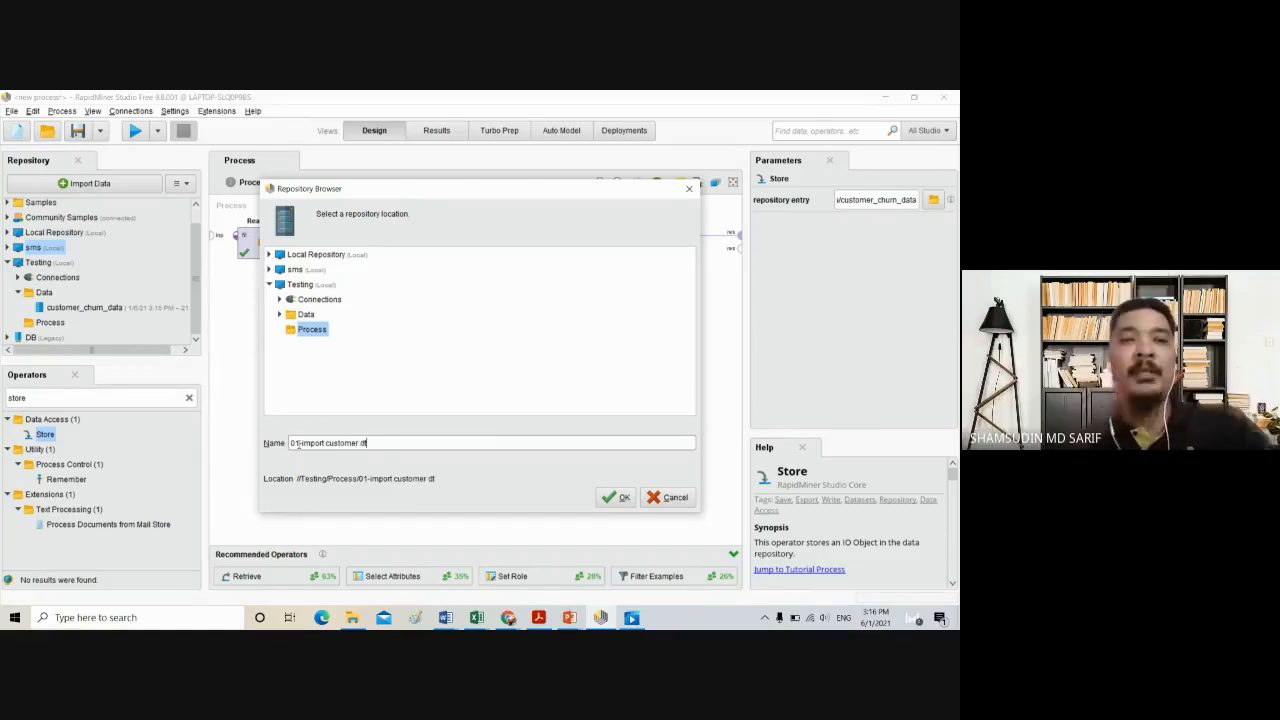
key(BackSpace)
text(A)
key(BackSpace)
text(ata)
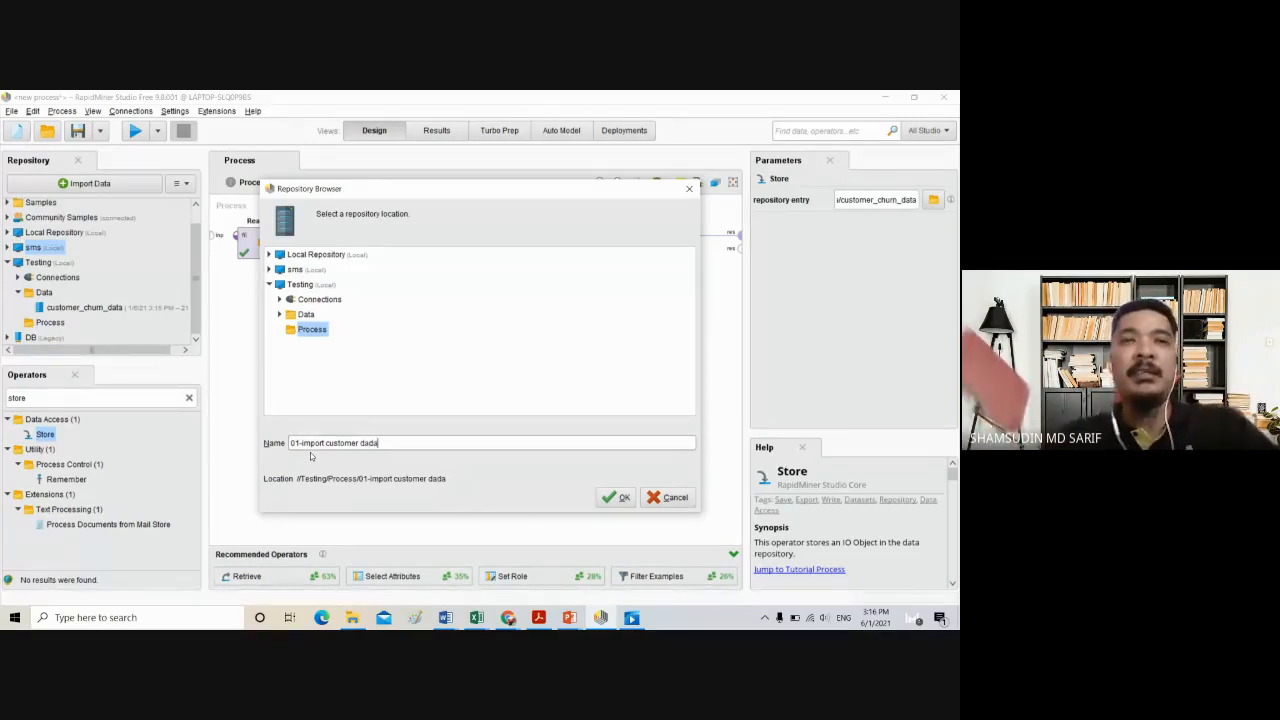
key(BackSpace)
key(BackSpace)
text(ta)
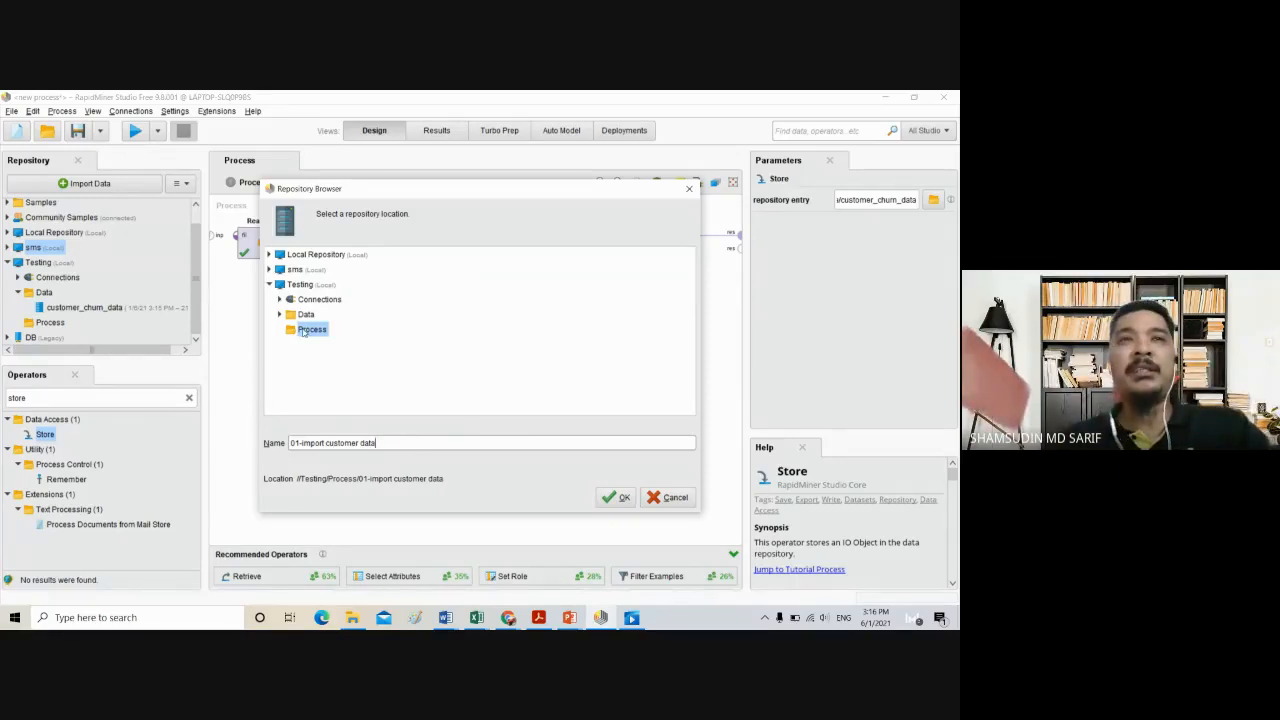
click(617, 497)
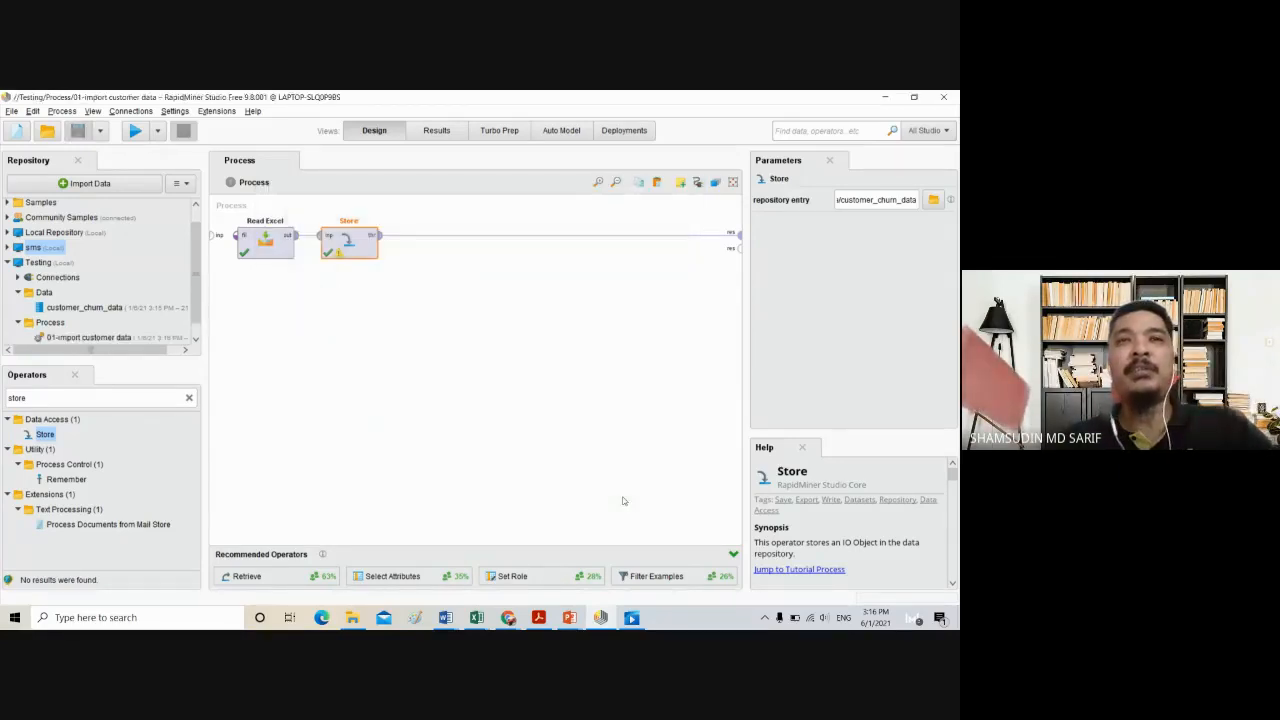
scroll(55, 340, down, 1)
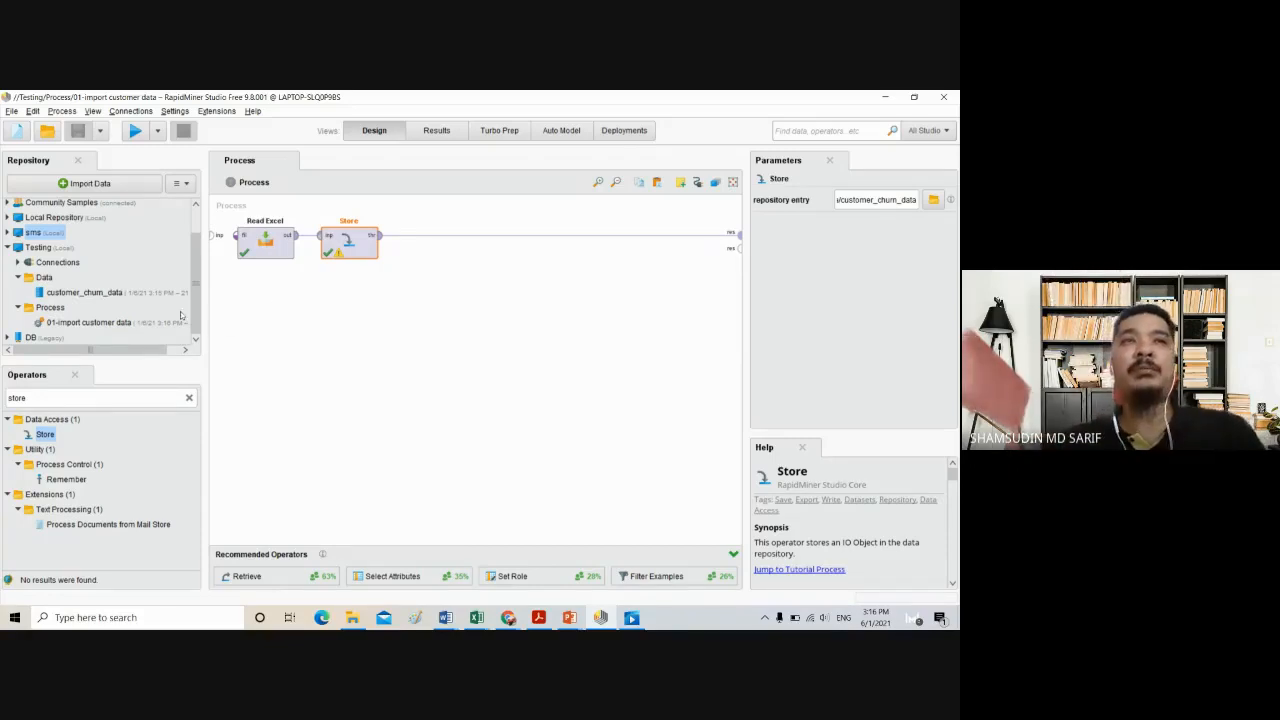
Create a new blank process and add a Retrieve operator to it
click(18, 128)
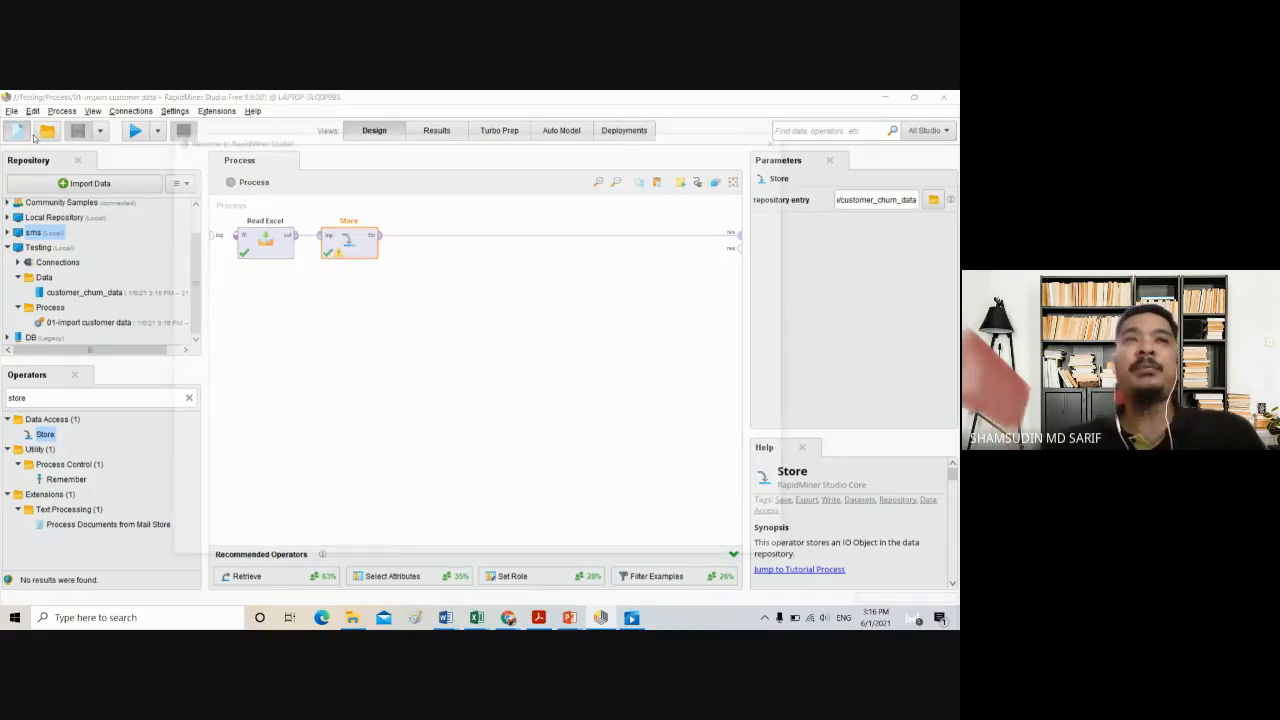
click(252, 268)
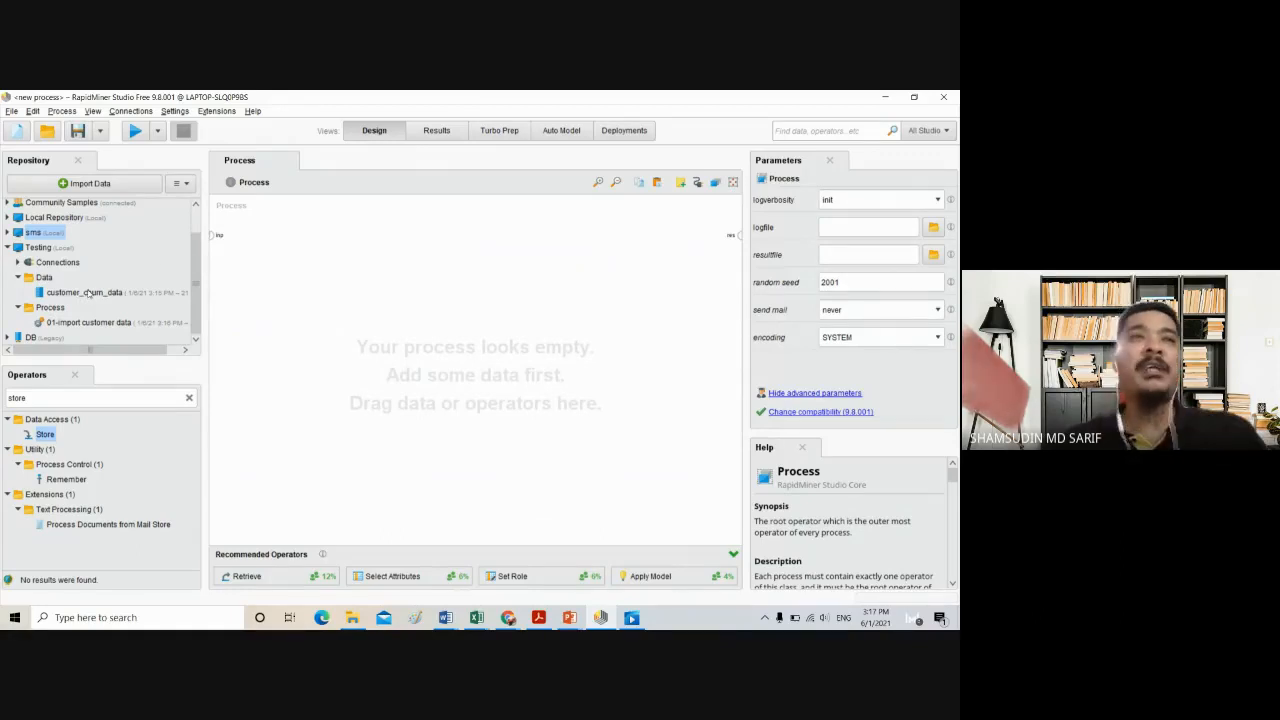
double_click(47, 398)
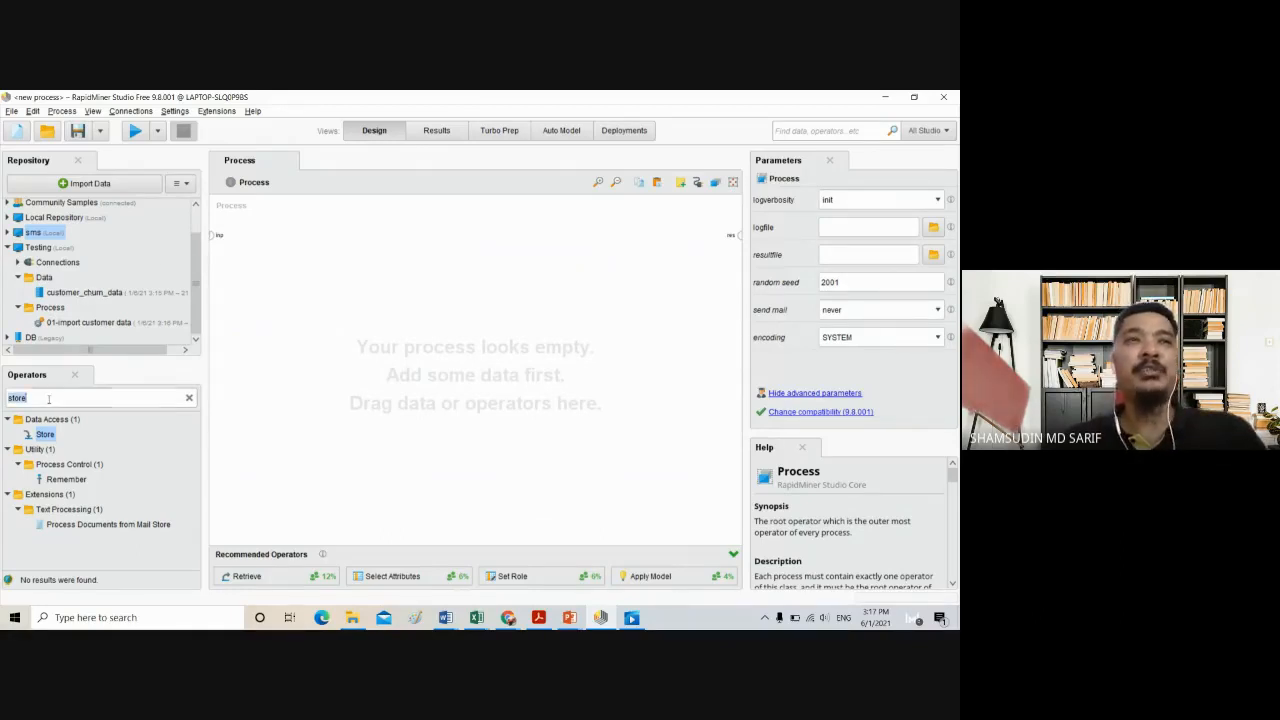
text(retr)
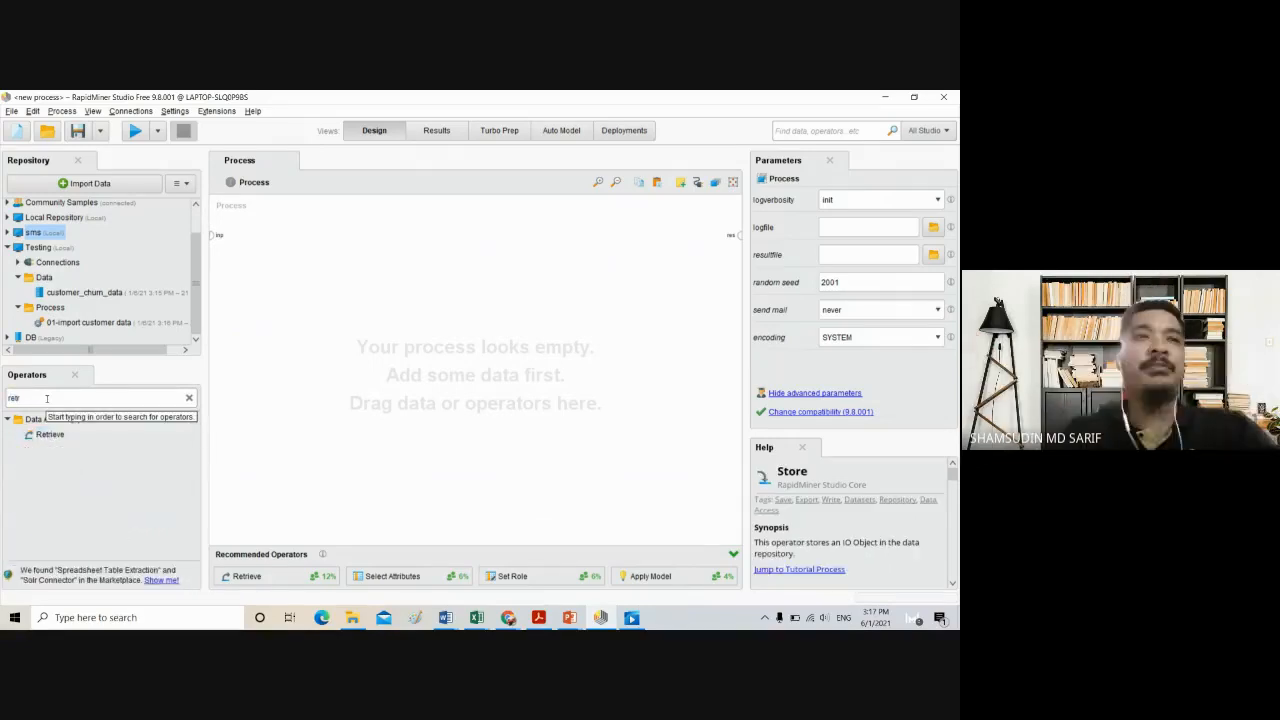
drag(46, 436, 289, 238)
double_click(293, 237)
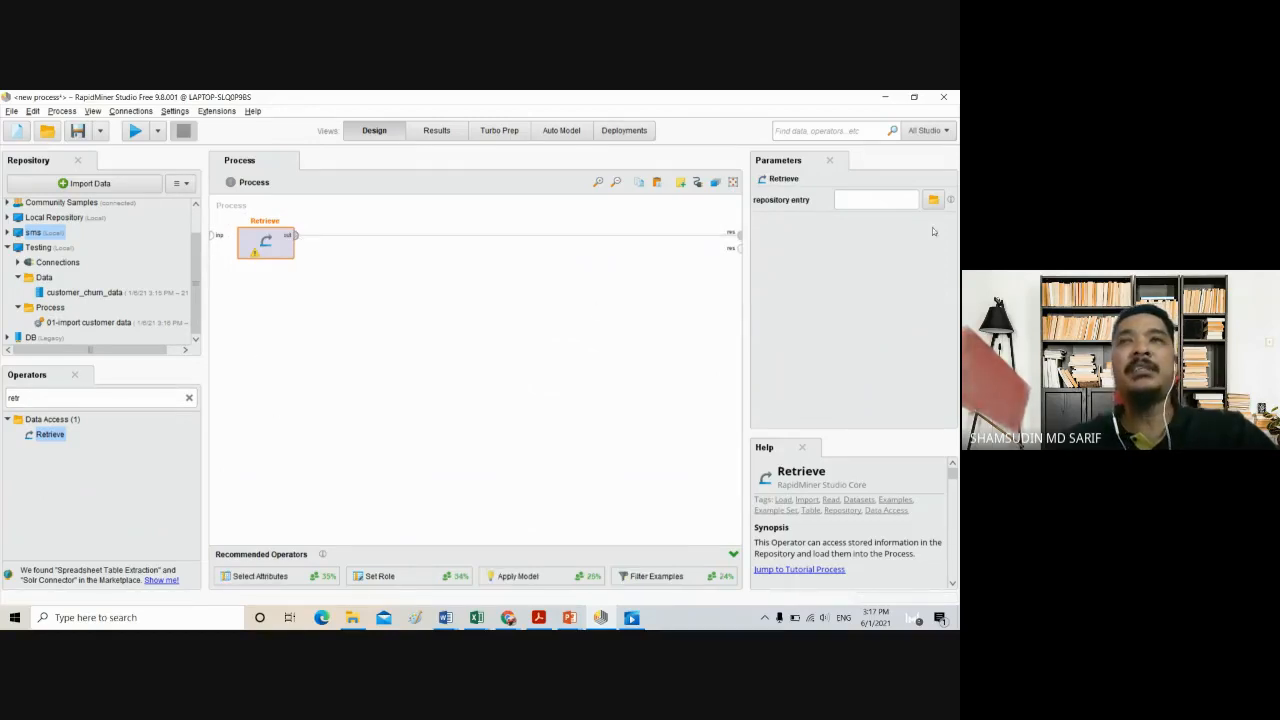
Set the Retrieve operator's repository entry to customer_churn_data from the Data folder of the Testing repository
click(933, 200)
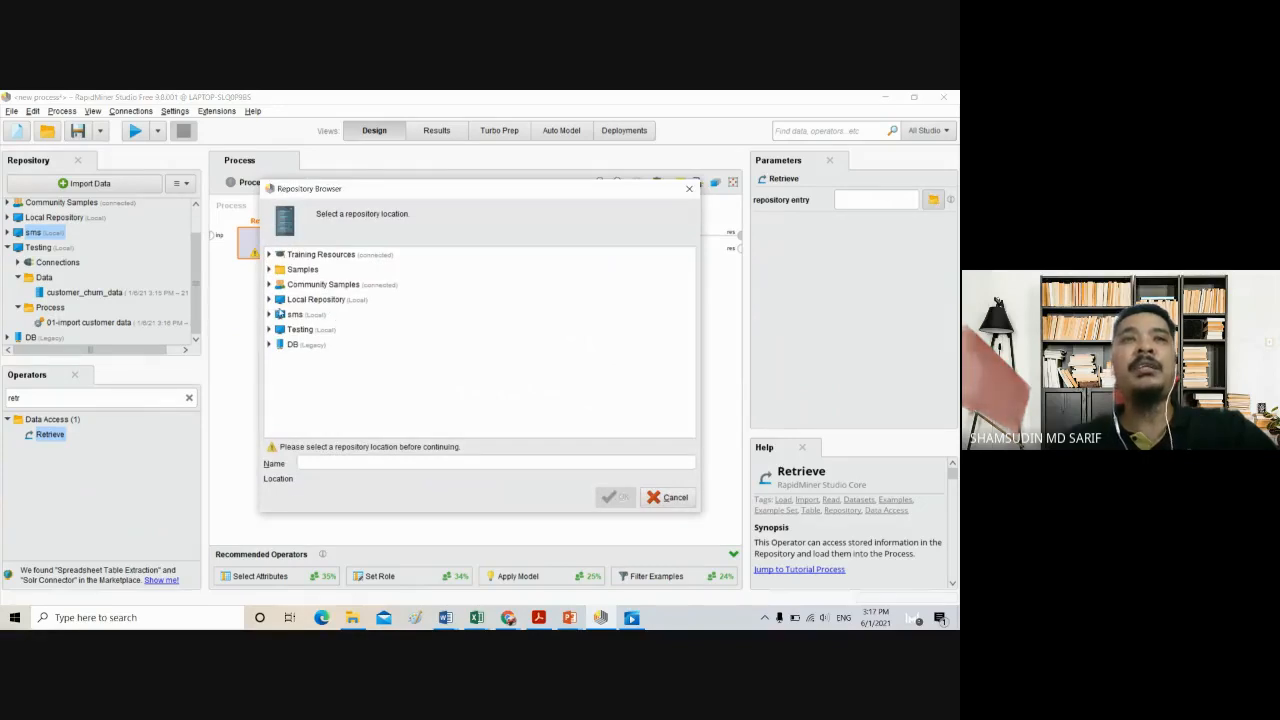
click(270, 331)
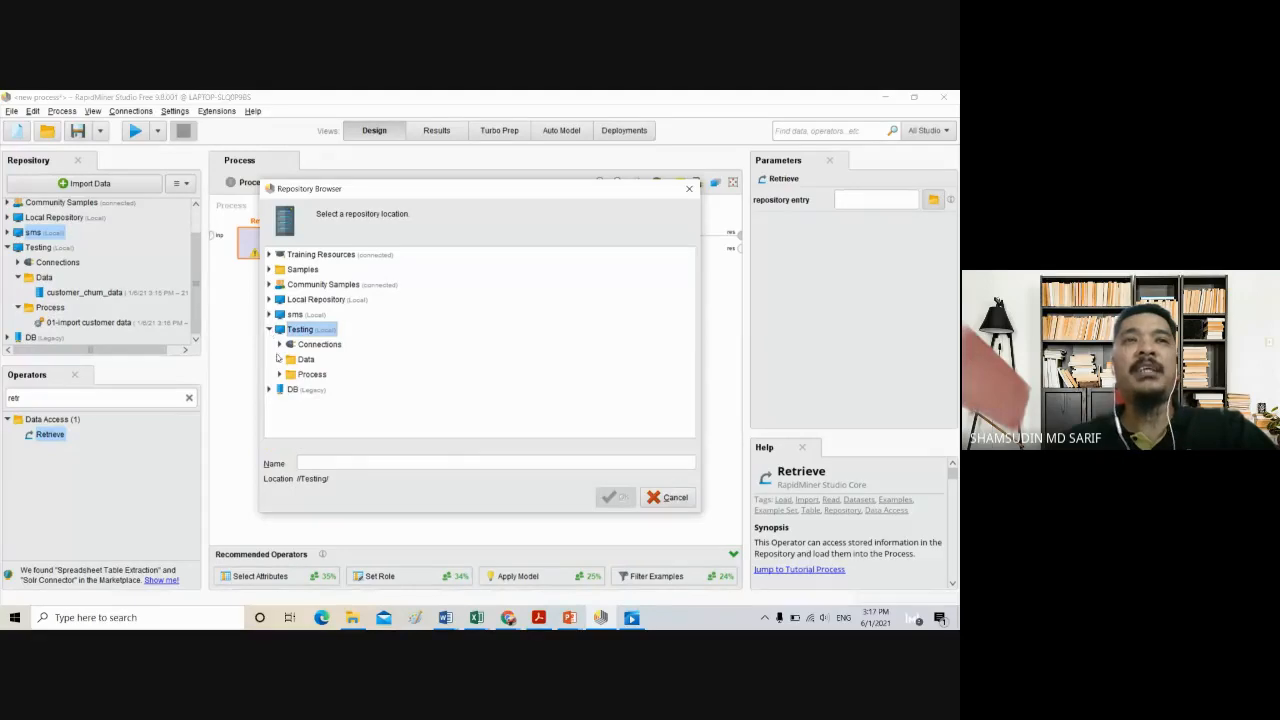
click(281, 359)
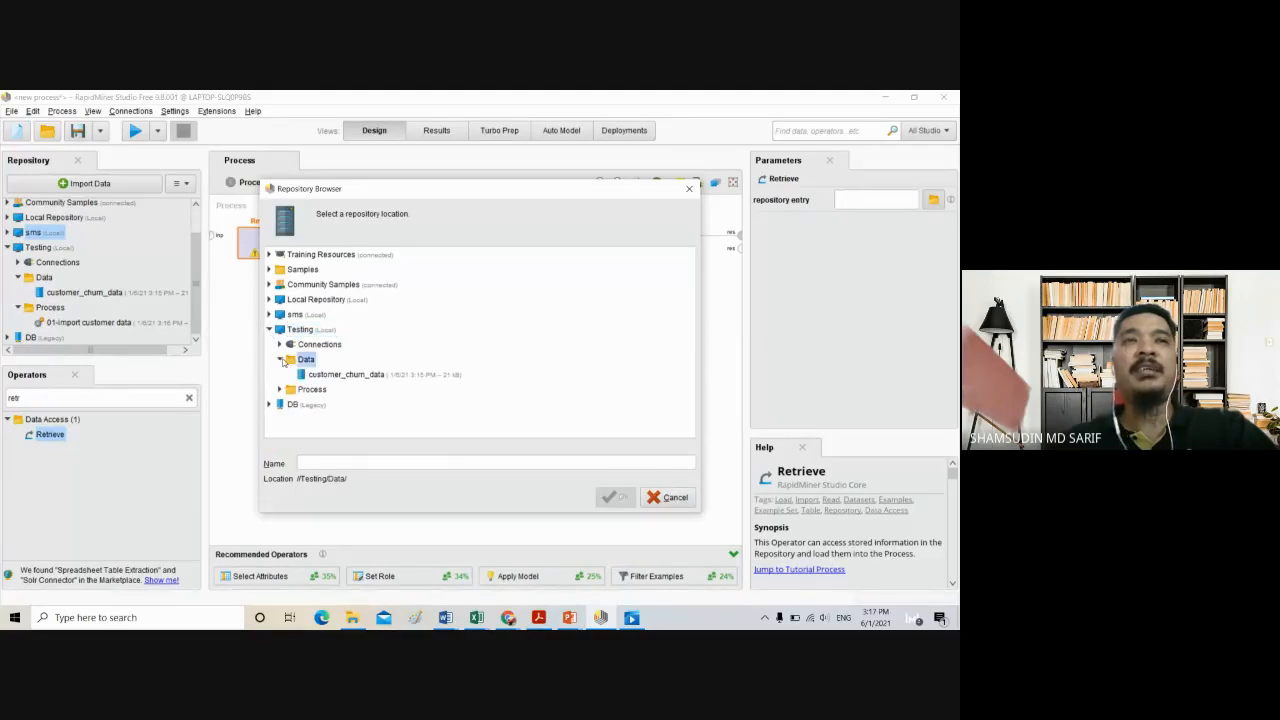
click(359, 377)
double_click(359, 376)
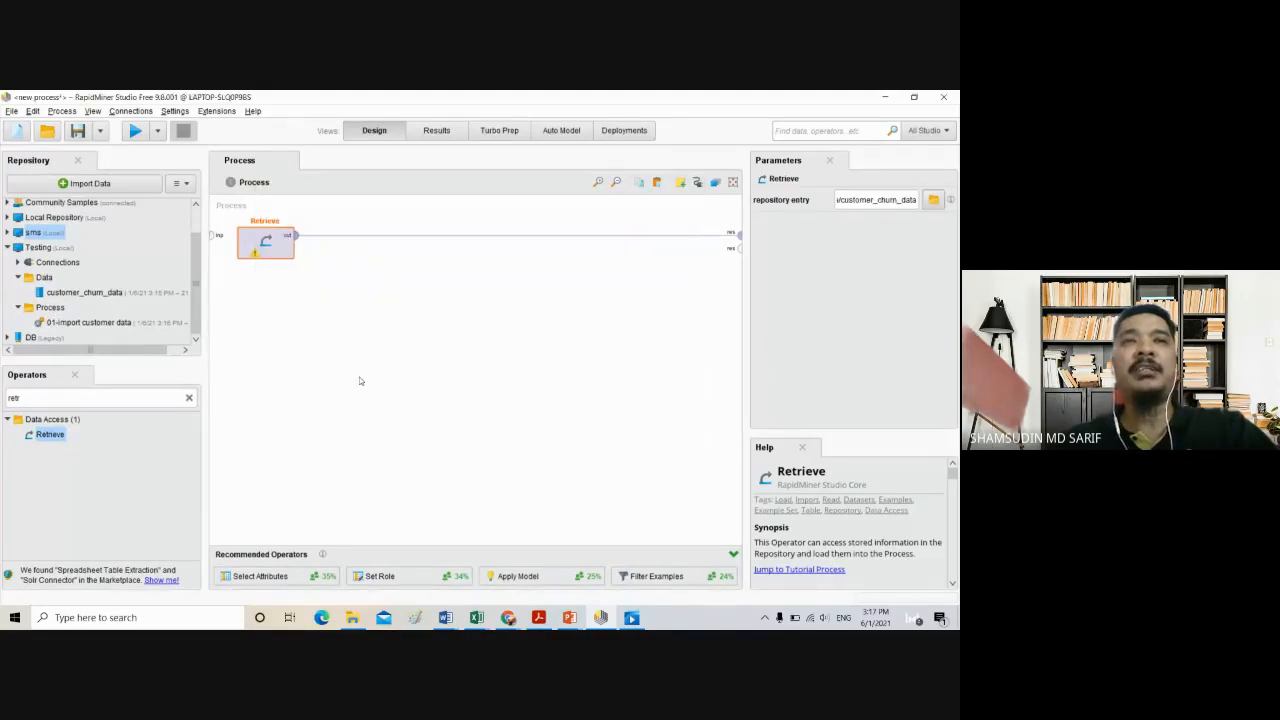
Run the Retrieve process, look through the first rows of the loaded example set, and return to the process design
click(133, 131)
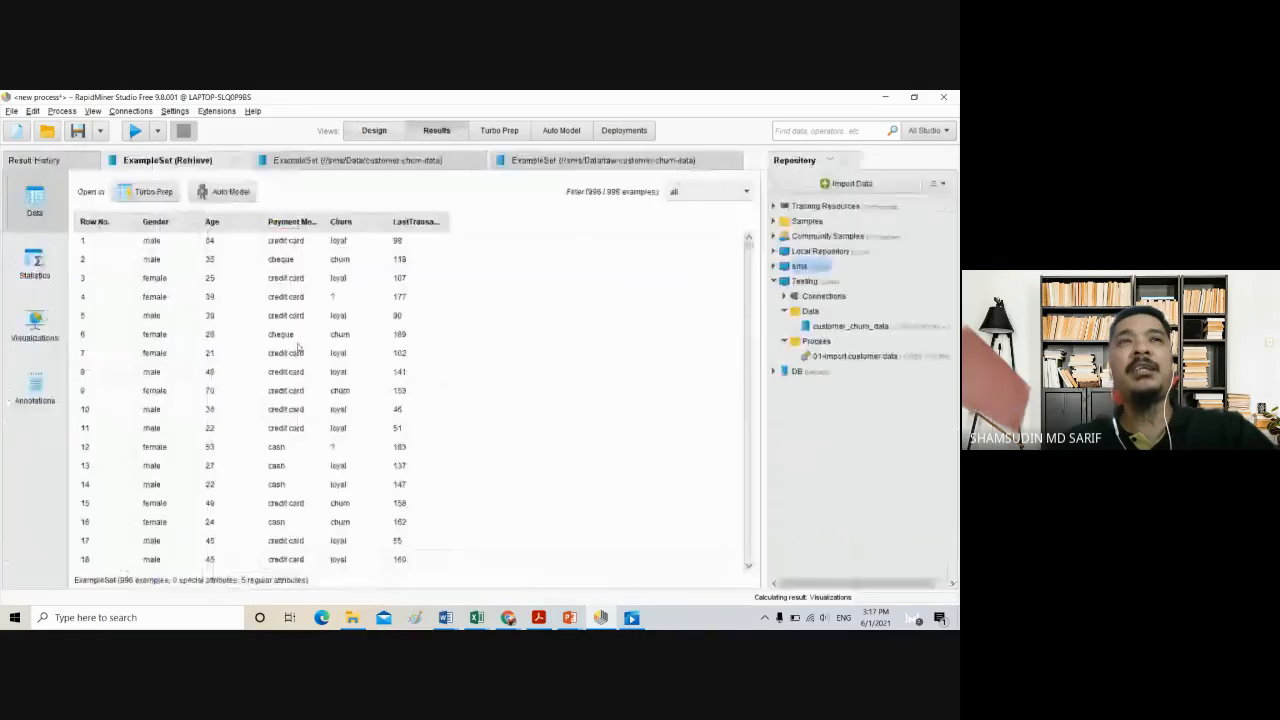
scroll(323, 436, down, 2)
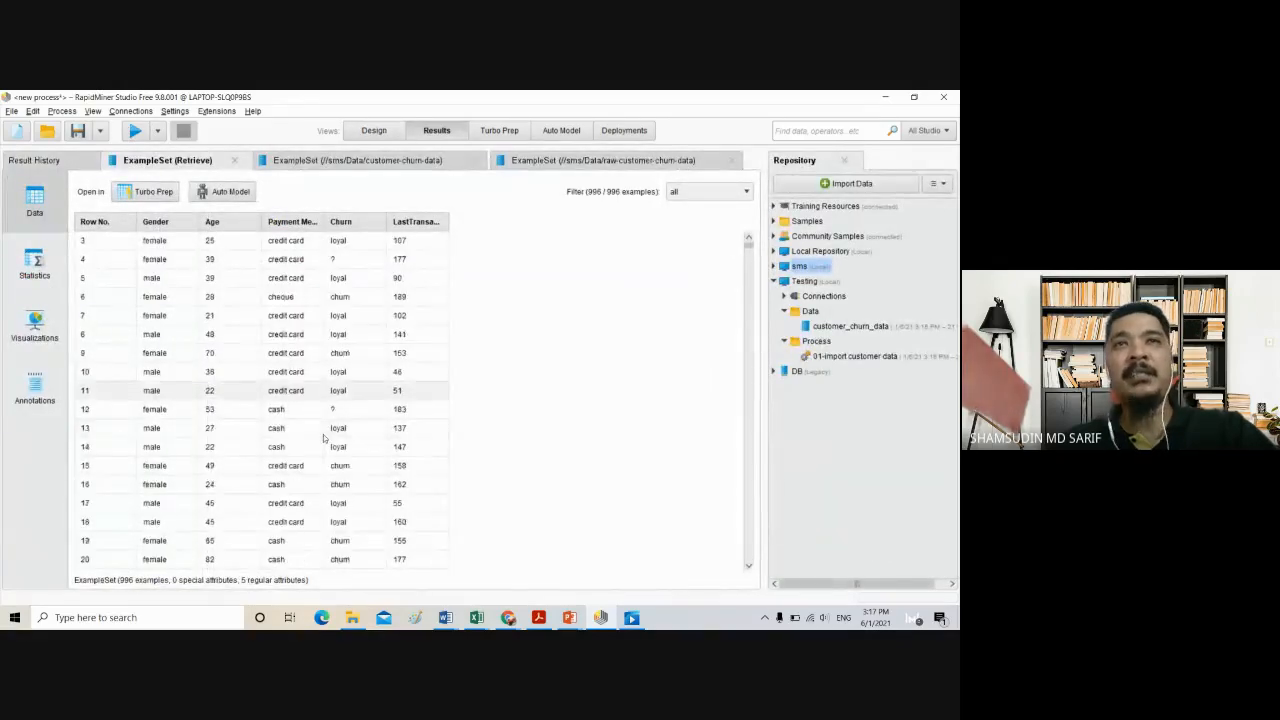
scroll(323, 436, up, 2)
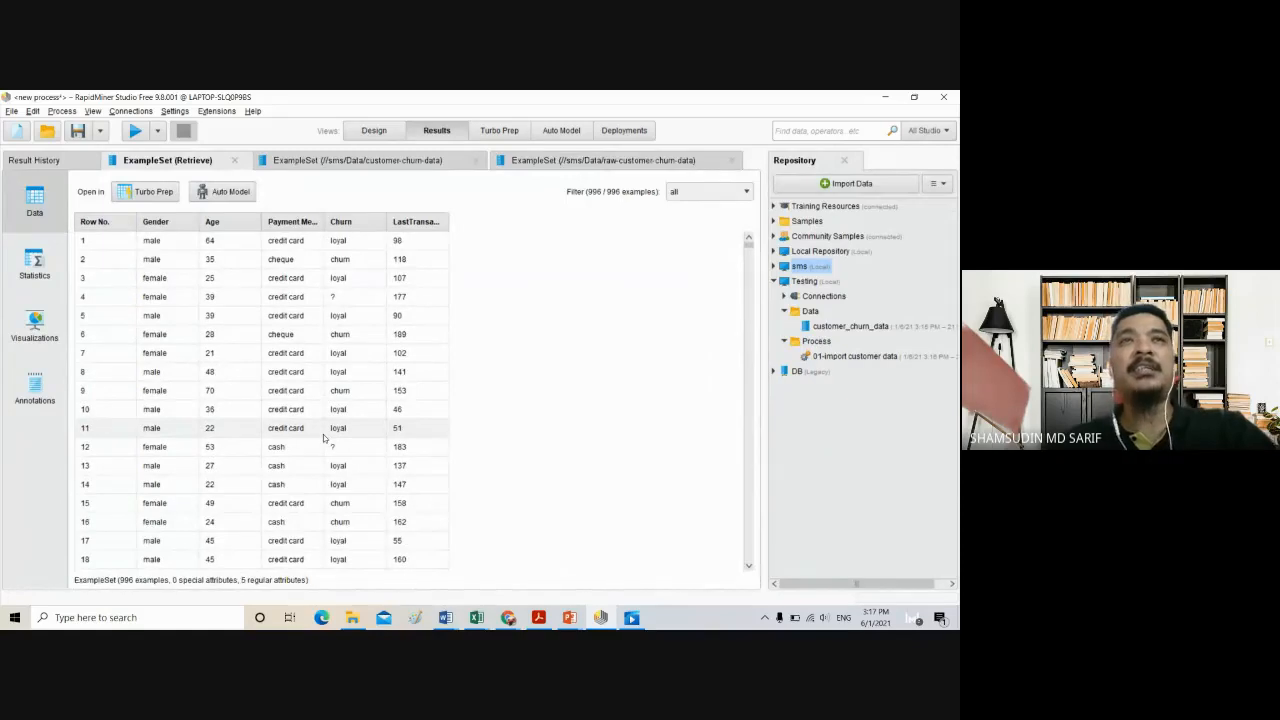
click(385, 133)
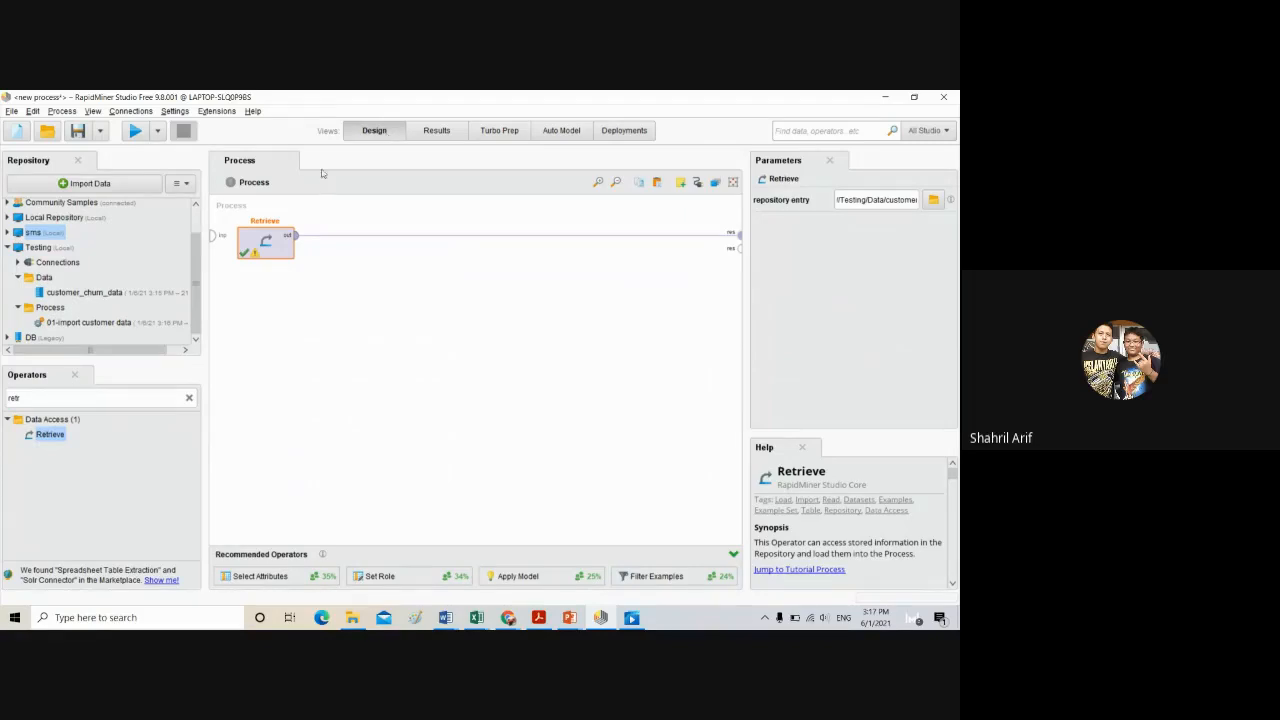
Check which stored data set is selected as the Retrieve operator's repository entry without changing it
click(933, 200)
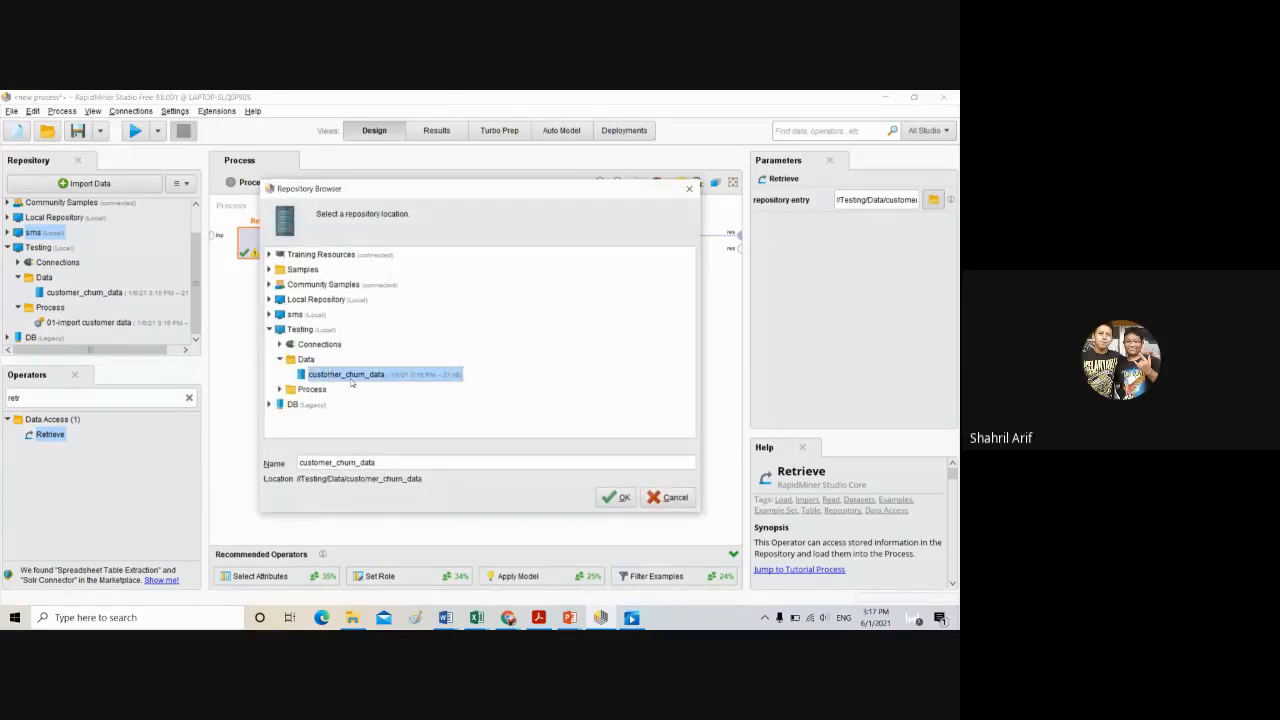
mouse_move(351, 383)
click(668, 500)
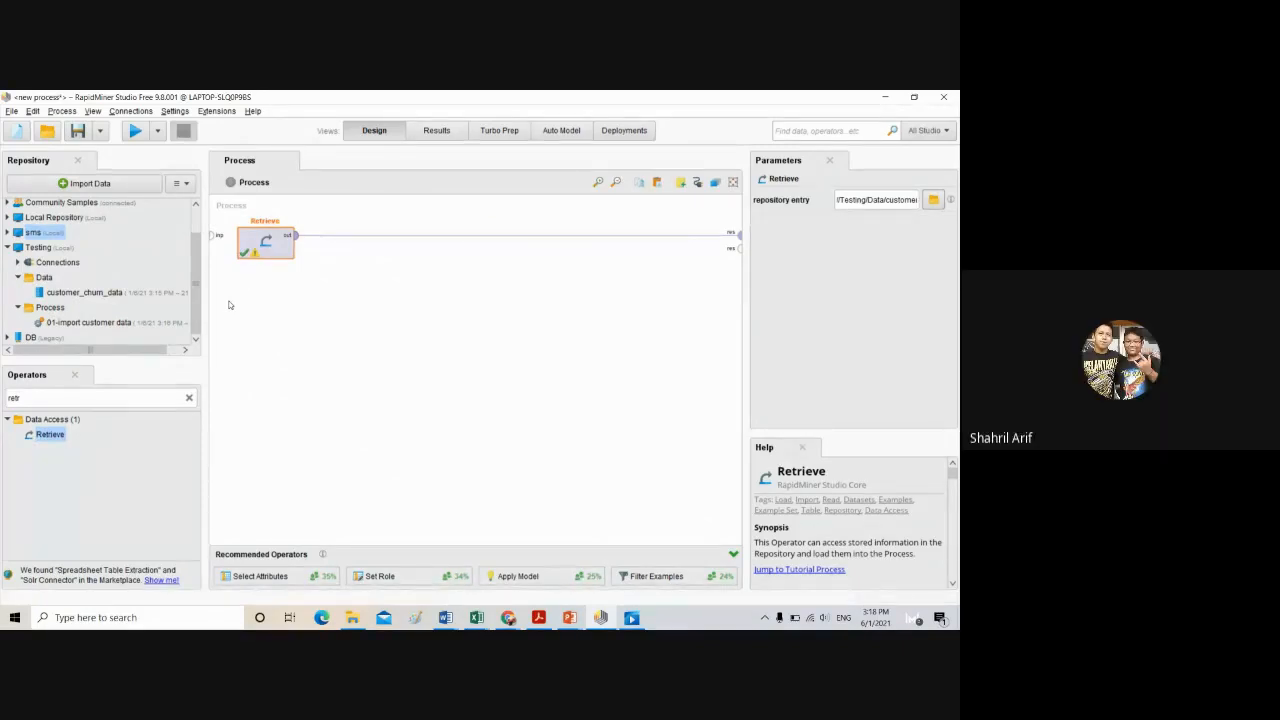
Examine the retrieved customer churn rows in the results table
click(438, 131)
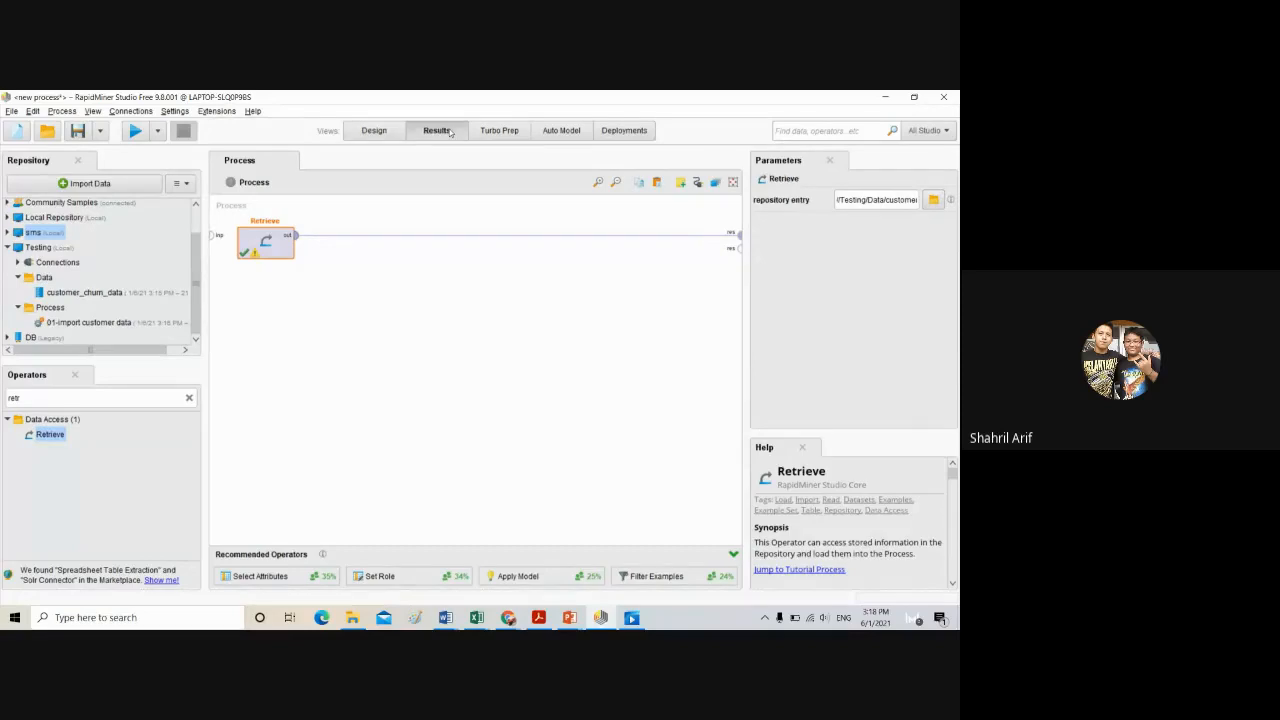
scroll(302, 314, down, 3)
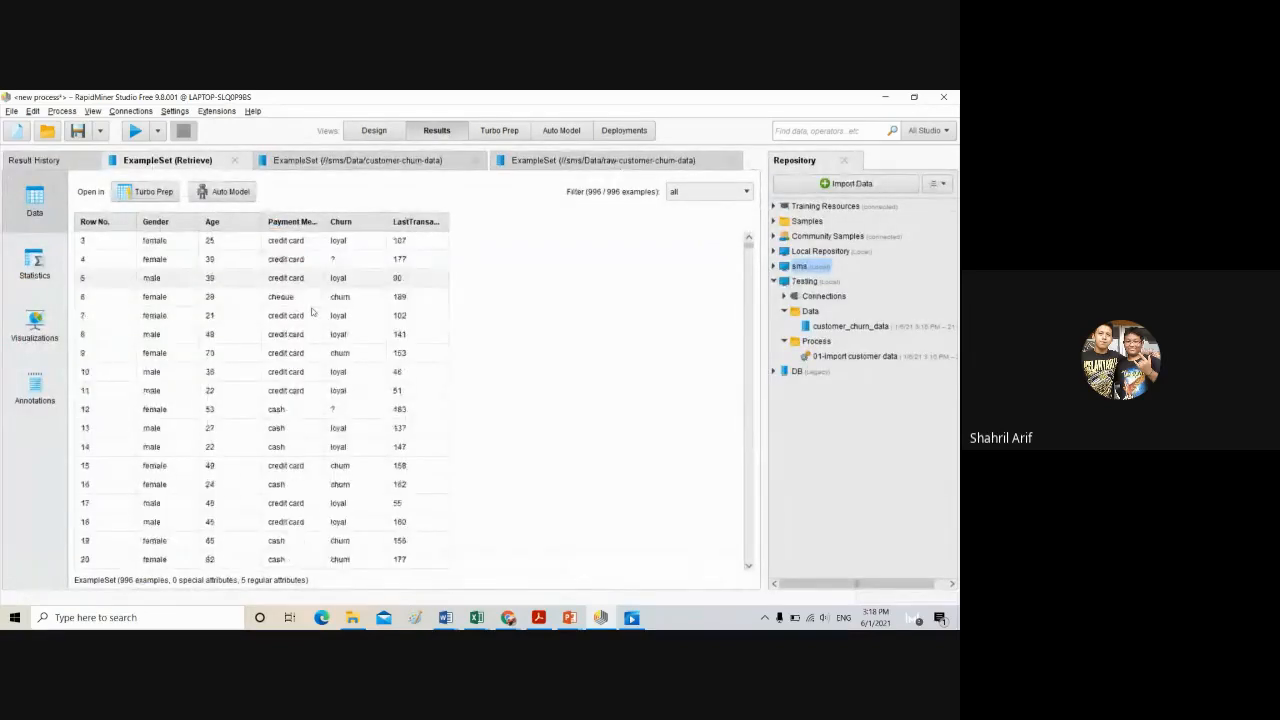
scroll(311, 314, down, 5)
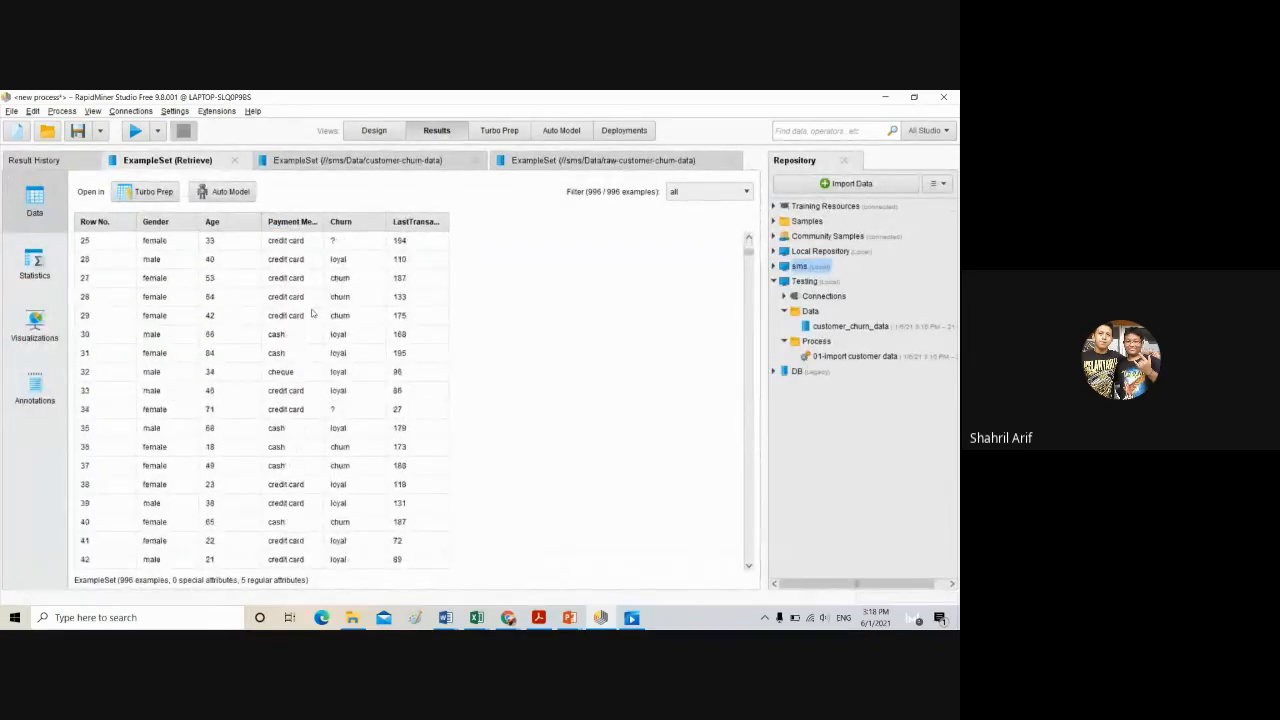
scroll(290, 370, up, 3)
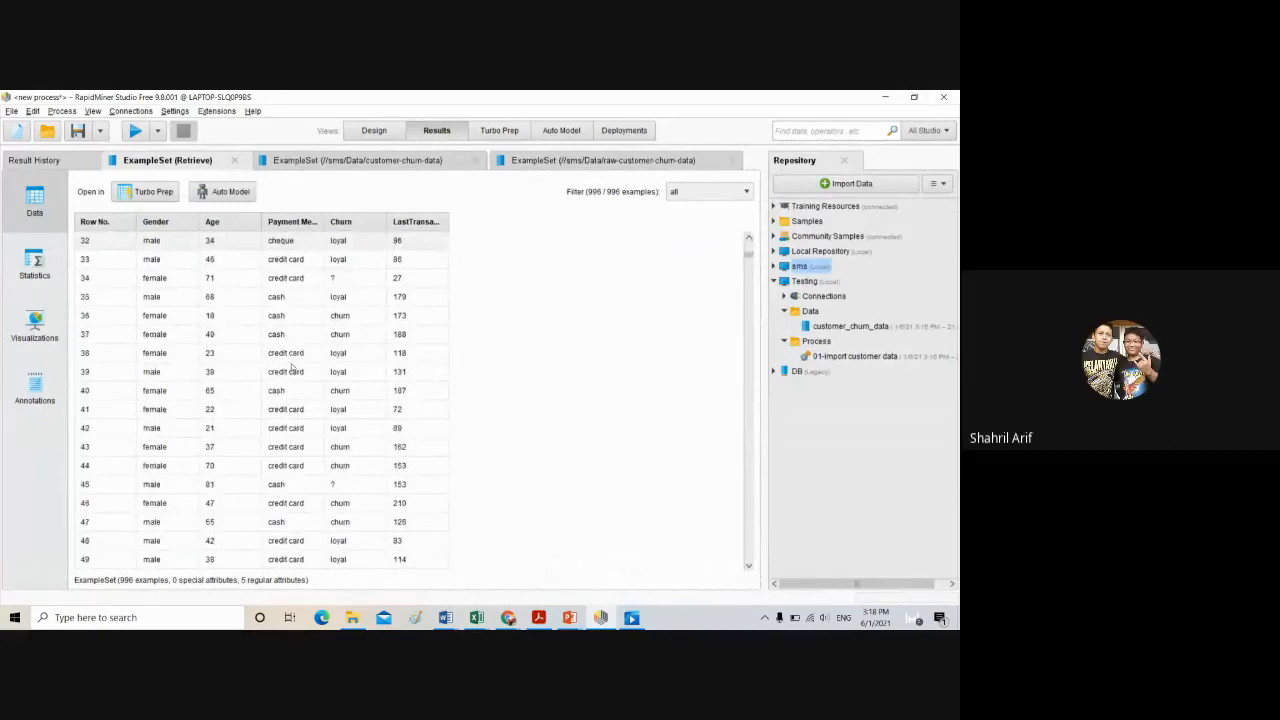
scroll(283, 391, up, 5)
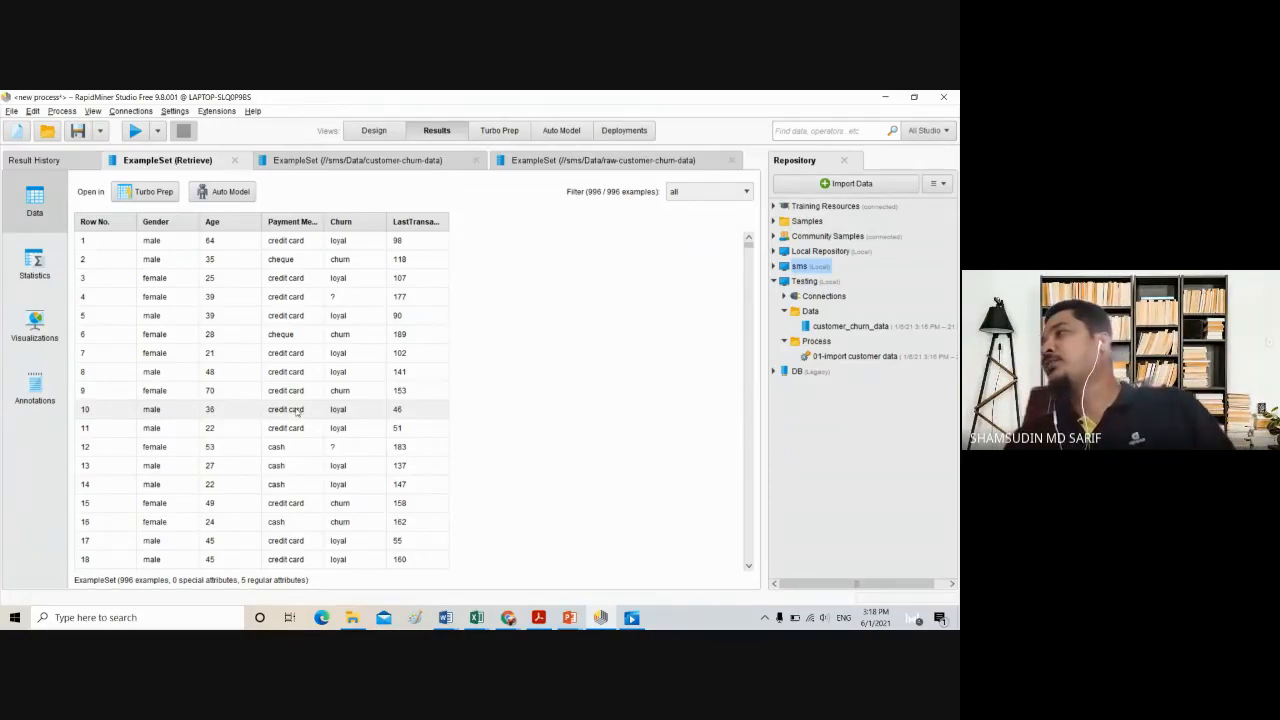
Return to the process design and search the operators for filter
click(374, 131)
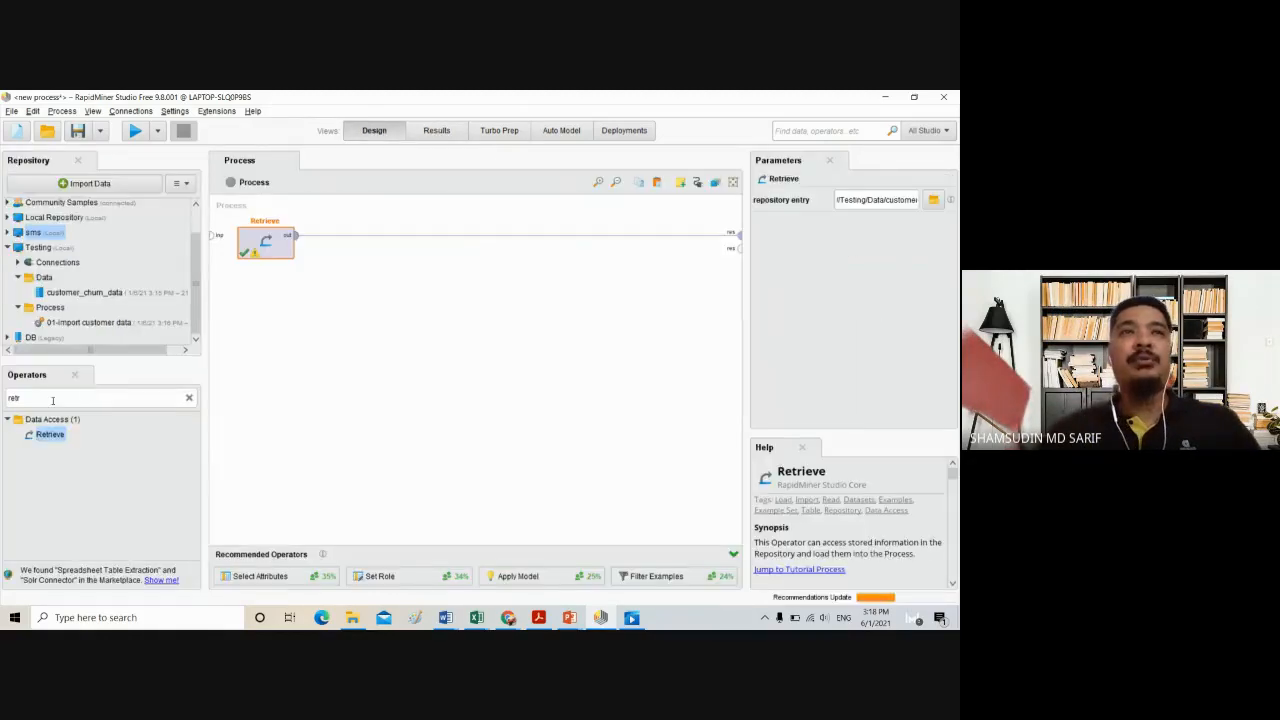
text(filter)
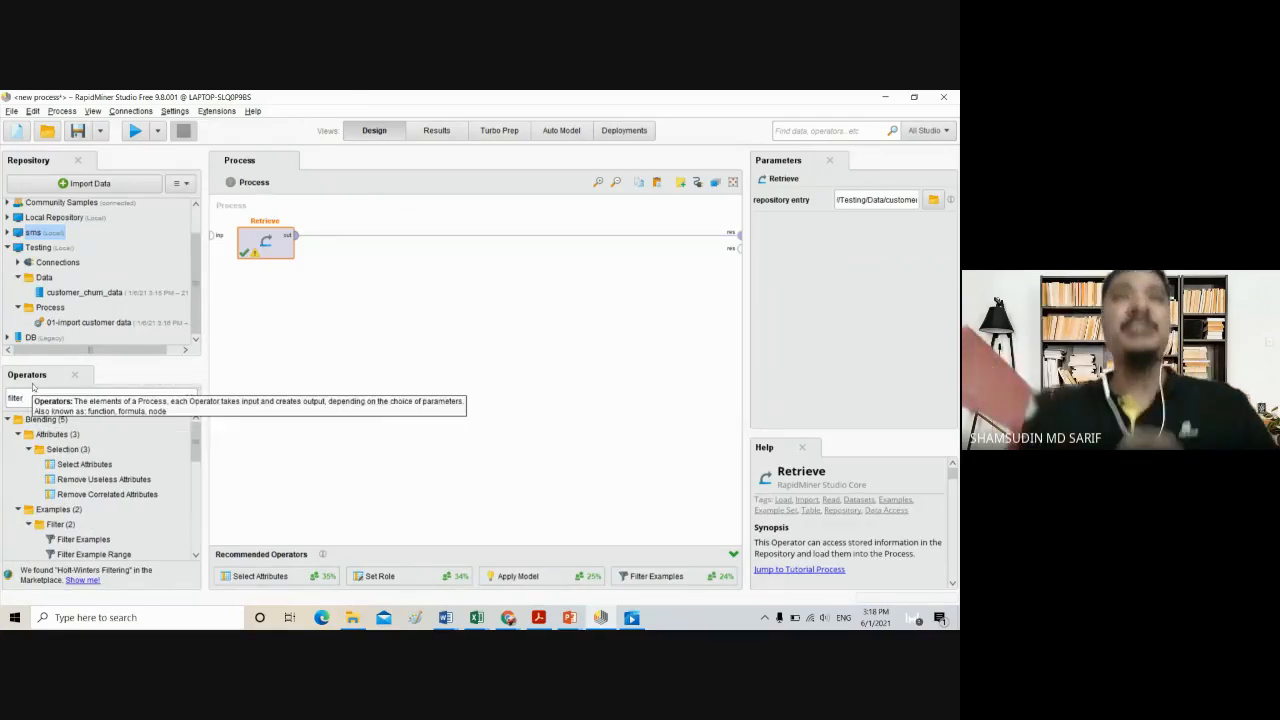
drag(68, 494, 70, 497)
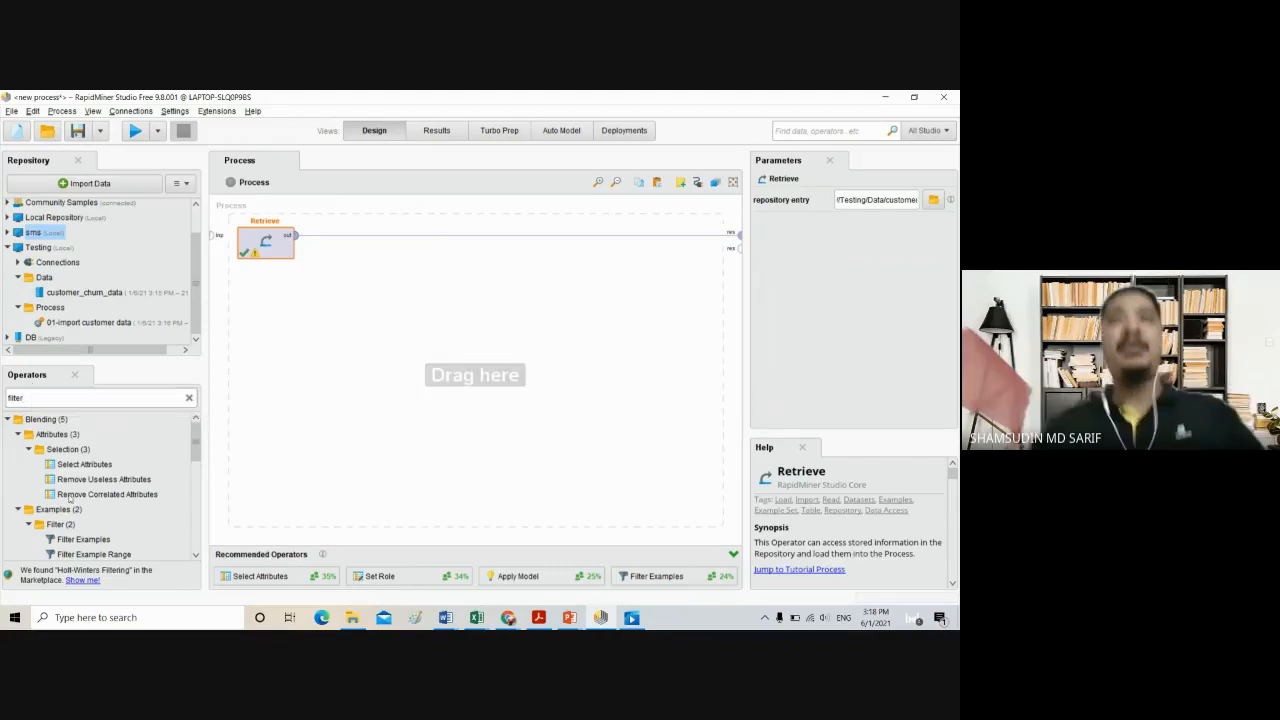
Insert a Filter Examples operator between Retrieve and the process result, with custom_filters as its condition class
drag(80, 541, 348, 239)
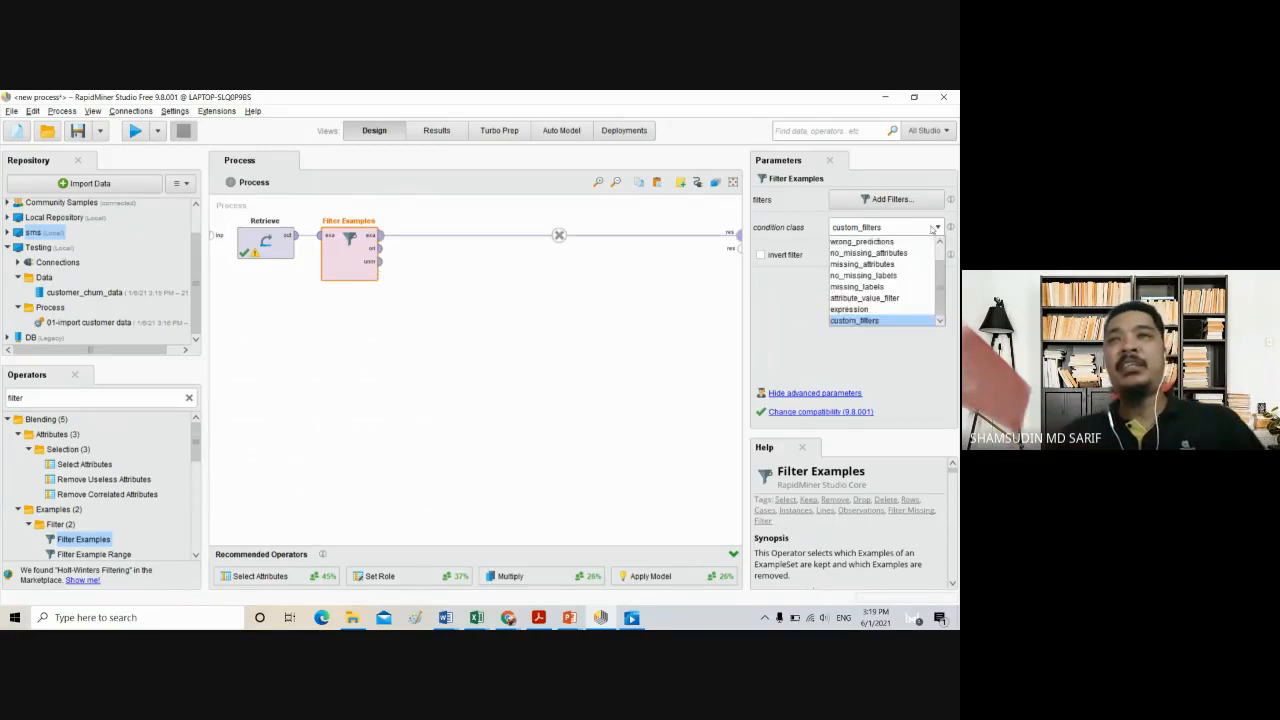
click(866, 320)
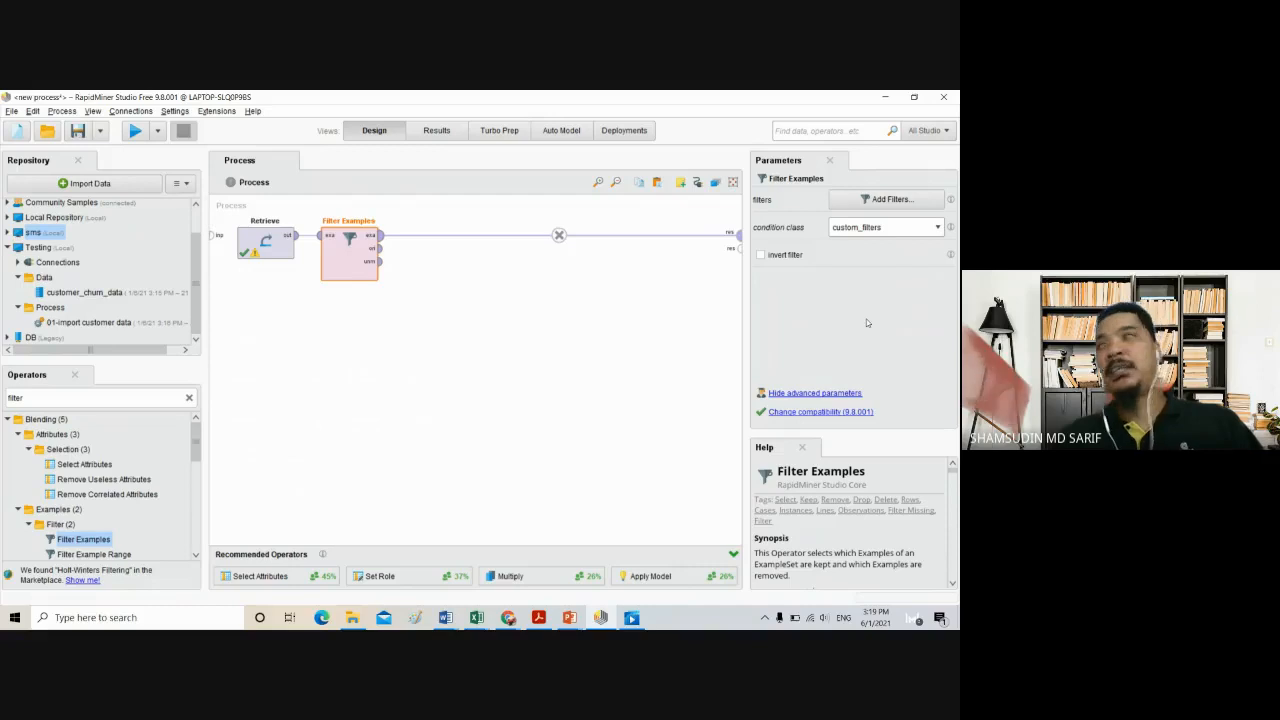
click(354, 337)
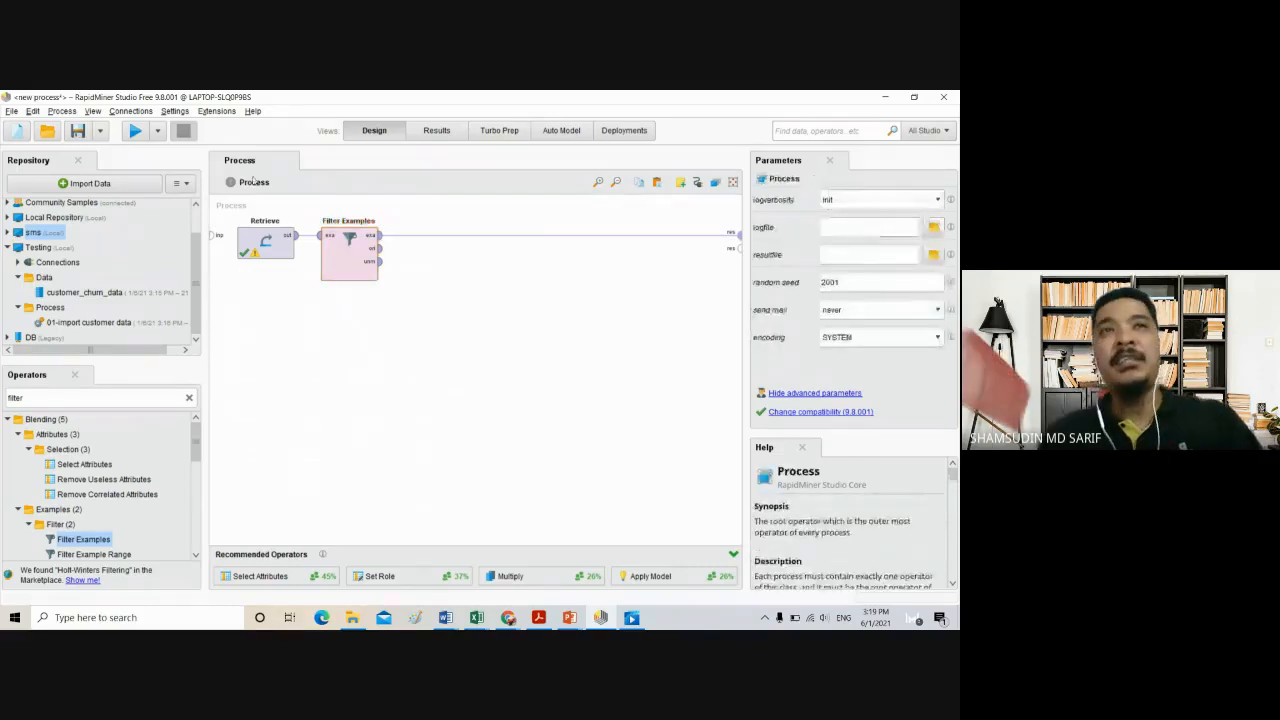
click(134, 131)
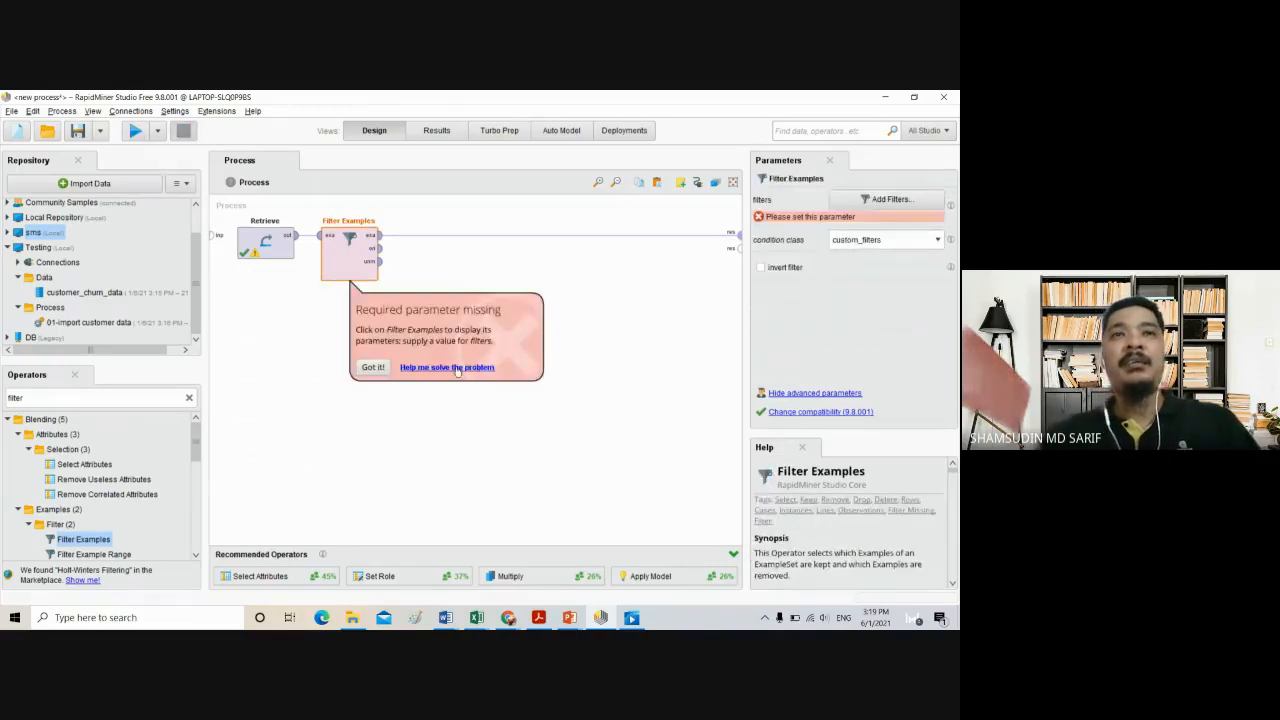
click(457, 369)
click(474, 370)
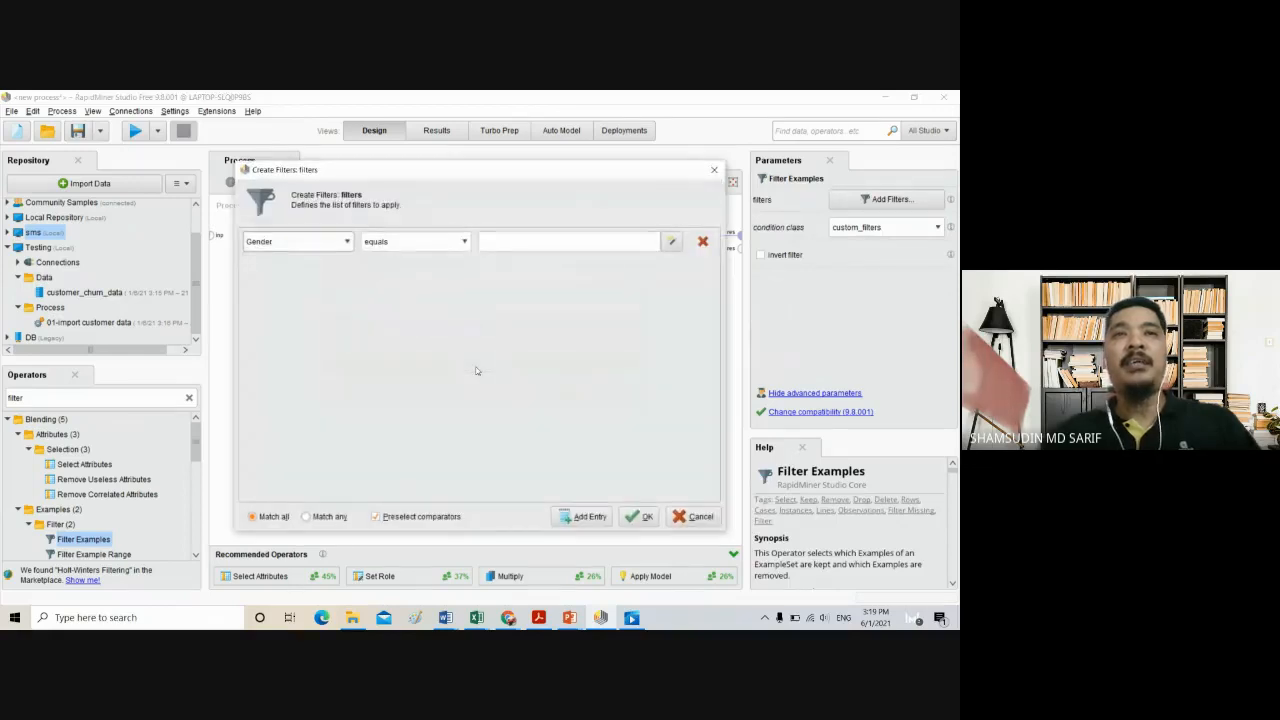
click(348, 242)
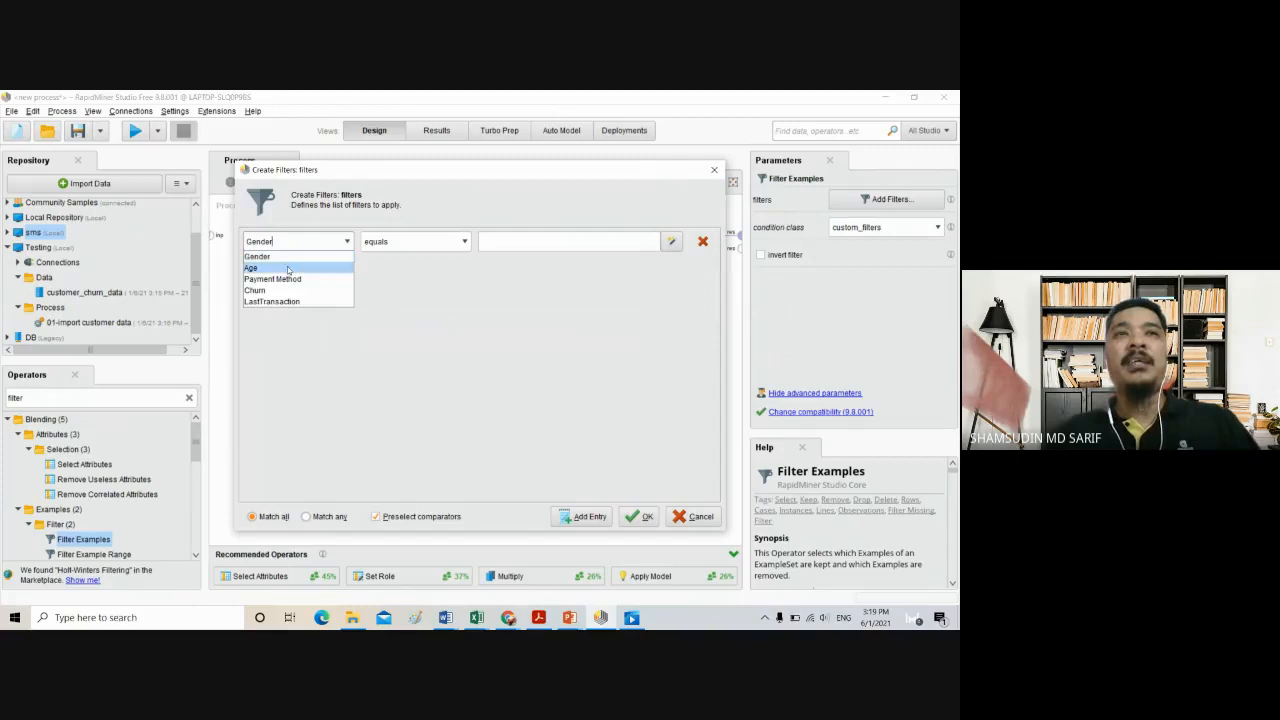
click(269, 291)
click(465, 242)
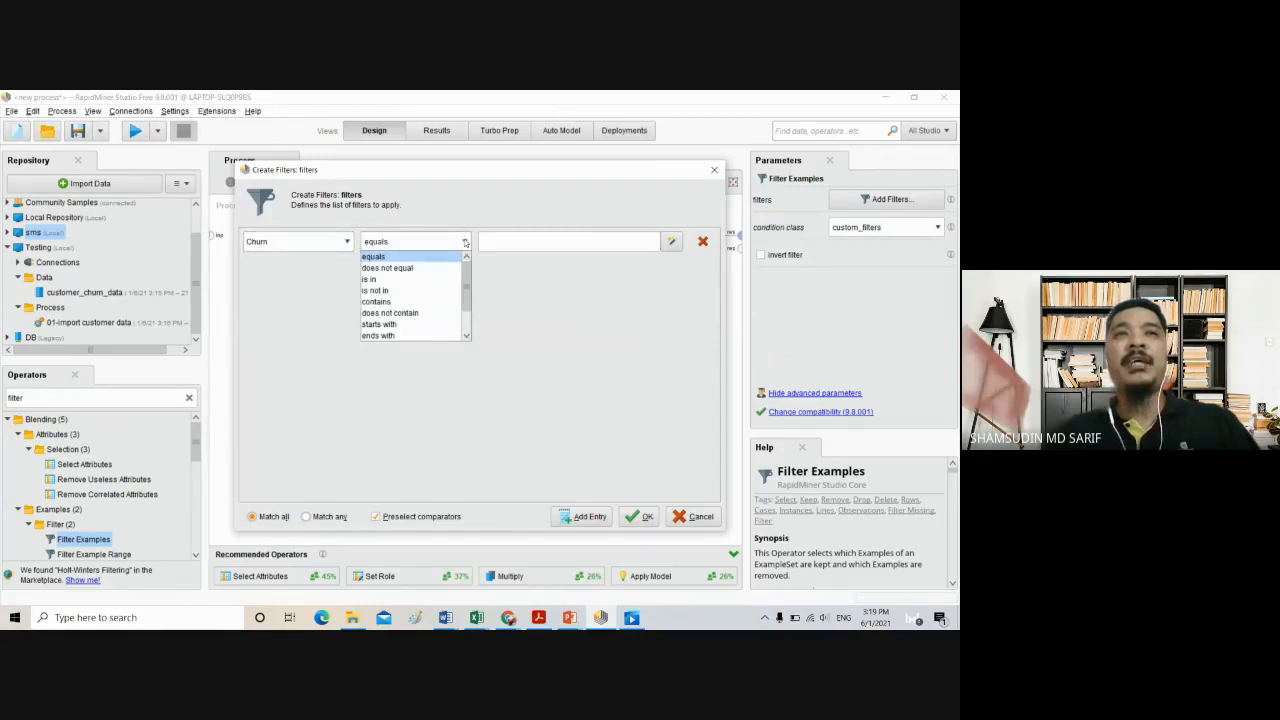
scroll(415, 297, down, 1)
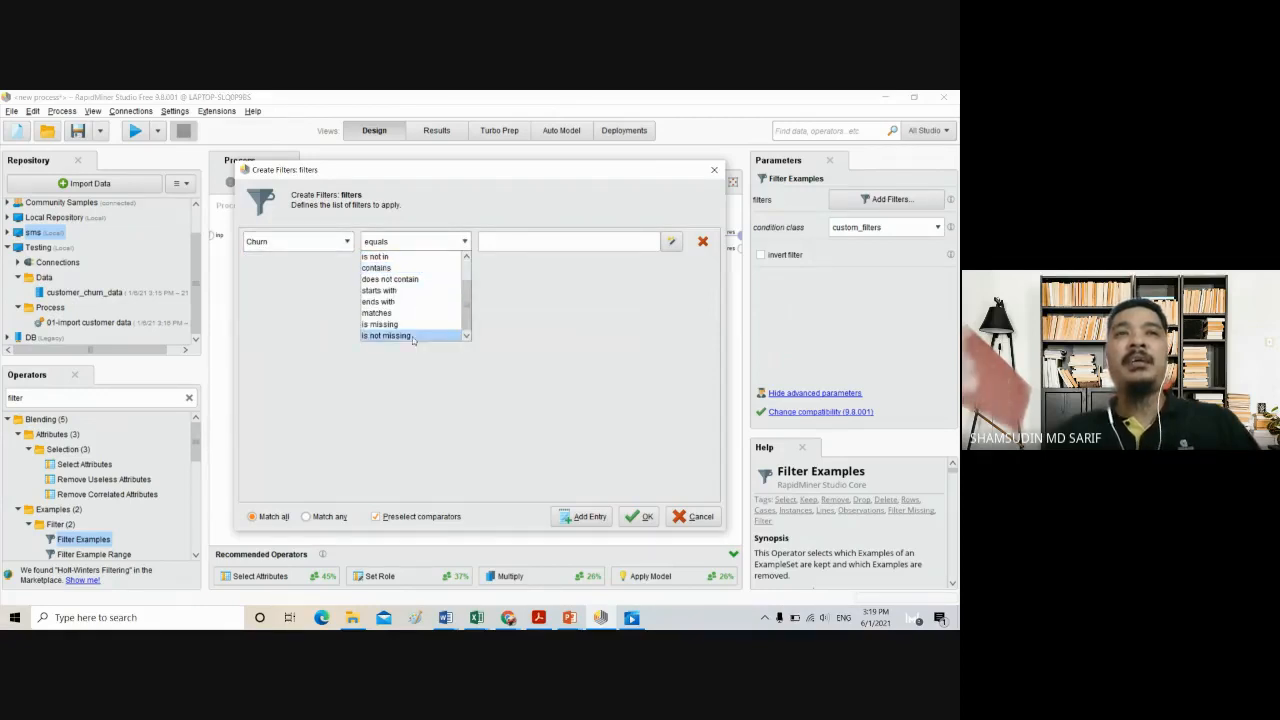
click(394, 336)
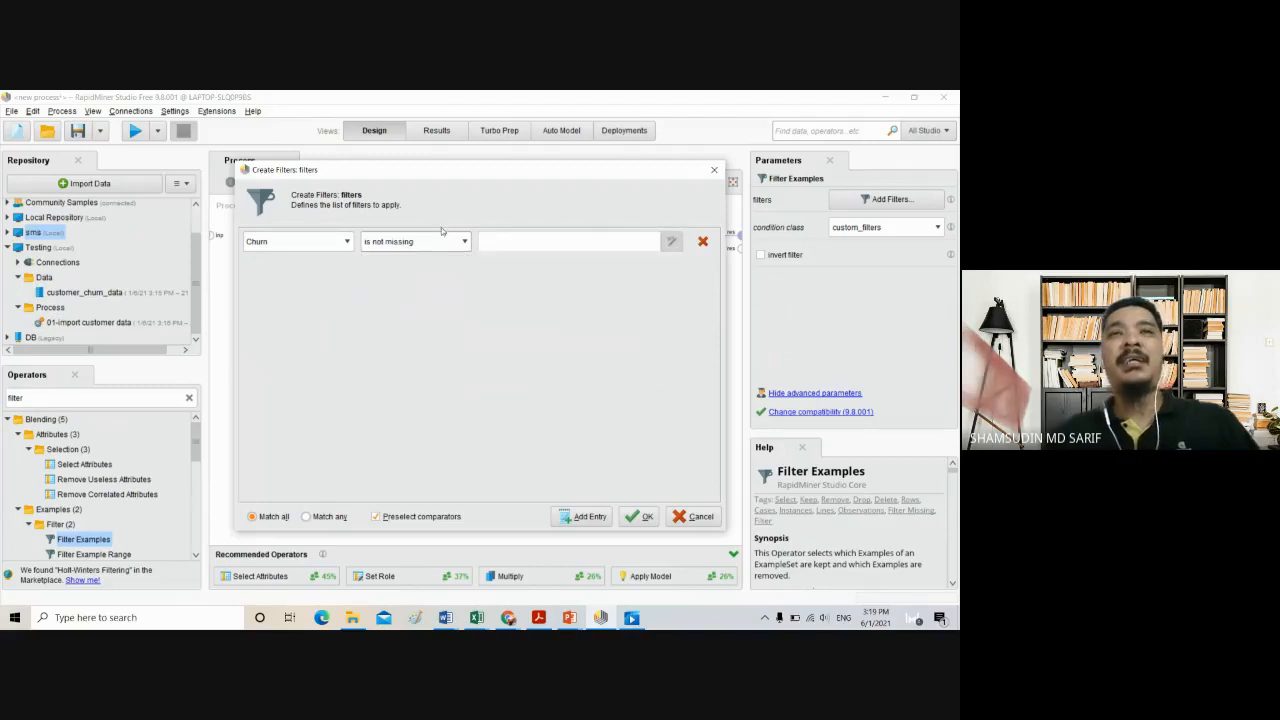
click(692, 516)
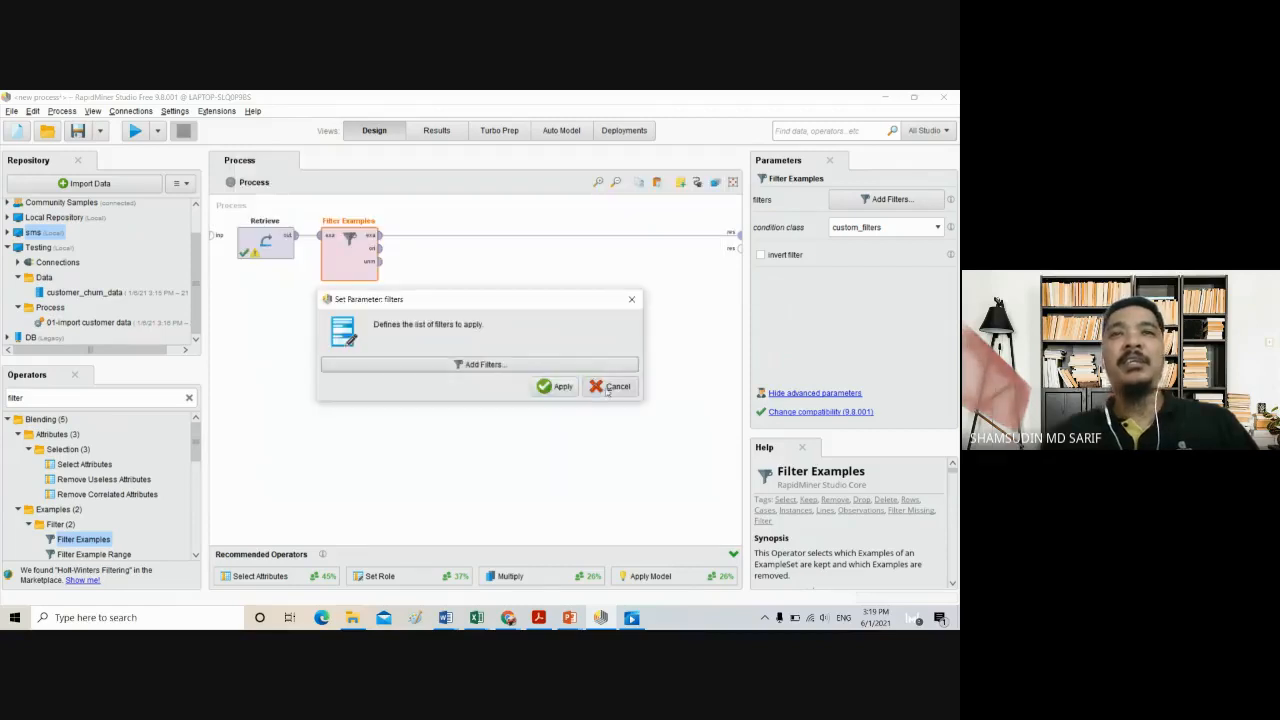
click(265, 248)
key(F11)
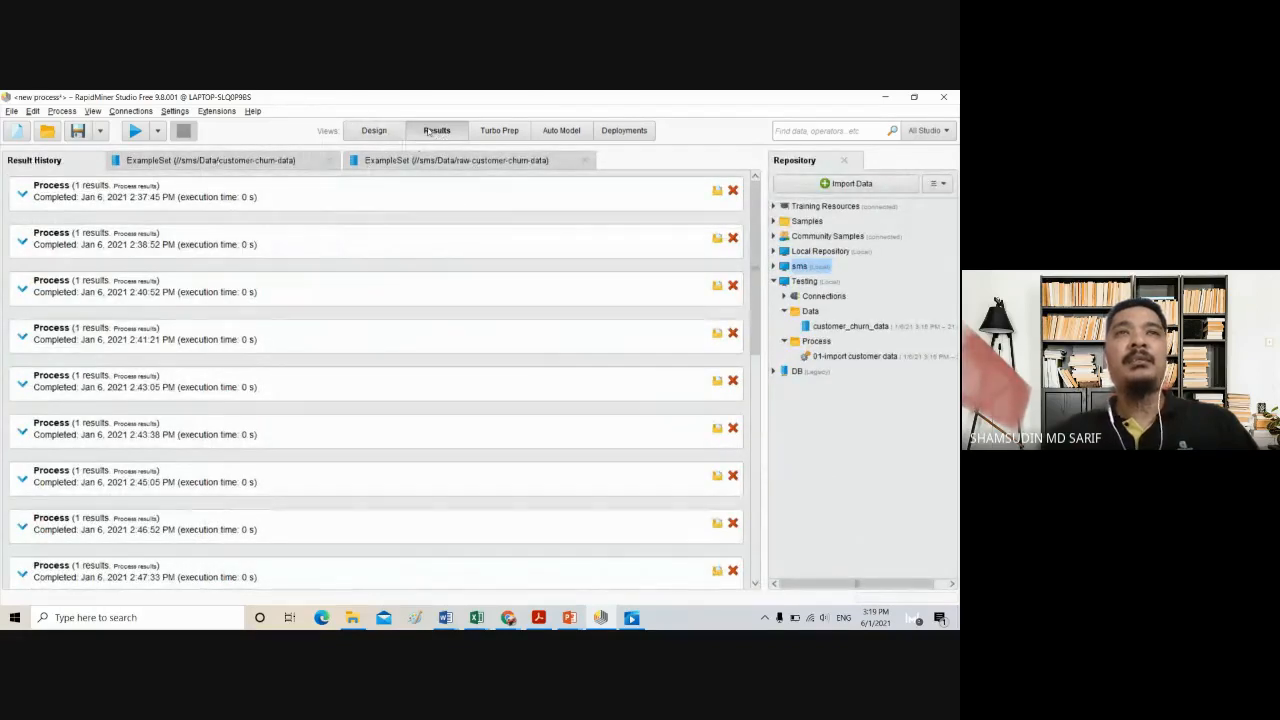
Delete the Filter Examples operator from the process
click(374, 130)
click(368, 255)
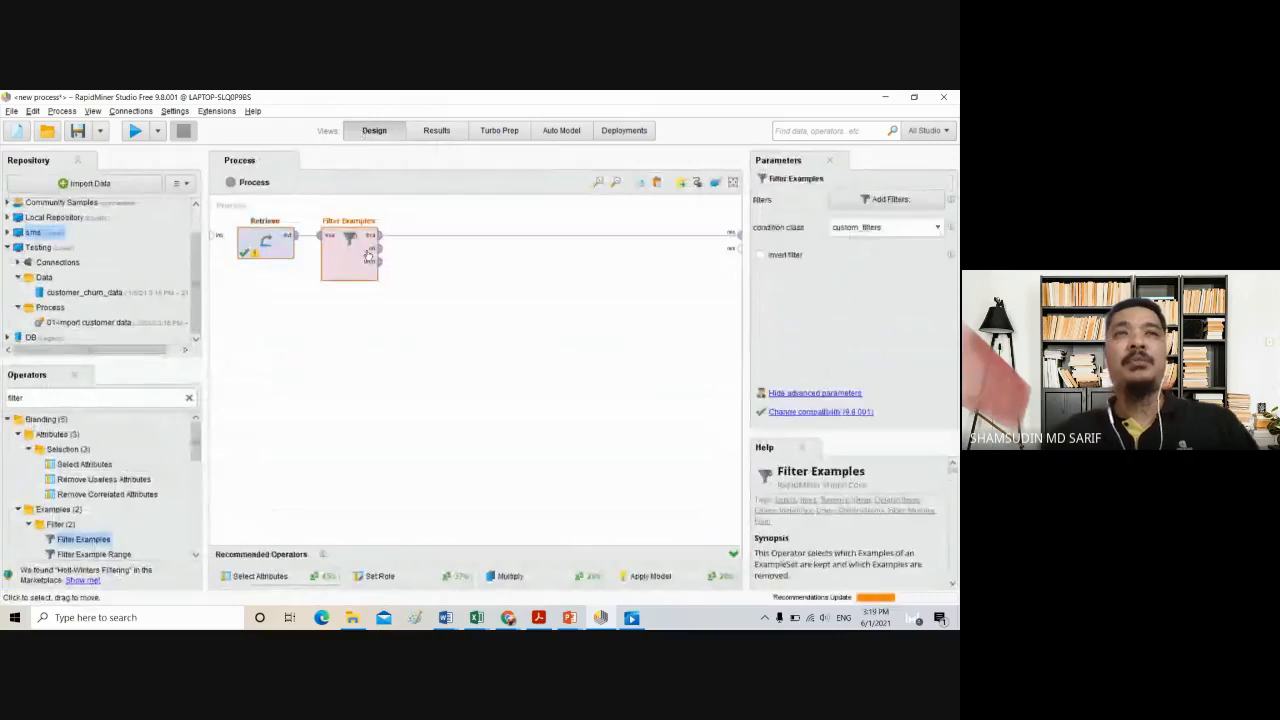
key(Delete)
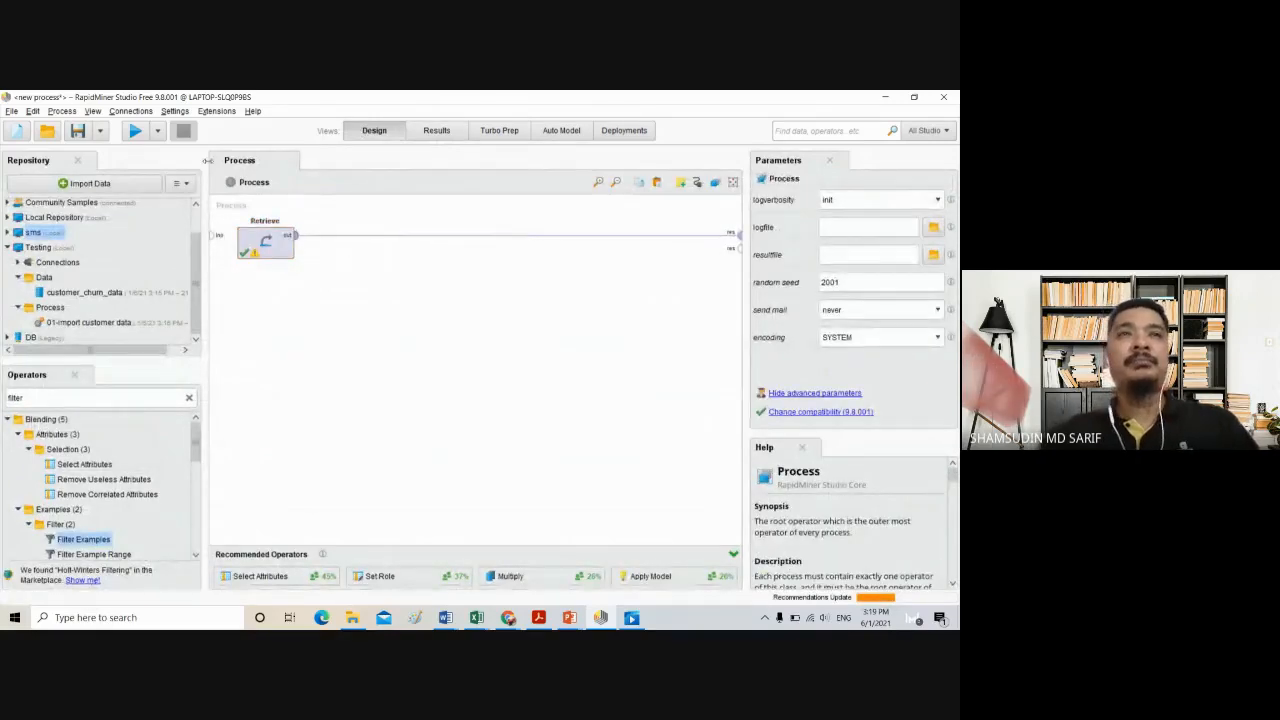
Run the process with only the Retrieve operator and examine the Churn column for missing values
click(134, 130)
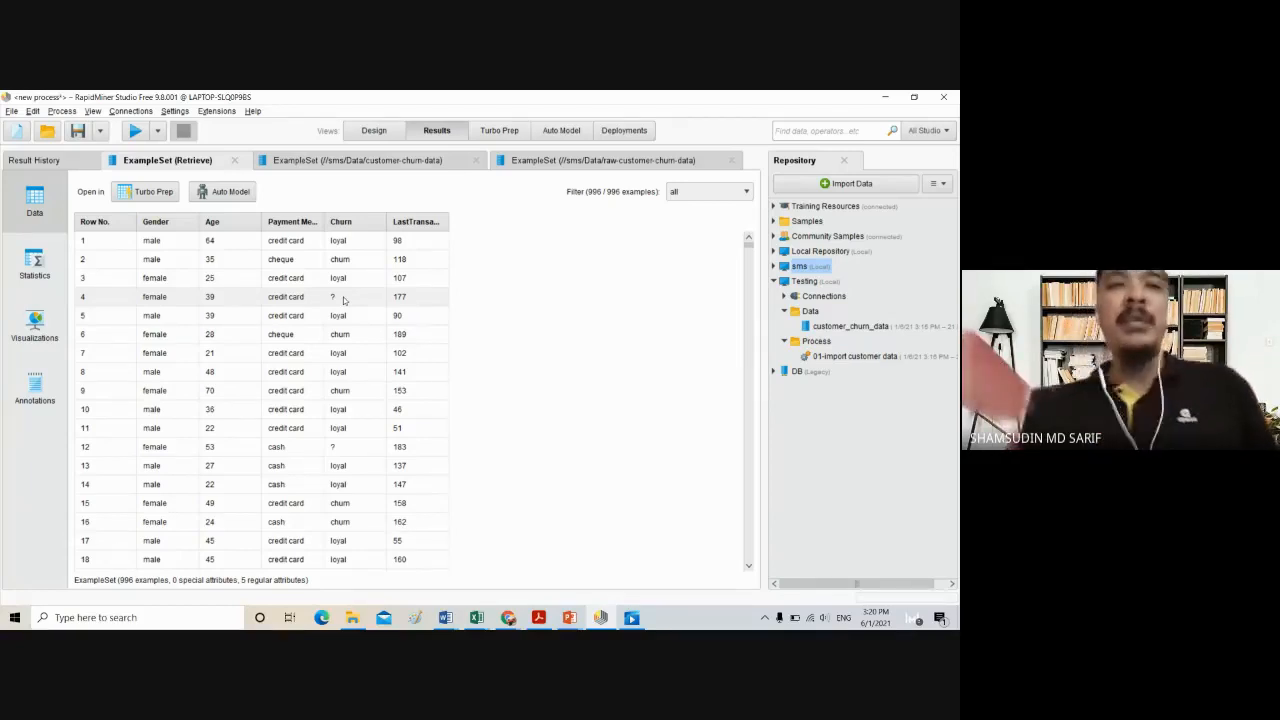
scroll(333, 368, down, 4)
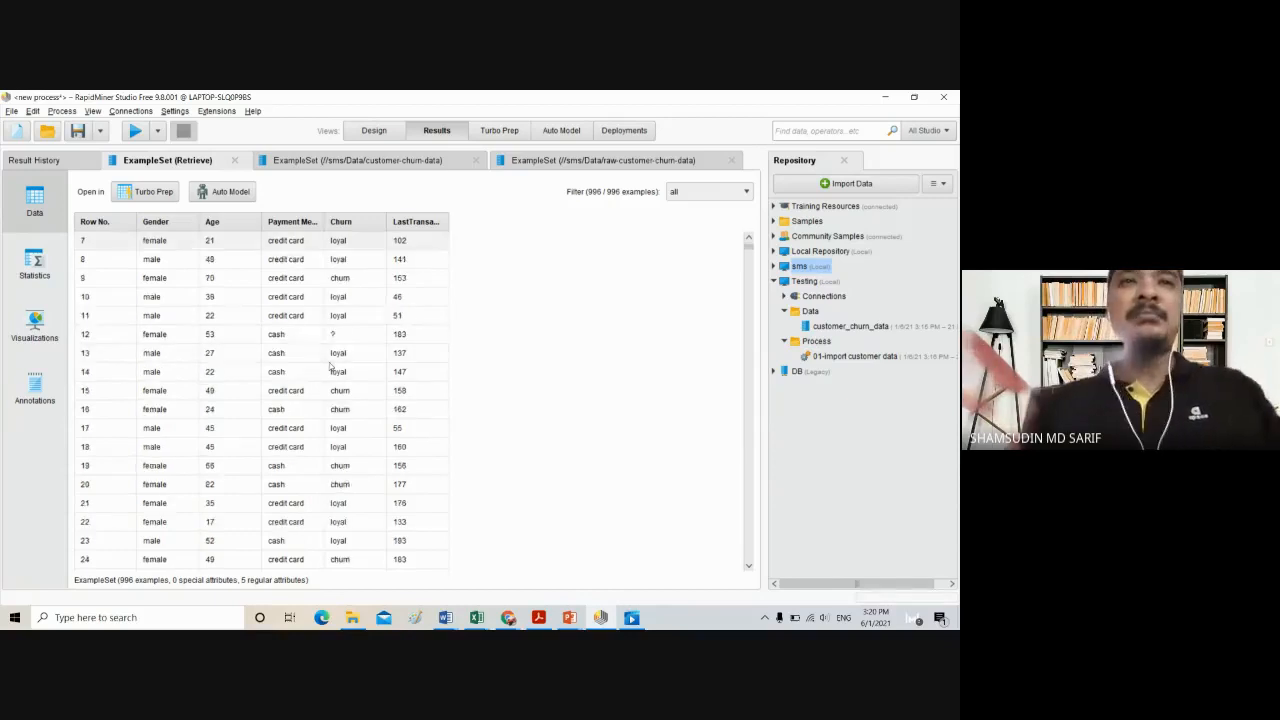
scroll(333, 372, down, 4)
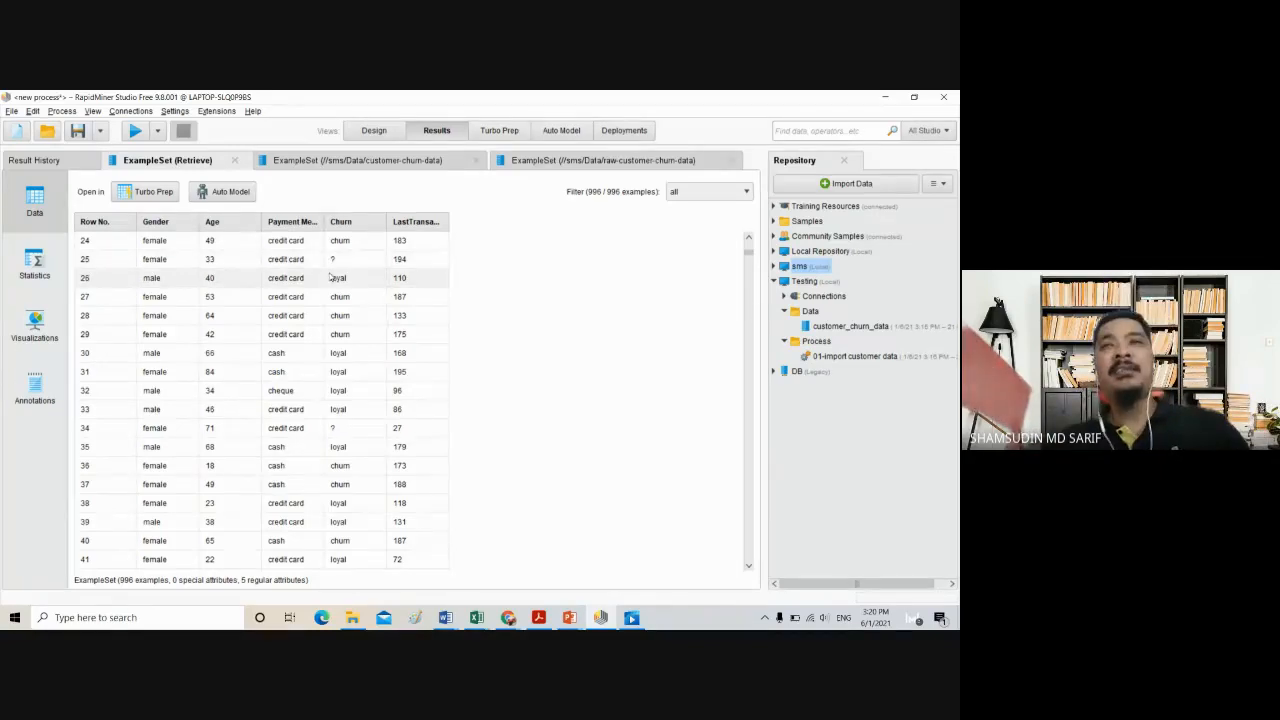
Insert a Filter Examples operator between Retrieve and the process result, with the custom filter Churn is not missing
click(359, 131)
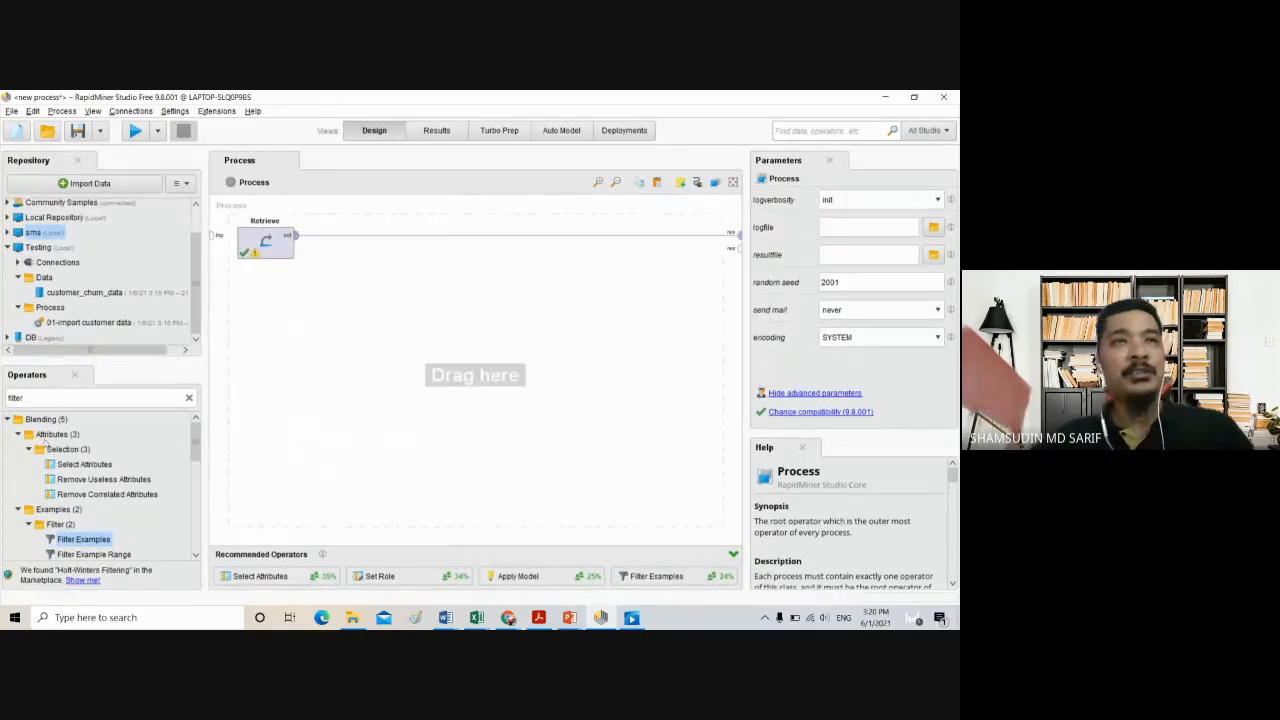
drag(85, 542, 352, 240)
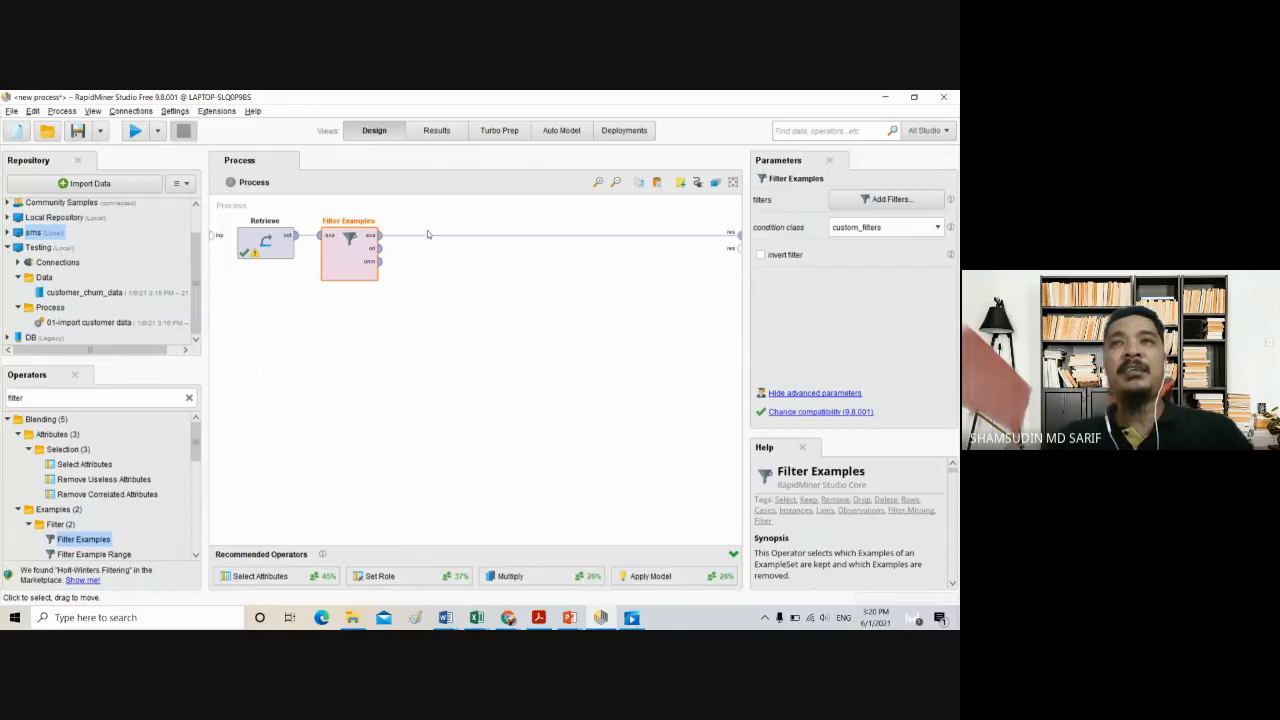
click(890, 200)
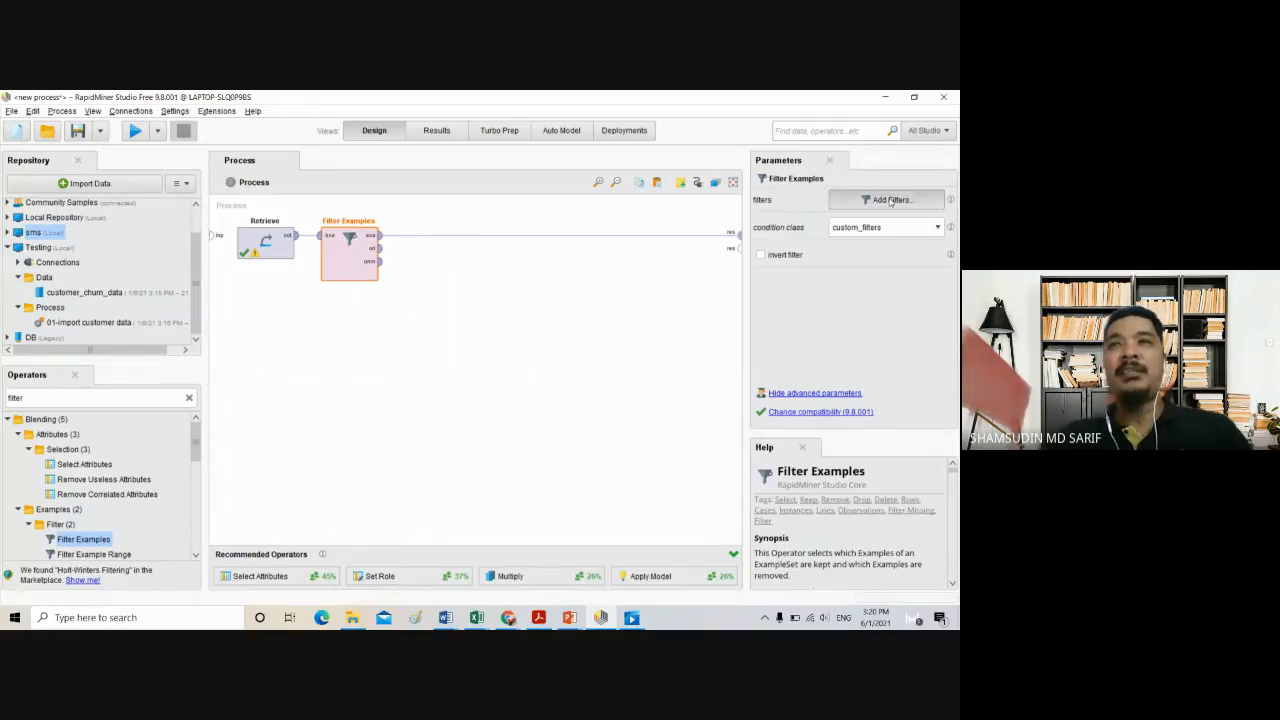
click(348, 241)
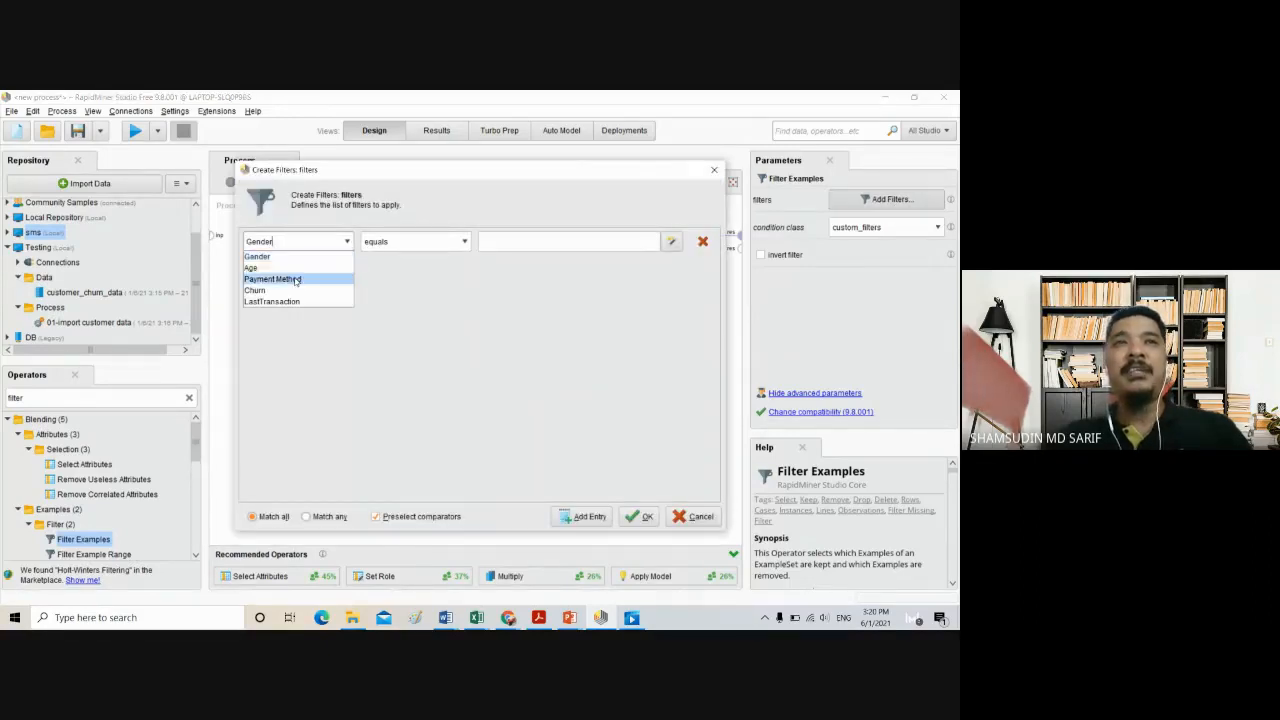
click(273, 292)
click(450, 241)
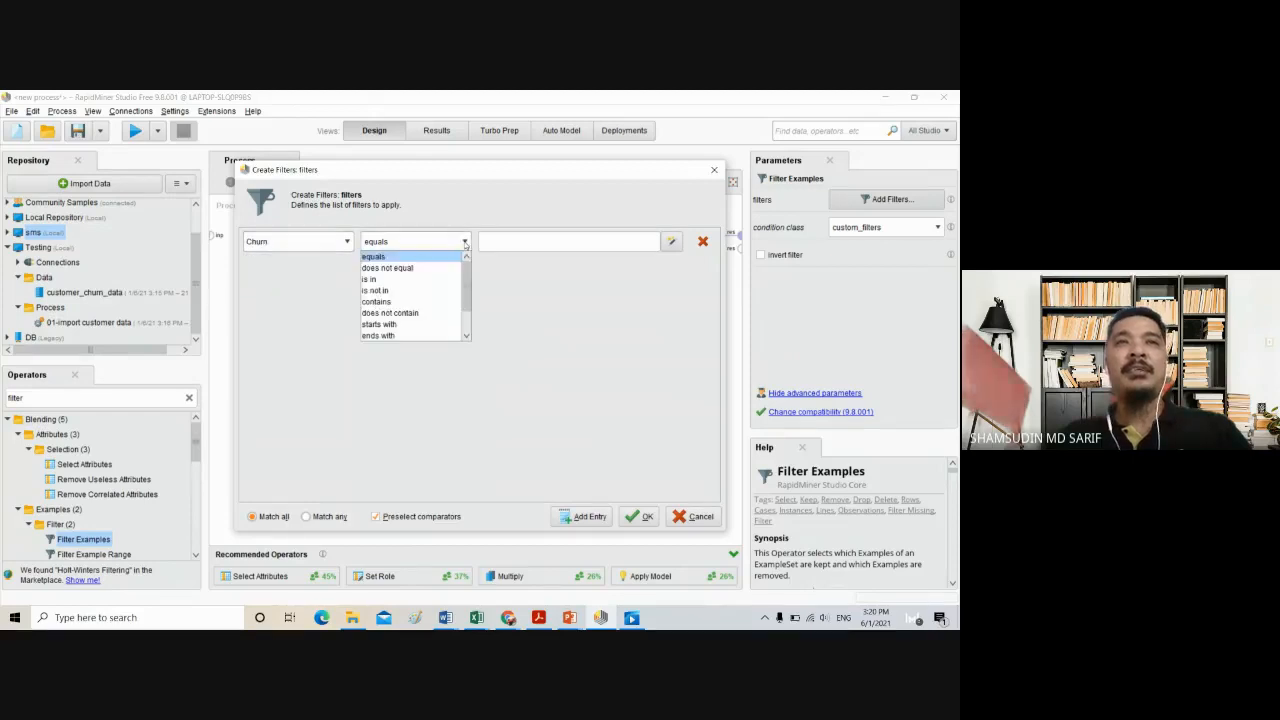
scroll(380, 340, down, 1)
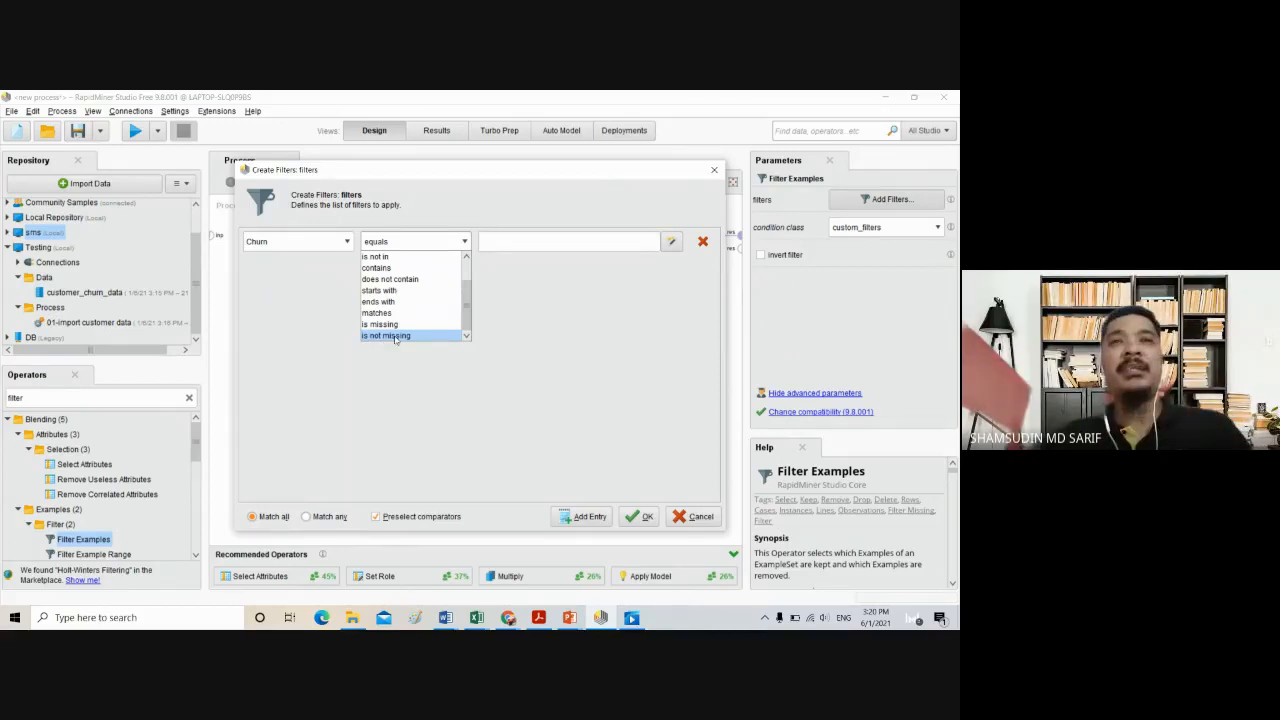
click(395, 337)
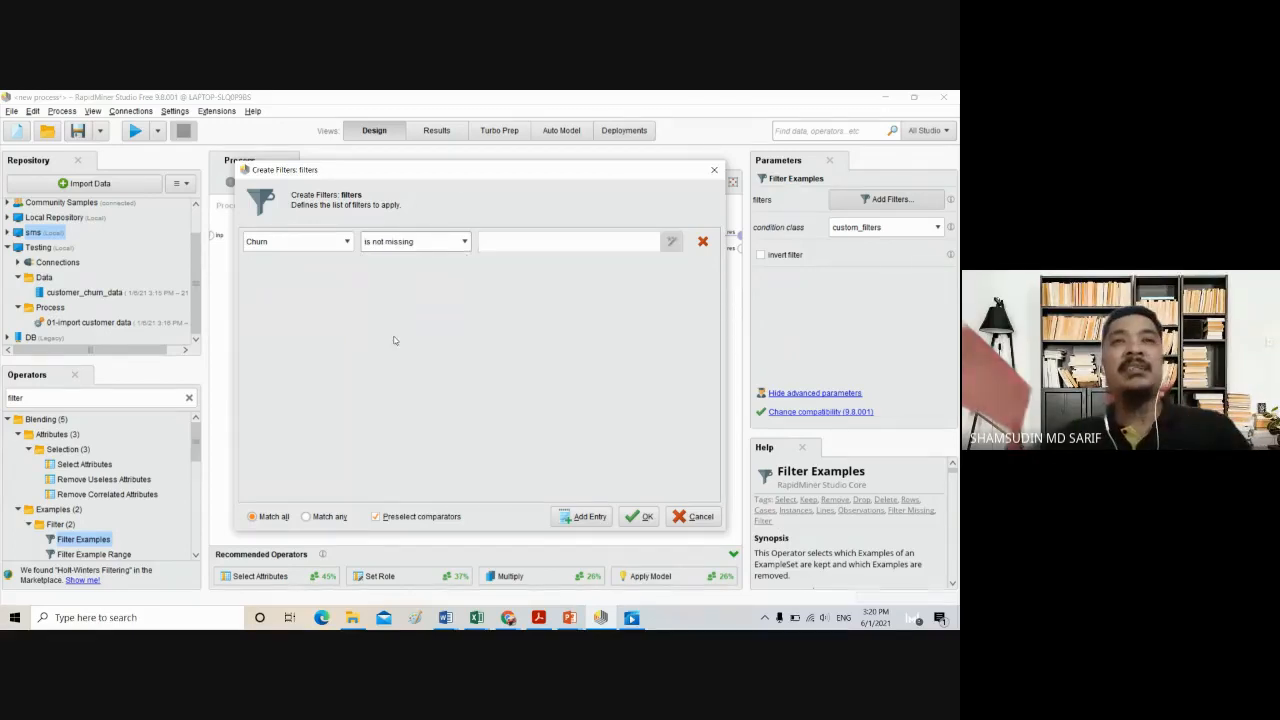
click(464, 242)
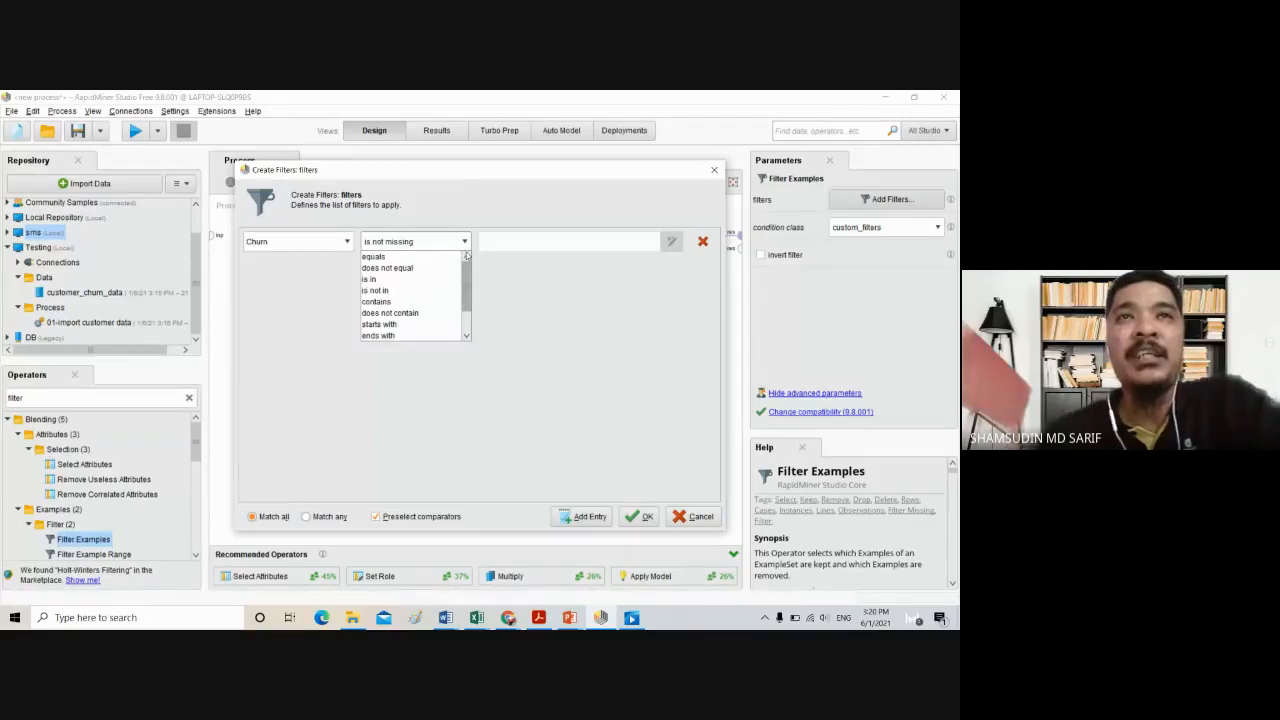
scroll(469, 310, down, 1)
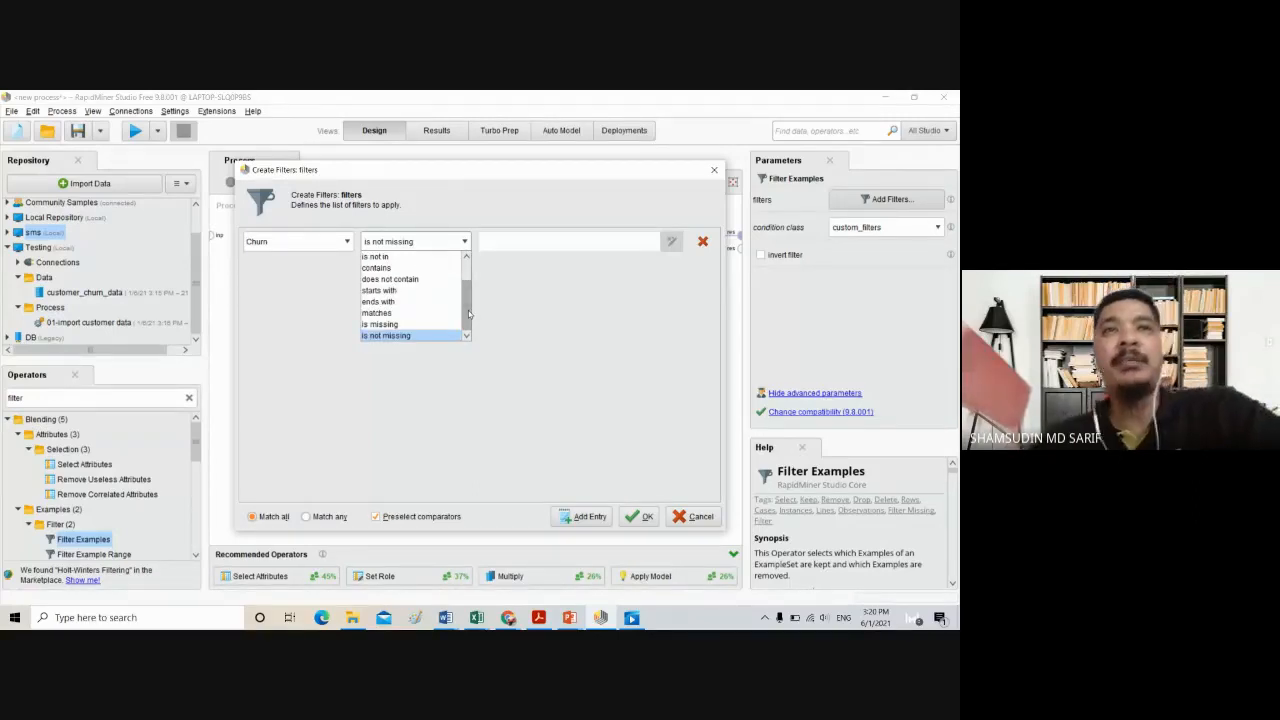
click(383, 336)
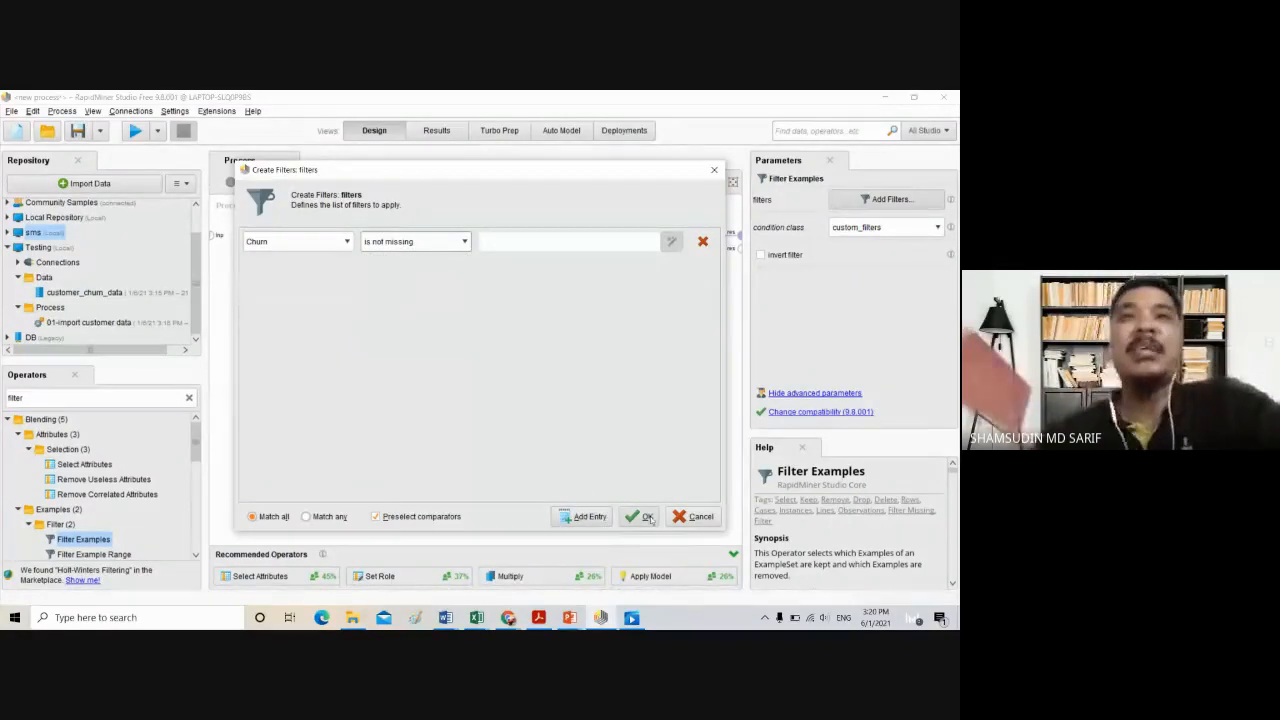
click(641, 517)
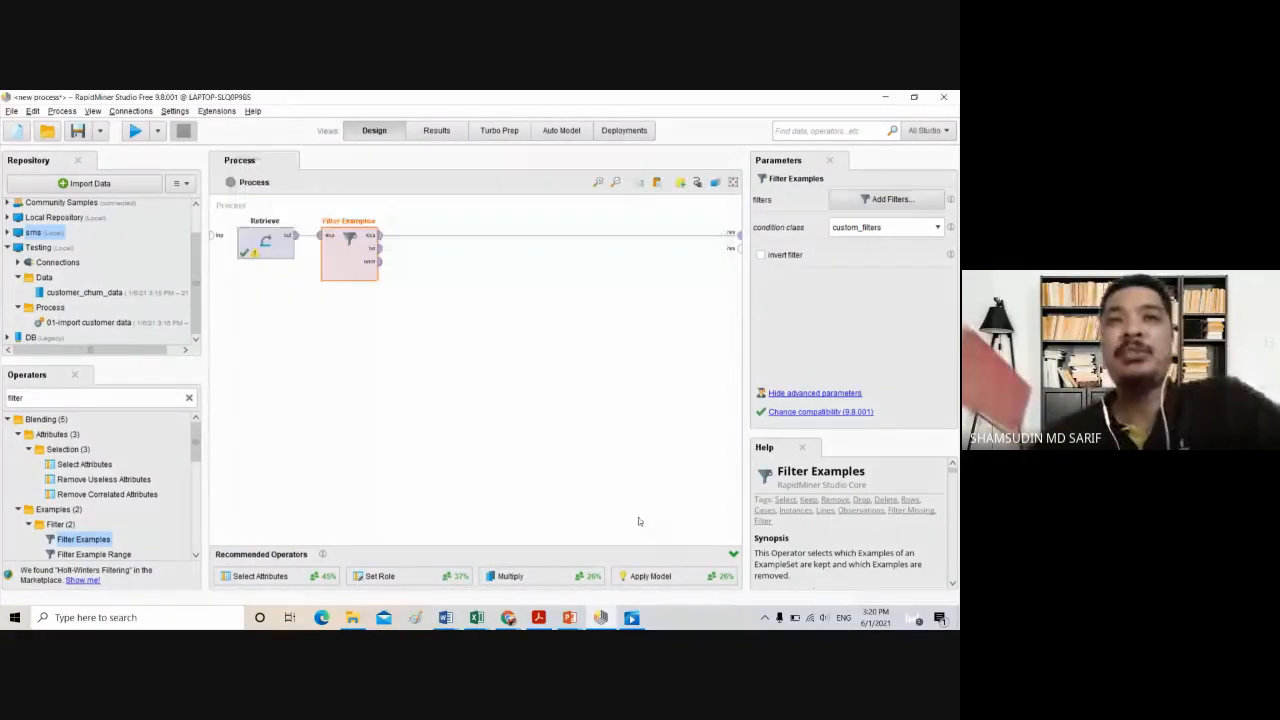
Run the filtered process and look through the resulting rows for missing Churn values
click(378, 294)
click(136, 130)
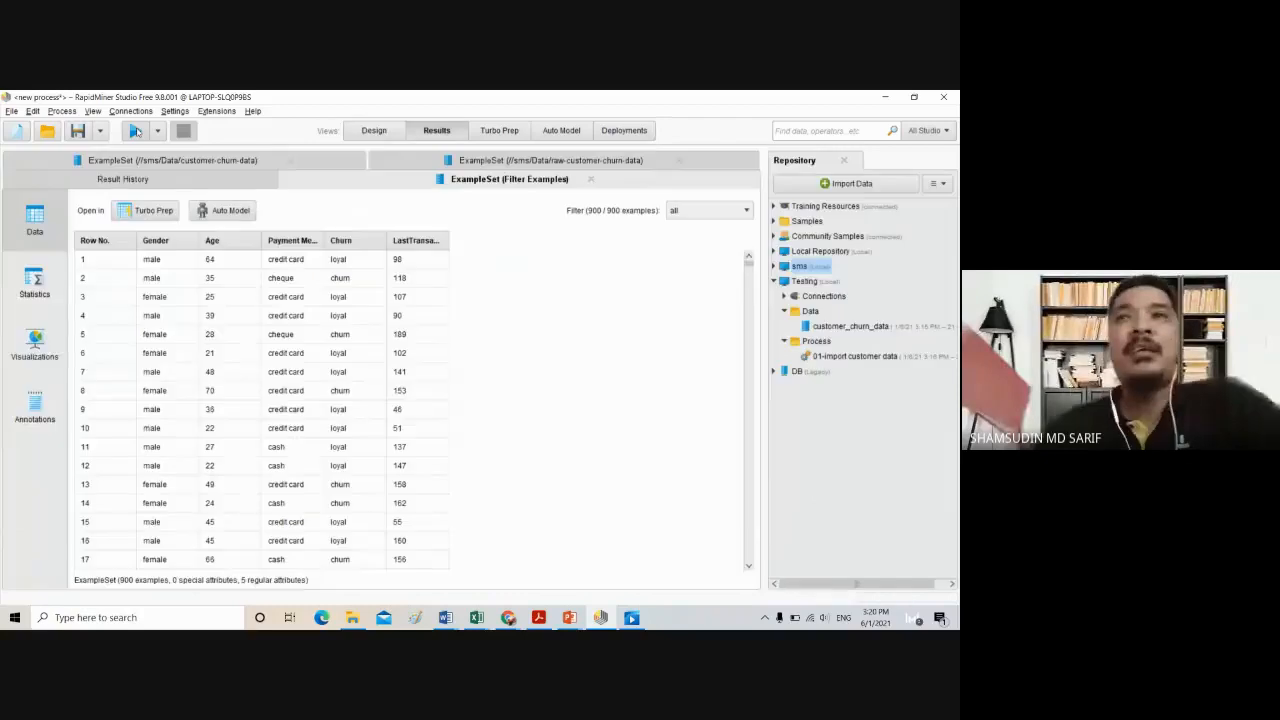
scroll(268, 340, down, 3)
scroll(268, 340, down, 12)
scroll(362, 309, down, 7)
scroll(362, 309, down, 6)
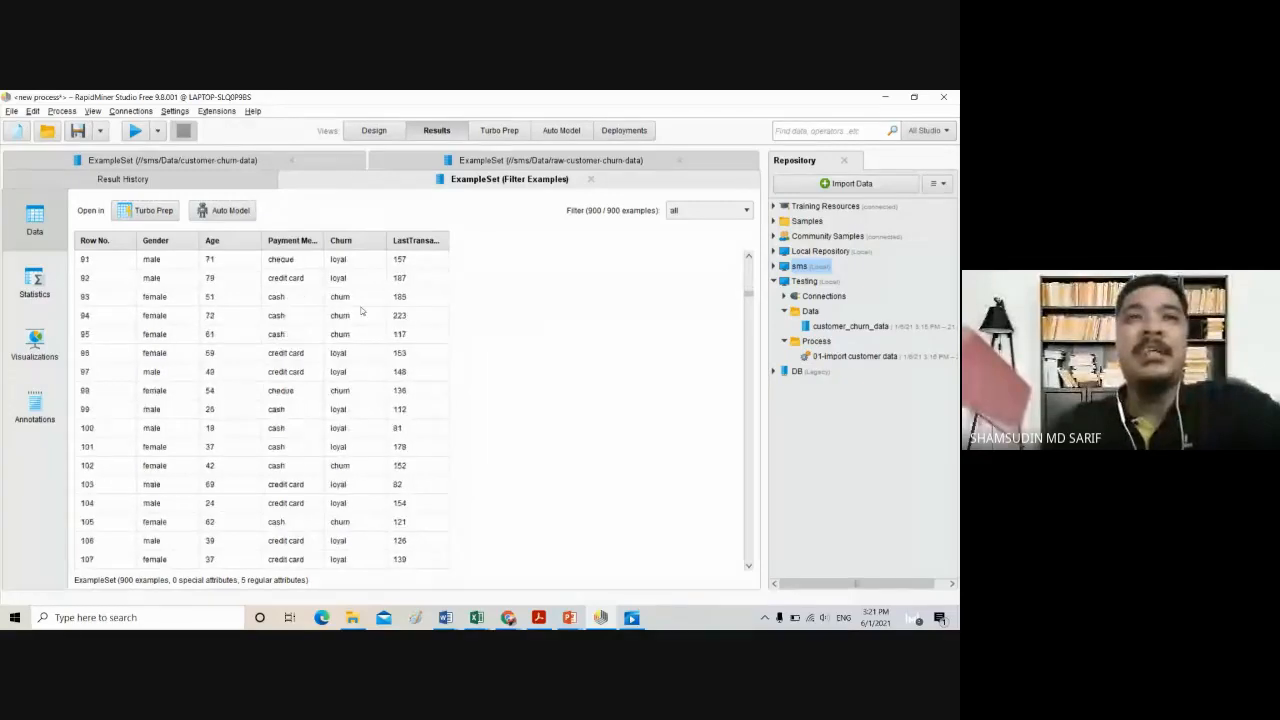
Check the filtered example set's attribute statistics, look through more of its rows, and return to the process design
click(34, 283)
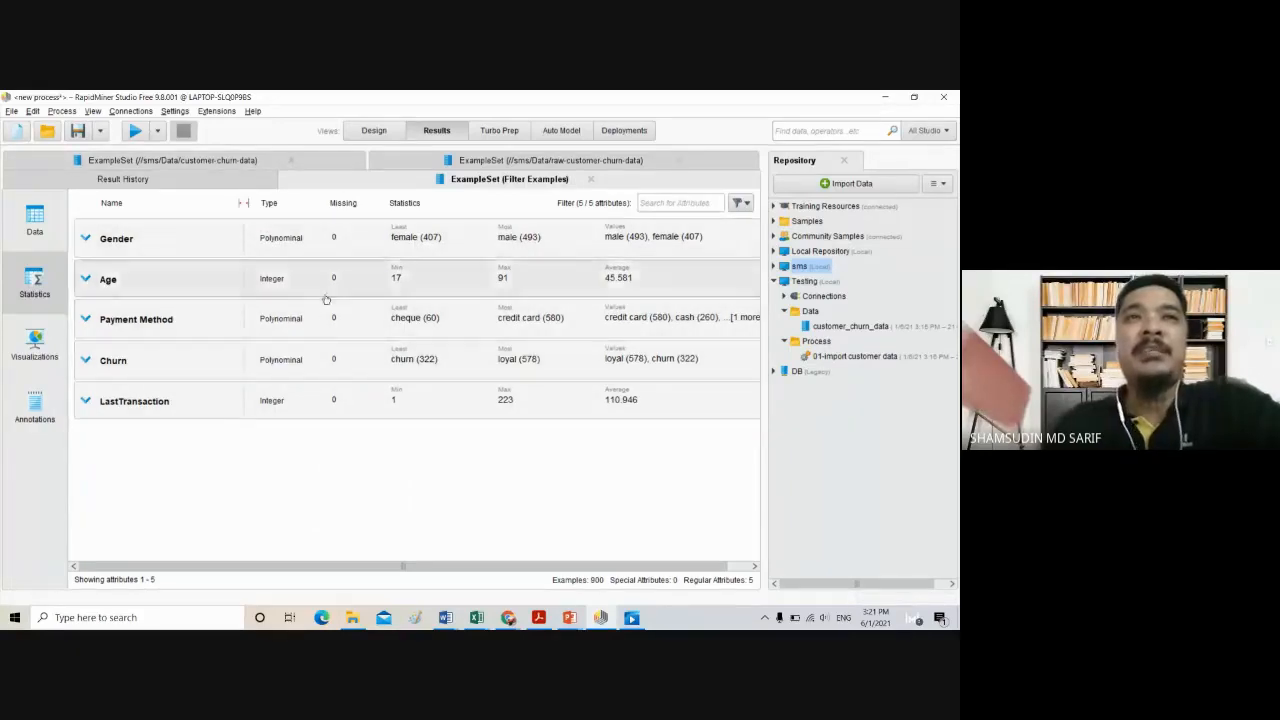
click(34, 220)
scroll(362, 348, down, 7)
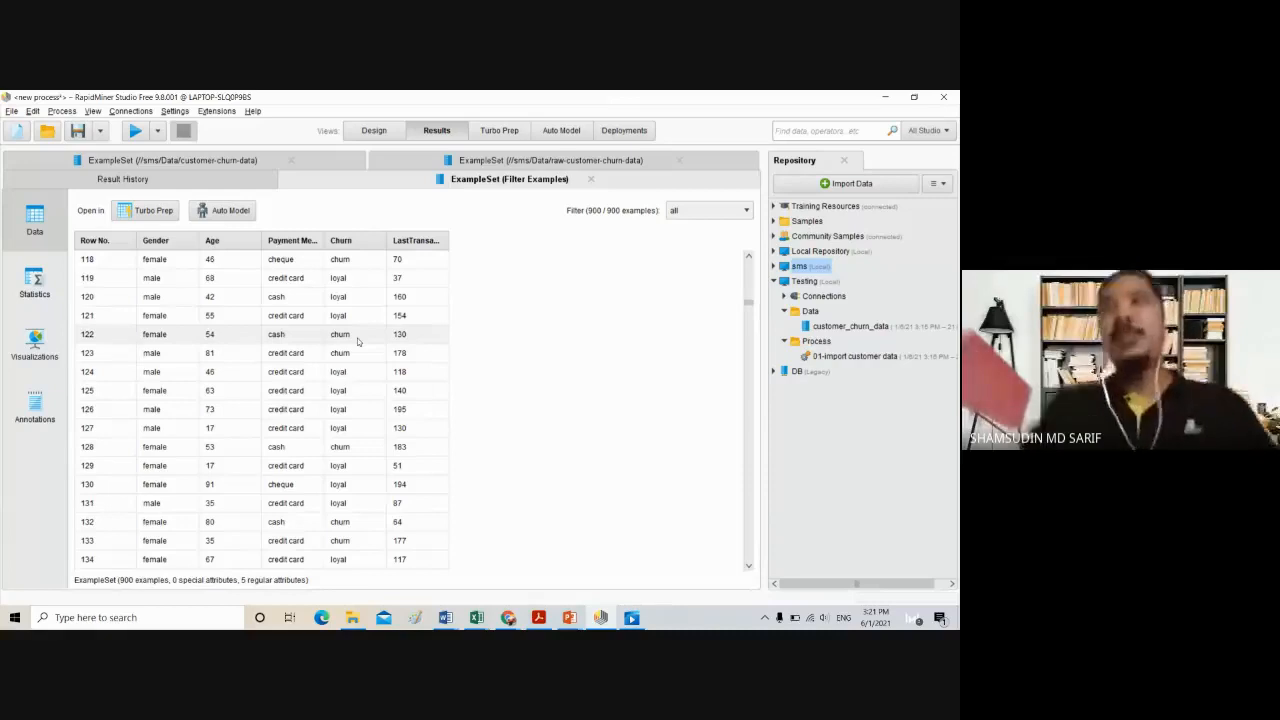
click(370, 130)
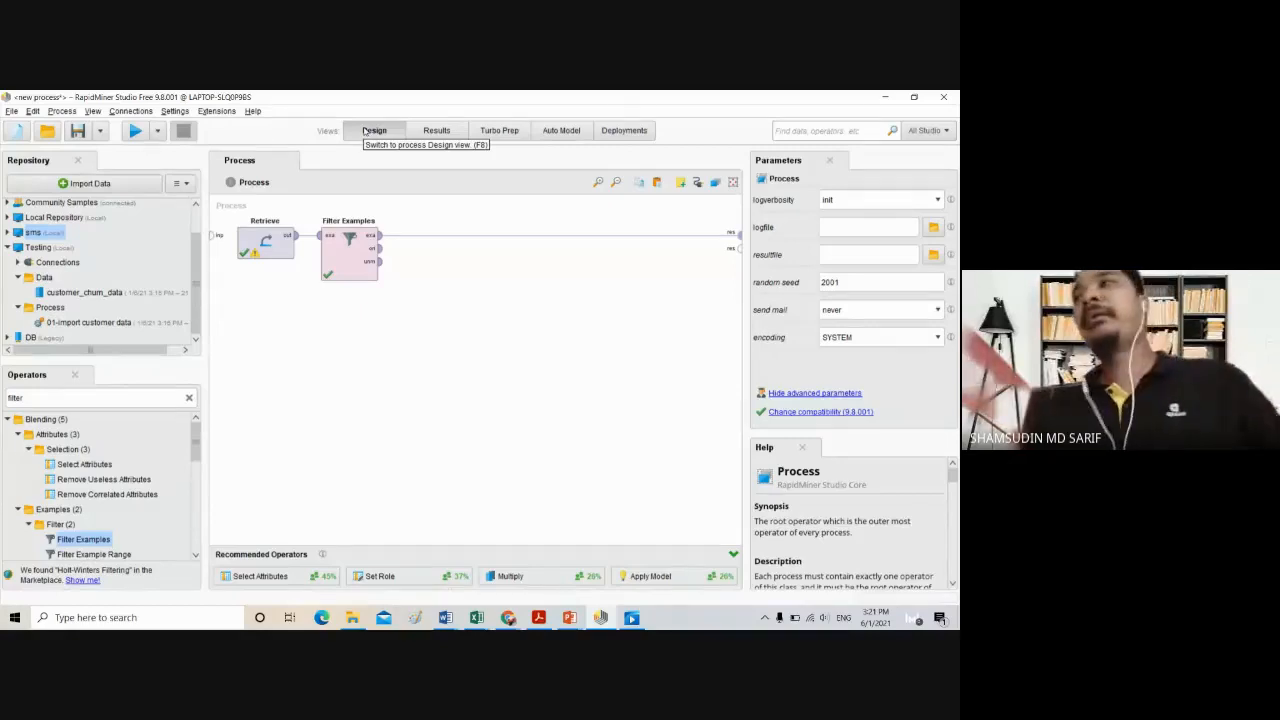
Find the Decision Tree operator and insert it between Filter Examples and the process result
drag(170, 539, 57, 395)
double_click(57, 395)
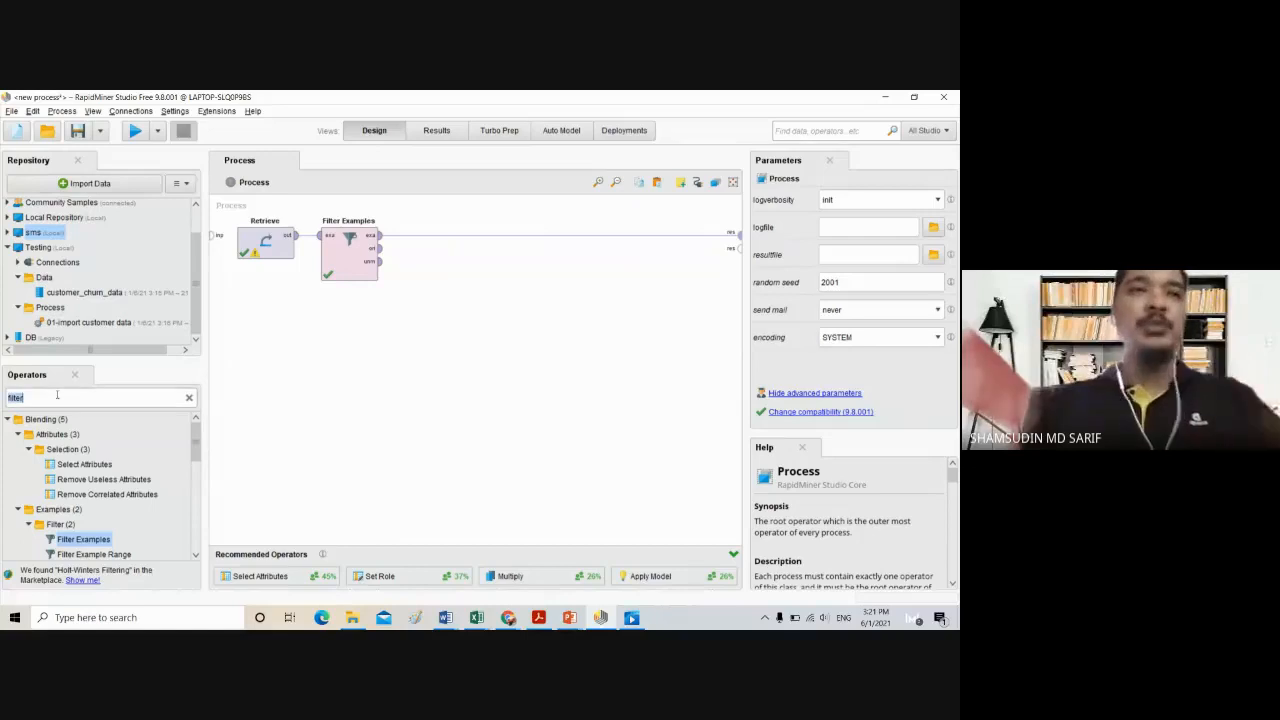
text(dec)
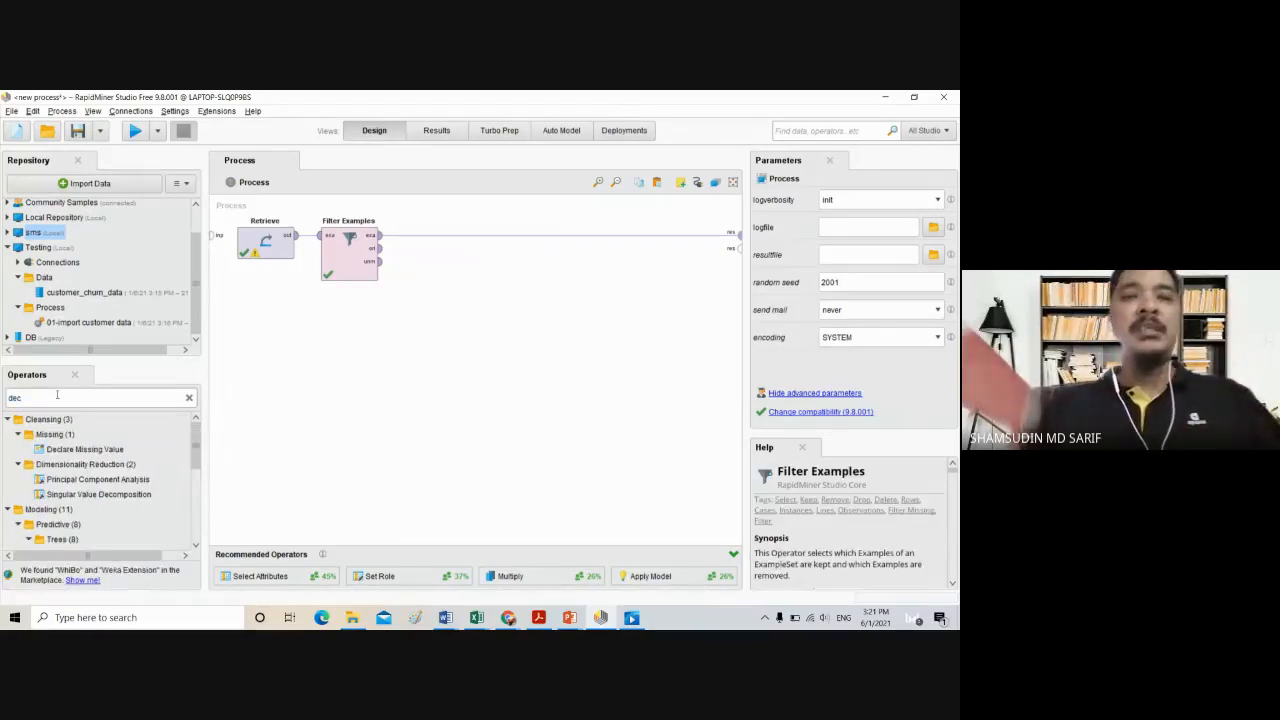
text(isi)
mouse_move(80, 464)
mouse_down()
mouse_move(90, 575)
mouse_move(87, 464)
mouse_up()
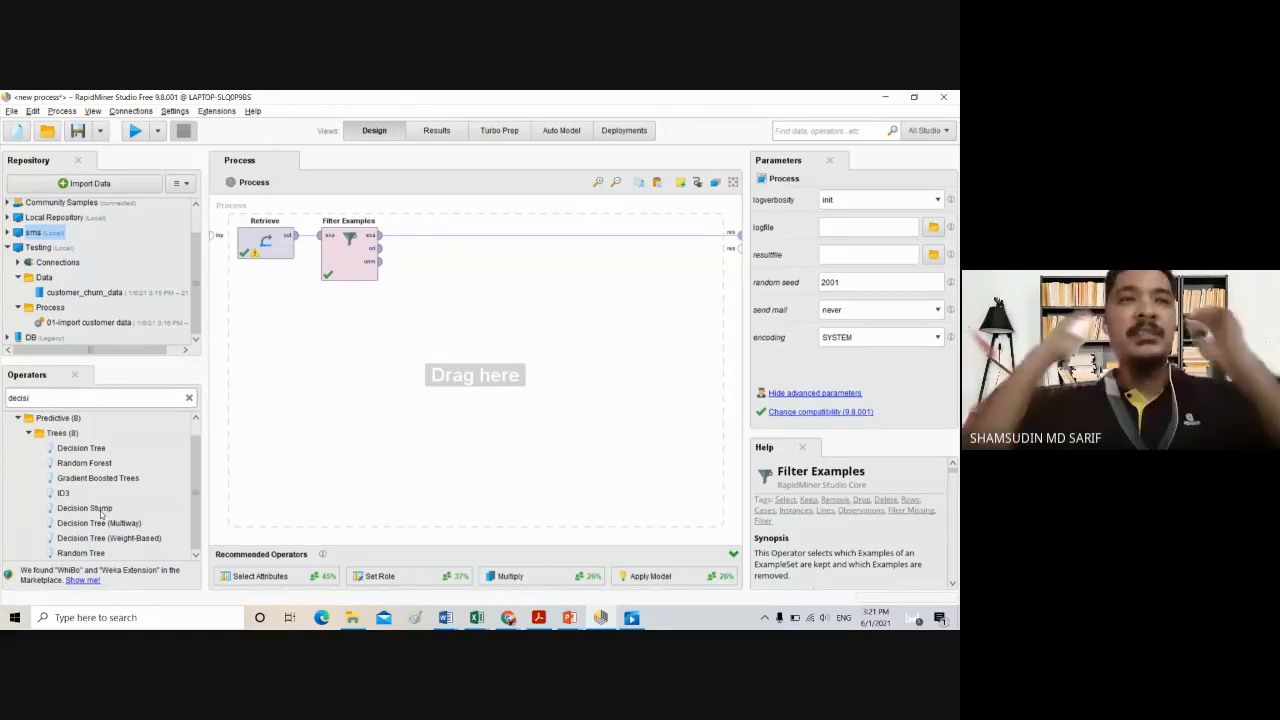
drag(86, 450, 446, 241)
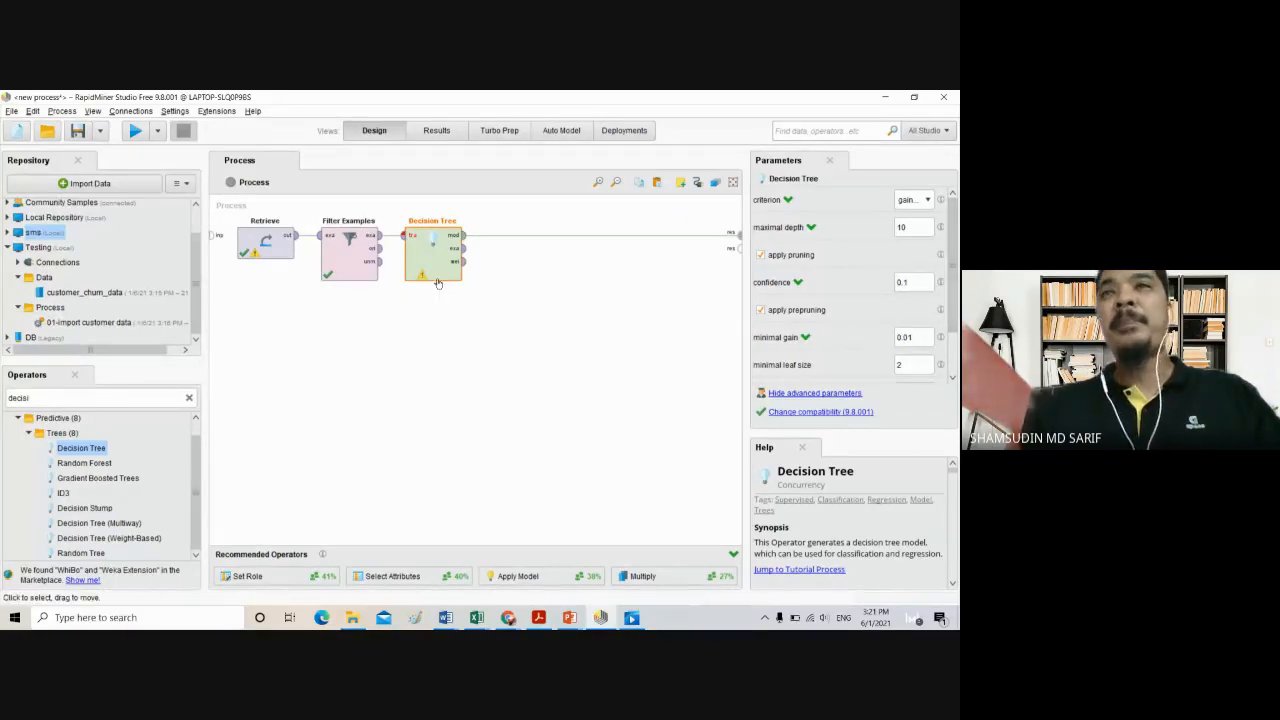
Resolve the Decision Tree's missing label problem with the suggested fix, choosing Churn as the attribute whose role is changed
click(422, 276)
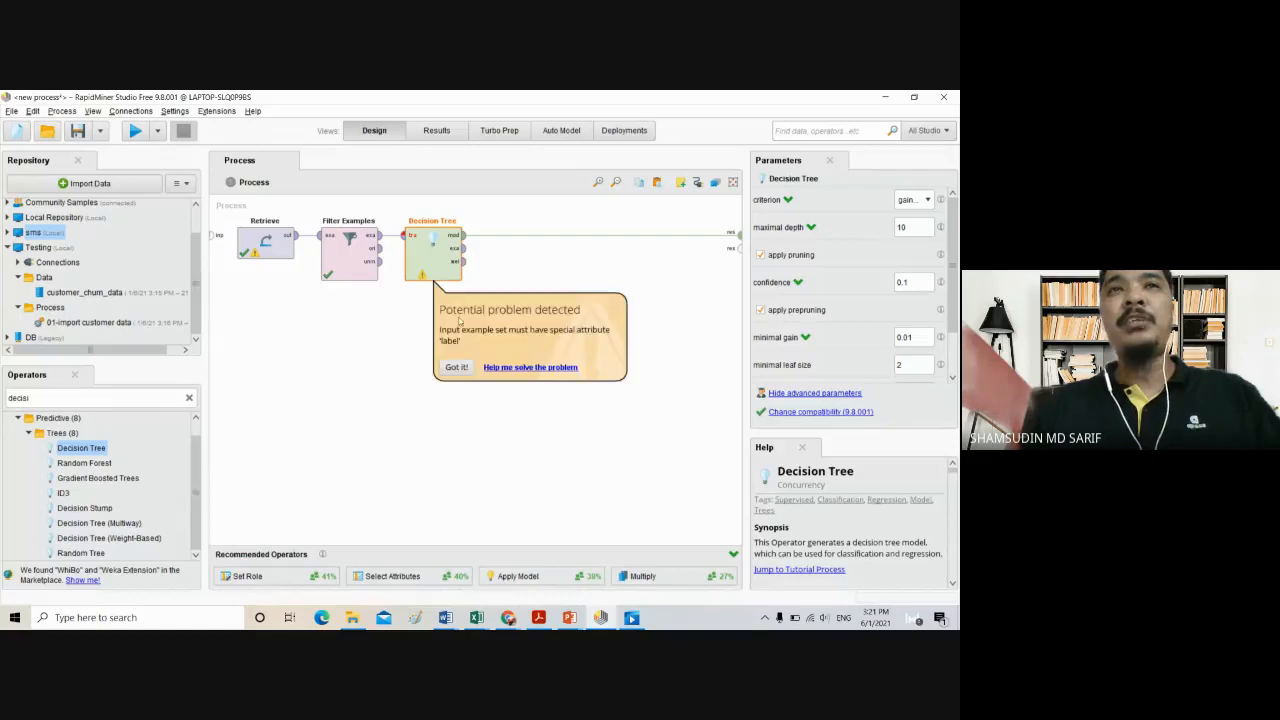
click(518, 368)
click(446, 365)
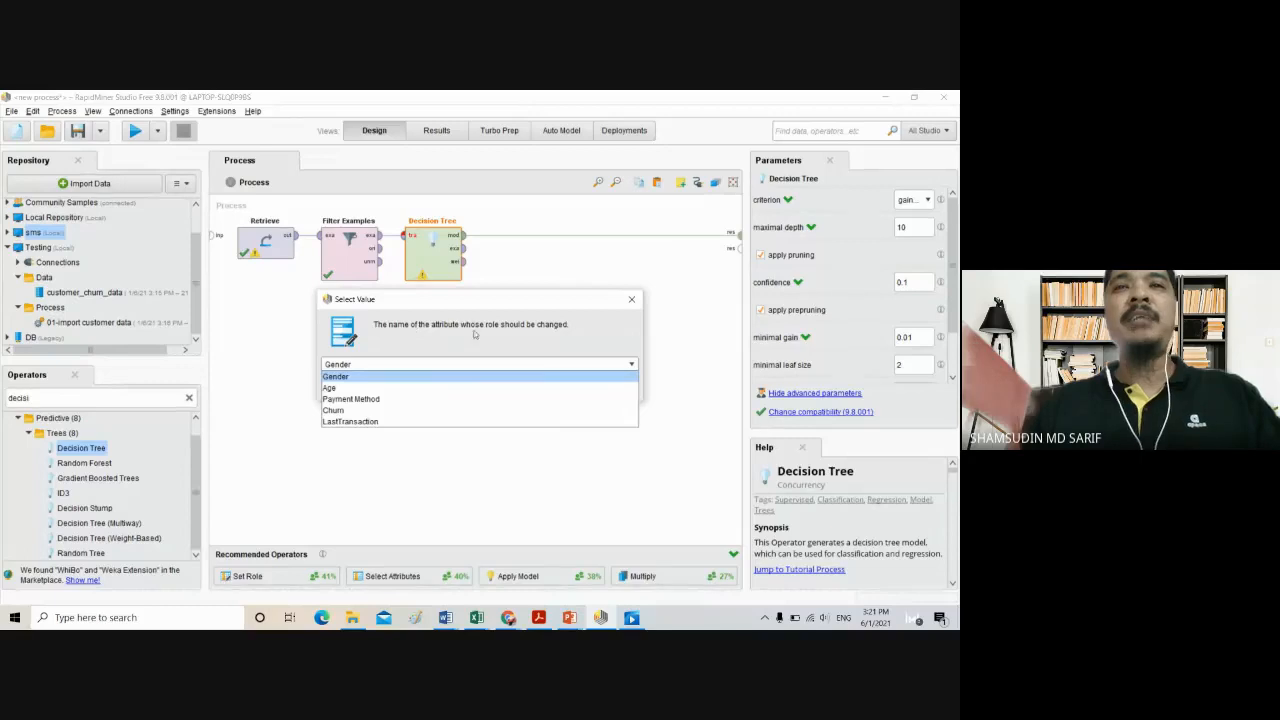
click(334, 410)
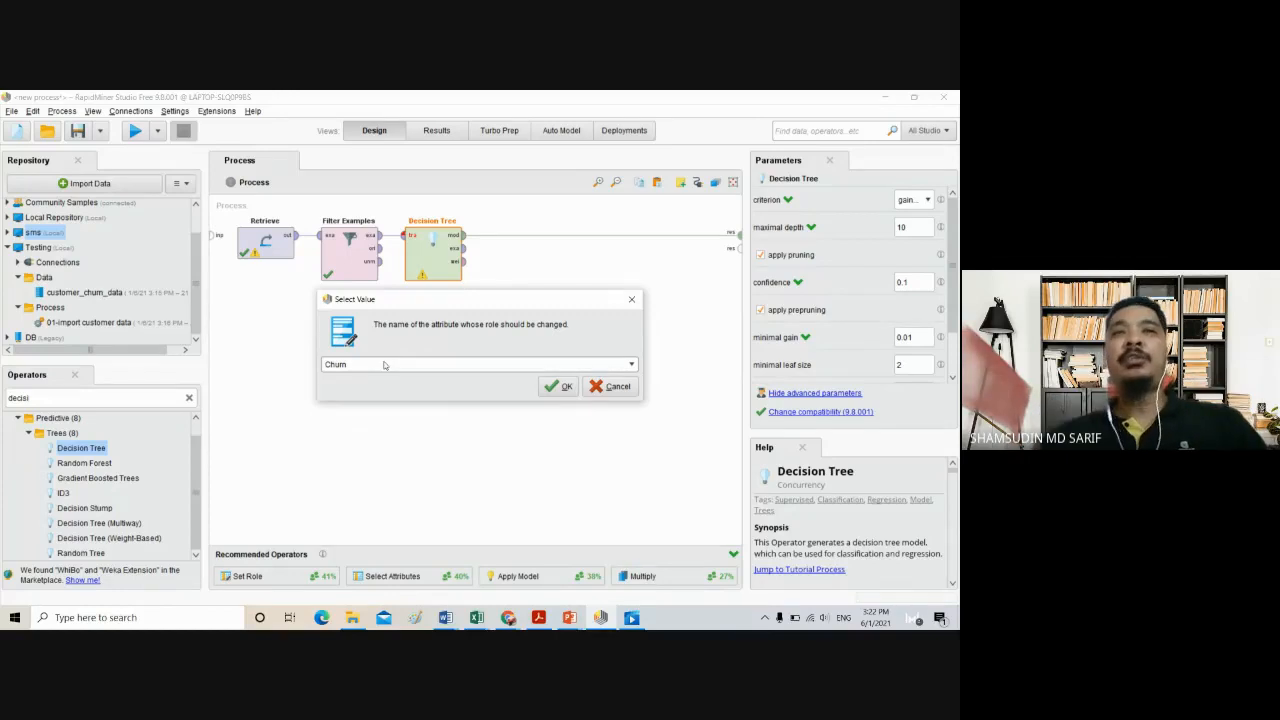
click(558, 387)
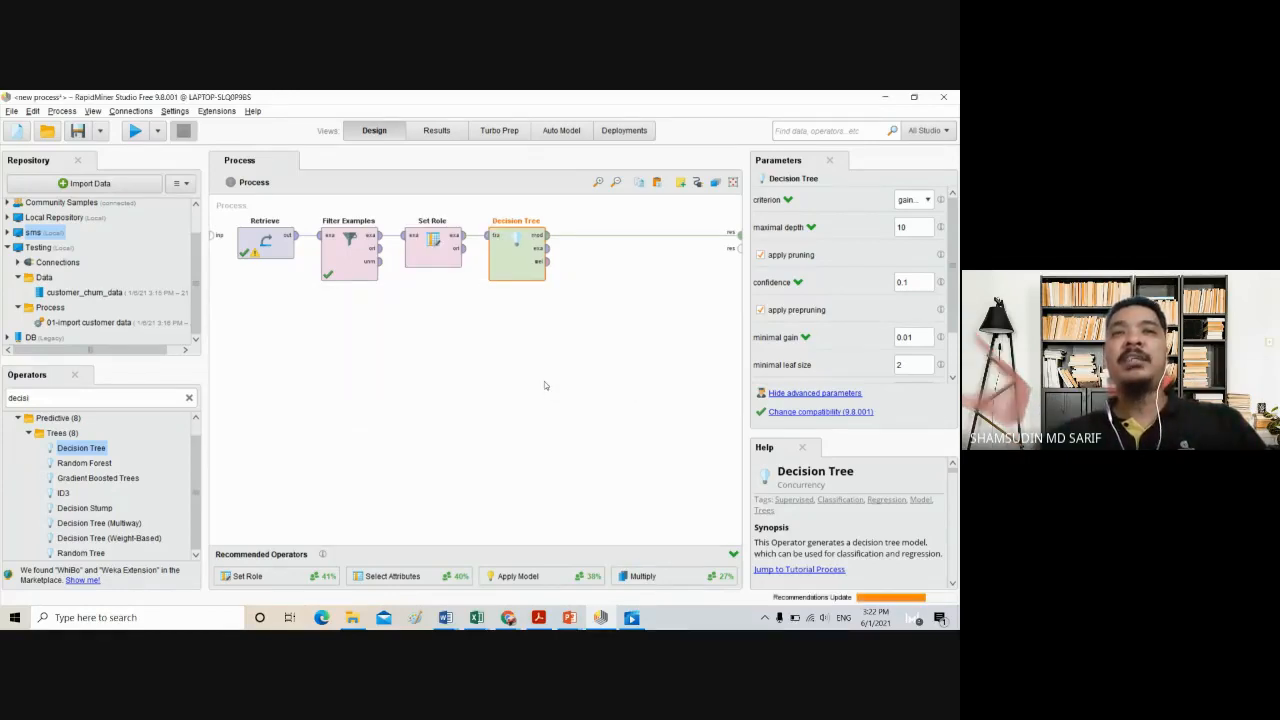
click(517, 360)
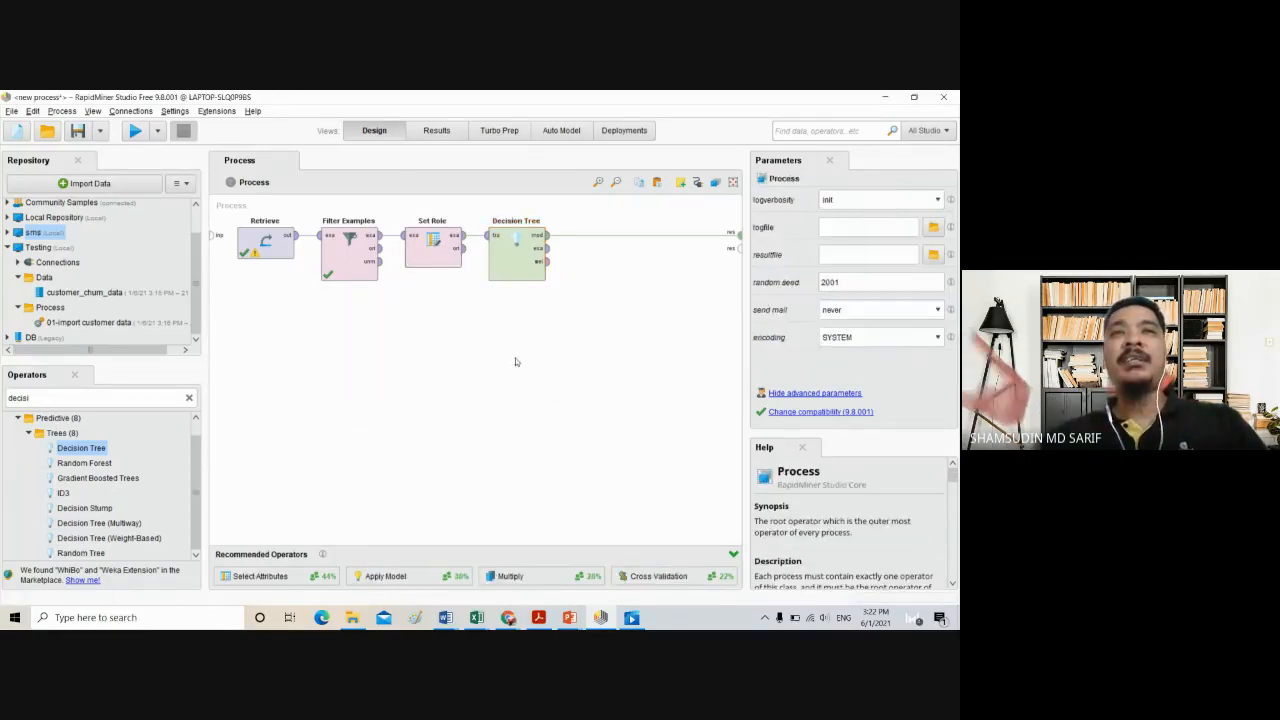
Check the Set Role operator's parameters, keeping Churn as the attribute name and label as the target role
click(426, 262)
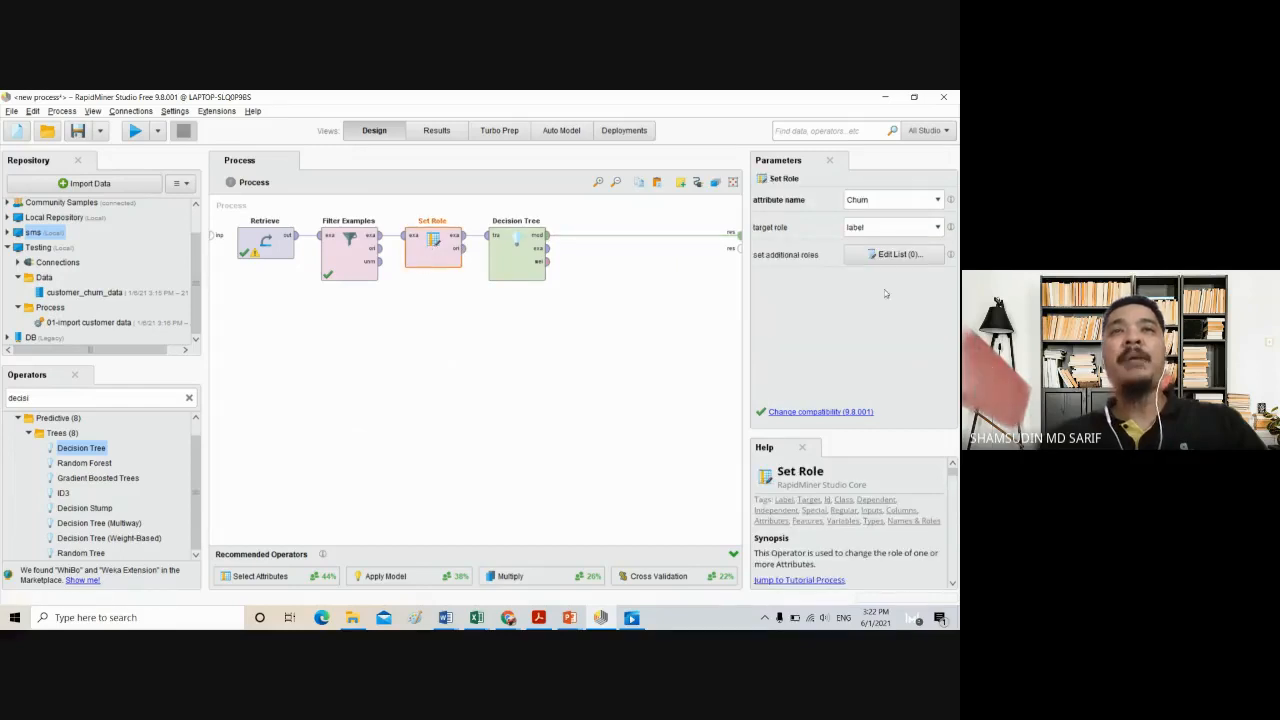
click(936, 201)
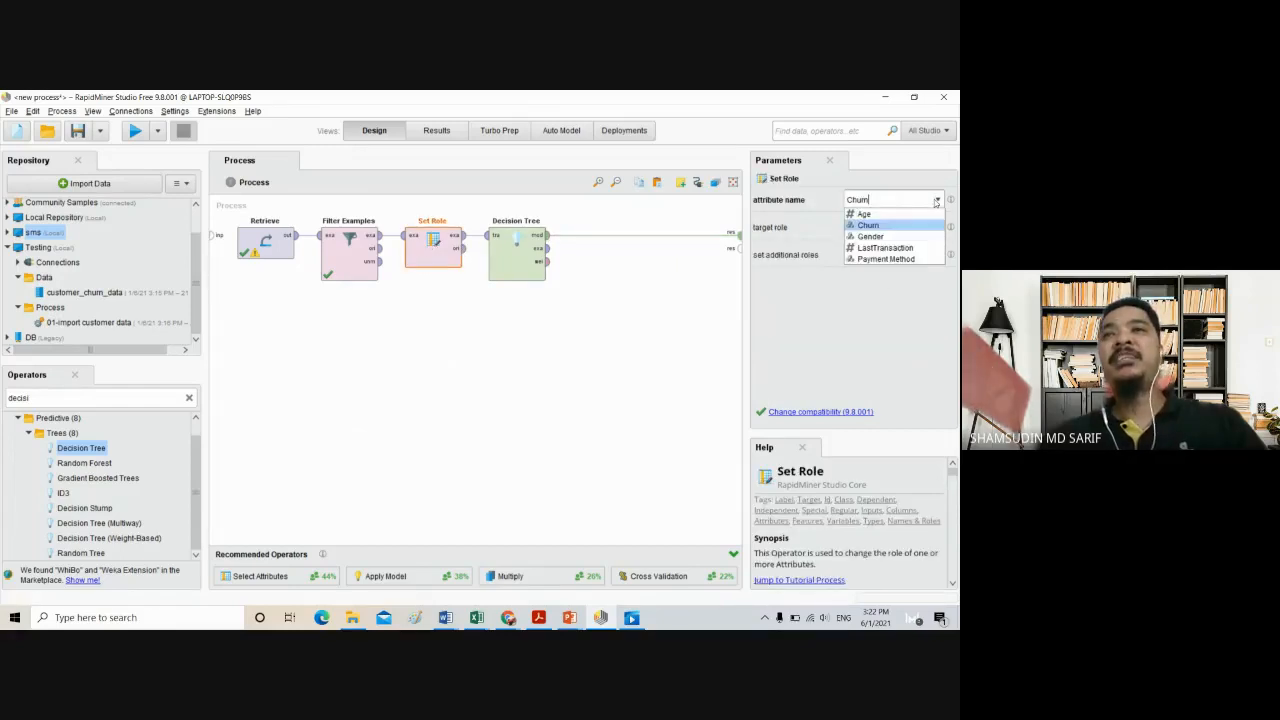
click(869, 226)
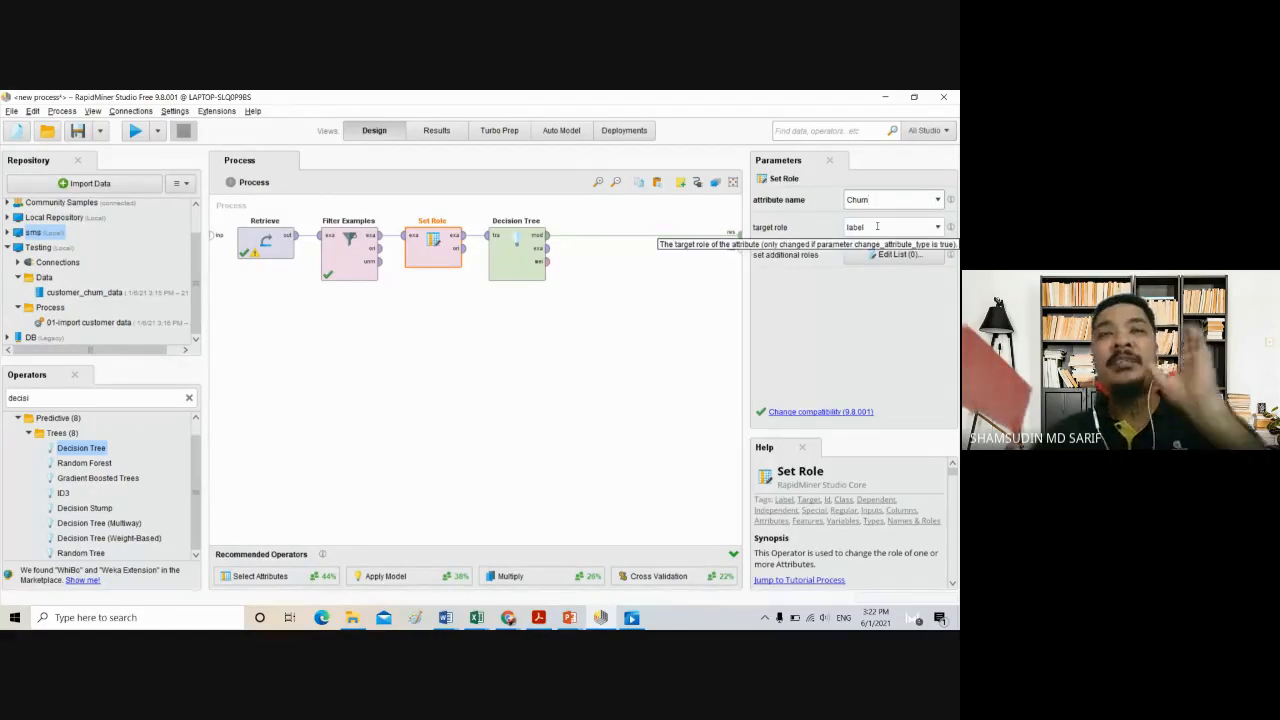
click(937, 200)
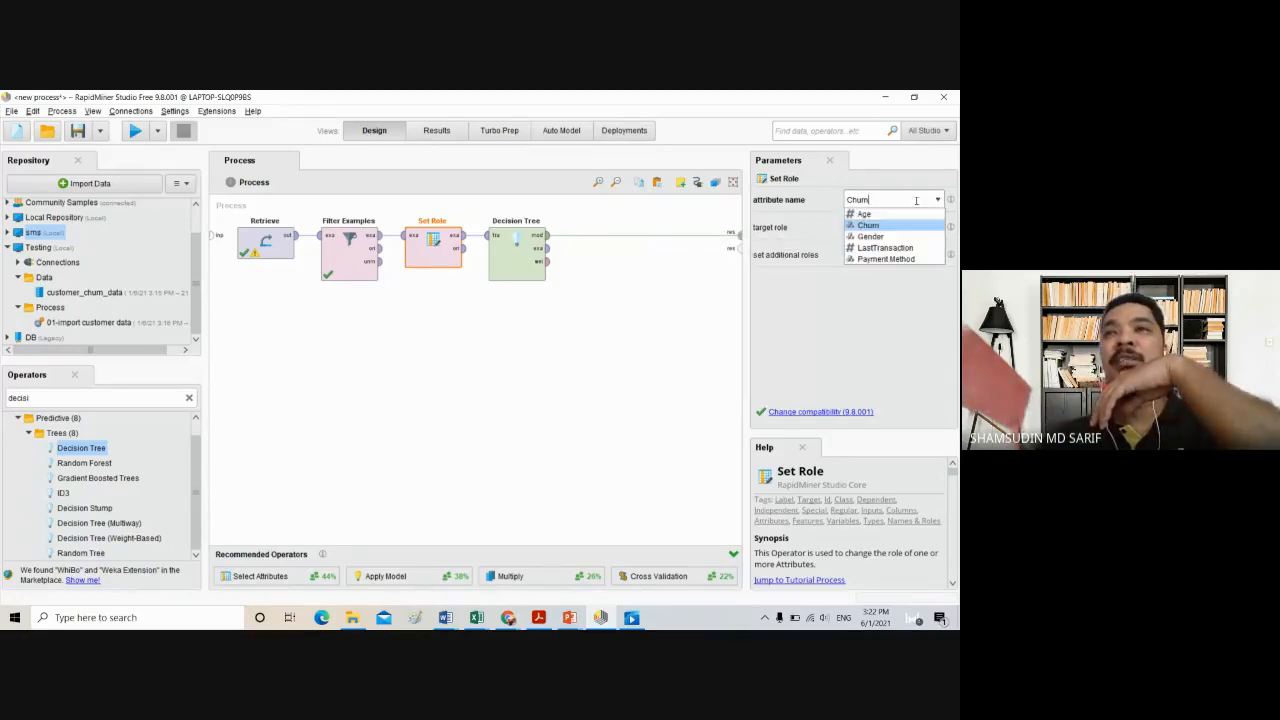
click(868, 226)
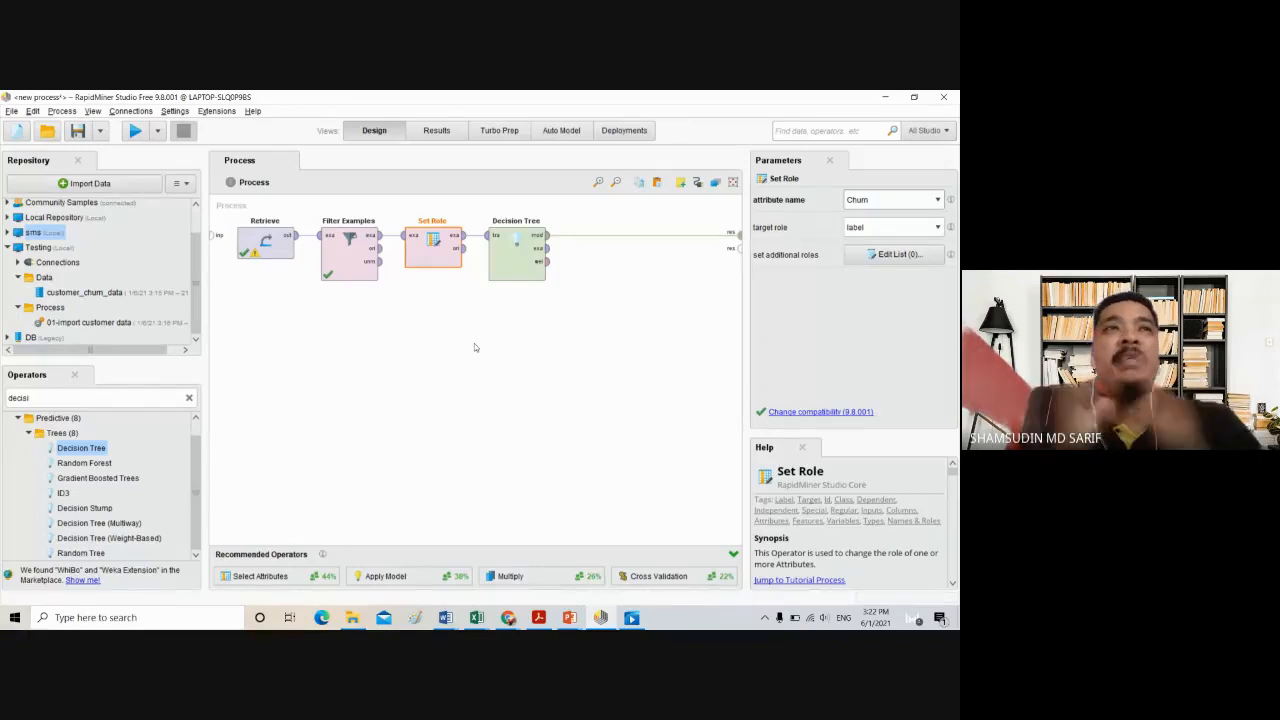
click(408, 388)
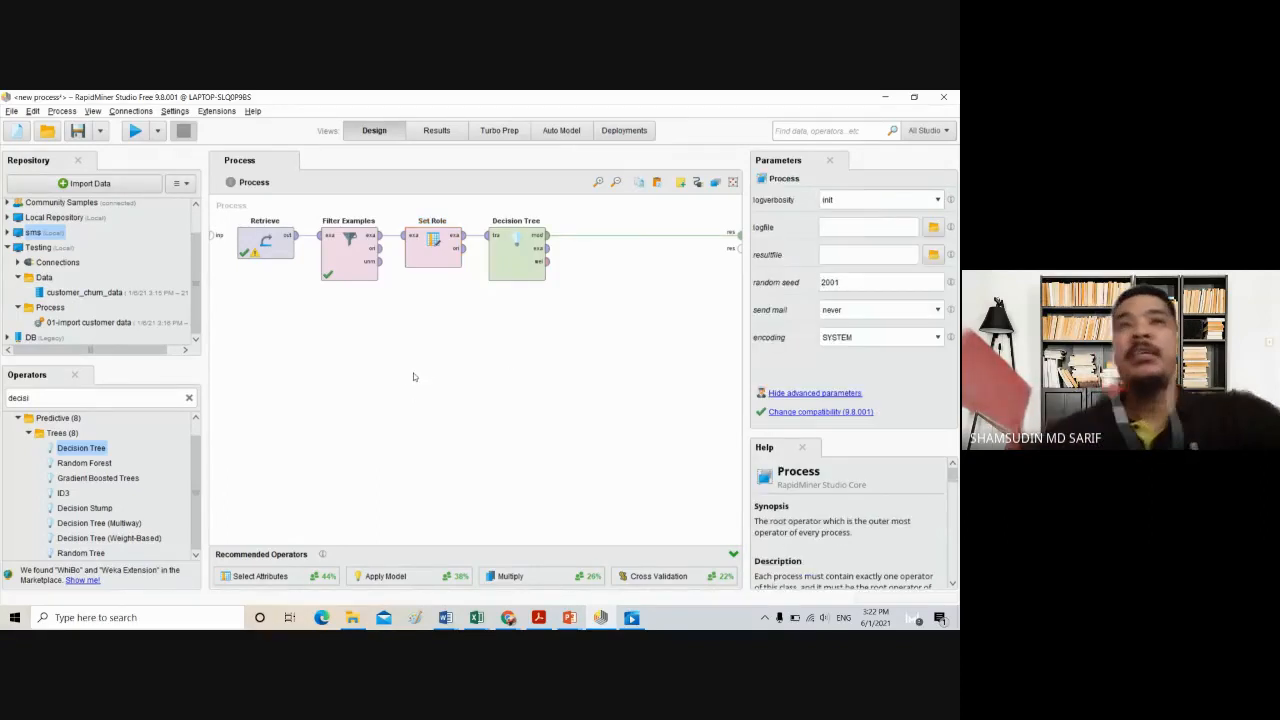
Run the process and look over the overall structure of the resulting decision tree from the Gender root
click(133, 131)
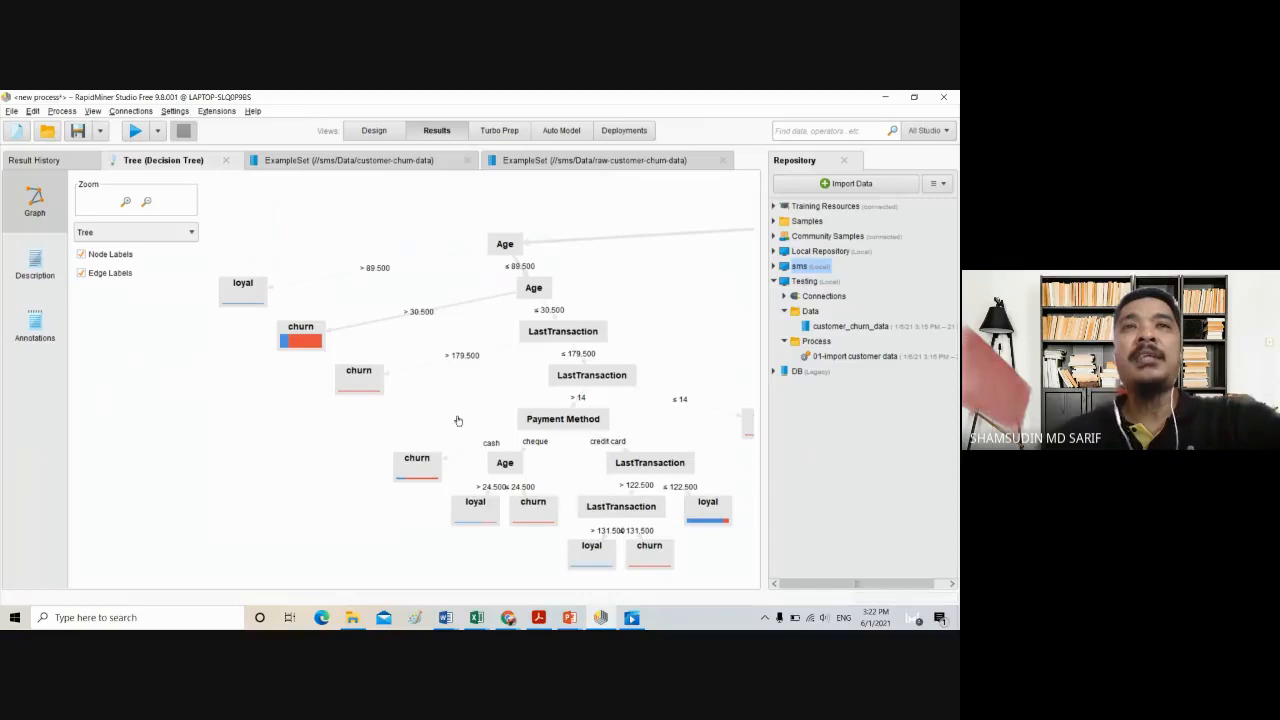
drag(662, 332, 363, 381)
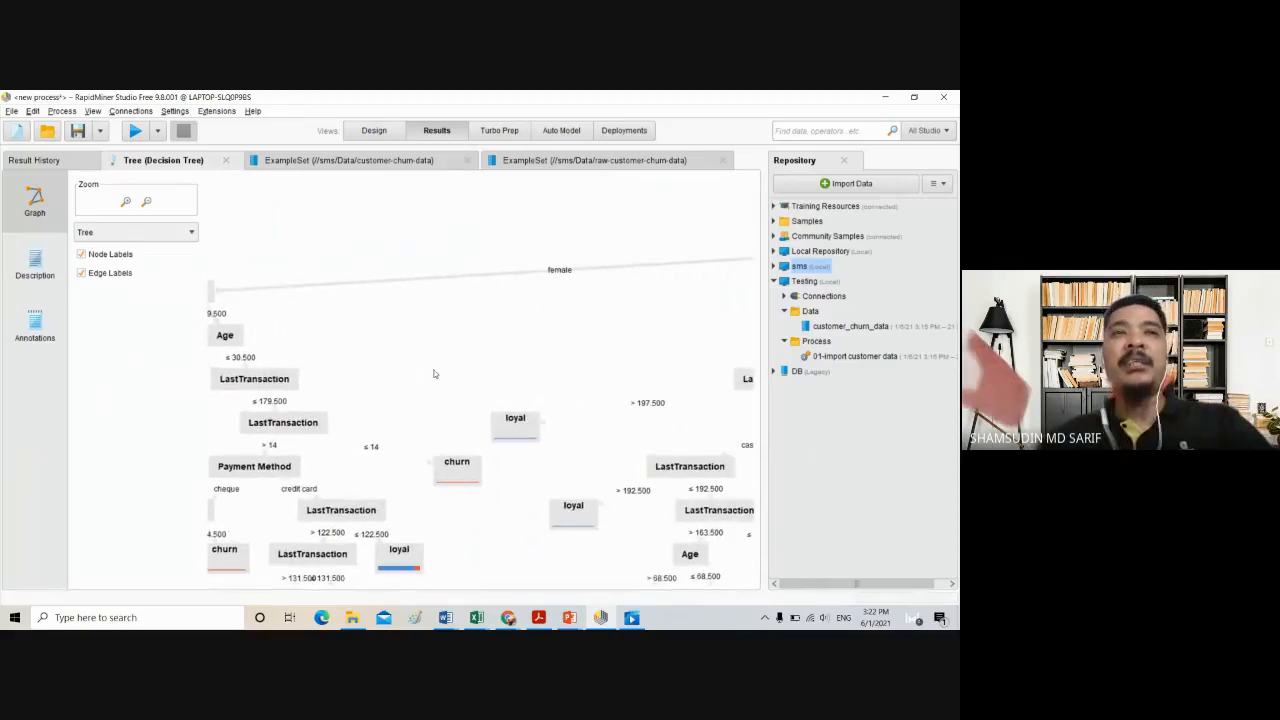
click(146, 202)
click(146, 202)
click(146, 202)
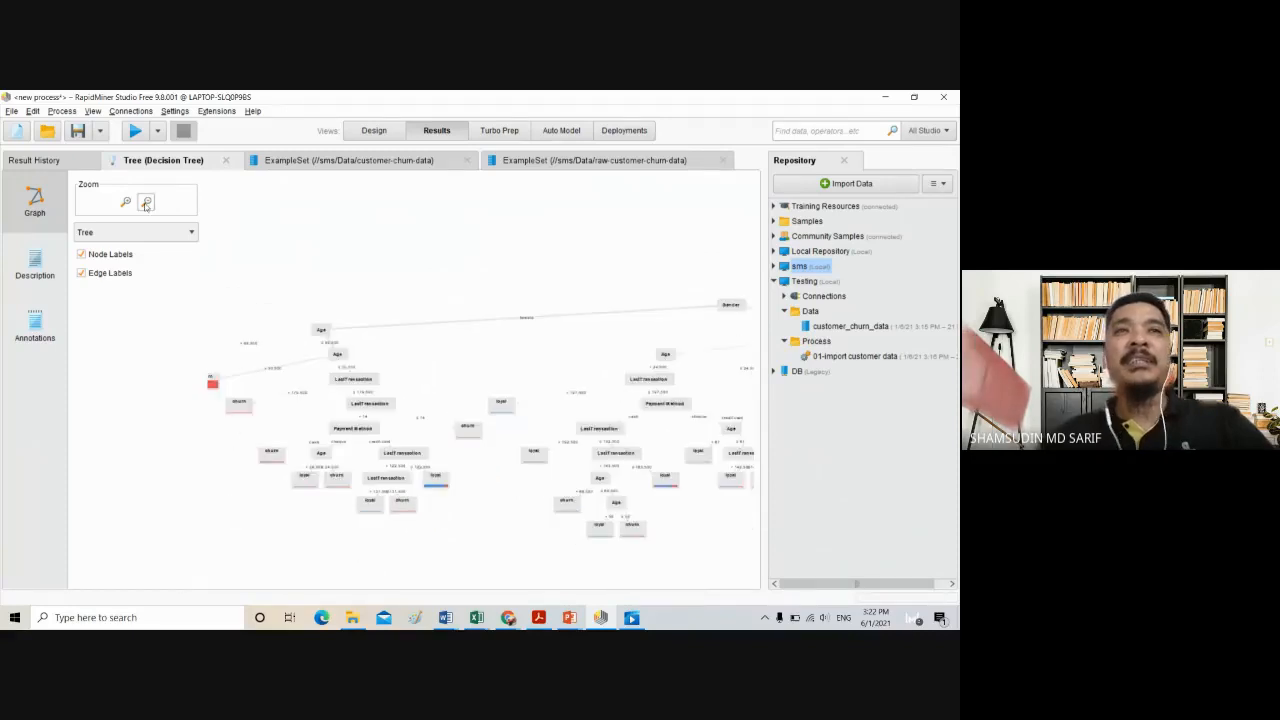
click(146, 206)
drag(500, 345, 275, 308)
drag(503, 352, 439, 311)
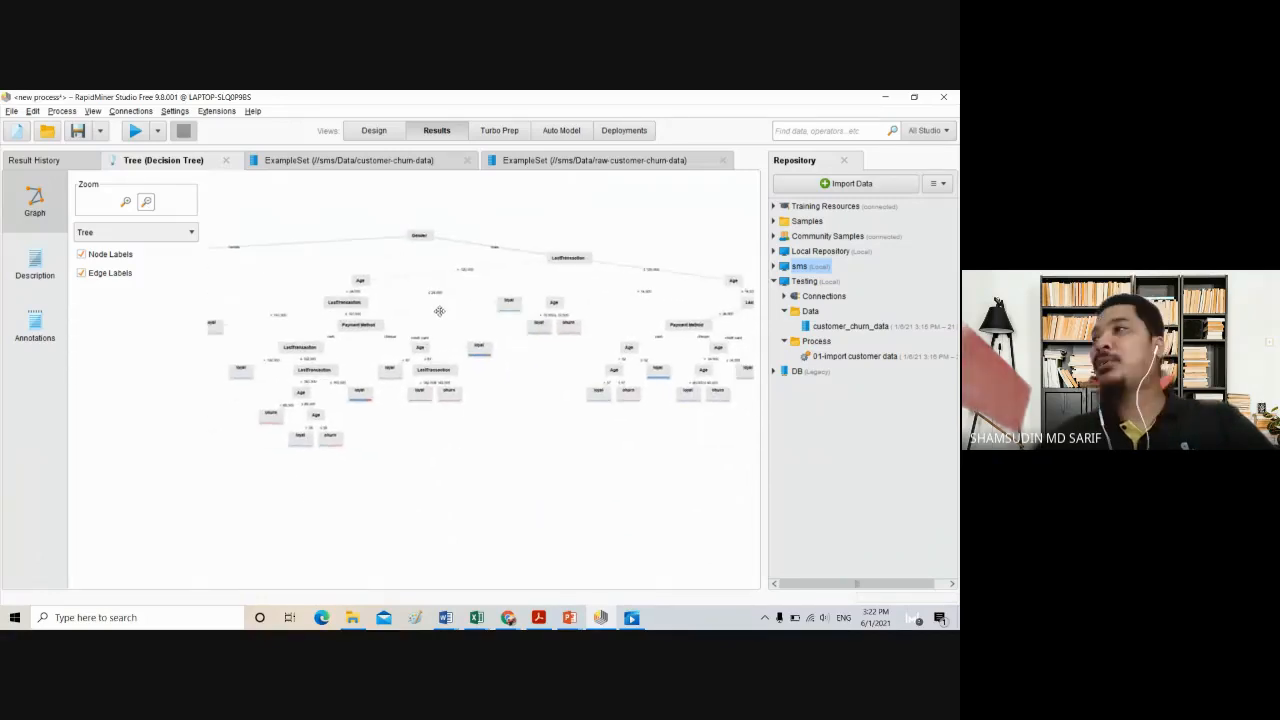
drag(439, 311, 482, 378)
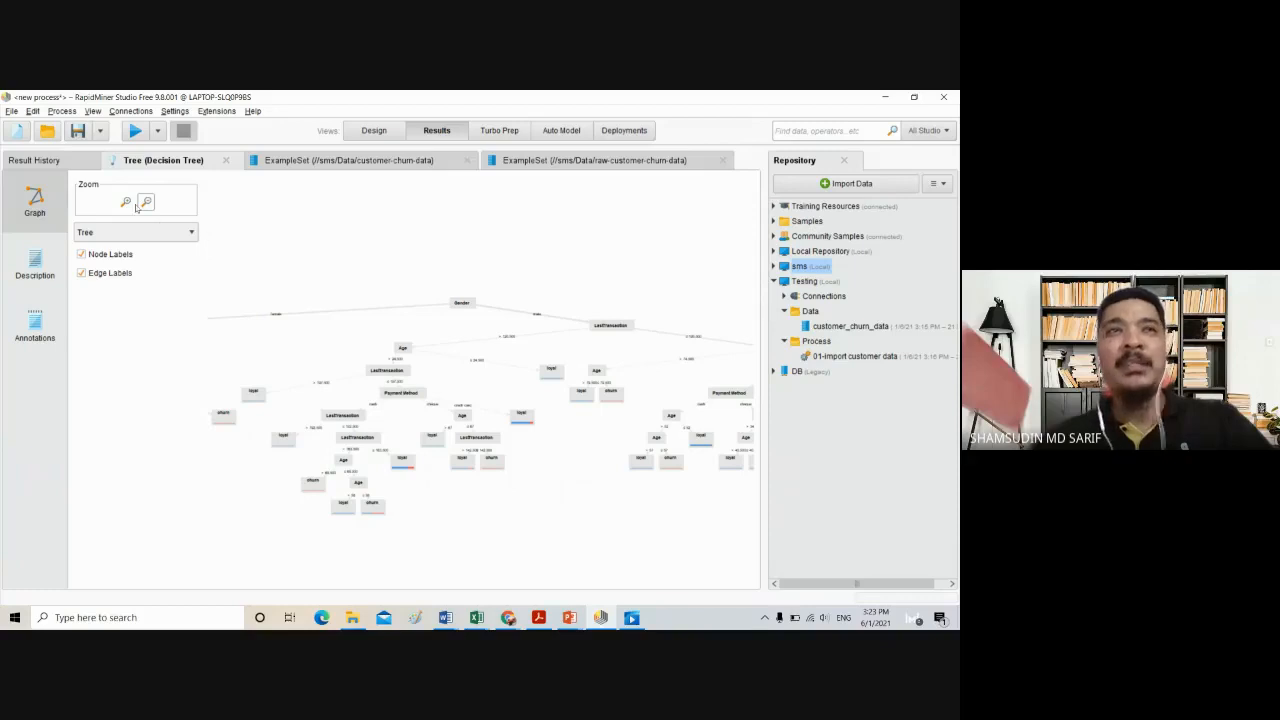
Examine the female branch of the decision tree up close, down to the churn leaf for Age above 30.500
click(127, 202)
click(127, 202)
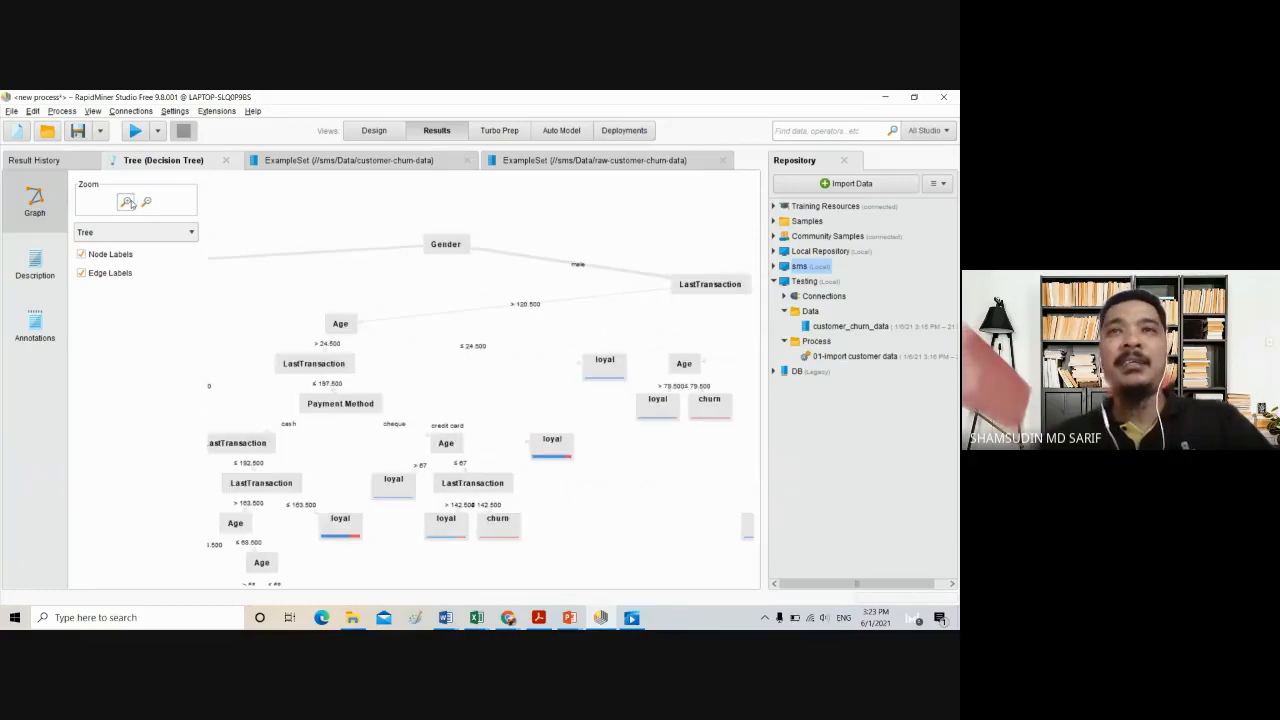
drag(450, 301, 554, 357)
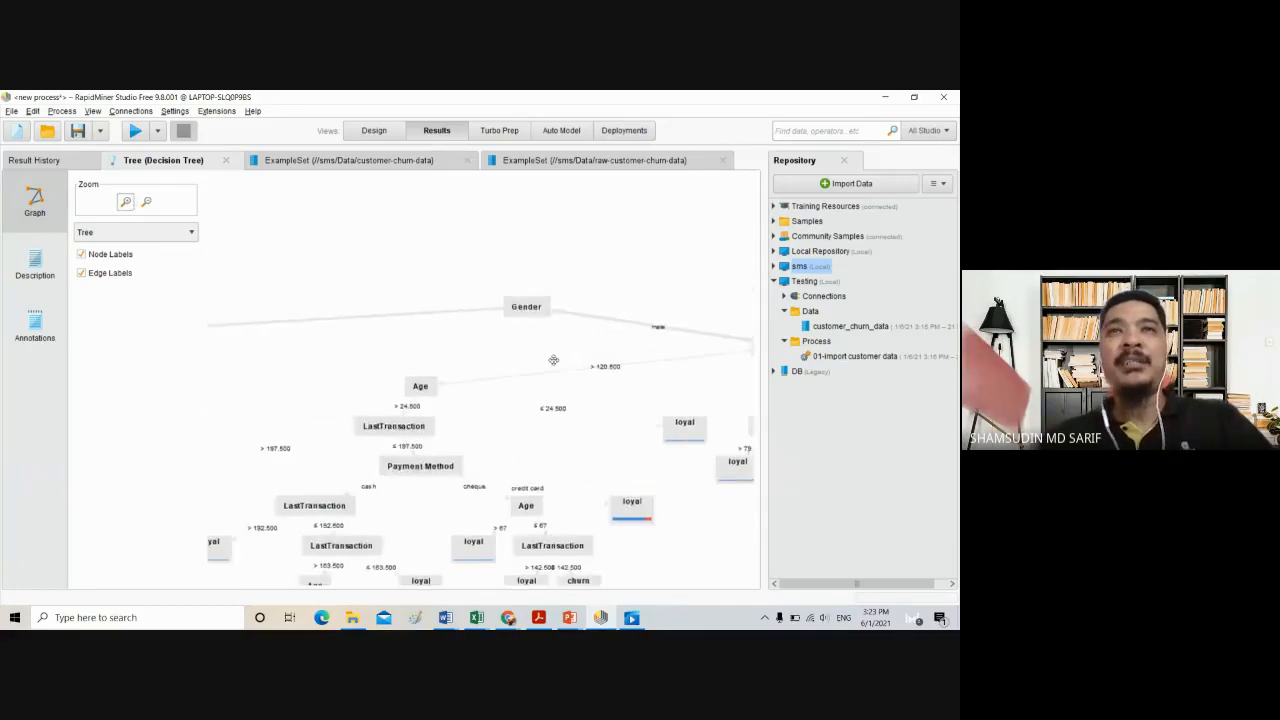
drag(450, 357, 574, 366)
drag(405, 354, 520, 357)
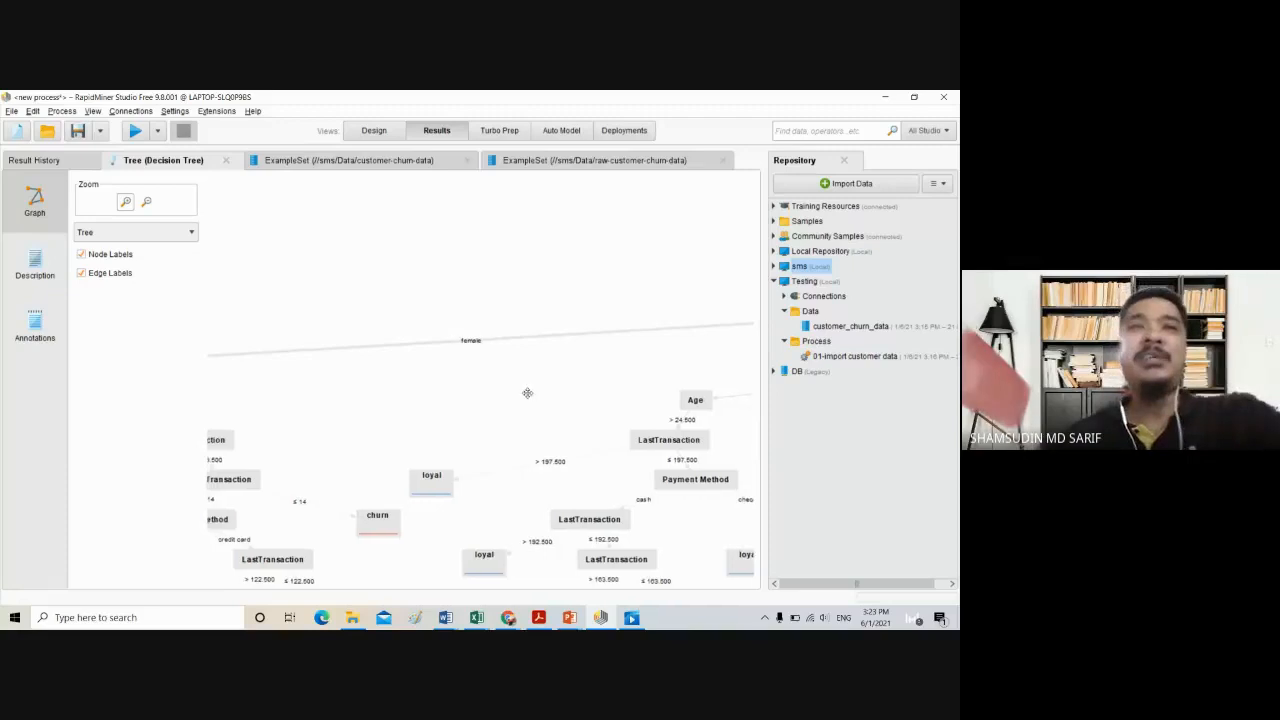
drag(526, 391, 585, 392)
drag(313, 402, 640, 380)
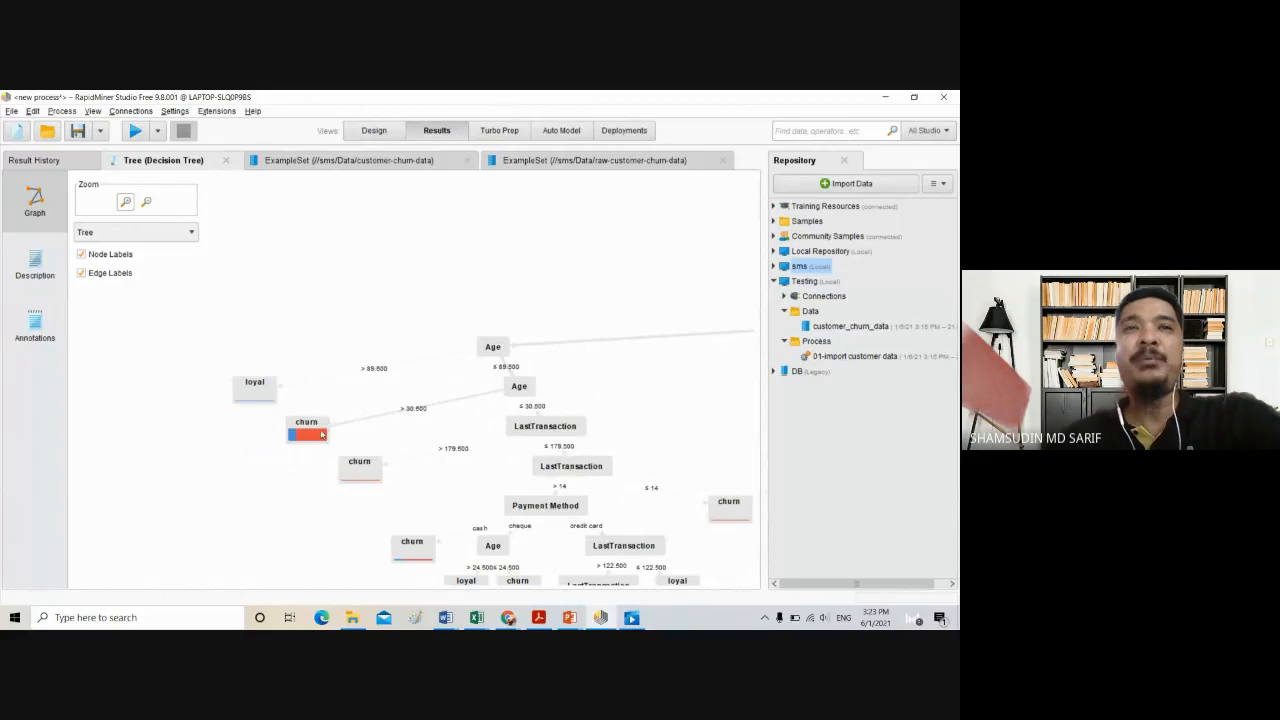
mouse_move(321, 434)
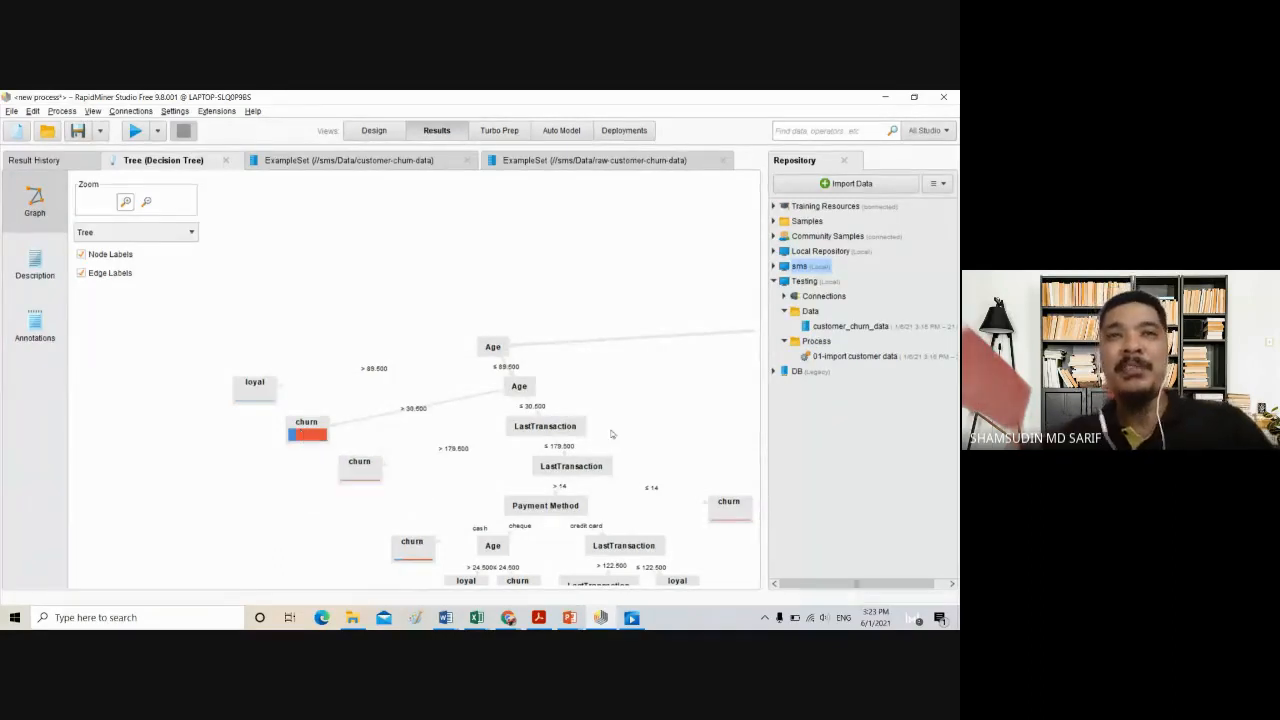
Examine the male branch of the decision tree, following its LastTransaction, Age and Payment Method splits
drag(586, 420, 279, 384)
drag(515, 384, 281, 375)
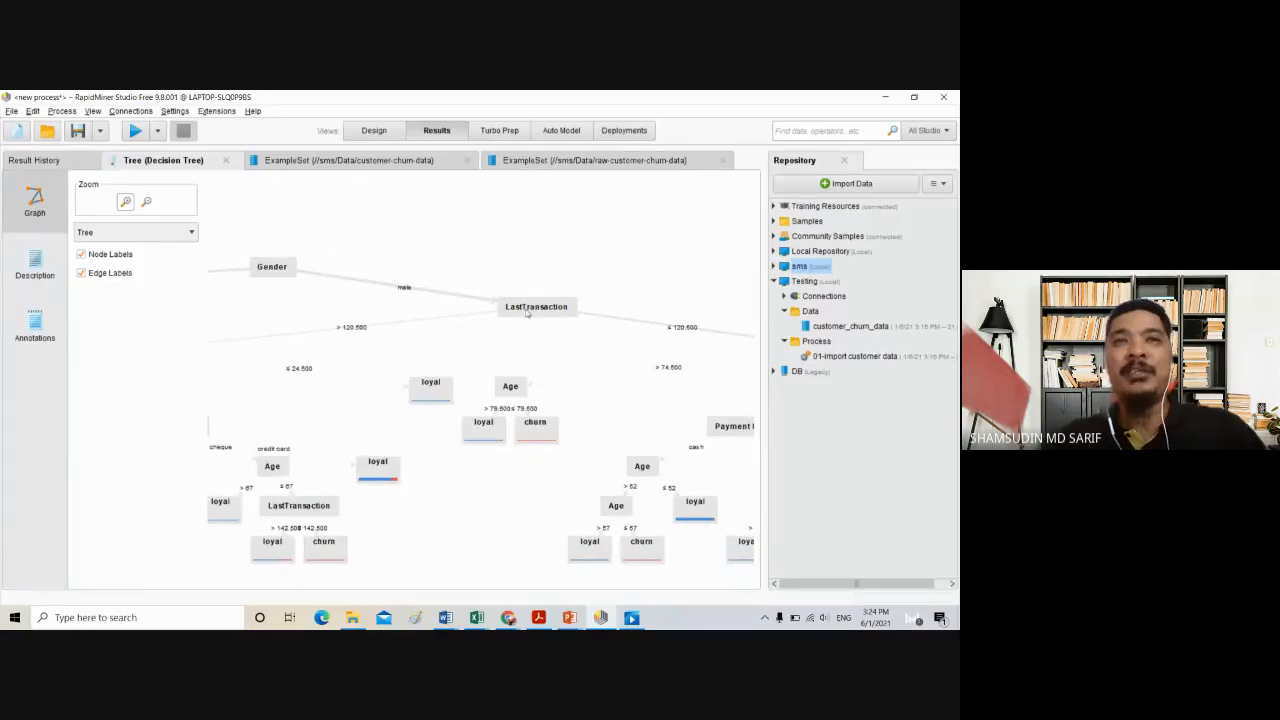
drag(236, 406, 615, 379)
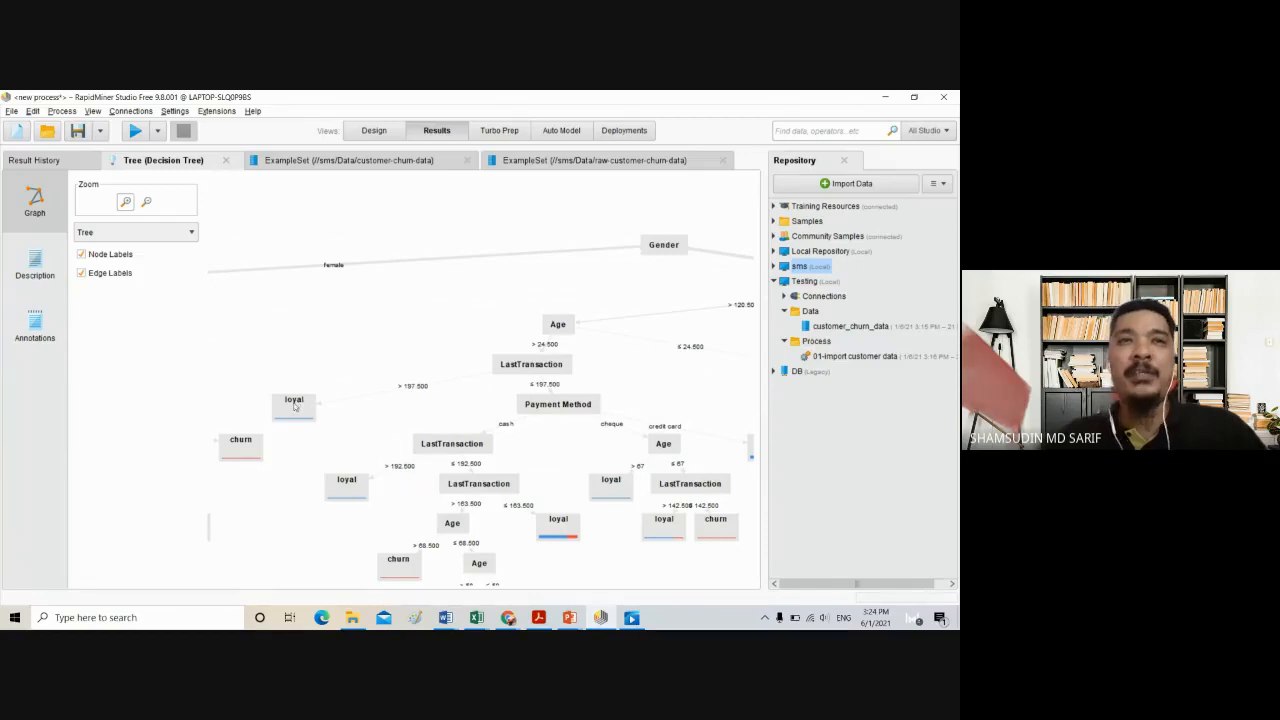
drag(660, 356, 384, 344)
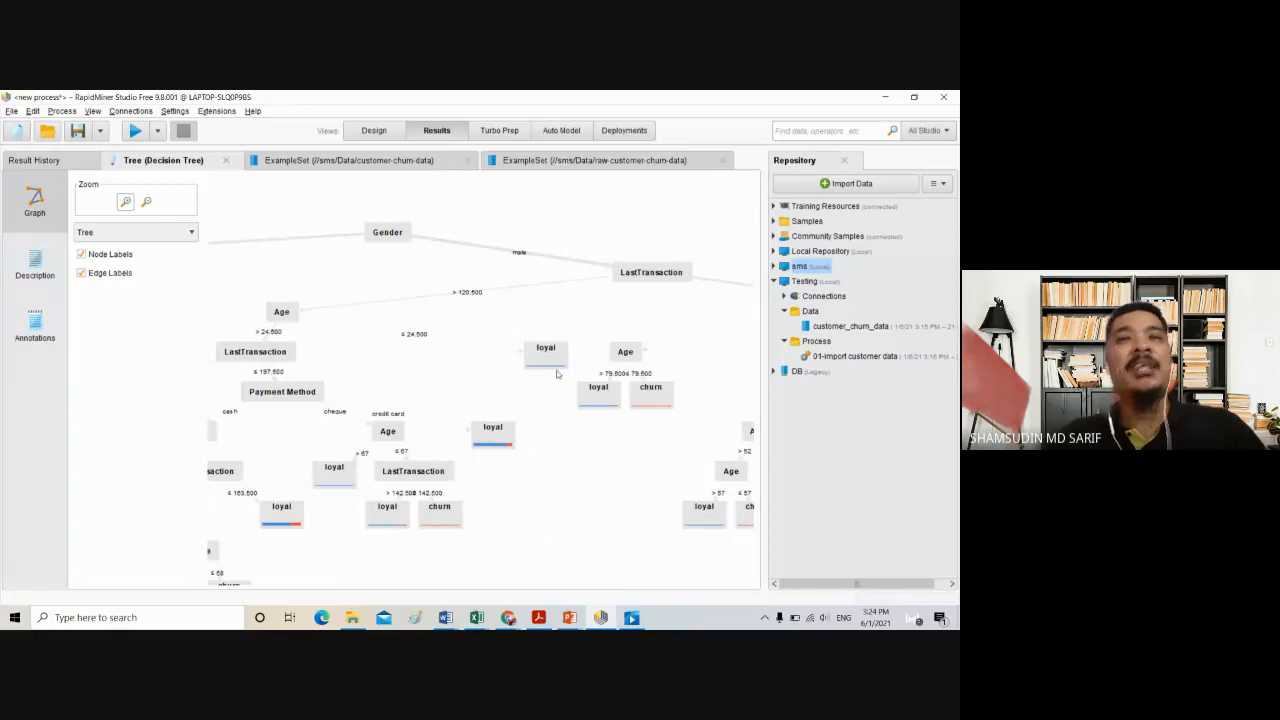
drag(580, 434, 235, 411)
drag(546, 398, 606, 395)
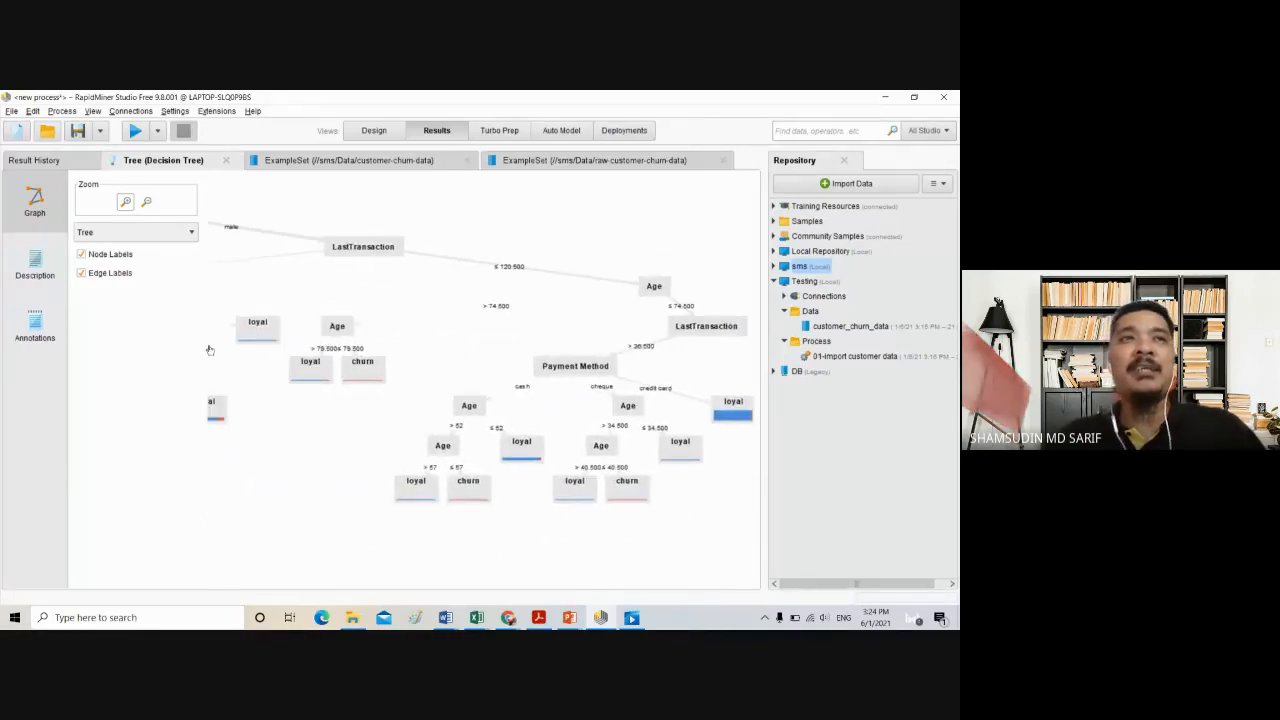
Read through the decision tree's text description, revisit its graph, and return to the process design
click(35, 263)
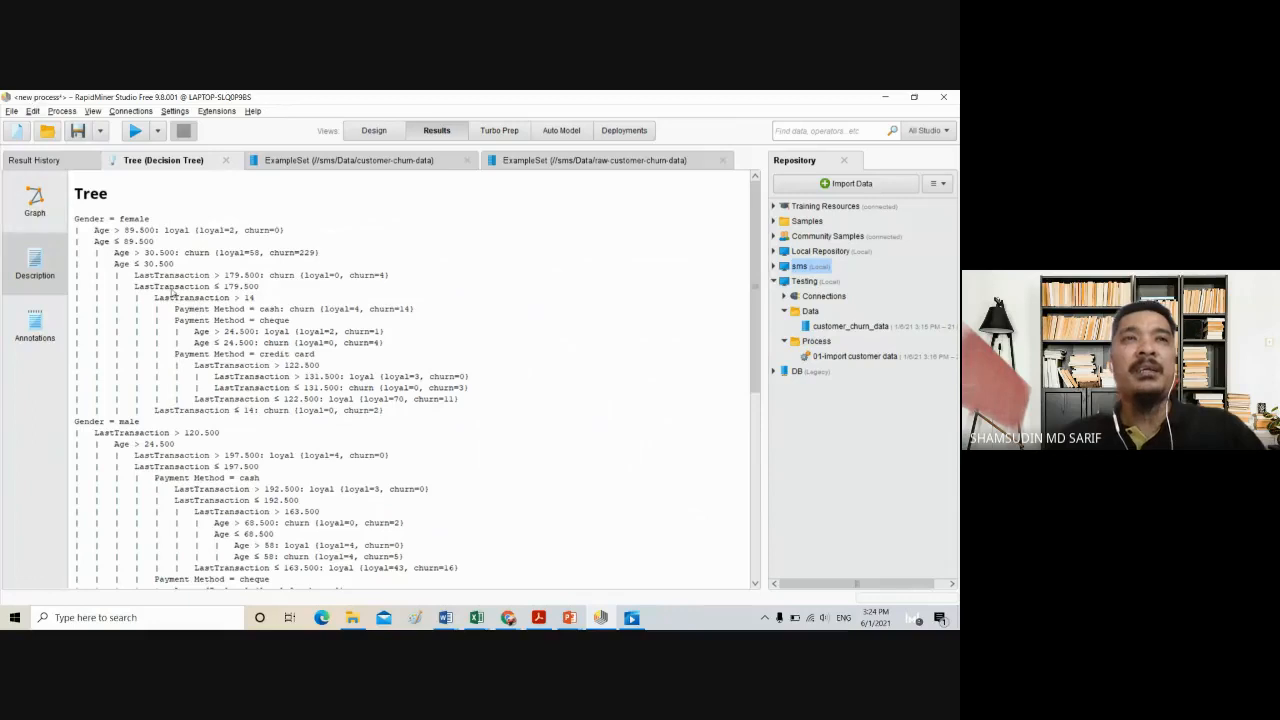
scroll(176, 292, down, 2)
scroll(176, 292, down, 3)
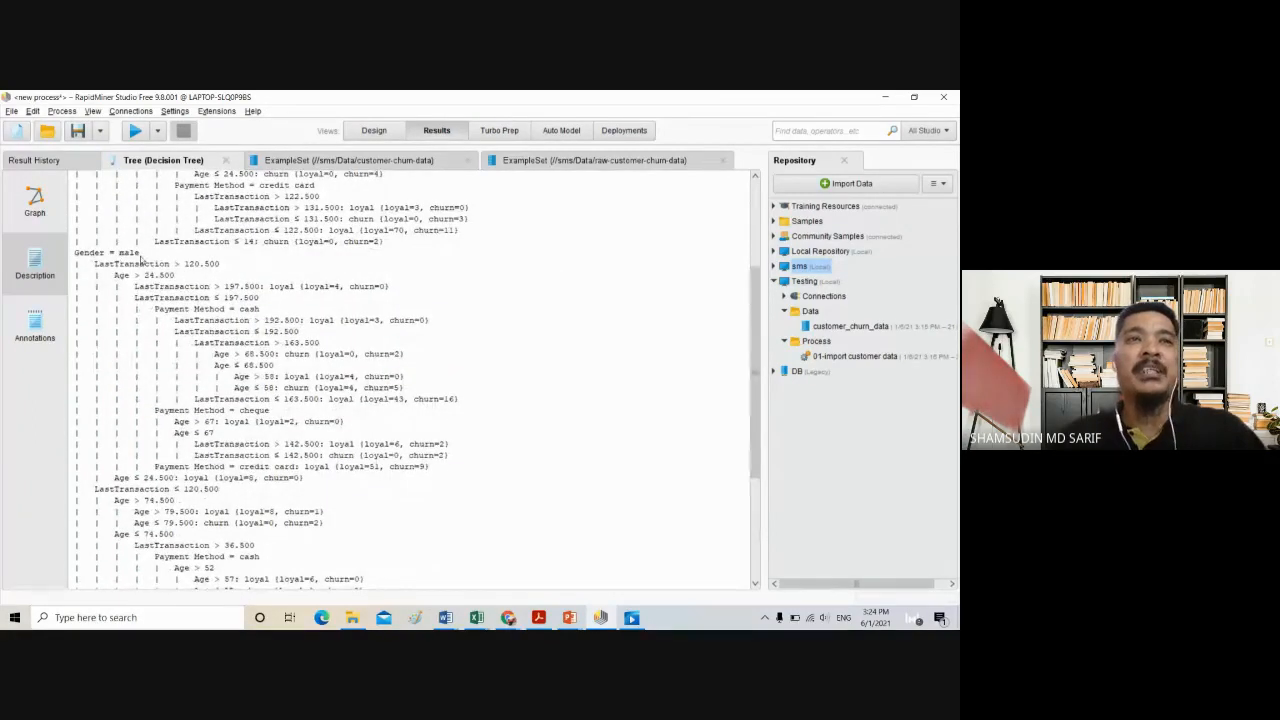
scroll(140, 258, down, 5)
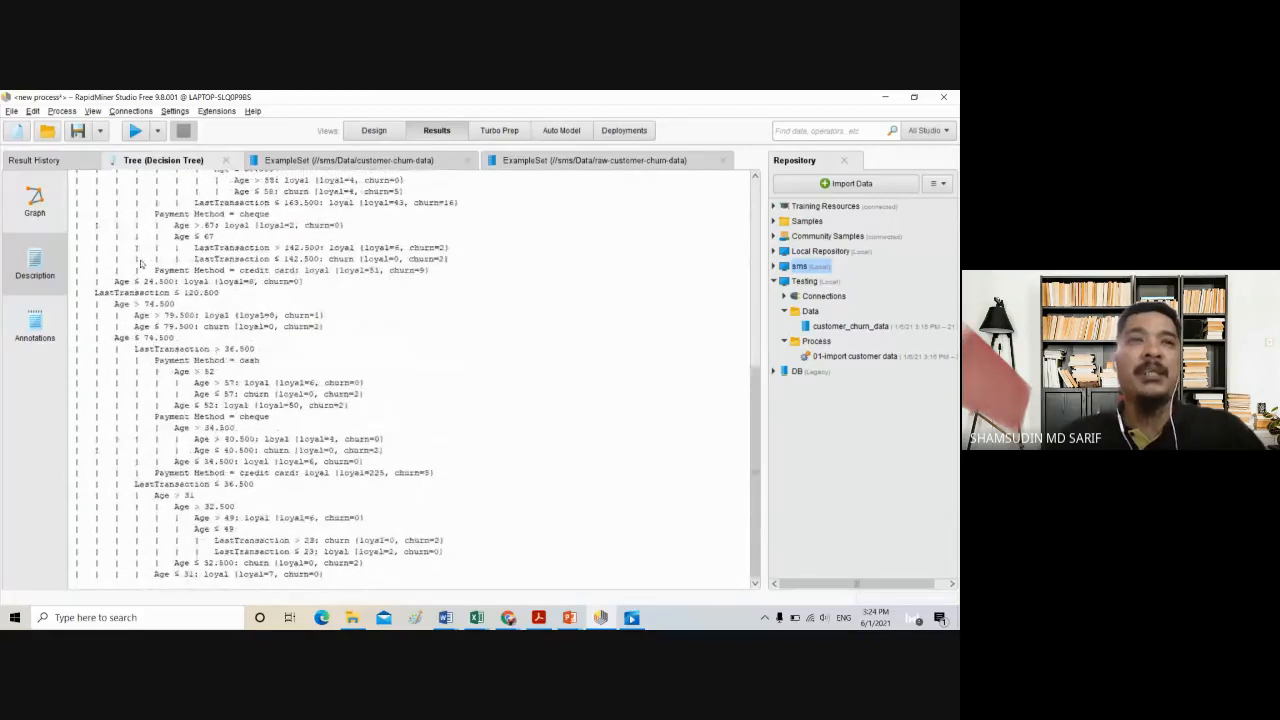
scroll(361, 357, up, 10)
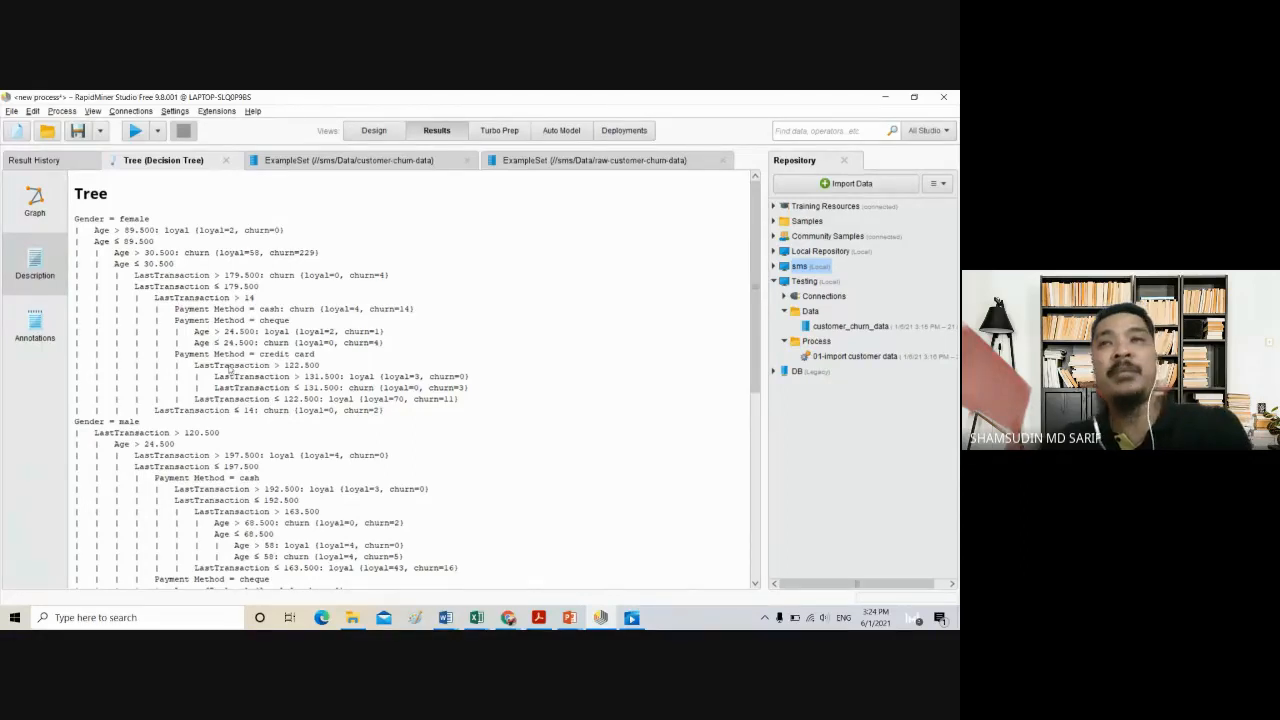
click(35, 200)
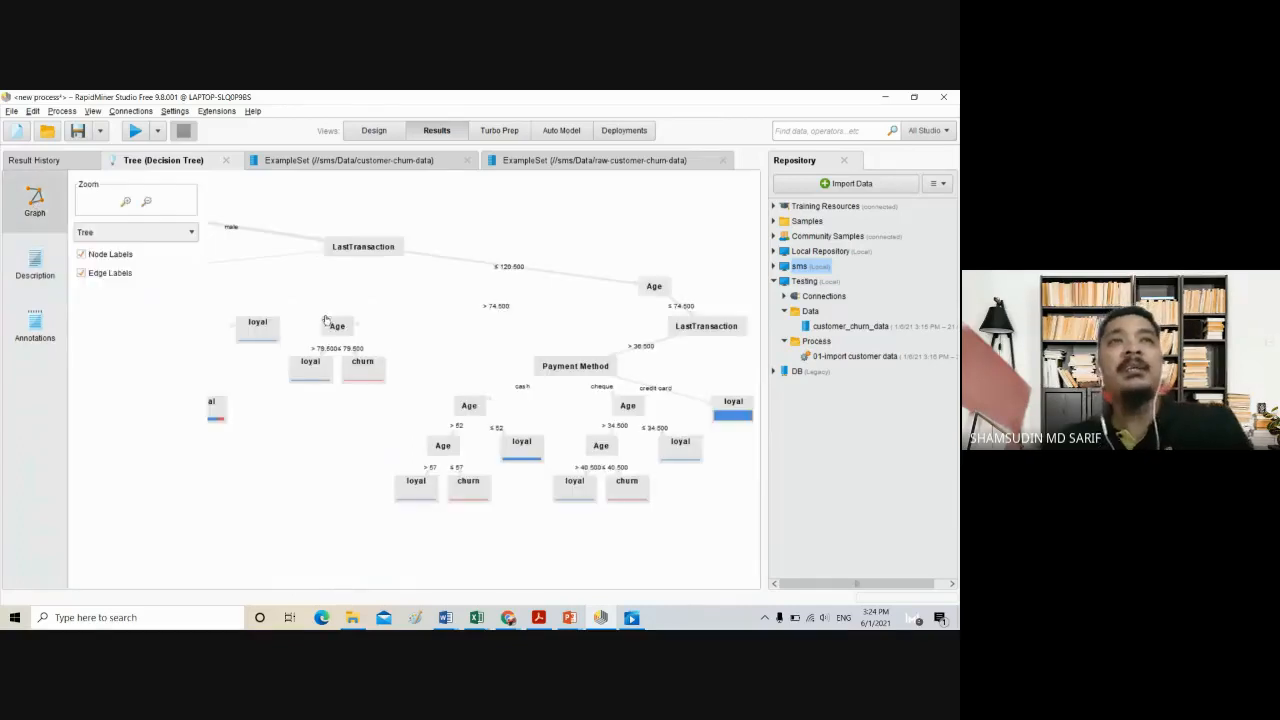
click(370, 130)
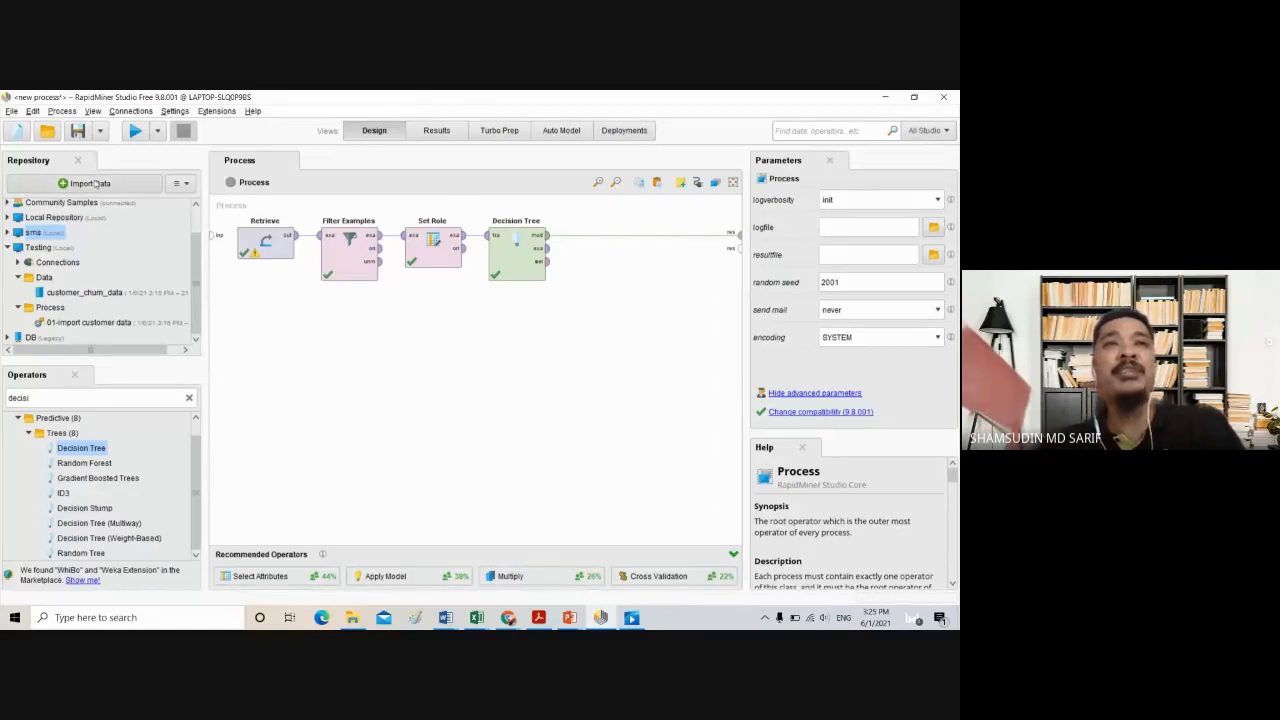
Save the process as "02-build decision tree" in the Process folder of the Testing repository
click(12, 111)
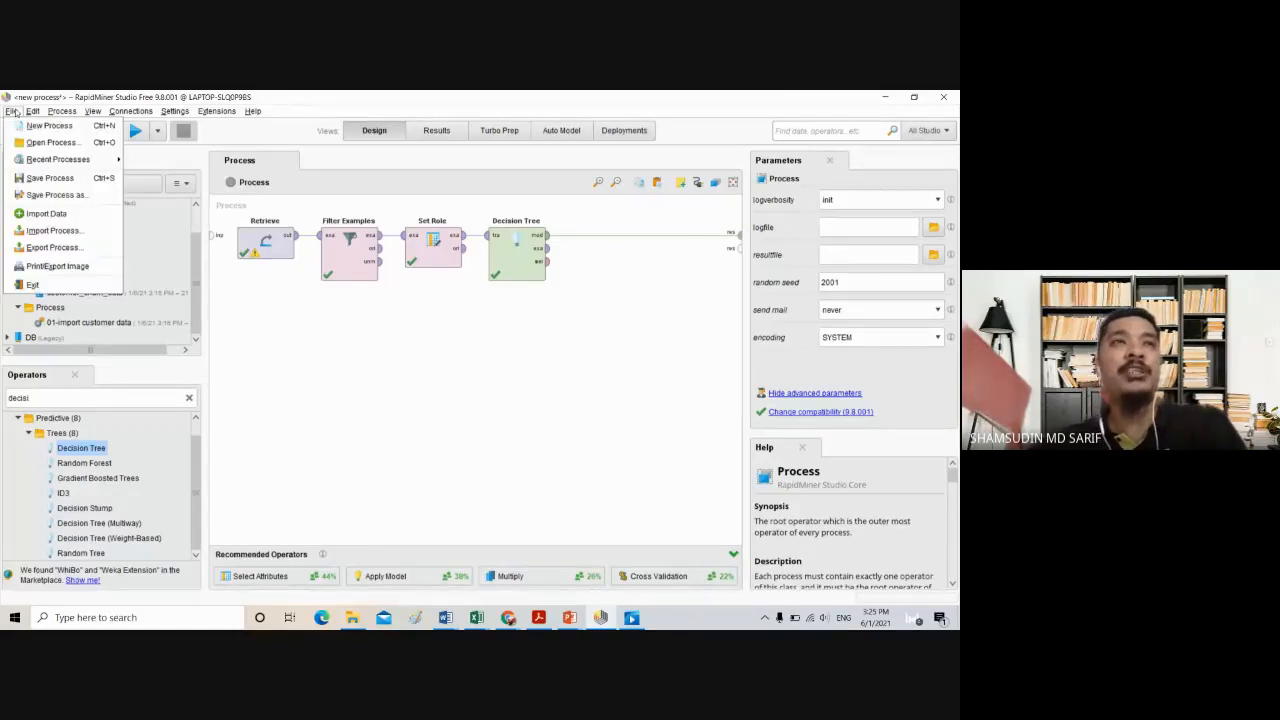
click(48, 196)
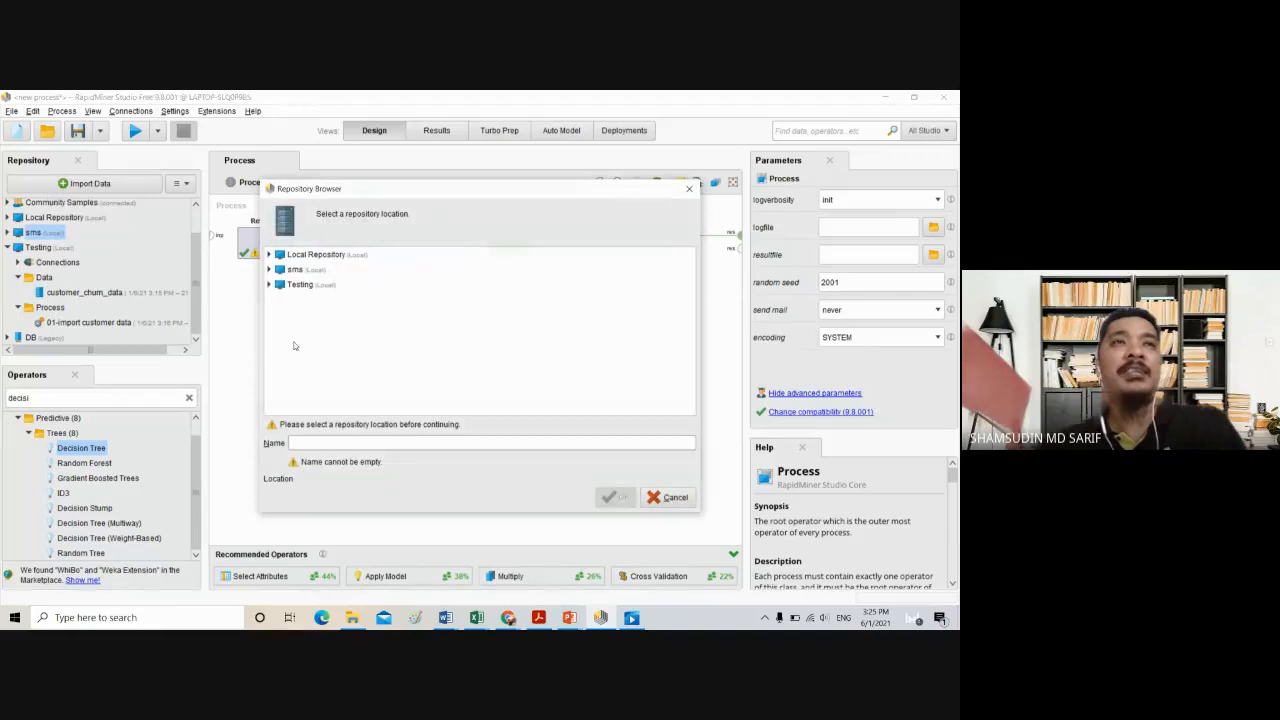
click(270, 286)
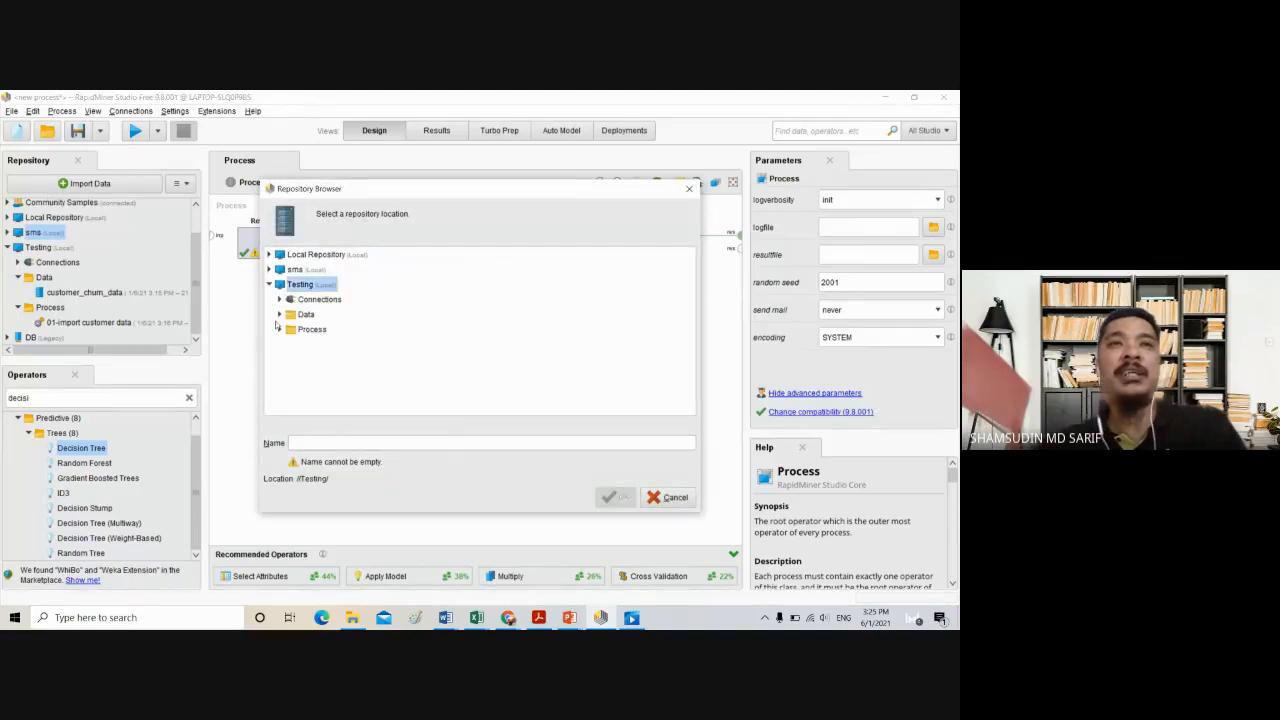
click(278, 329)
click(323, 443)
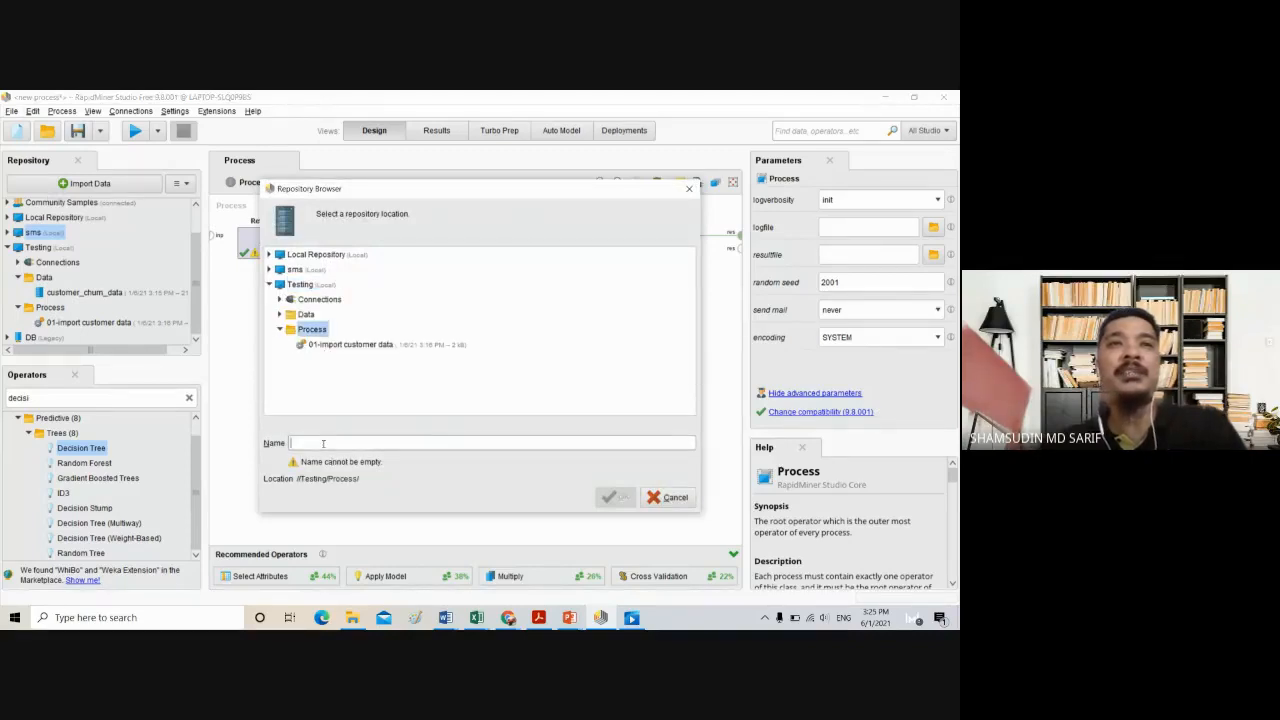
text(02-)
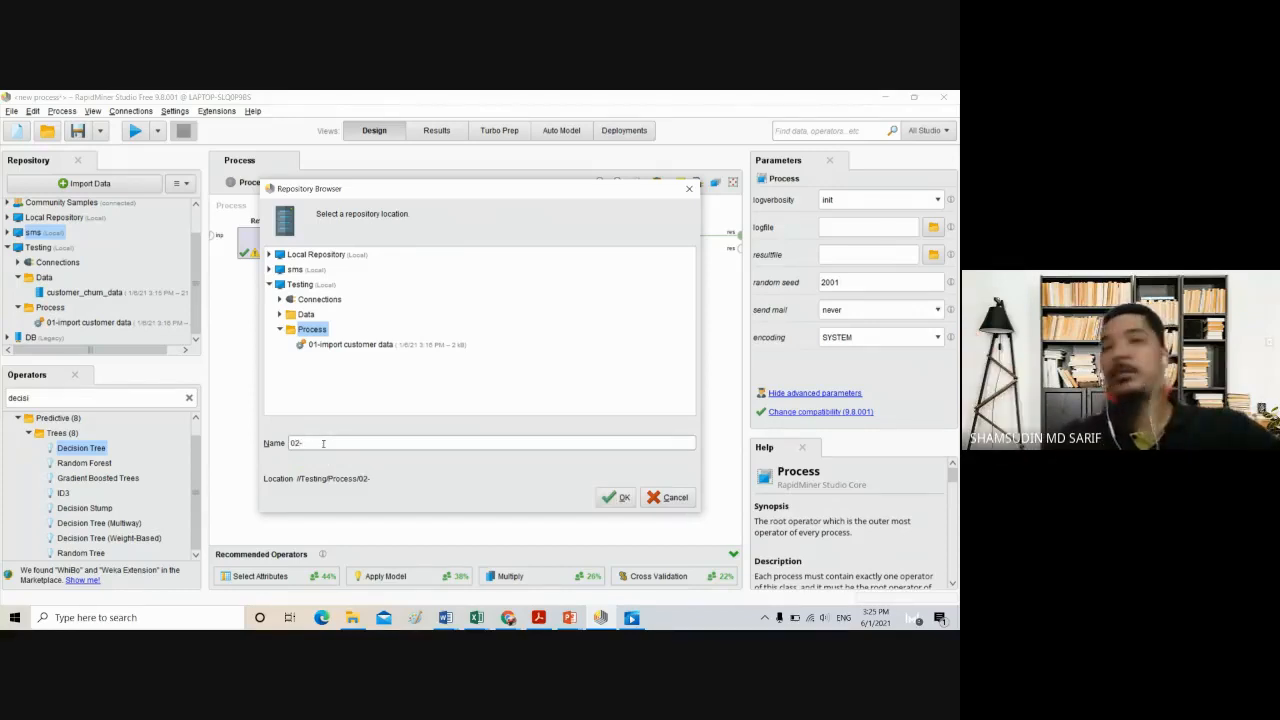
text(build)
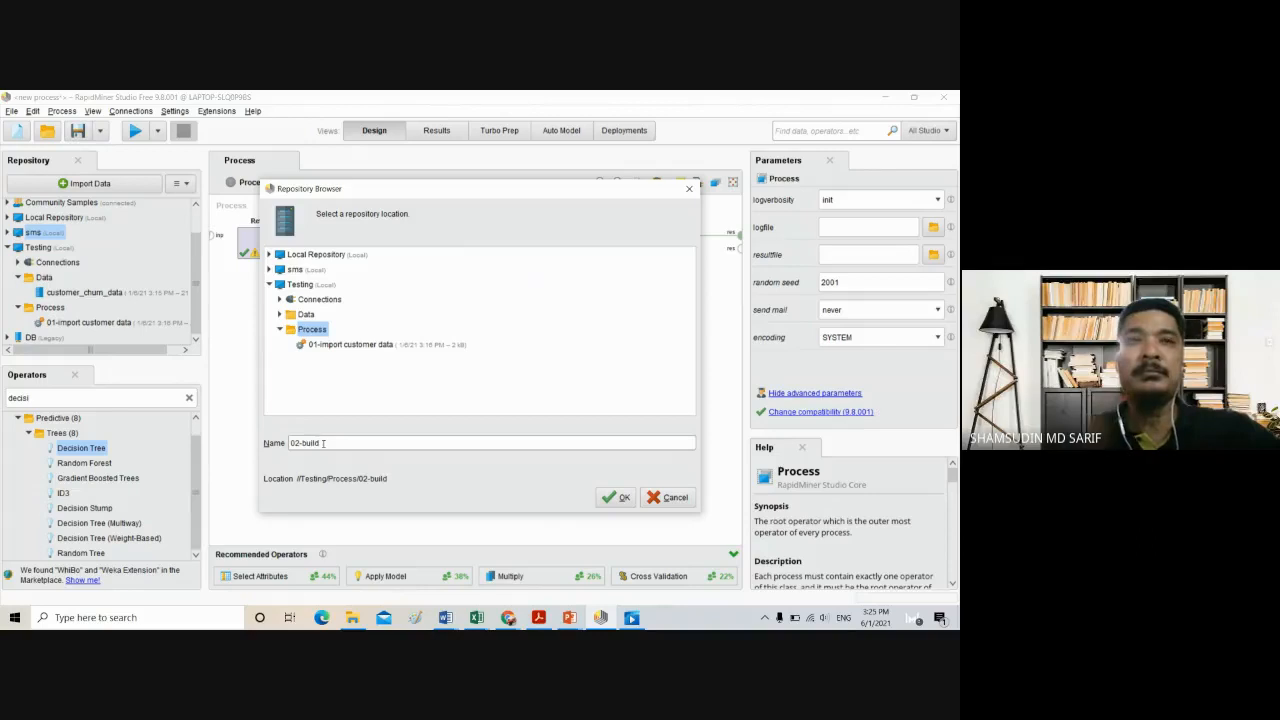
text( dec)
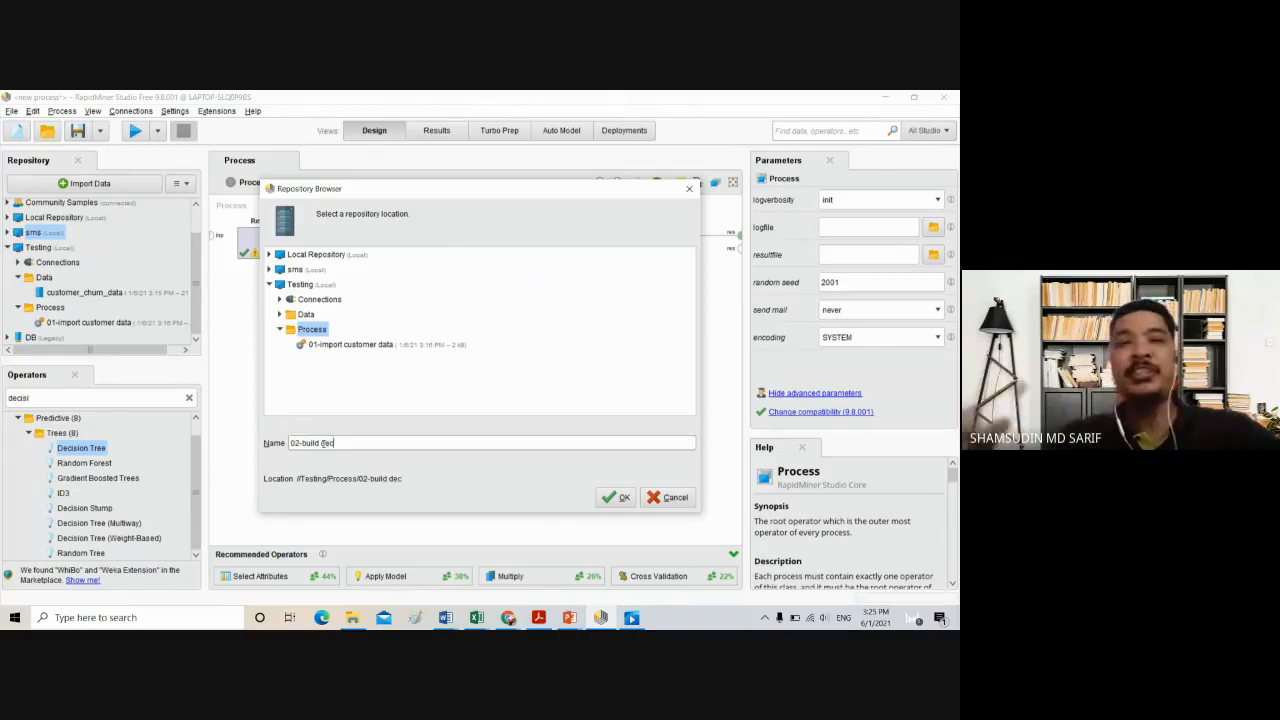
text(ision tree)
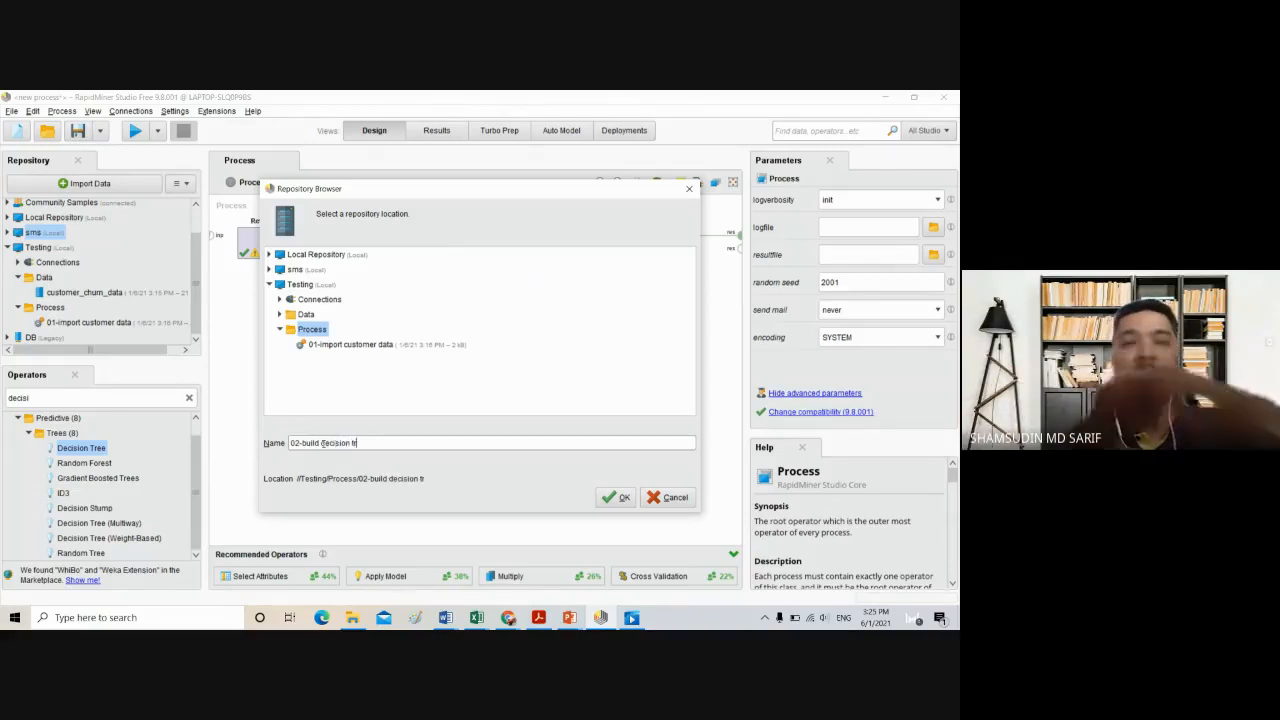
click(616, 497)
Switch to the ITS480 course content page in Chrome and open the process folder under Lab > RapidMiner
mouse_move(445, 617)
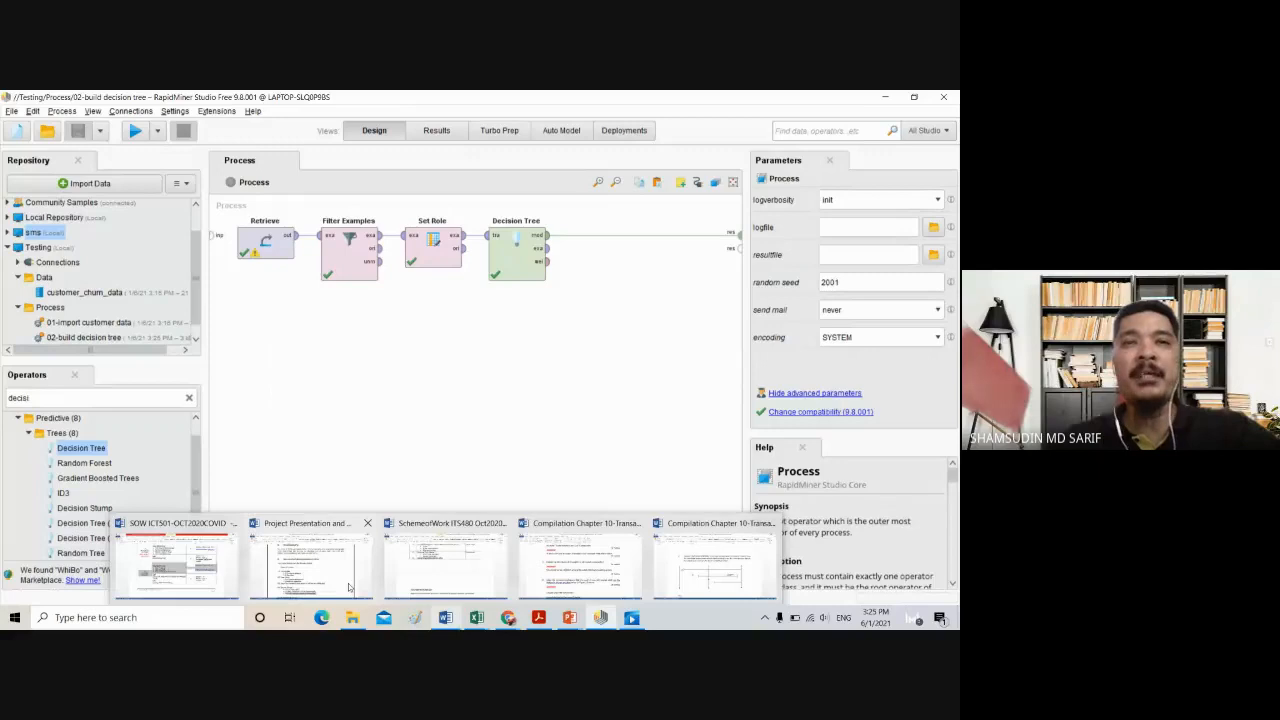
mouse_move(508, 617)
click(449, 530)
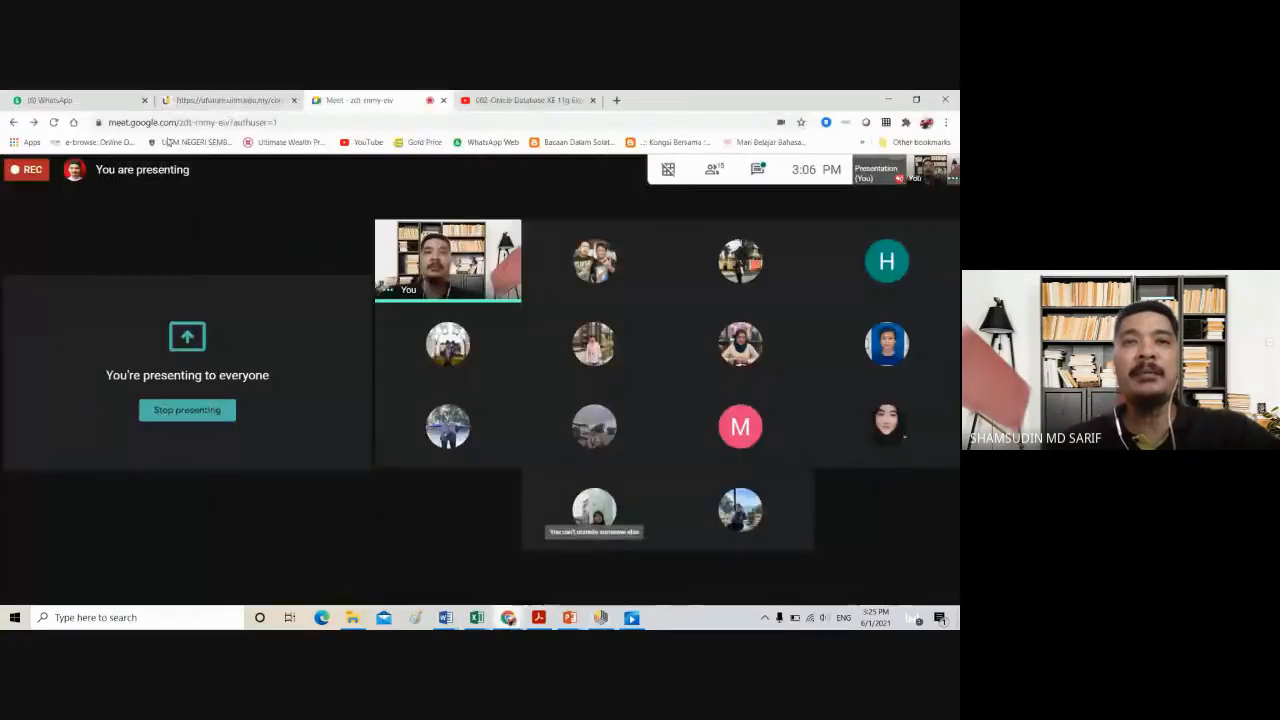
click(228, 100)
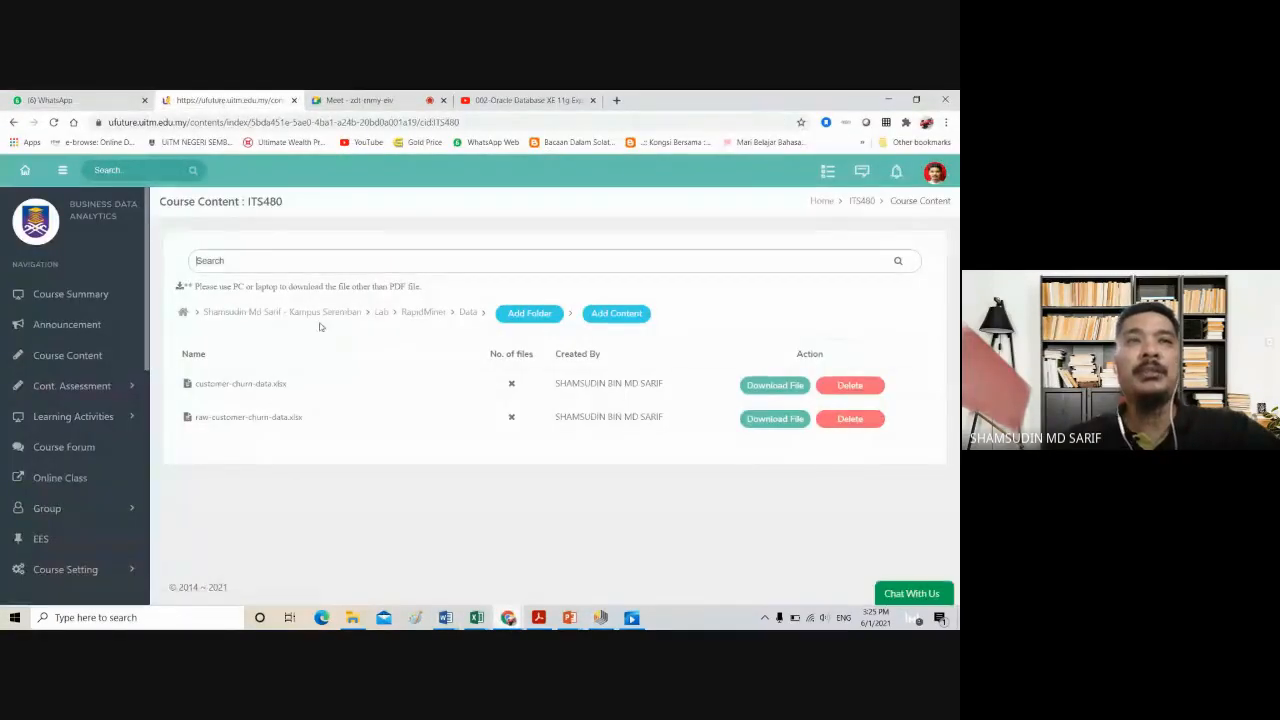
click(435, 316)
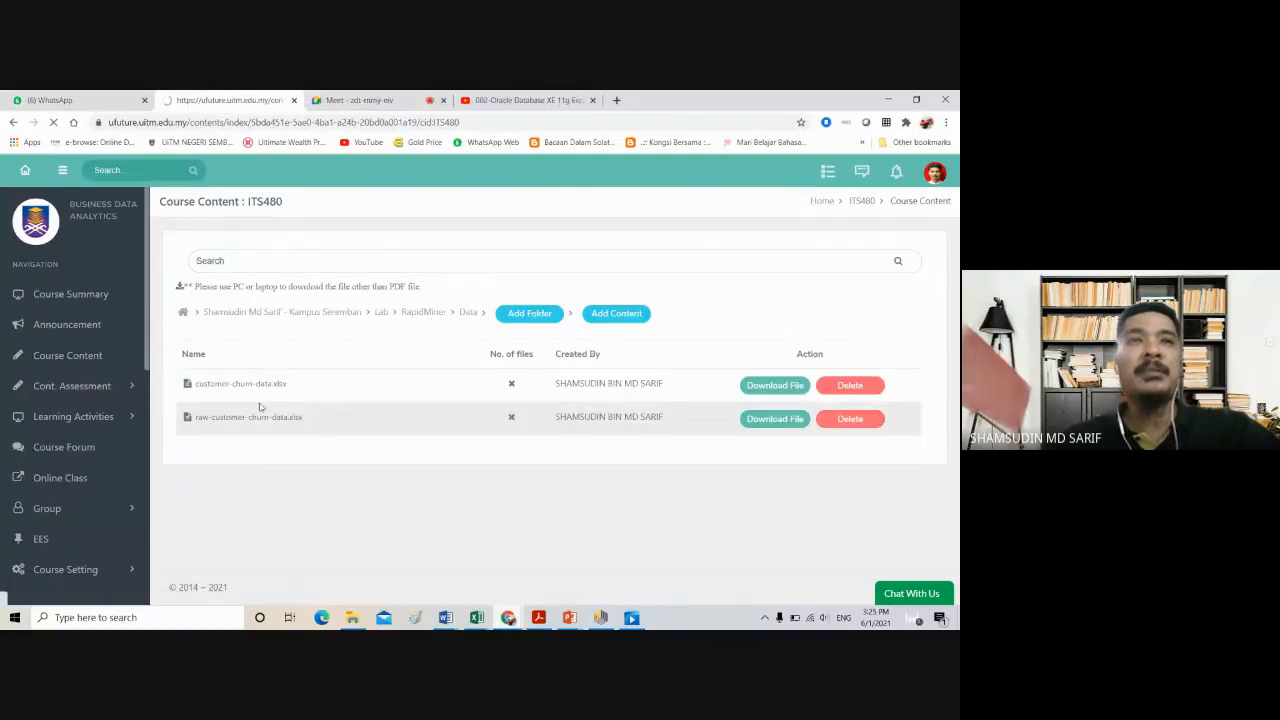
click(425, 312)
click(210, 417)
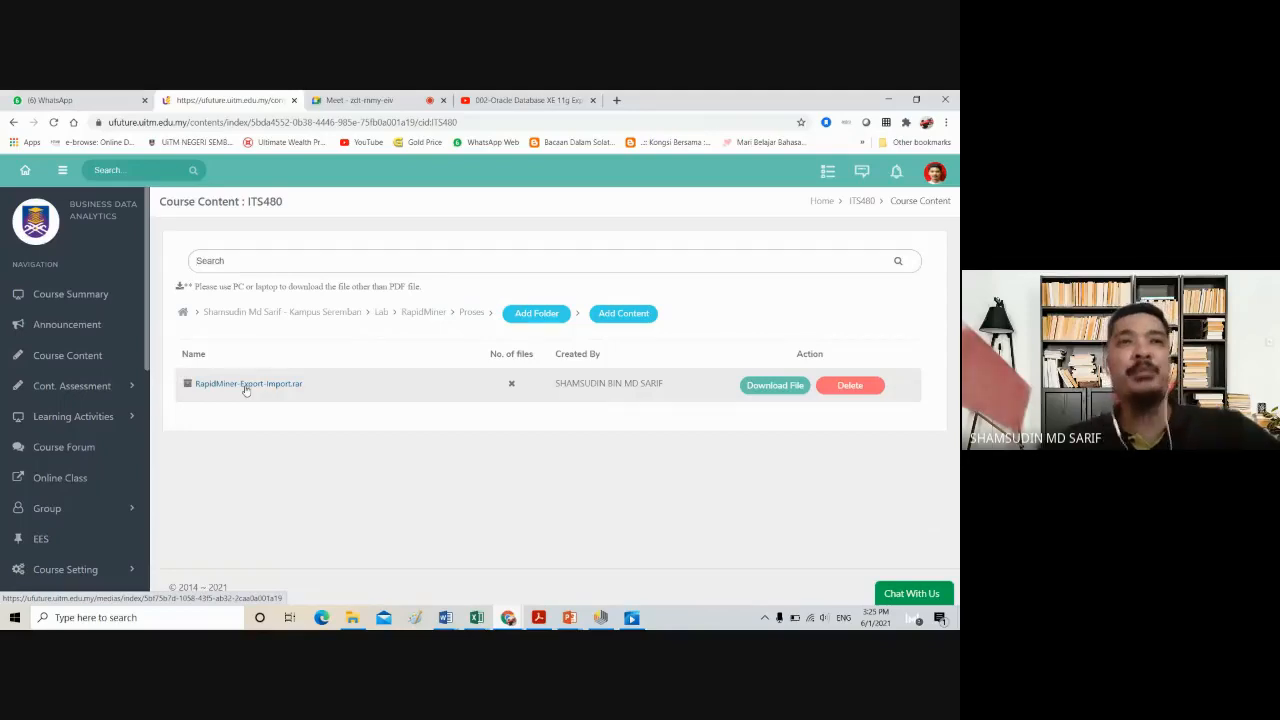
Review the process files in File Explorer's RapidMiner-Export-Import folder under ITS480\rapidMiner, and return to RapidMiner
click(352, 618)
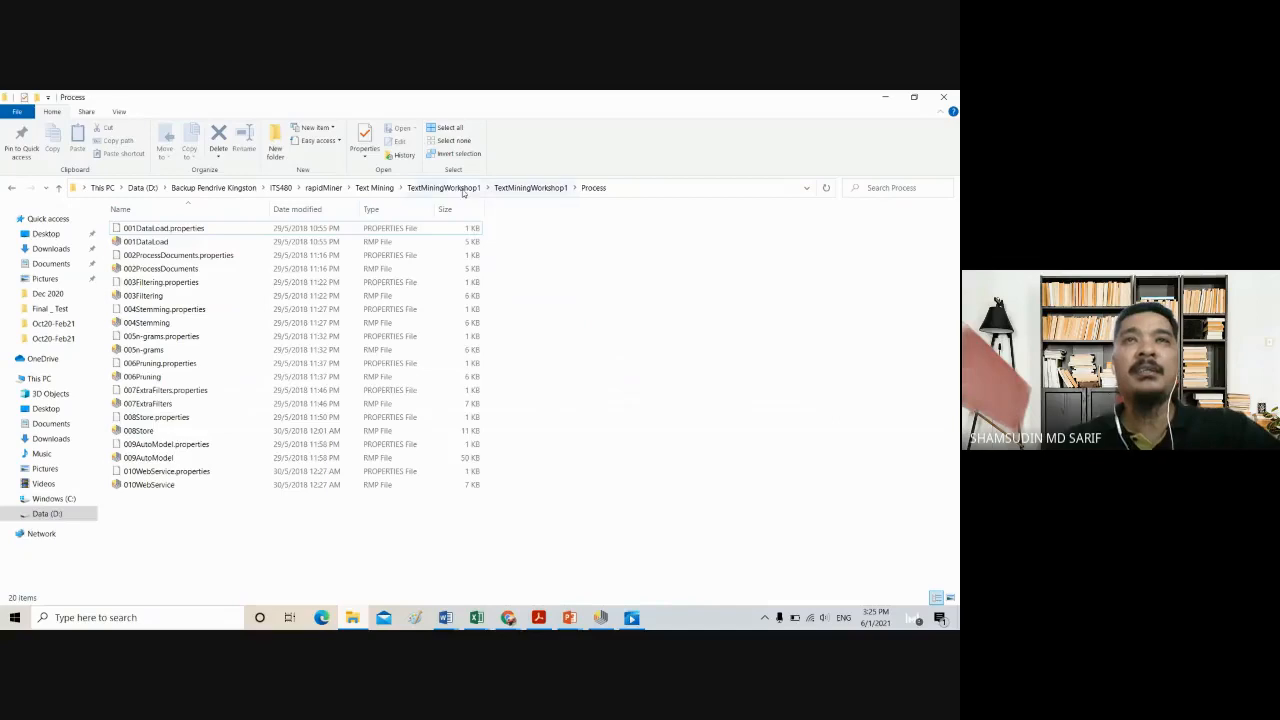
click(463, 190)
click(374, 188)
click(323, 188)
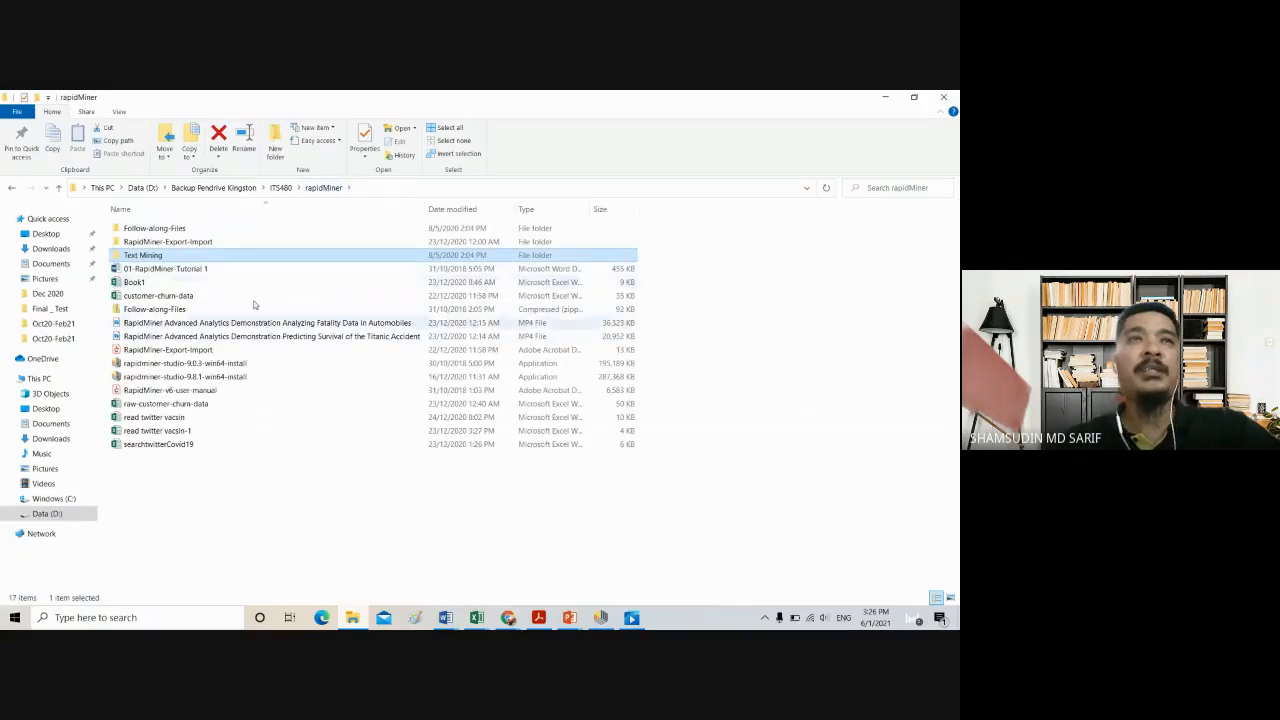
double_click(150, 241)
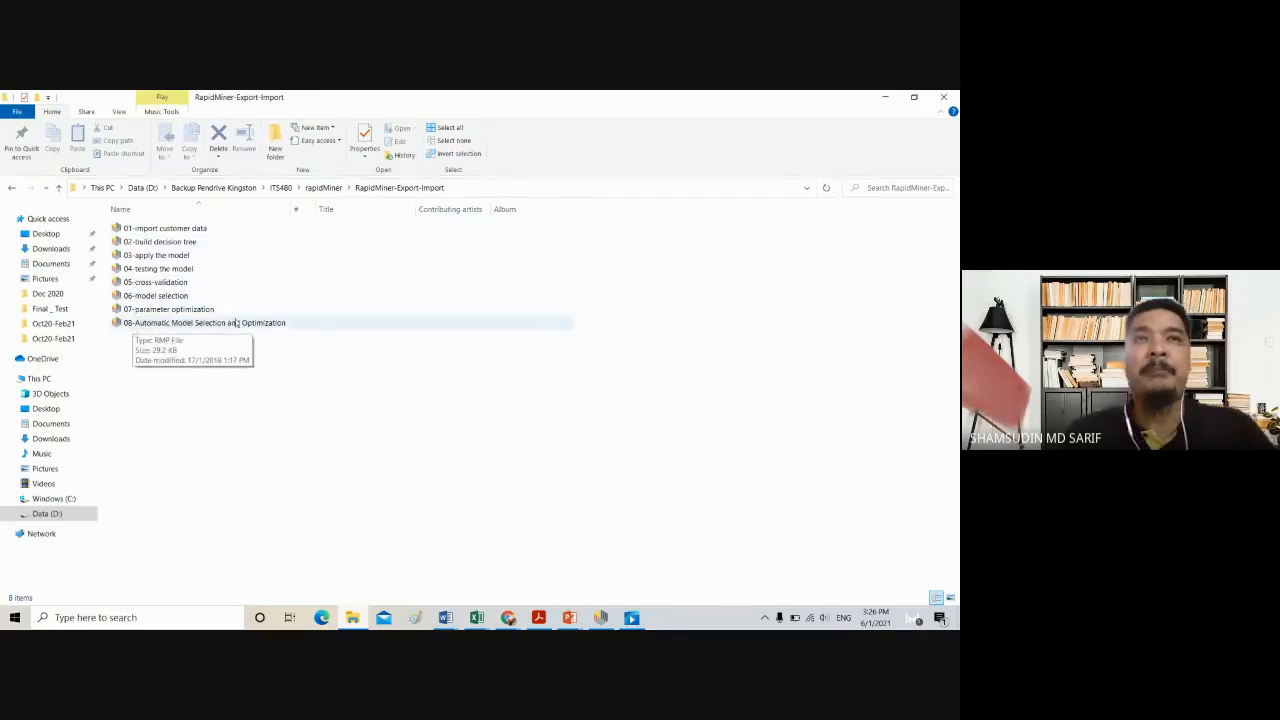
click(885, 97)
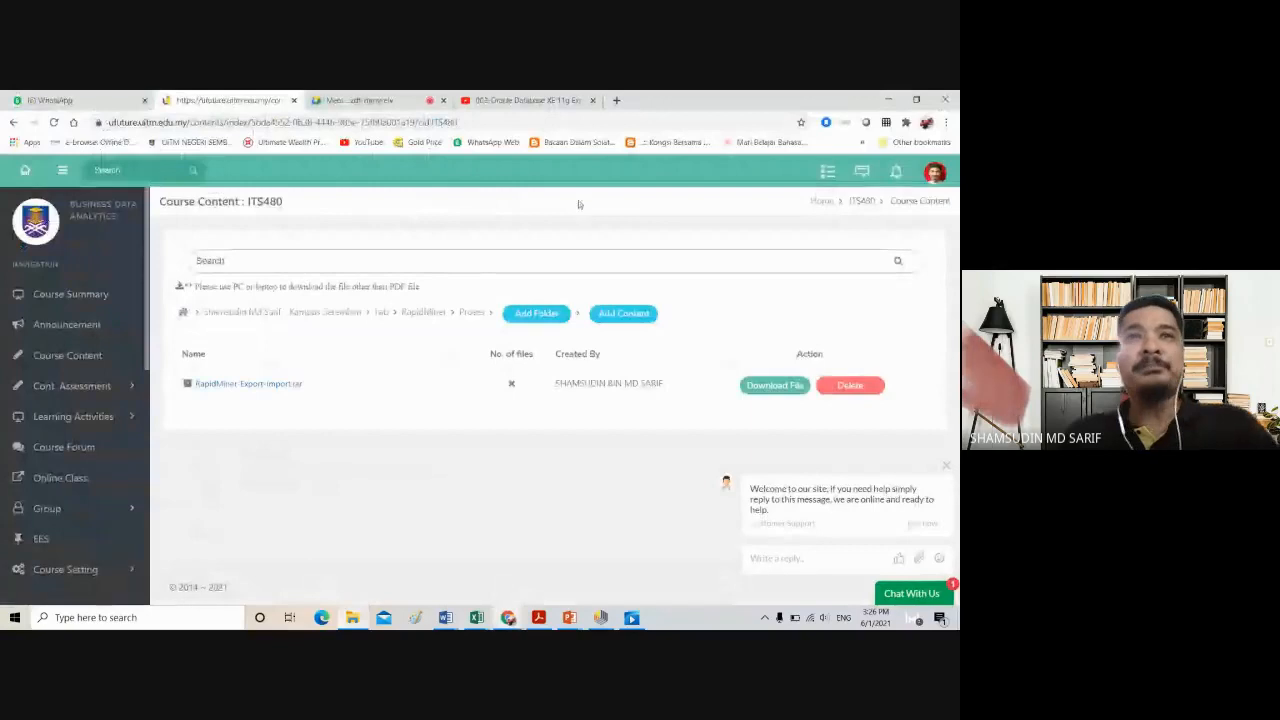
click(888, 99)
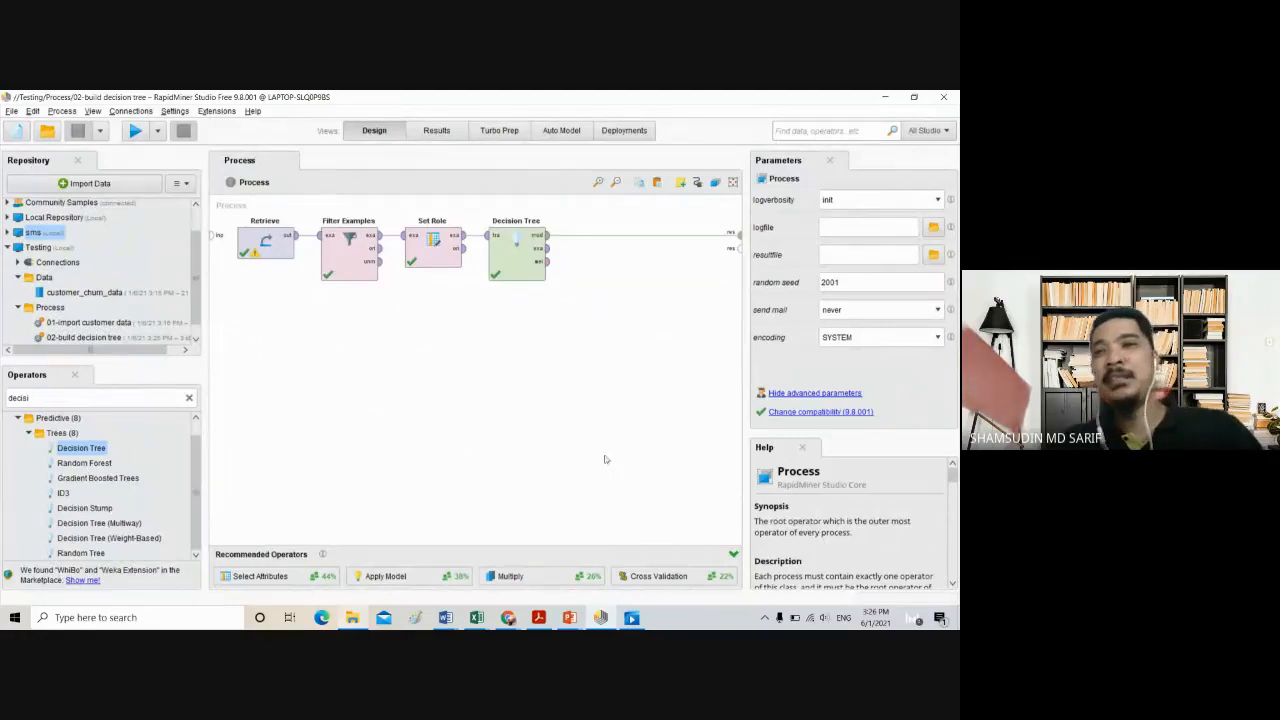
Find the Apply Model operator and insert it after Decision Tree, on the model connection to the result port
drag(196, 271, 195, 291)
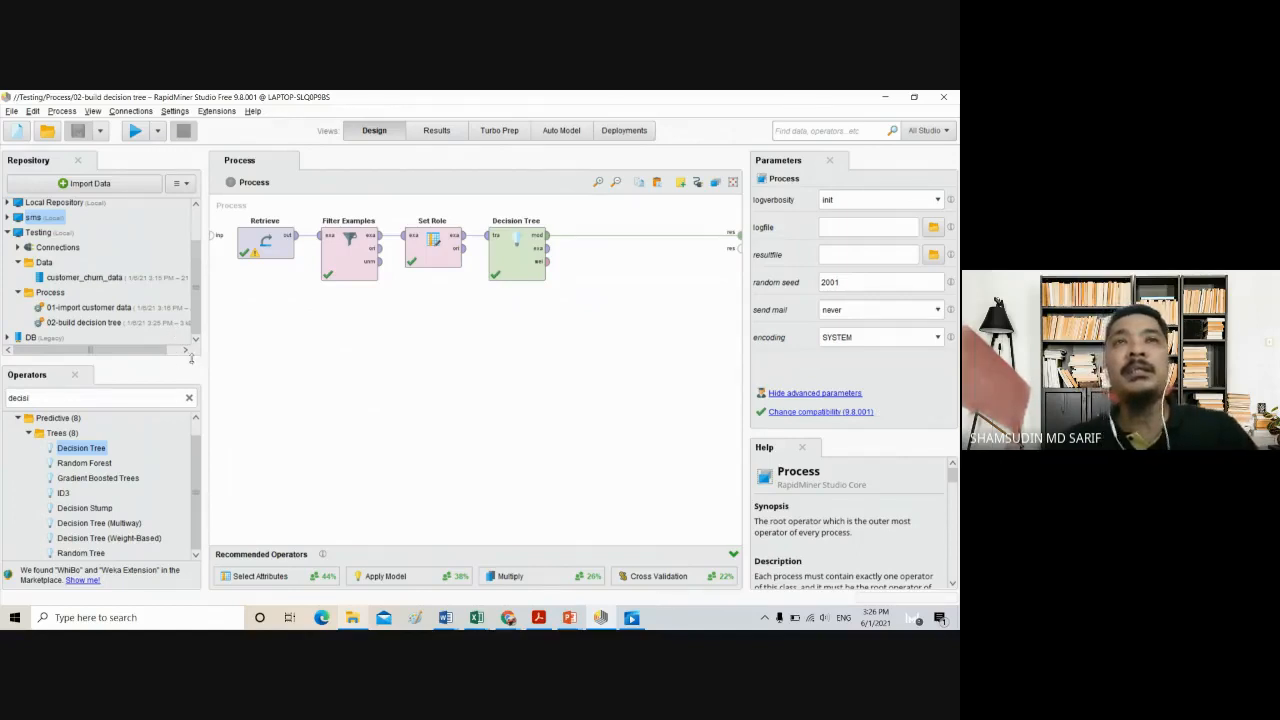
double_click(55, 396)
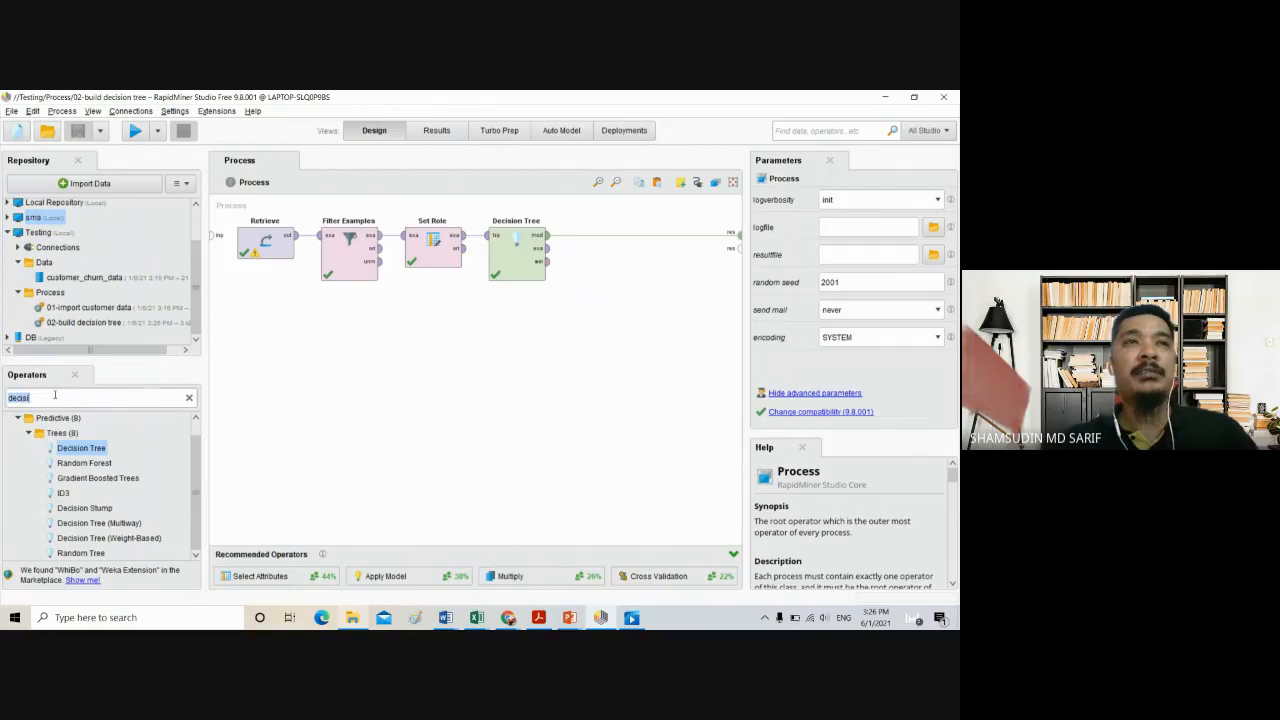
text(appl)
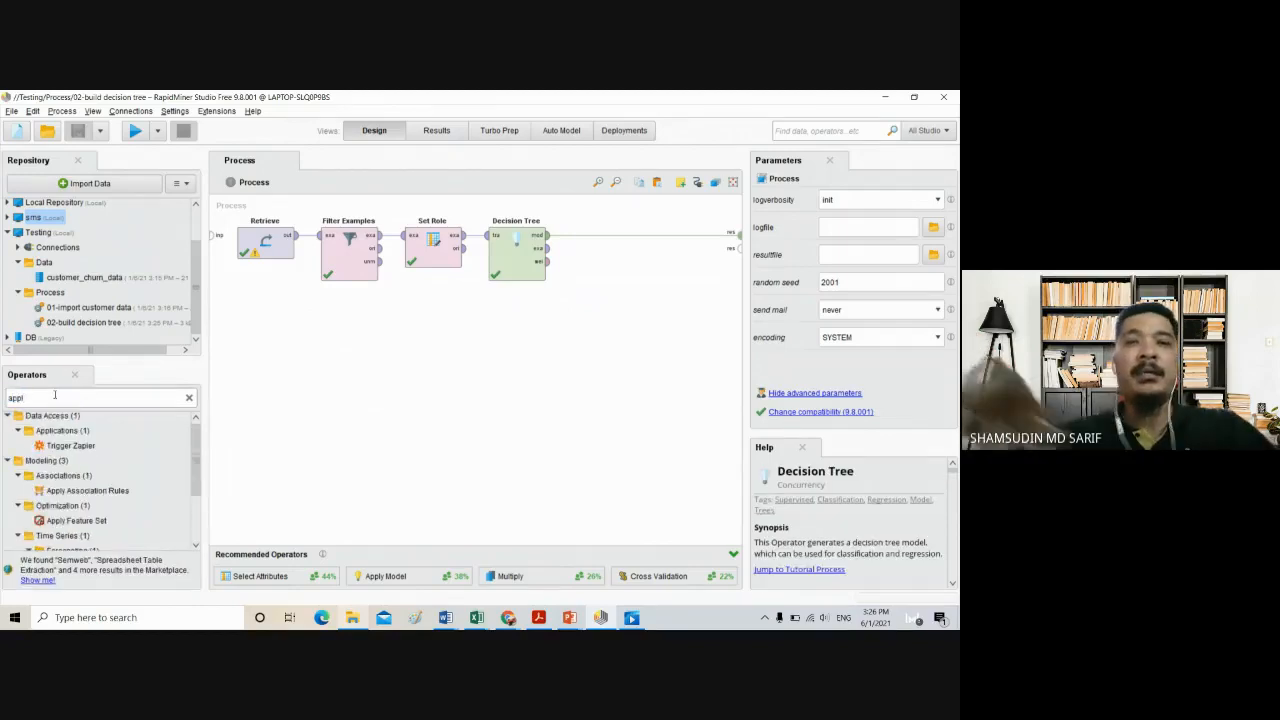
text(y model)
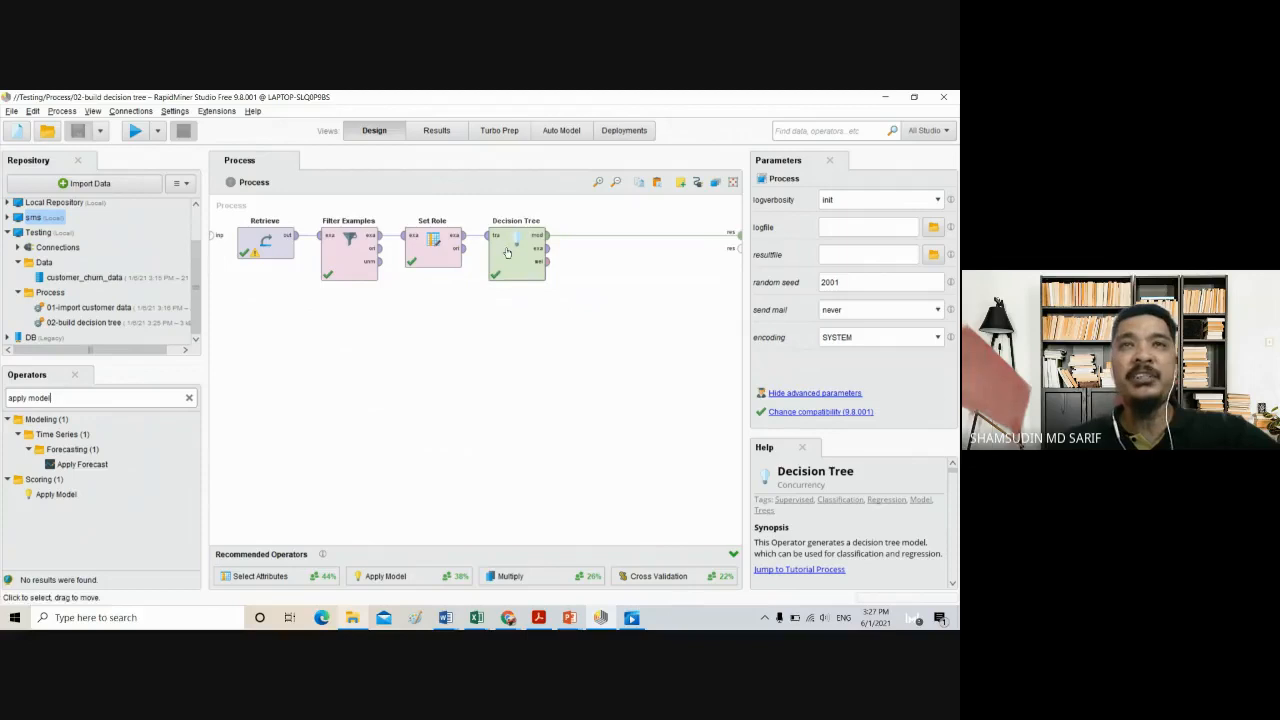
drag(55, 496, 161, 491)
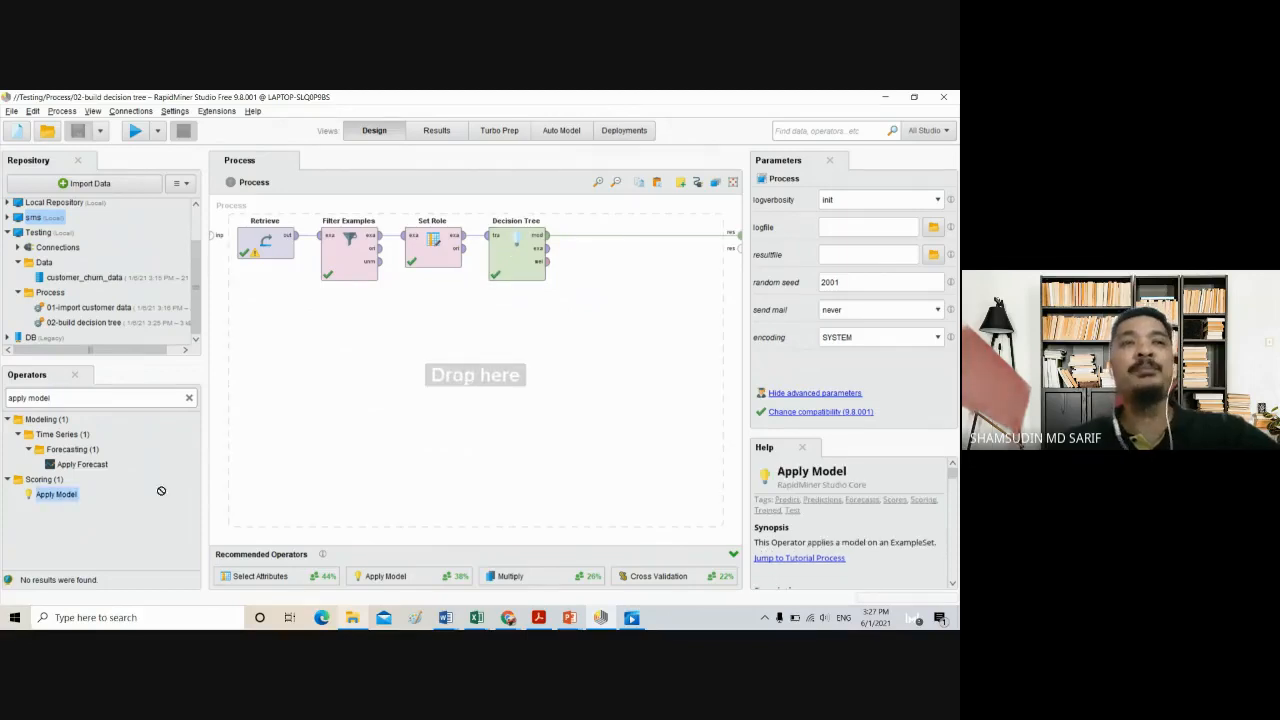
drag(619, 273, 604, 242)
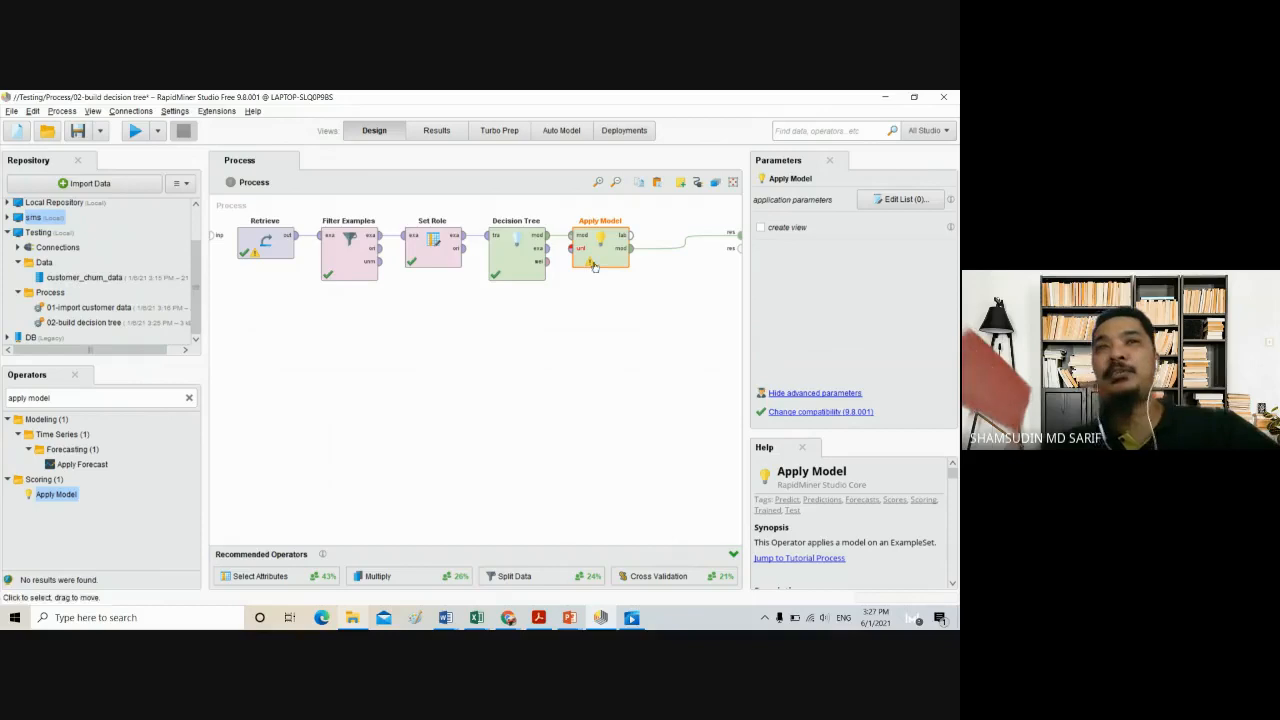
Connect Apply Model's unlabelled data input to the original output of Filter Examples using the quick fix
mouse_move(593, 266)
click(498, 354)
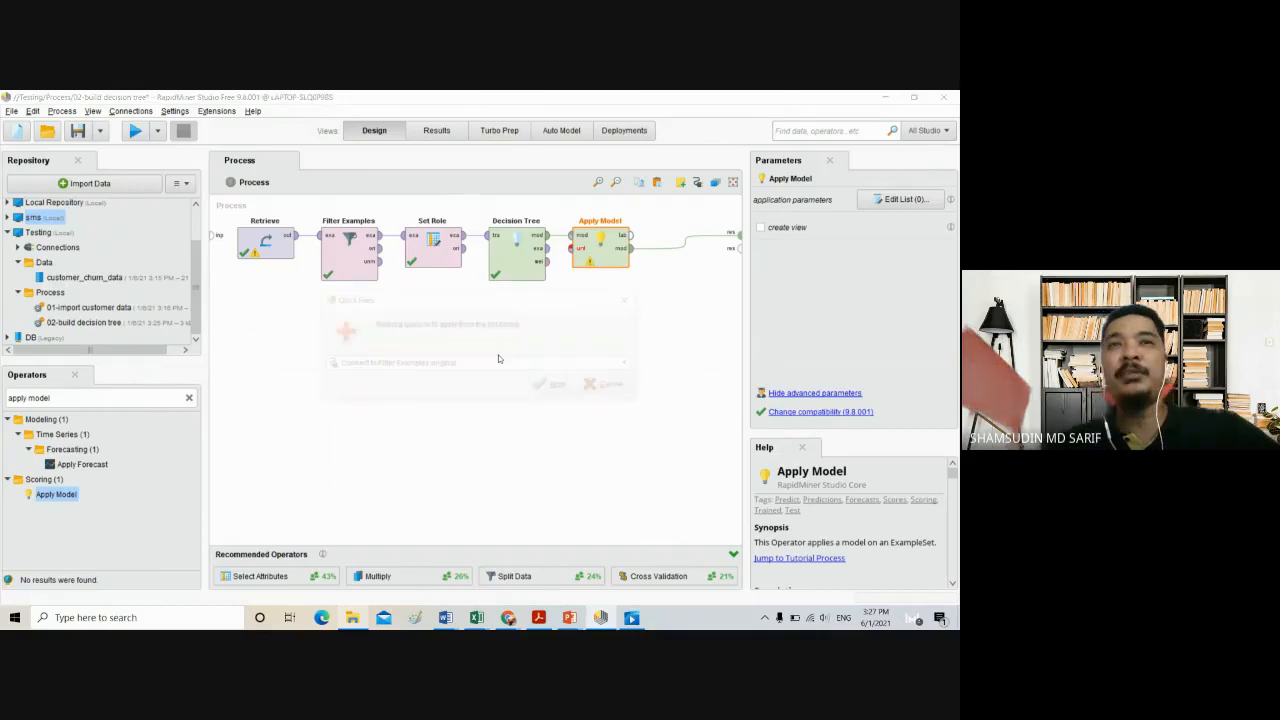
click(485, 366)
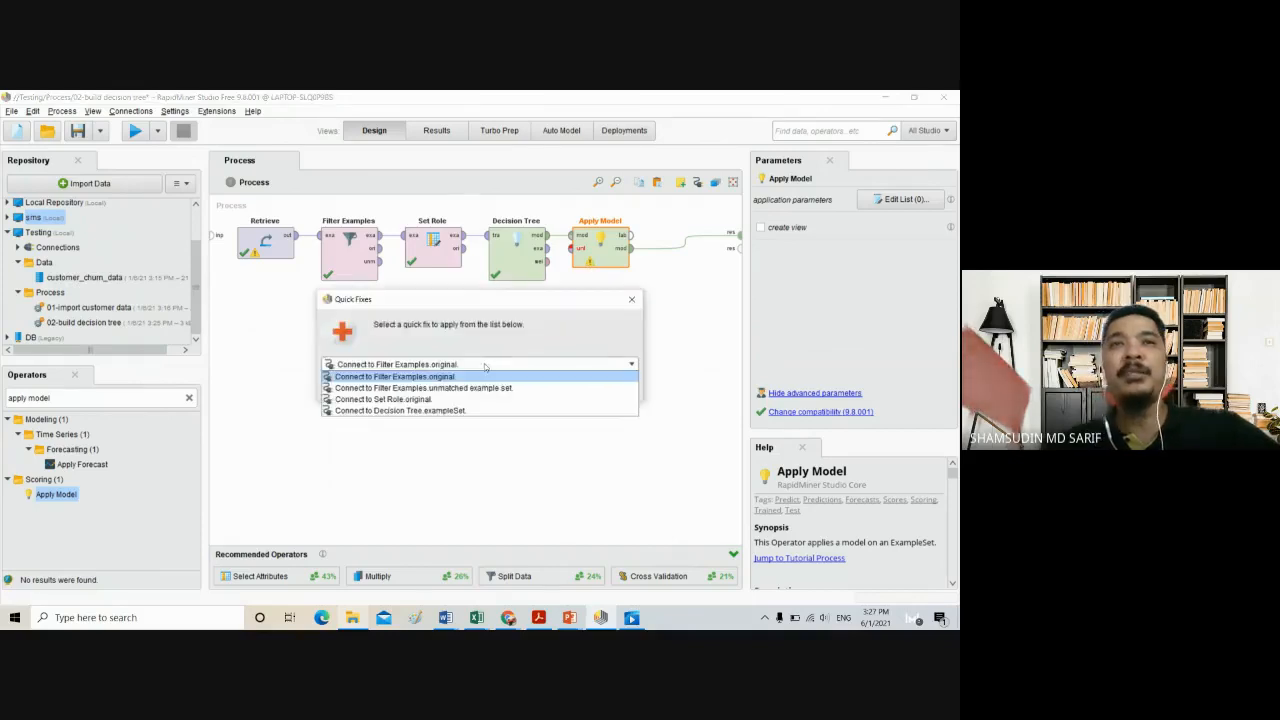
click(399, 376)
click(553, 386)
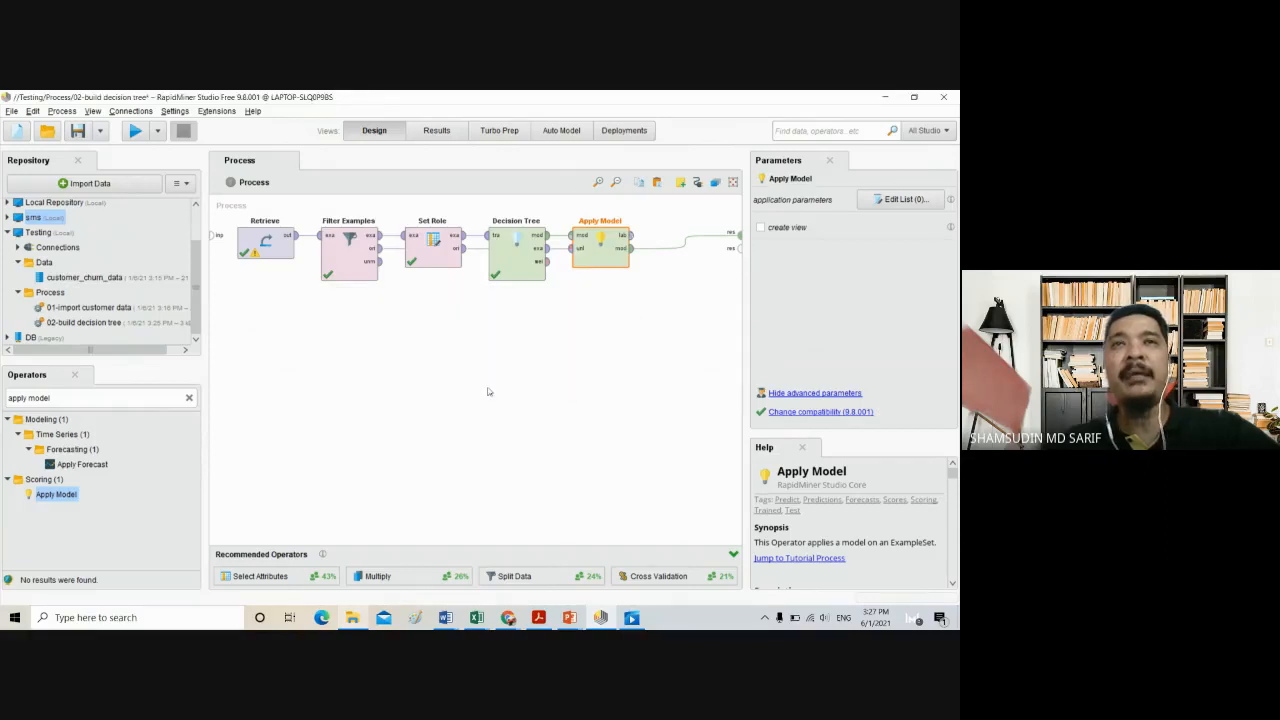
click(488, 391)
Run the process with Apply Model and look across the decision tree graph from the female to the male branch
click(136, 130)
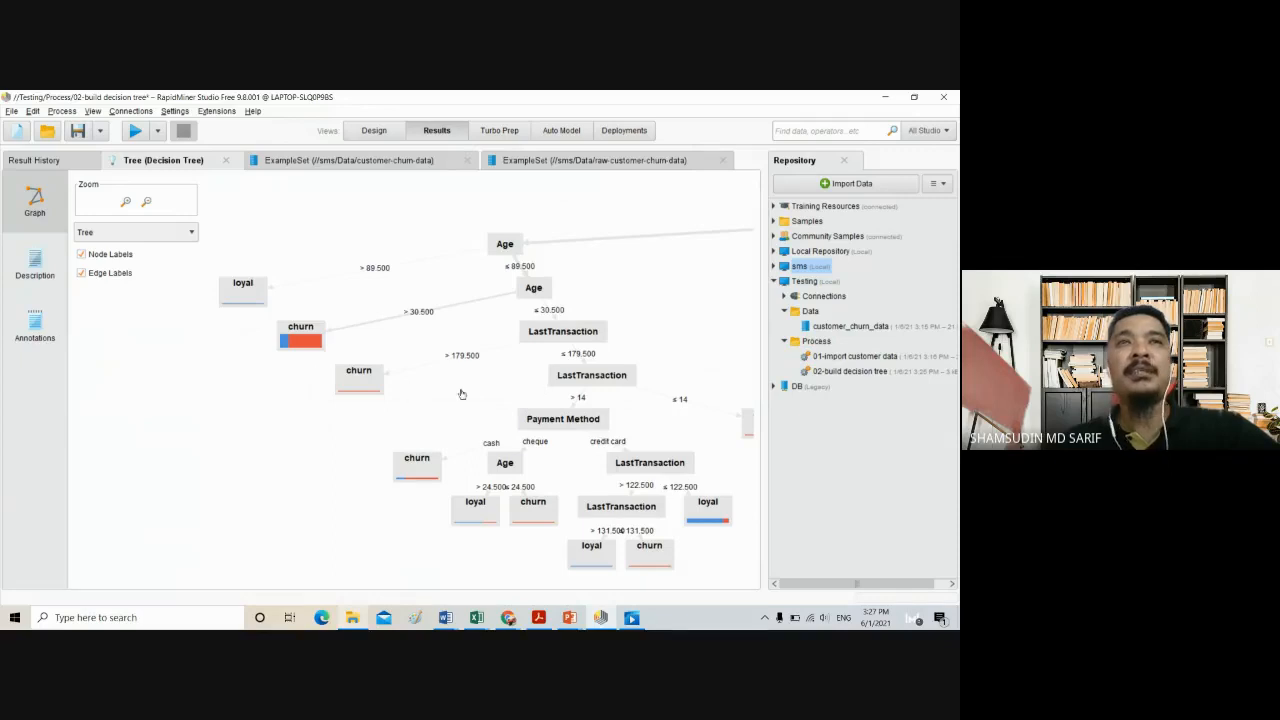
drag(660, 328, 431, 351)
drag(629, 343, 386, 357)
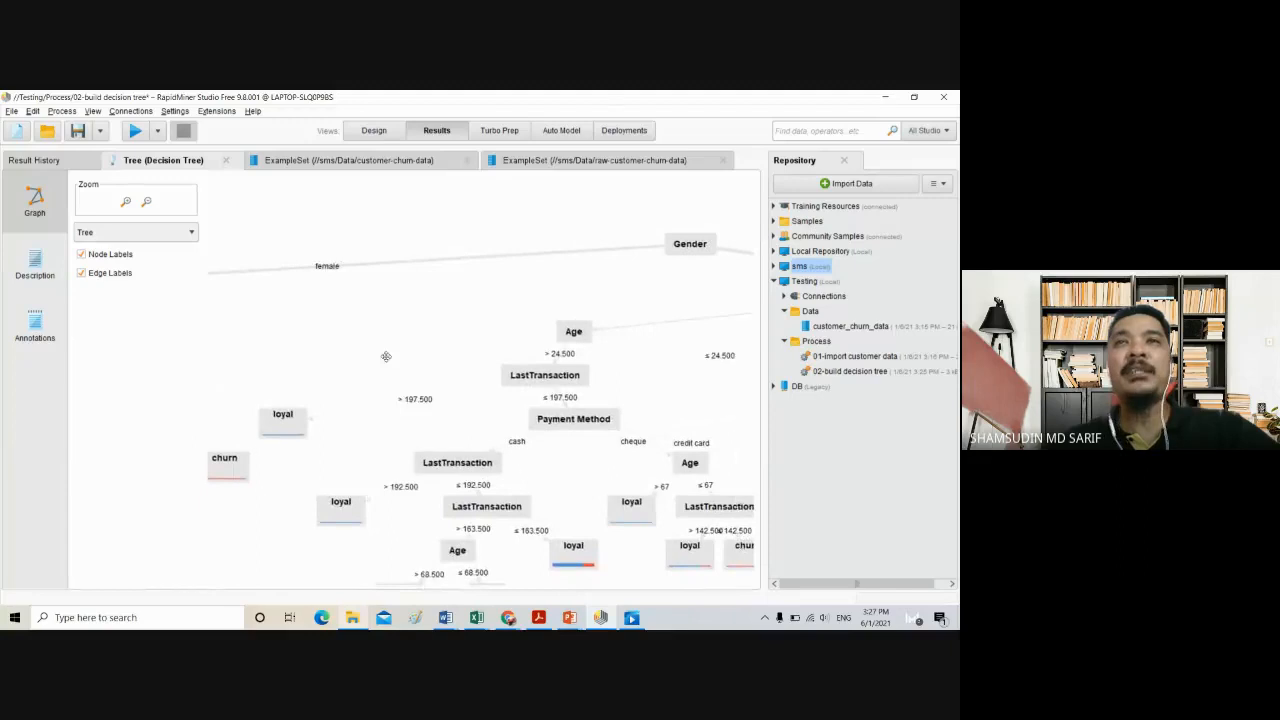
drag(634, 340, 381, 323)
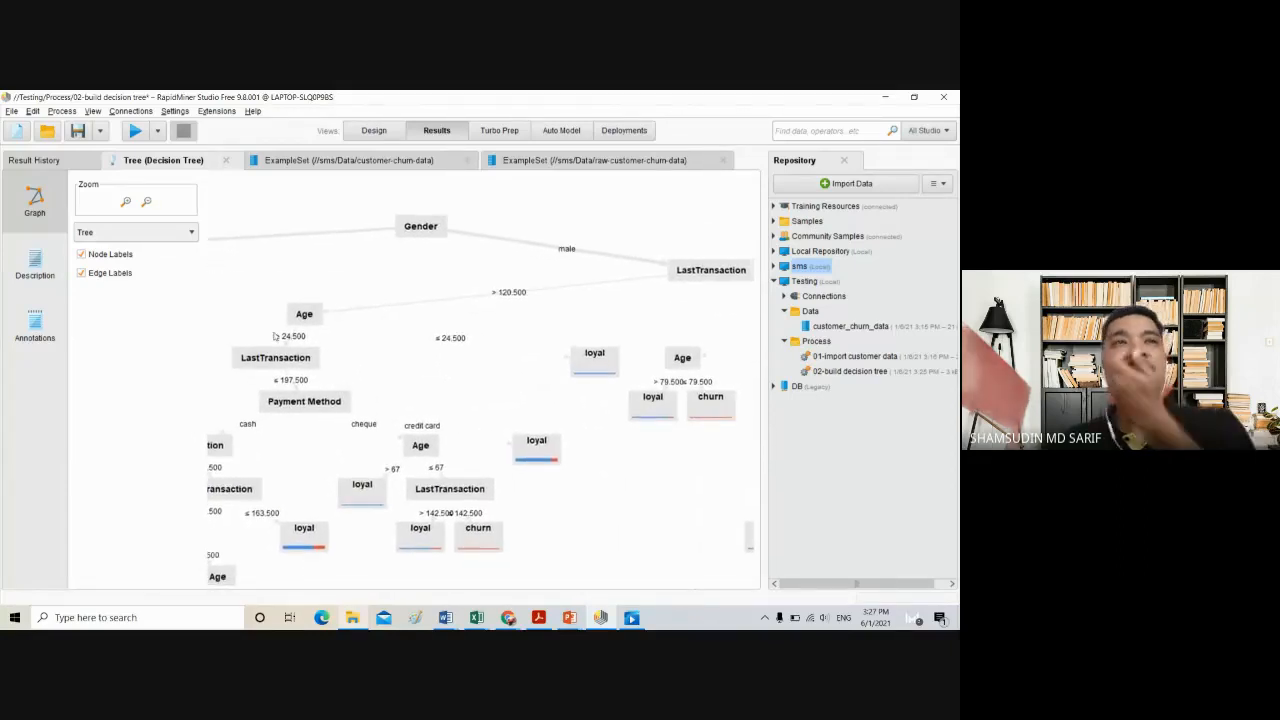
Check the tree's description and annotations, and view the customer-churn-data and raw-customer-churn-data example sets
click(35, 265)
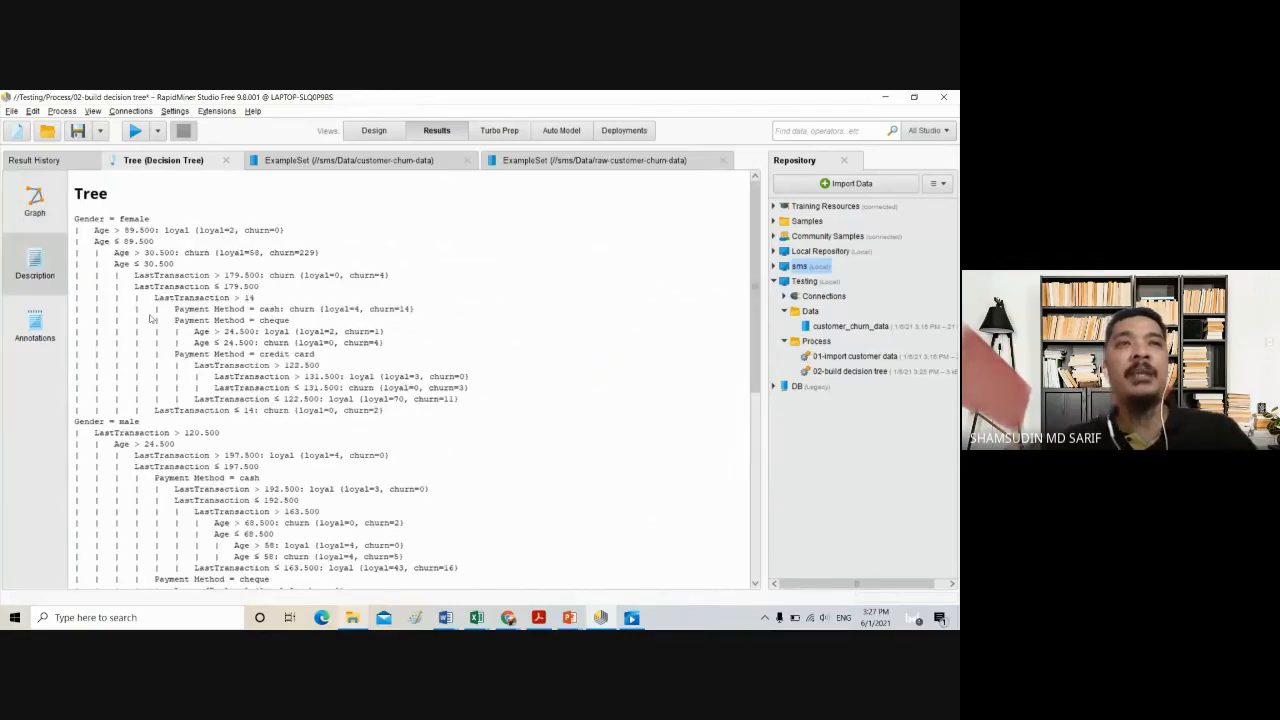
click(28, 330)
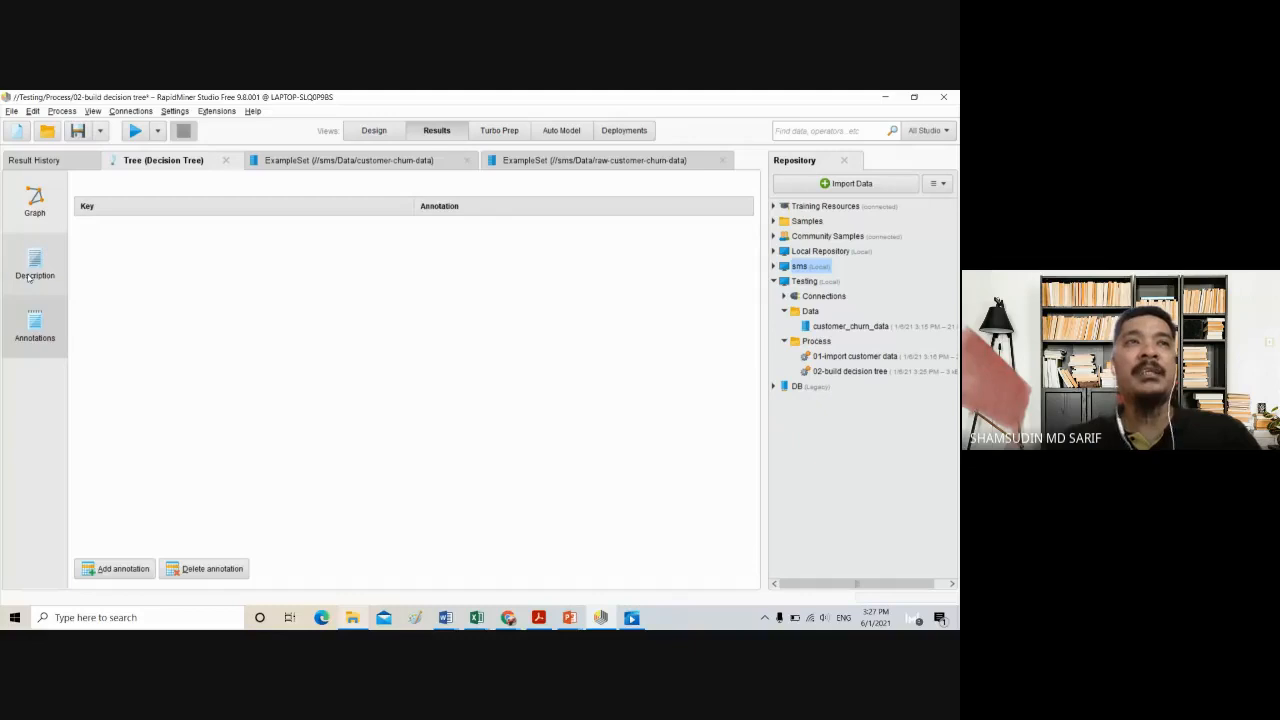
click(35, 200)
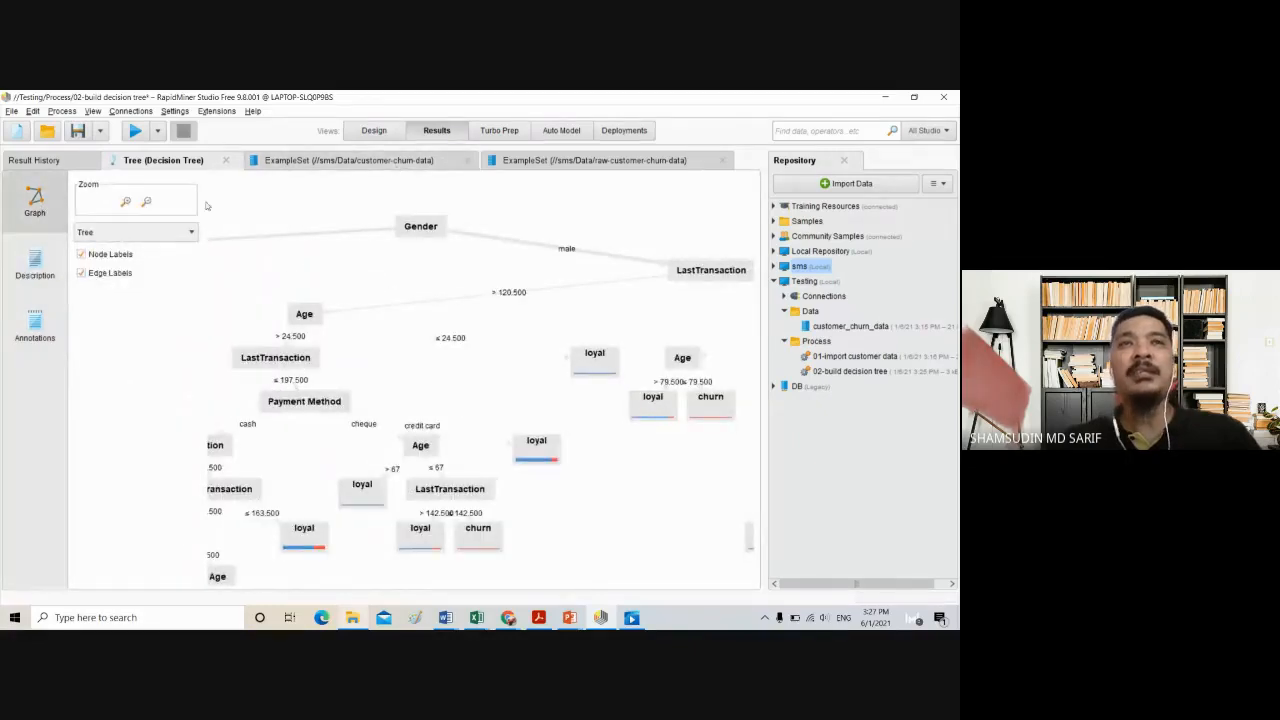
click(345, 160)
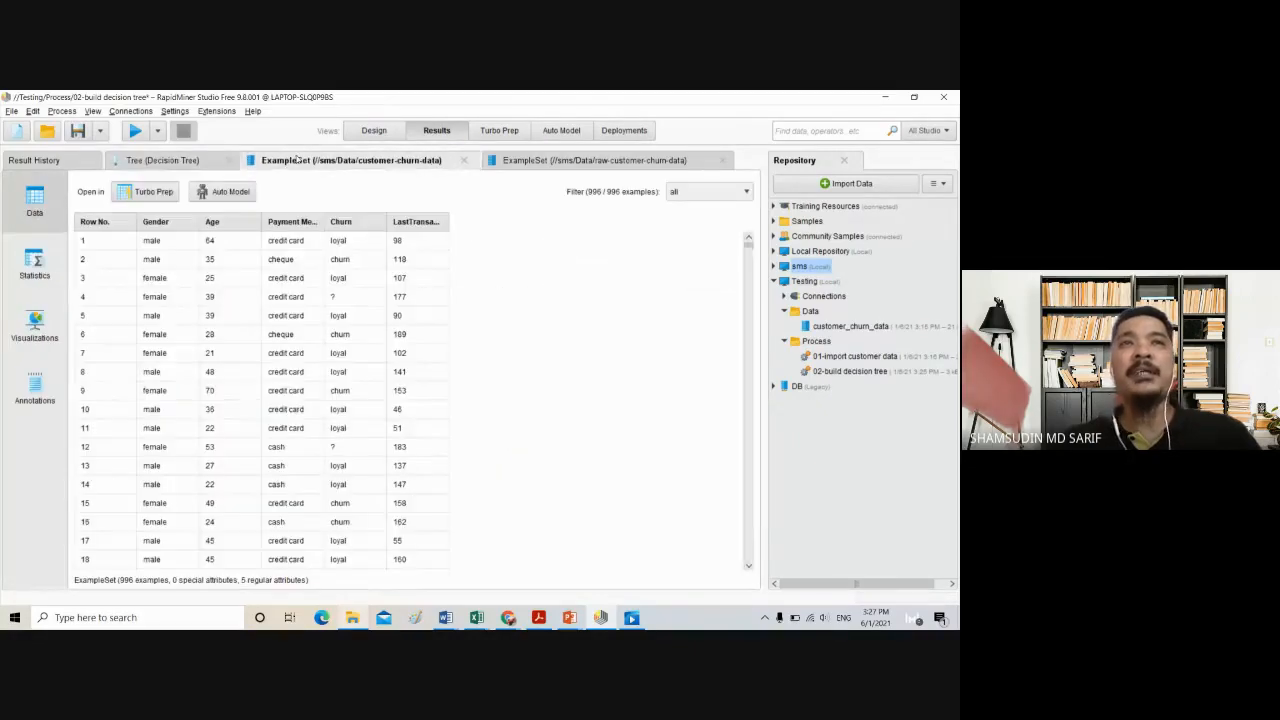
click(560, 160)
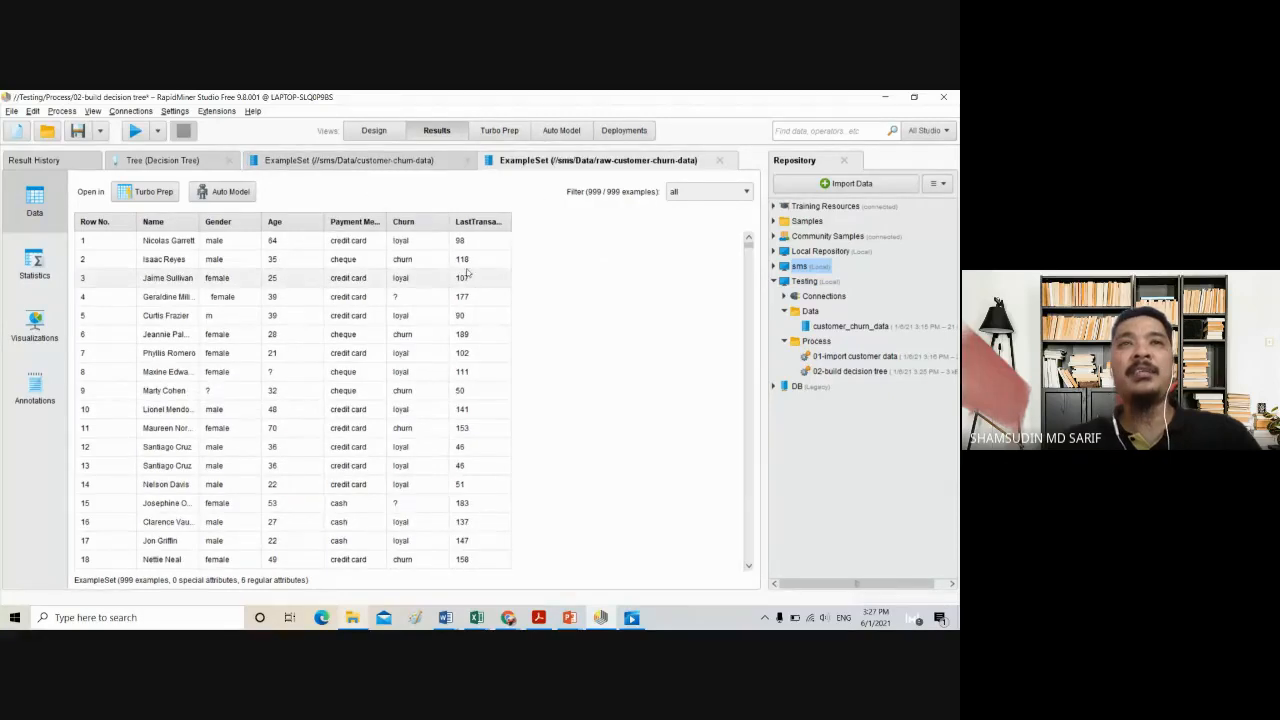
Close the customer-churn-data and raw-customer-churn-data example set results, keeping the decision tree result open
click(337, 160)
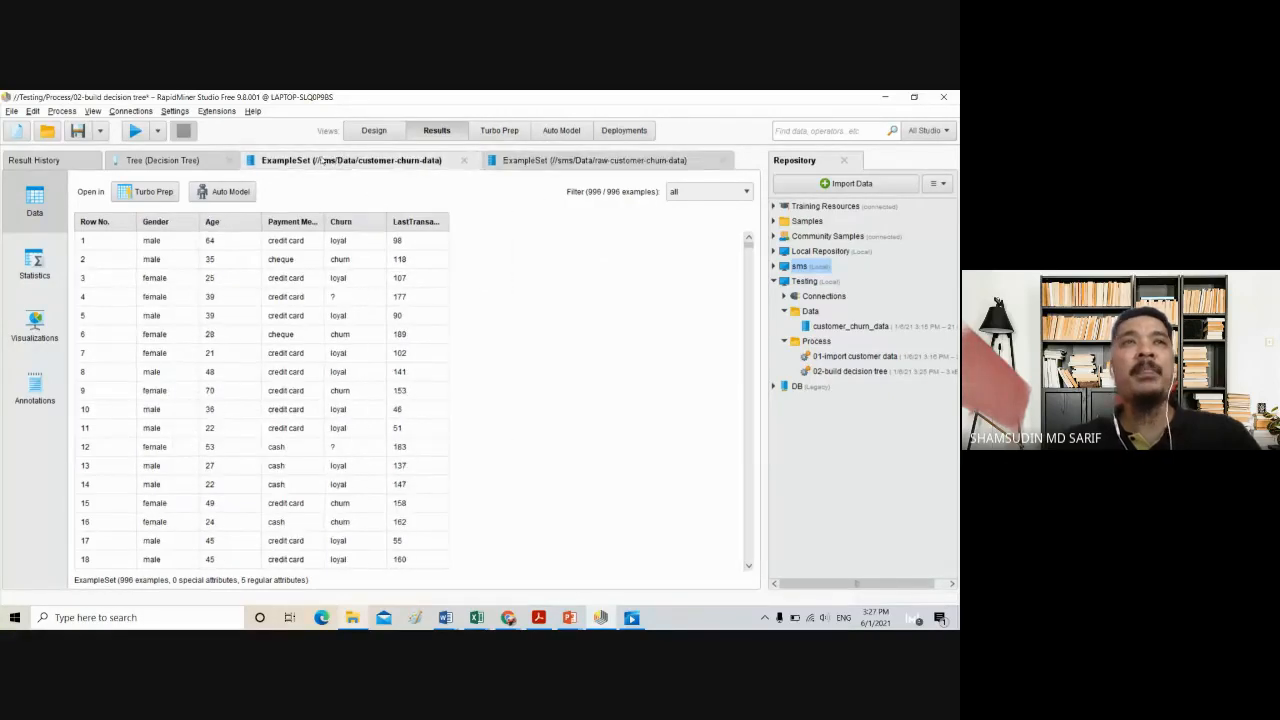
click(168, 162)
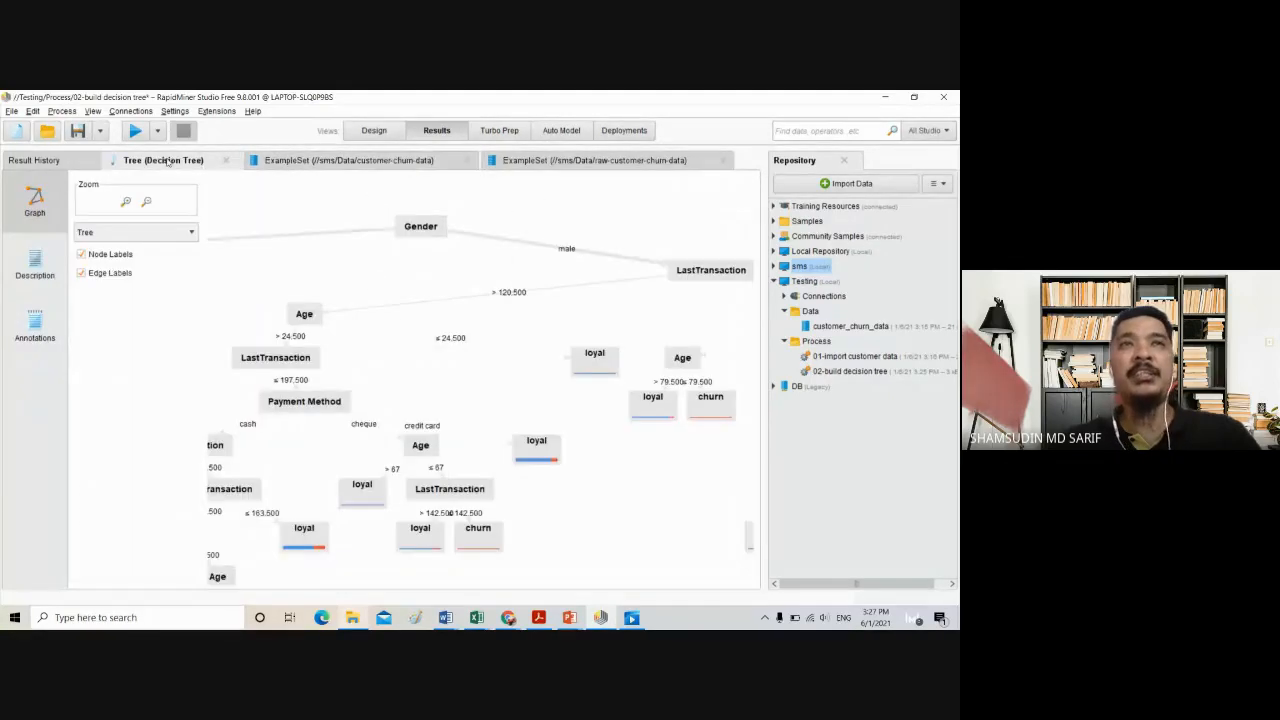
click(467, 161)
click(482, 160)
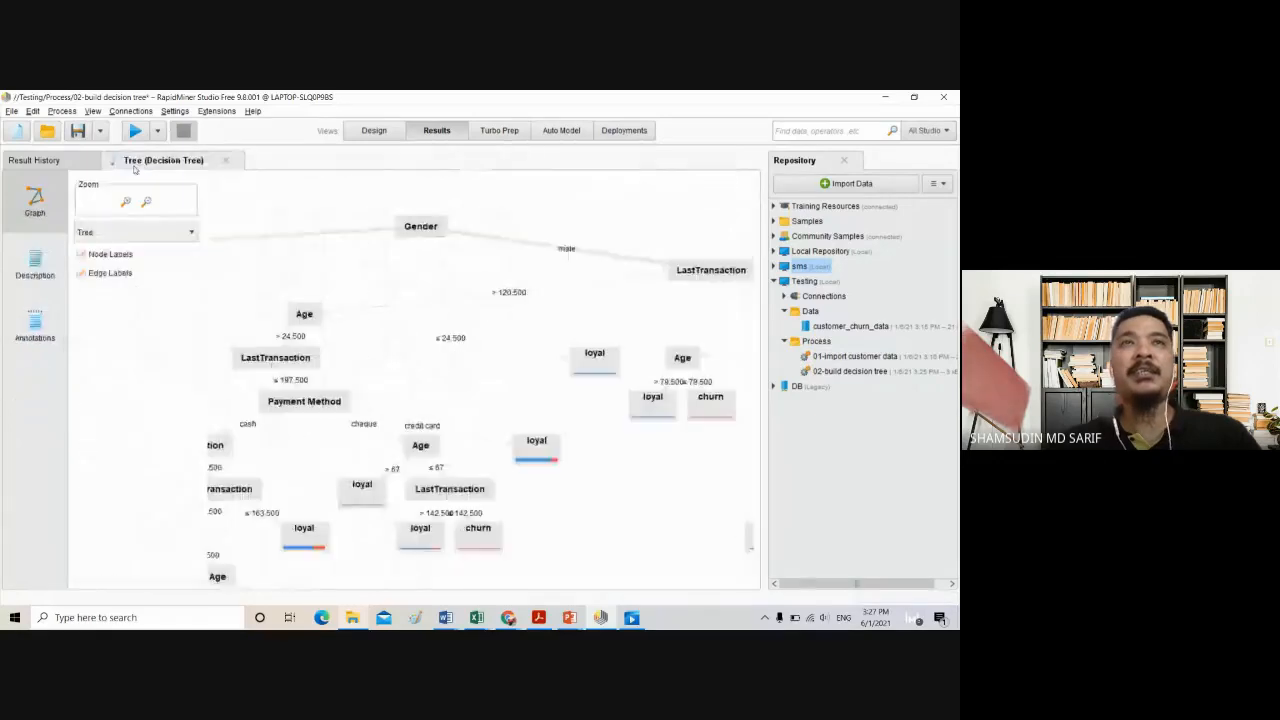
Return to the process design and check the filter condition defined in the Filter Examples operator
click(374, 130)
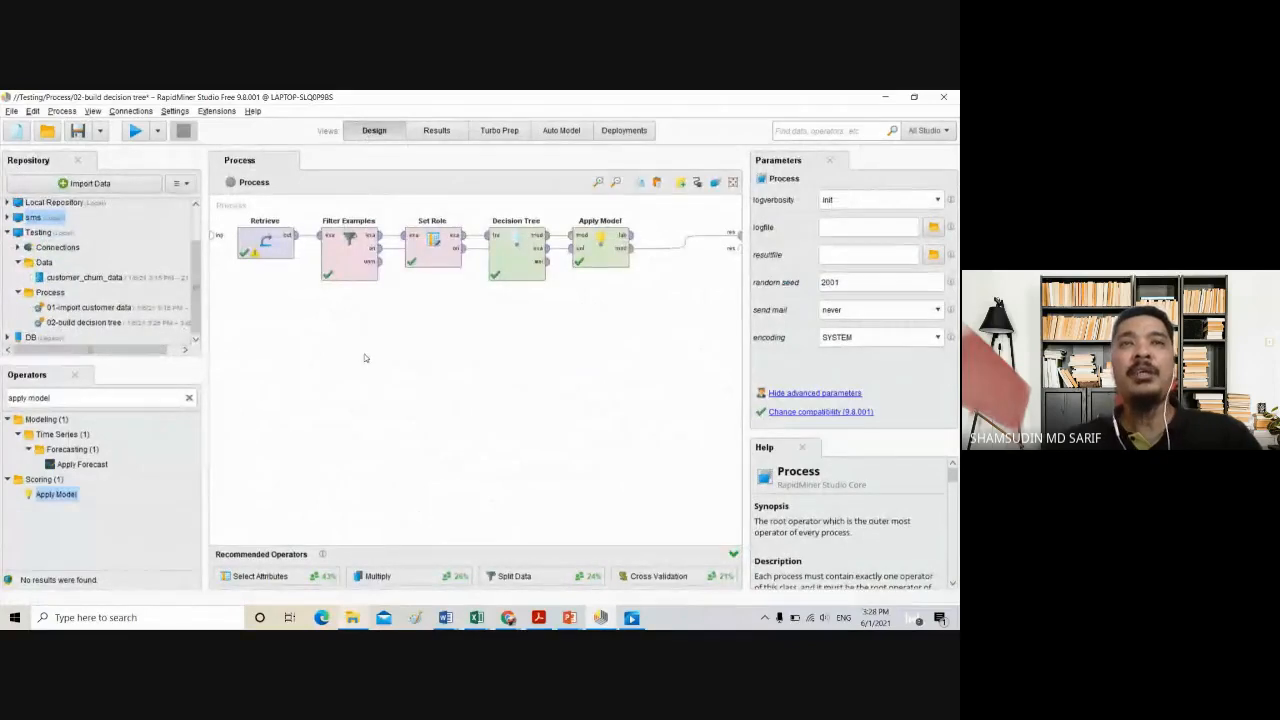
click(352, 262)
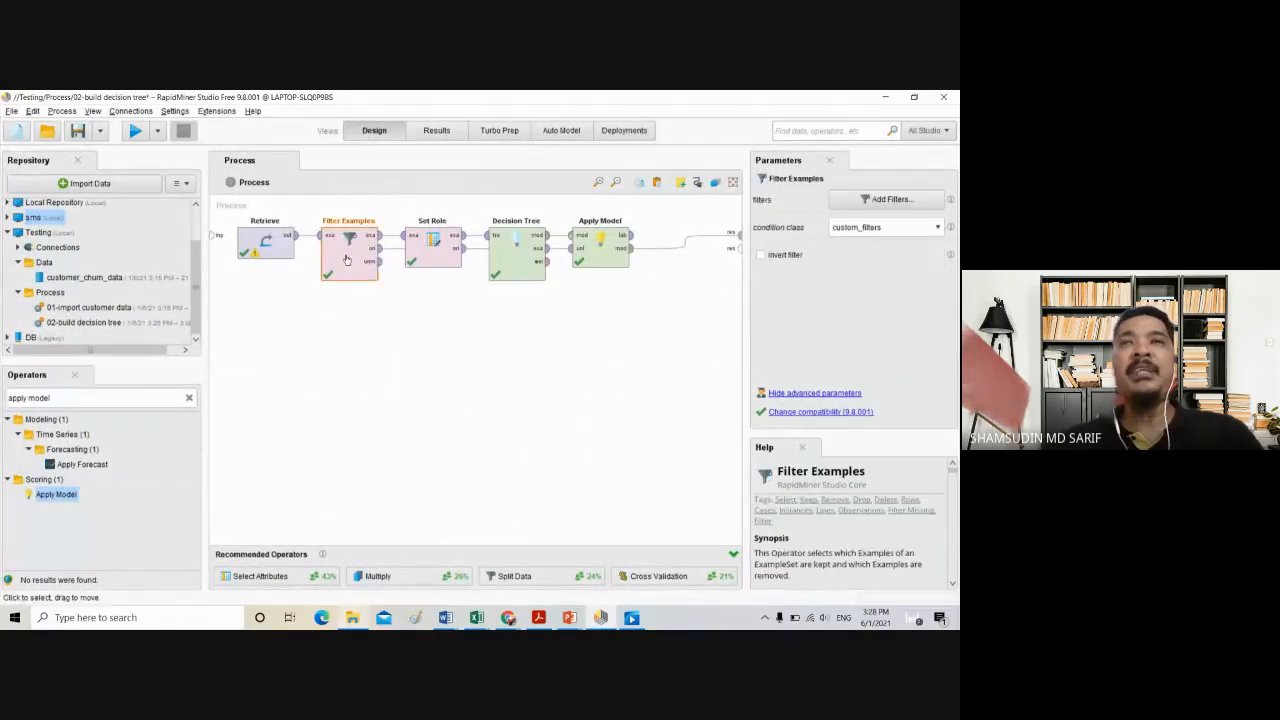
click(877, 203)
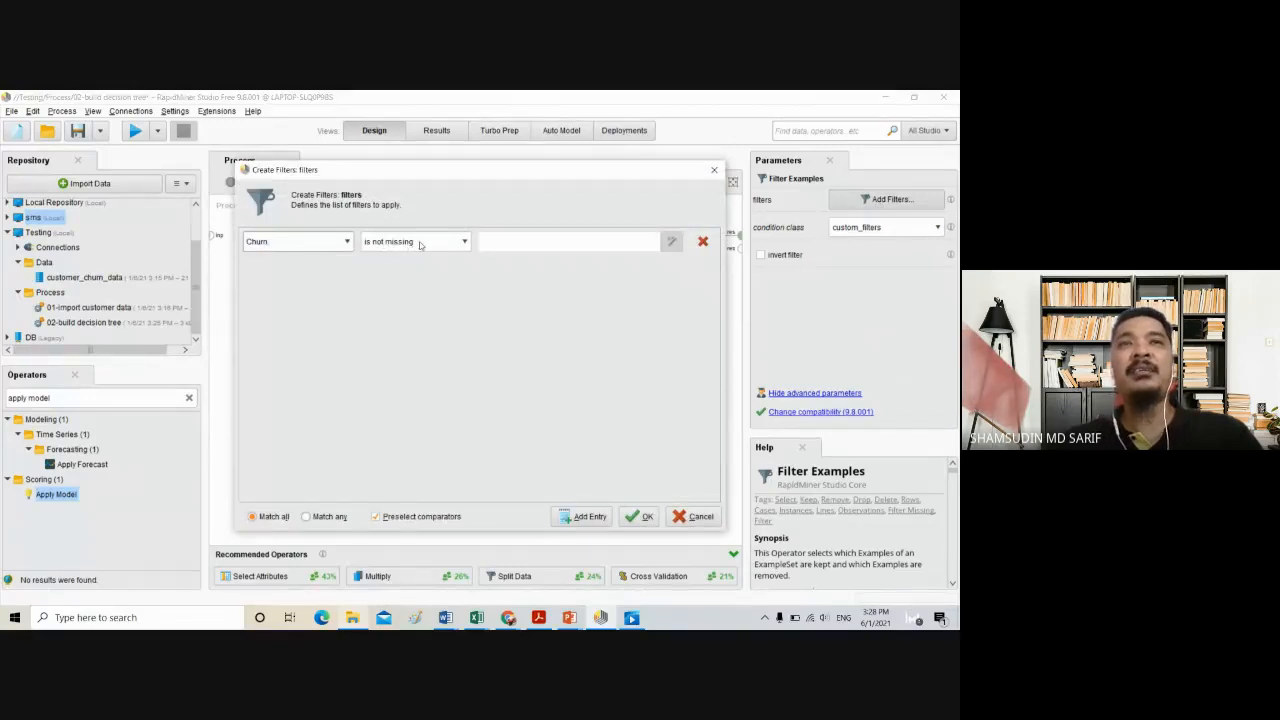
click(714, 170)
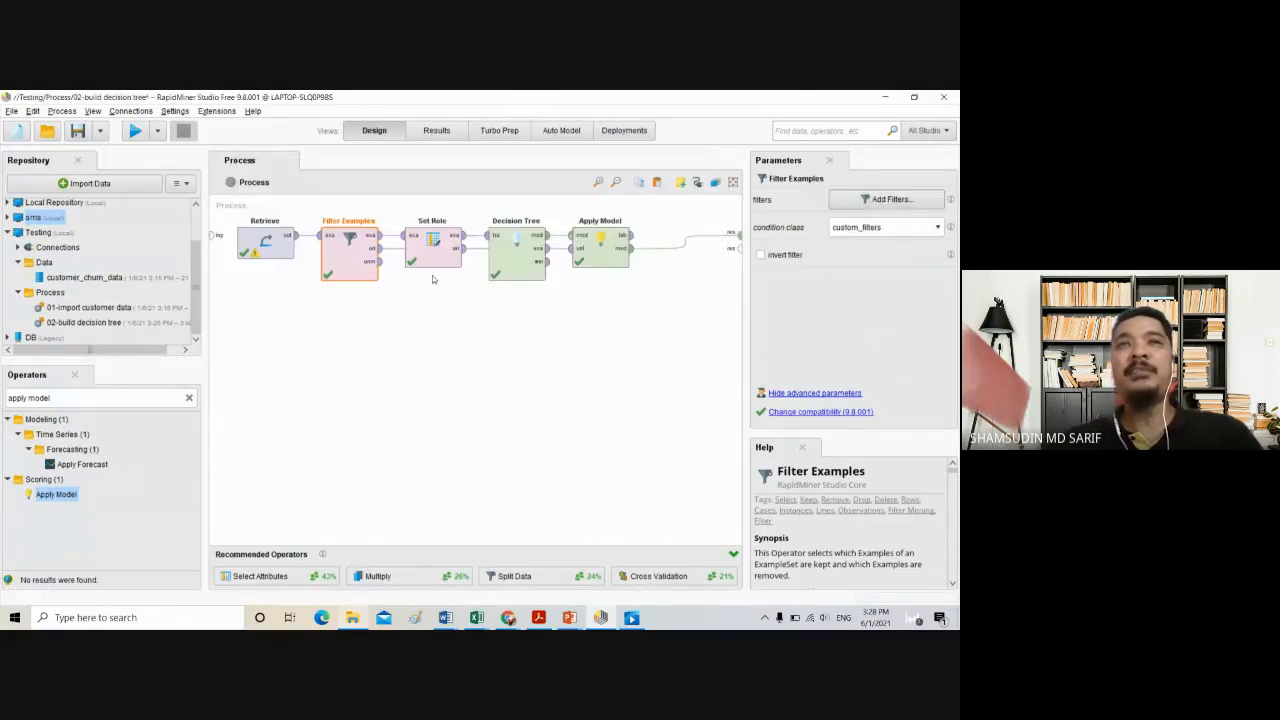
Search the operators for "filter" and add a second Filter Examples operator below the first one
triple_click(55, 397)
text(f)
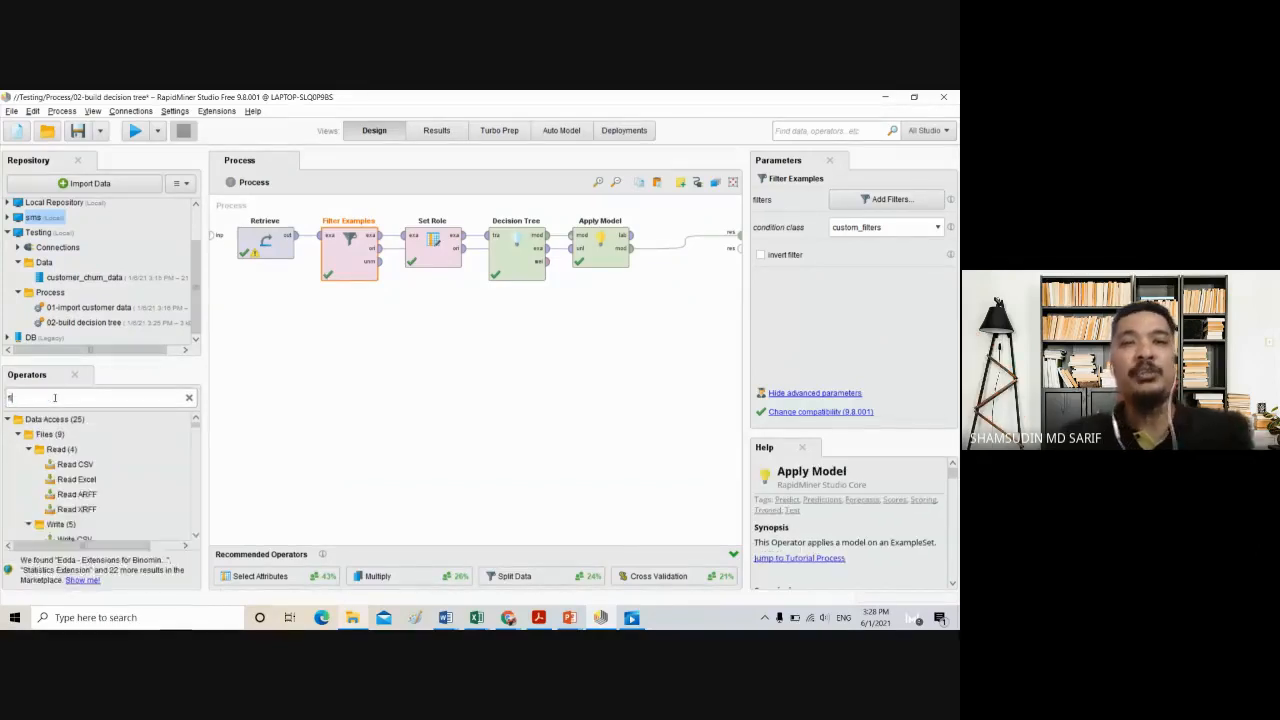
text(ilter)
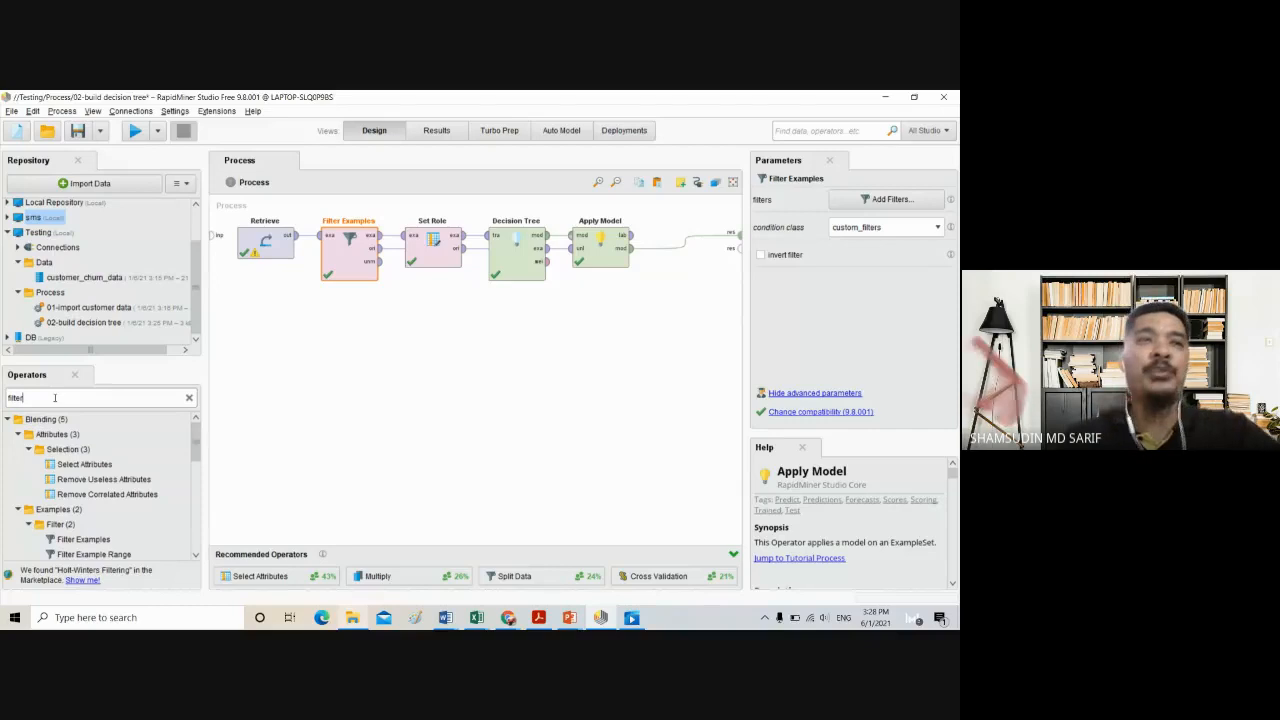
drag(78, 539, 345, 330)
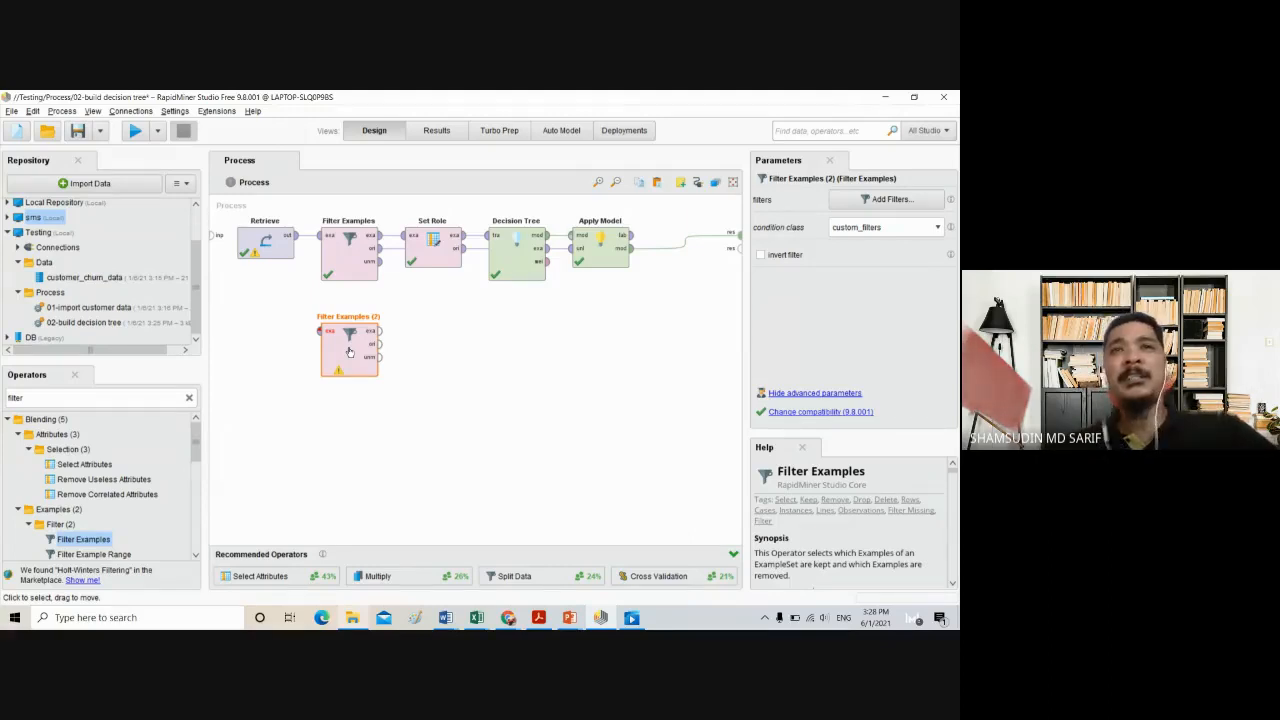
Connect Retrieve's output to the second Filter Examples and insert a Multiply operator to keep the first branch connected
click(297, 236)
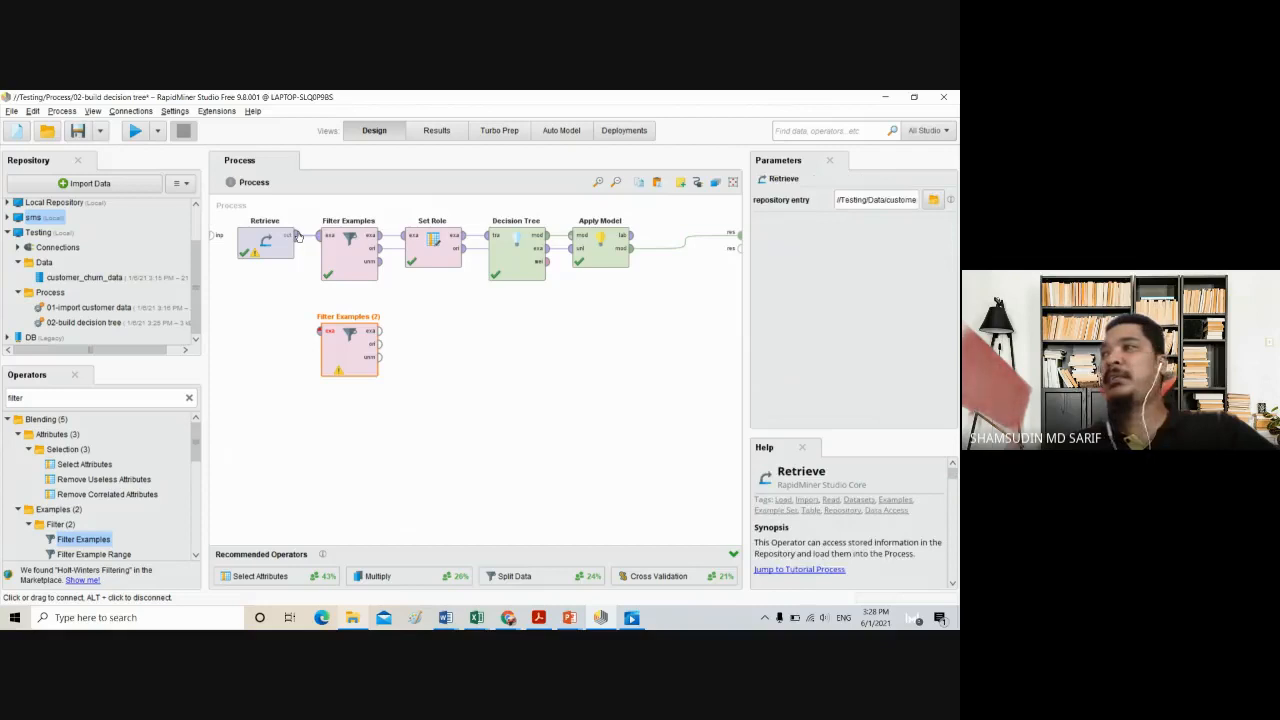
click(320, 332)
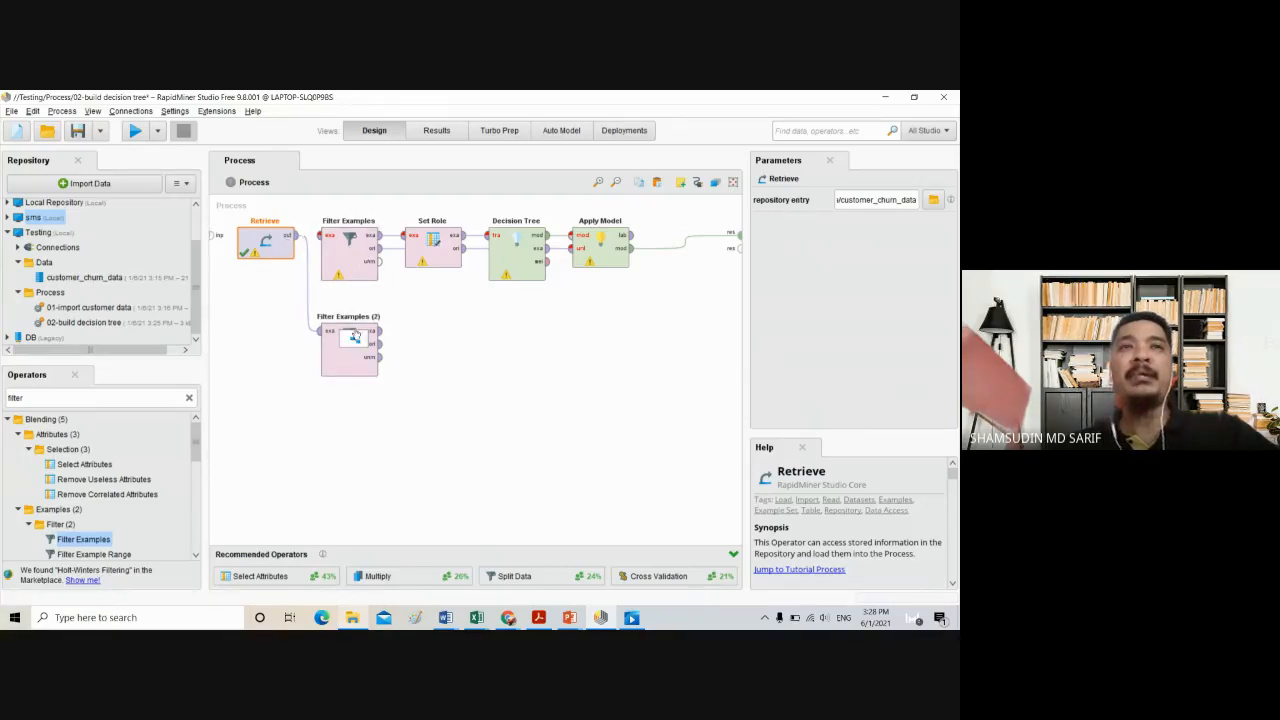
click(355, 339)
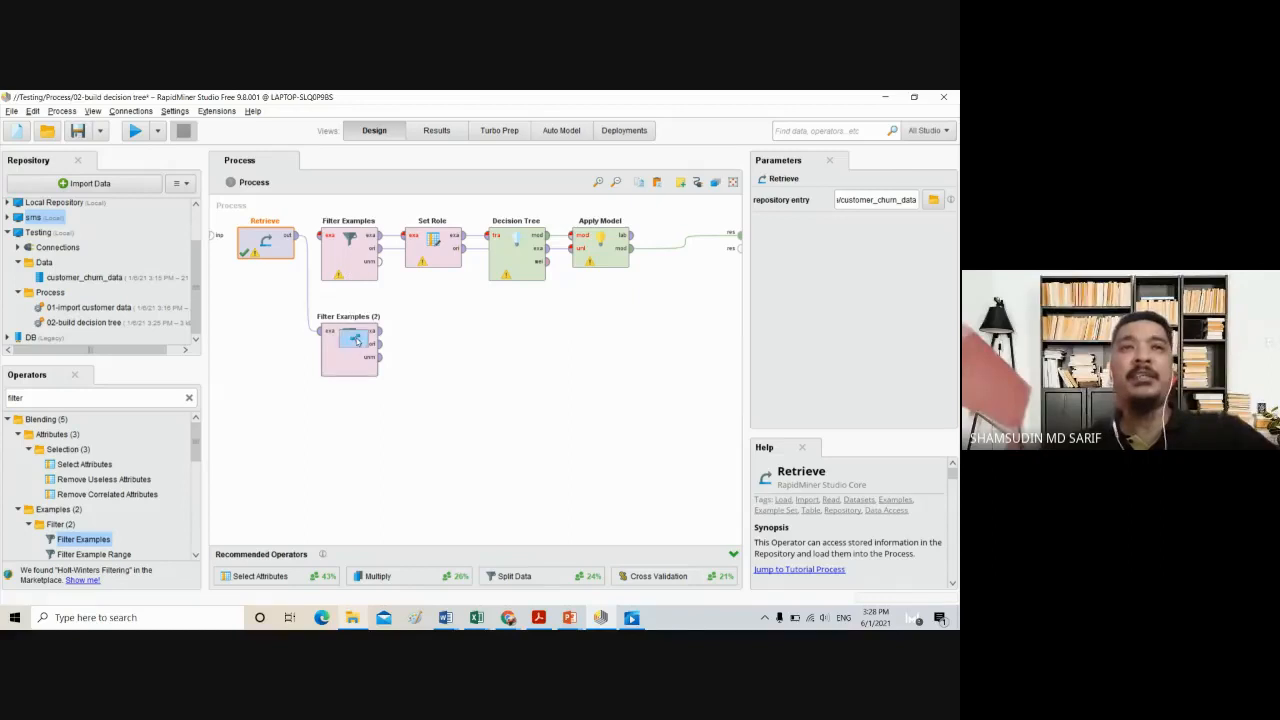
Arrange Multiply, Filter Examples, Set Role and Decision Tree in an evenly spaced row, with the second Filter Examples below the first
drag(440, 255, 482, 255)
click(372, 245)
drag(381, 245, 411, 243)
drag(348, 342, 474, 342)
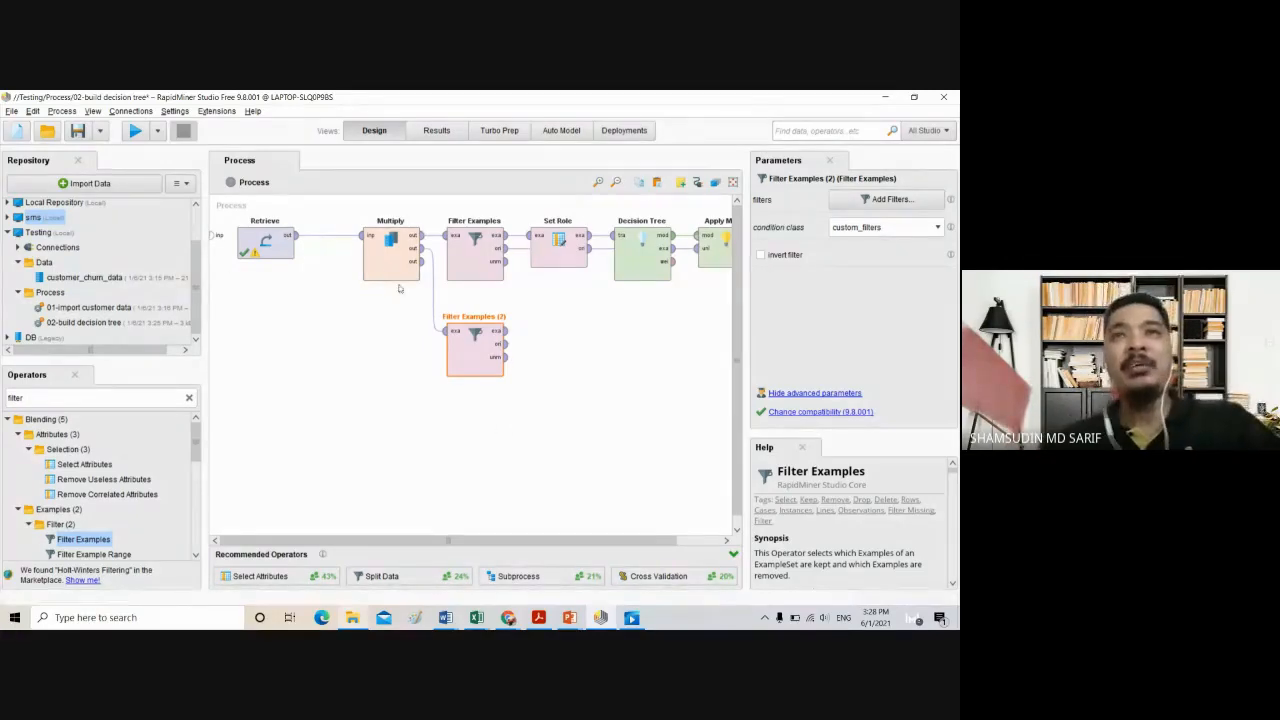
drag(395, 262, 353, 262)
drag(449, 258, 407, 258)
drag(464, 357, 421, 390)
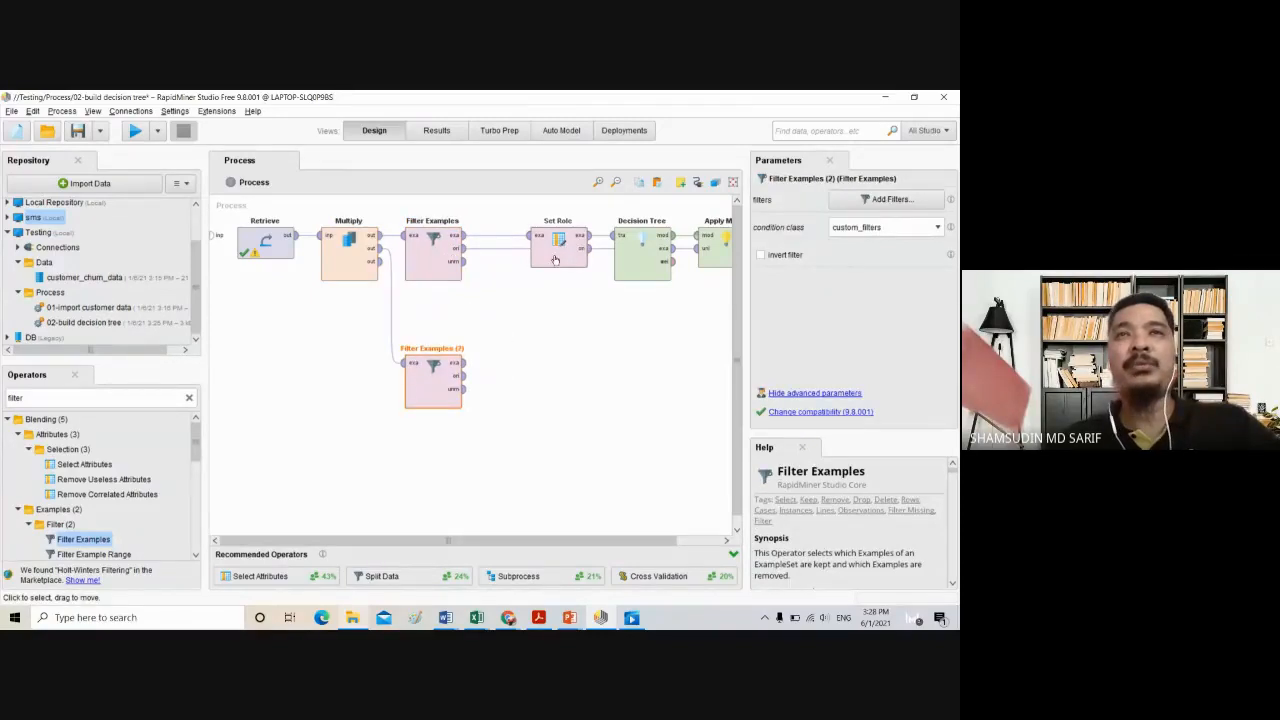
drag(558, 258, 516, 258)
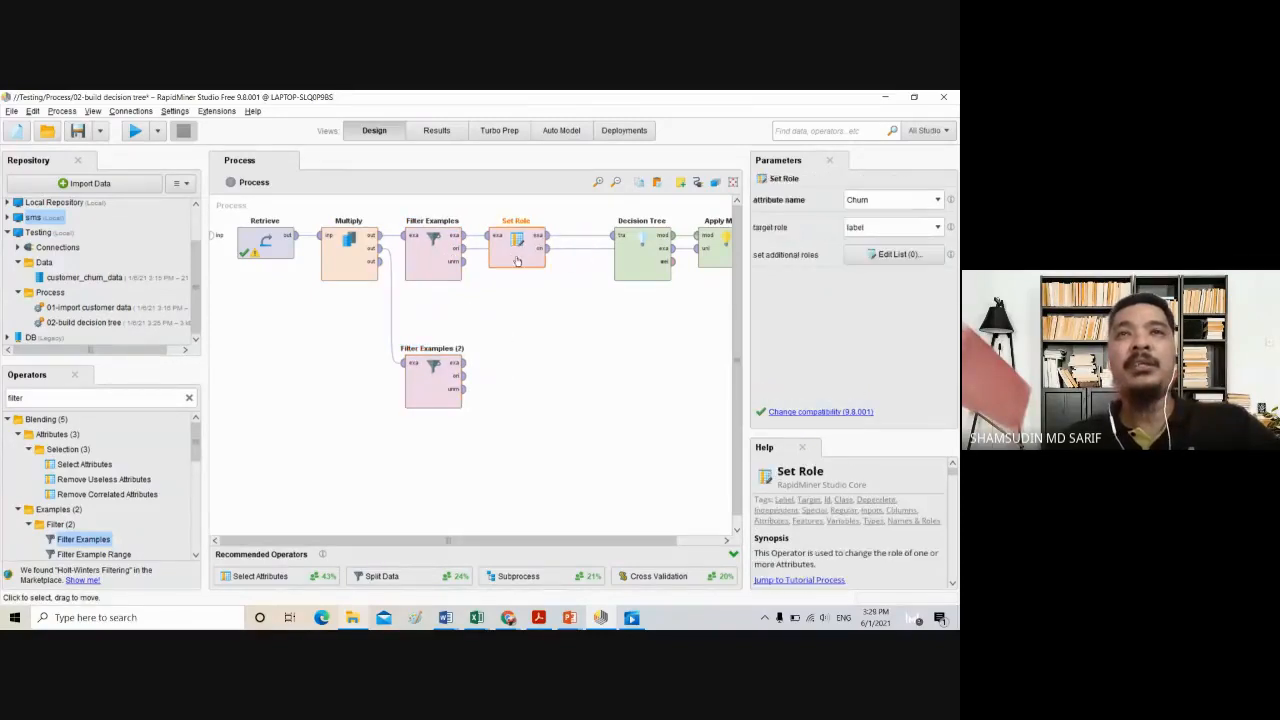
click(628, 272)
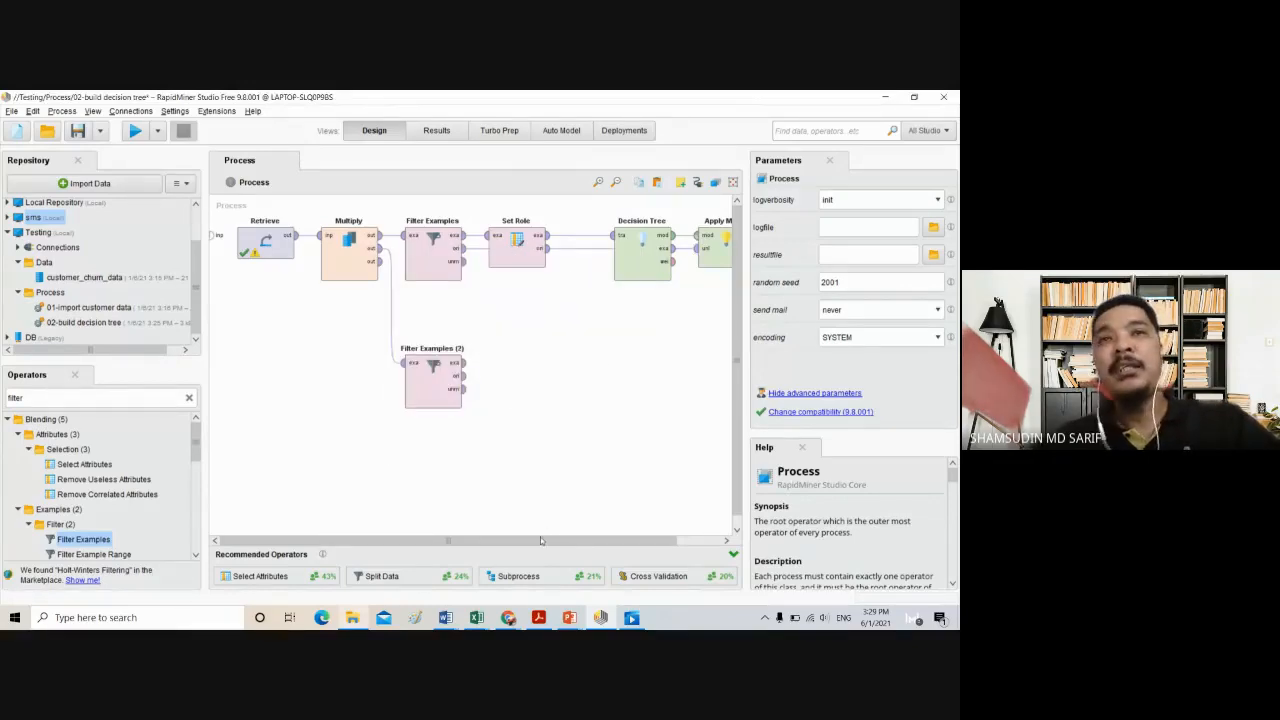
drag(540, 536, 584, 537)
click(584, 244)
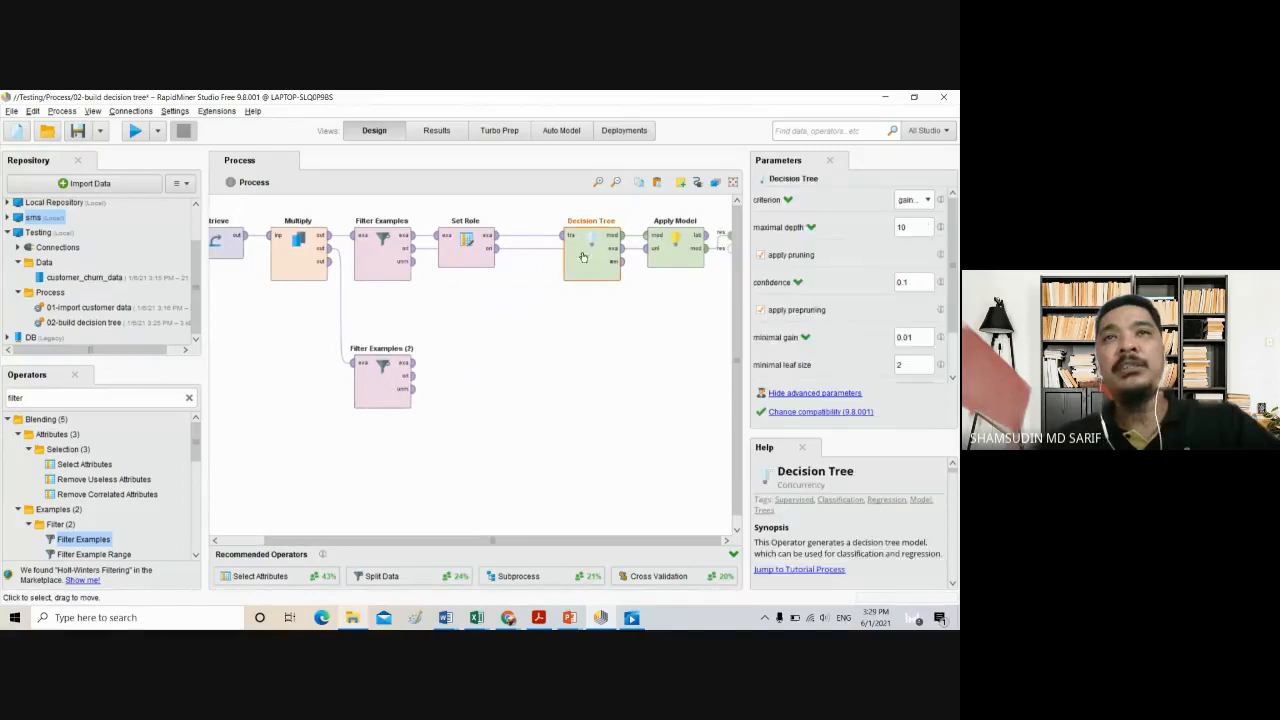
drag(584, 244, 542, 244)
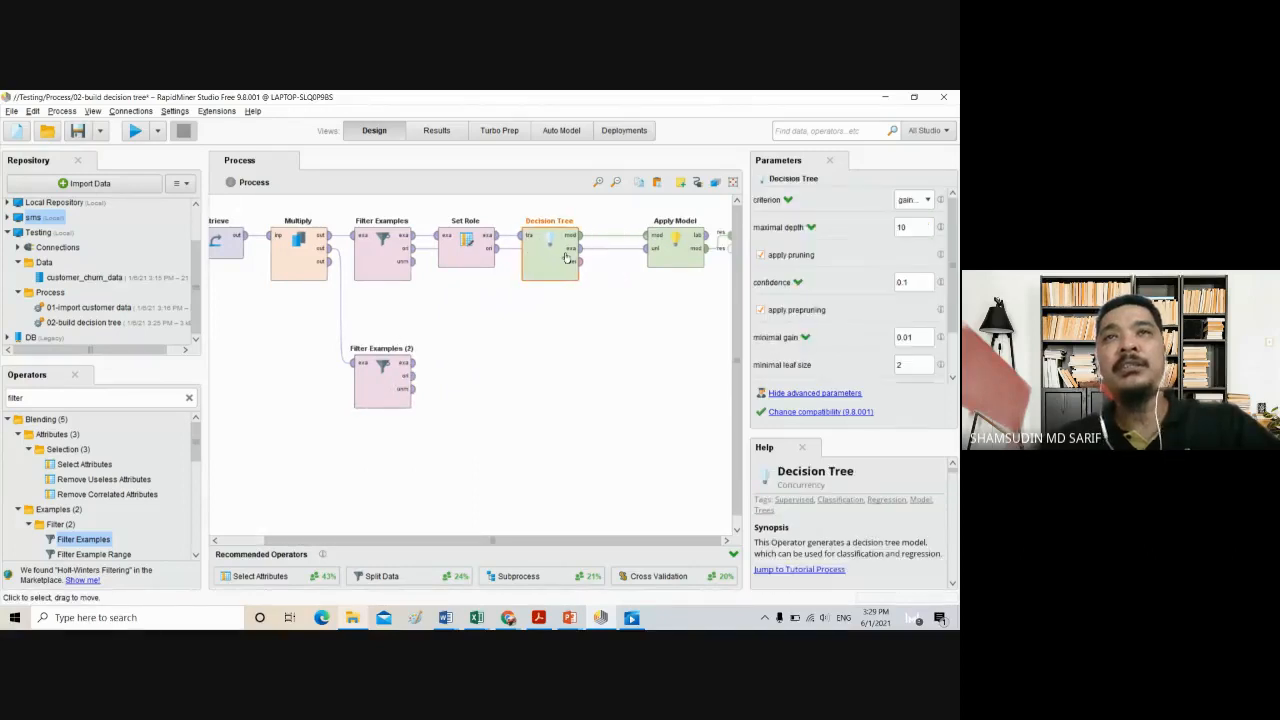
Connect the second Filter Examples' example set output to Apply Model's unlabelled input, and move Apply Model below and beyond Decision Tree
click(415, 364)
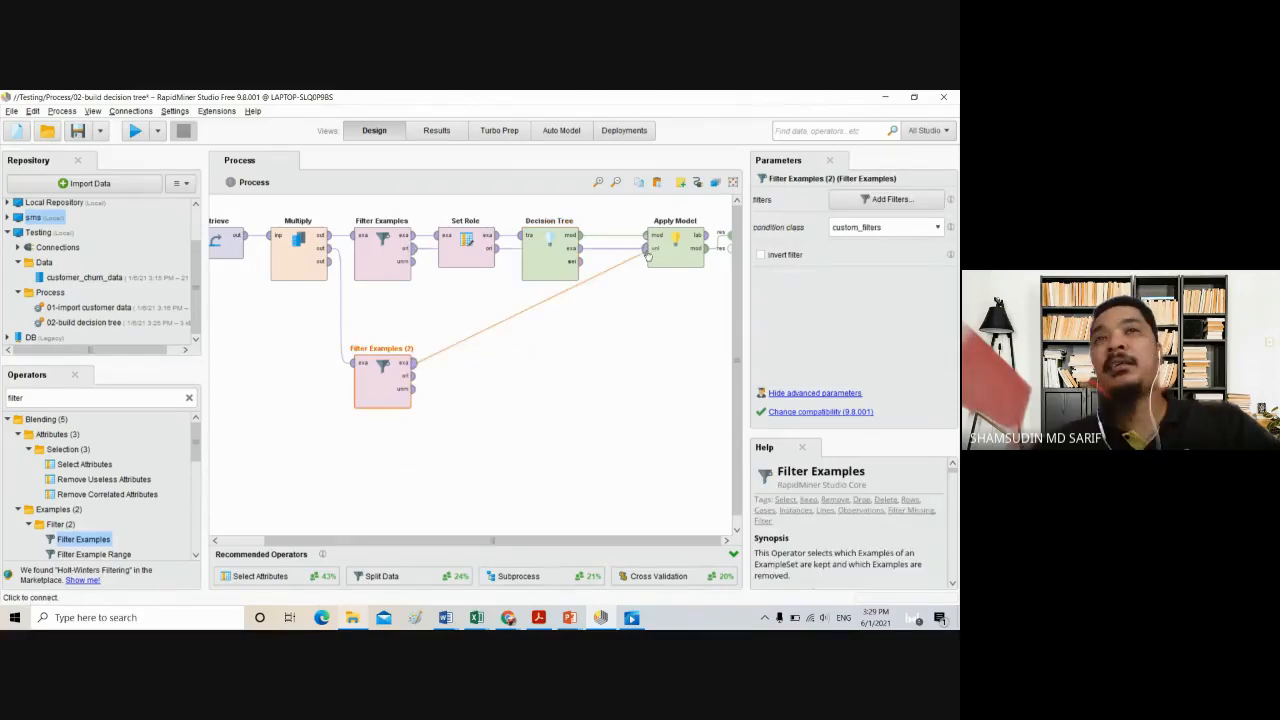
click(647, 249)
drag(677, 259, 635, 308)
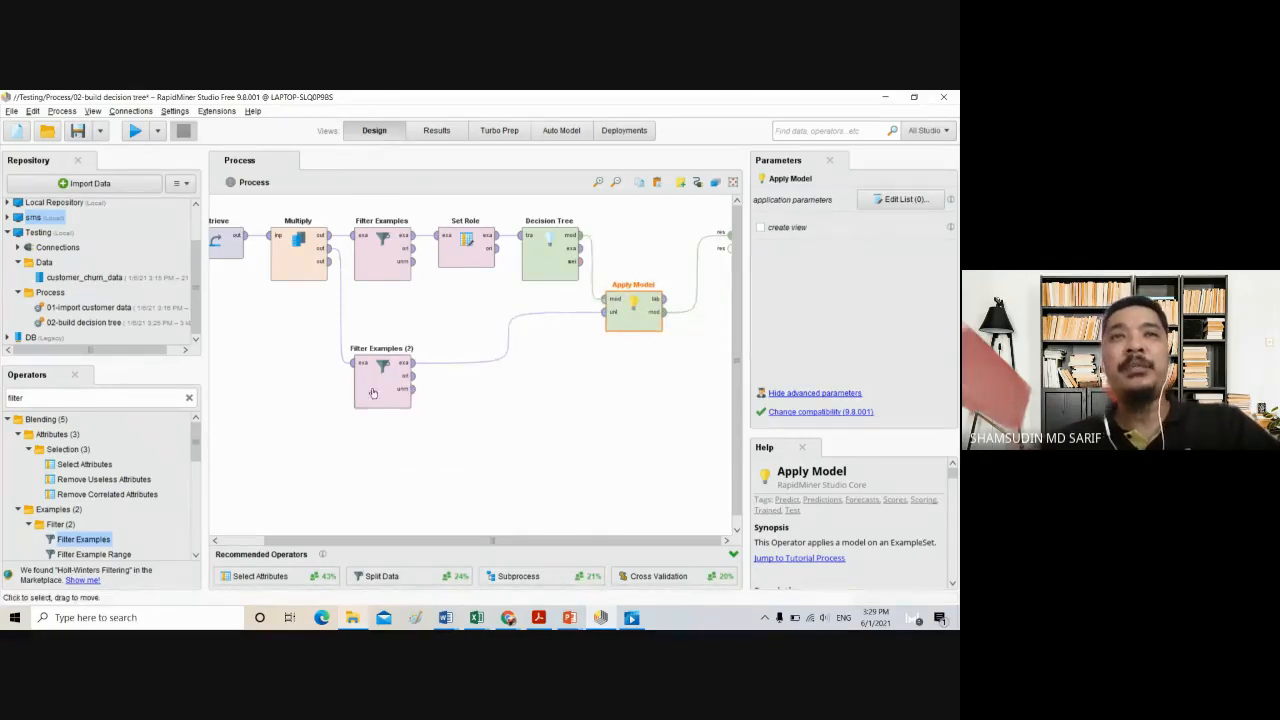
Define the second Filter Examples' filter as Churn is missing, with no other entries
click(375, 380)
click(871, 200)
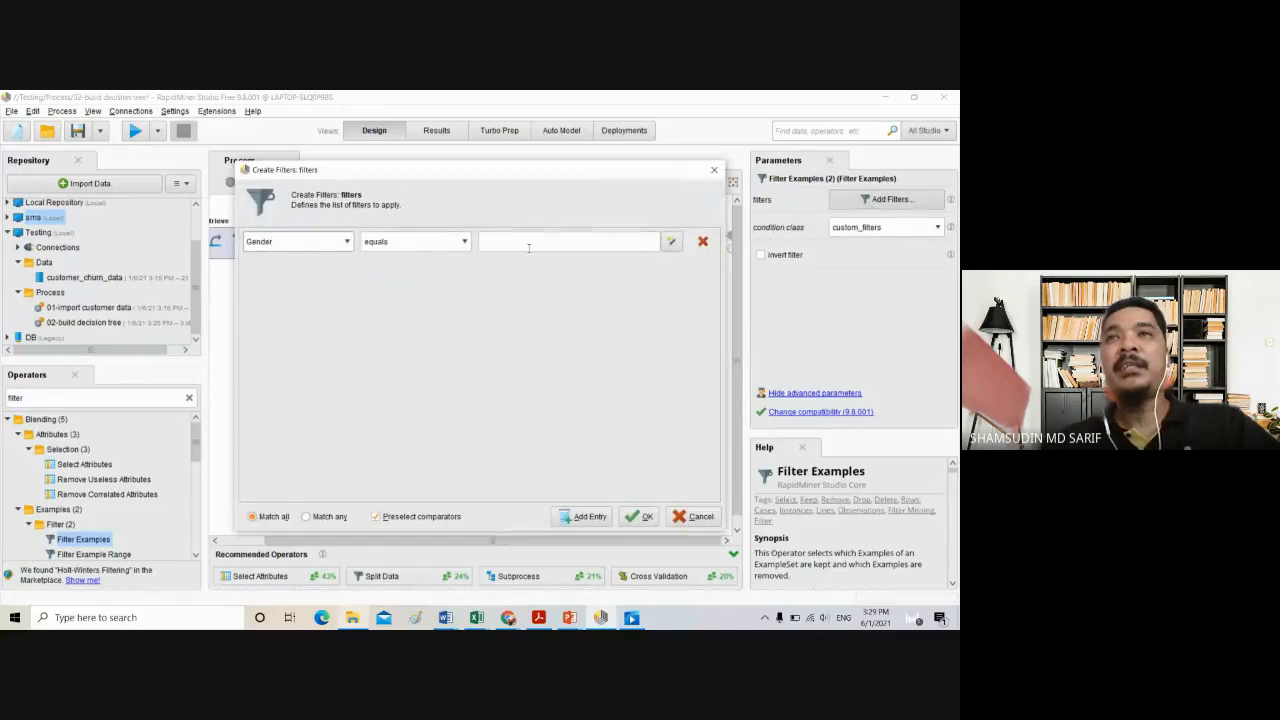
click(270, 241)
click(256, 290)
click(462, 242)
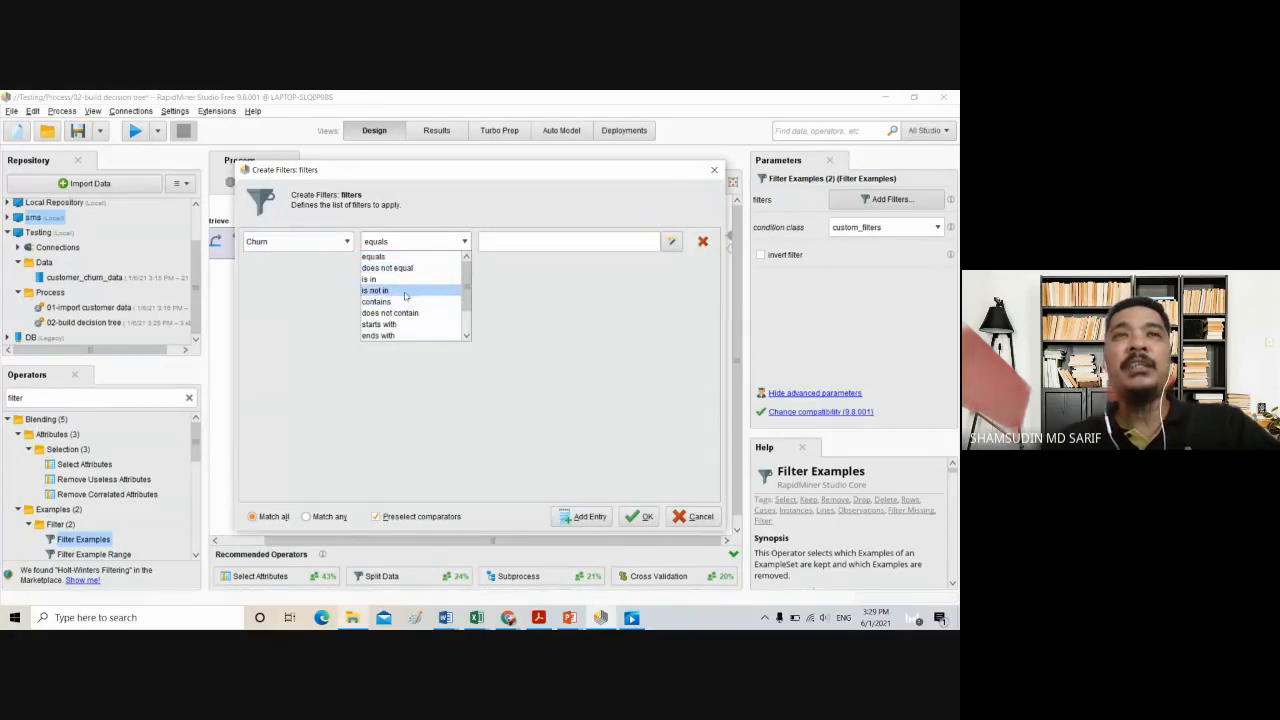
scroll(461, 302, down, 2)
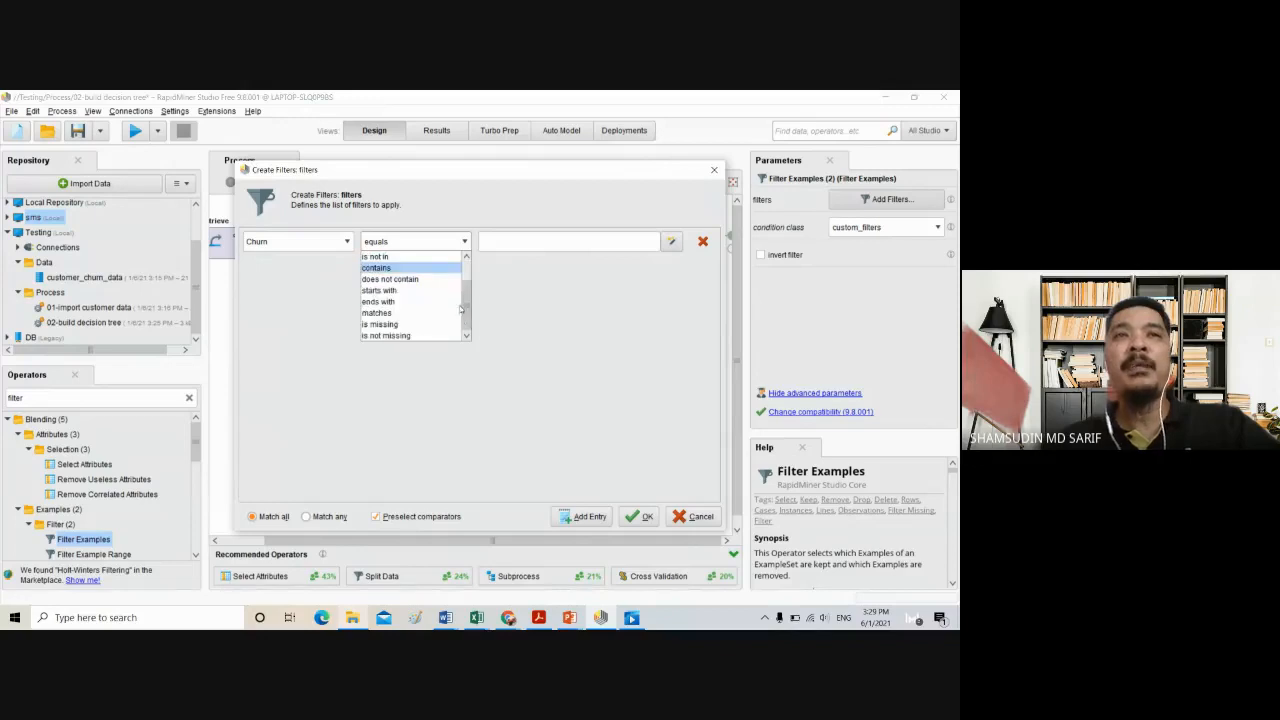
click(391, 327)
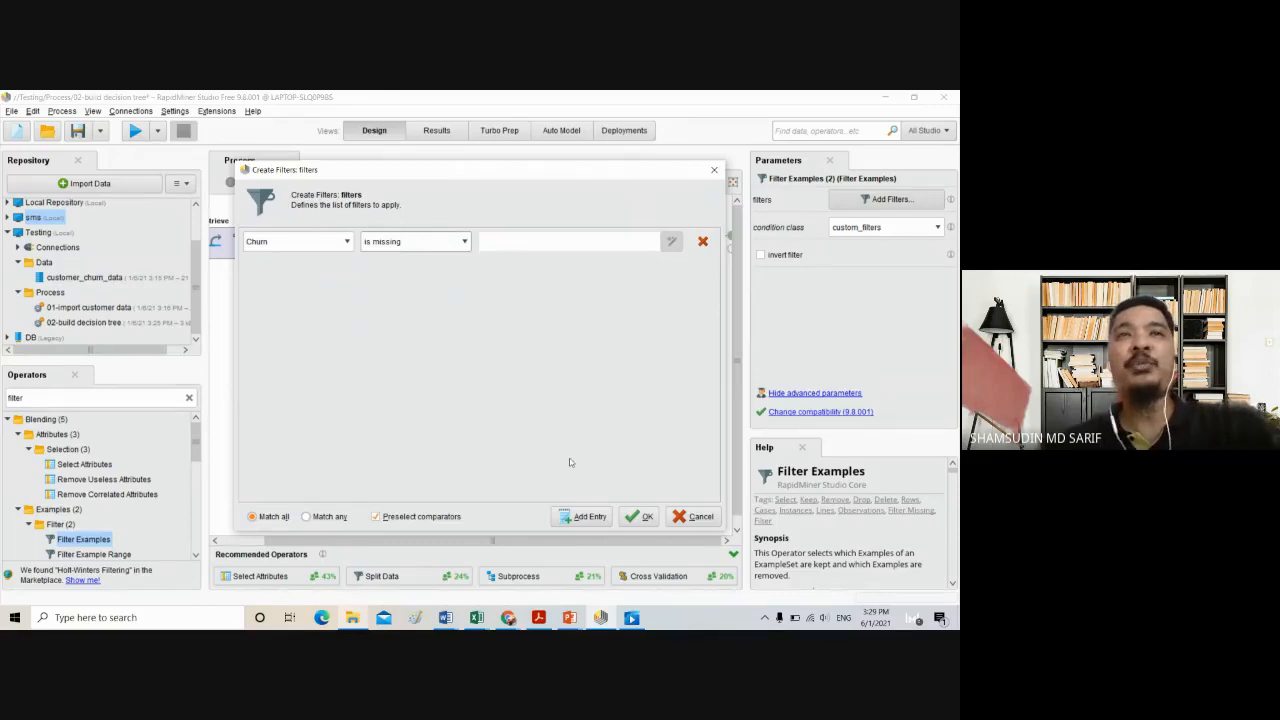
click(603, 517)
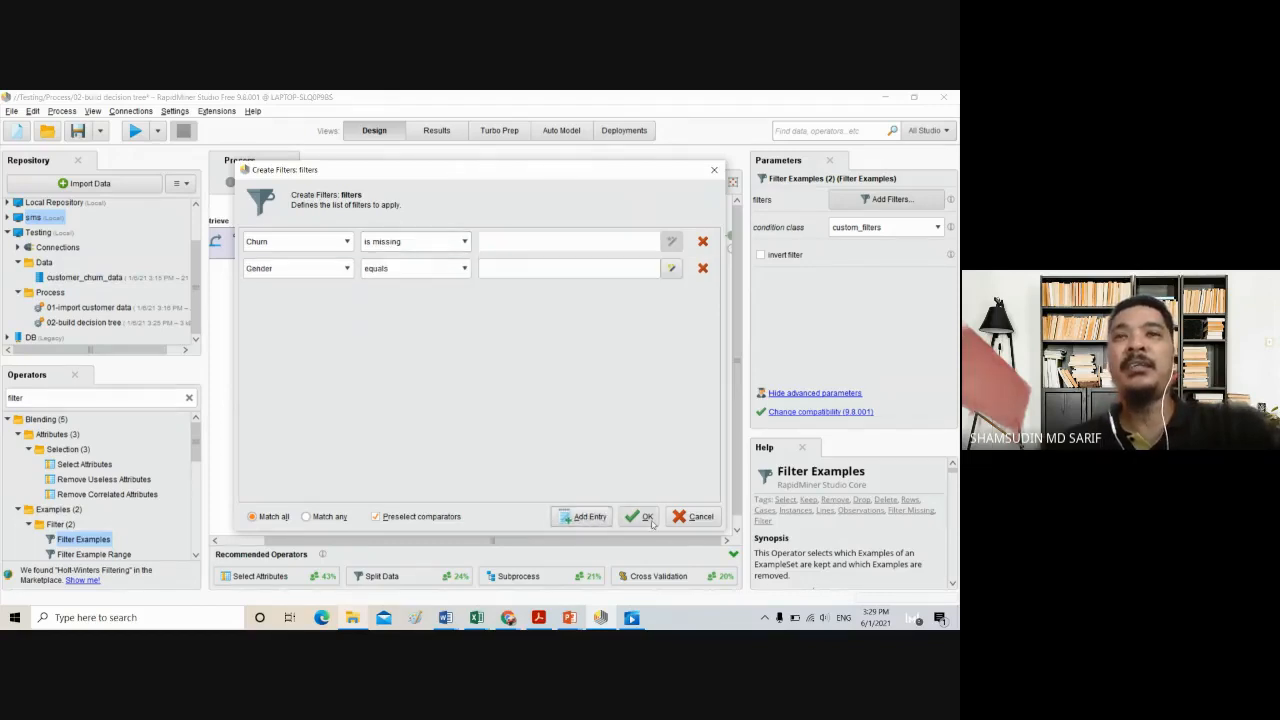
click(703, 269)
click(638, 515)
click(523, 415)
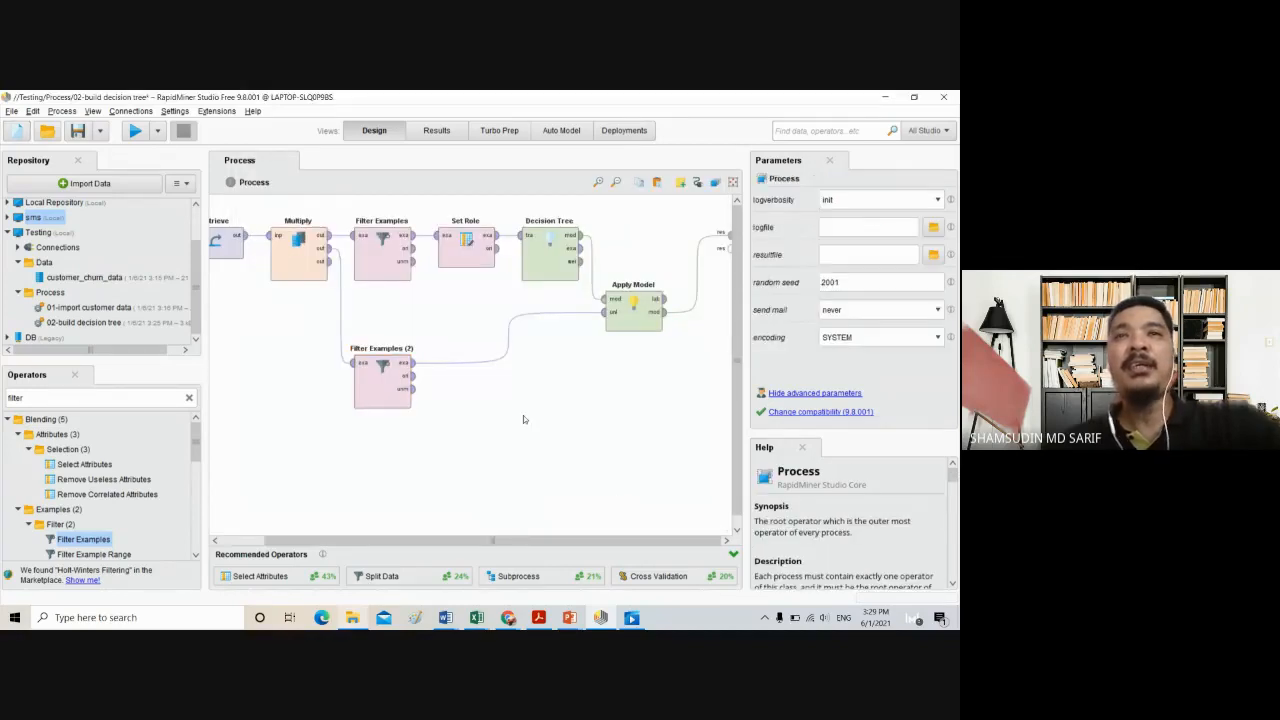
Run the process and look over the decision tree graph at a reduced zoom
click(136, 133)
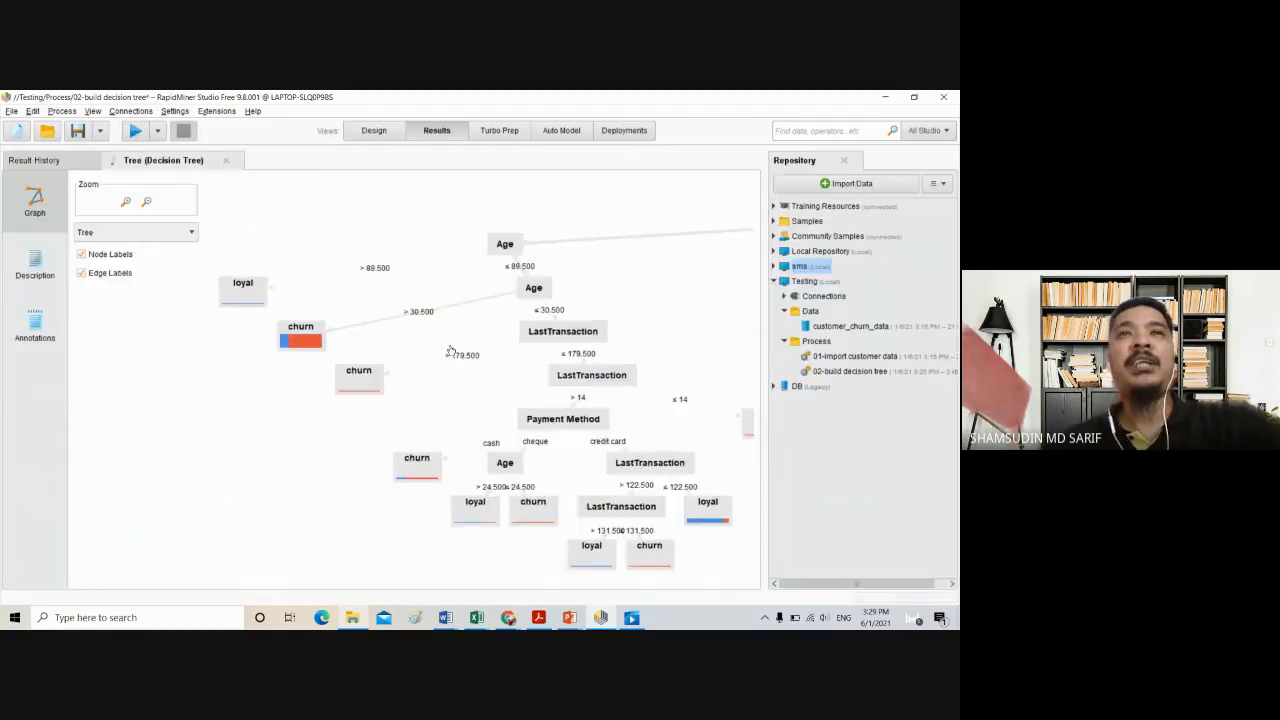
drag(607, 317, 328, 344)
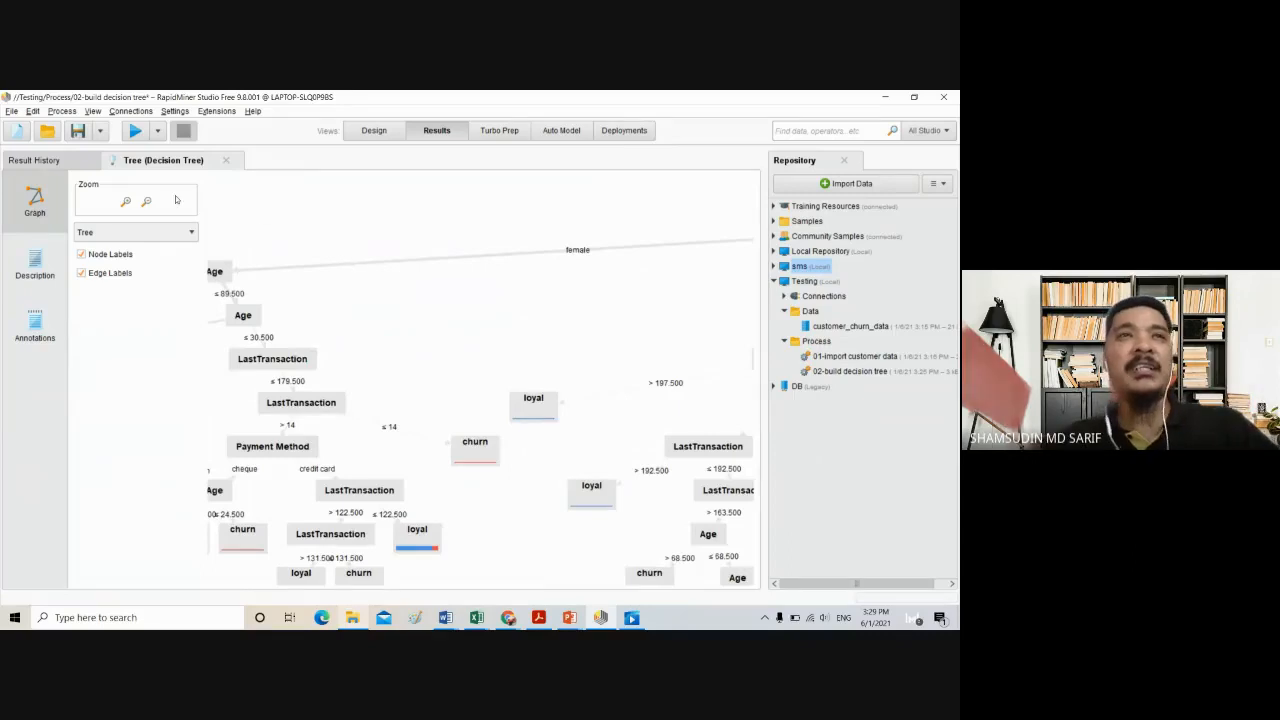
click(148, 202)
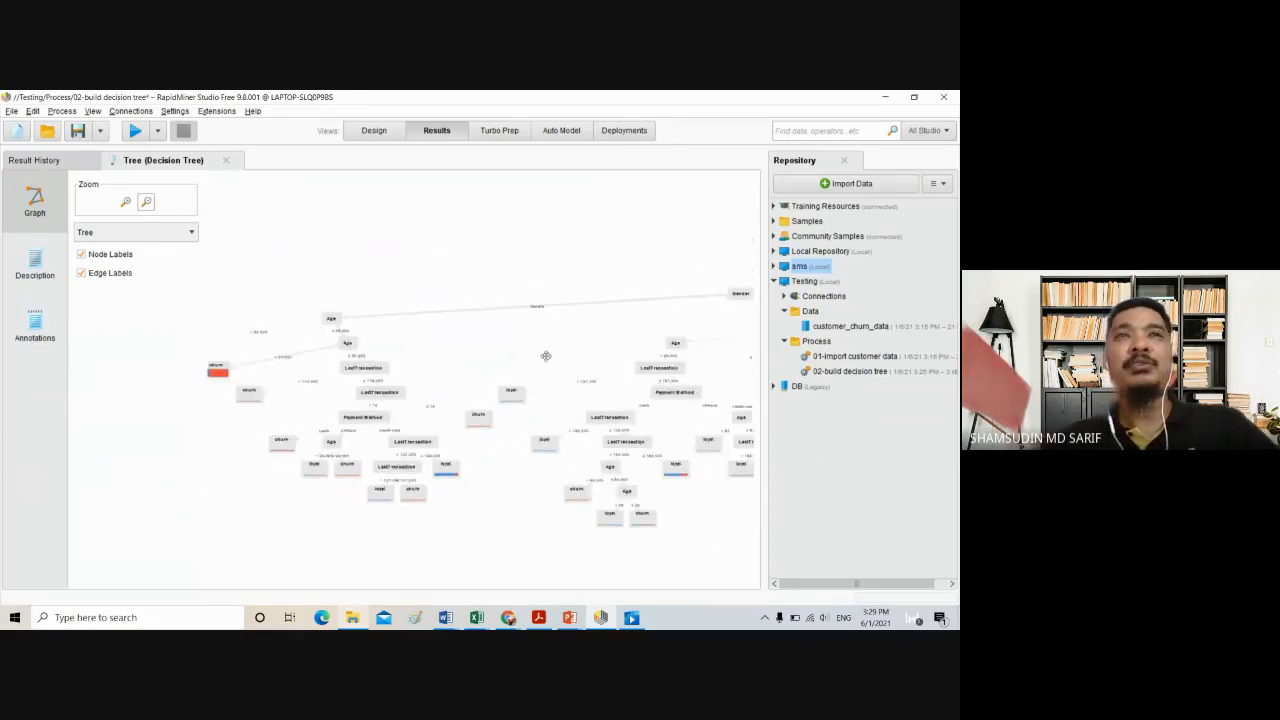
drag(525, 356, 320, 356)
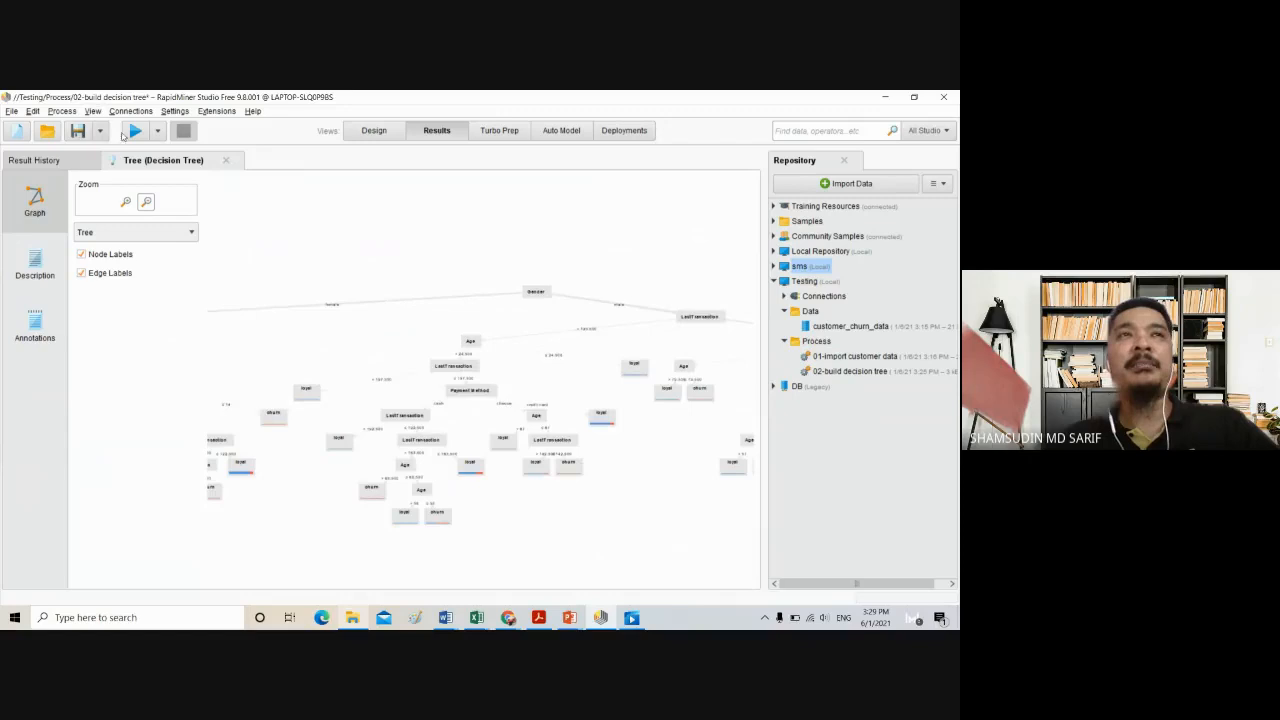
Connect Apply Model's labelled data output to the second result port, and run the process to view the predictions and decision tree
click(378, 133)
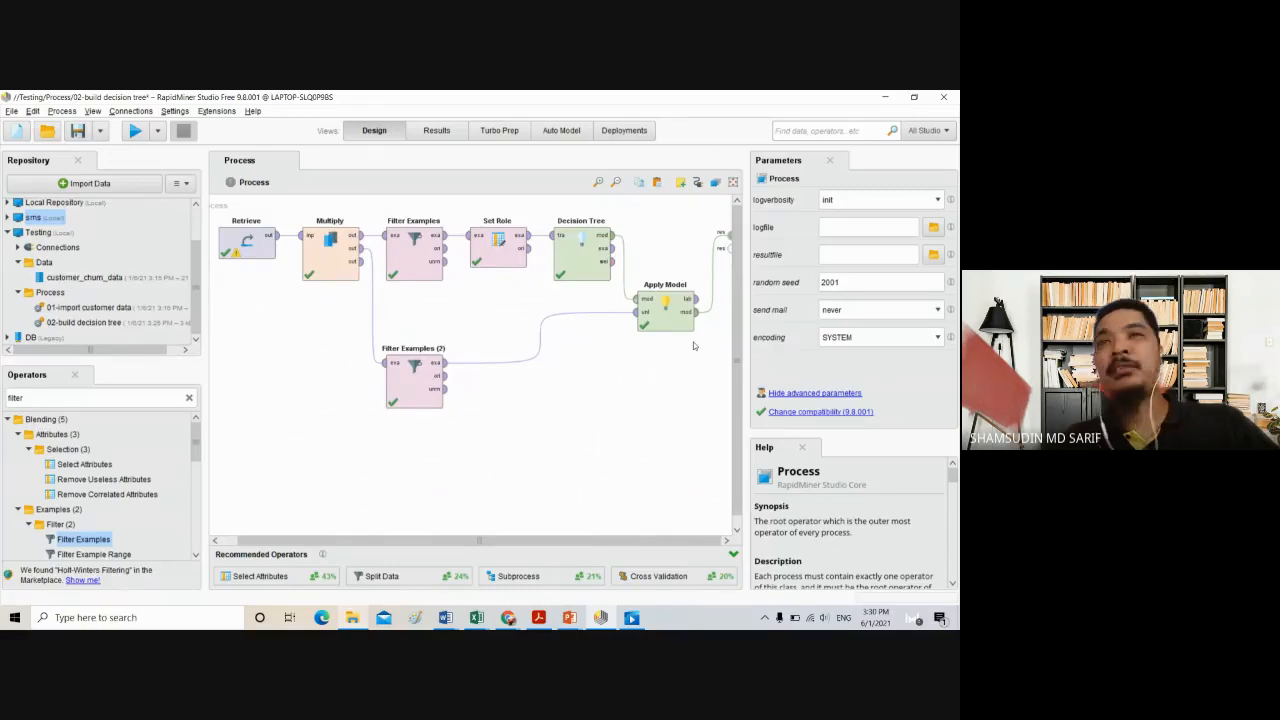
drag(697, 299, 731, 248)
click(630, 378)
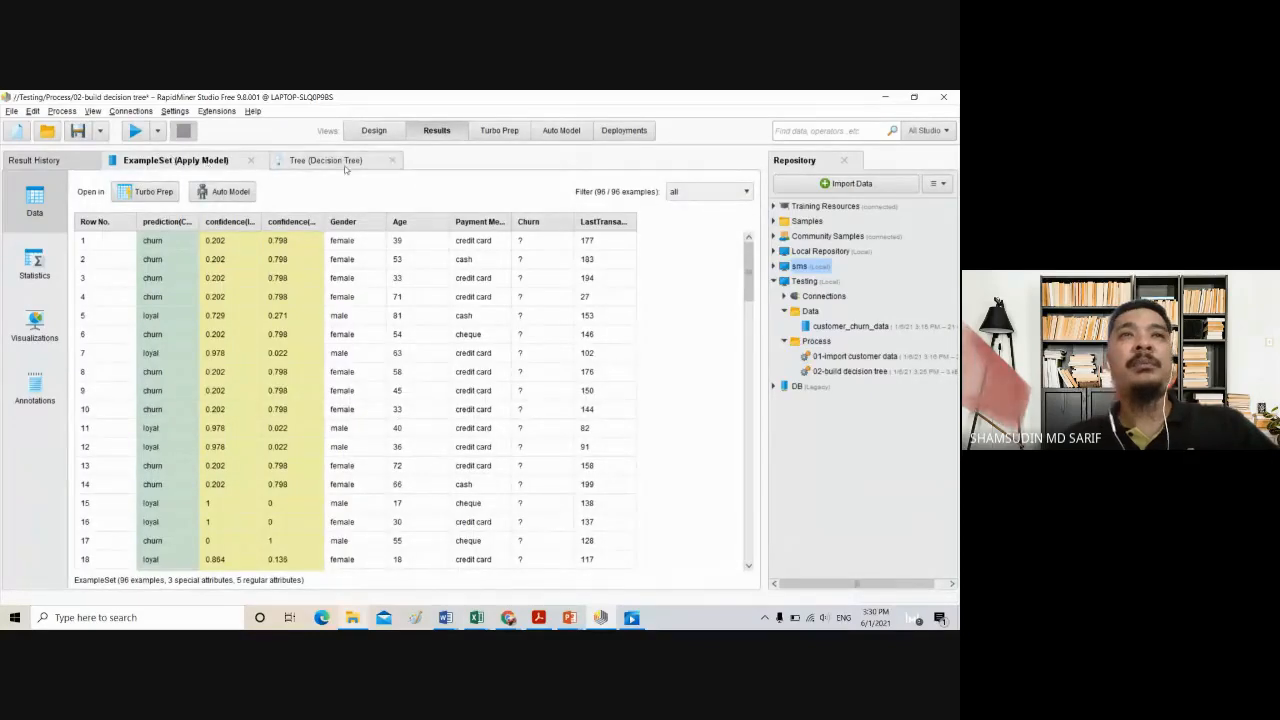
click(308, 164)
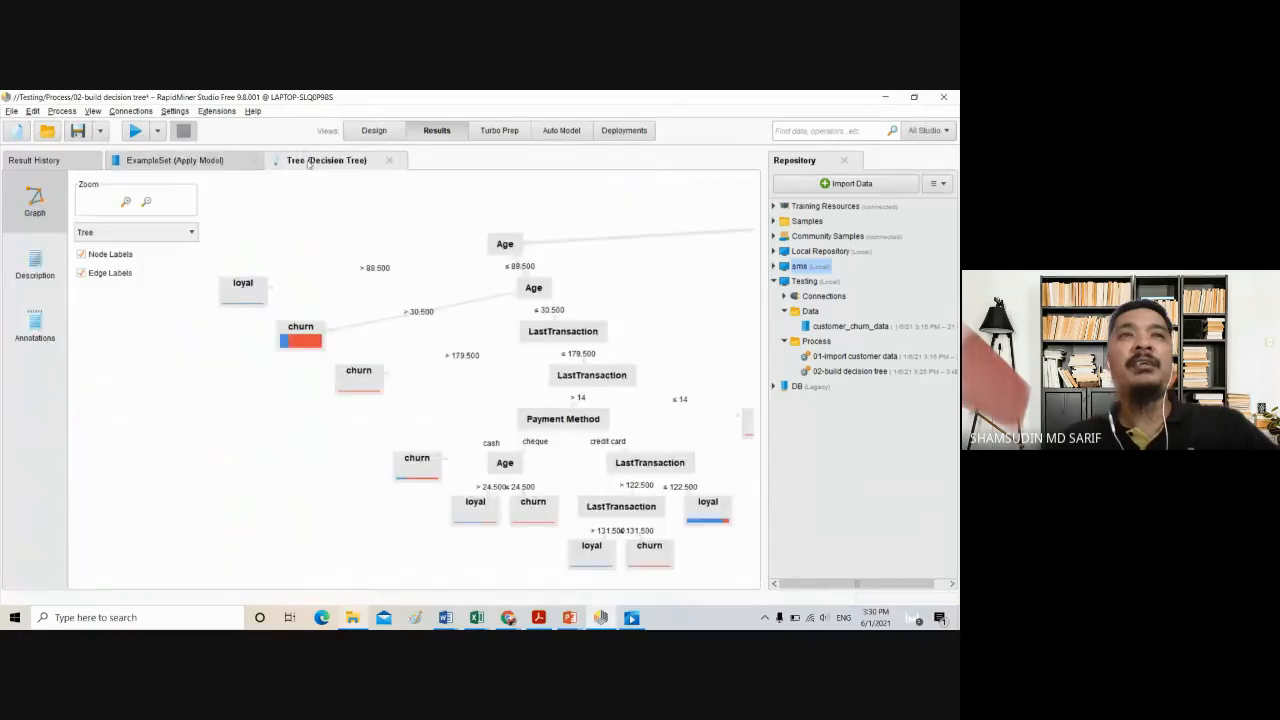
click(178, 162)
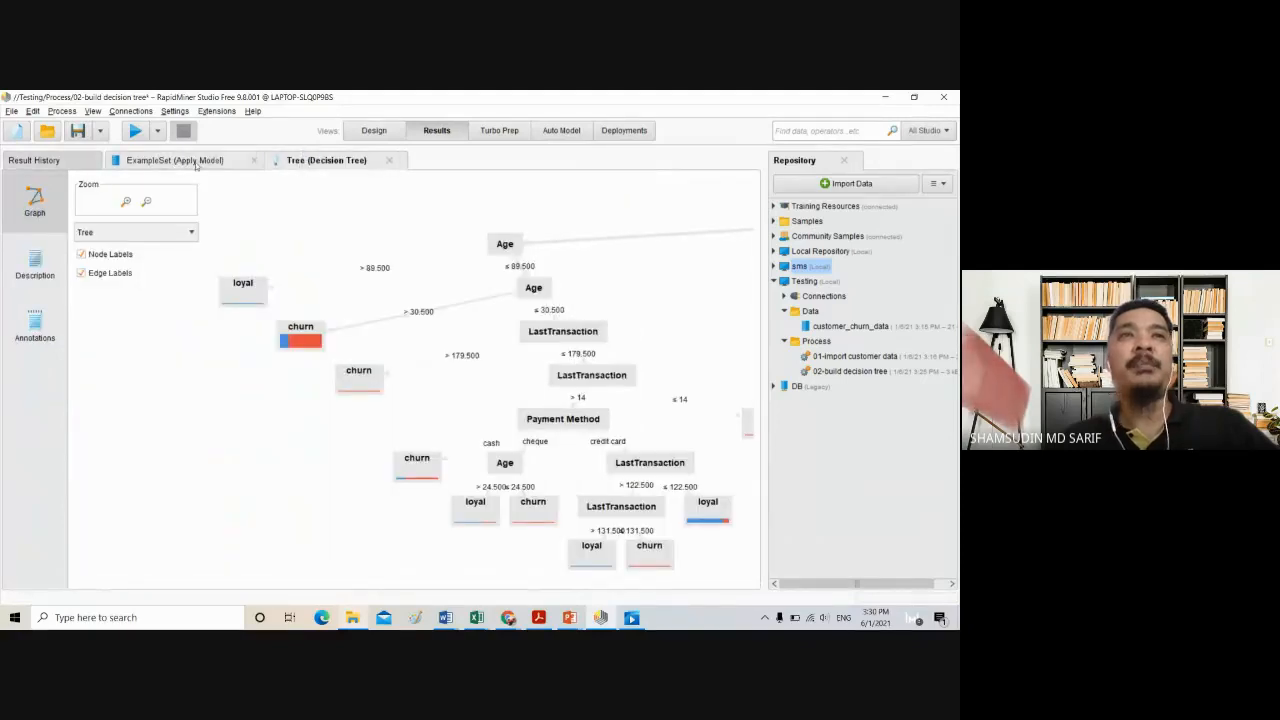
Sort the Apply Model example set by loyal confidence and by churn confidence, both in descending order, to examine the predictions
click(230, 221)
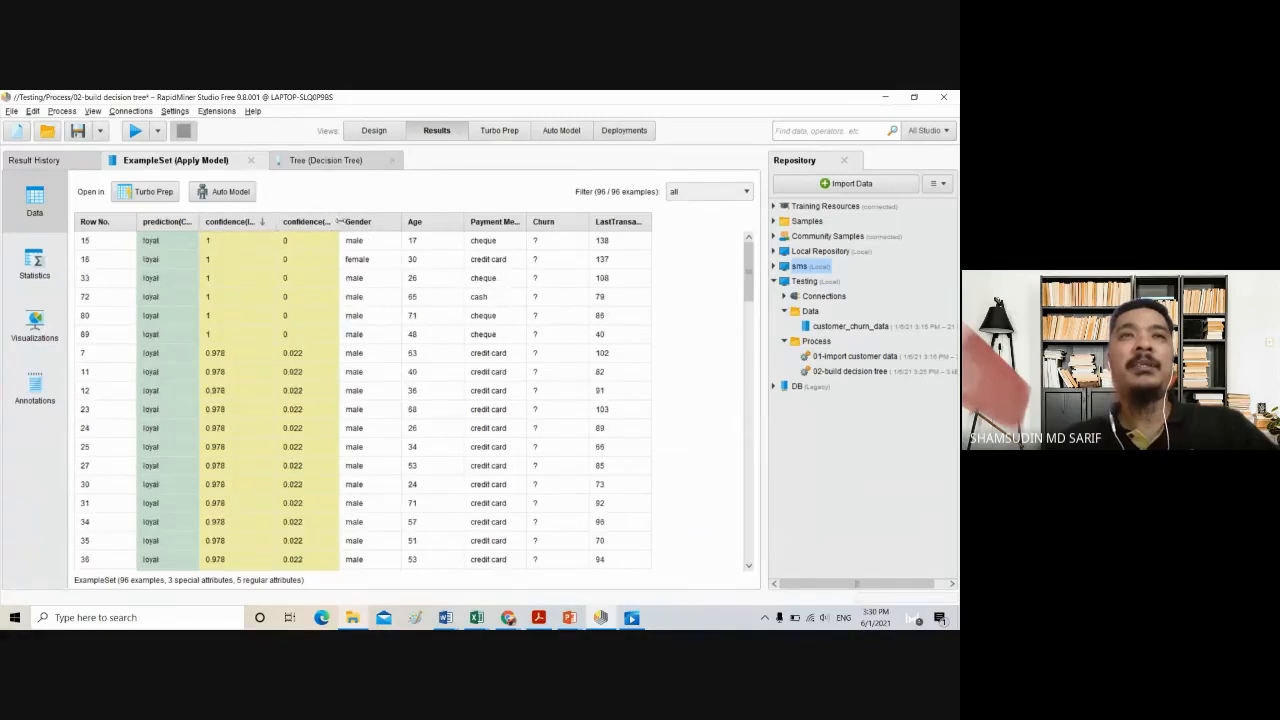
click(305, 221)
mouse_move(252, 226)
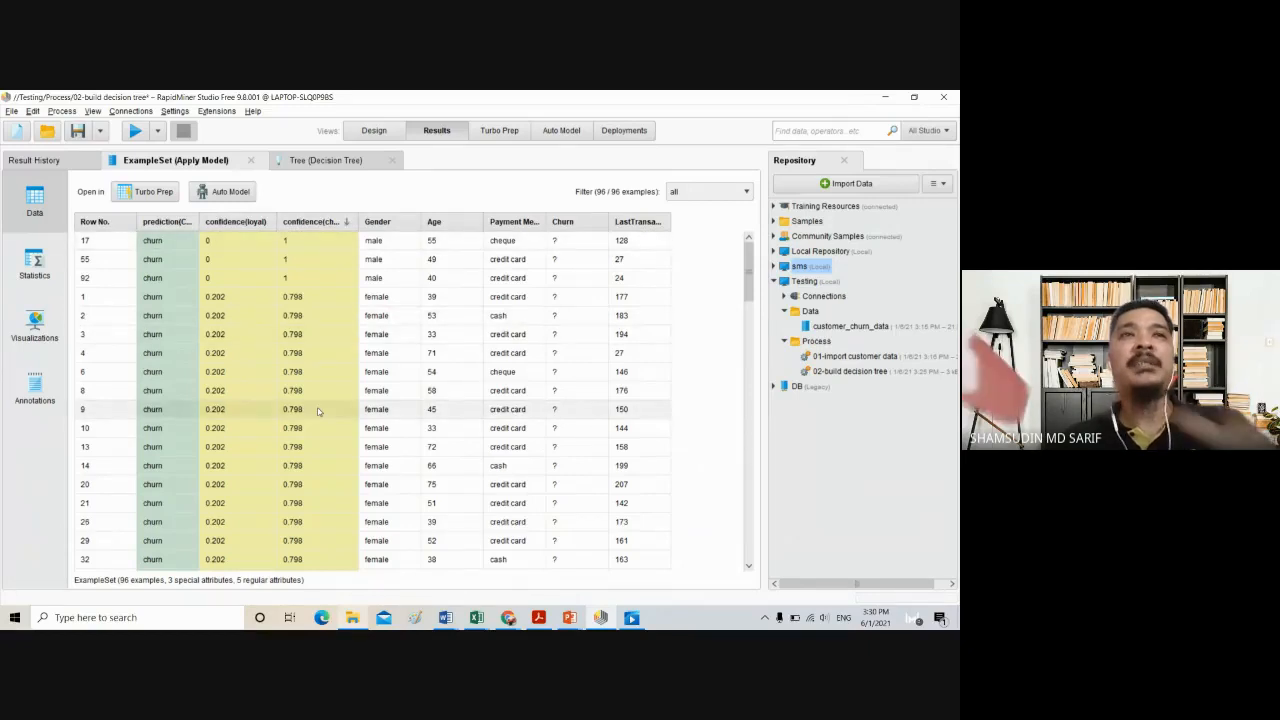
From the Apply Model statistics, view the histograms of confidence(churn) and confidence(loyal)
click(35, 265)
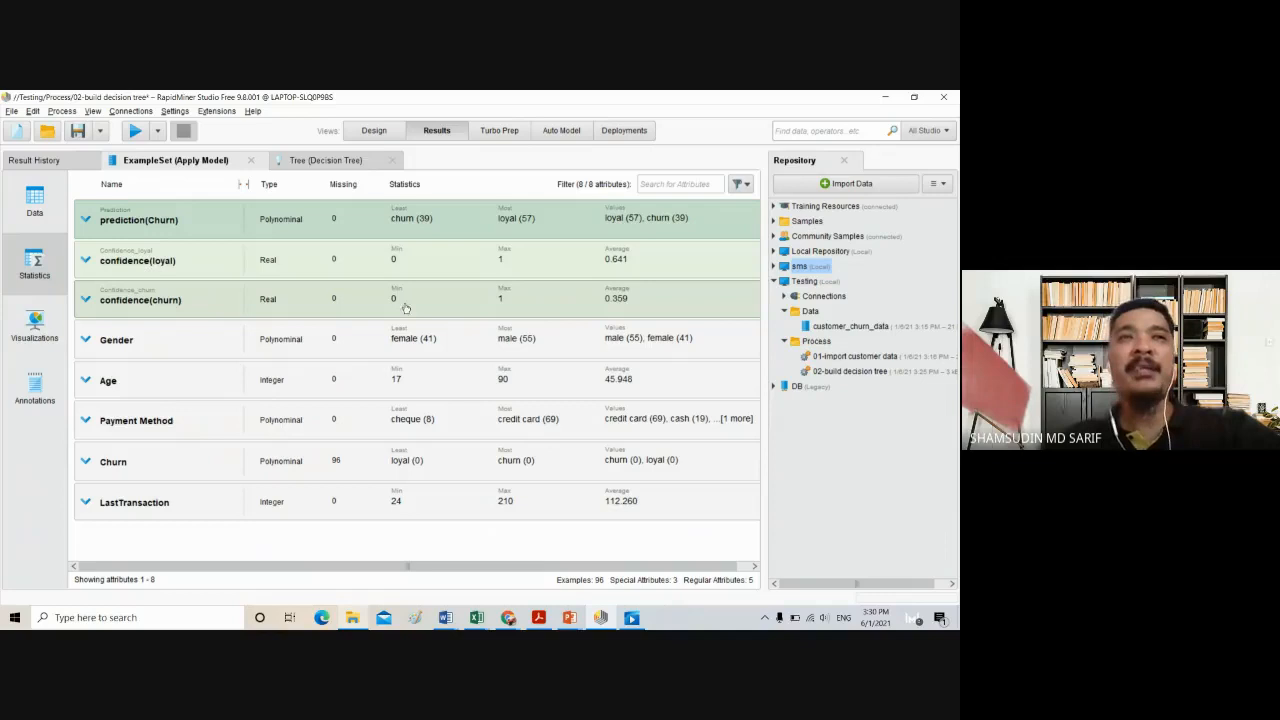
click(246, 300)
click(463, 354)
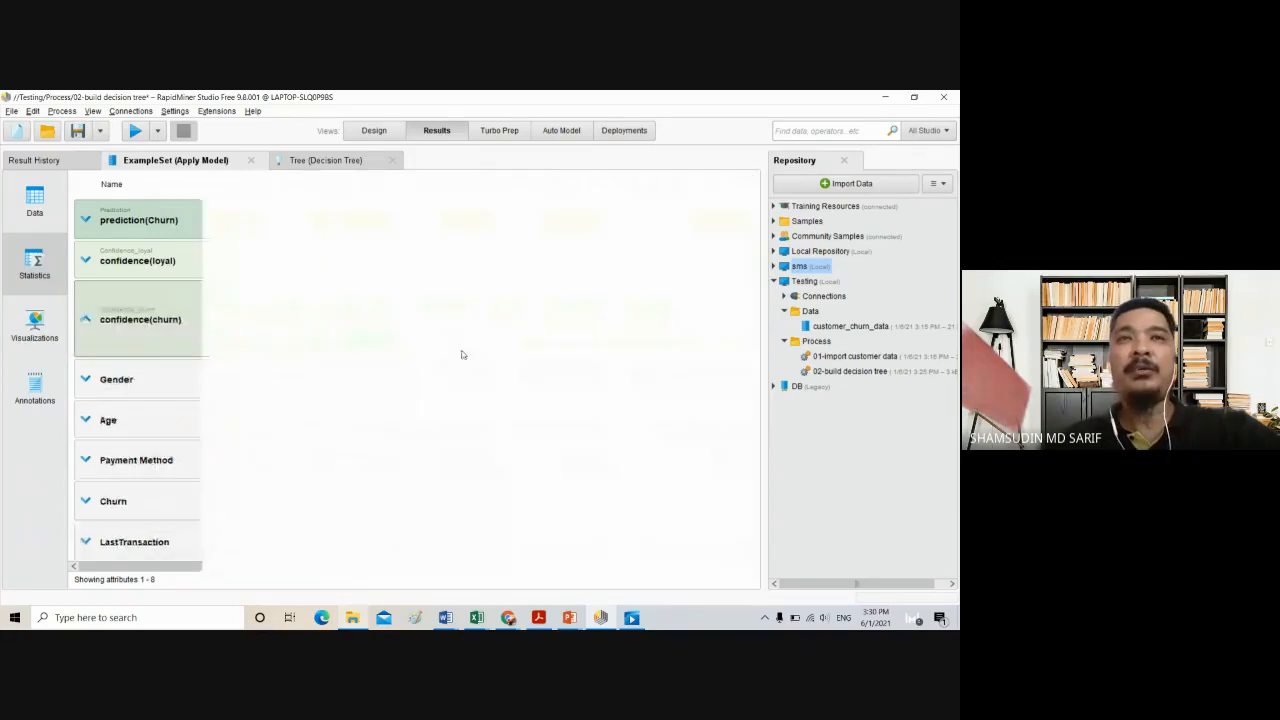
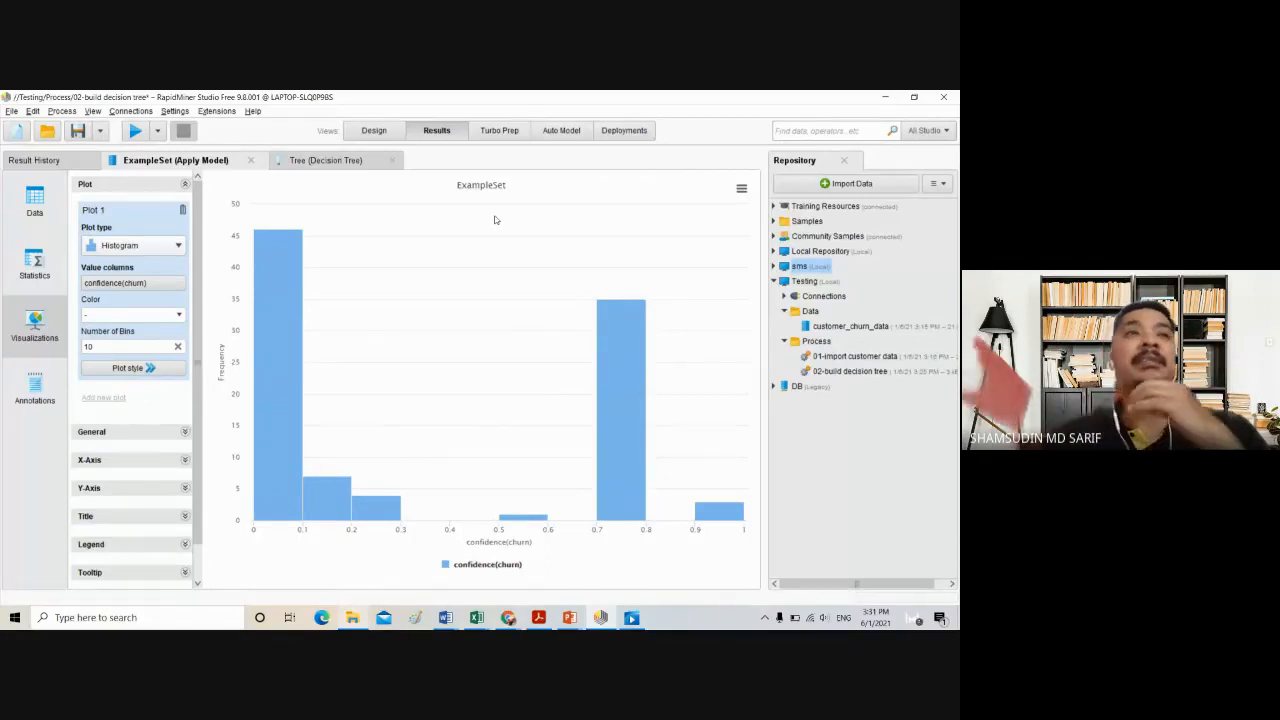
click(33, 278)
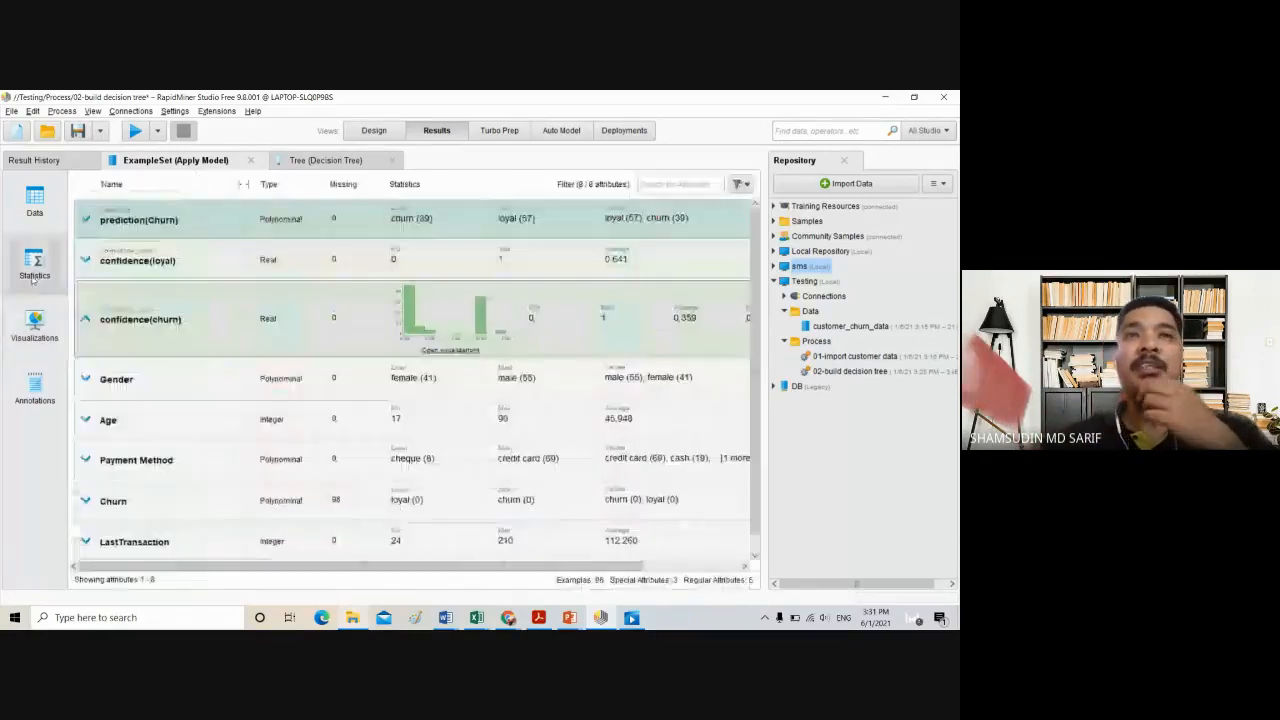
click(167, 258)
click(452, 311)
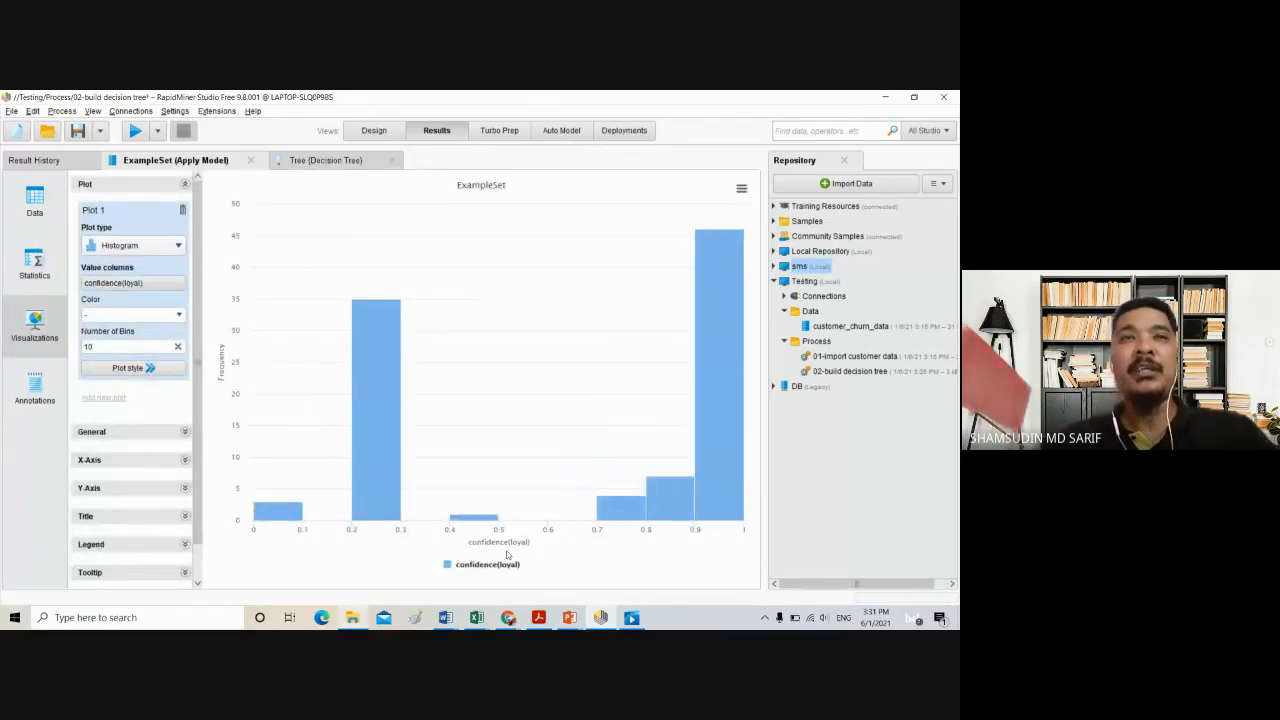
View the bar chart of prediction(Churn) from the statistics and inspect the counts of the loyal and churn bars
click(38, 262)
click(363, 226)
click(455, 272)
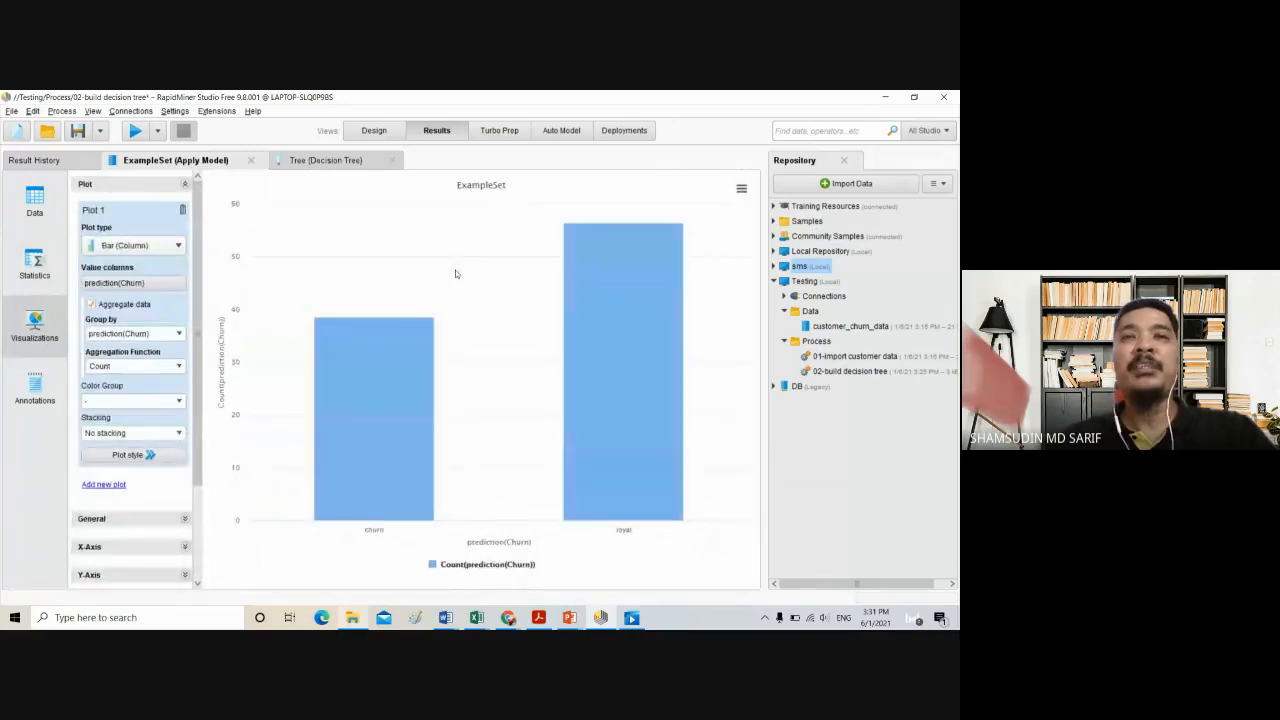
mouse_move(590, 243)
mouse_move(356, 440)
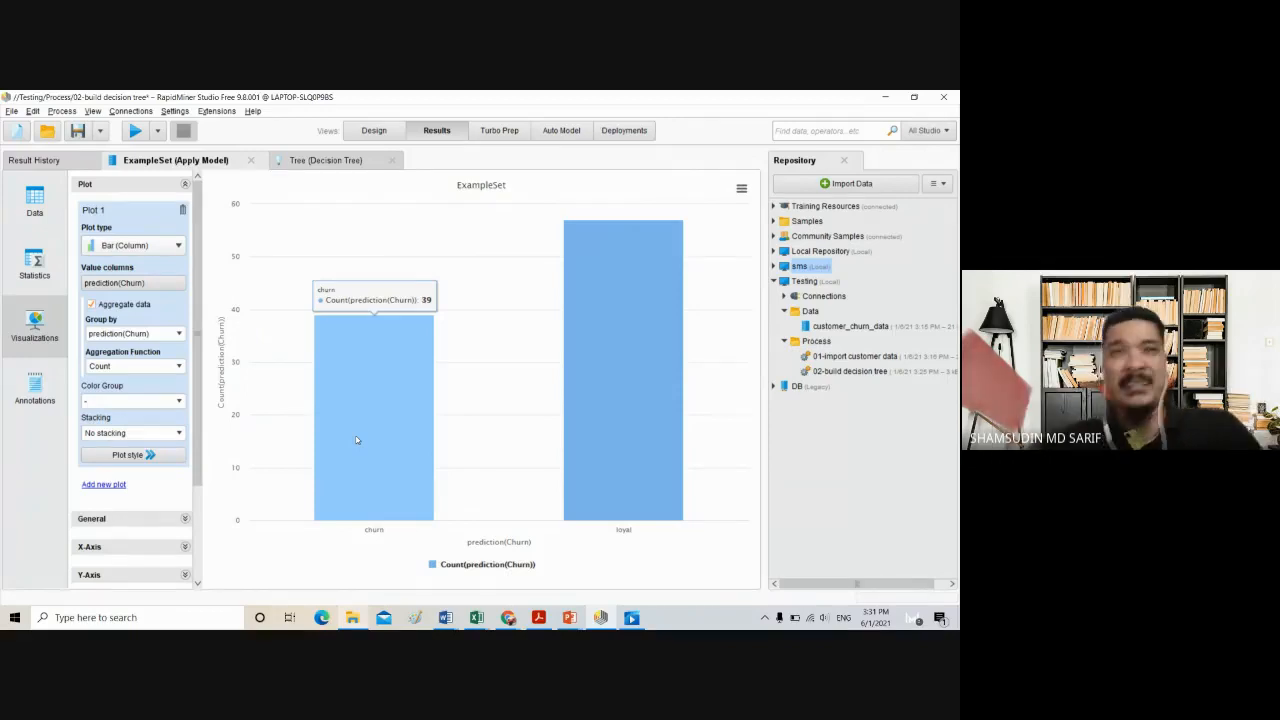
Return to the process design and save the current decision tree process
click(372, 131)
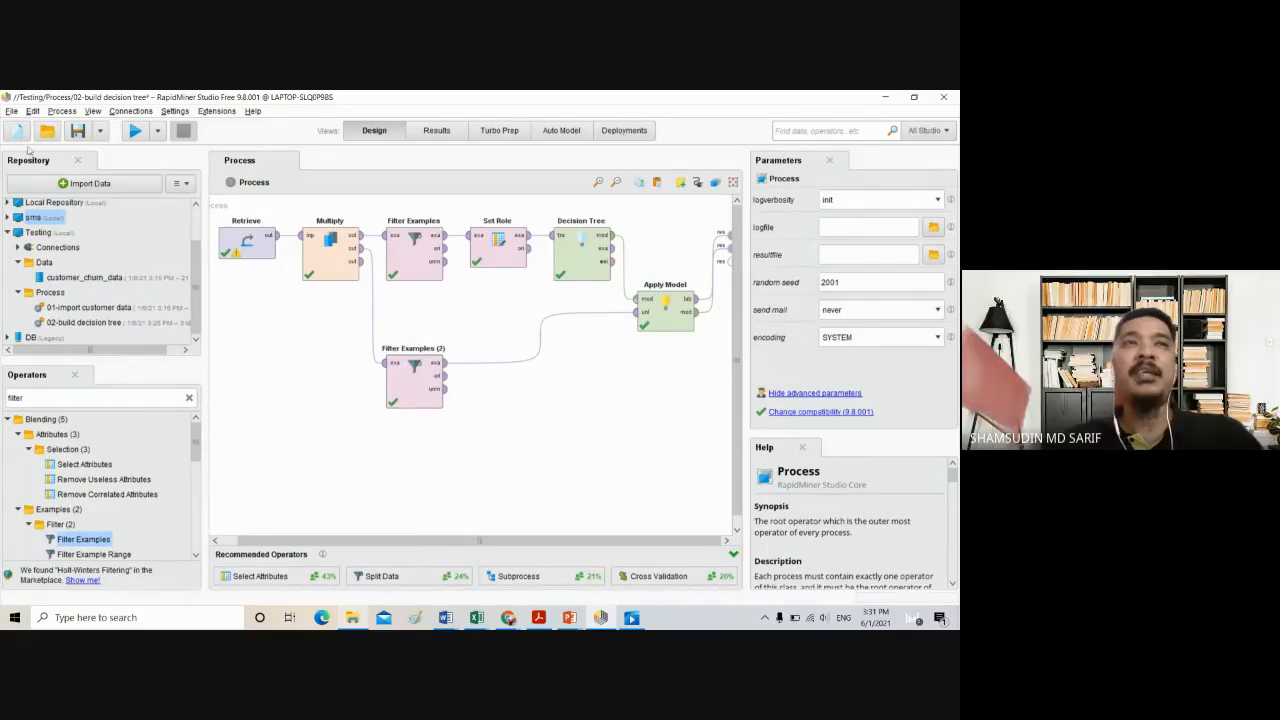
click(11, 111)
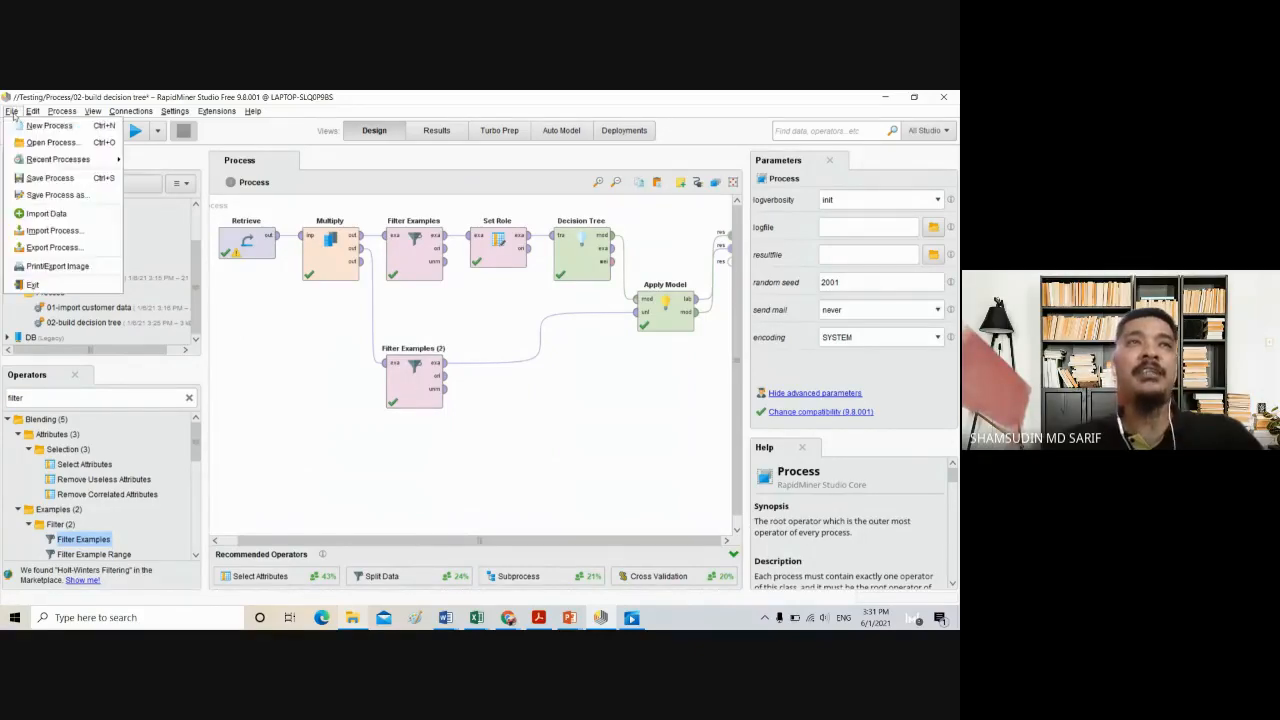
click(51, 178)
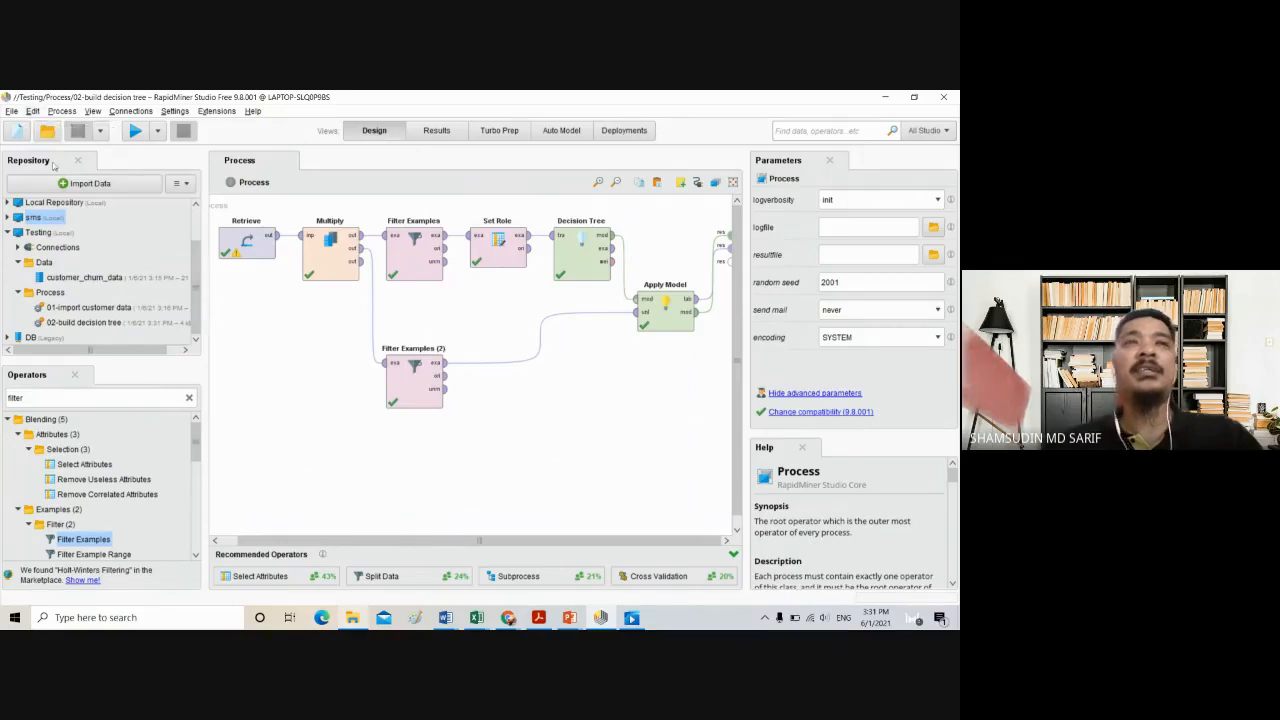
Save a copy of the process as 03-Apply the model in the Testing repository's Process folder
click(12, 111)
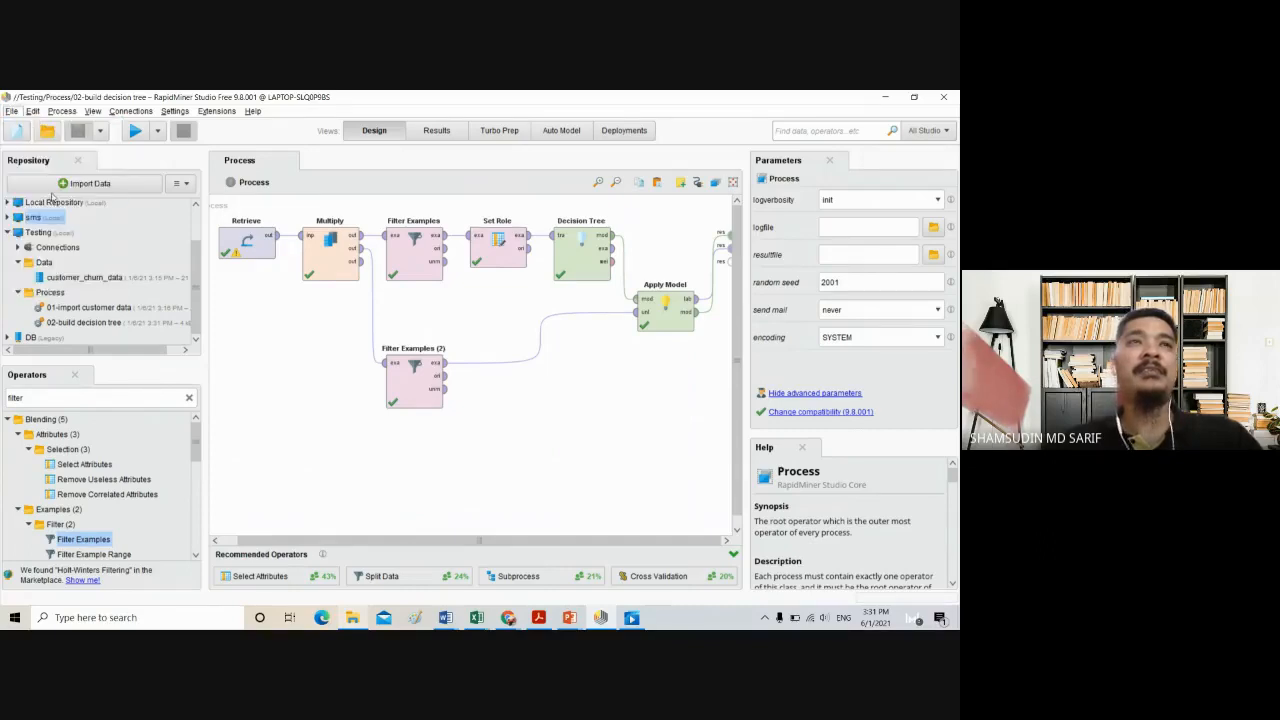
click(52, 195)
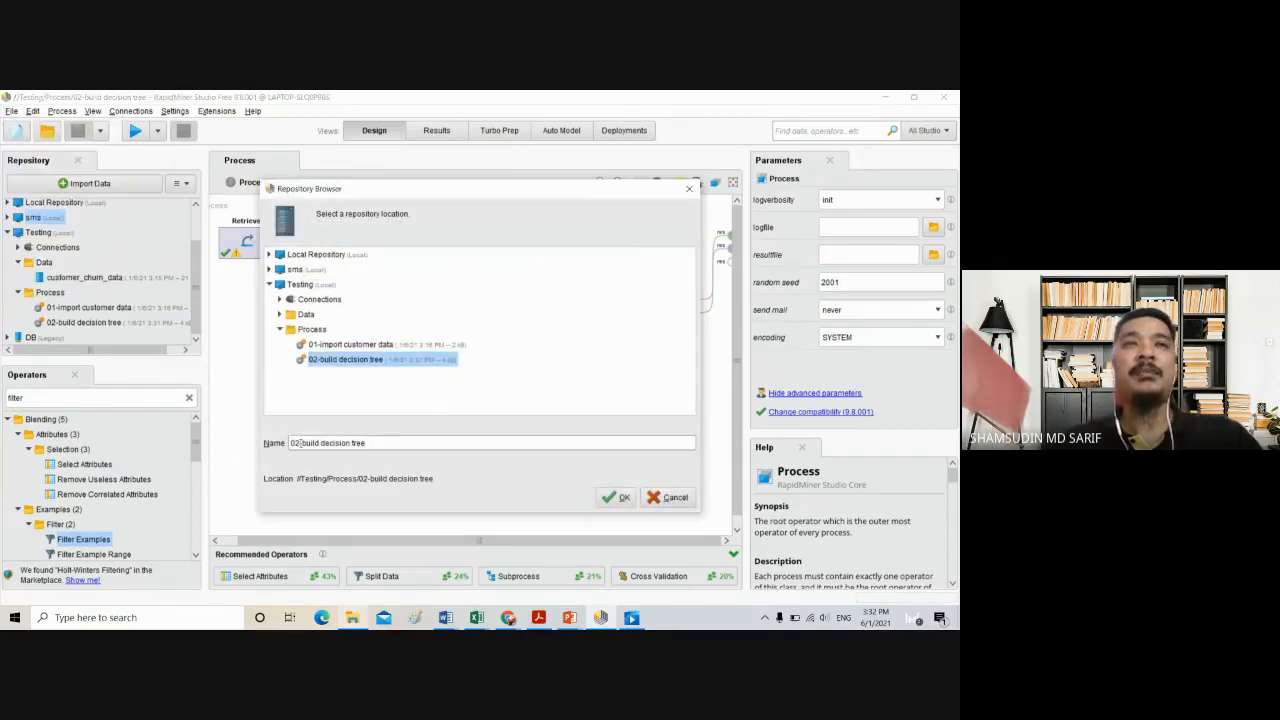
key(BackSpace)
text(3)
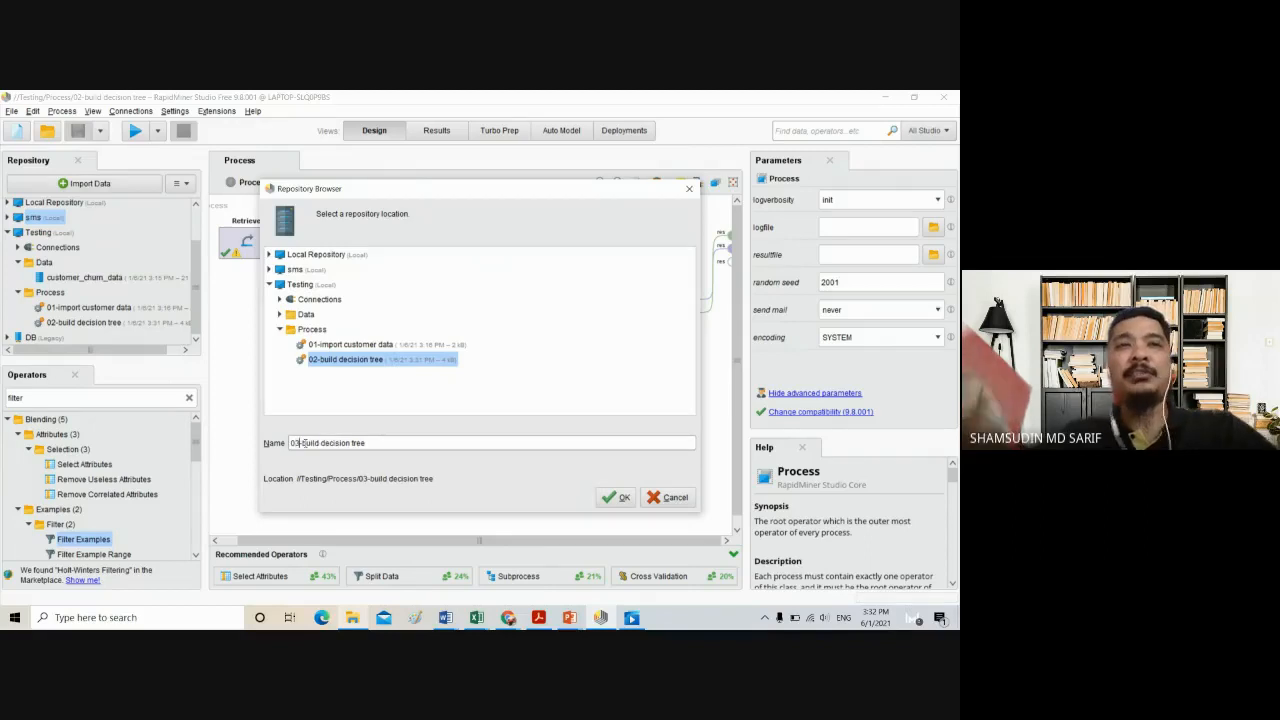
key(BackSpace)
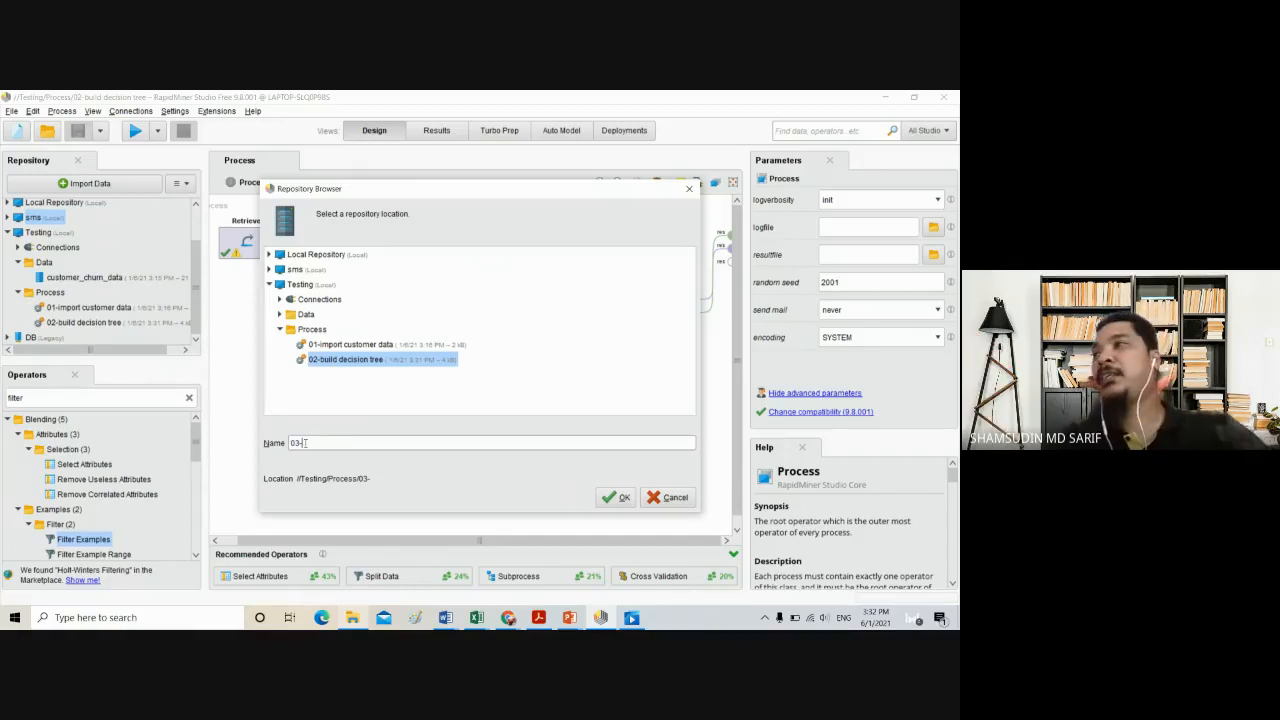
text(Apply)
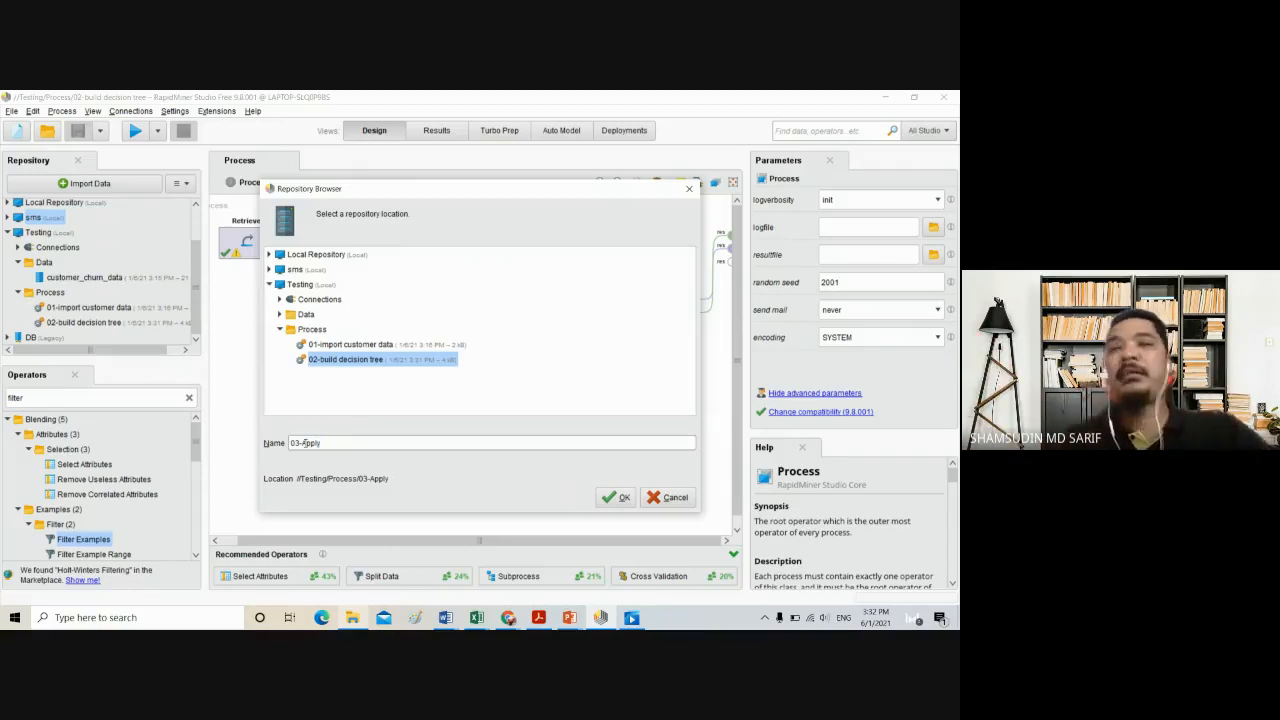
text( the model)
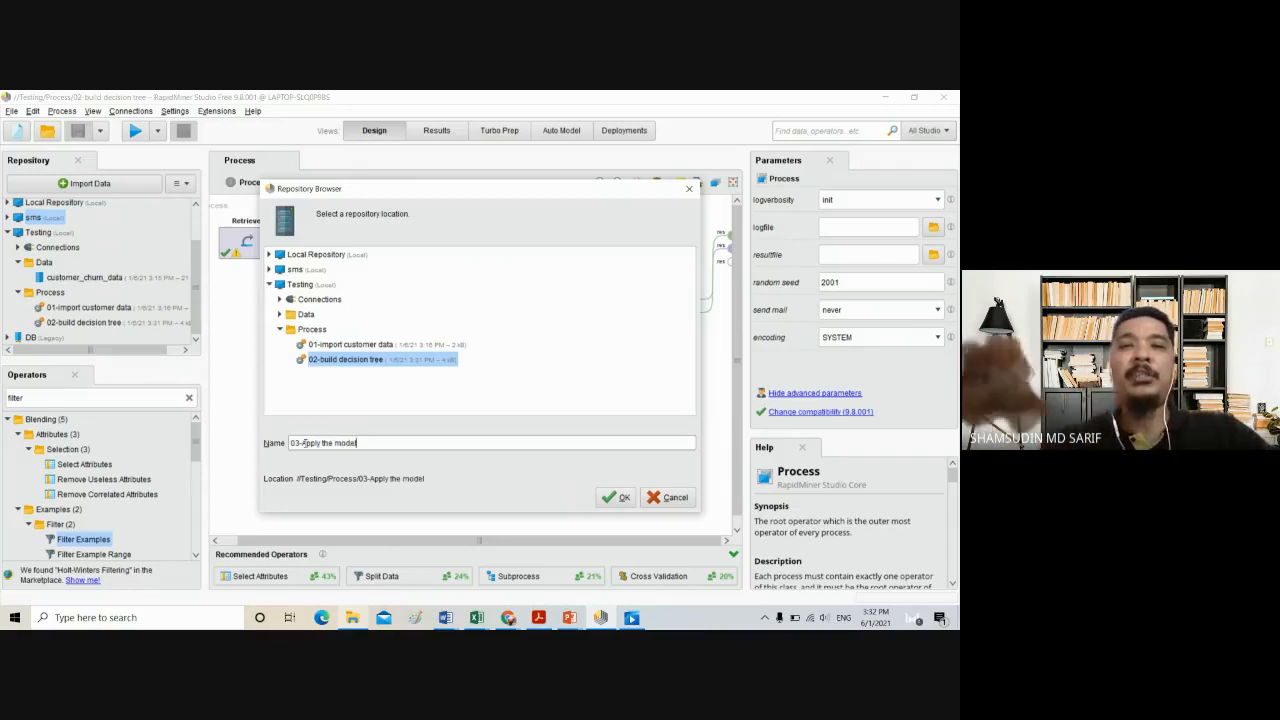
click(619, 502)
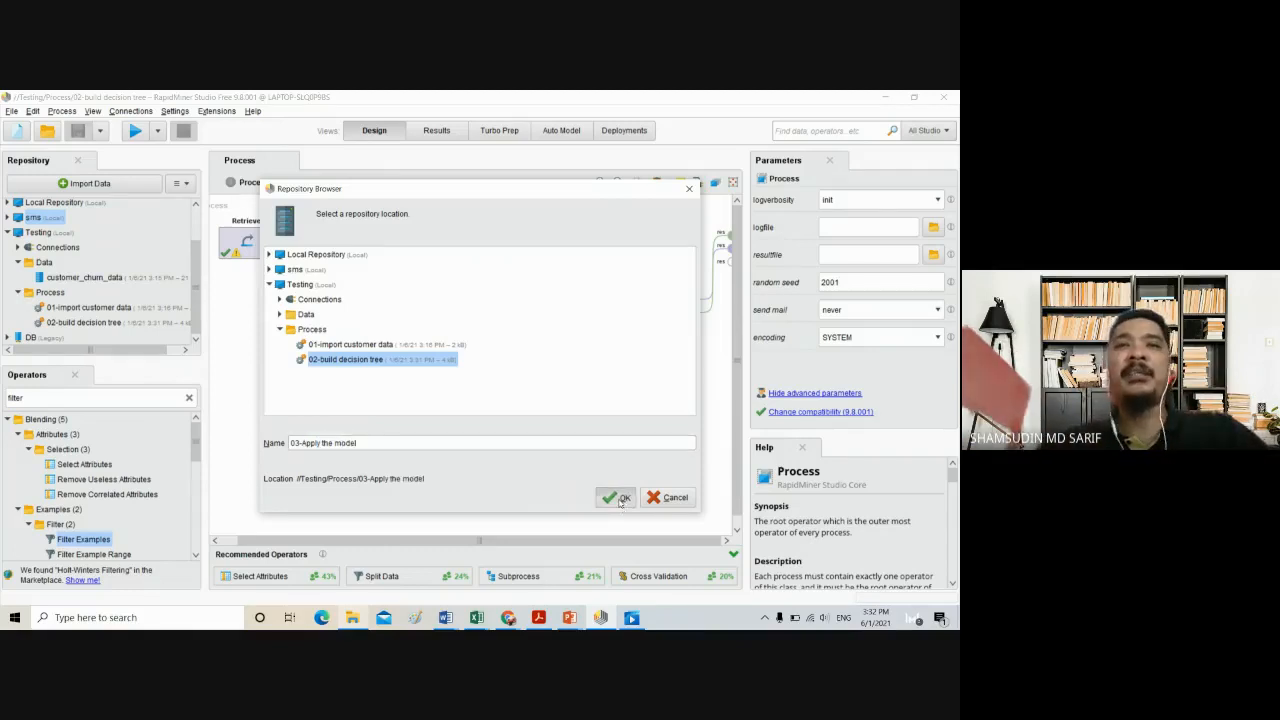
Run the process and review the Apply Model statistics, chart, annotations and data, along with the decision tree graph
click(135, 131)
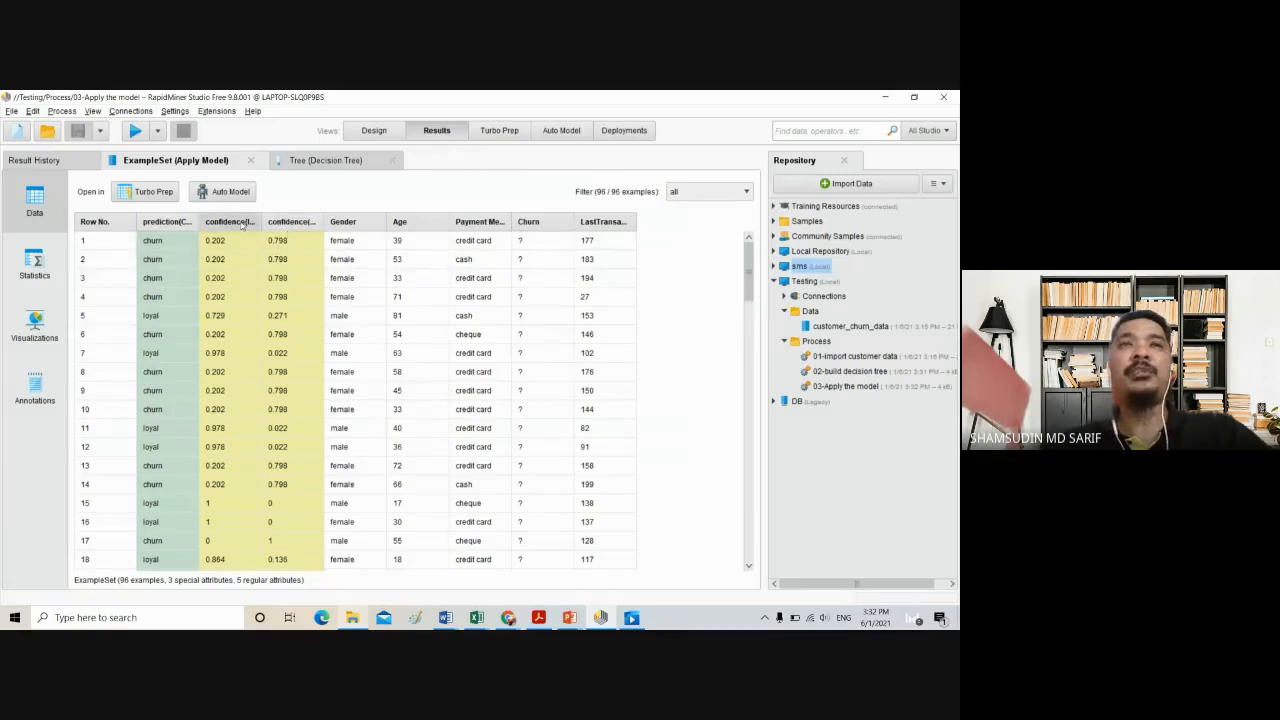
click(34, 265)
click(34, 326)
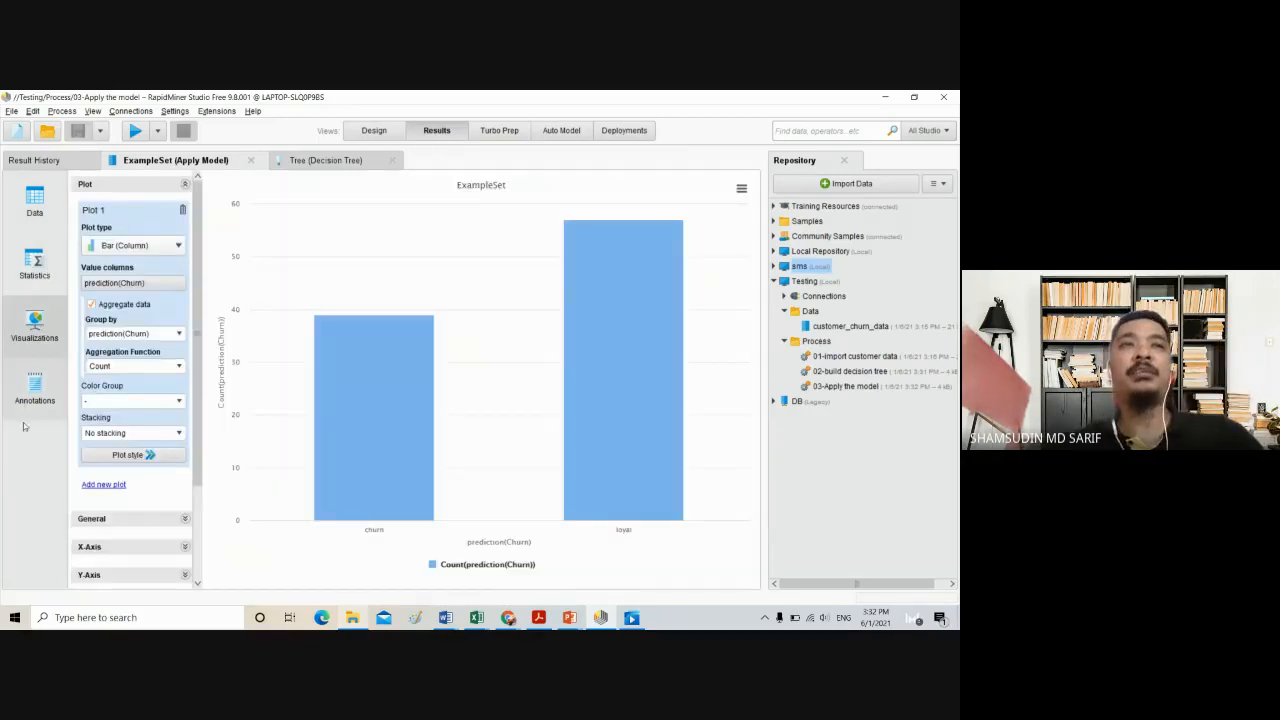
click(25, 405)
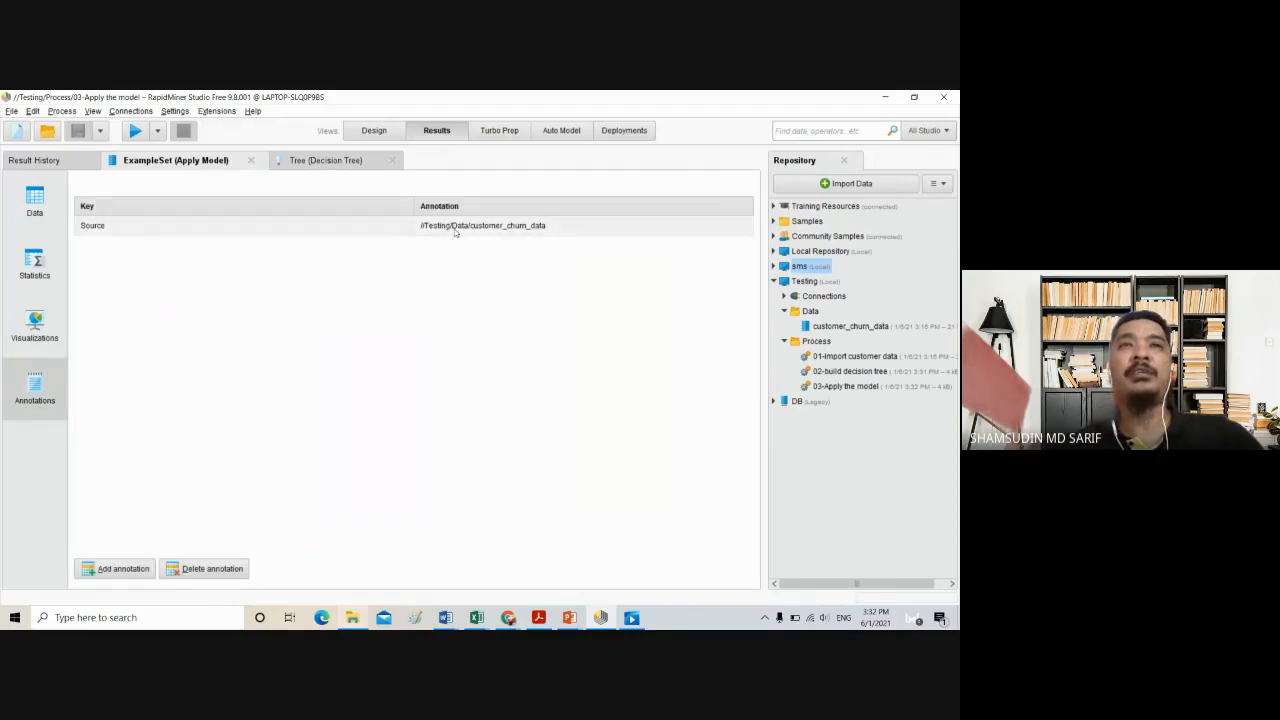
click(34, 205)
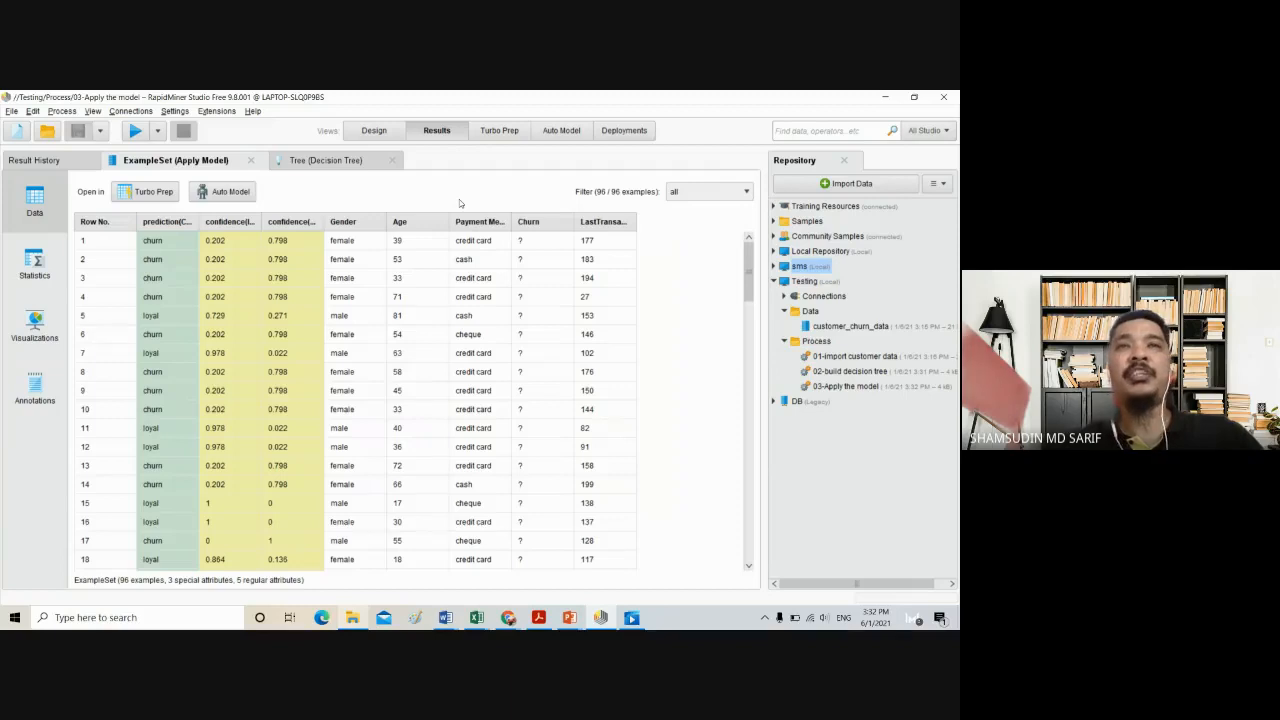
click(326, 160)
drag(686, 297, 421, 348)
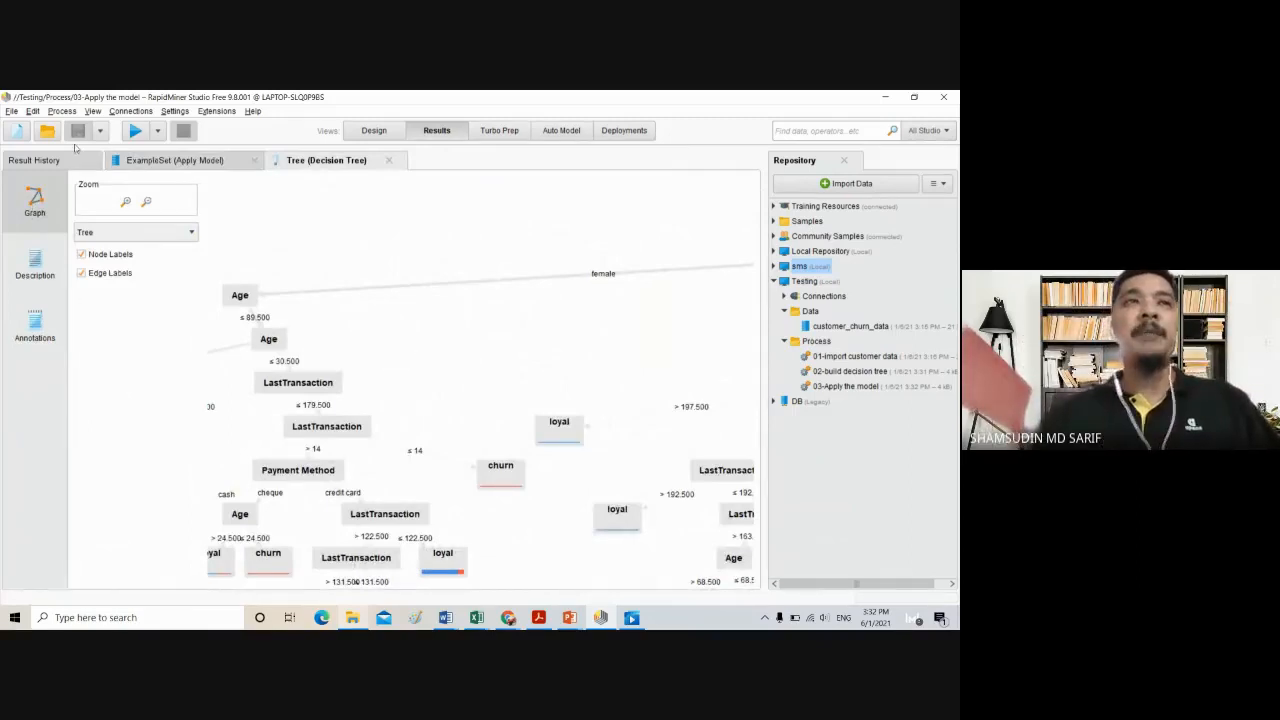
Return to the process design and delete the second Filter Examples operator and the Multiply operator
click(366, 135)
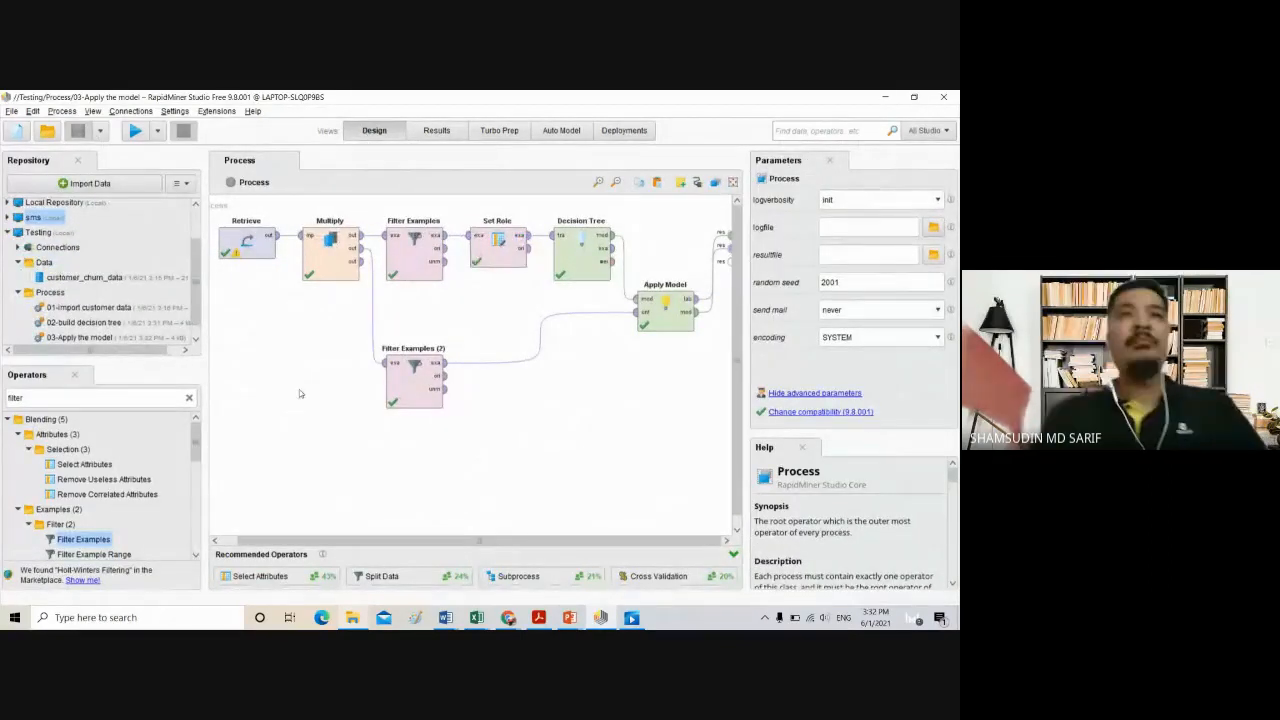
drag(198, 278, 196, 303)
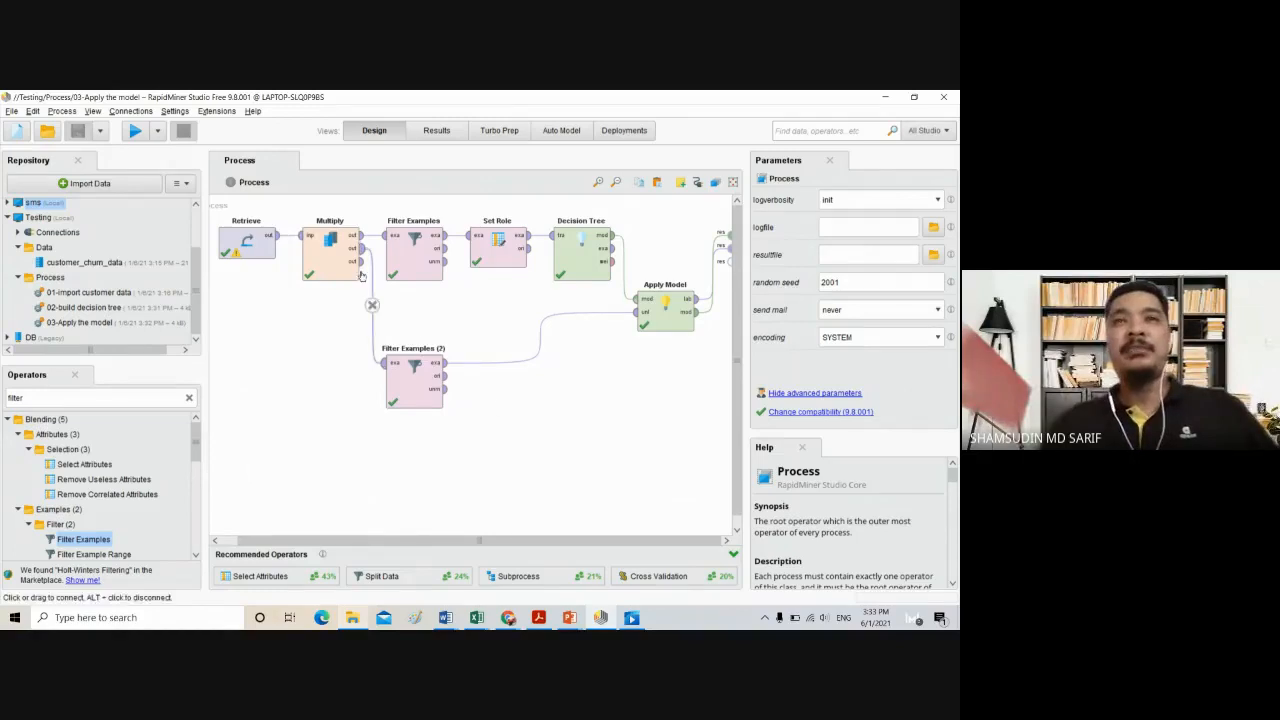
click(410, 386)
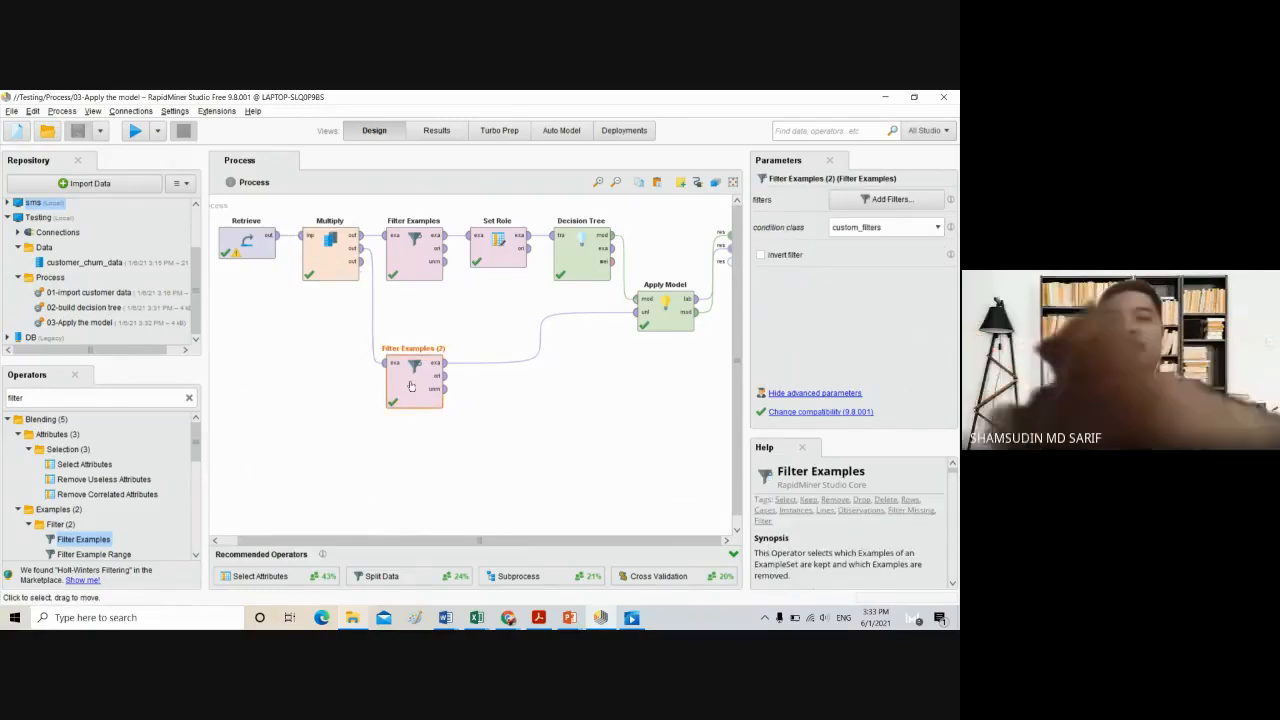
key(Delete)
click(337, 278)
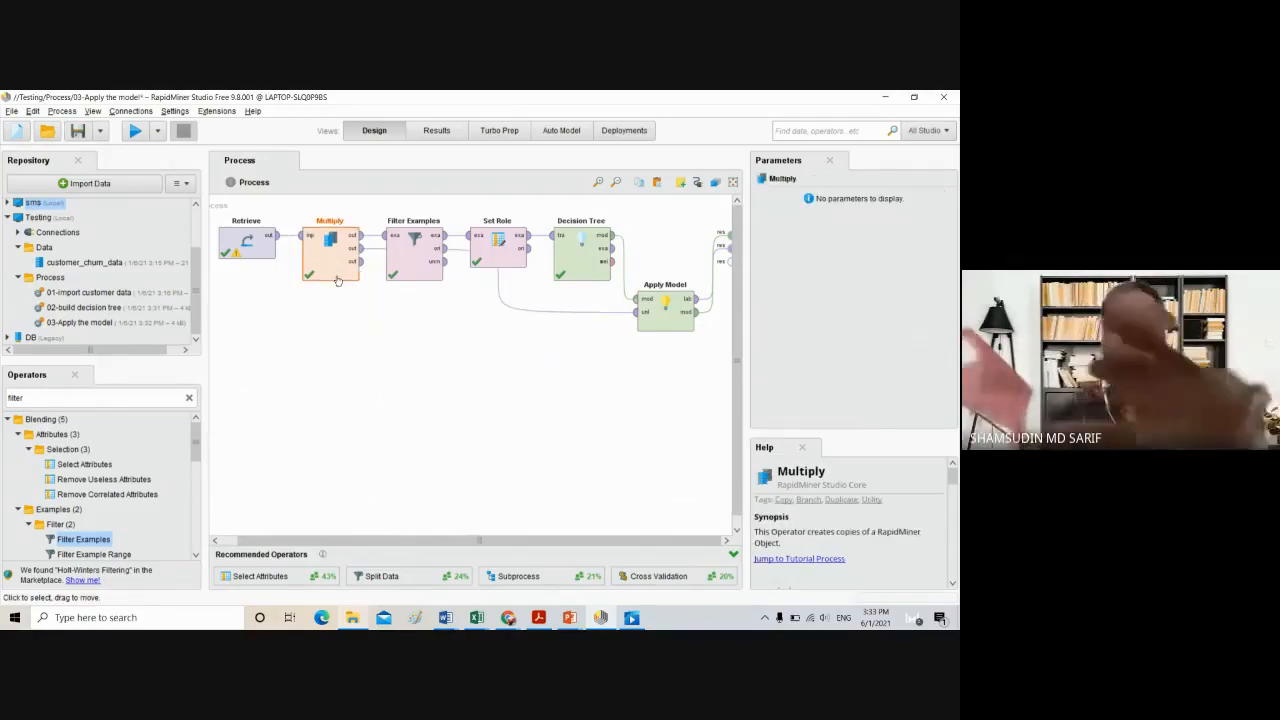
key(Delete)
Shift Filter Examples, Set Role, Decision Tree and Apply Model closer to Retrieve to close the gap left by Multiply
drag(410, 268, 330, 262)
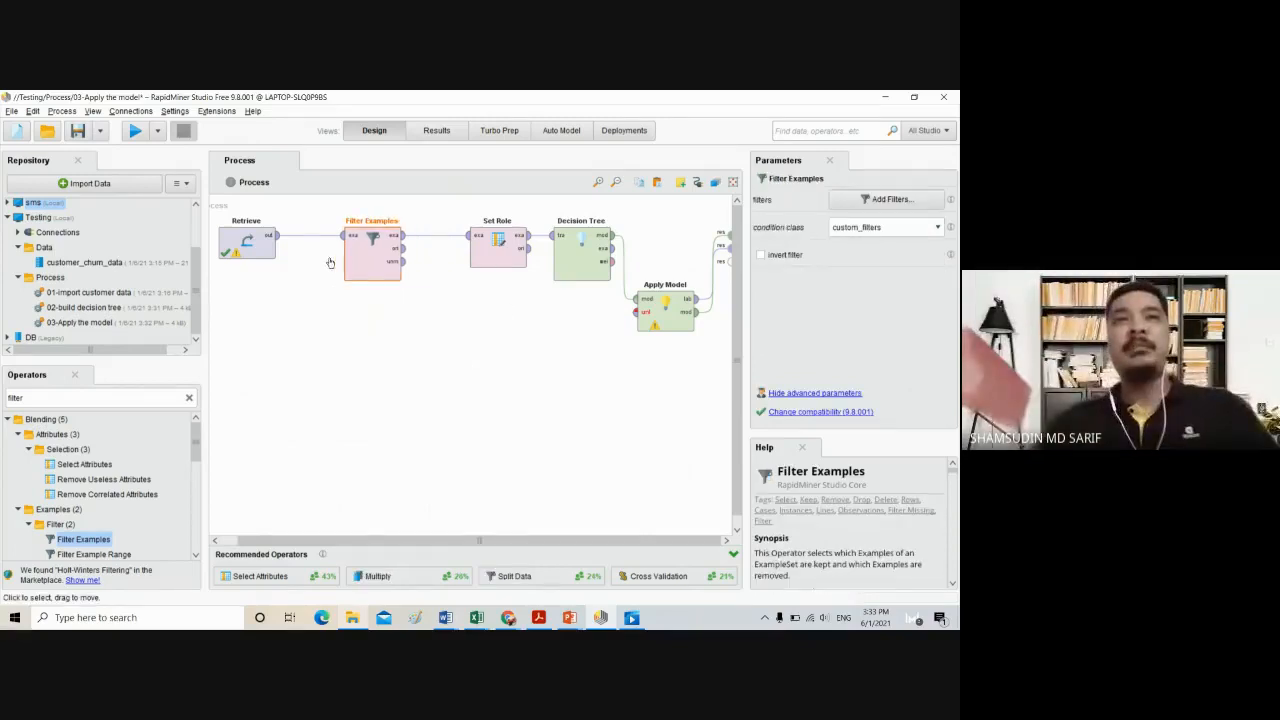
drag(488, 263, 402, 265)
drag(560, 263, 476, 263)
drag(687, 320, 604, 320)
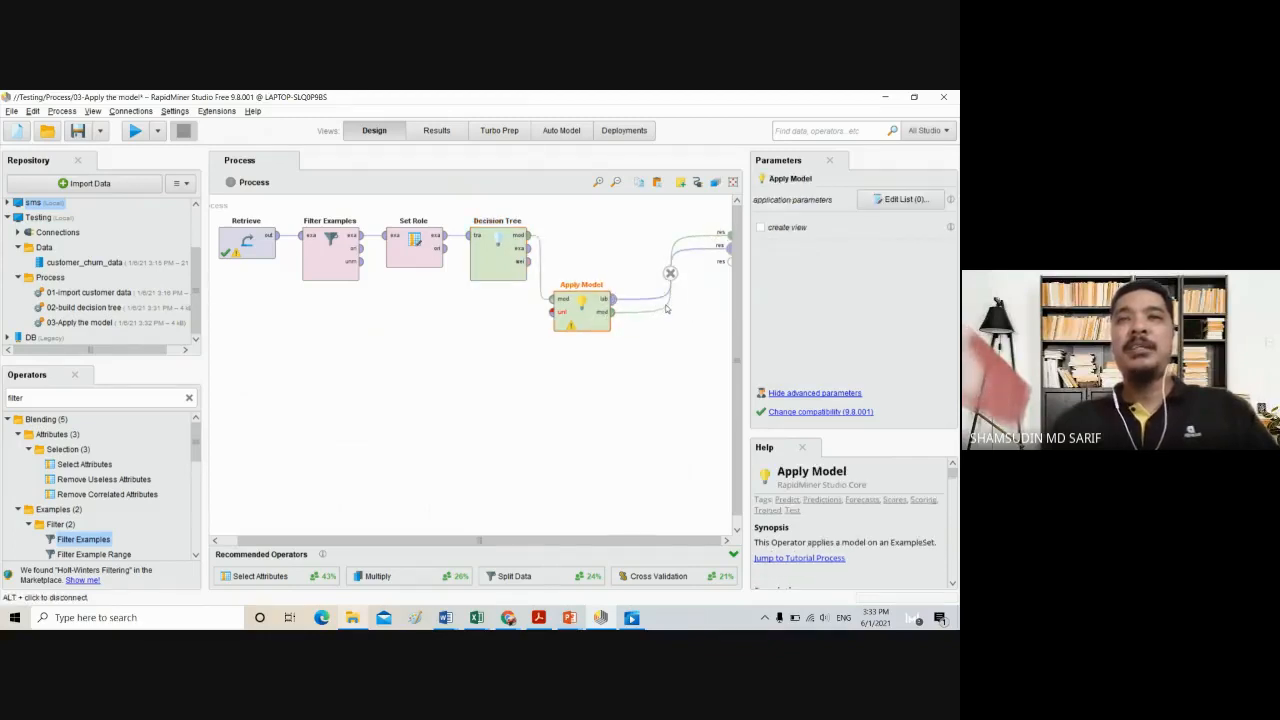
Disconnect Apply Model's model output from the result port, and move Apply Model further below Decision Tree
click(669, 306)
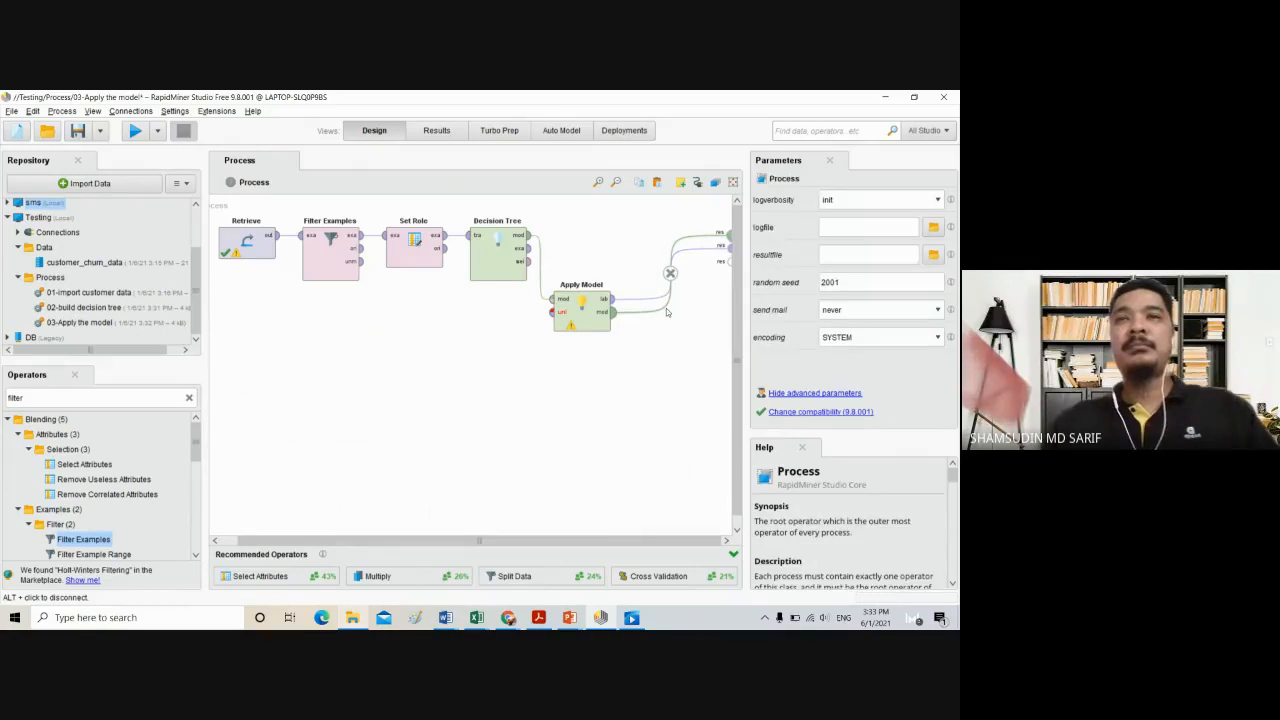
alt+click(666, 309)
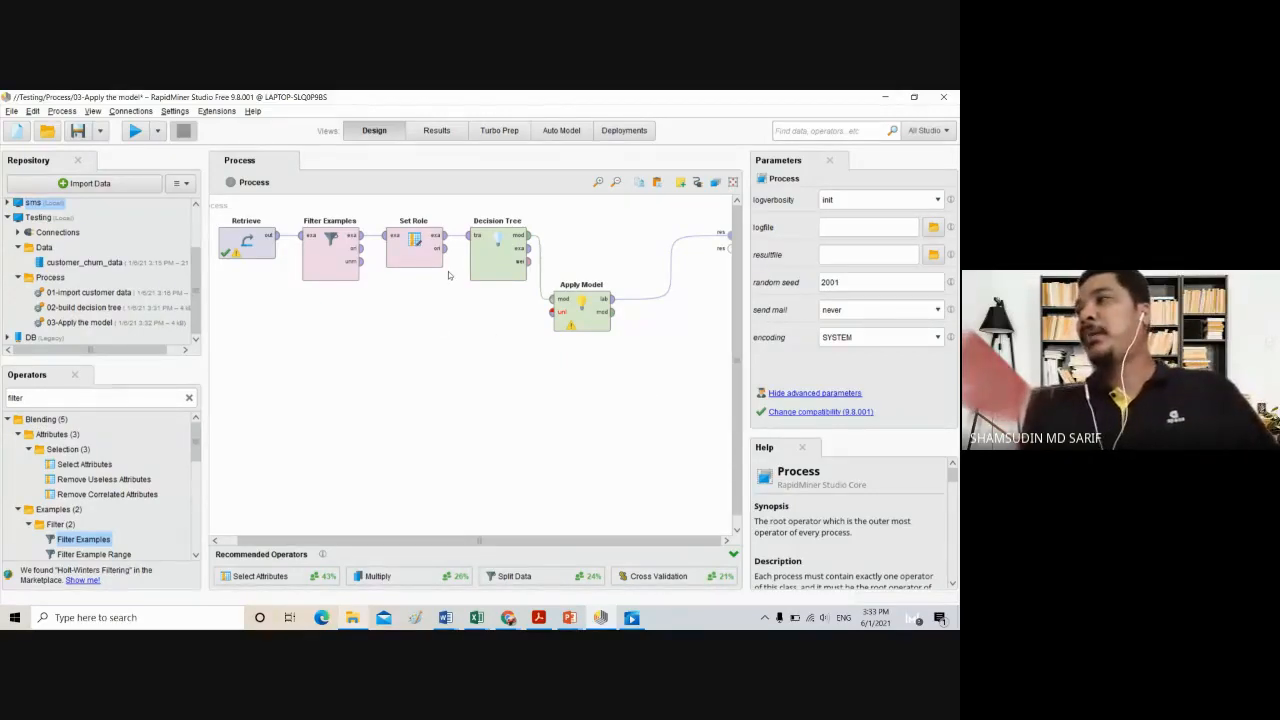
drag(601, 331, 562, 364)
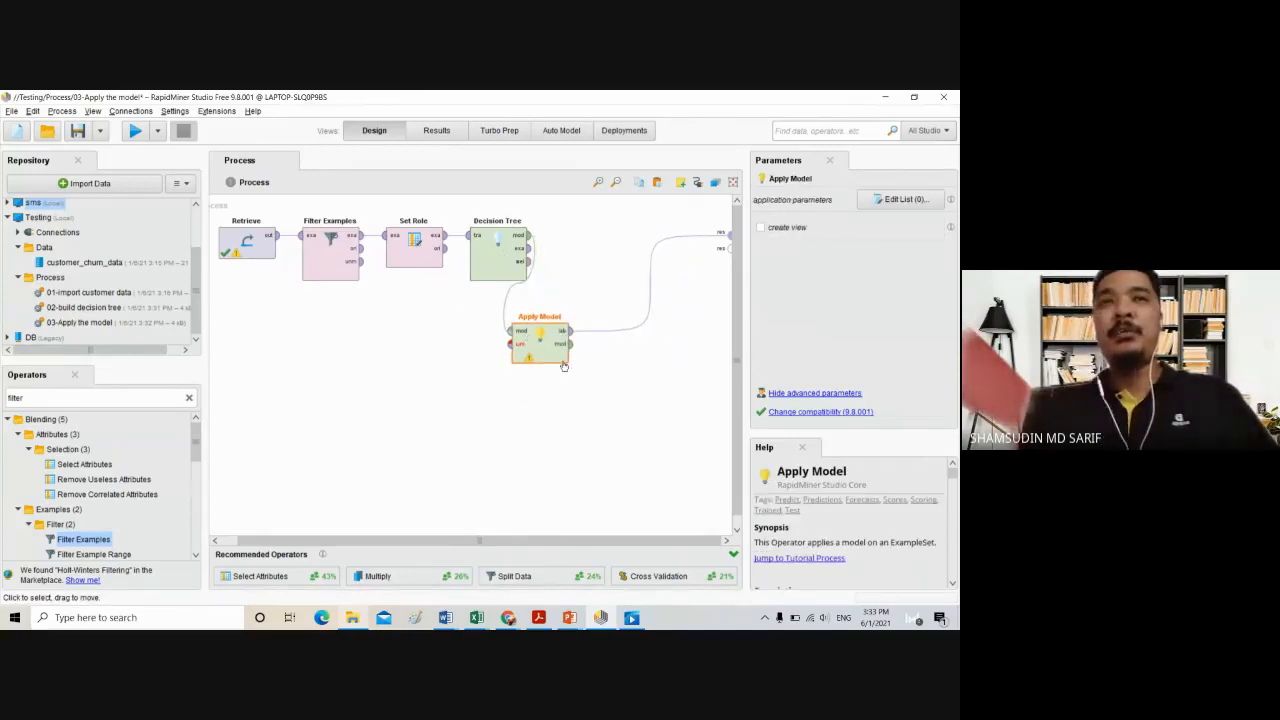
Find the general Performance operator and insert it between Apply Model's labelled data output and the result port
double_click(67, 400)
text(perfor)
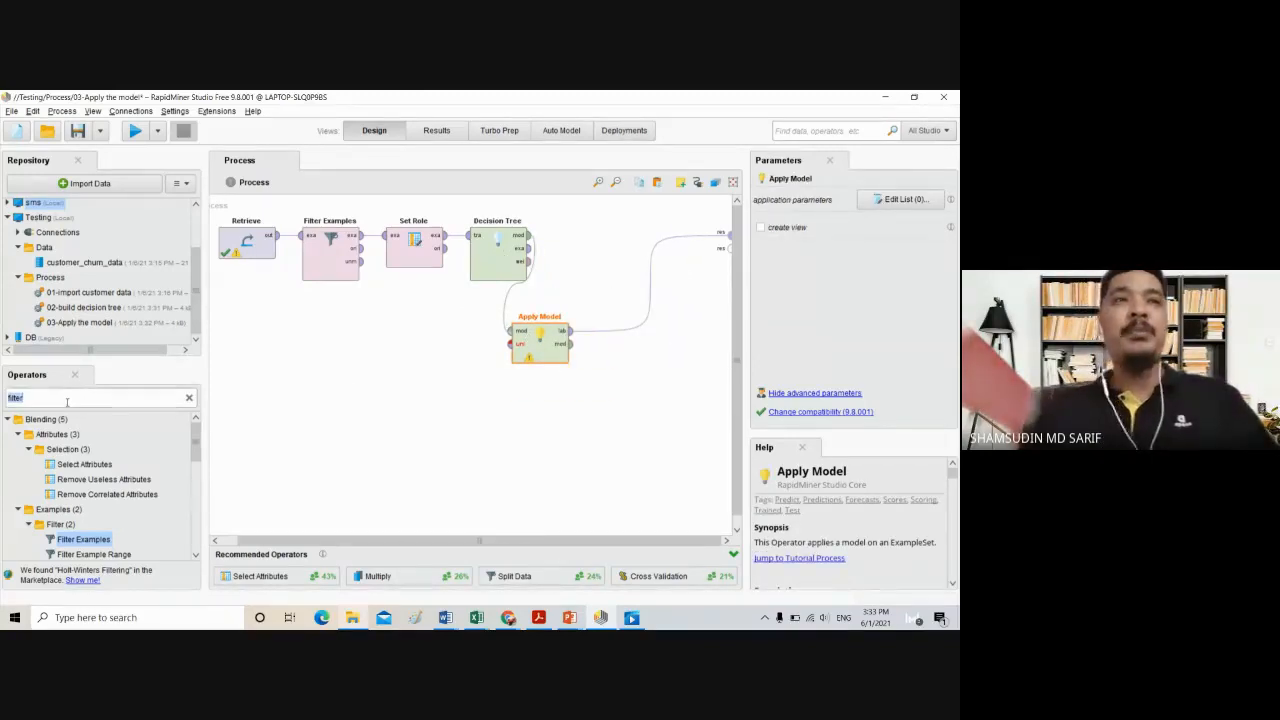
text(mance)
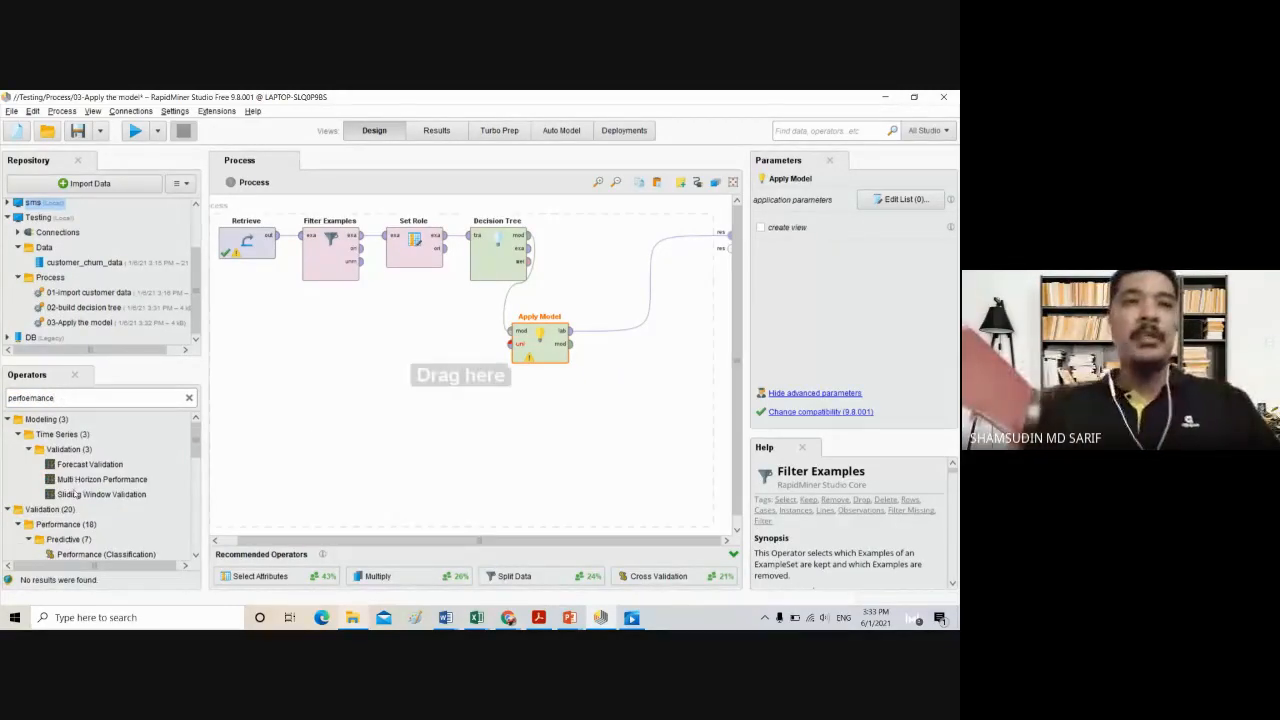
scroll(74, 494, down, 6)
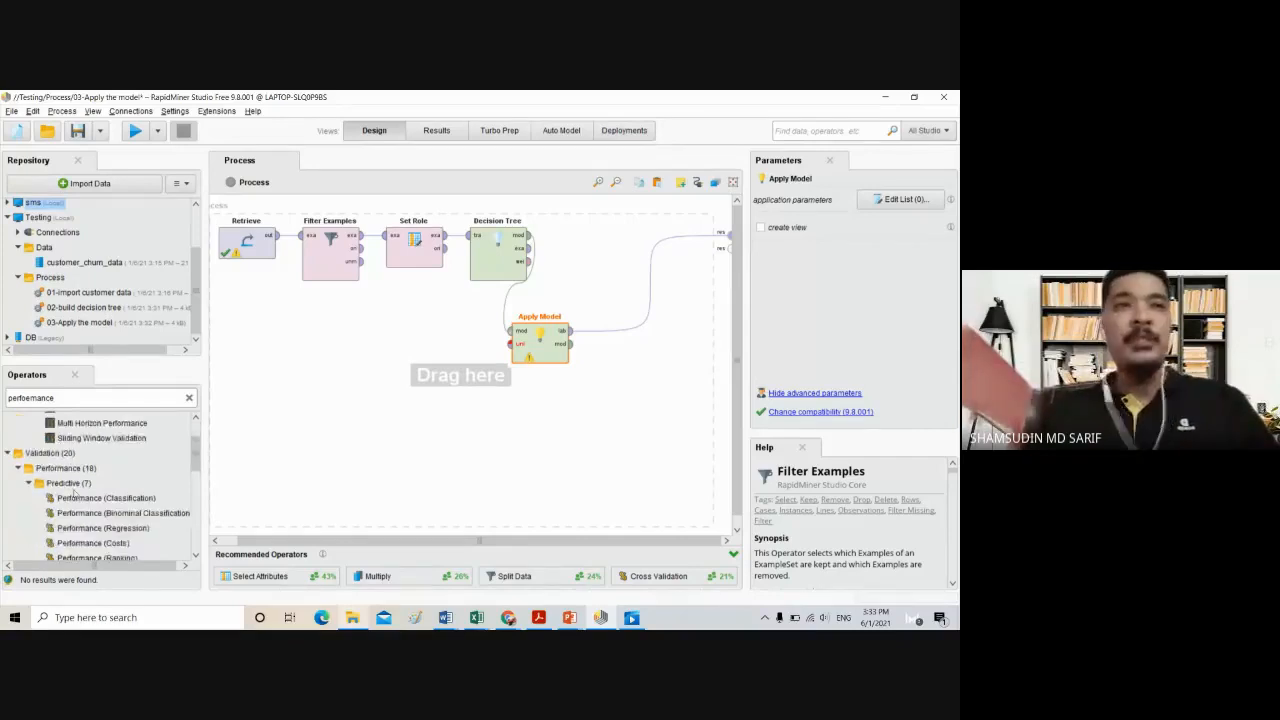
drag(67, 511, 645, 316)
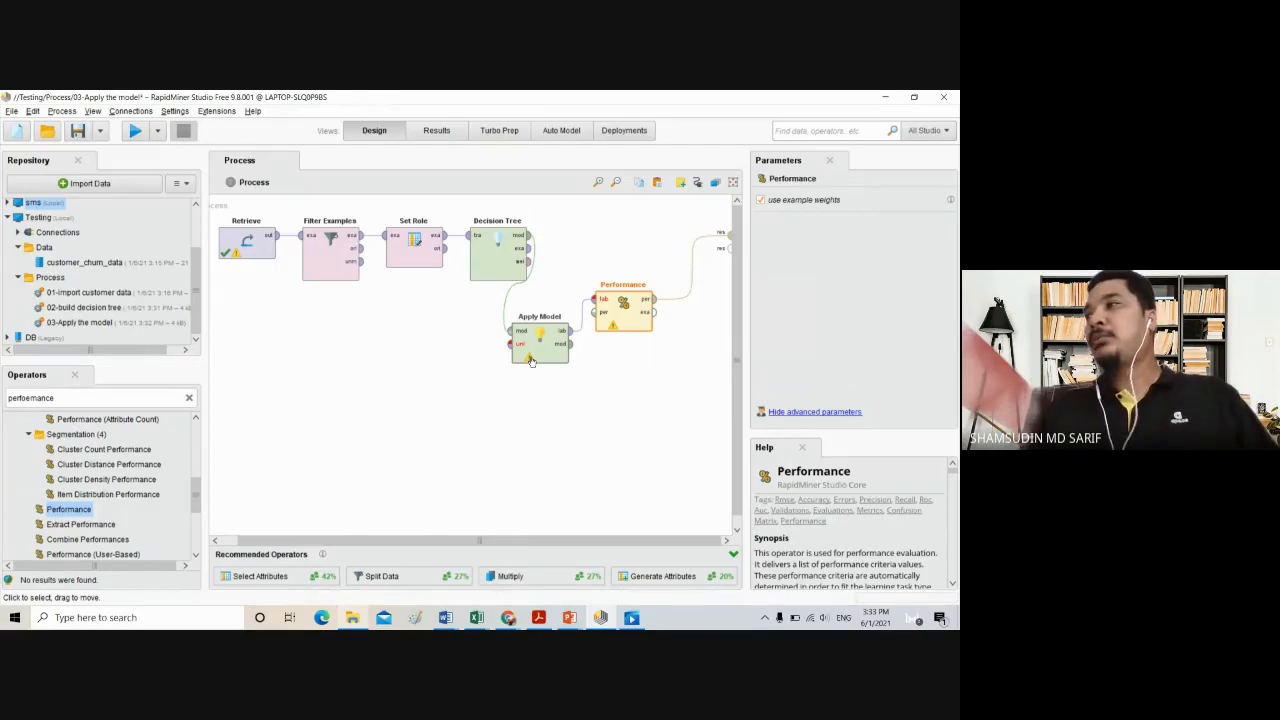
click(446, 236)
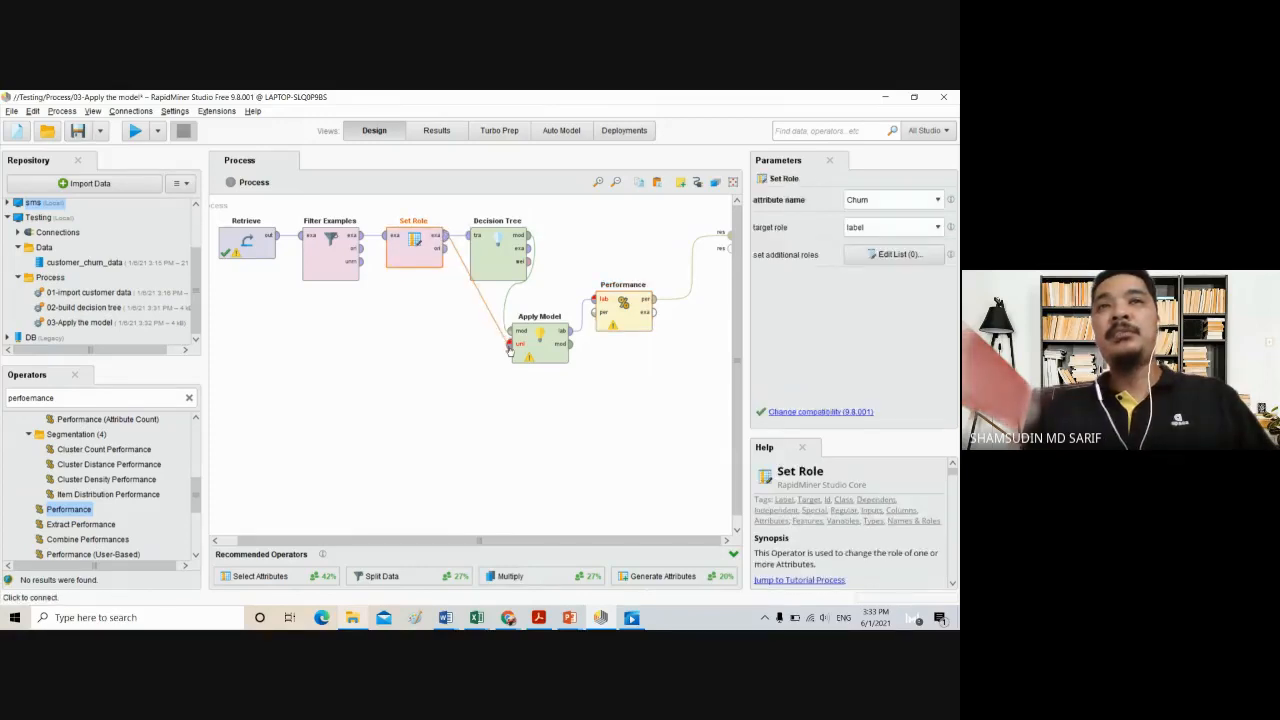
click(517, 346)
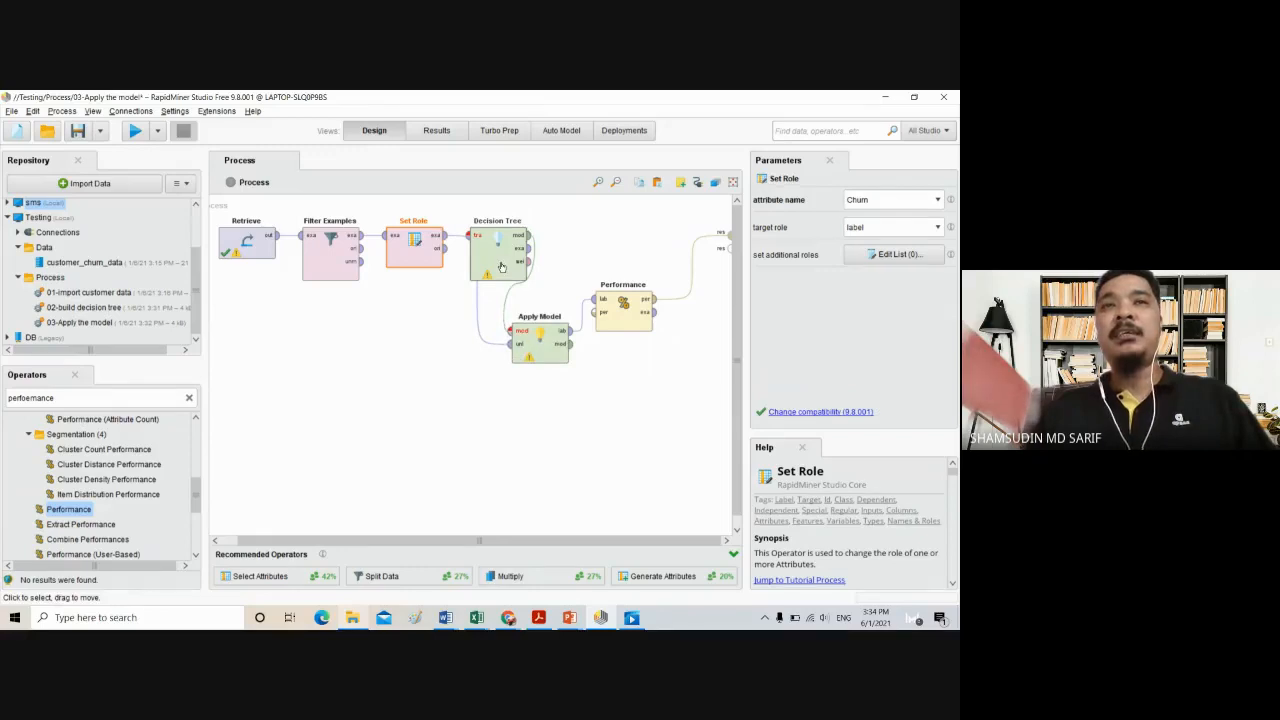
click(521, 235)
drag(521, 235, 563, 235)
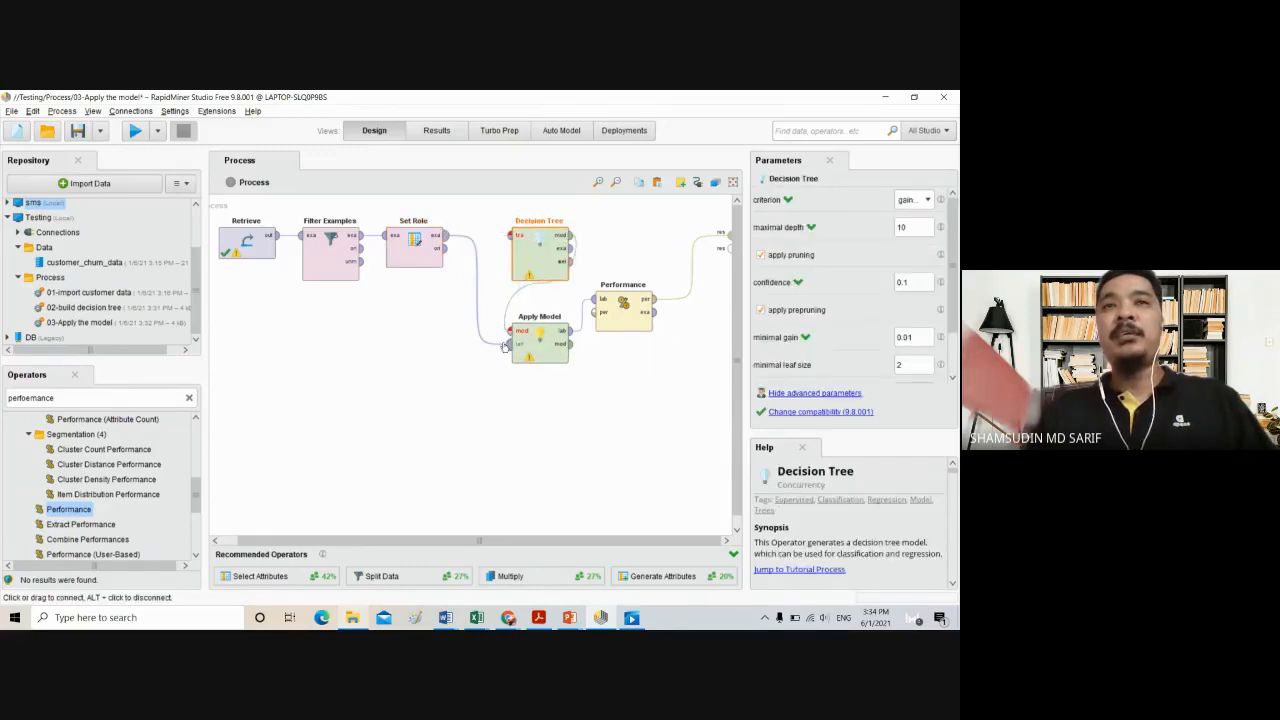
alt+click(476, 289)
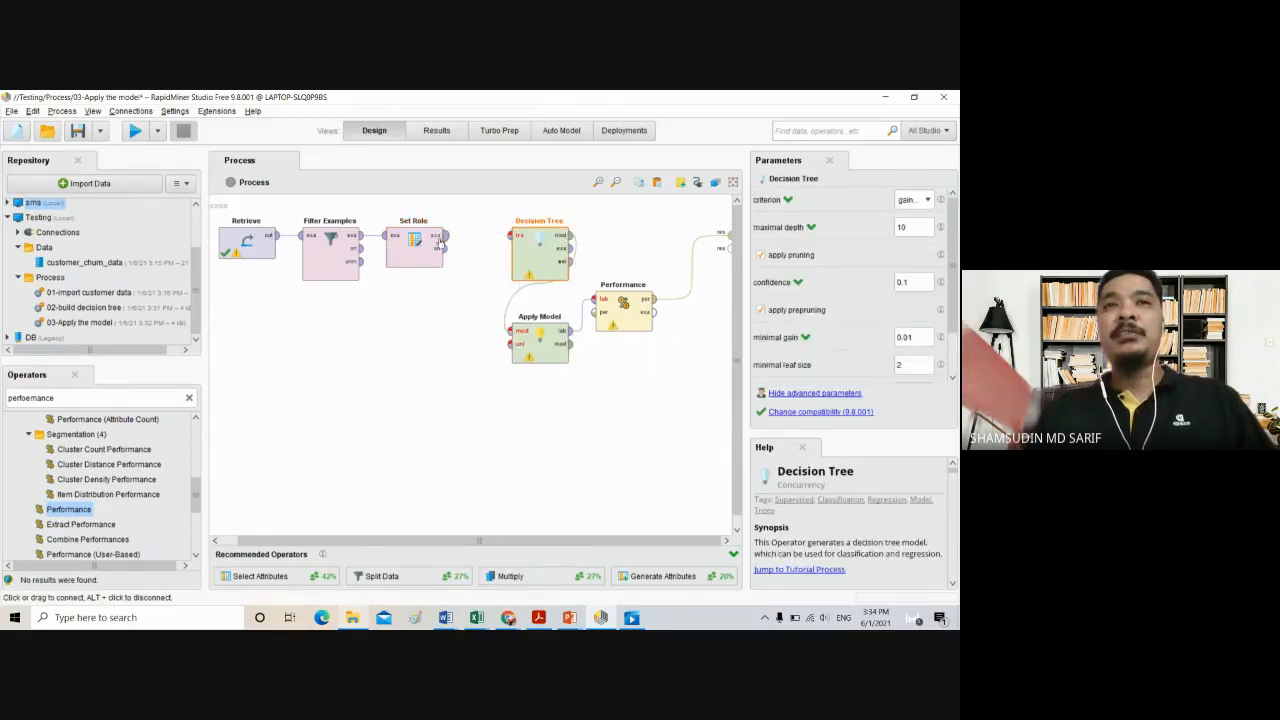
click(447, 238)
click(513, 235)
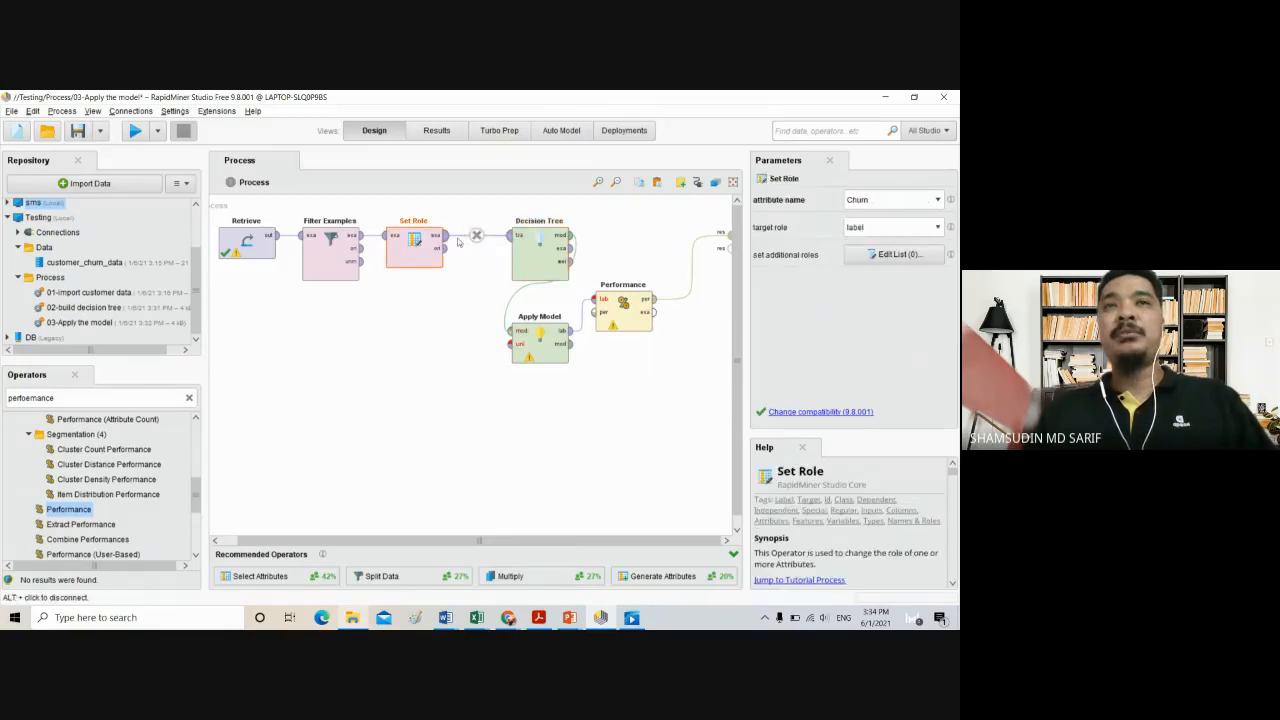
Connect Set Role to Apply Model's unlabelled input and insert a Multiply operator so the data feeds both Decision Tree and Apply Model
click(446, 246)
click(511, 343)
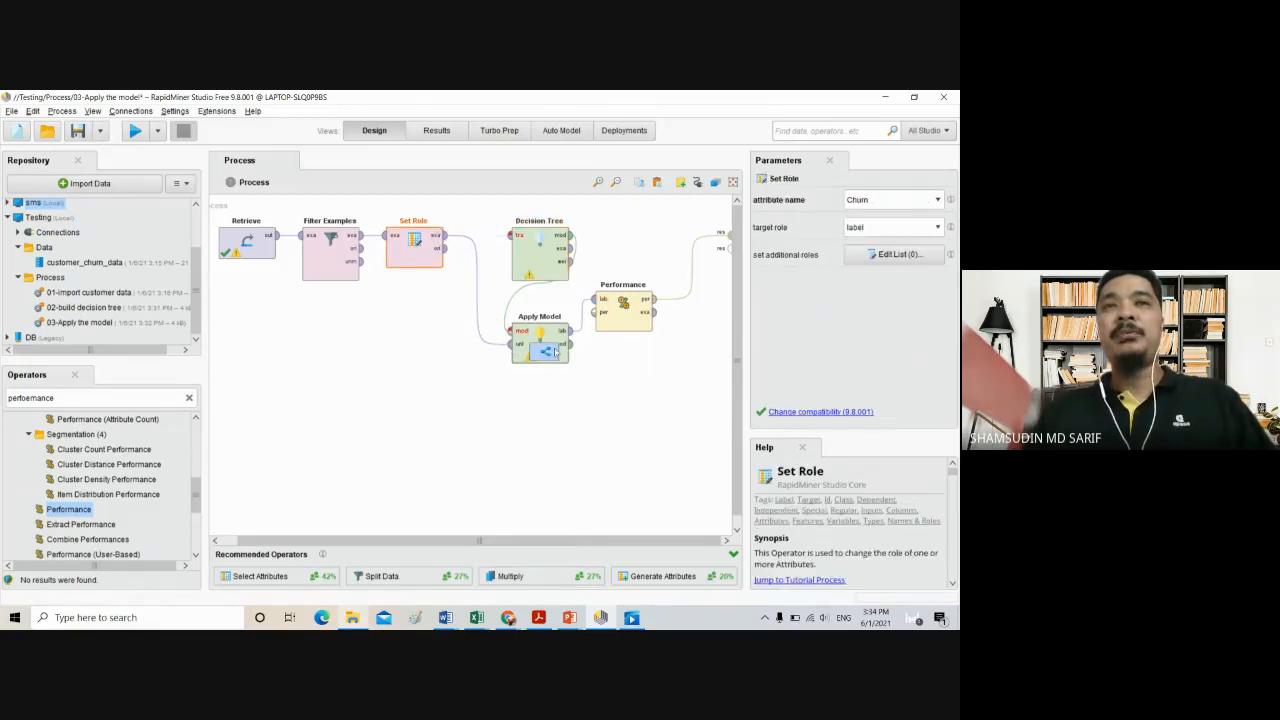
click(546, 353)
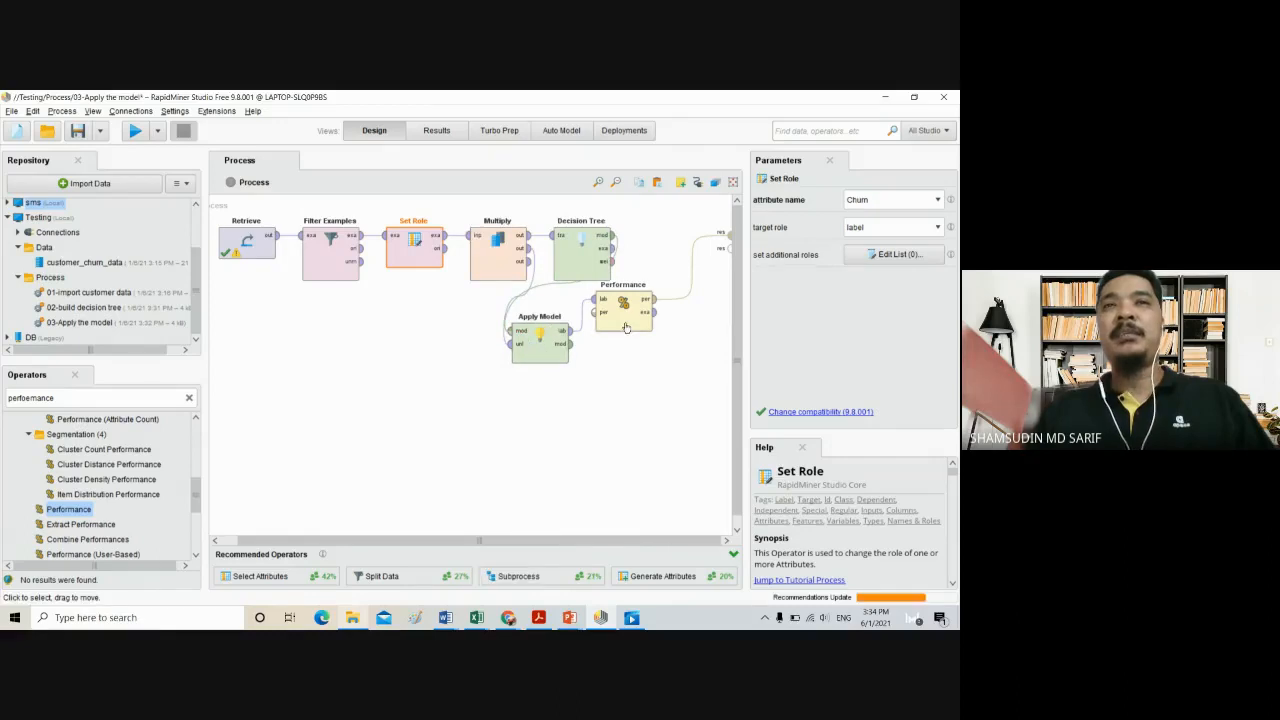
Move Apply Model and Performance below Decision Tree, and lower Multiply slightly to tidy the process layout
drag(626, 328, 587, 385)
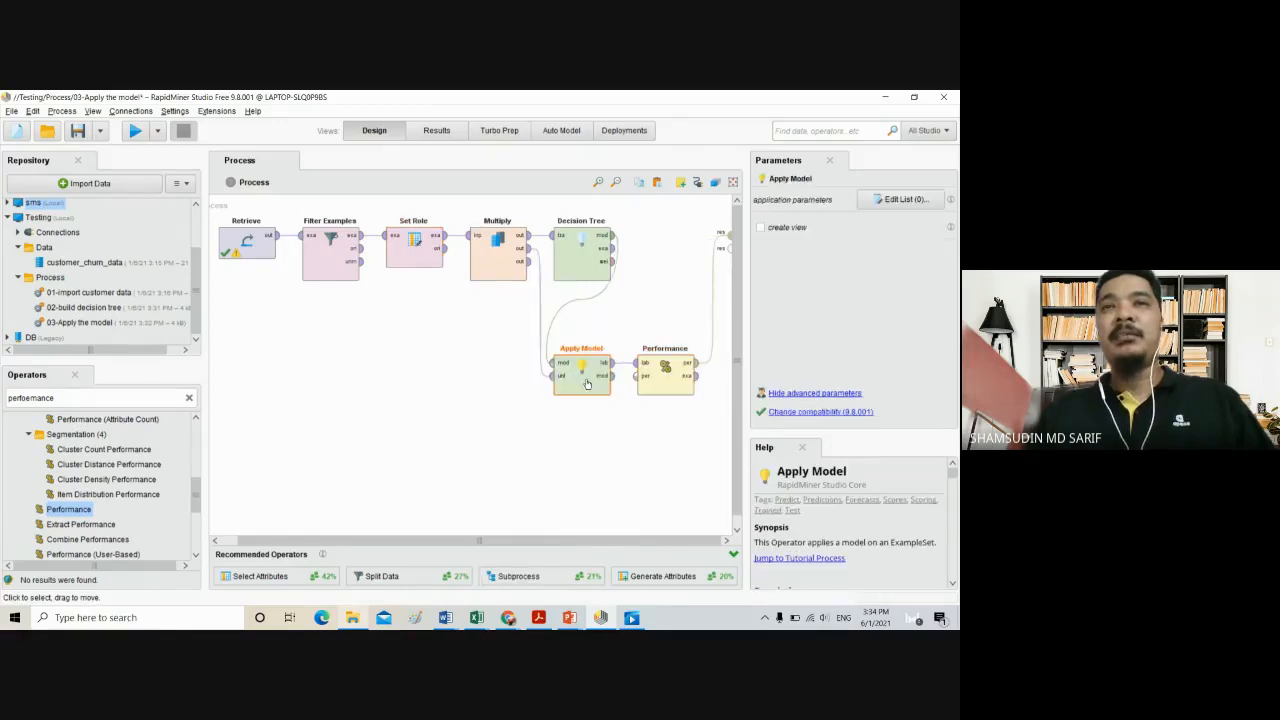
drag(498, 255, 498, 285)
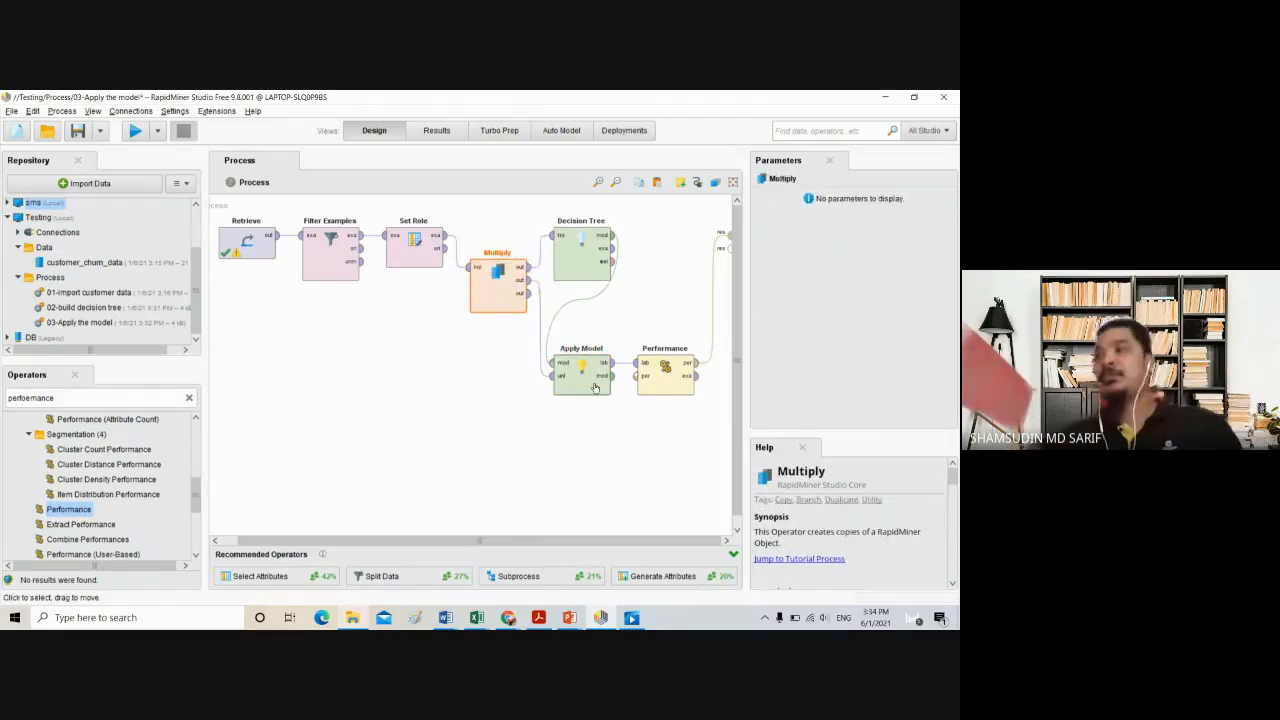
click(595, 270)
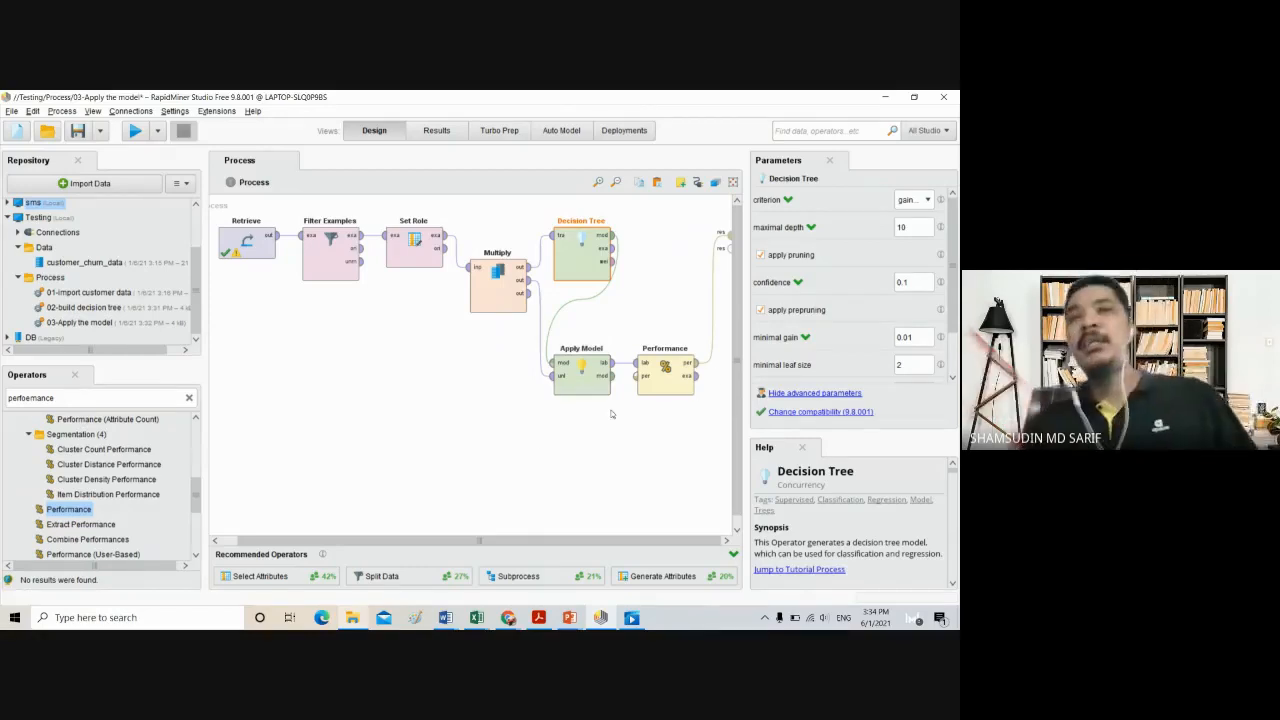
click(528, 448)
click(654, 385)
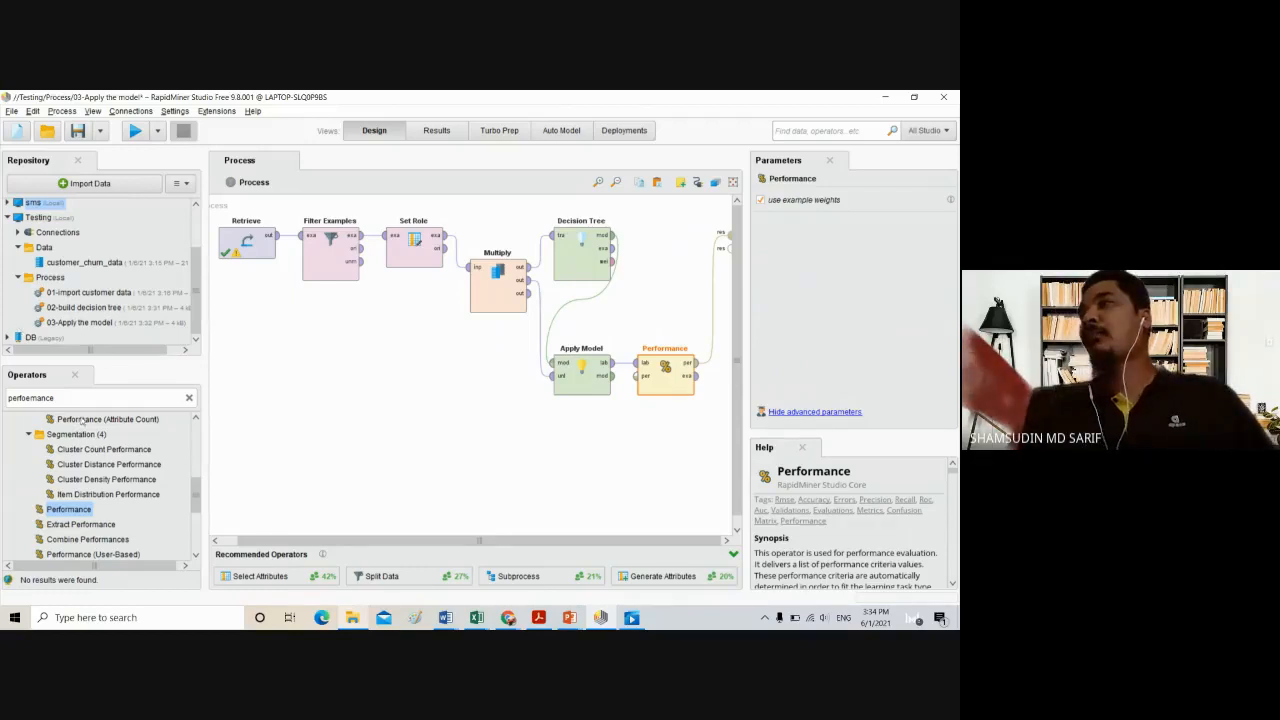
Run the process and review the accuracy, precision, recall and three AUC criteria of the performance result
click(134, 130)
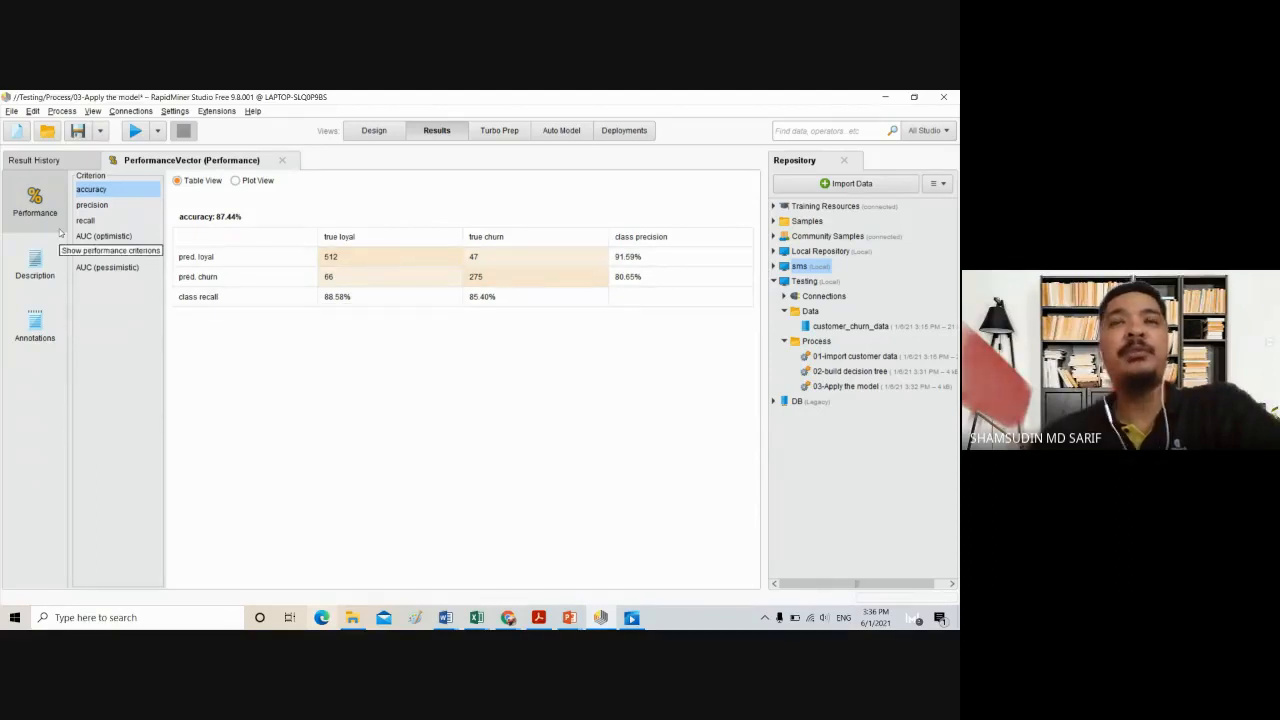
click(100, 205)
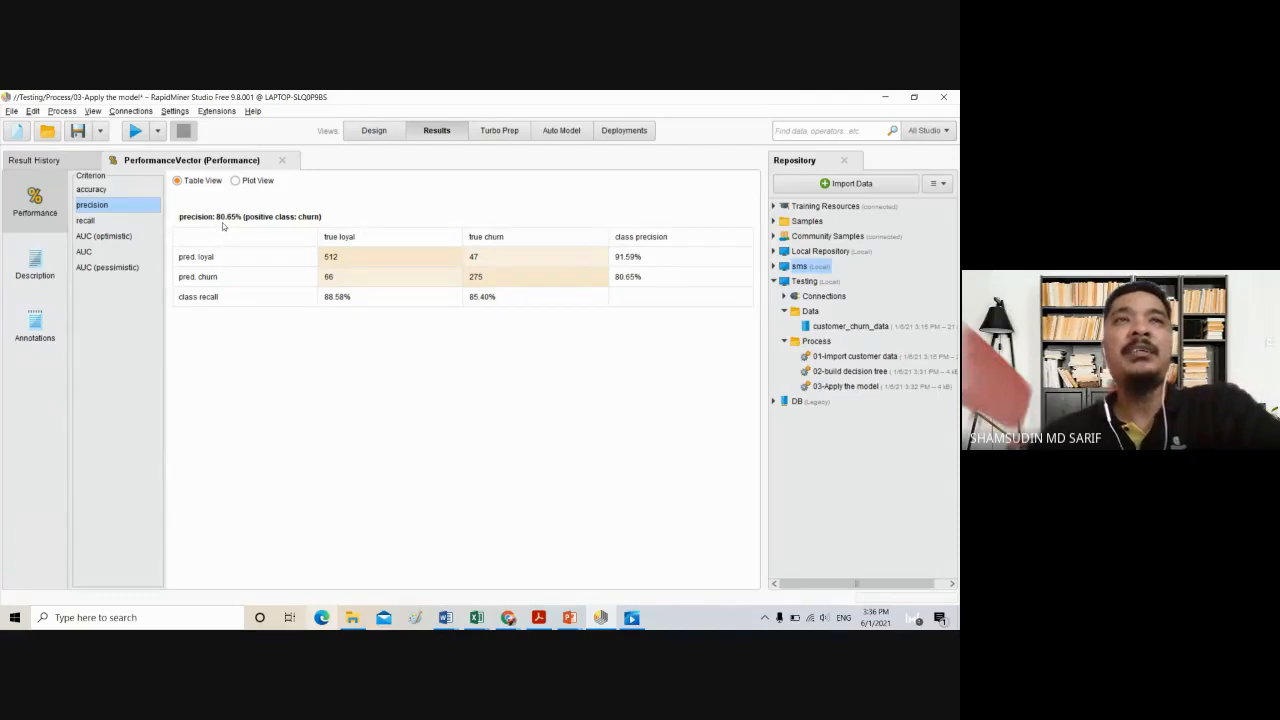
click(87, 220)
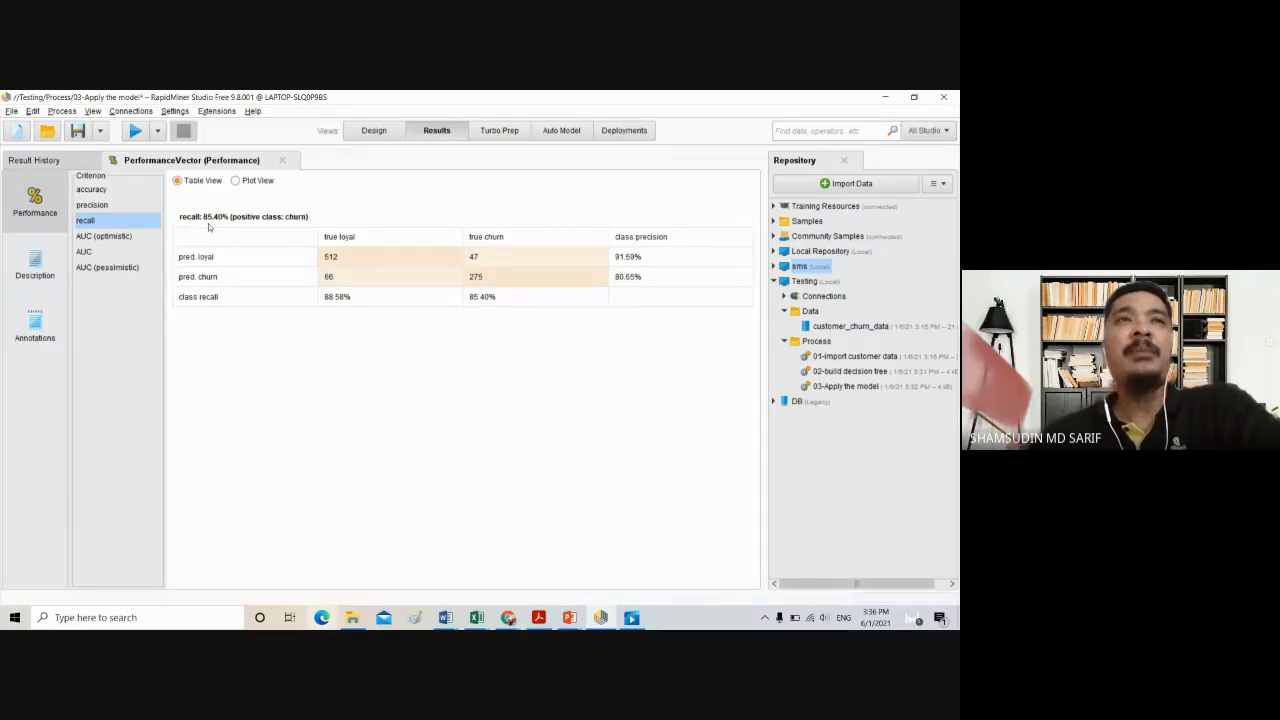
click(116, 241)
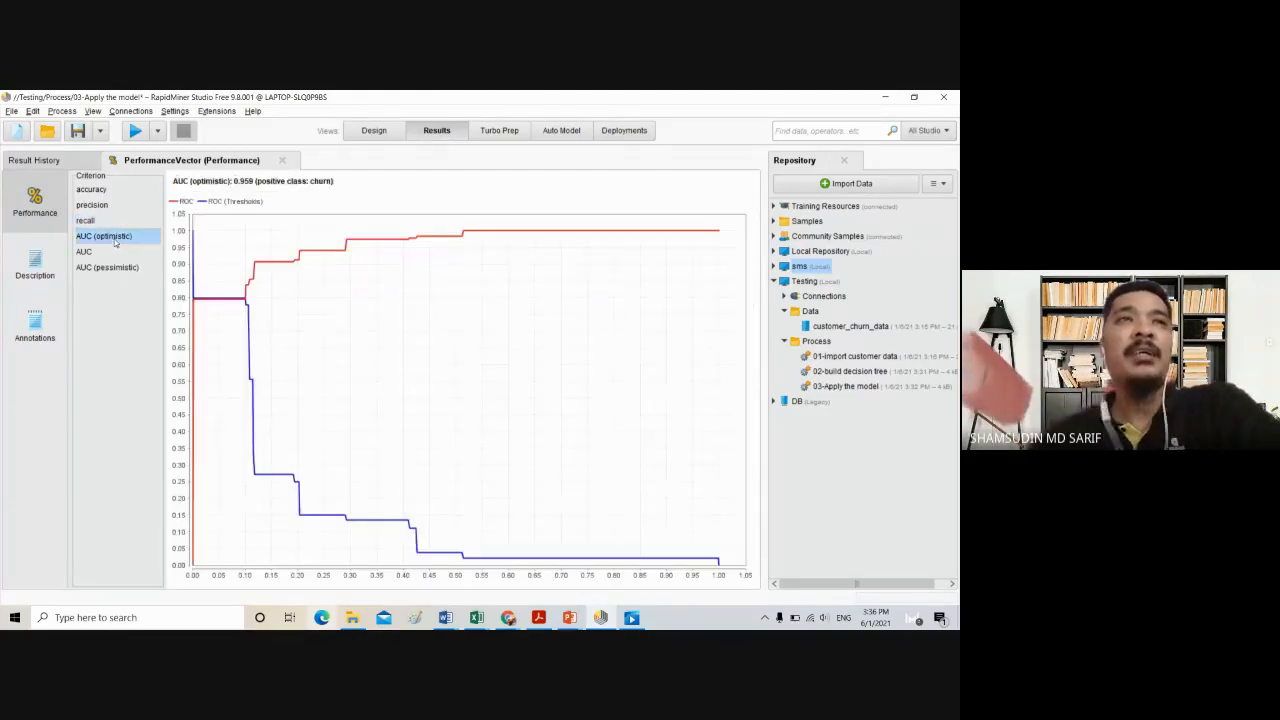
click(90, 253)
click(109, 270)
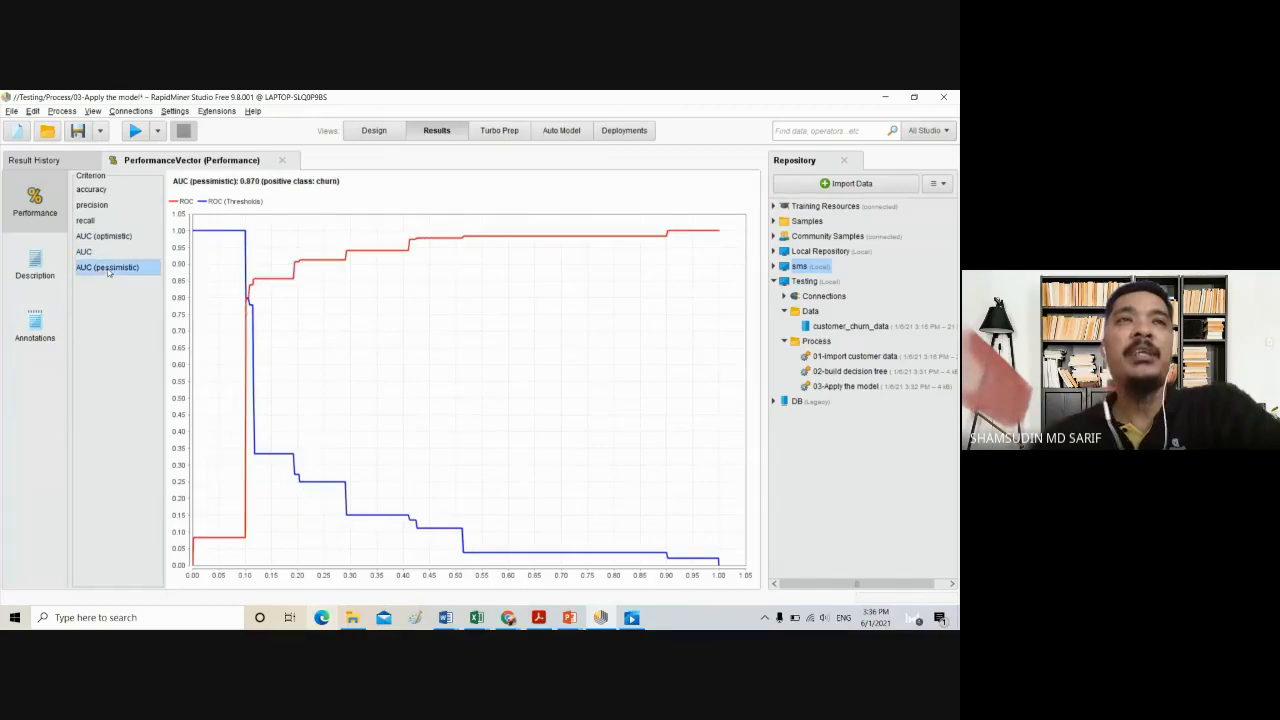
click(86, 251)
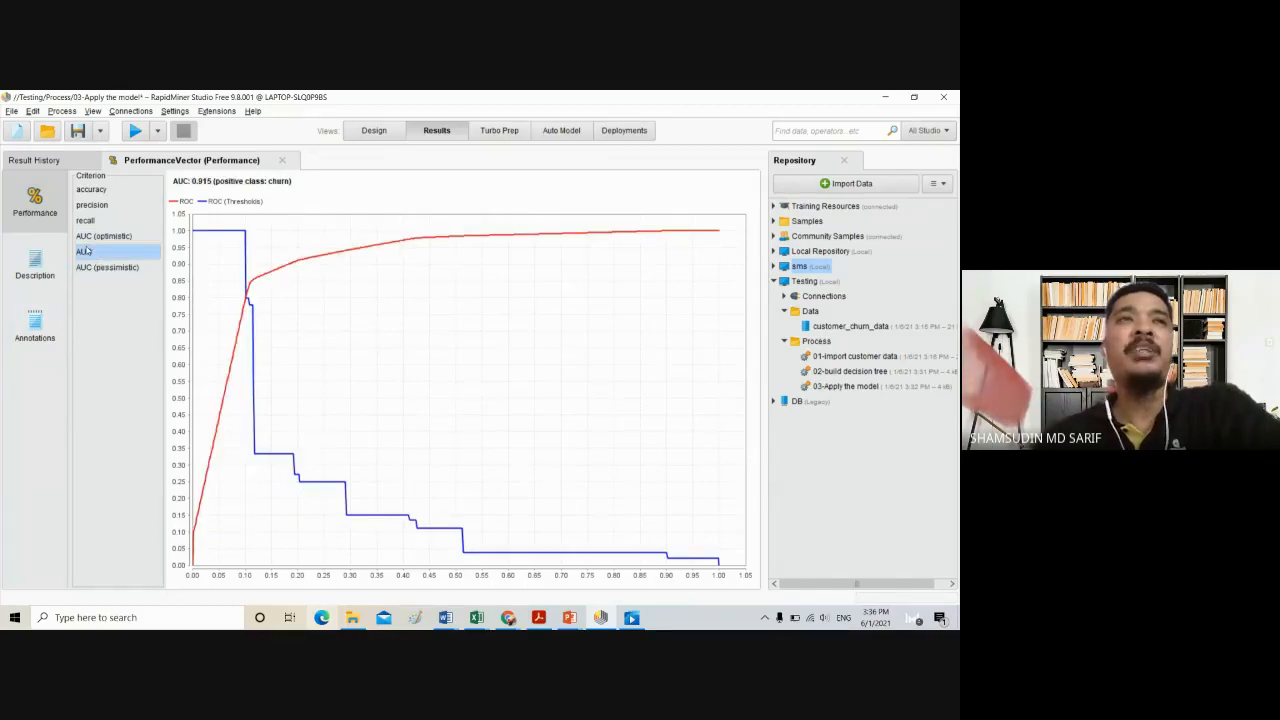
click(98, 237)
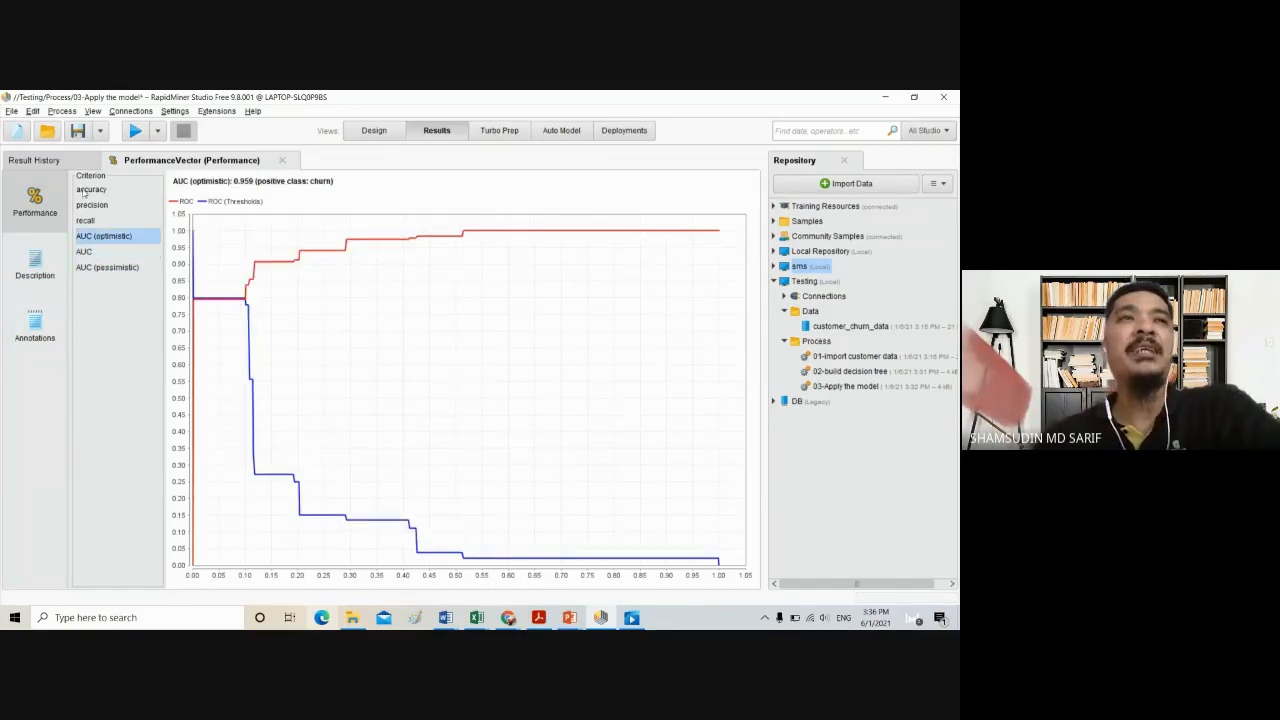
click(86, 190)
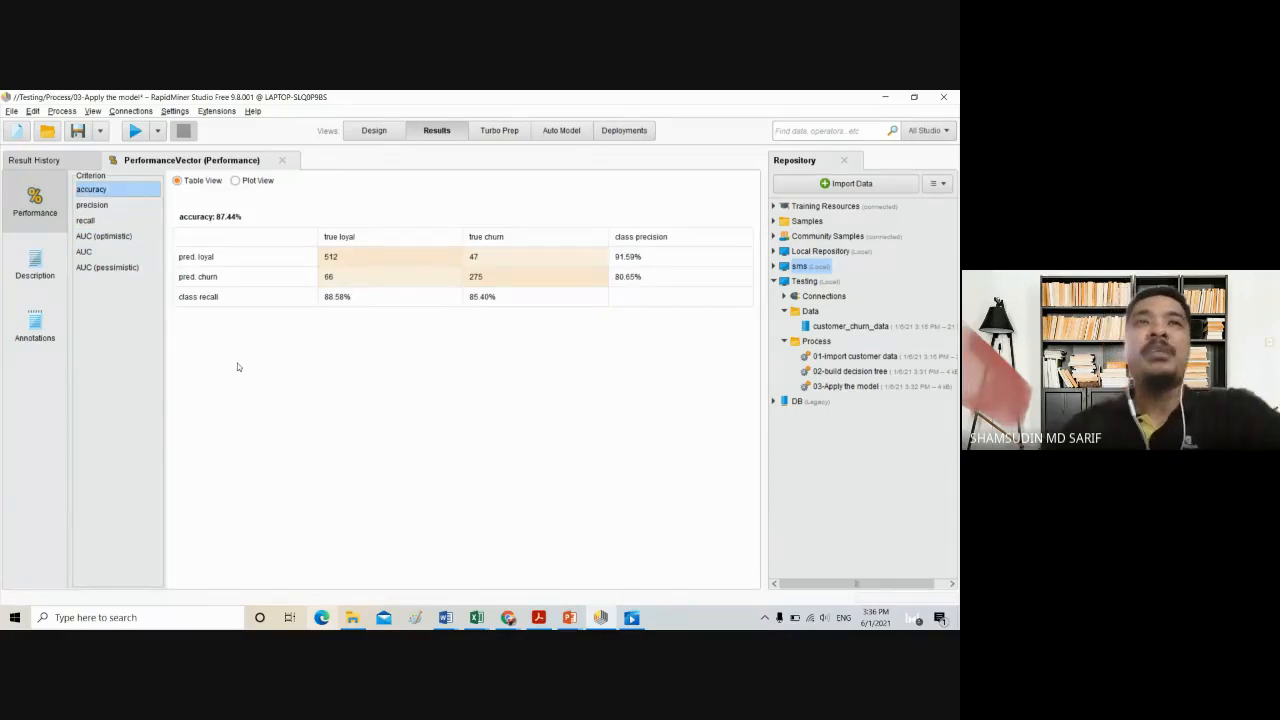
View the accuracy confusion matrix as a plot, and compare the accuracy and precision tables
click(236, 181)
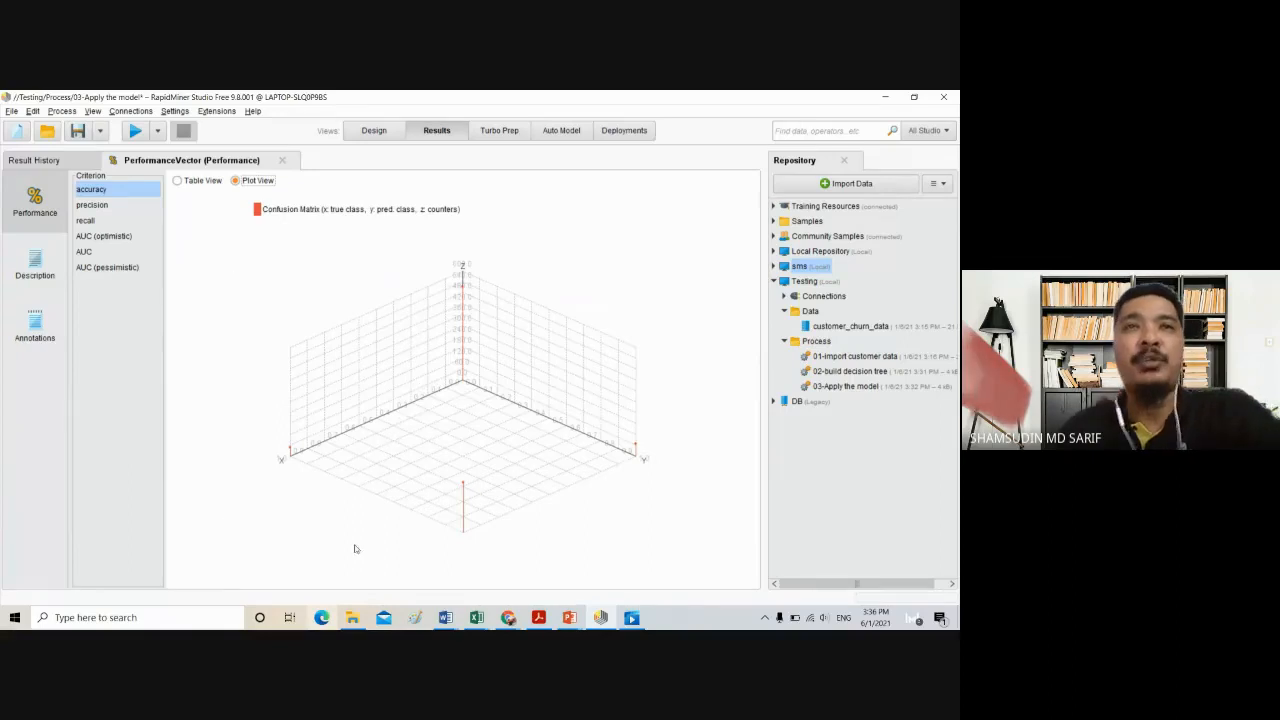
click(178, 181)
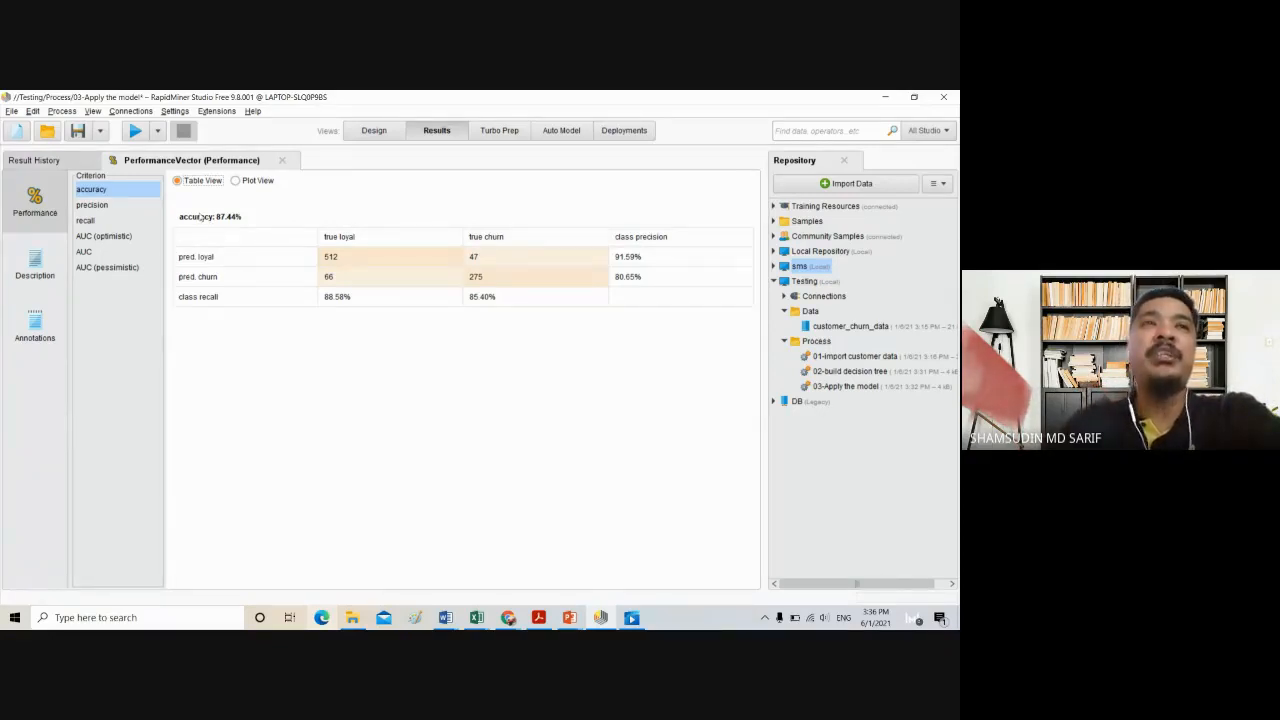
click(88, 204)
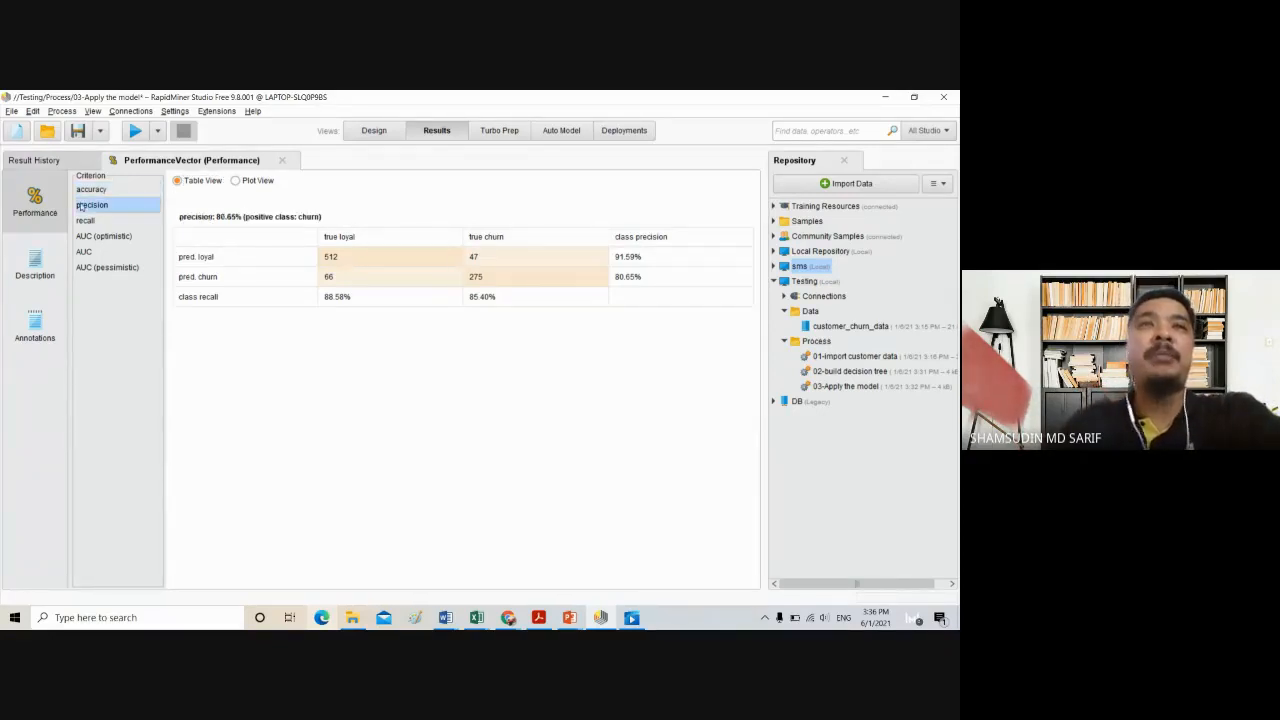
click(90, 189)
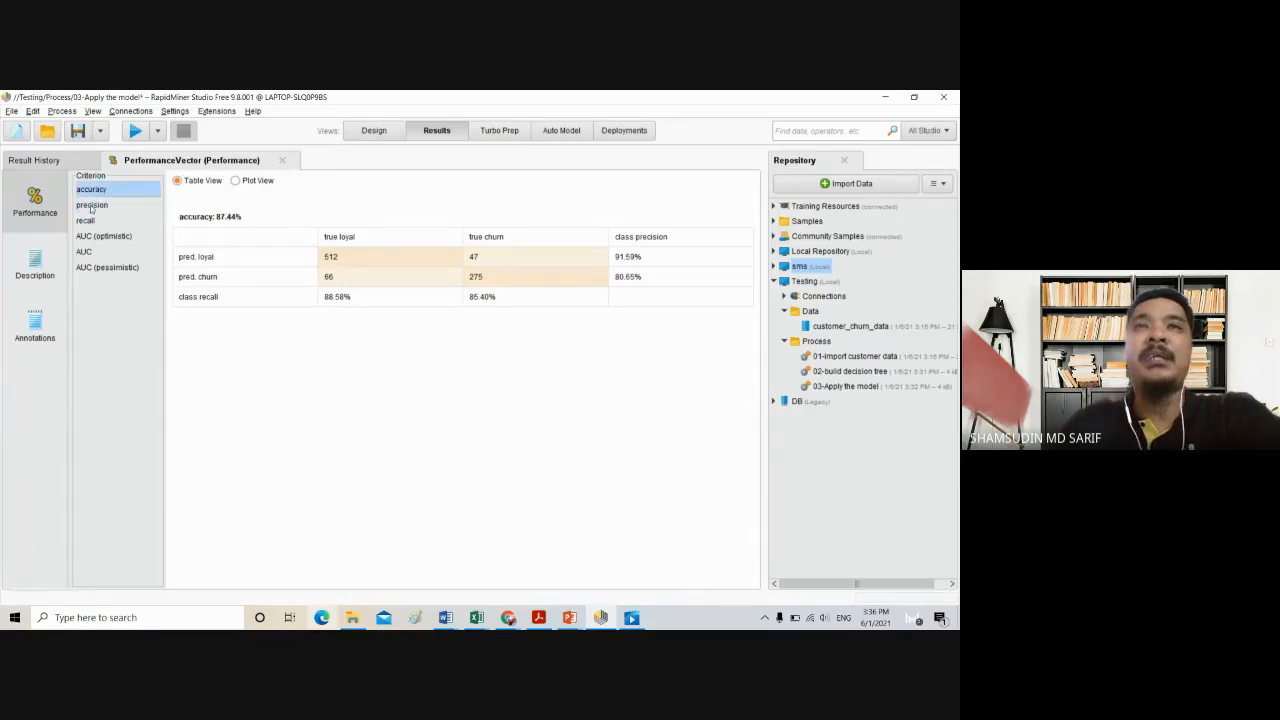
click(94, 205)
Return to the process design and save a copy in the Testing repository's Process folder as "04-testing a model"
click(374, 130)
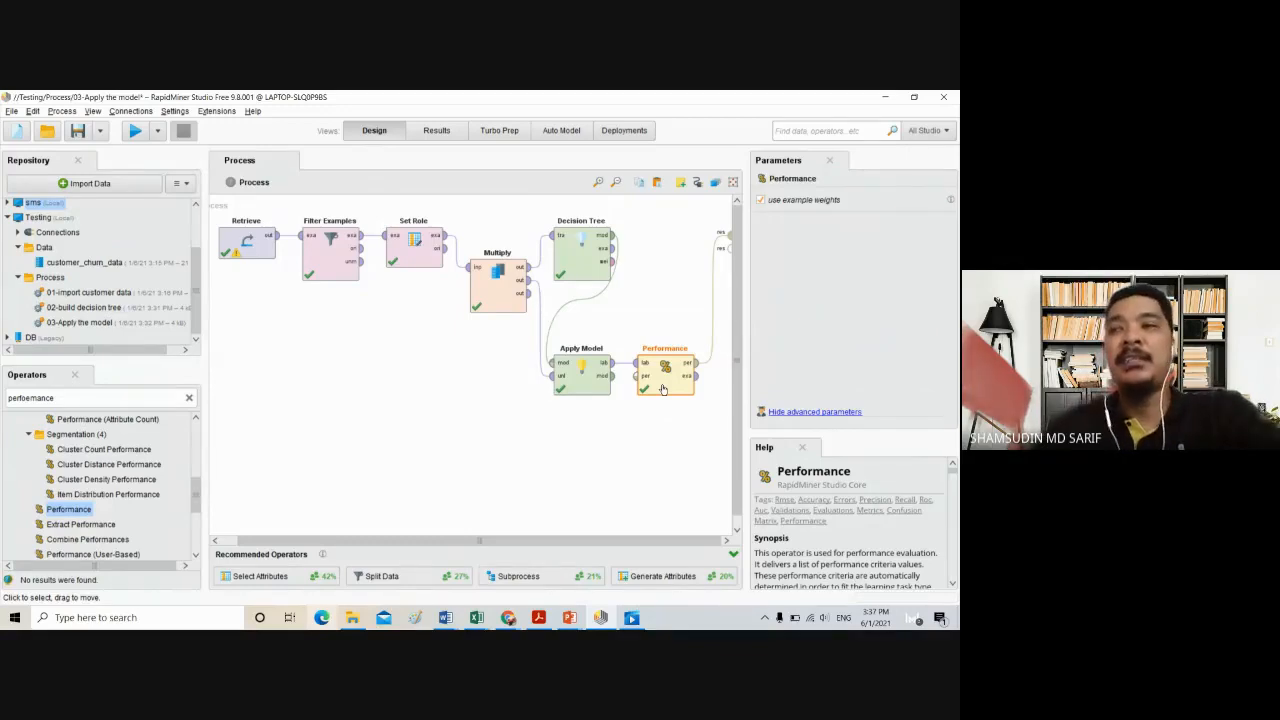
click(595, 447)
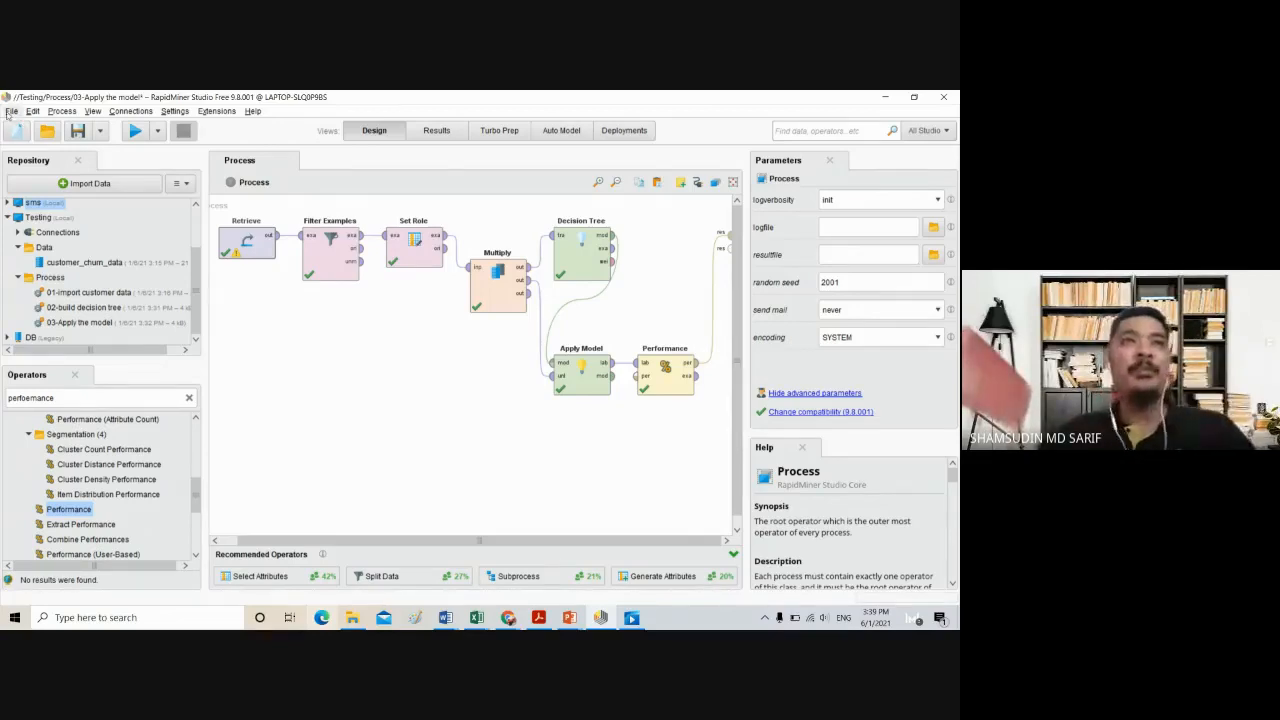
click(11, 111)
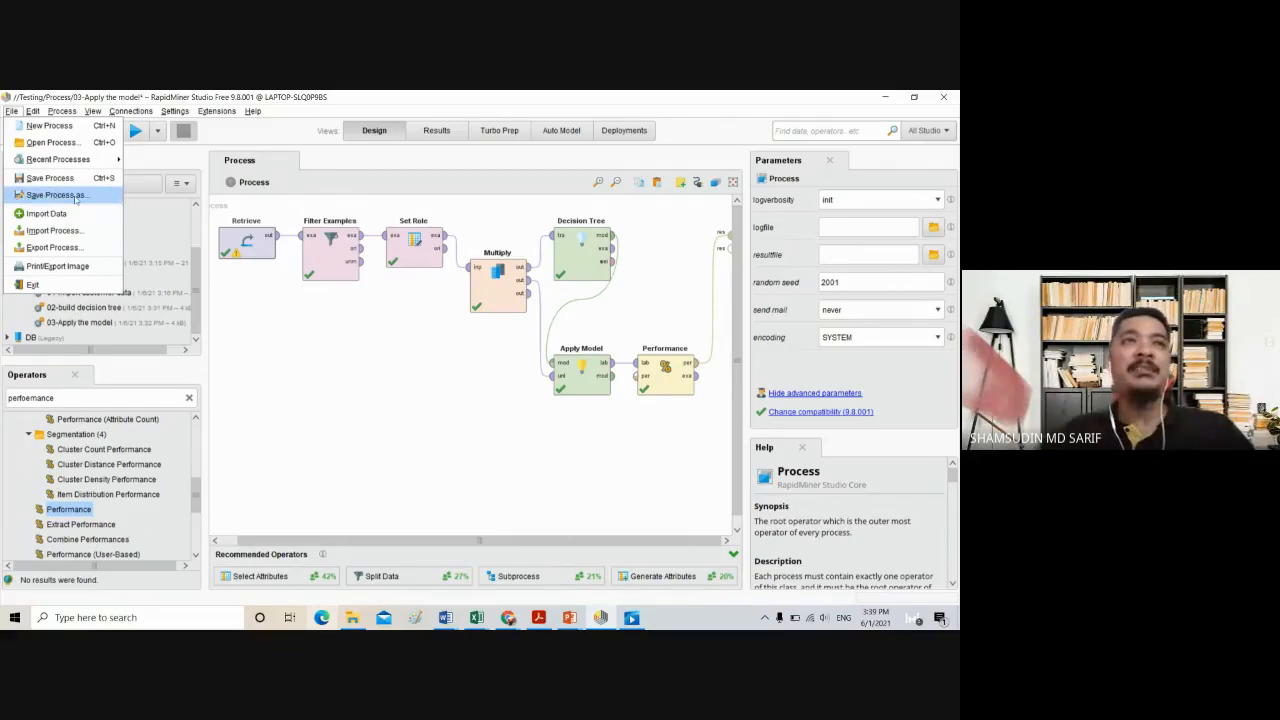
click(62, 196)
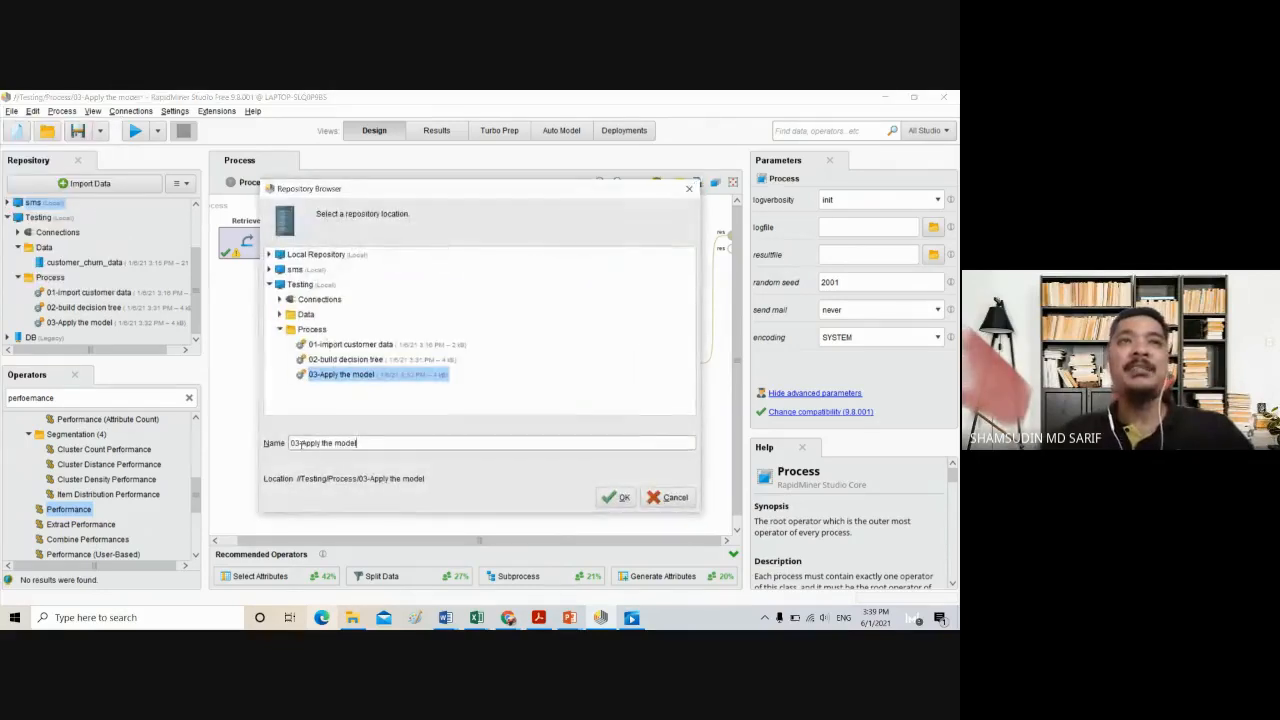
click(298, 442)
key(BackSpace)
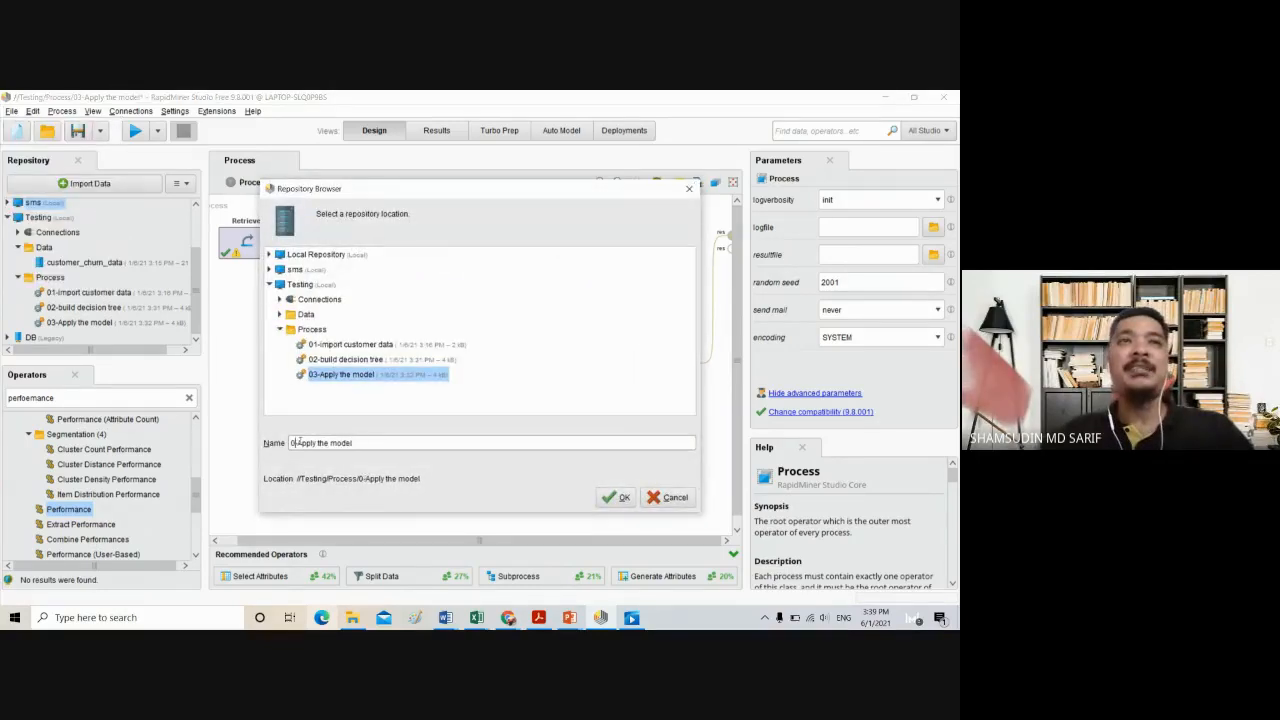
text(4)
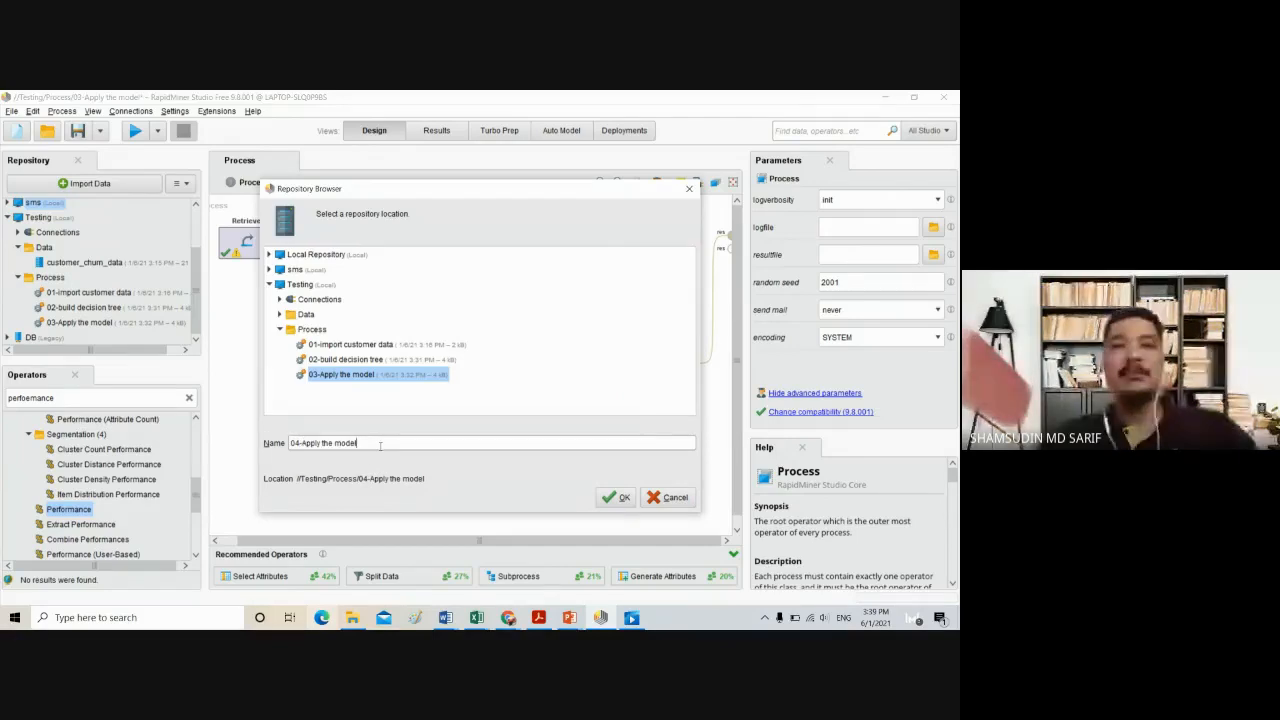
key(BackSpace)
key(BackSpace)
key(BackSpace)
key(BackSpace)
key(BackSpace)
key(BackSpace)
key(BackSpace)
key(BackSpace)
key(BackSpace)
key(BackSpace)
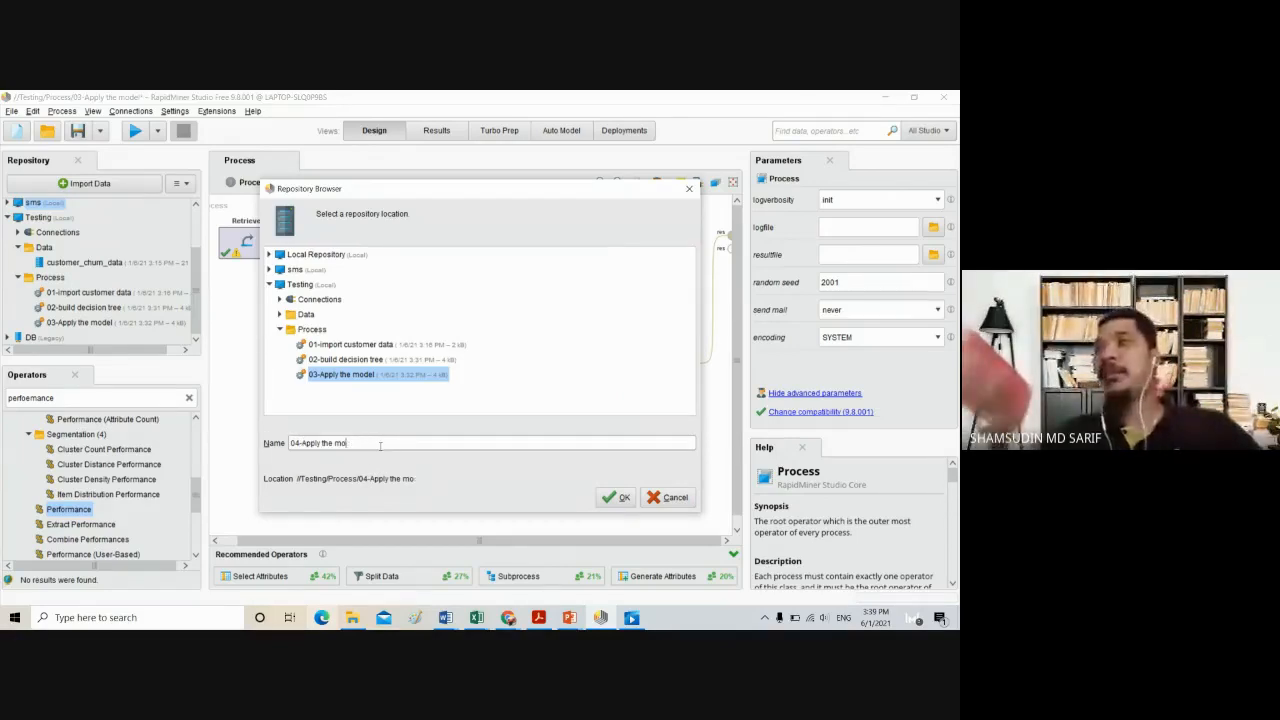
key(BackSpace)
key(BackSpace)
key(BackSpace)
key(BackSpace)
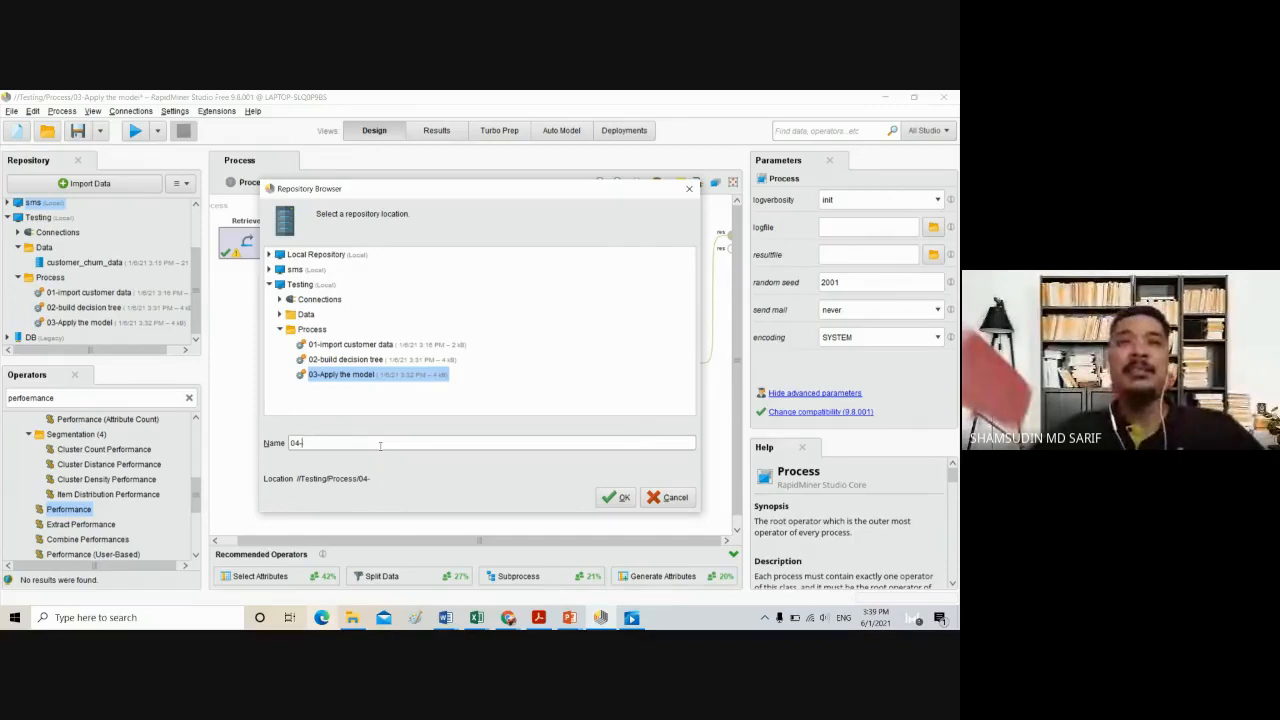
text(testing)
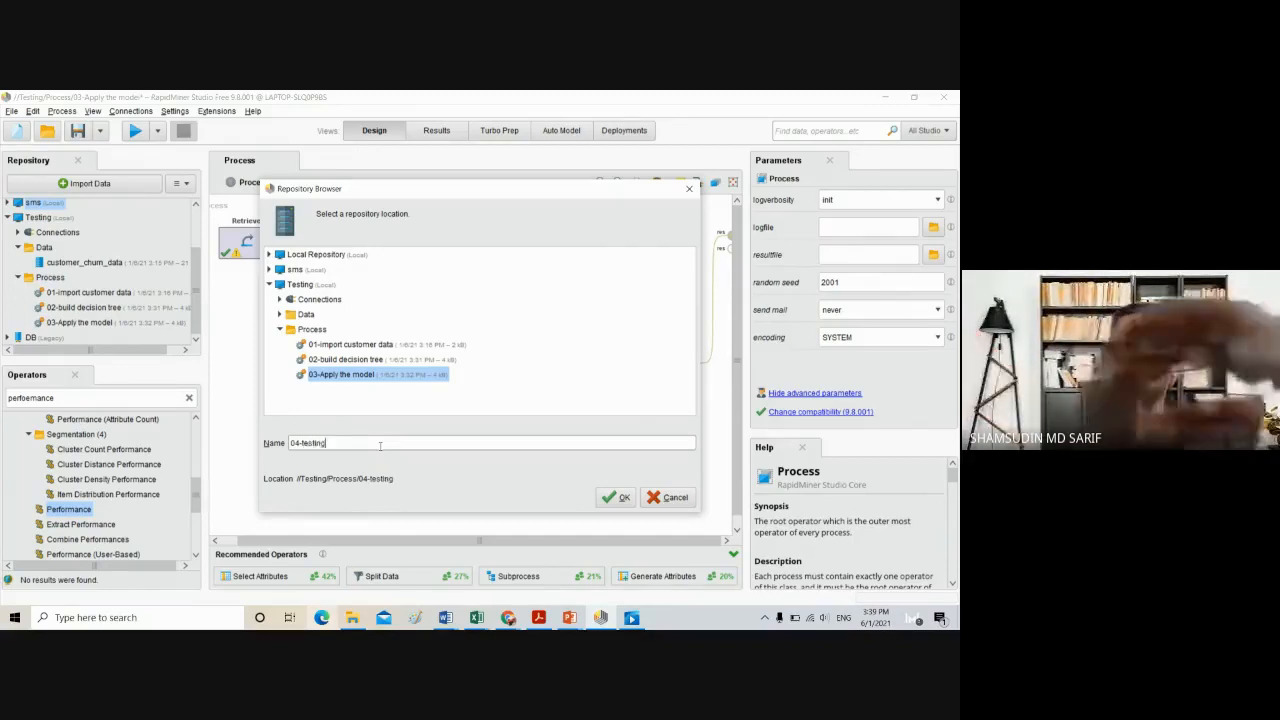
text( a model)
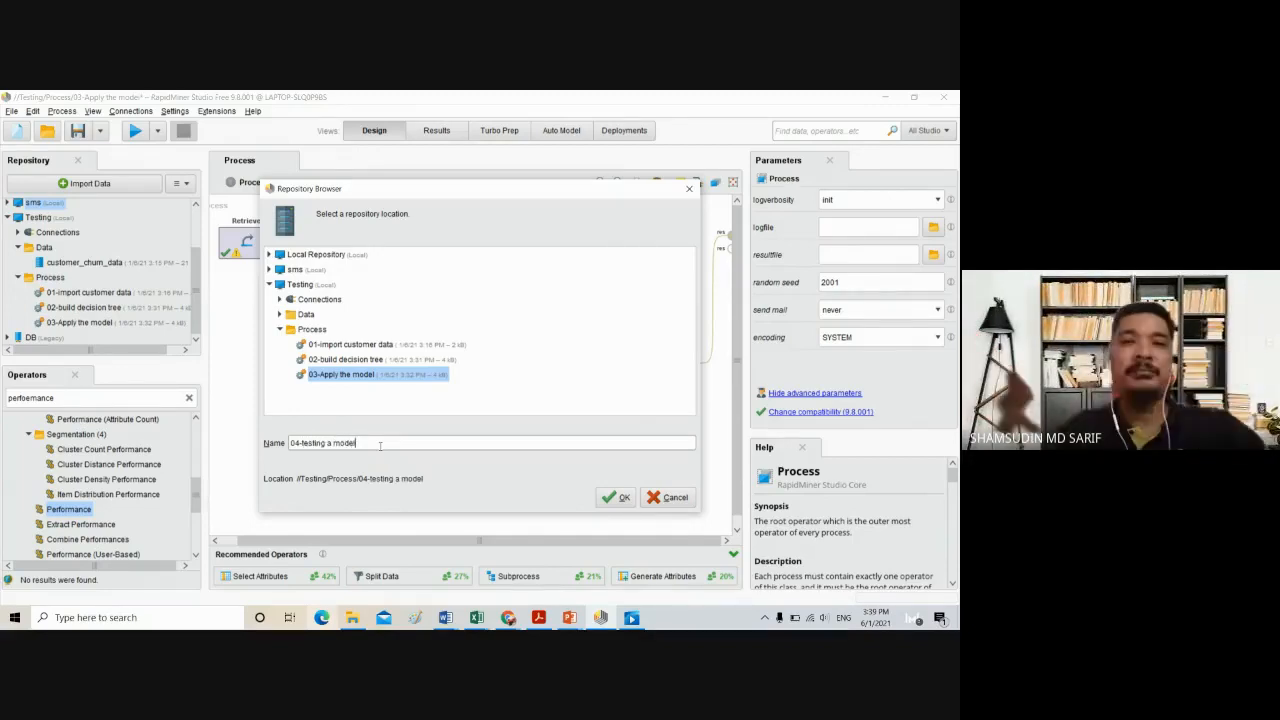
click(616, 497)
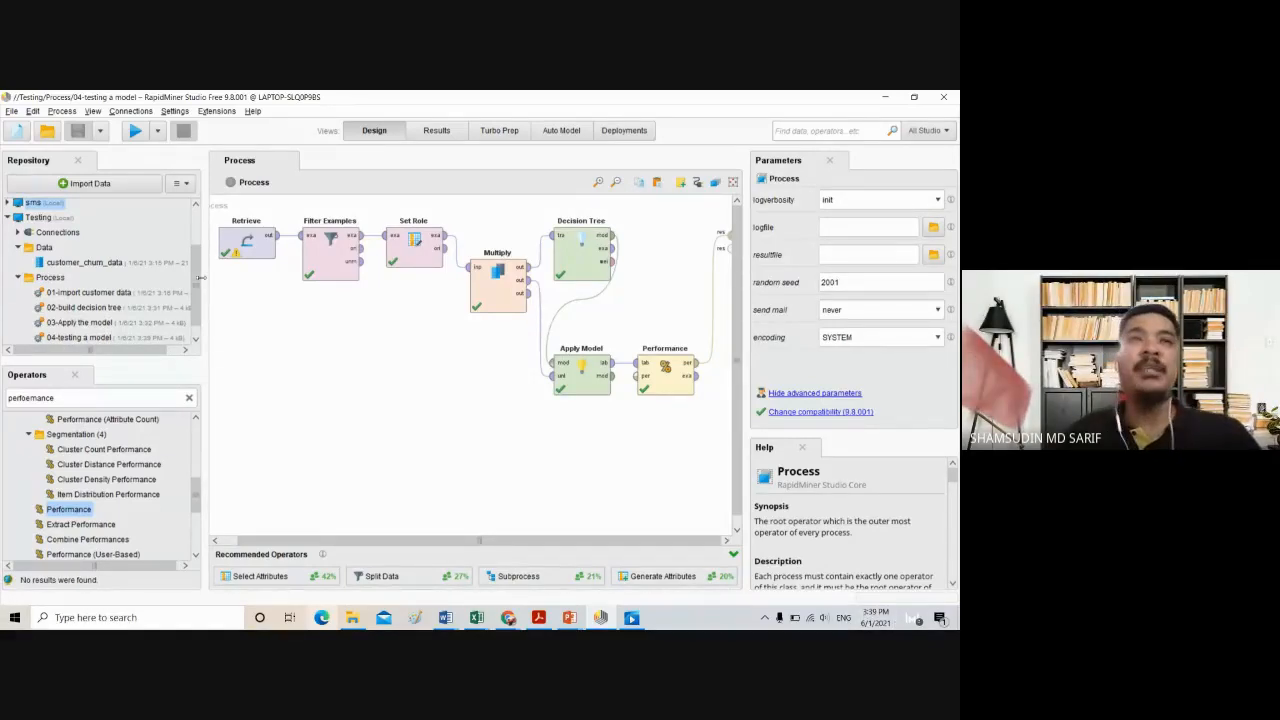
Disable Set Role, Multiply, Decision Tree, Apply Model and Performance together, and move the group below Retrieve and Filter Examples
scroll(198, 290, down, 1)
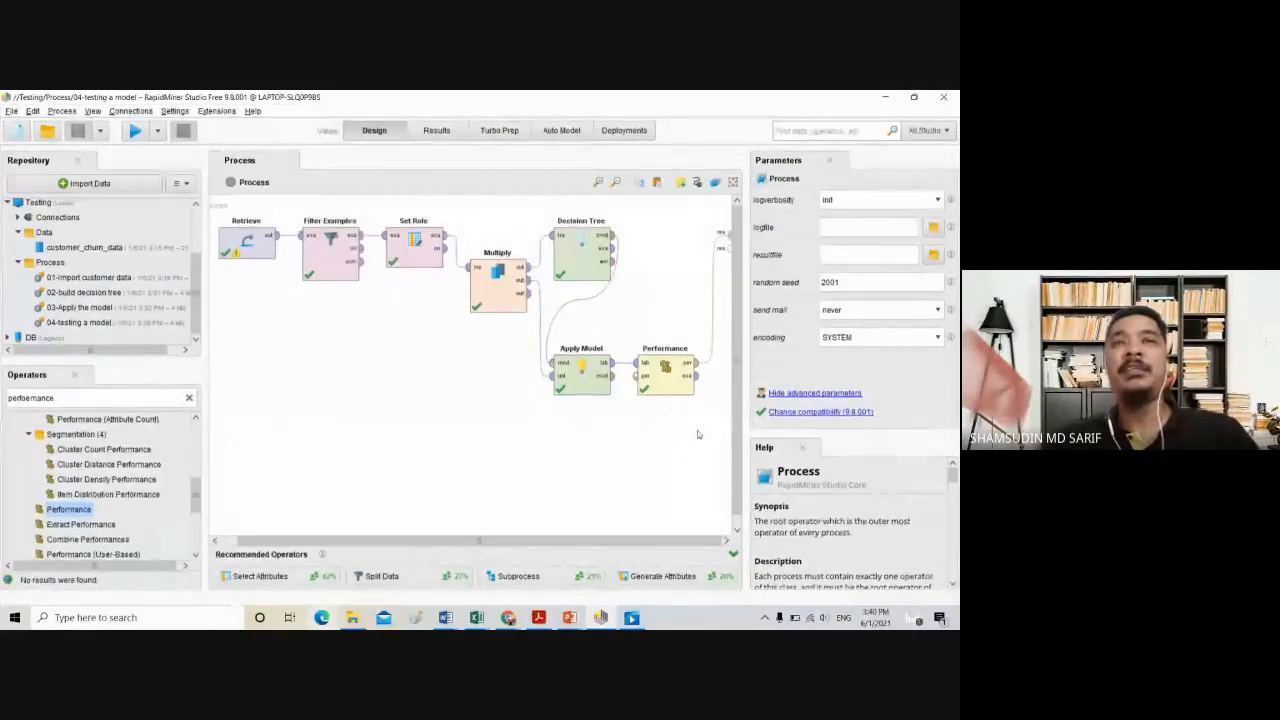
drag(697, 430, 416, 246)
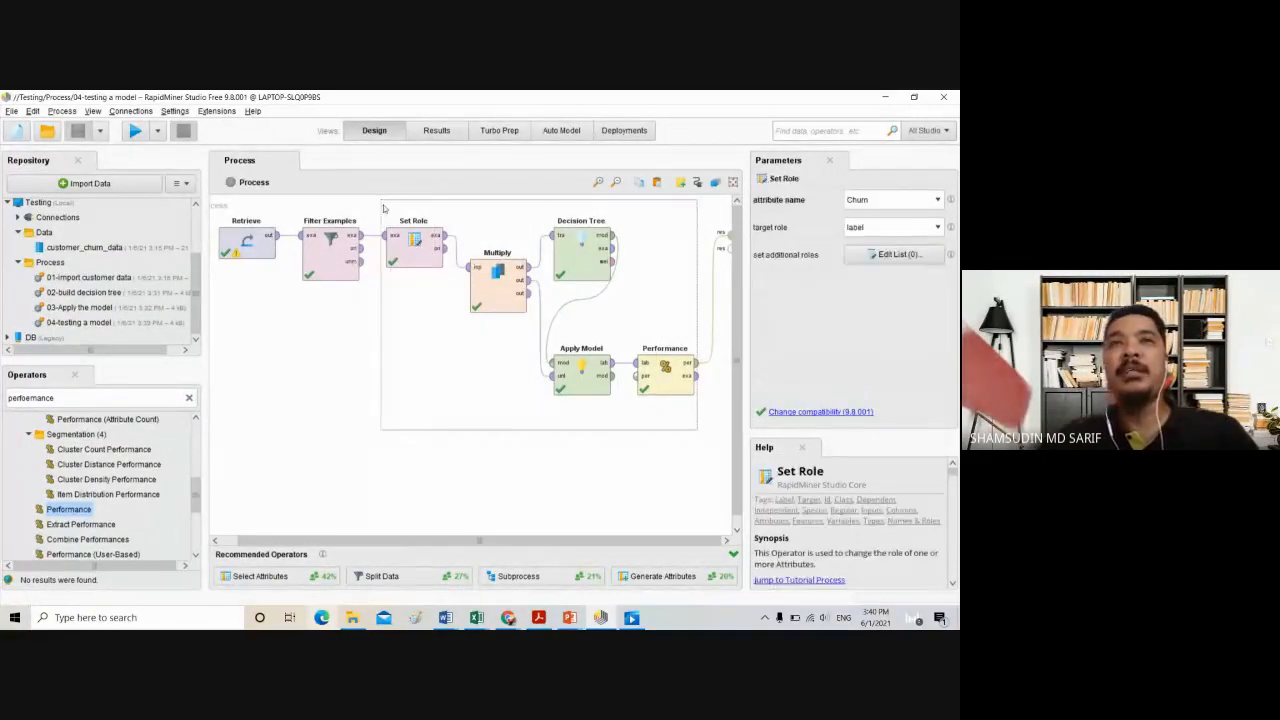
right_click(419, 262)
click(466, 270)
drag(414, 262, 289, 420)
drag(357, 442, 356, 433)
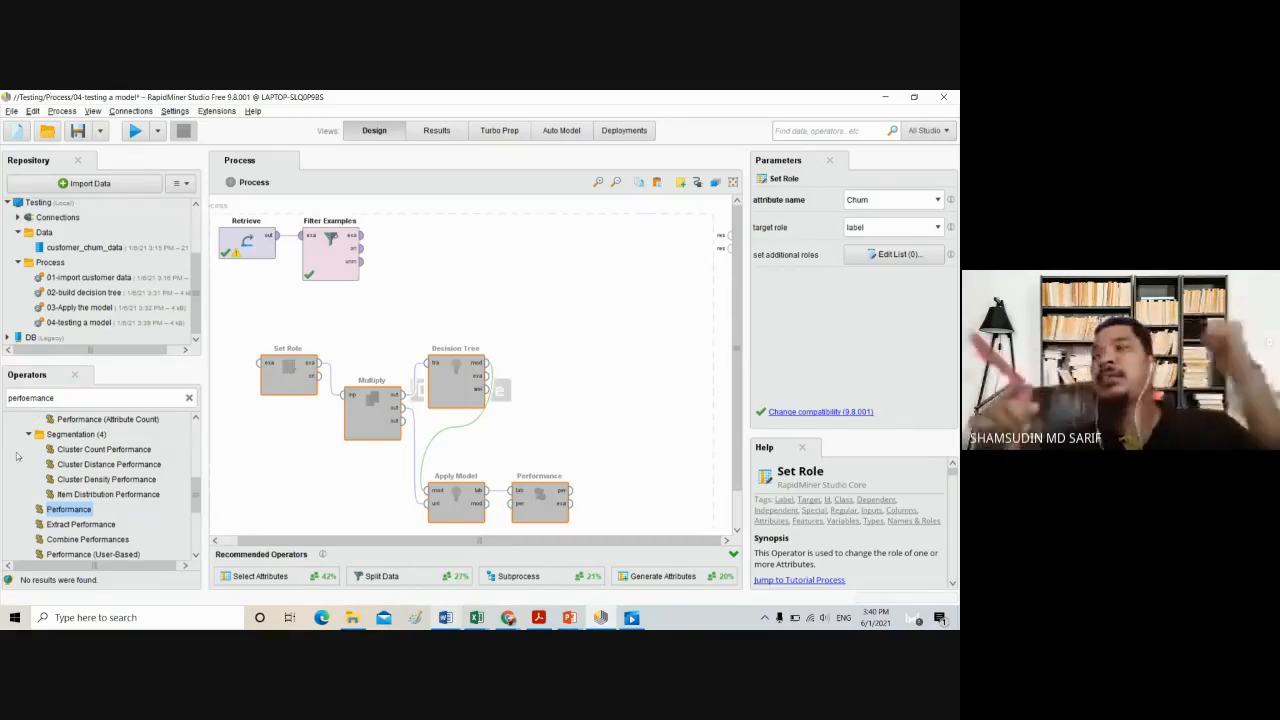
Find the Cross Validation operator and place it in the process beside Filter Examples
double_click(80, 399)
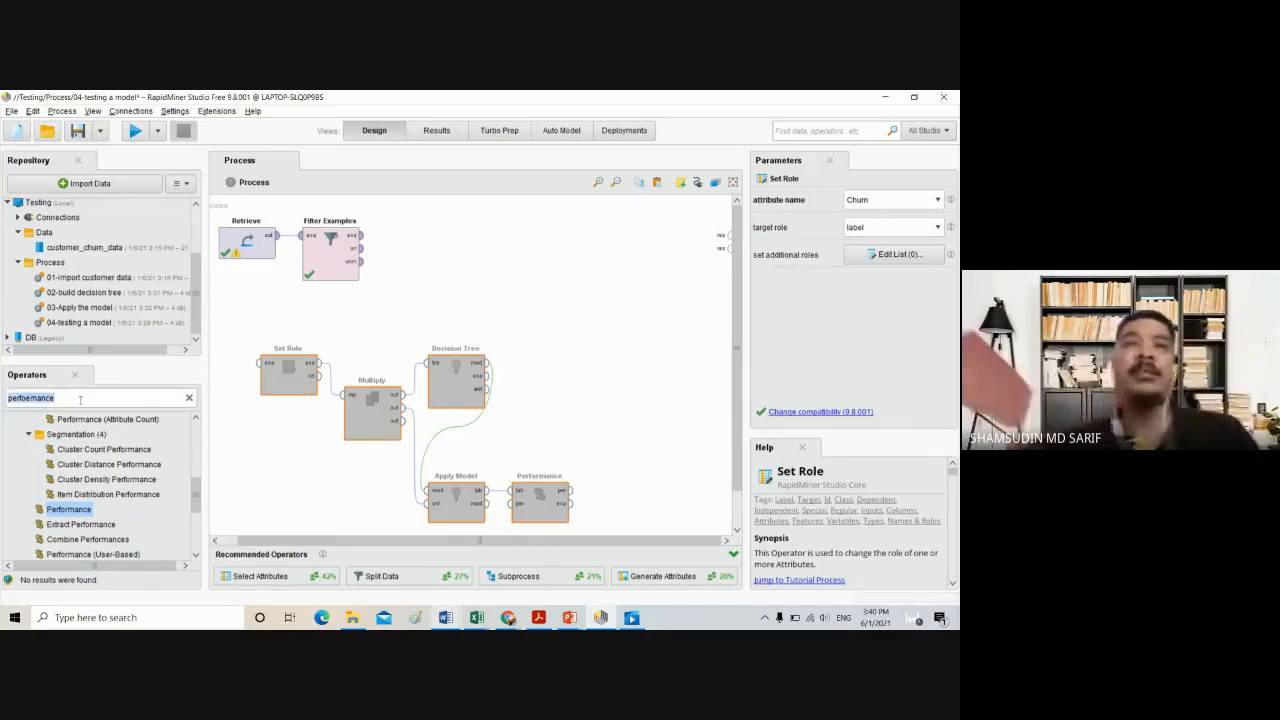
text(cross)
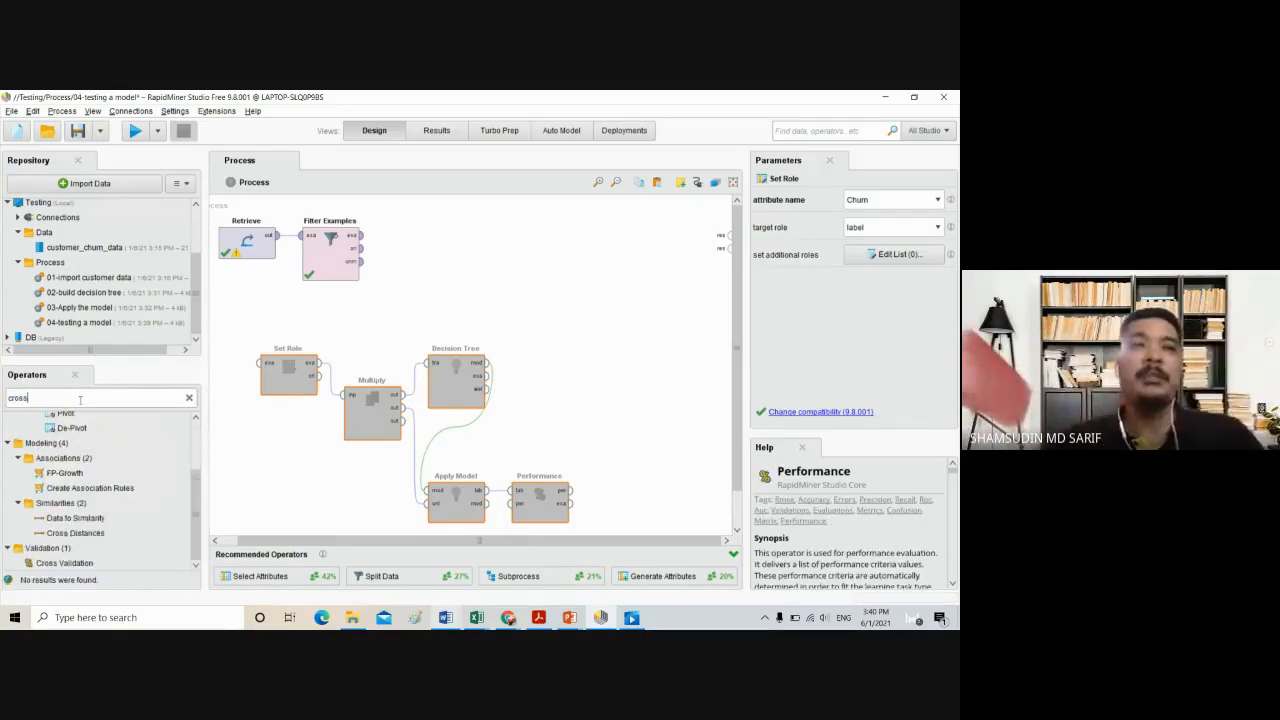
text( validati)
drag(64, 434, 200, 378)
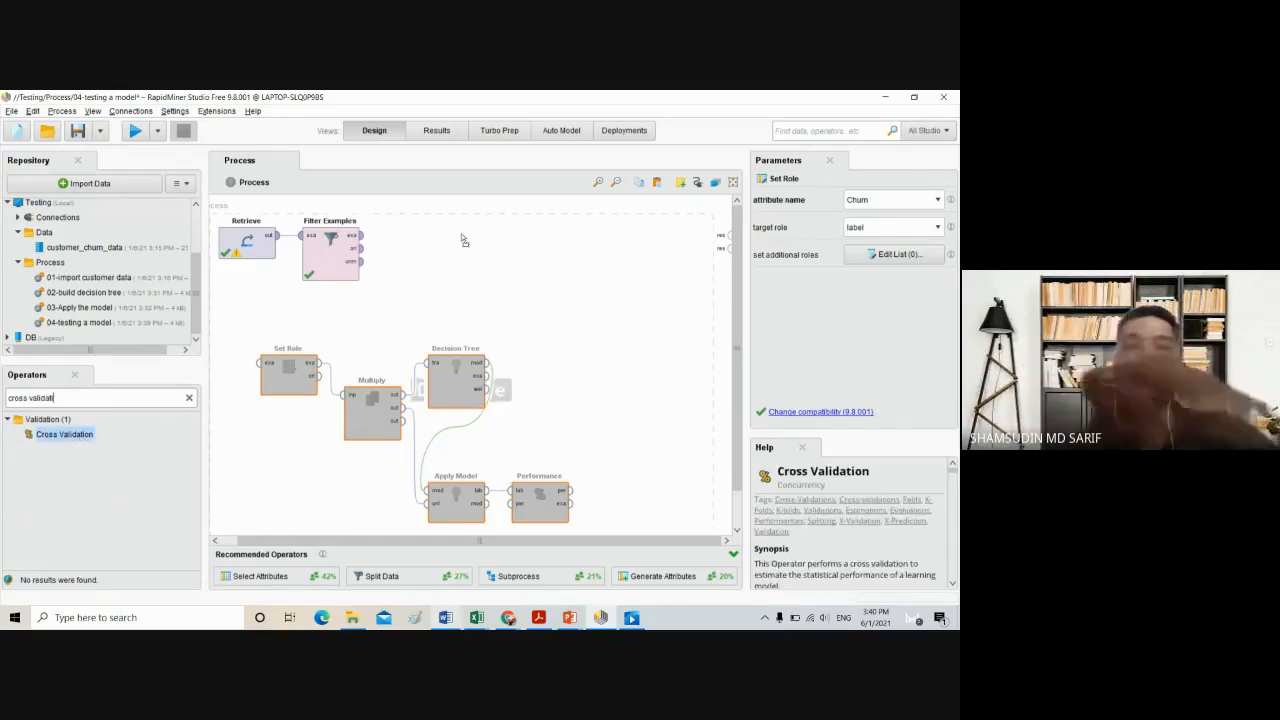
drag(447, 239, 447, 240)
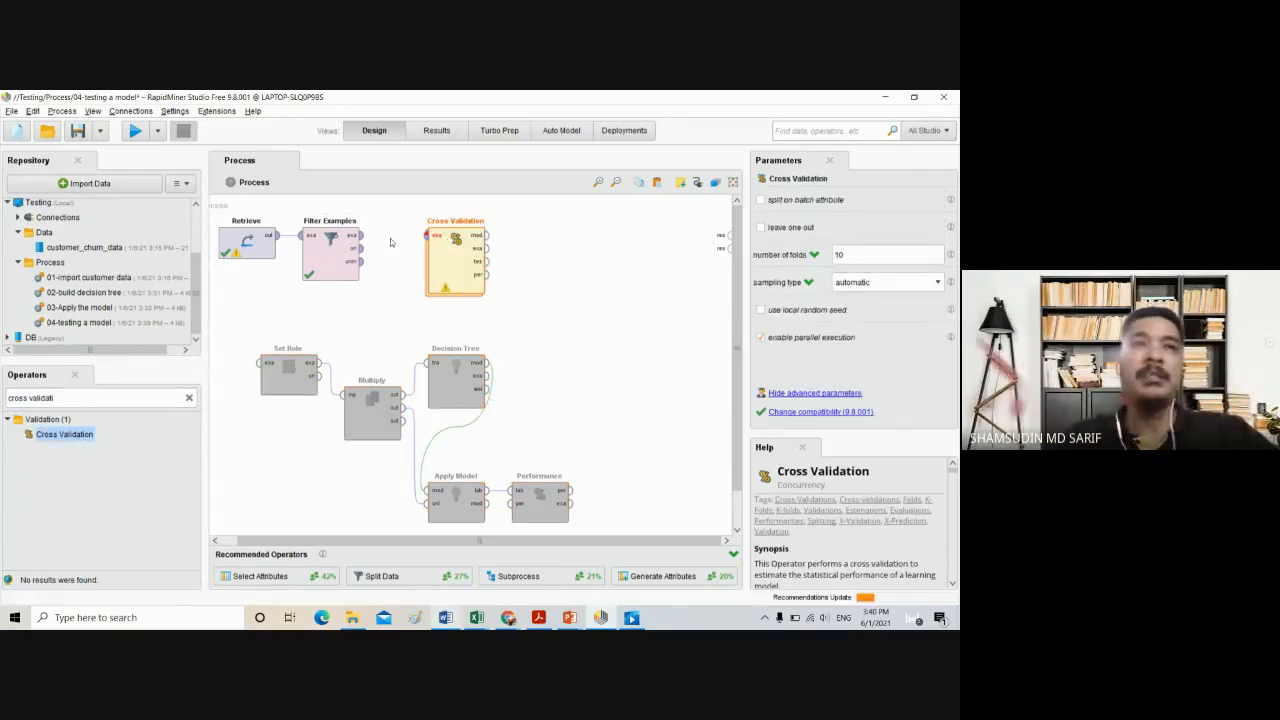
mouse_move(367, 236)
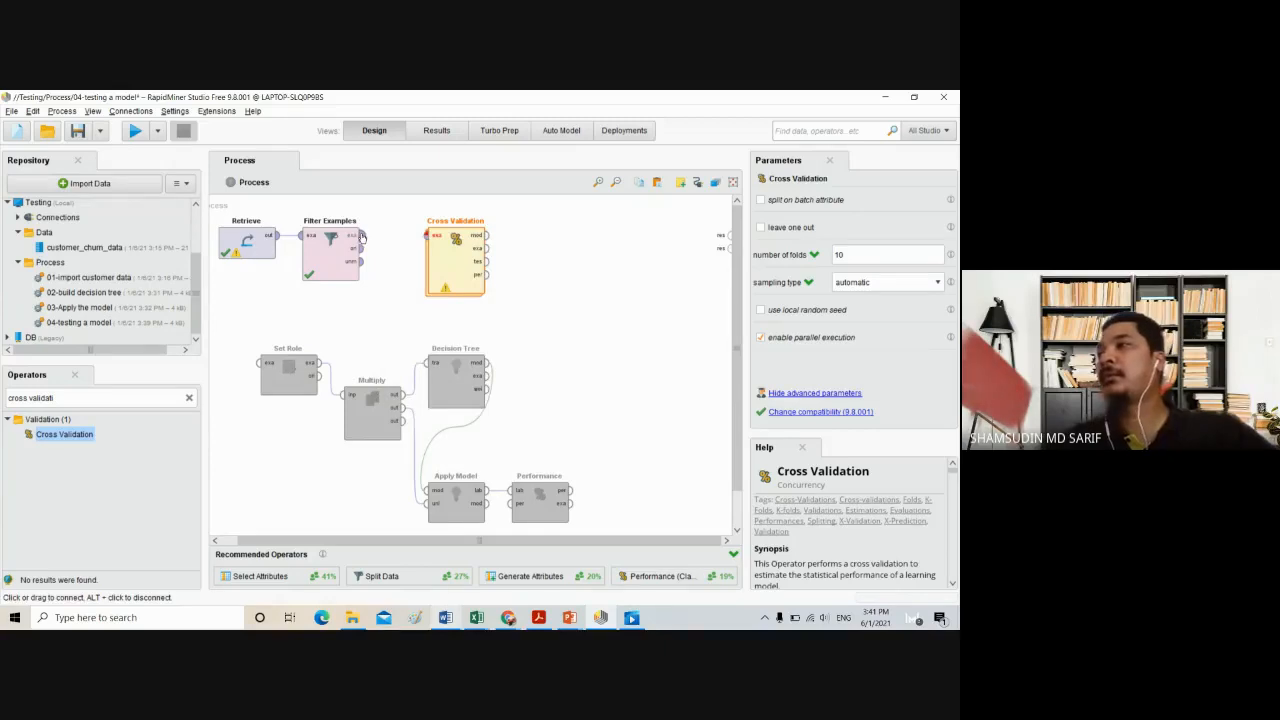
click(363, 236)
click(722, 235)
drag(483, 264, 526, 265)
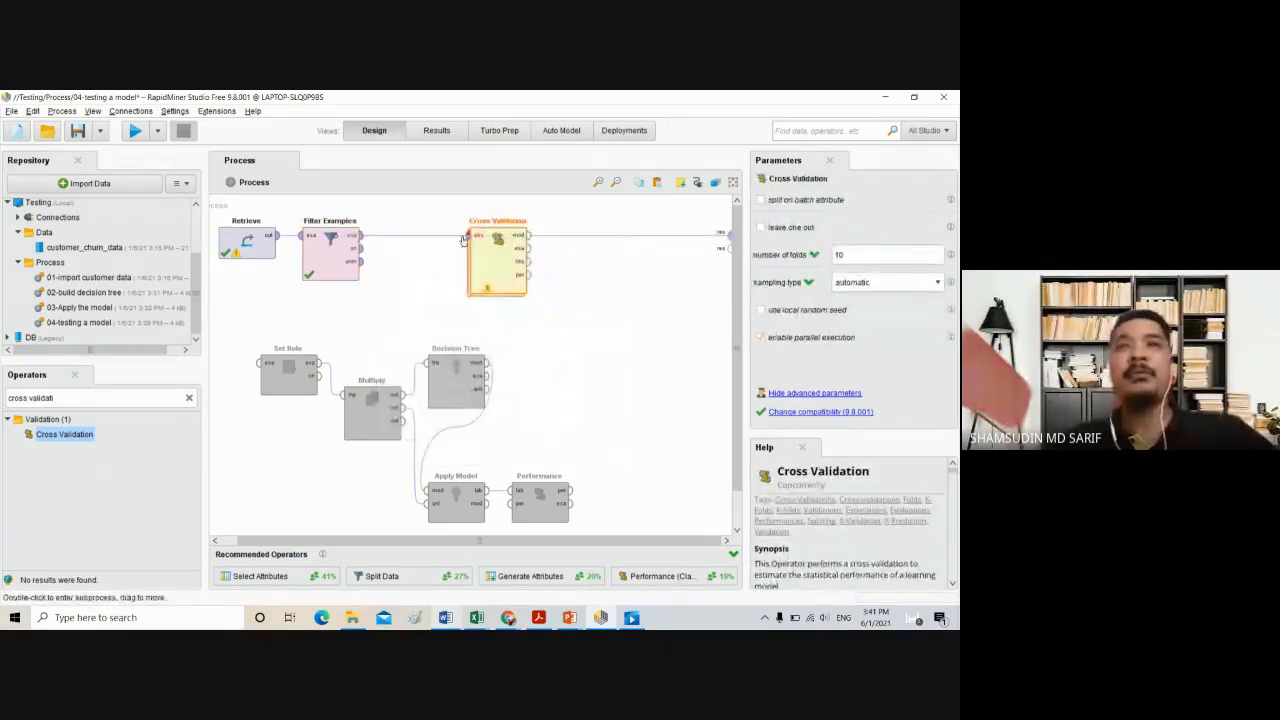
click(684, 239)
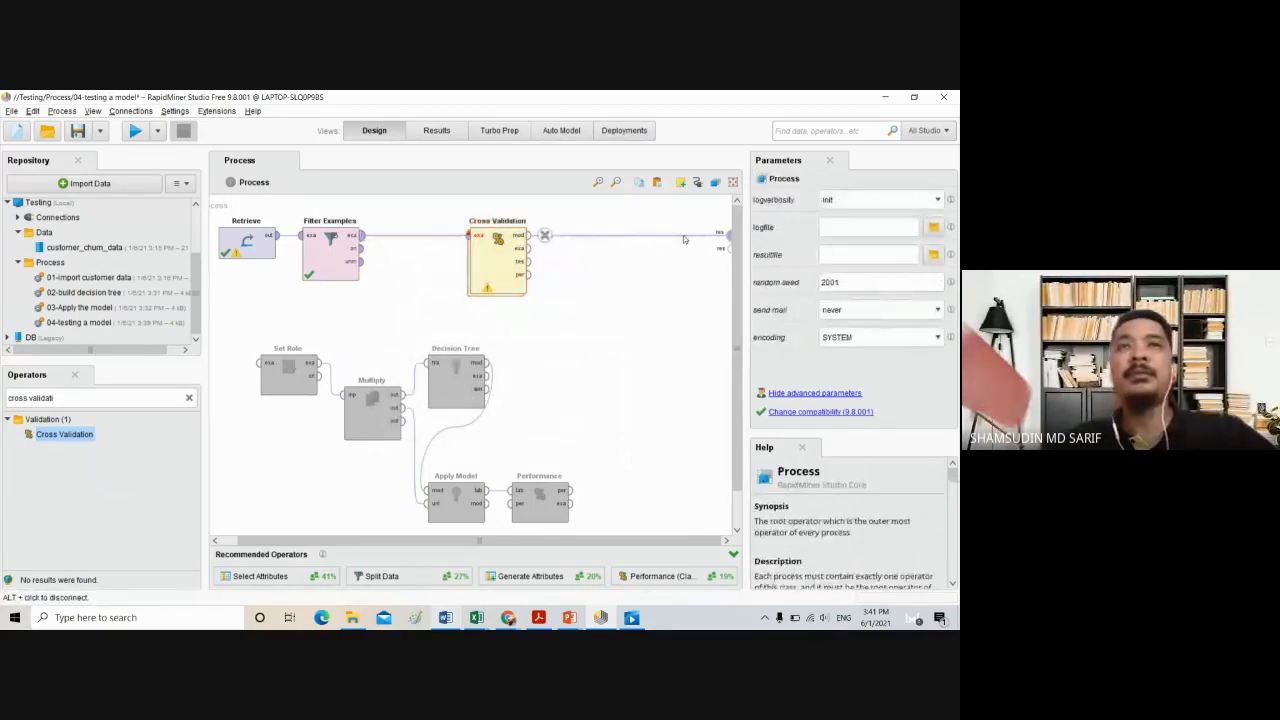
click(545, 235)
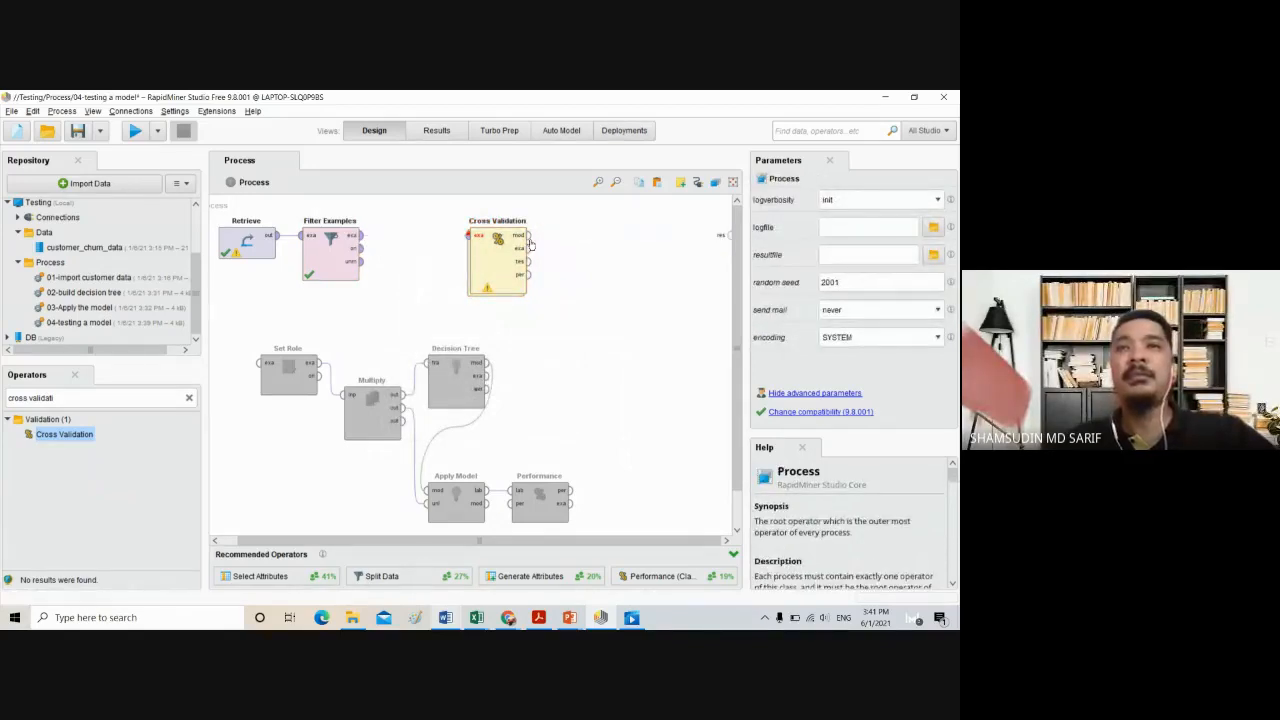
Connect Filter Examples' example output to Cross Validation's input, and Cross Validation's performance output to the first process result
drag(361, 237, 469, 236)
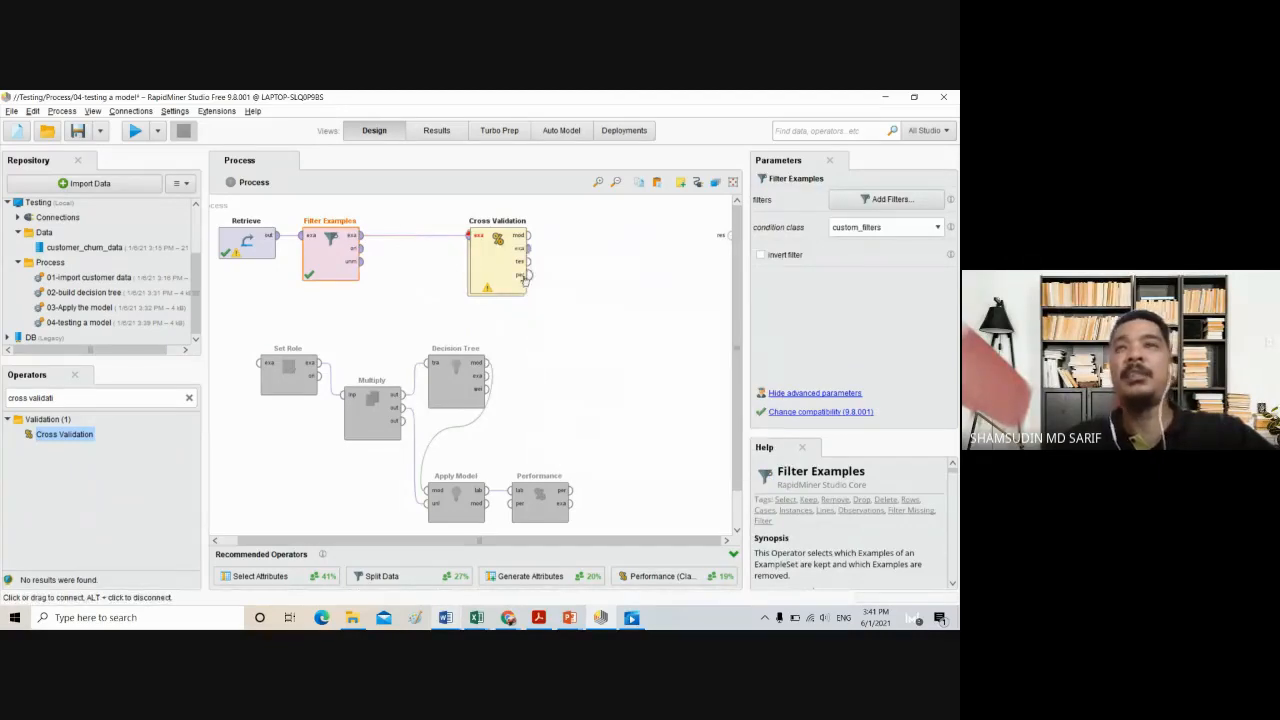
drag(525, 275, 721, 233)
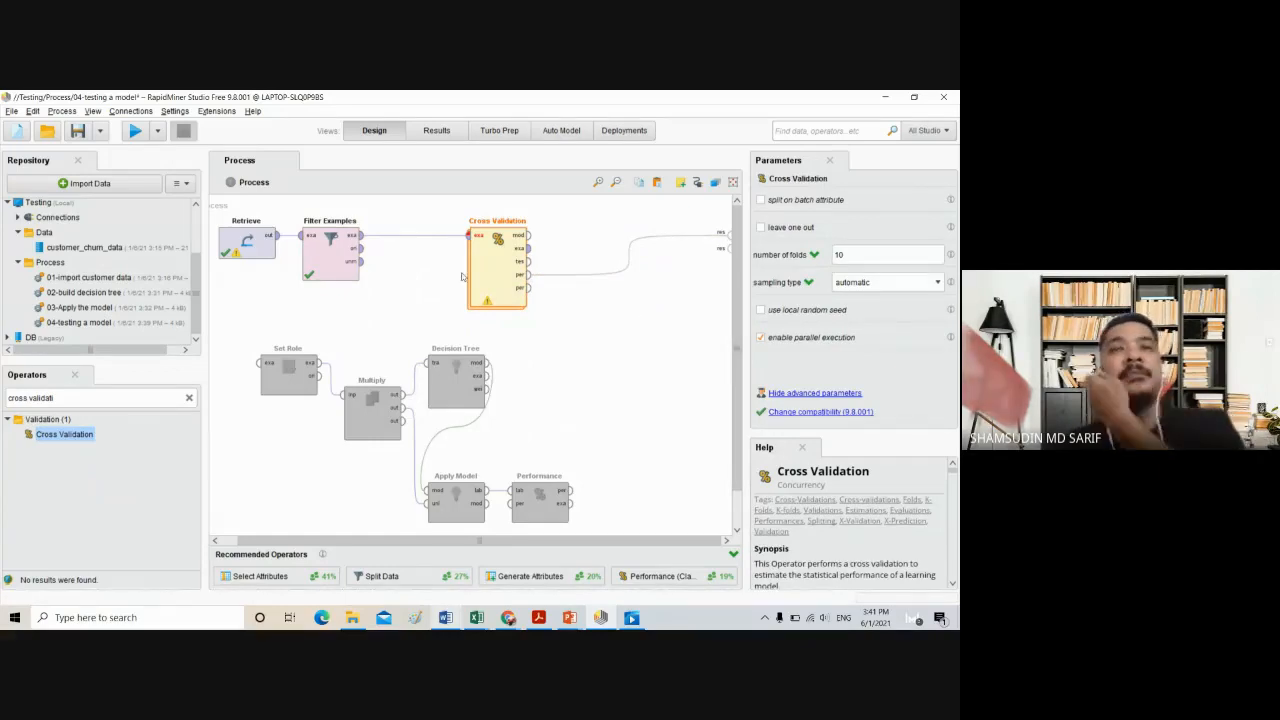
Add a Decision Tree operator to the training side of Cross Validation's subprocess, leaving some space before it
double_click(497, 281)
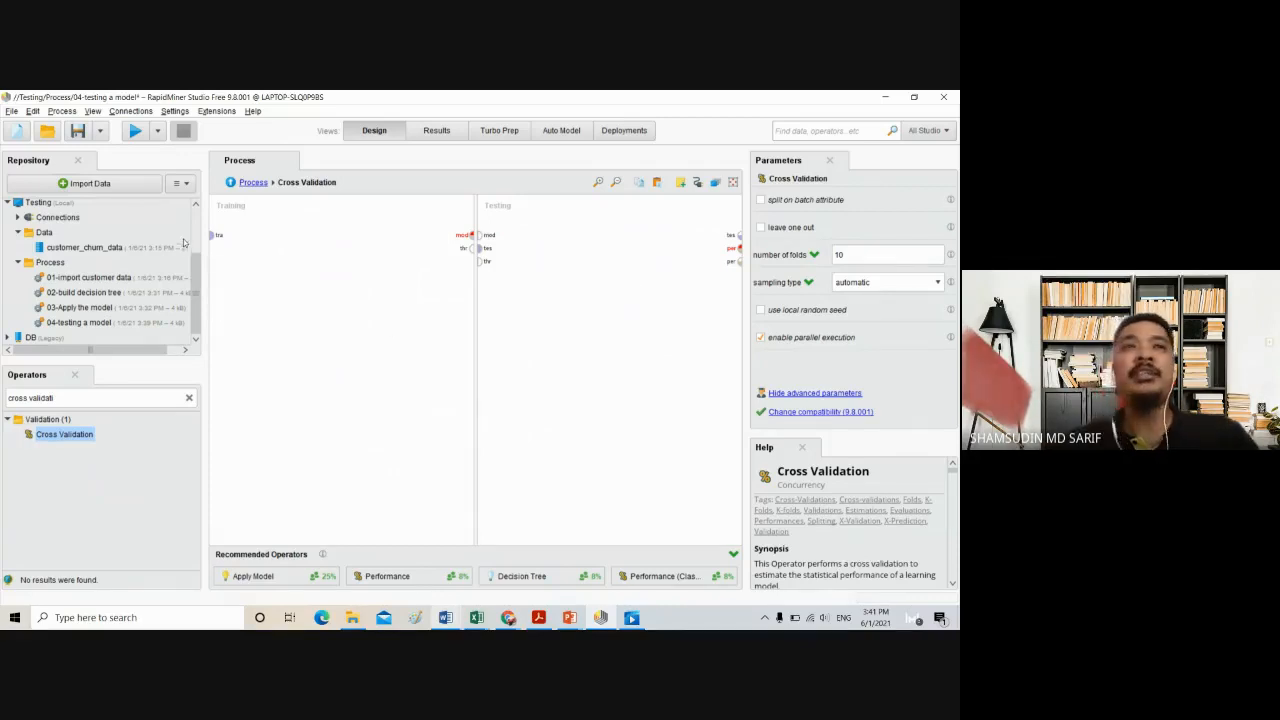
click(65, 398)
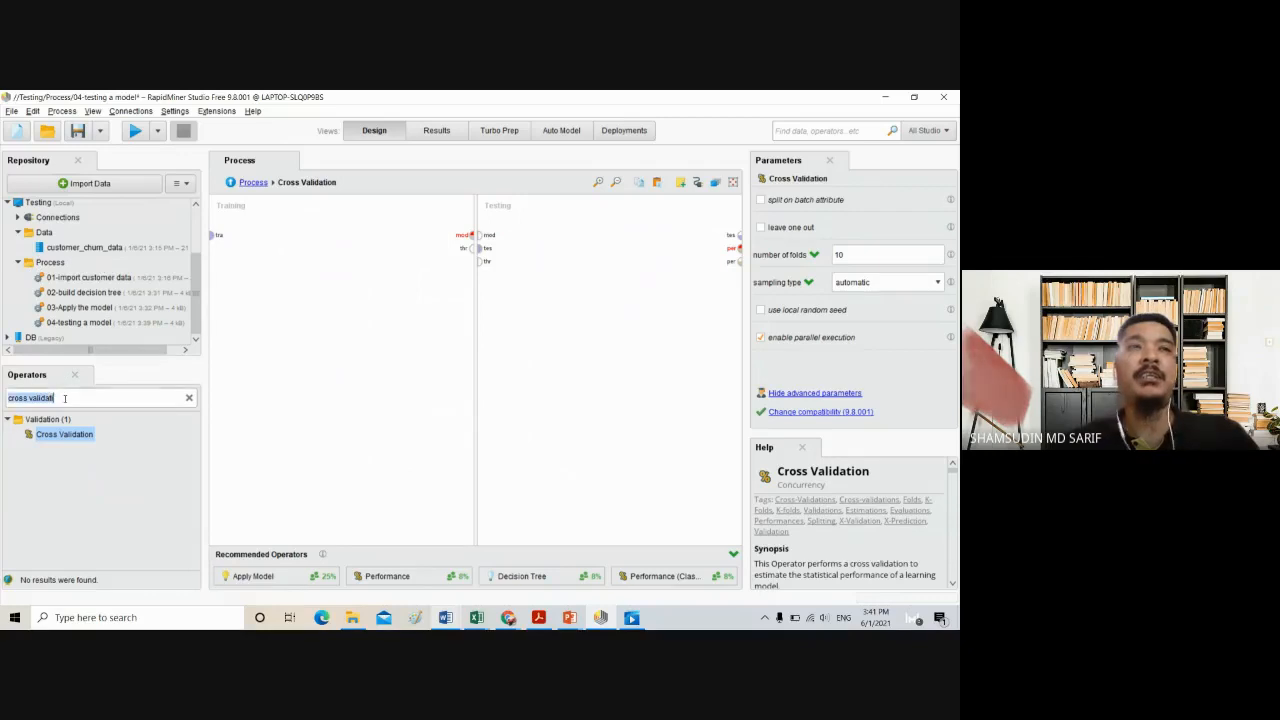
text(deciso)
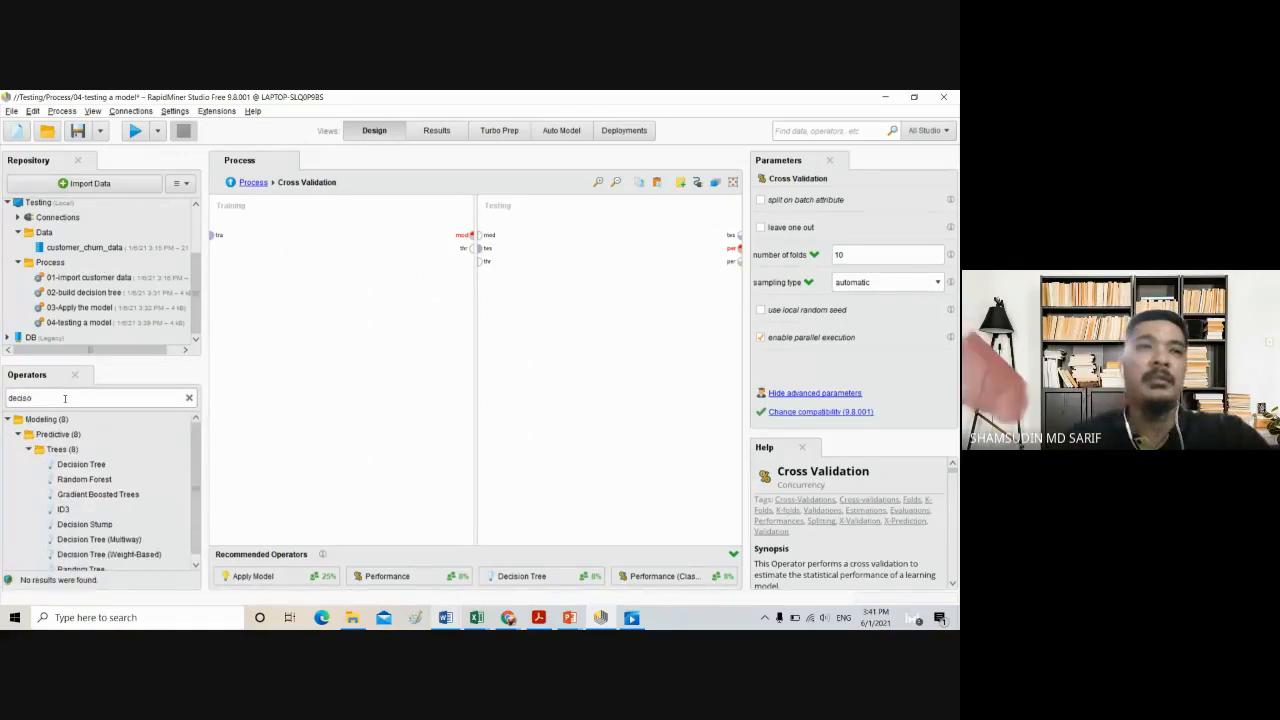
drag(81, 465, 268, 238)
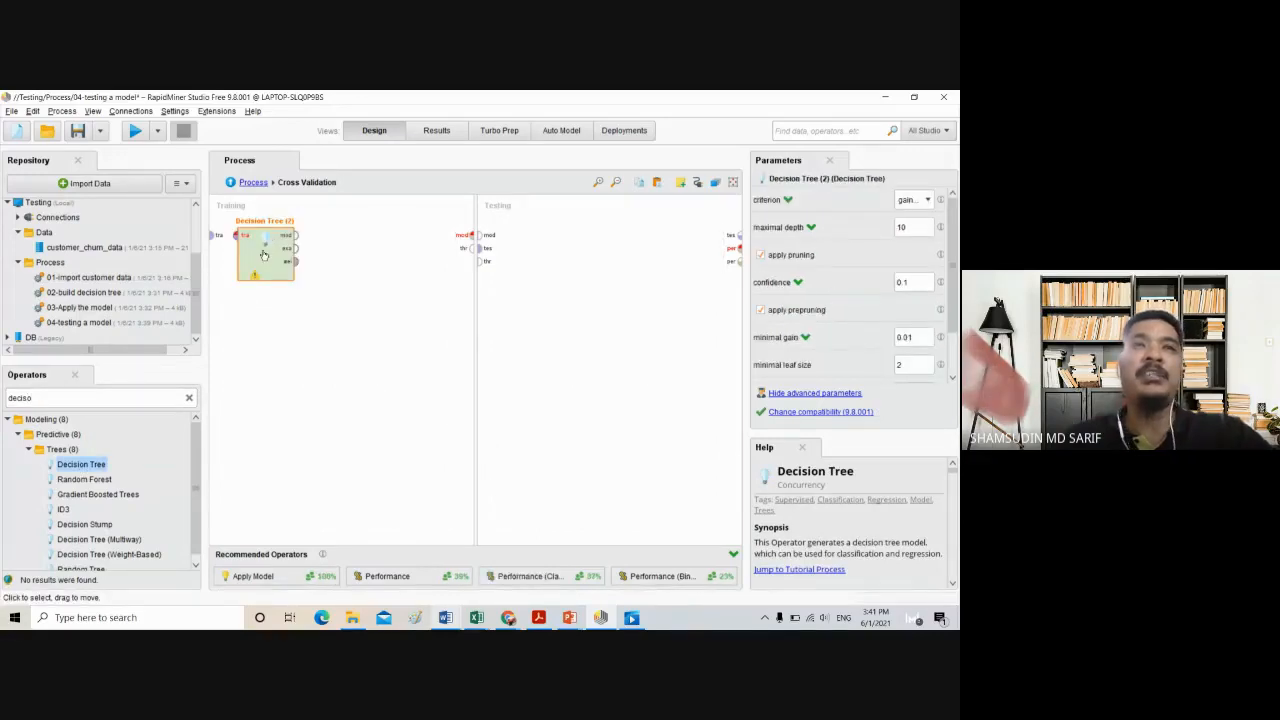
drag(263, 255, 305, 255)
Connect the training data to the new Decision Tree and its model output to the training side's model port
click(213, 234)
click(279, 236)
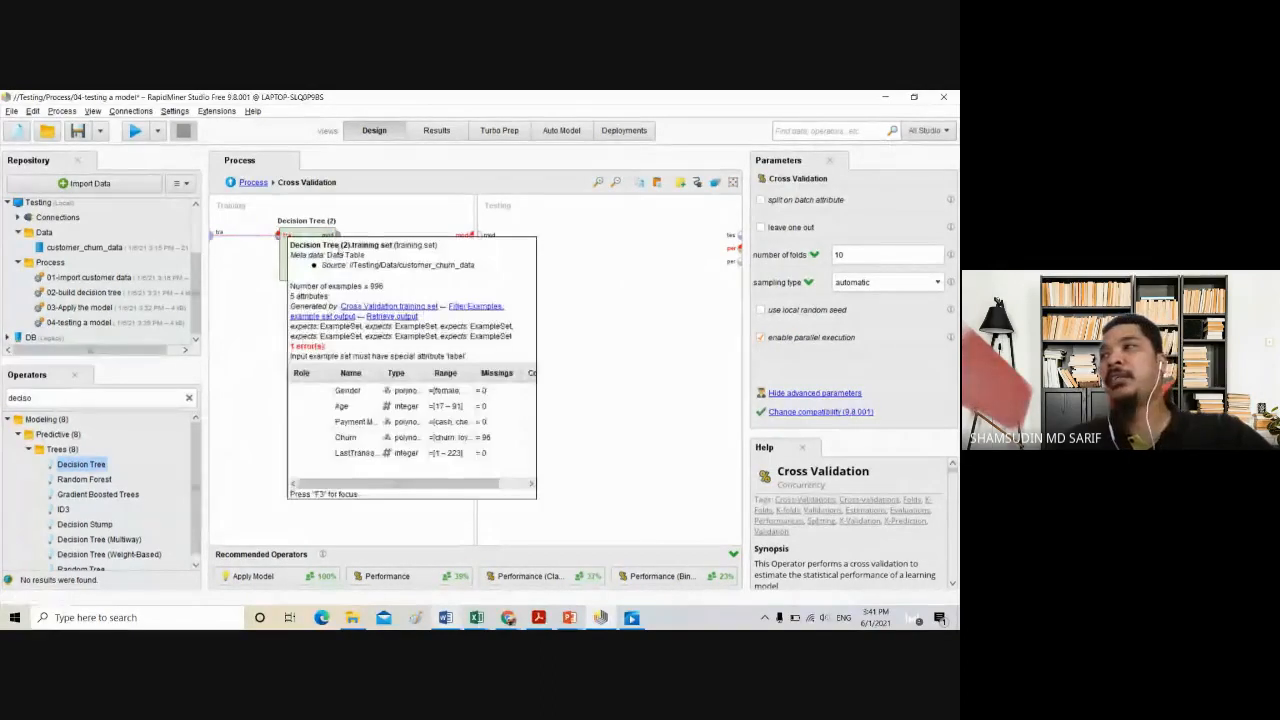
click(338, 235)
click(469, 237)
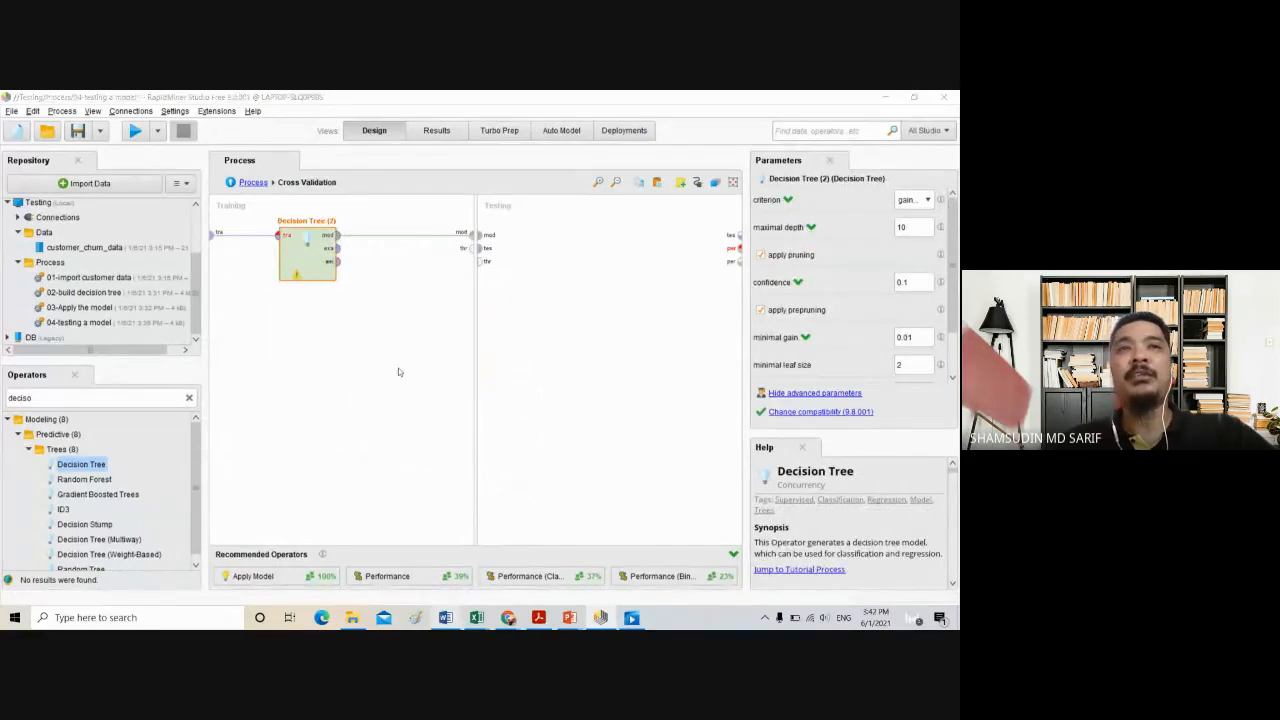
Apply the quick fix that inserts a Set Role with Churn as label before Decision Tree, and space both operators apart
click(388, 366)
click(368, 409)
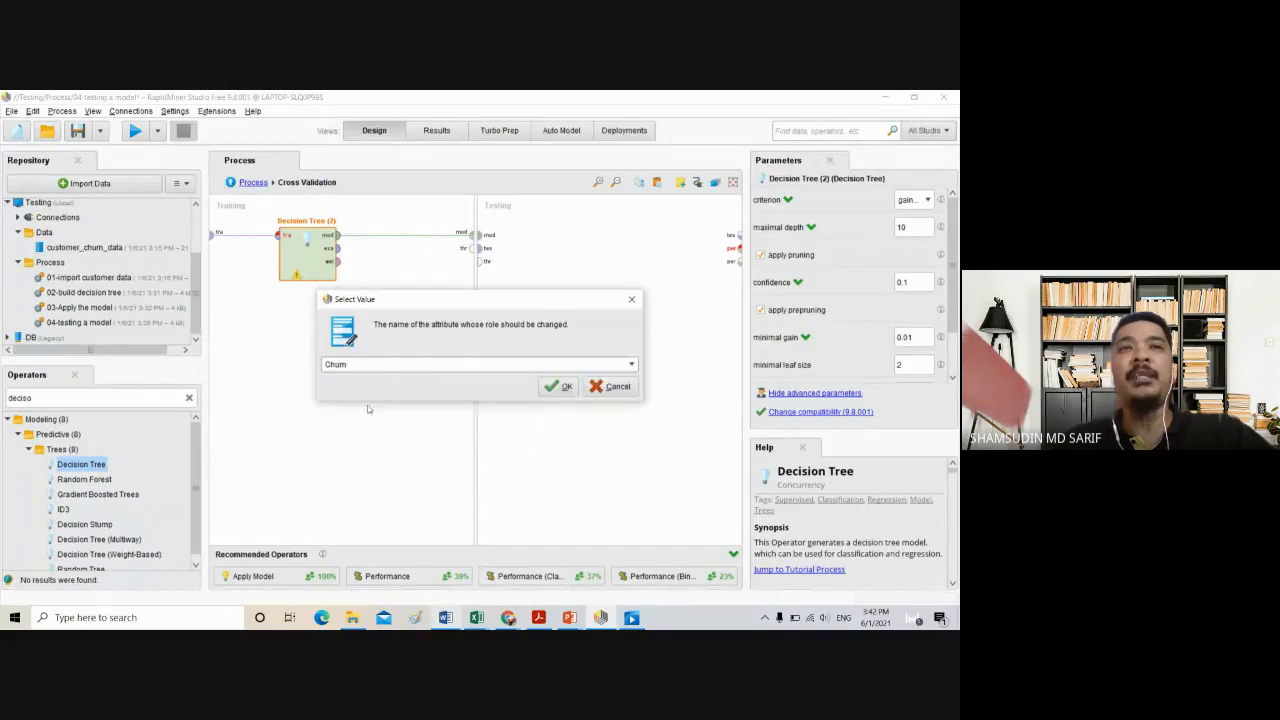
click(558, 387)
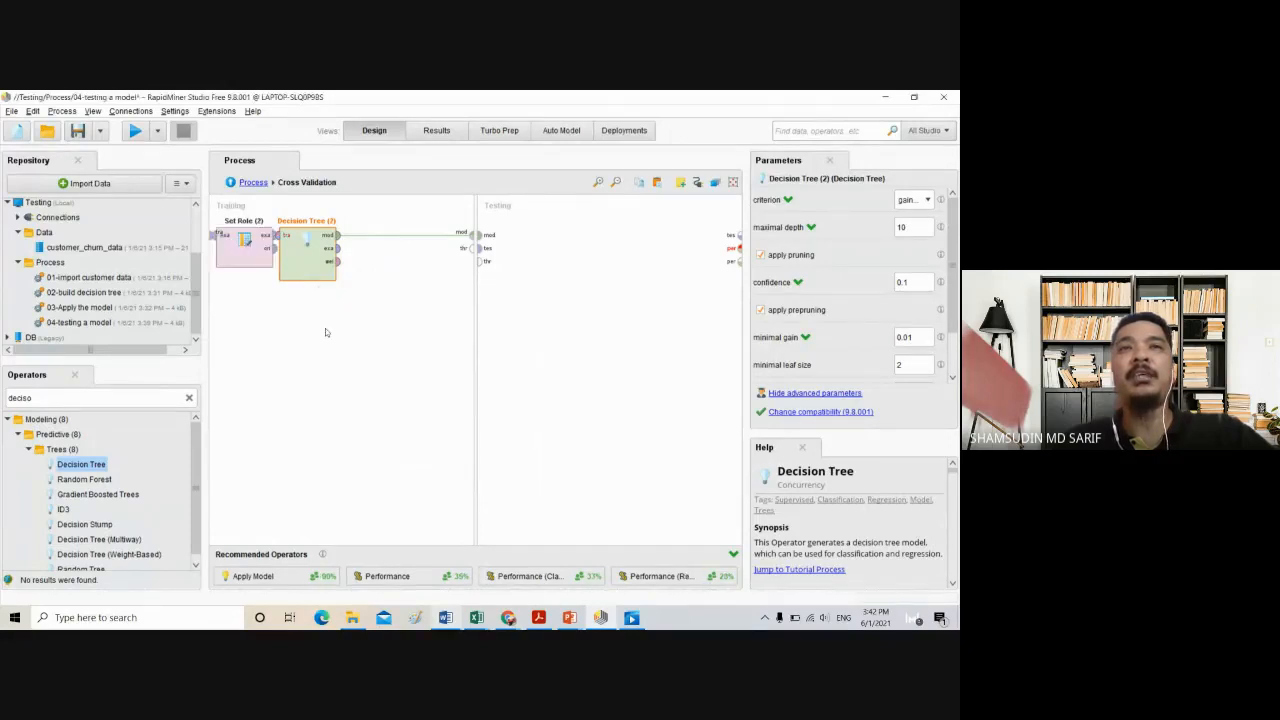
click(325, 328)
drag(308, 252, 350, 252)
drag(244, 243, 266, 243)
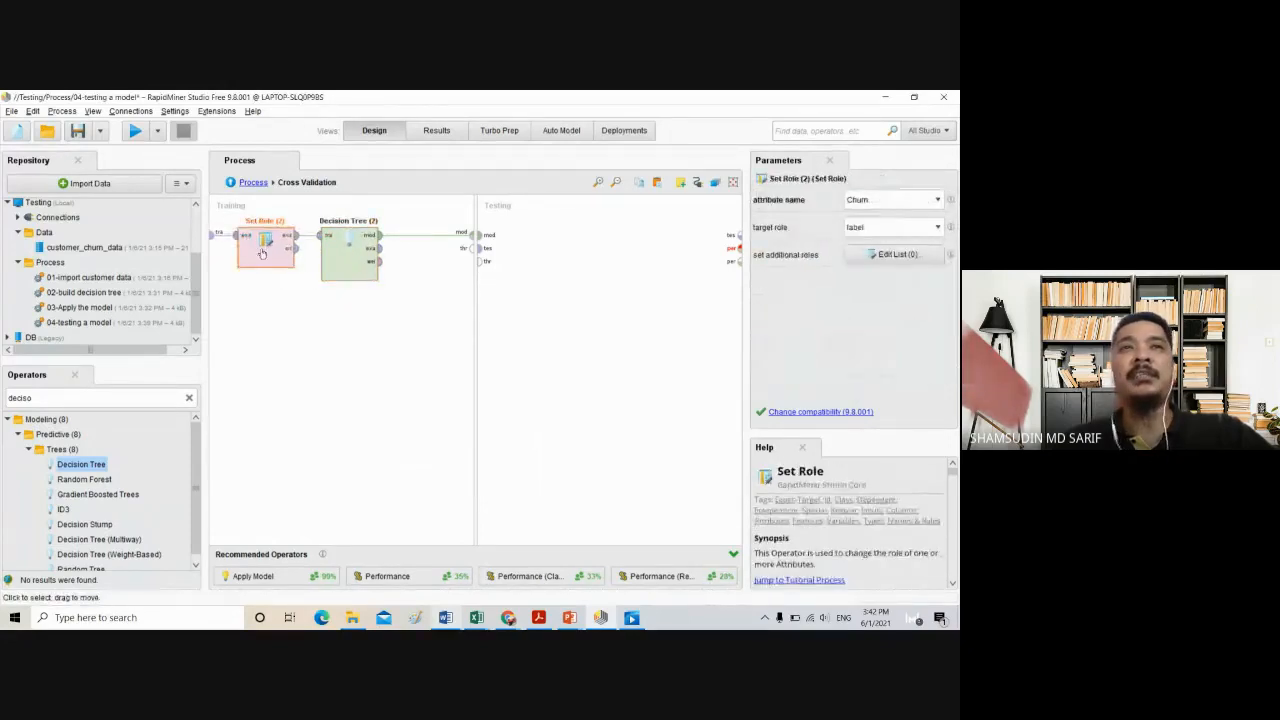
Check the disabled operators in the main process and reopen Cross Validation's subprocess
click(250, 182)
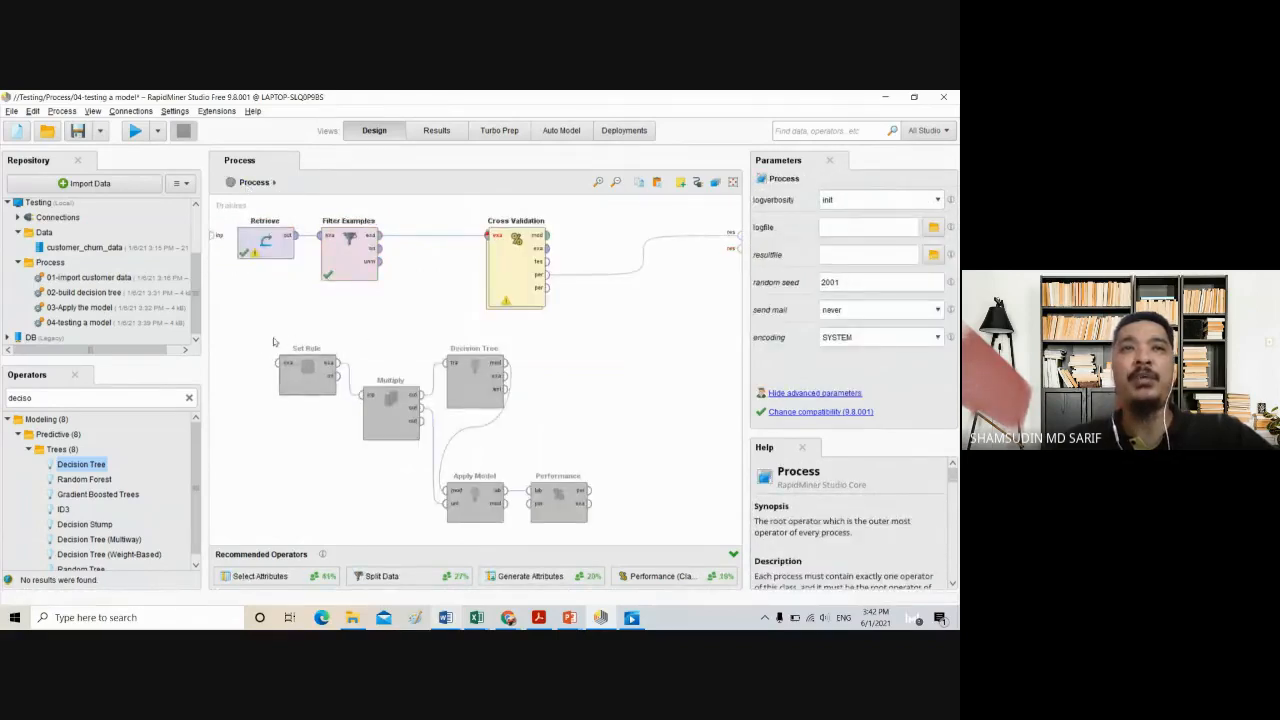
double_click(513, 277)
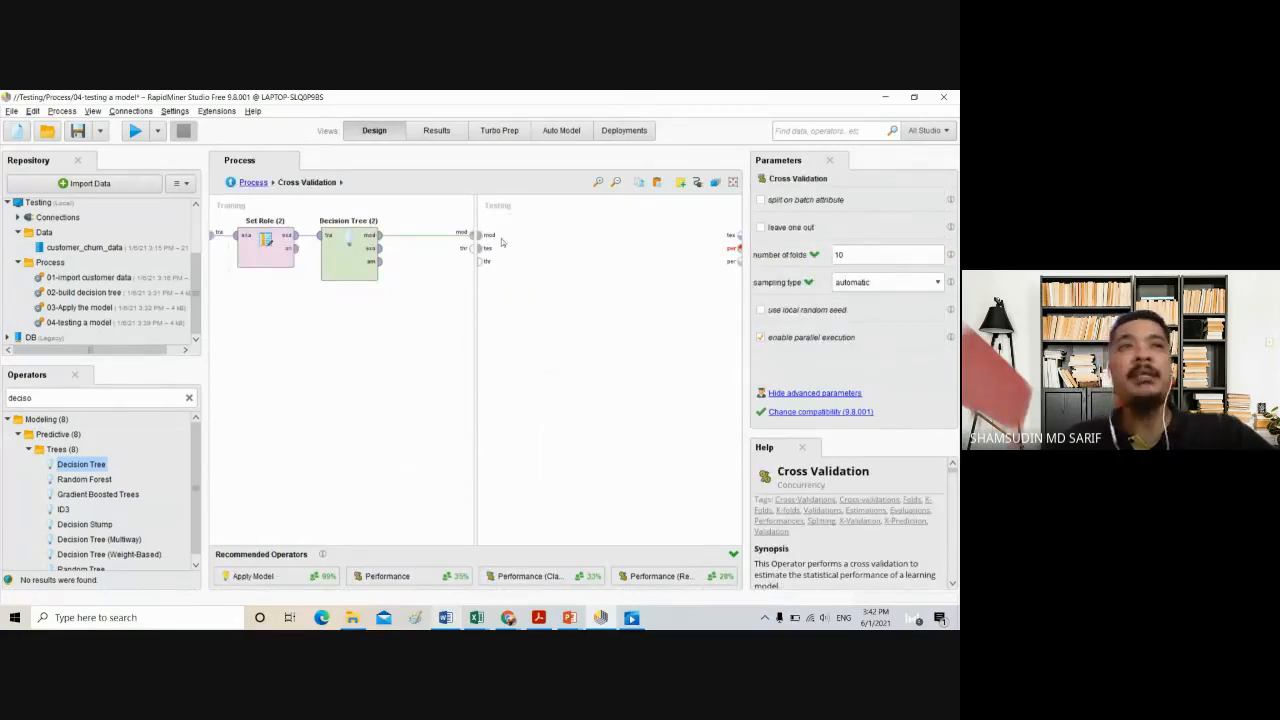
Find the Apply Model operator and add it to the testing side of Cross Validation's subprocess
double_click(59, 395)
text(apply)
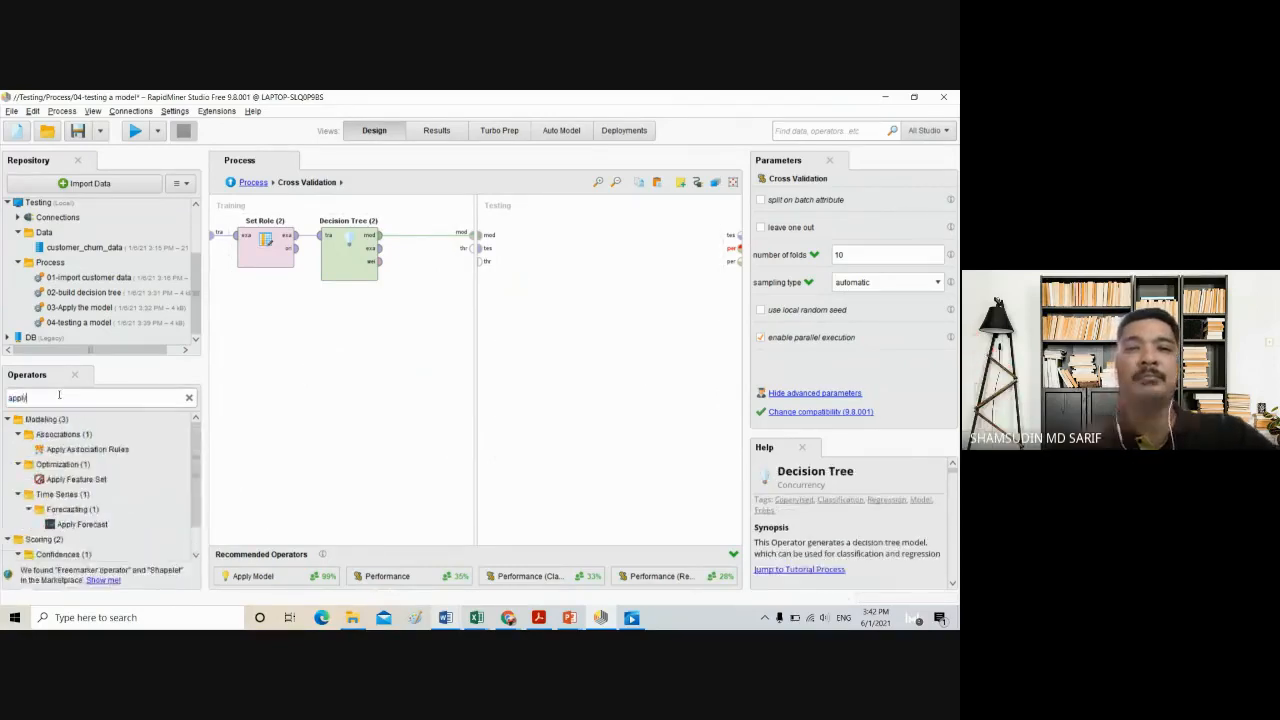
text( mod)
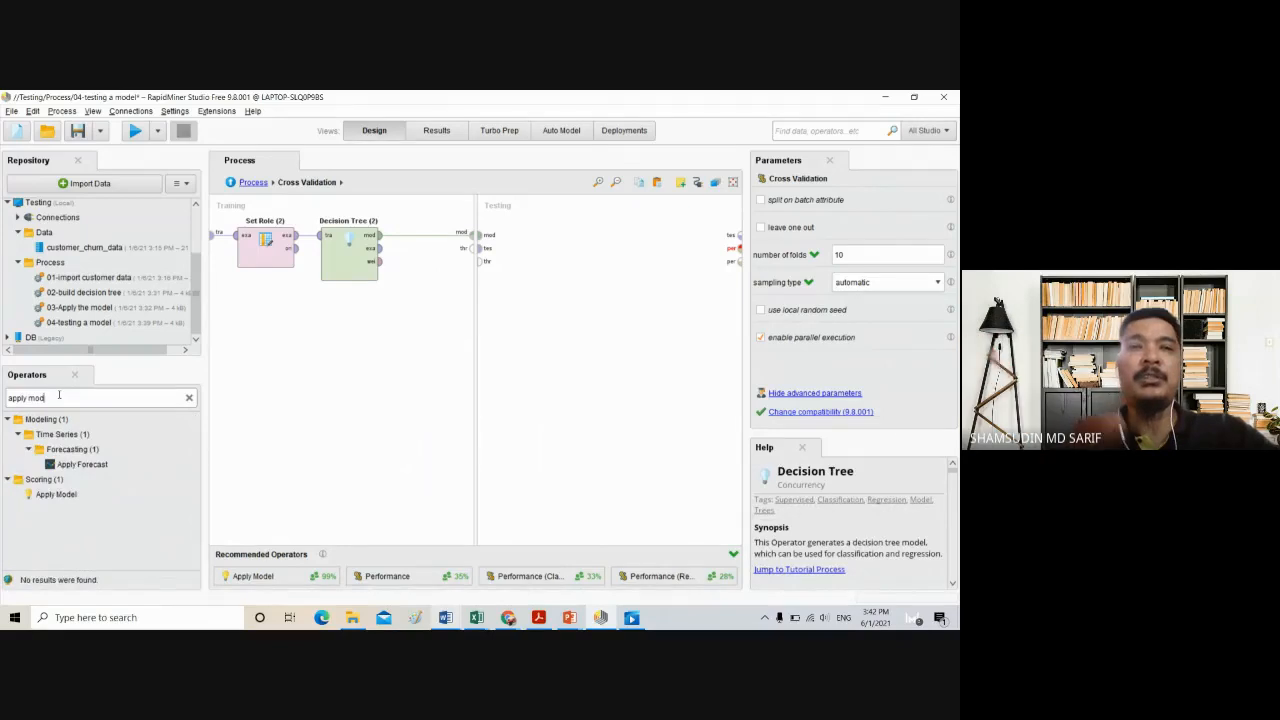
drag(52, 494, 42, 497)
drag(57, 494, 538, 244)
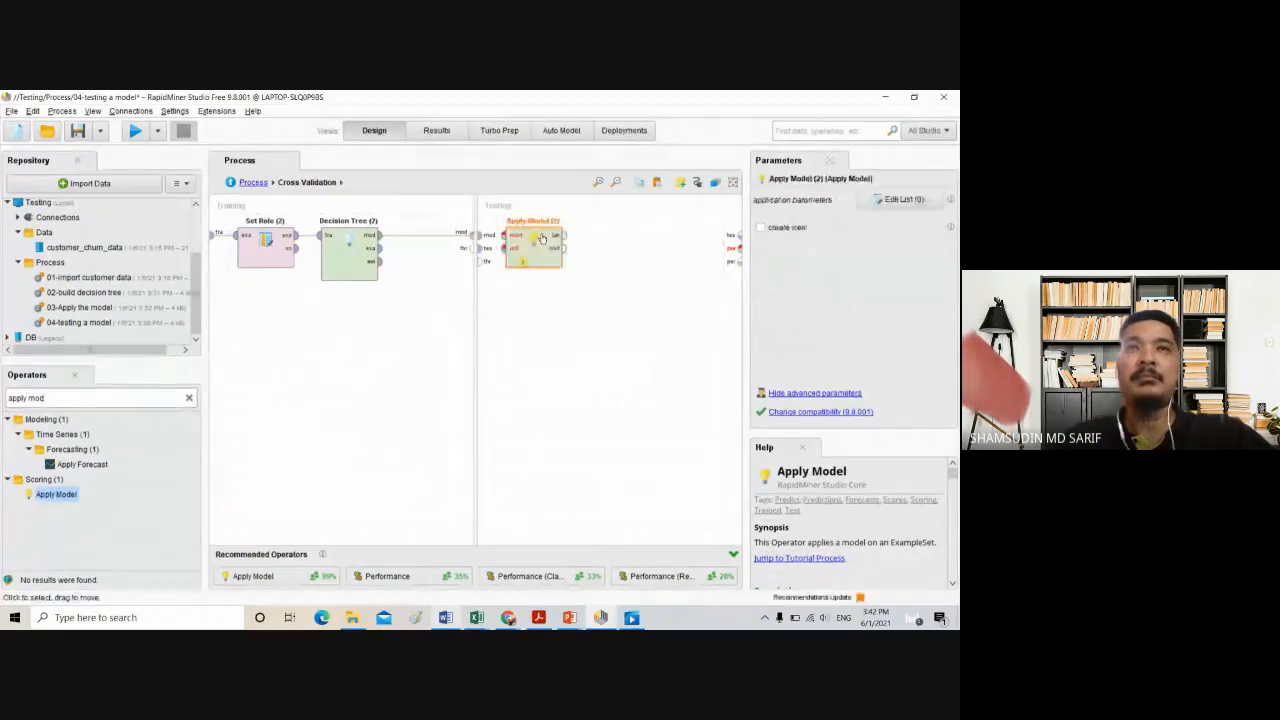
click(478, 306)
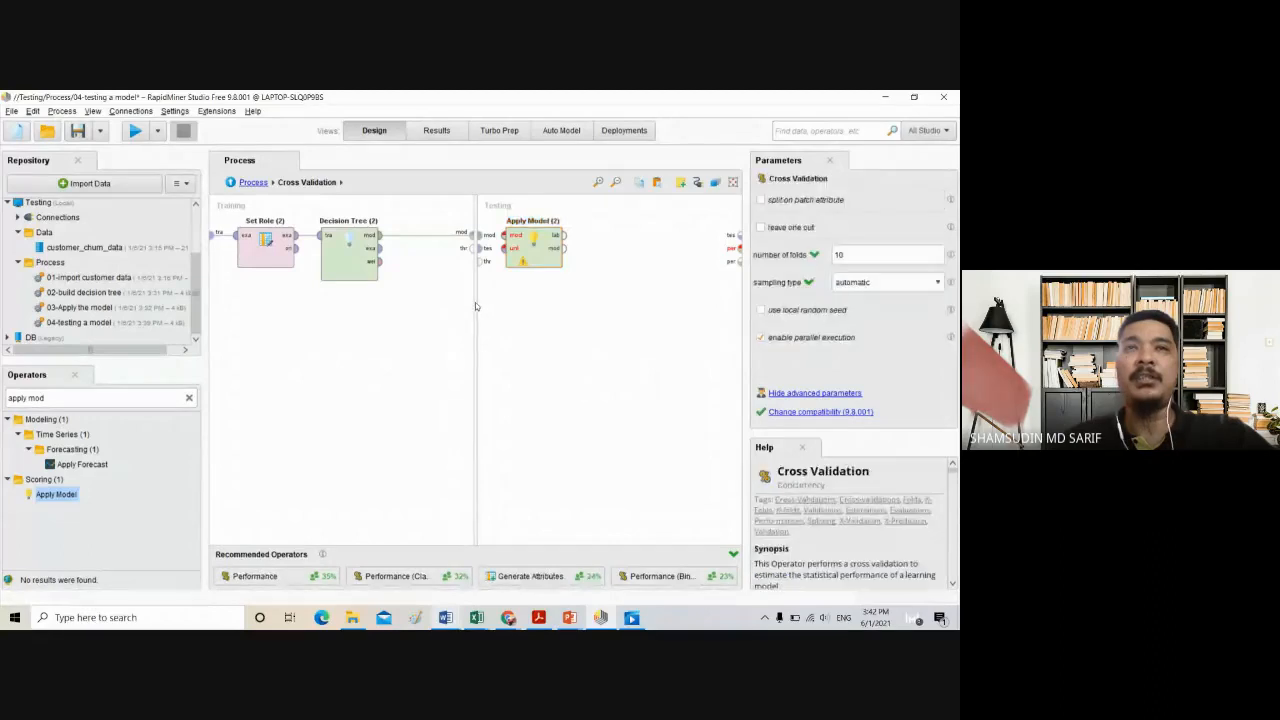
Connect the testing side's model and test set ports to Apply Model's model and unlabelled data inputs
click(545, 253)
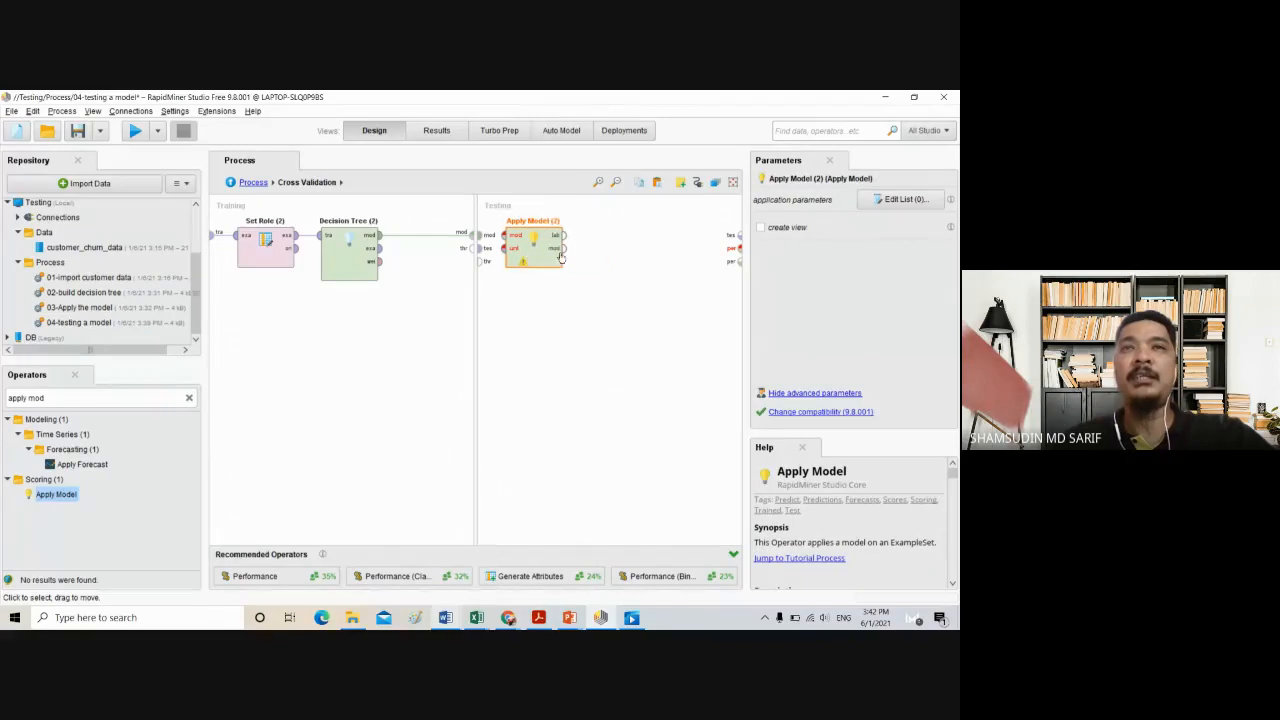
click(488, 248)
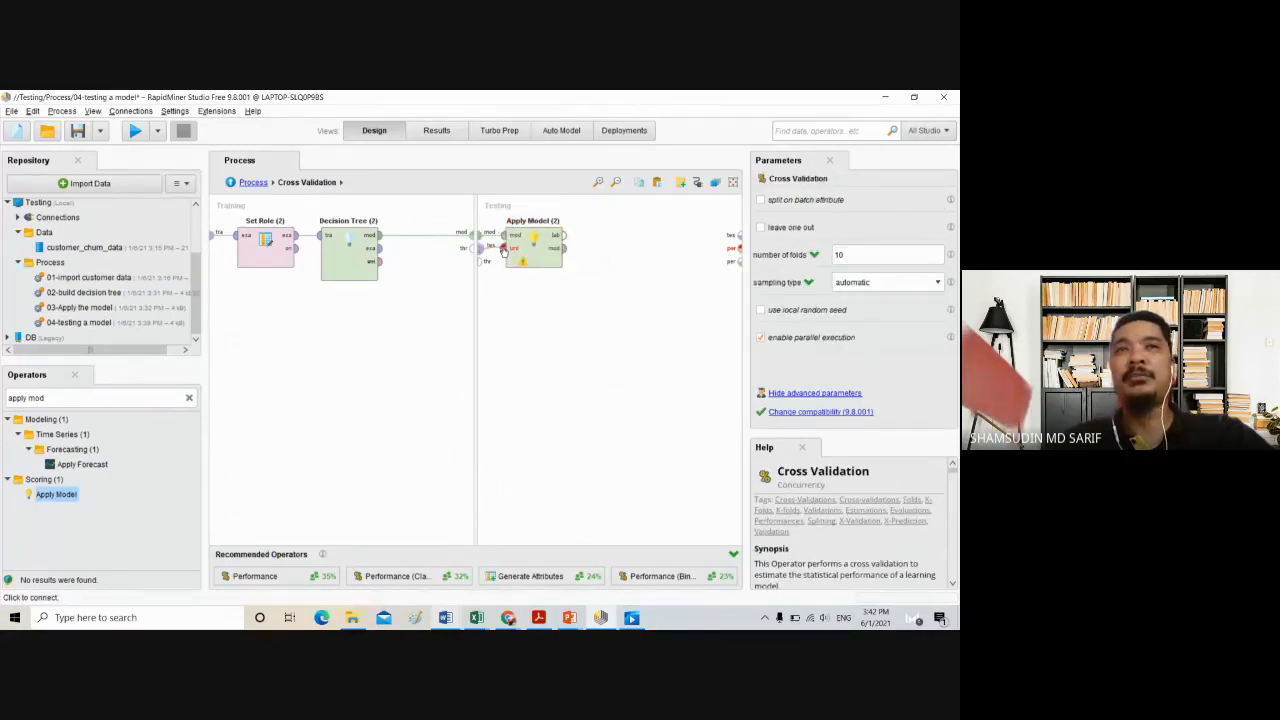
click(525, 258)
click(530, 302)
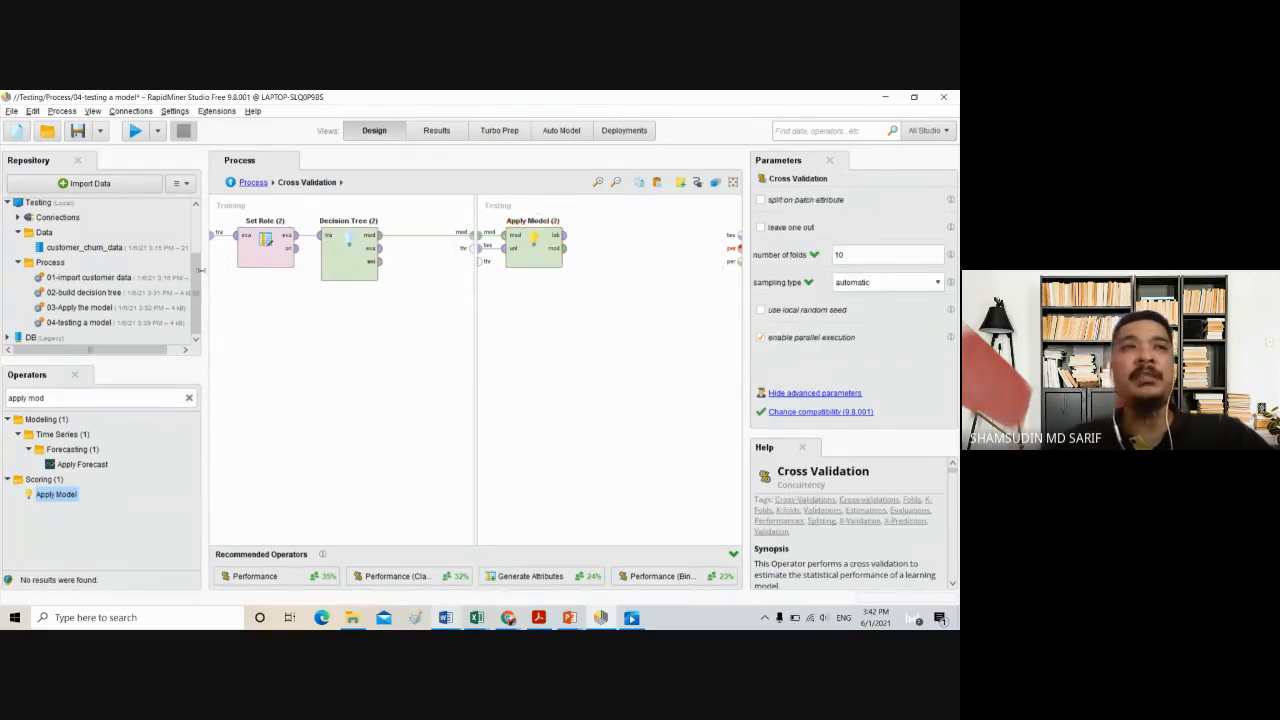
Check the main process's disabled Performance operator, then add a Performance operator after Apply Model on Cross Validation's testing side
click(254, 183)
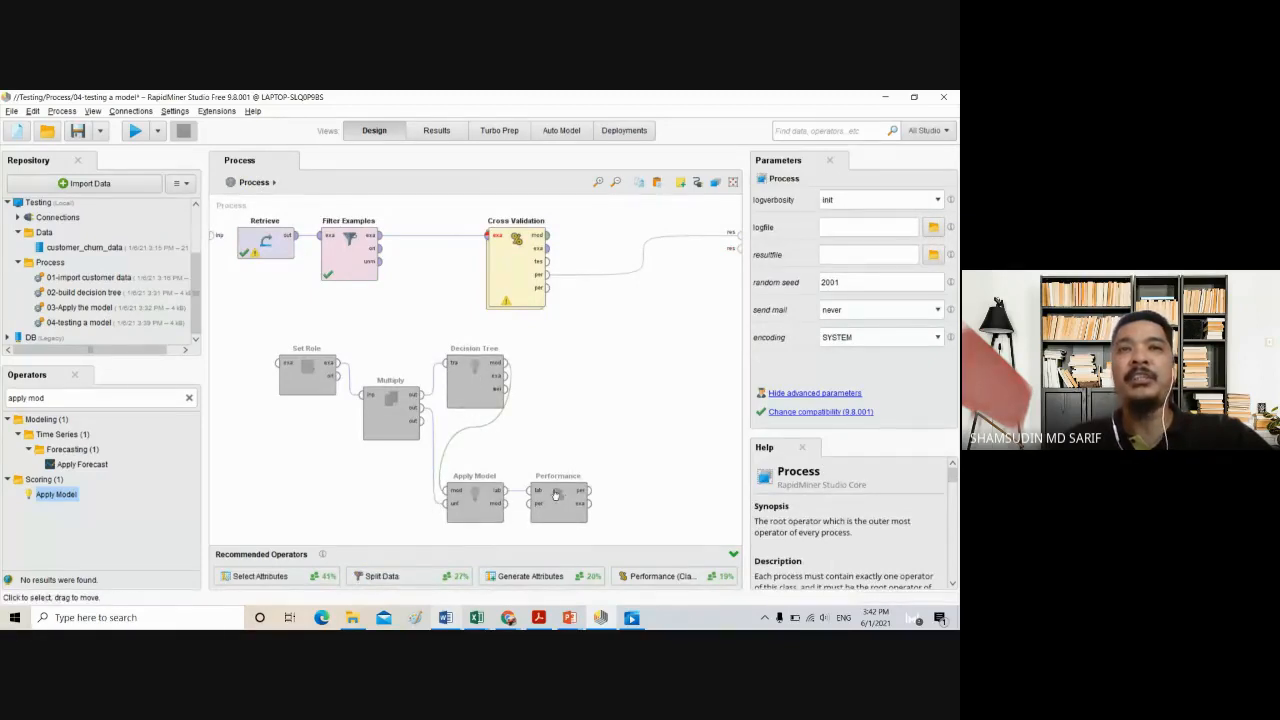
double_click(516, 266)
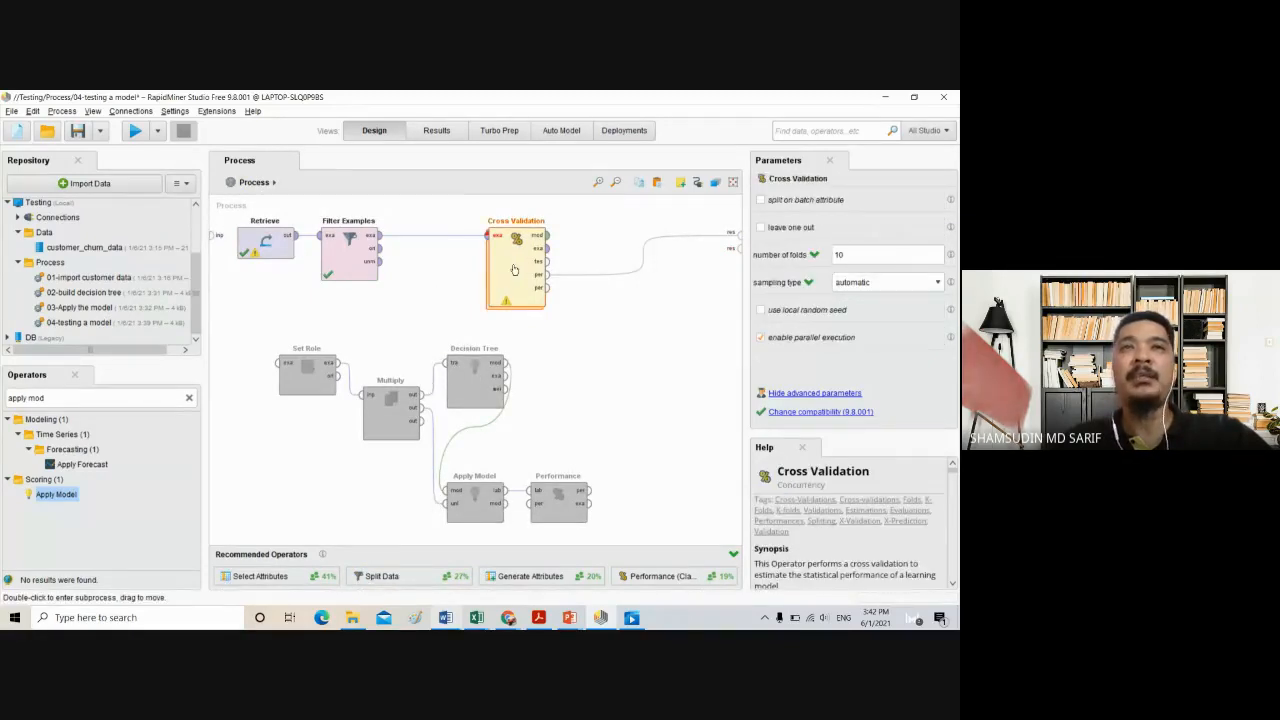
click(56, 494)
triple_click(61, 398)
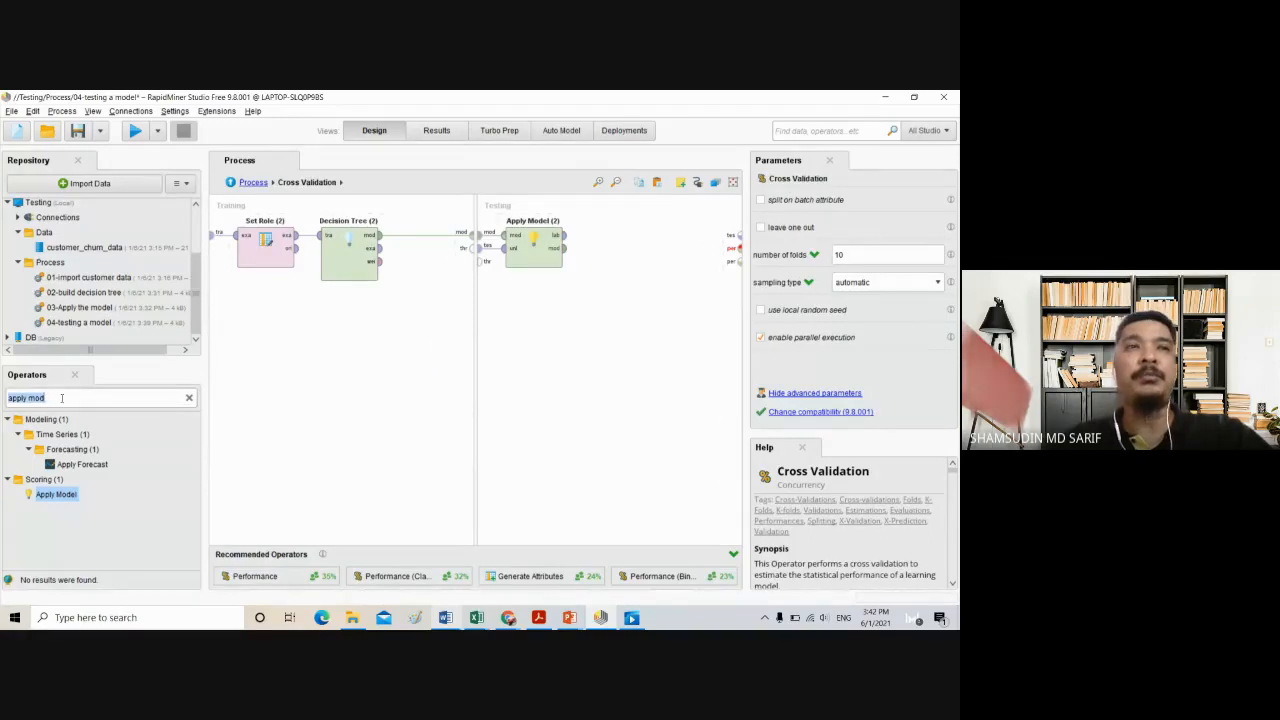
text(performa)
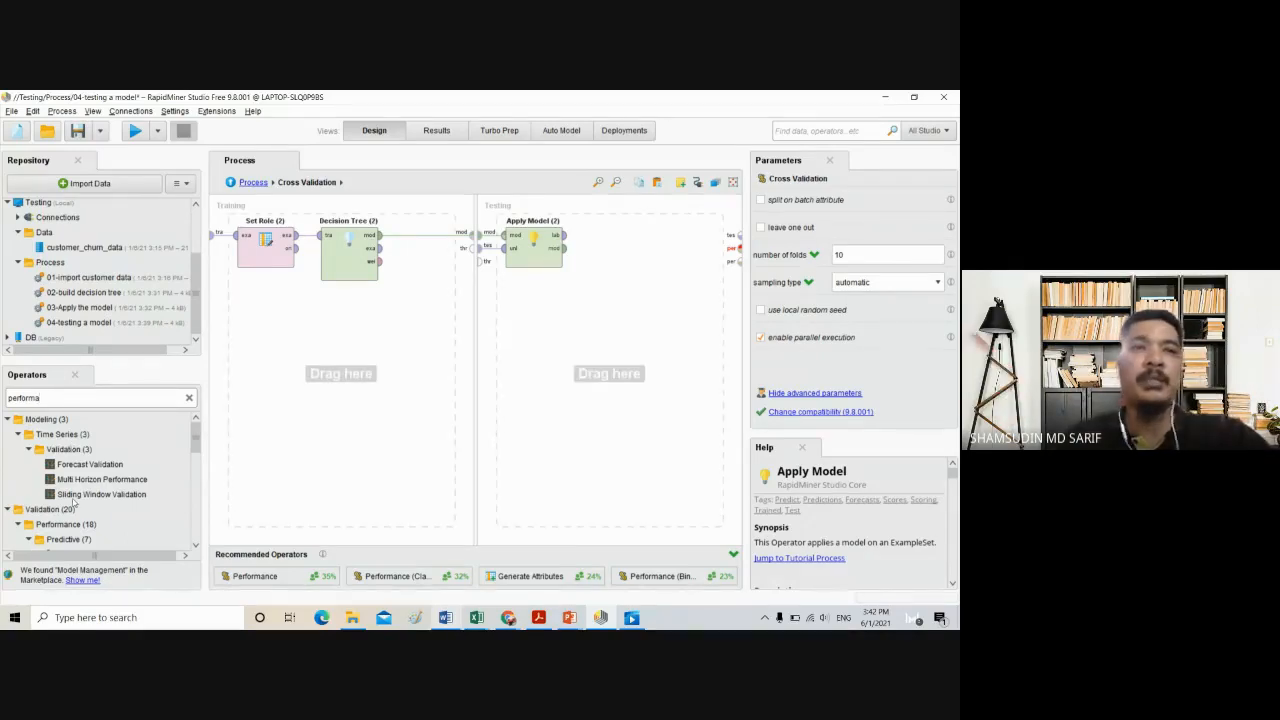
text(nc)
scroll(85, 502, down, 6)
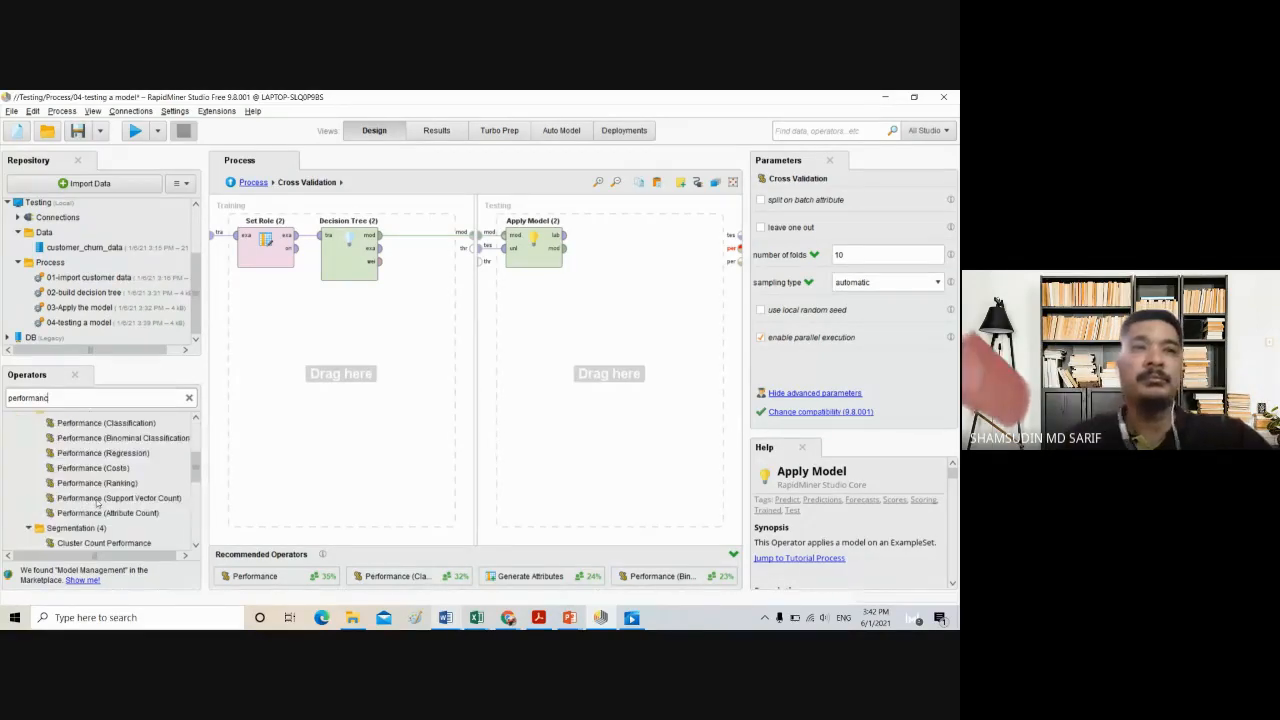
scroll(62, 532, down, 2)
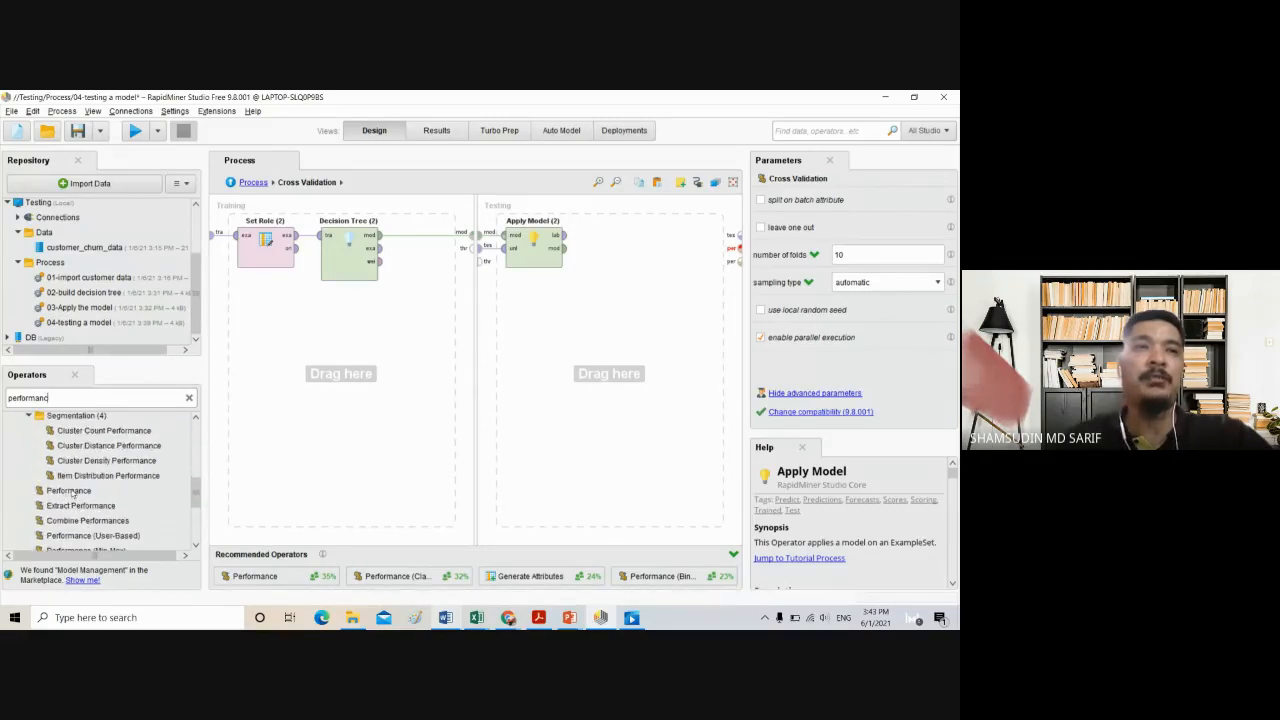
drag(68, 491, 645, 246)
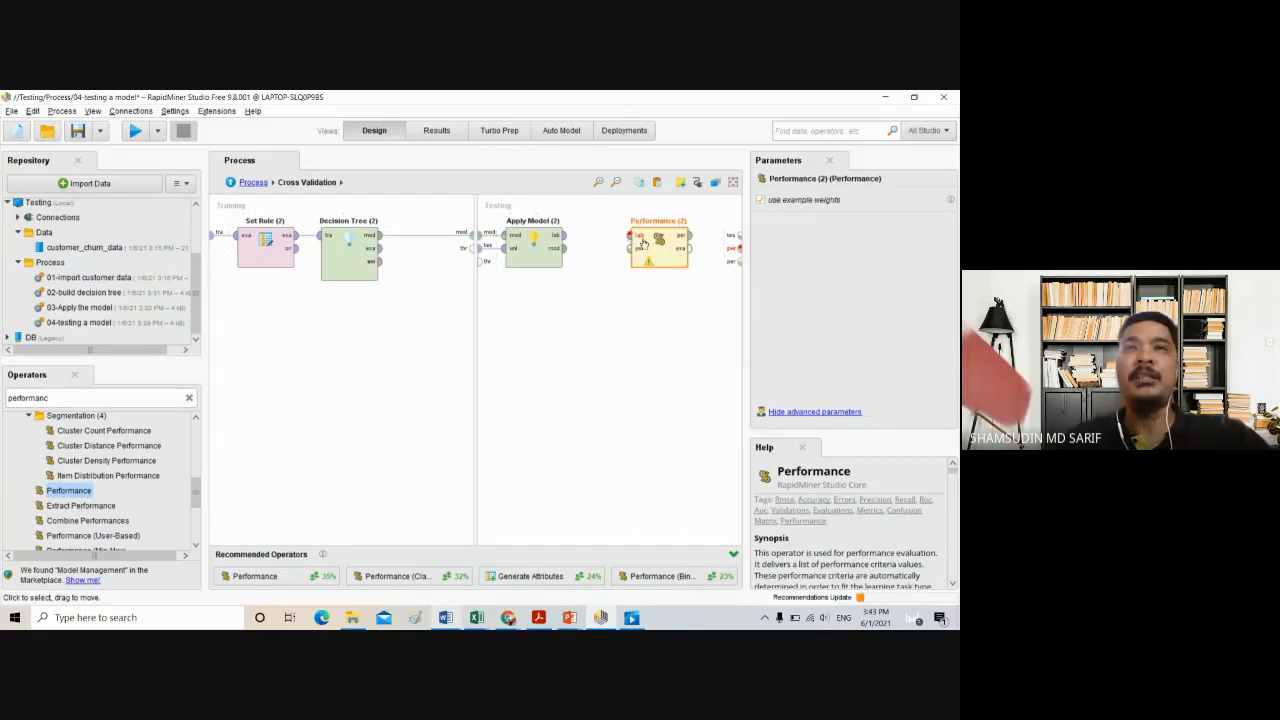
Connect Apply Model's labelled output to Performance, and Performance's result output to the testing side's required performance port
click(563, 236)
click(631, 236)
click(689, 236)
click(739, 247)
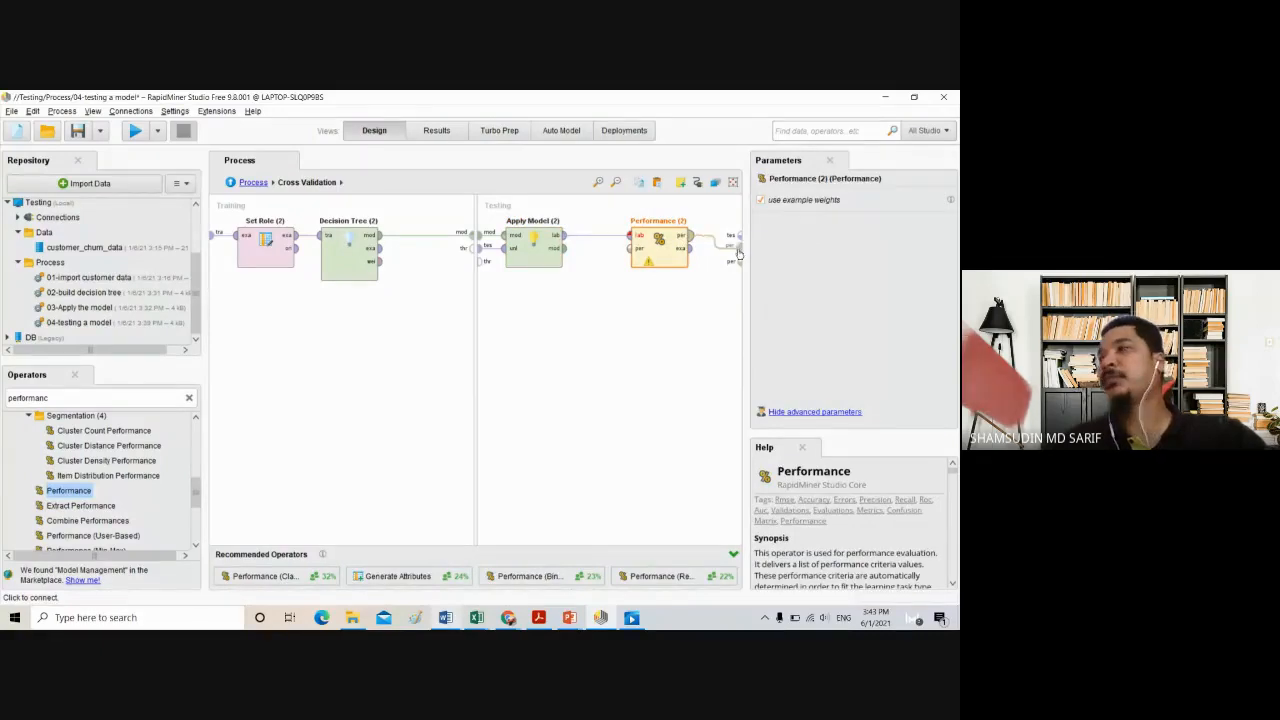
click(633, 340)
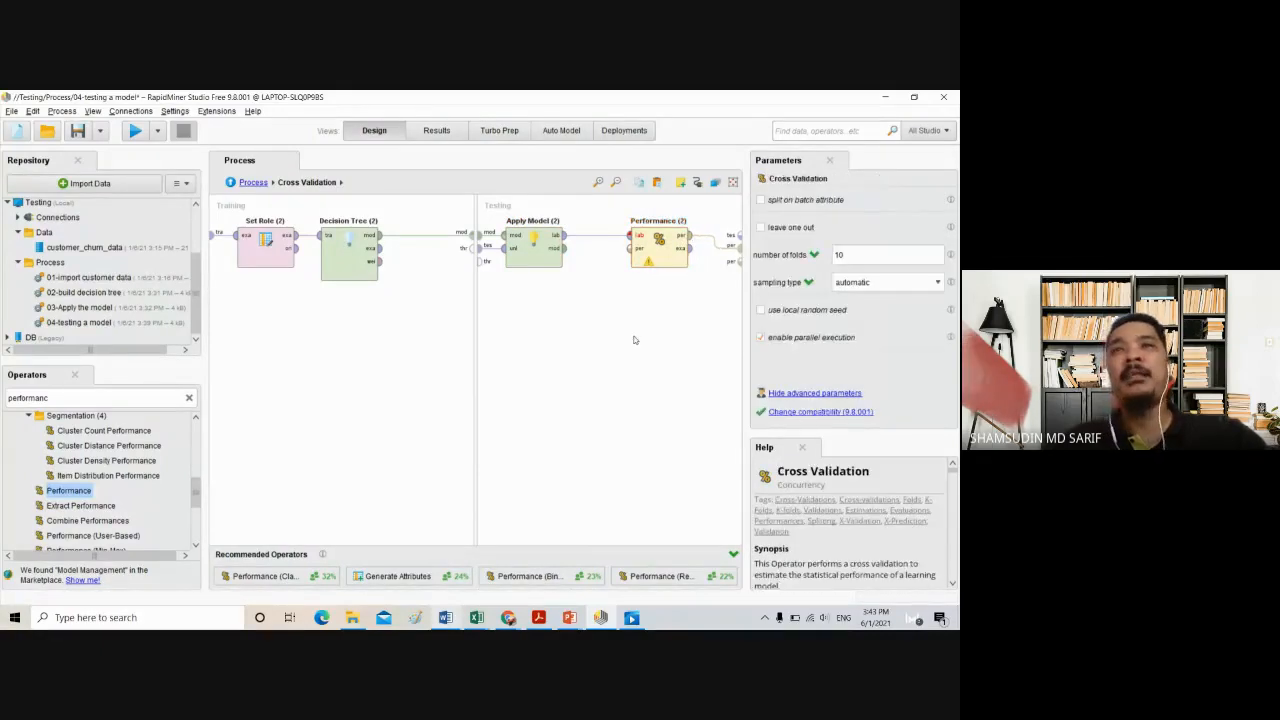
Apply the quick fix that inserts a Set Role with Churn as label before the testing side's Performance operator
click(648, 262)
click(561, 358)
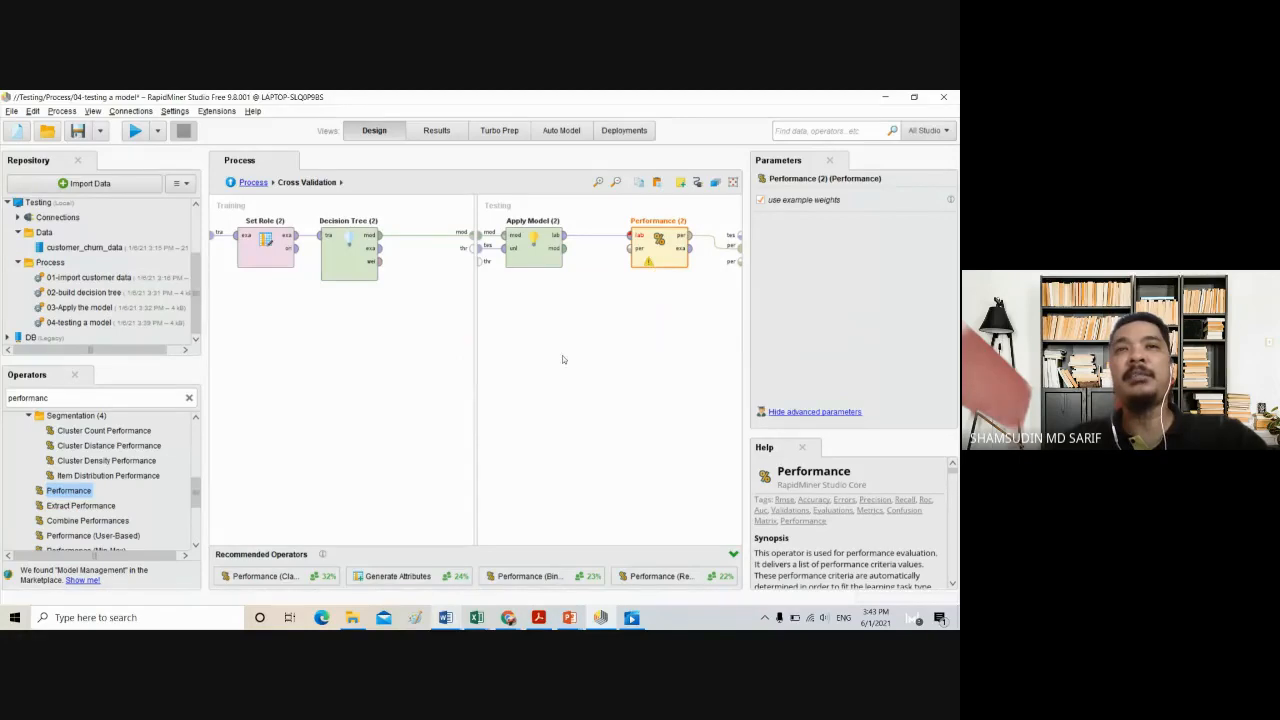
click(510, 366)
click(332, 410)
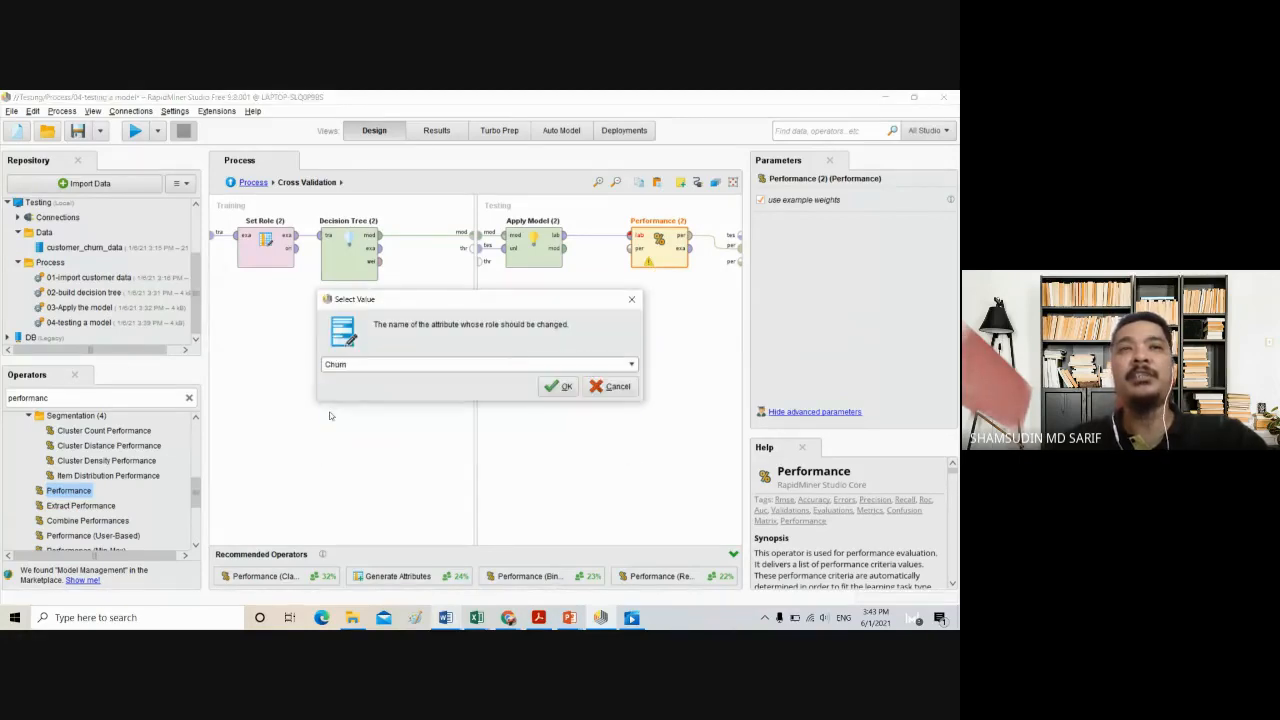
click(559, 387)
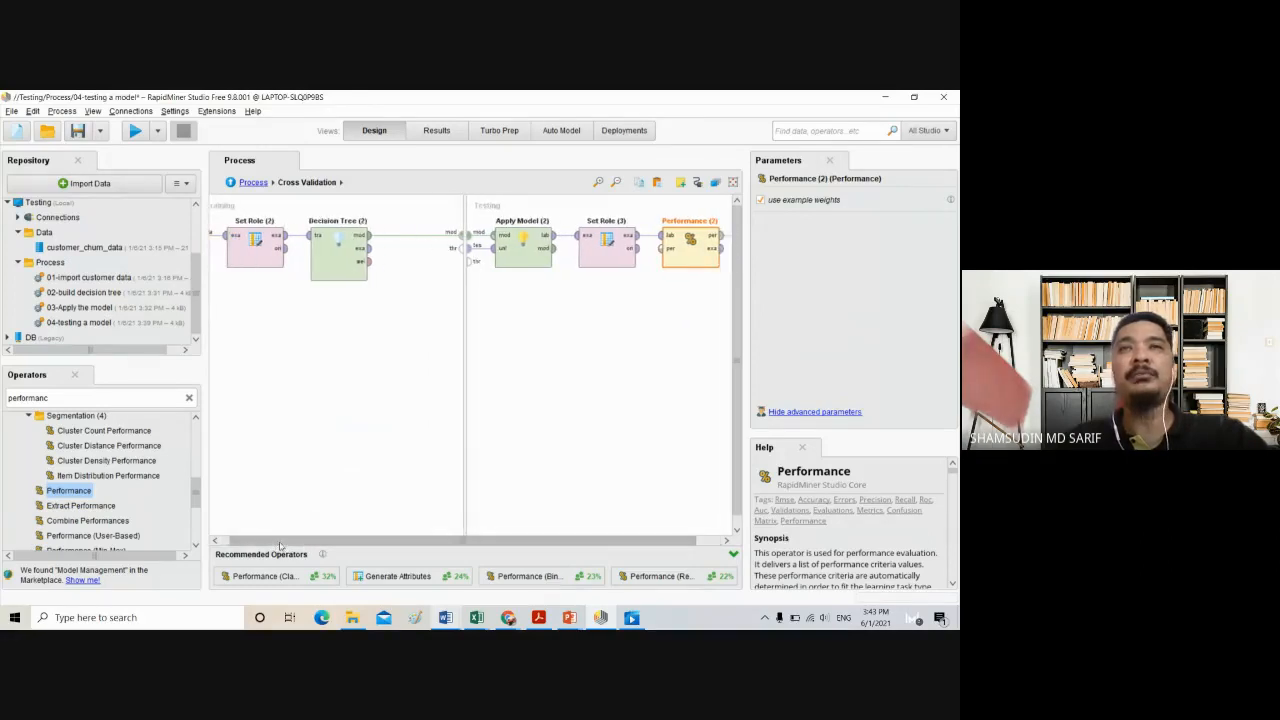
click(712, 373)
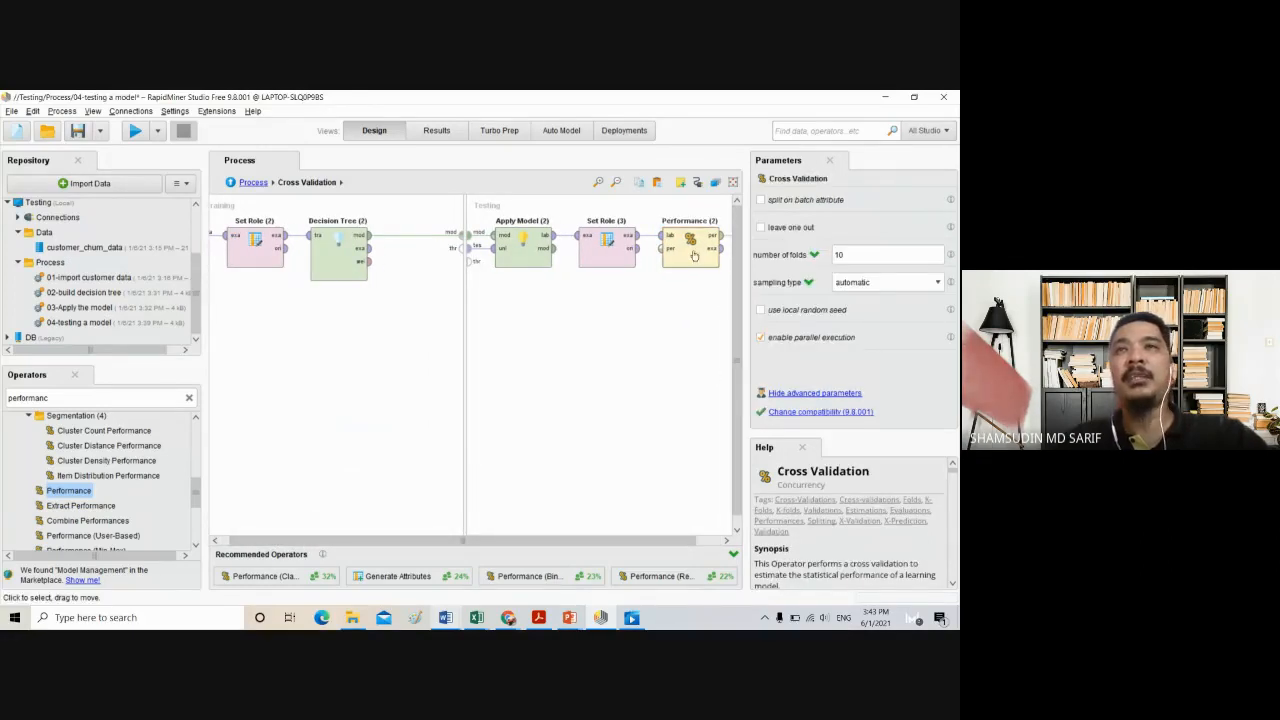
click(697, 255)
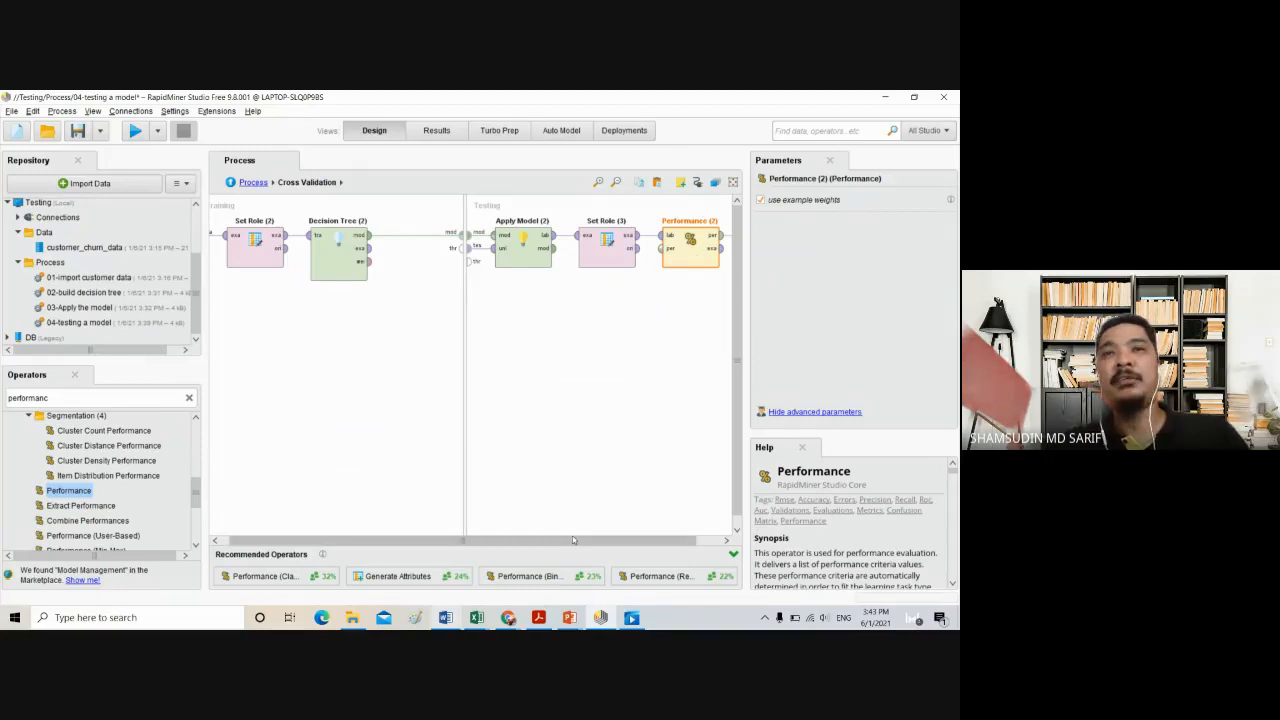
Run the cross validation process, review its accuracy table and subprocess layout, and run the process again
click(134, 132)
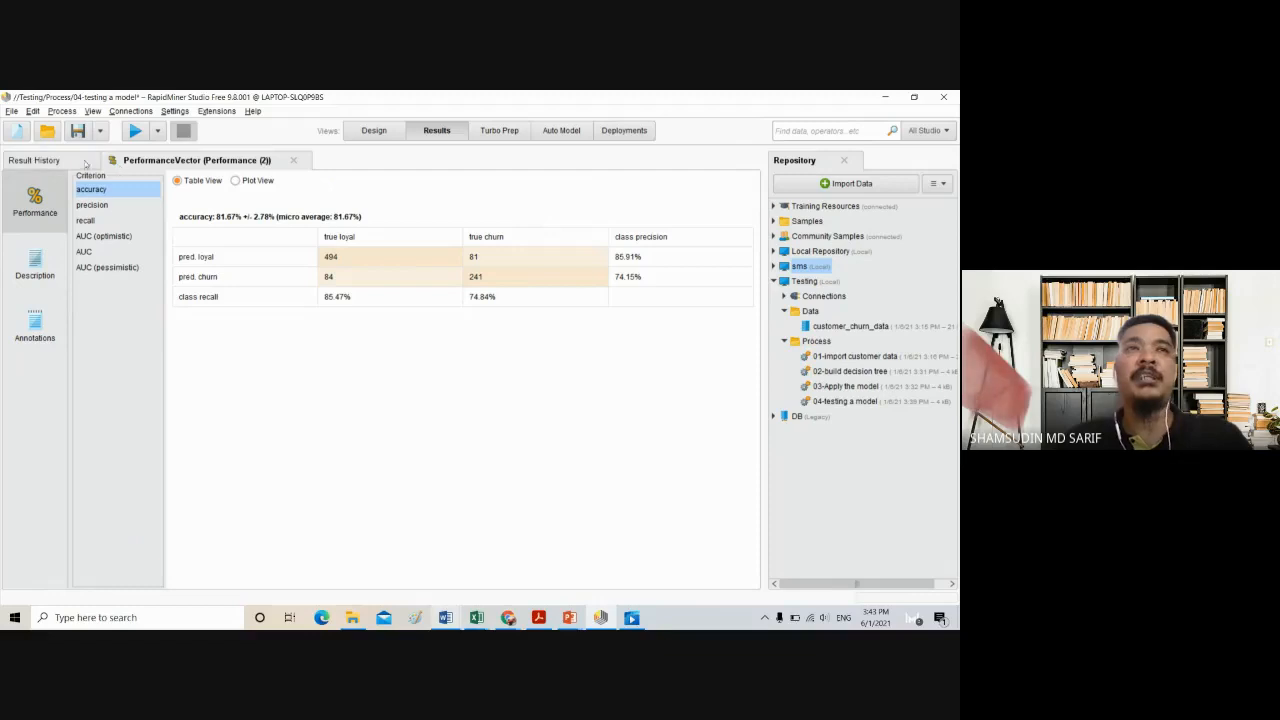
click(370, 131)
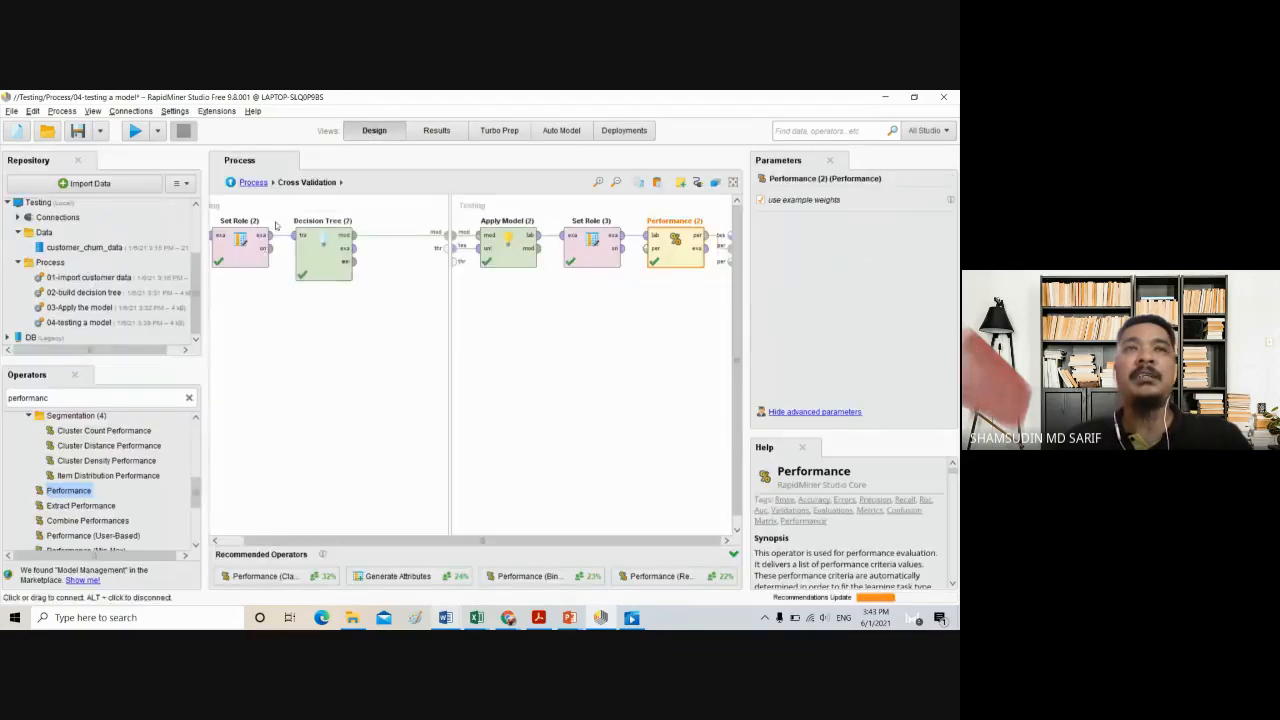
drag(275, 535, 242, 538)
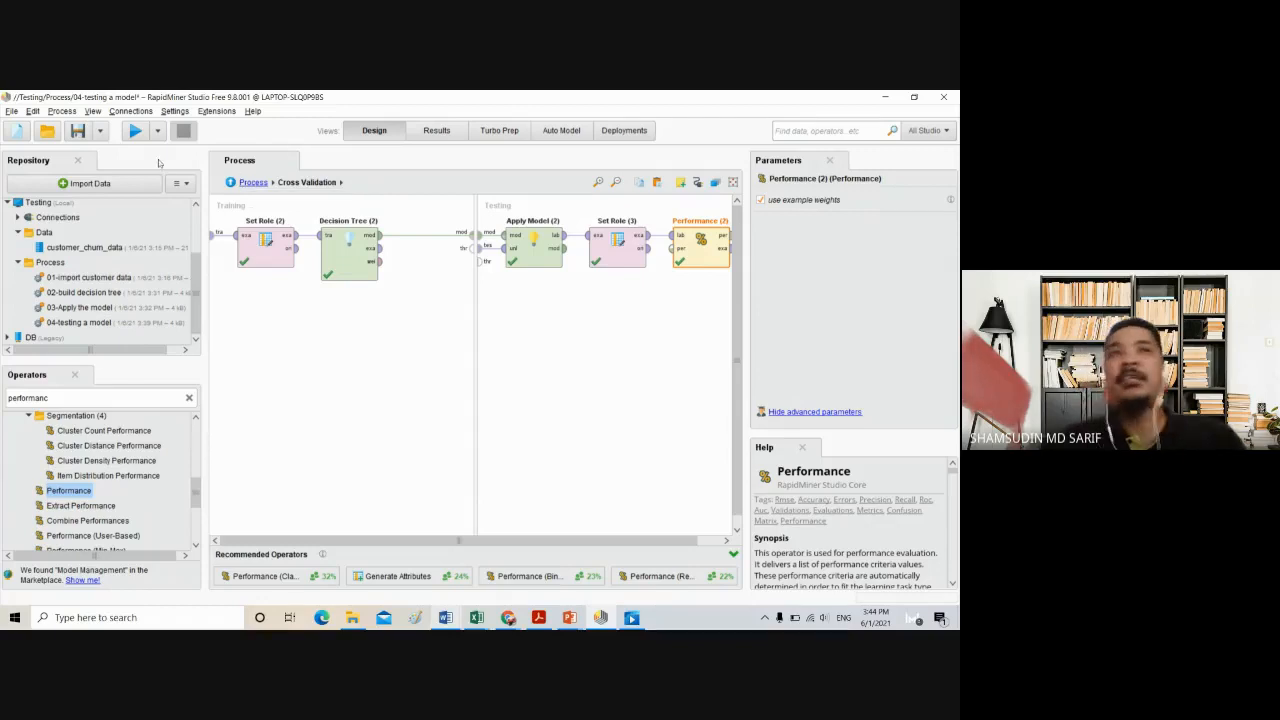
click(136, 133)
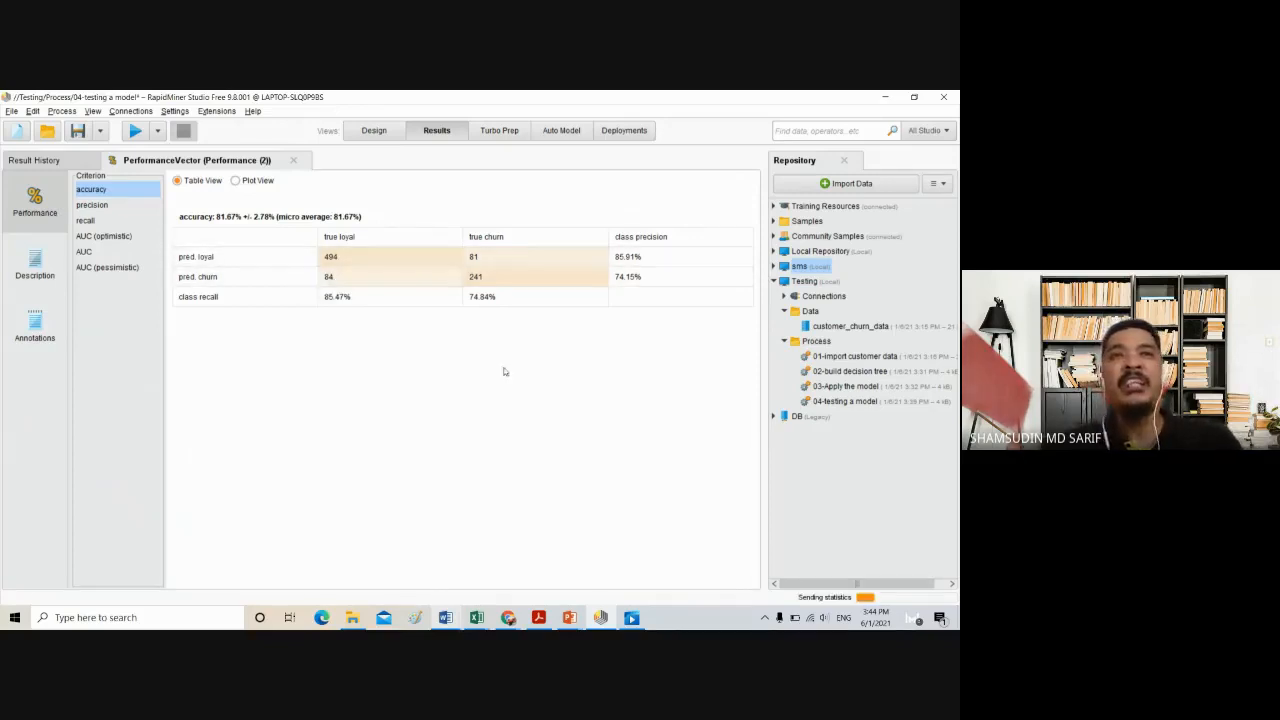
Set the training Decision Tree's confidence to 0.25 and rerun the process to examine the accuracy
click(371, 134)
click(350, 262)
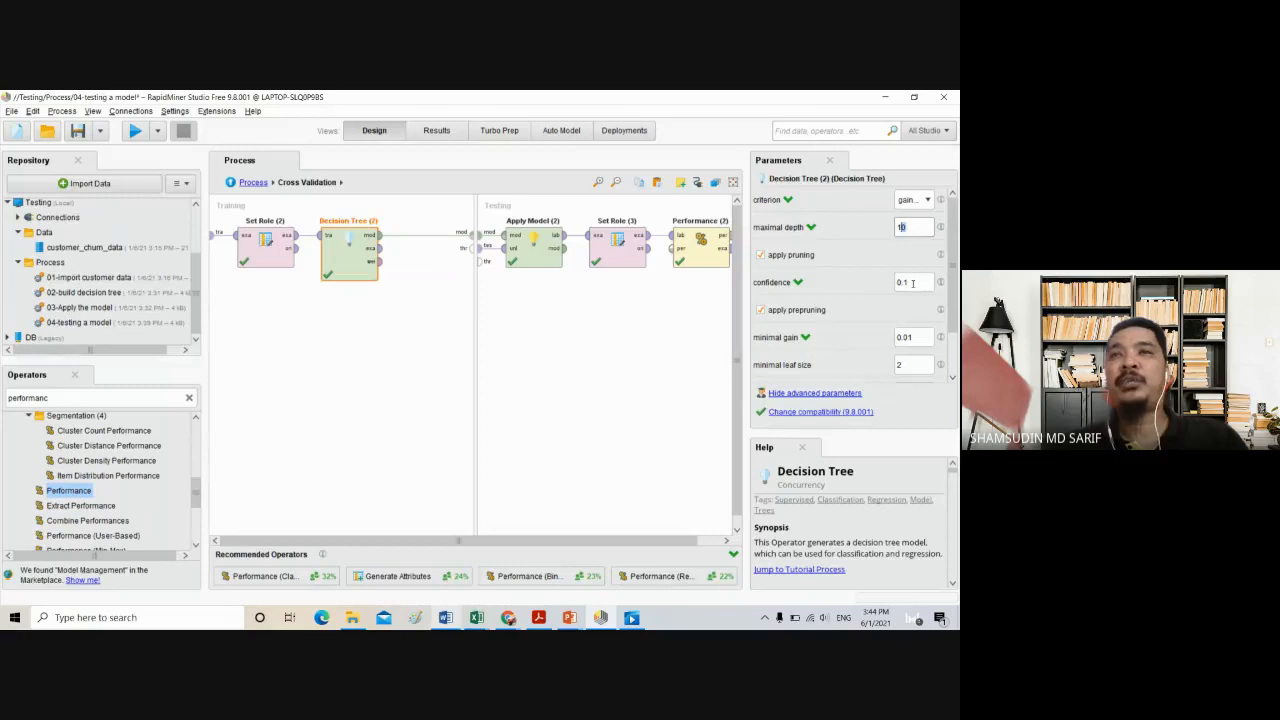
click(904, 283)
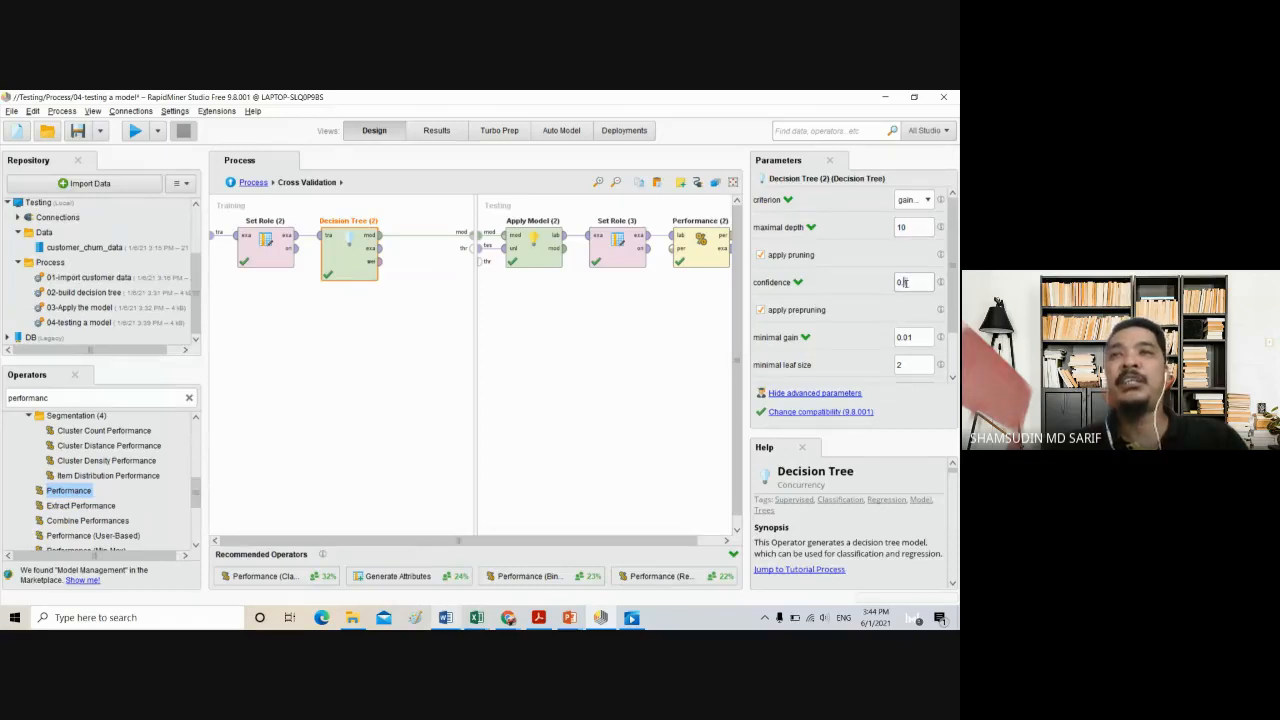
text(25)
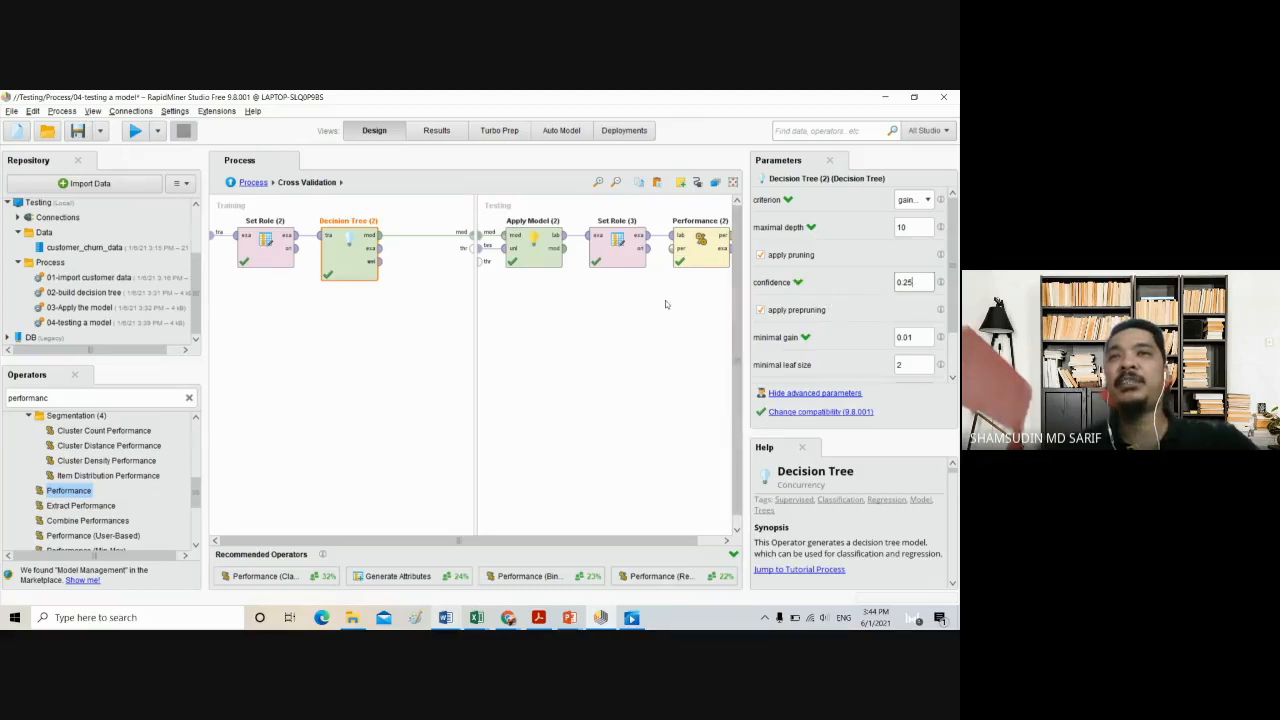
click(135, 131)
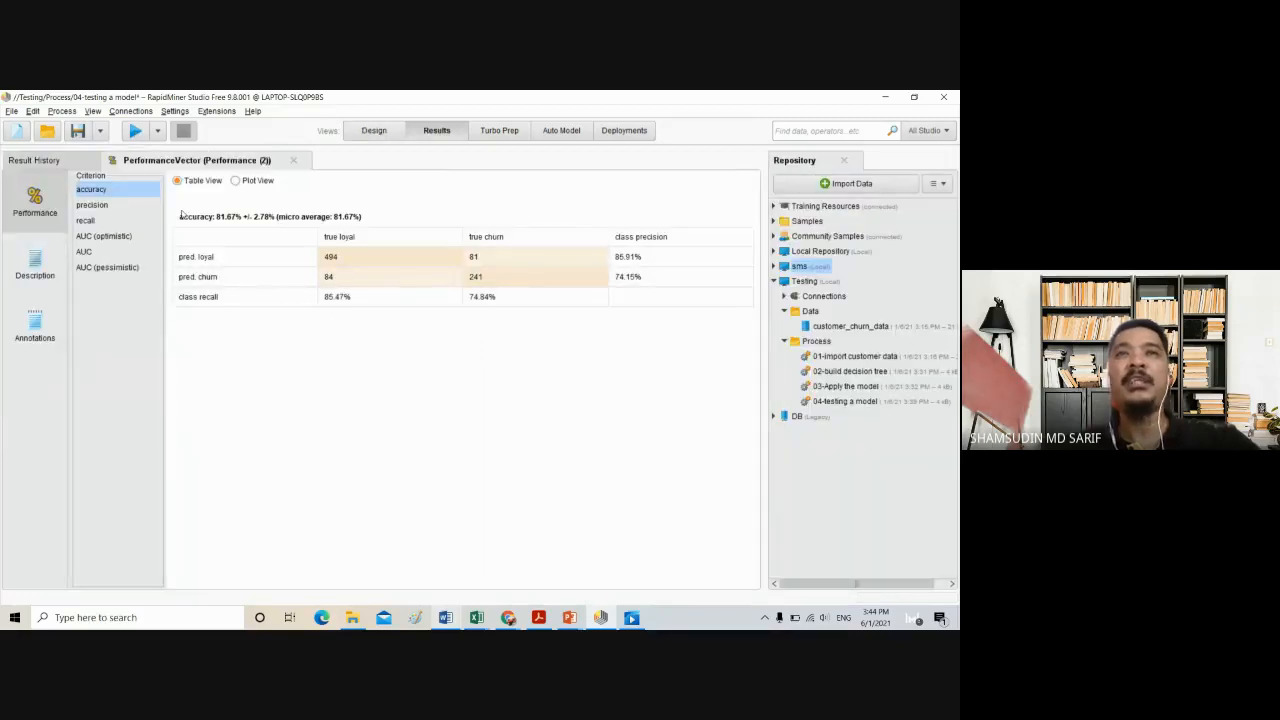
Change the training Decision Tree's criterion to accuracy and rerun the process to examine its performance
click(360, 136)
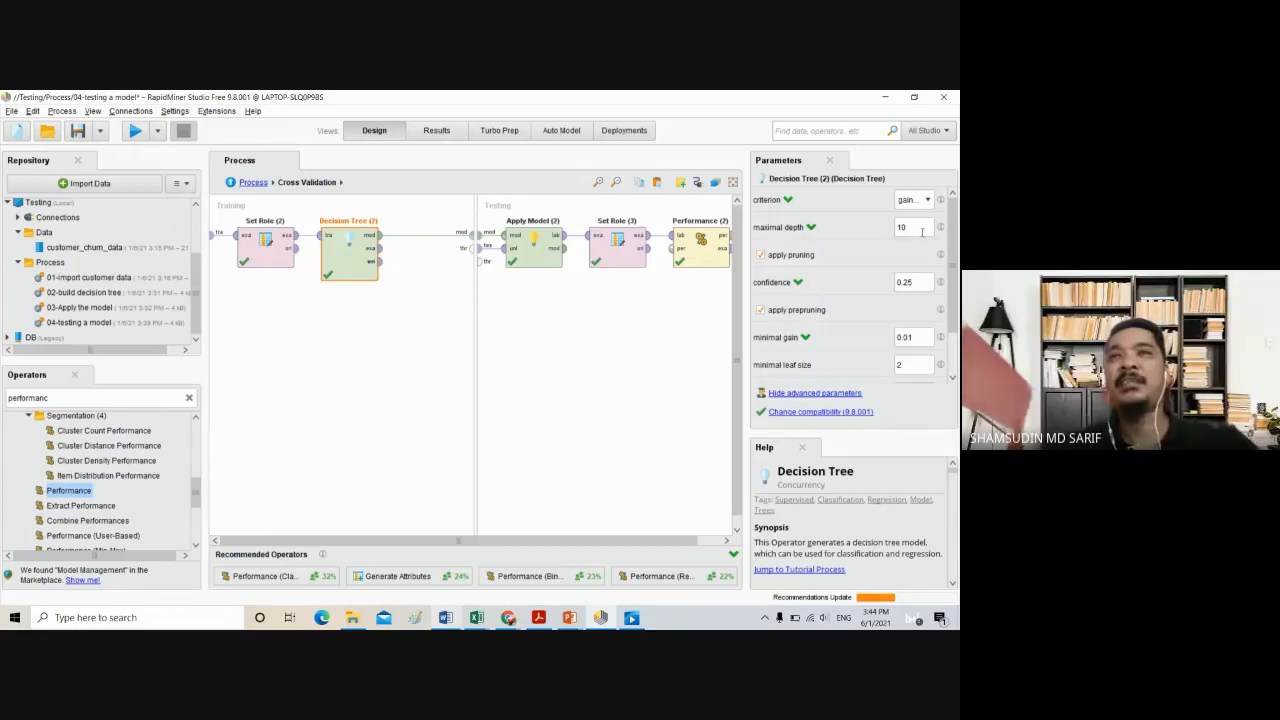
click(926, 201)
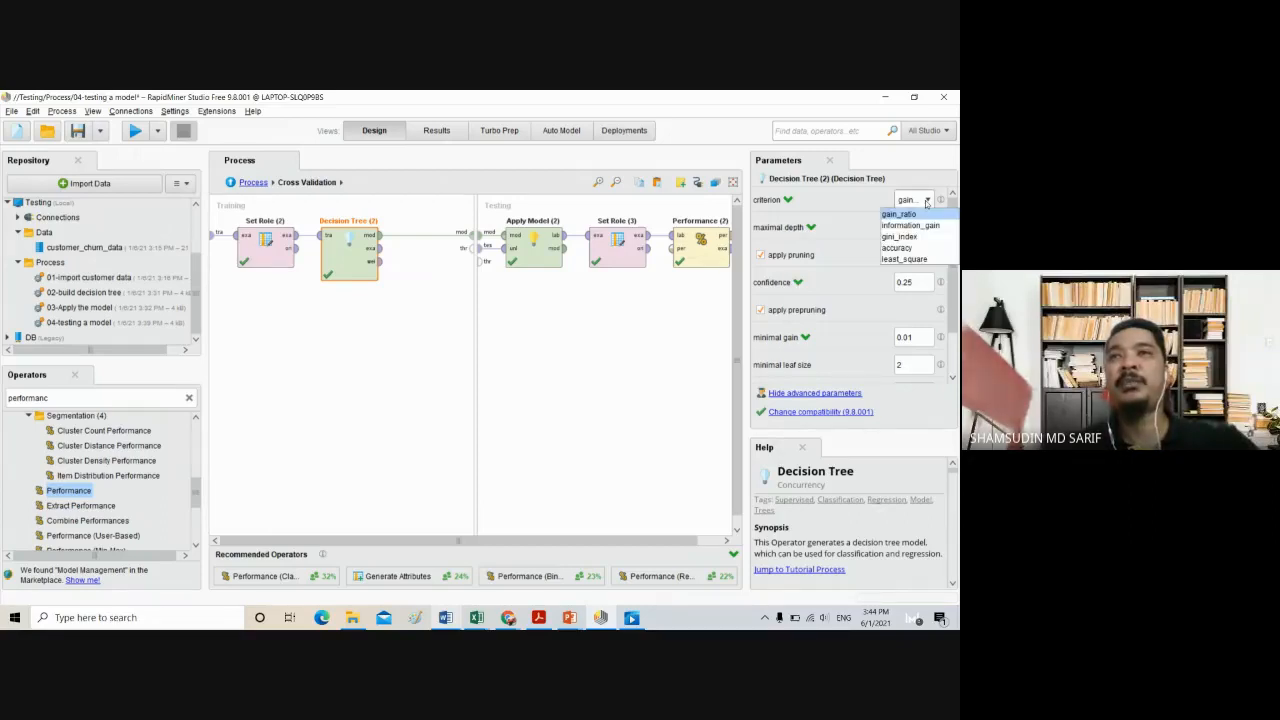
click(903, 251)
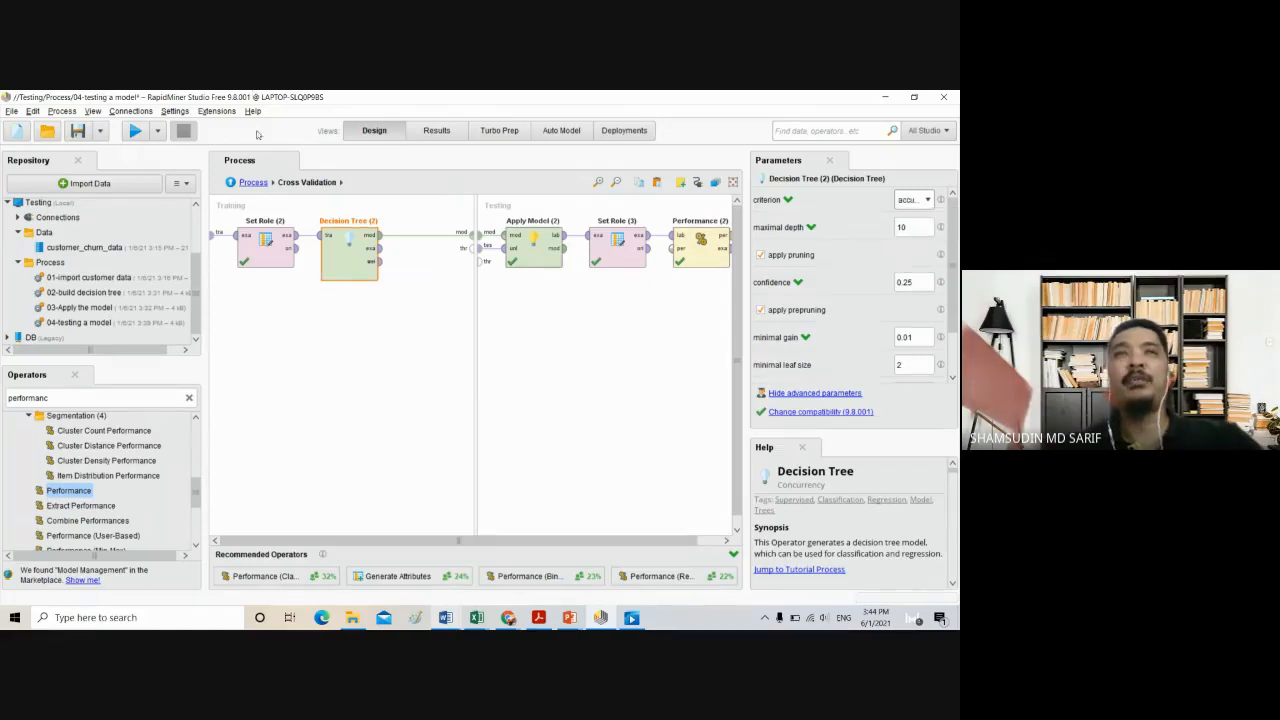
click(140, 132)
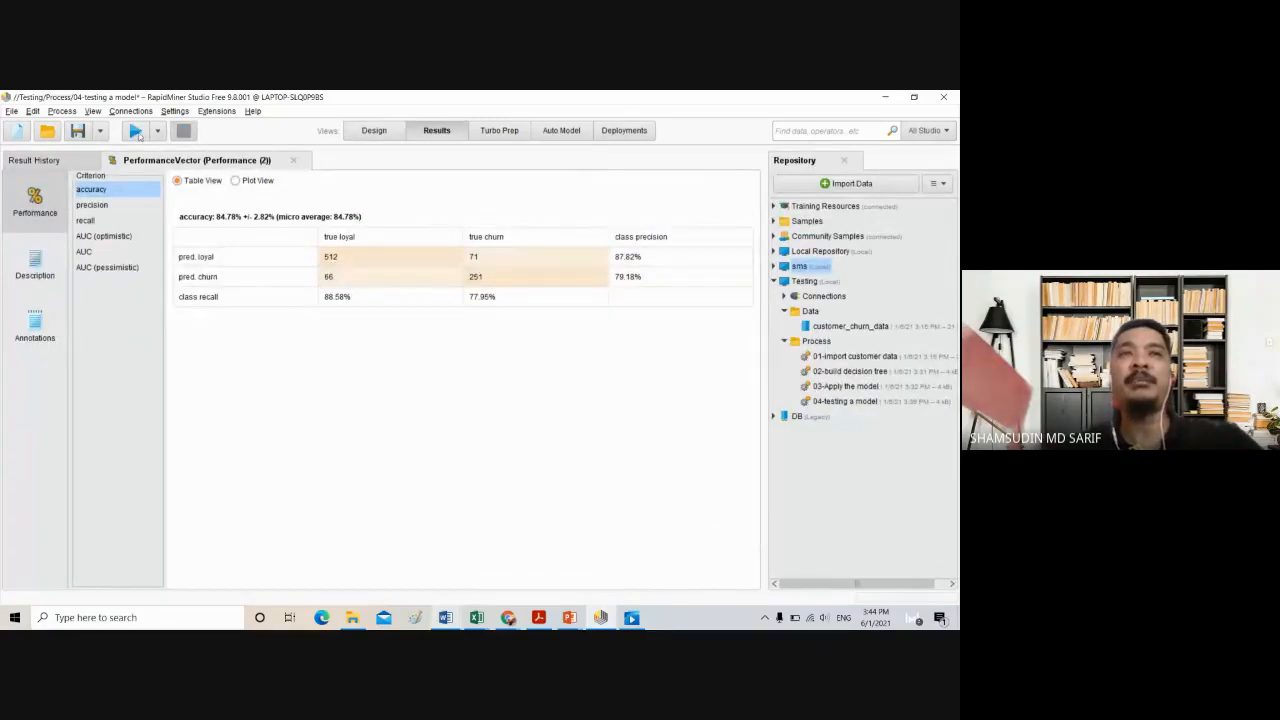
Change the training Decision Tree's criterion to gain_ratio, rerun the process and examine its accuracy and precision tables
click(374, 130)
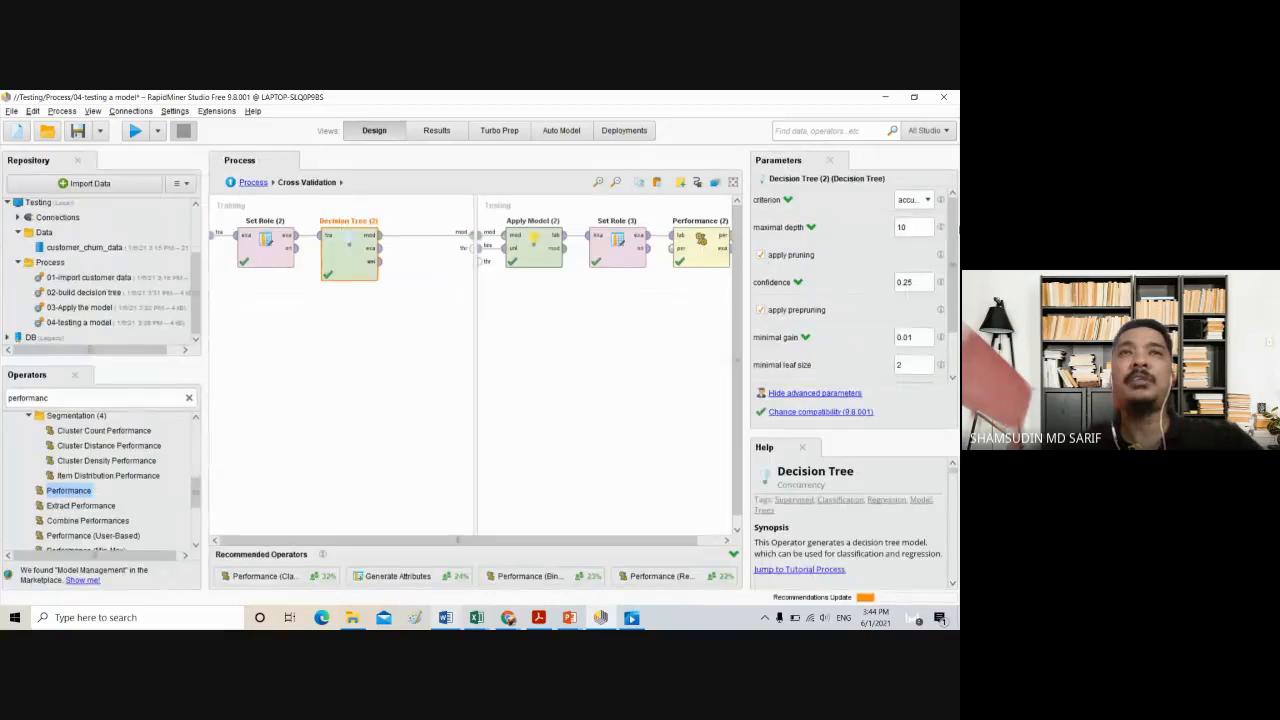
click(927, 203)
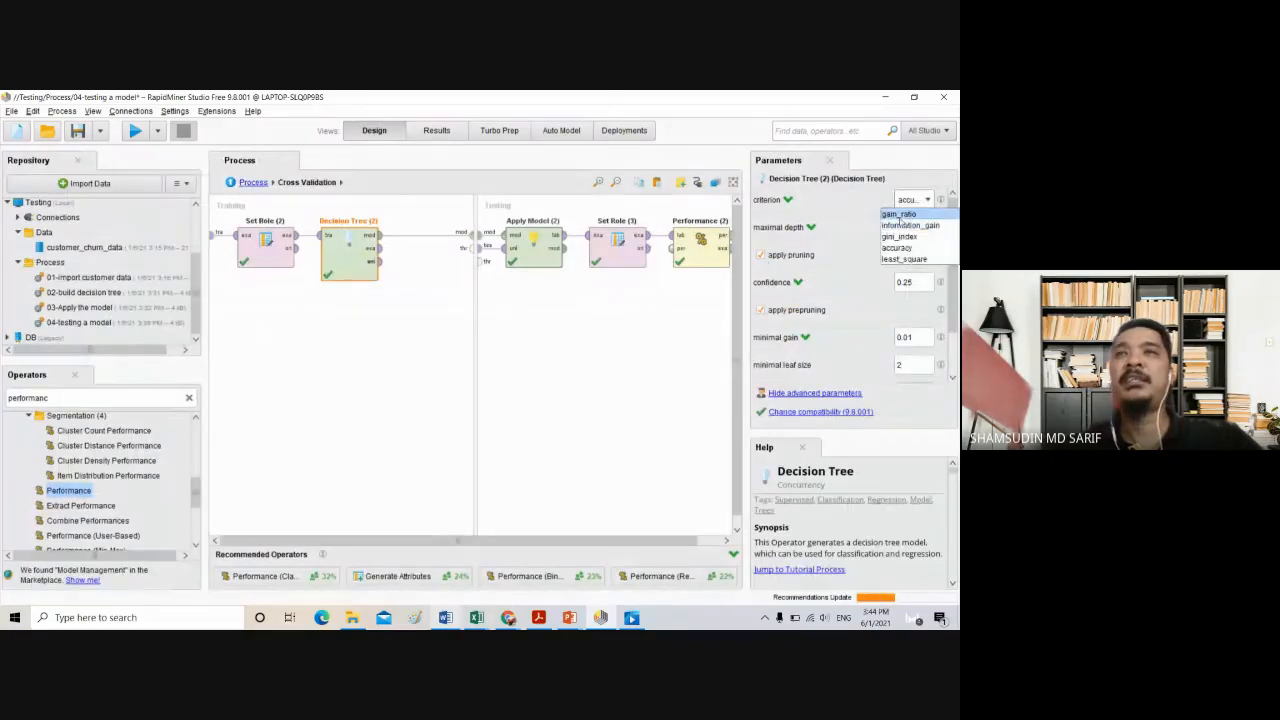
click(899, 214)
click(135, 130)
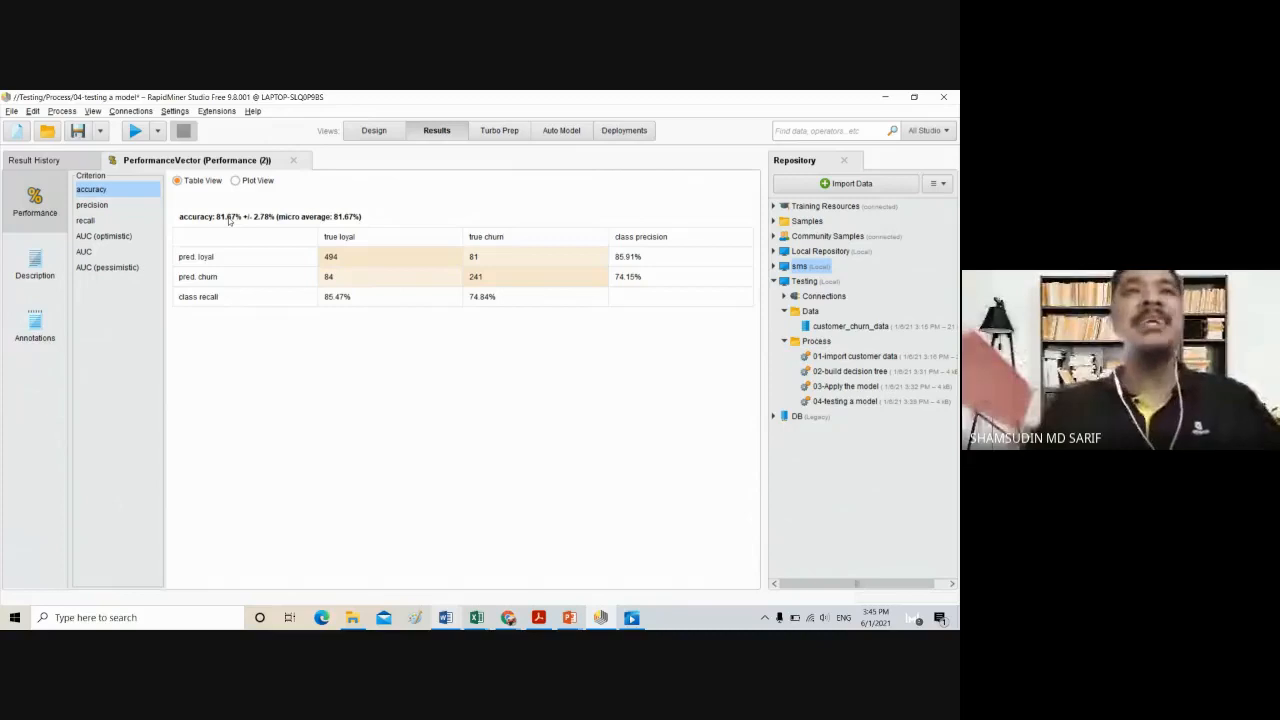
click(83, 204)
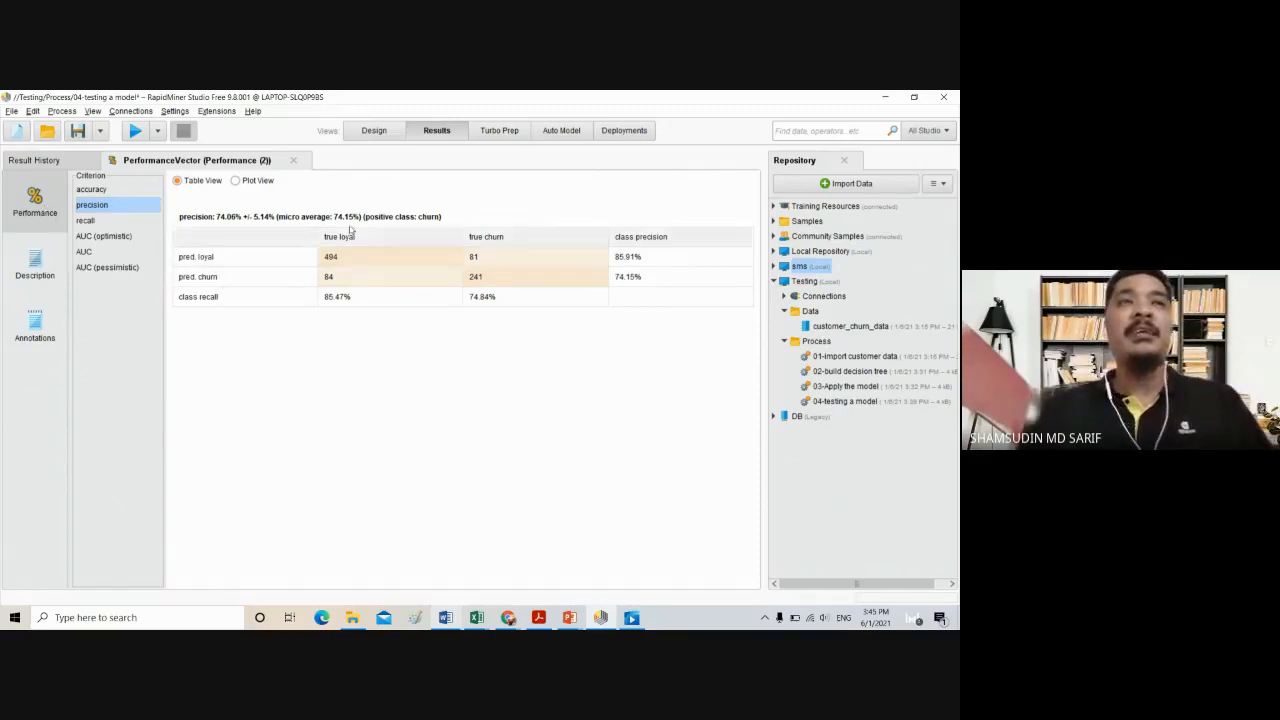
Save the process under the new name 05-cross validation in the Testing repository's Process folder
click(376, 134)
drag(444, 578, 92, 163)
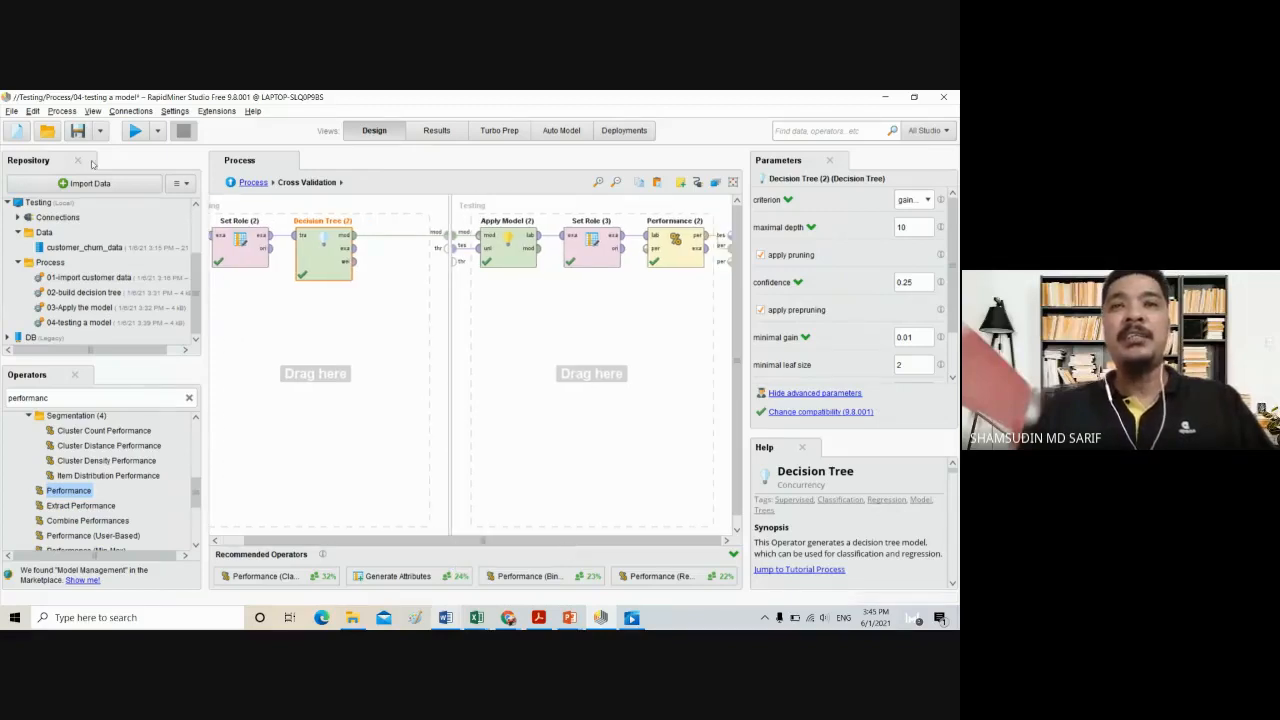
click(11, 111)
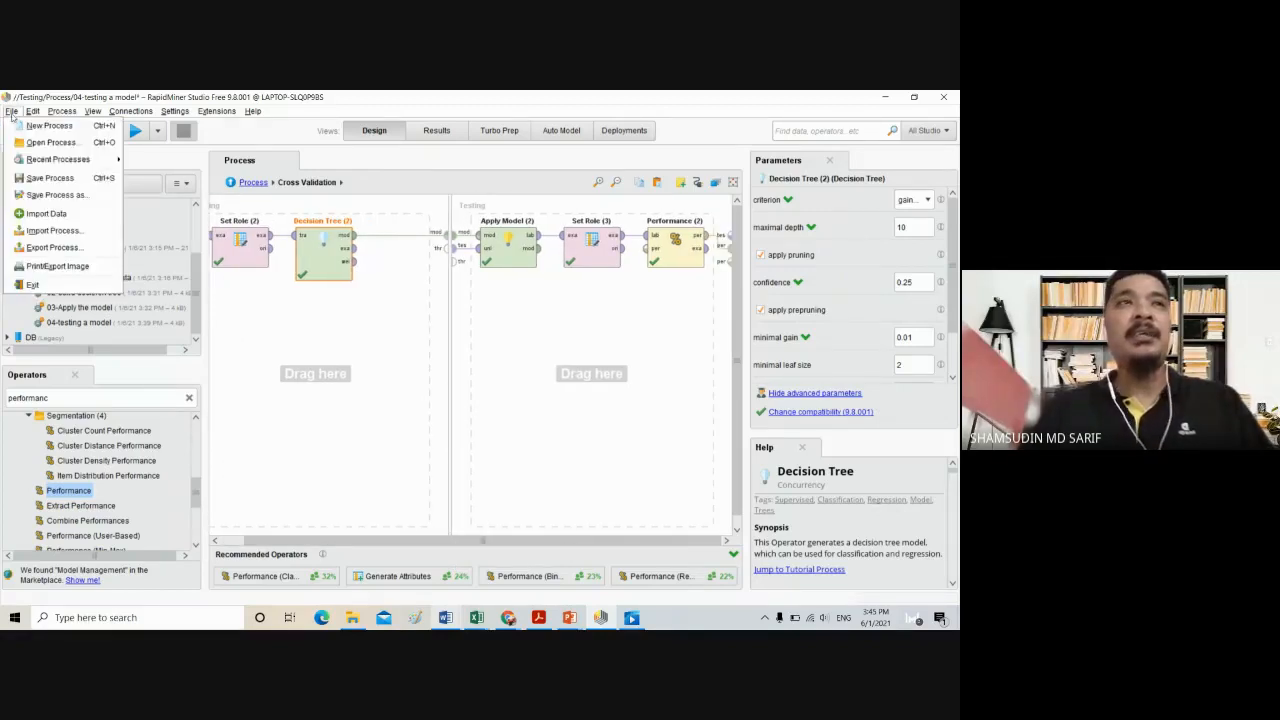
click(55, 195)
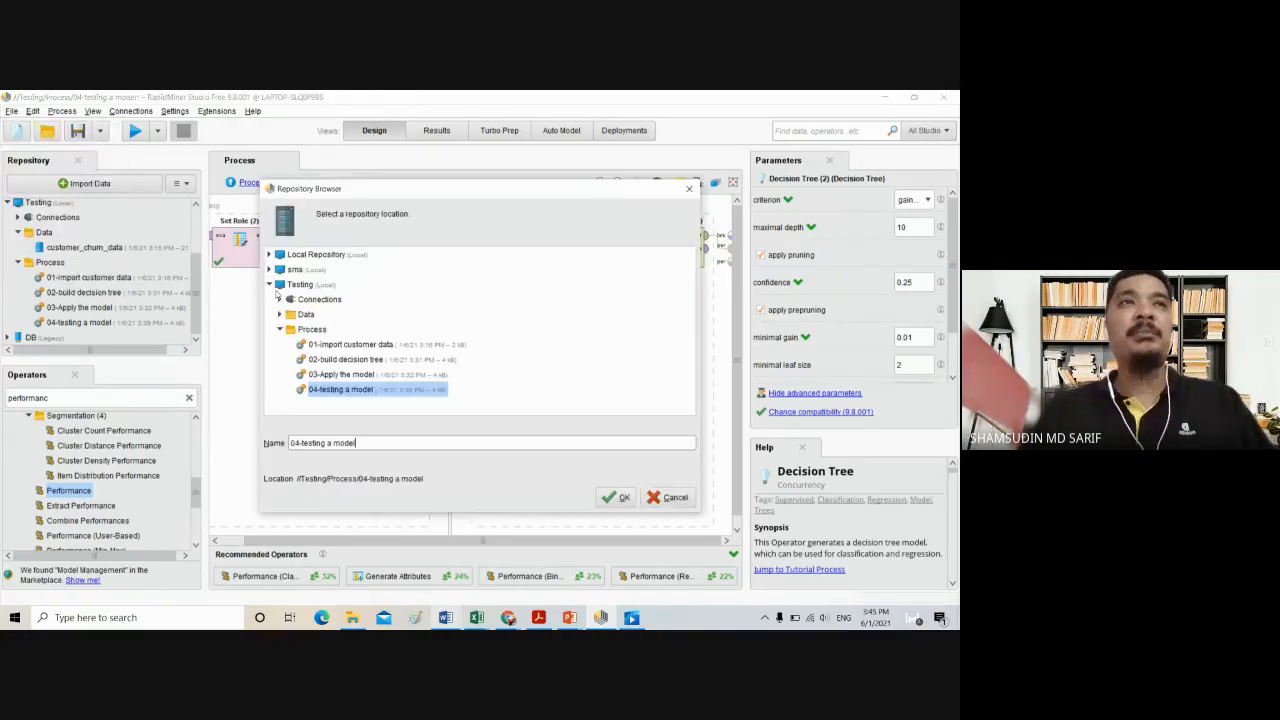
click(298, 443)
key(BackSpace)
text(5)
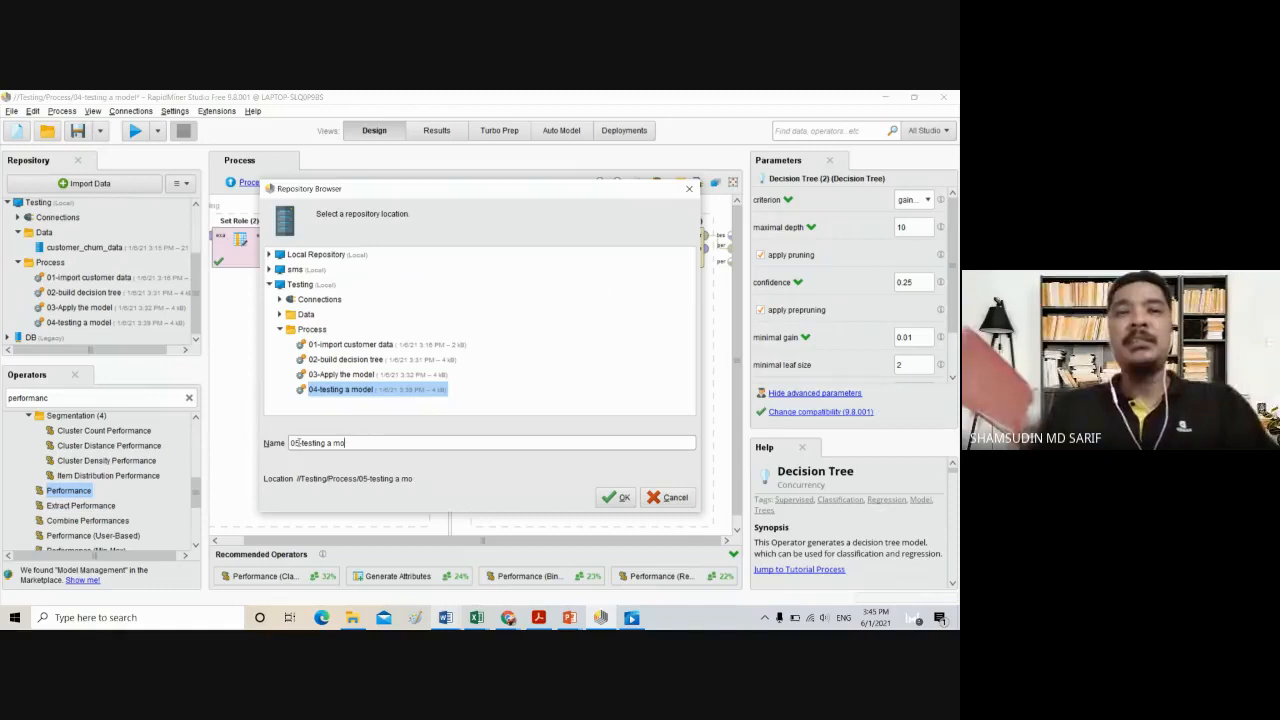
key(BackSpace)
key(BackSpace)
key(BackSpace)
key(BackSpace)
key(BackSpace)
key(BackSpace)
key(BackSpace)
key(BackSpace)
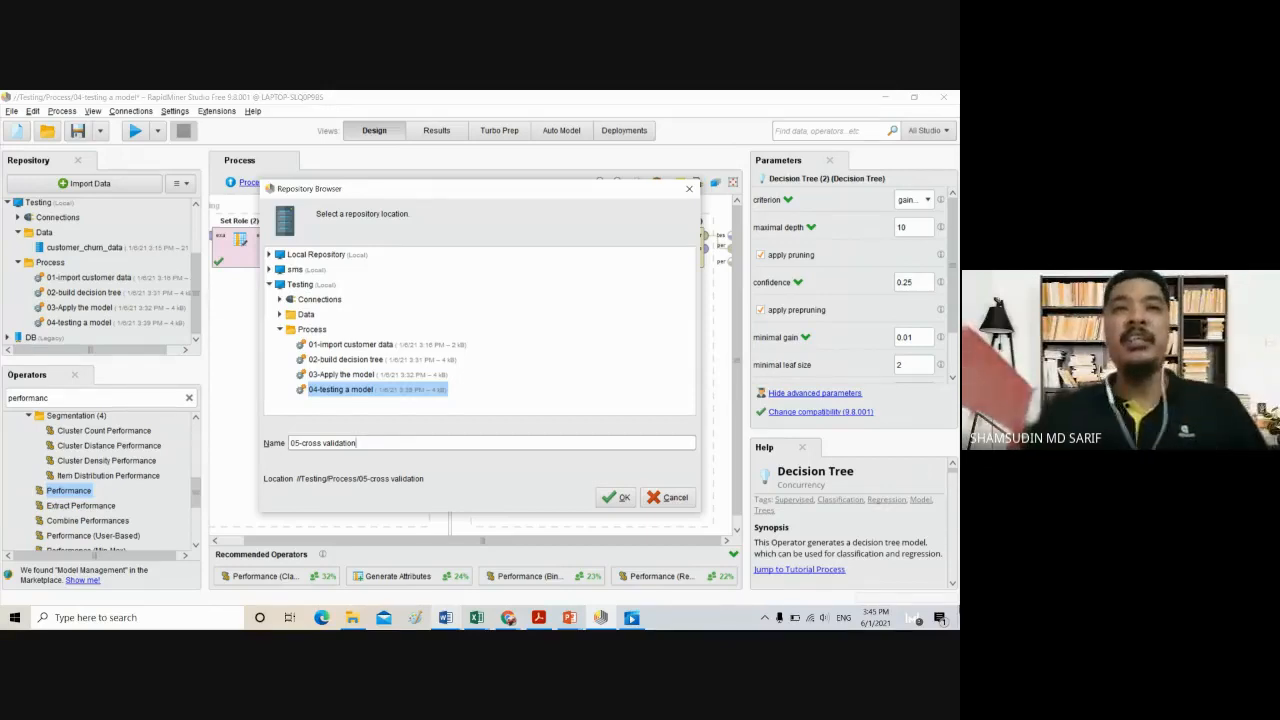
click(620, 497)
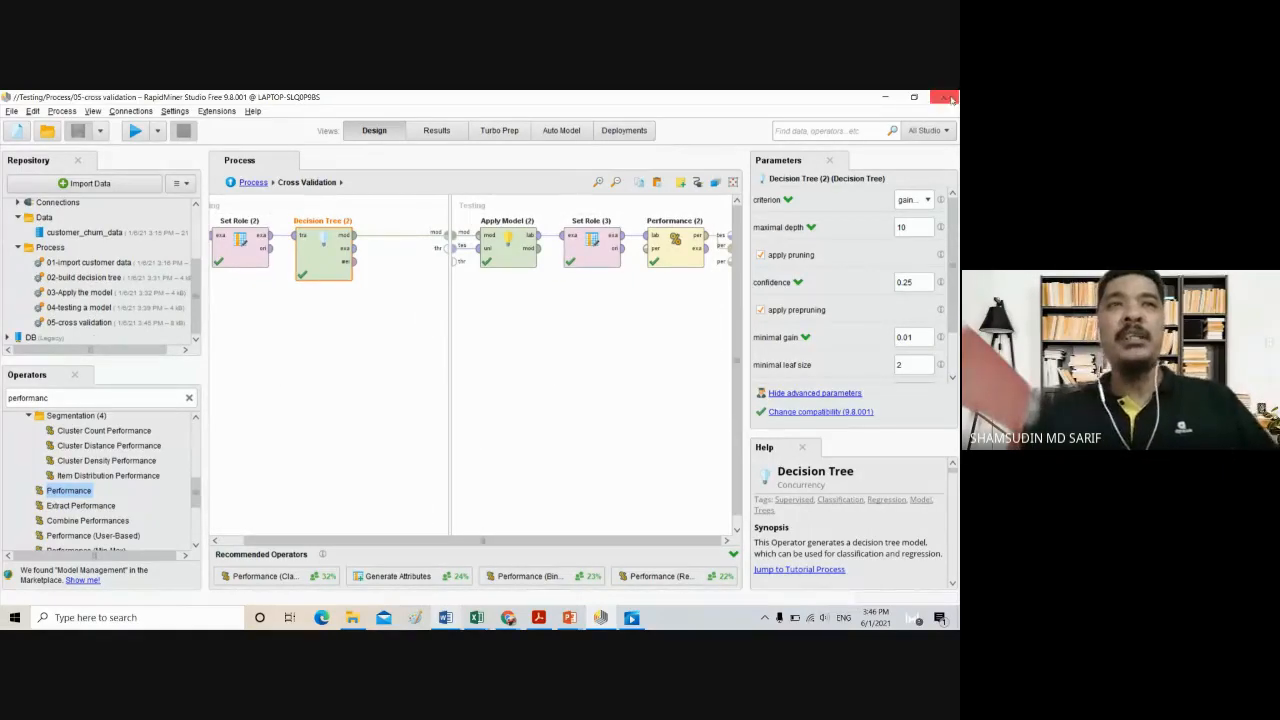
Switch to Chrome's ITS480 course content page and review the exported process files in File Explorer's RapidMiner-Export-Import folder
click(887, 97)
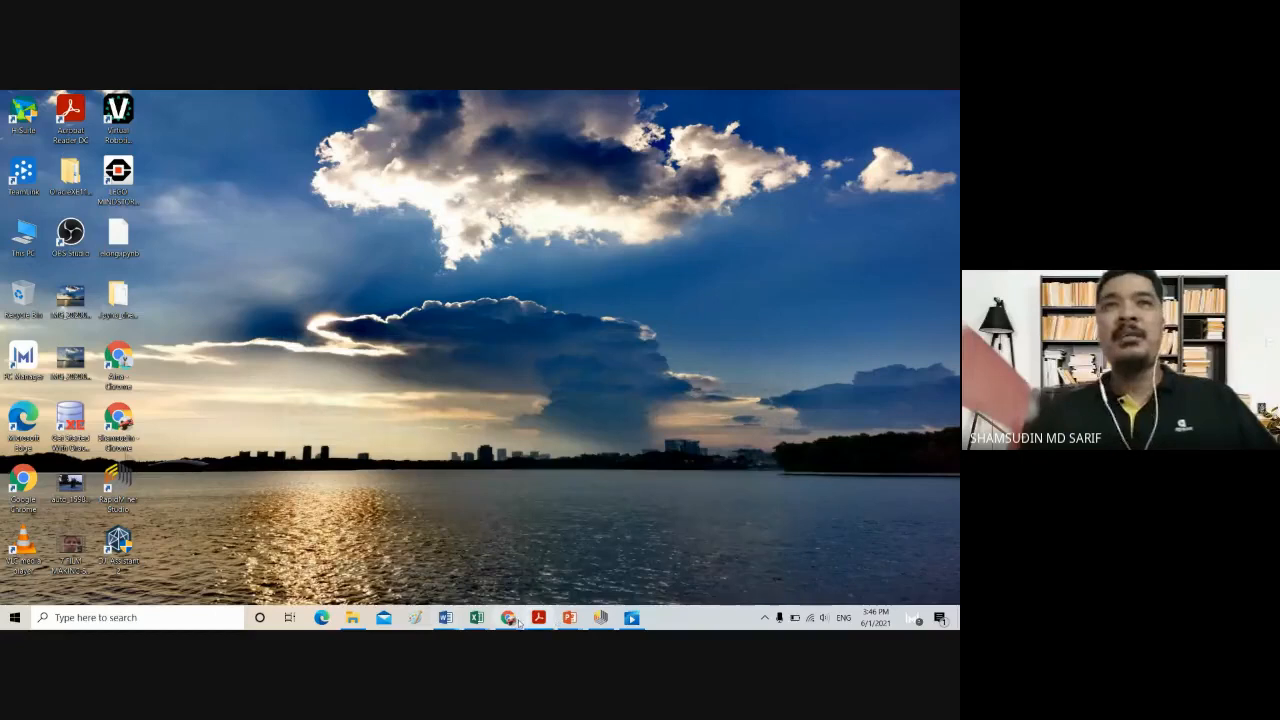
mouse_move(508, 617)
click(469, 532)
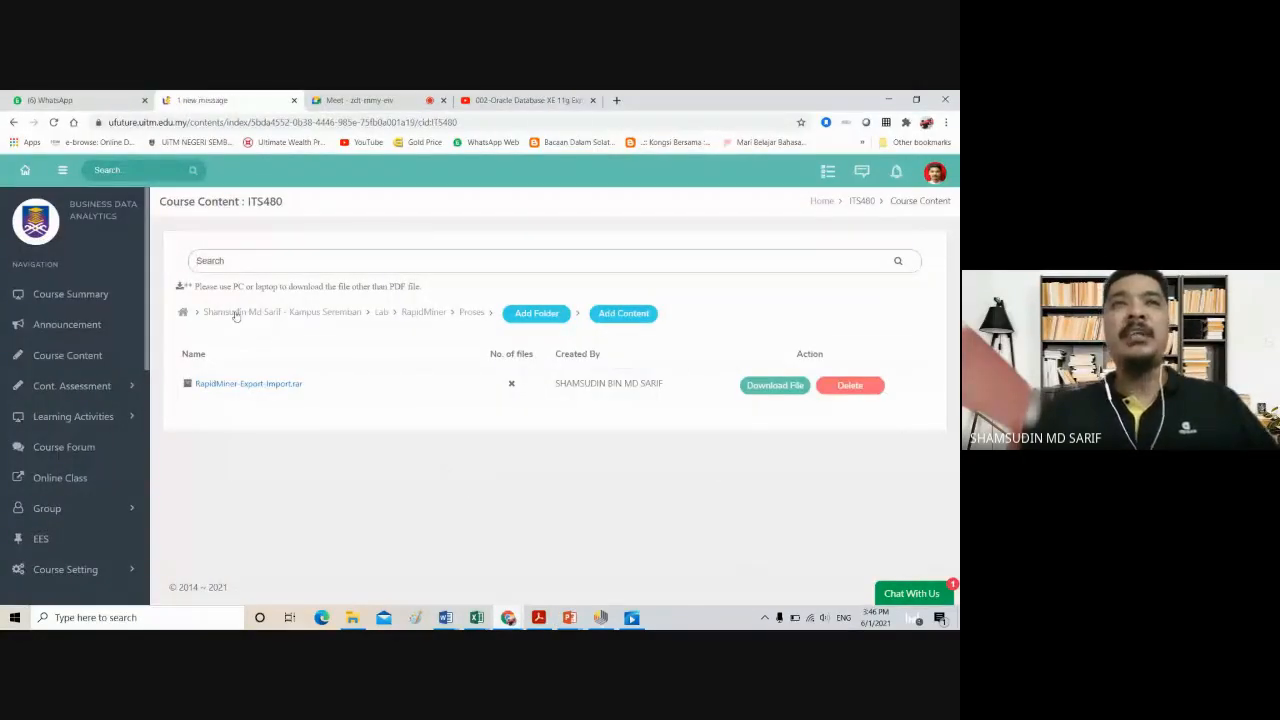
click(352, 617)
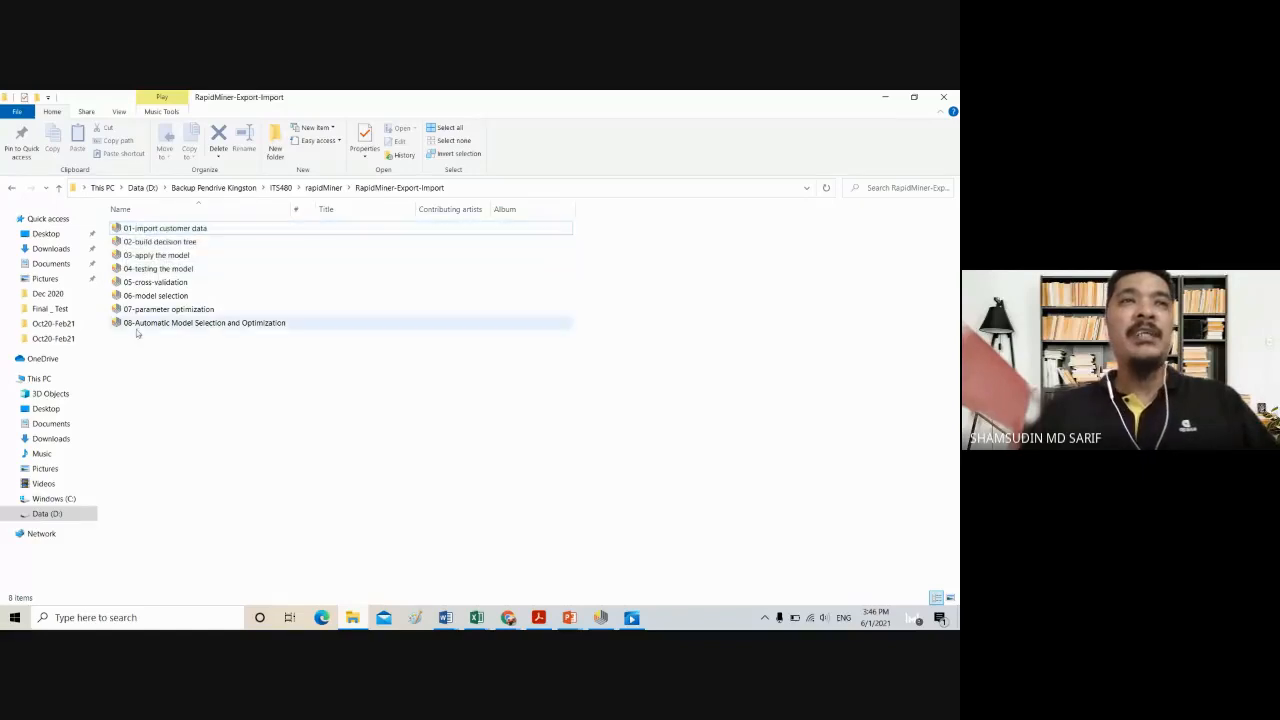
click(147, 229)
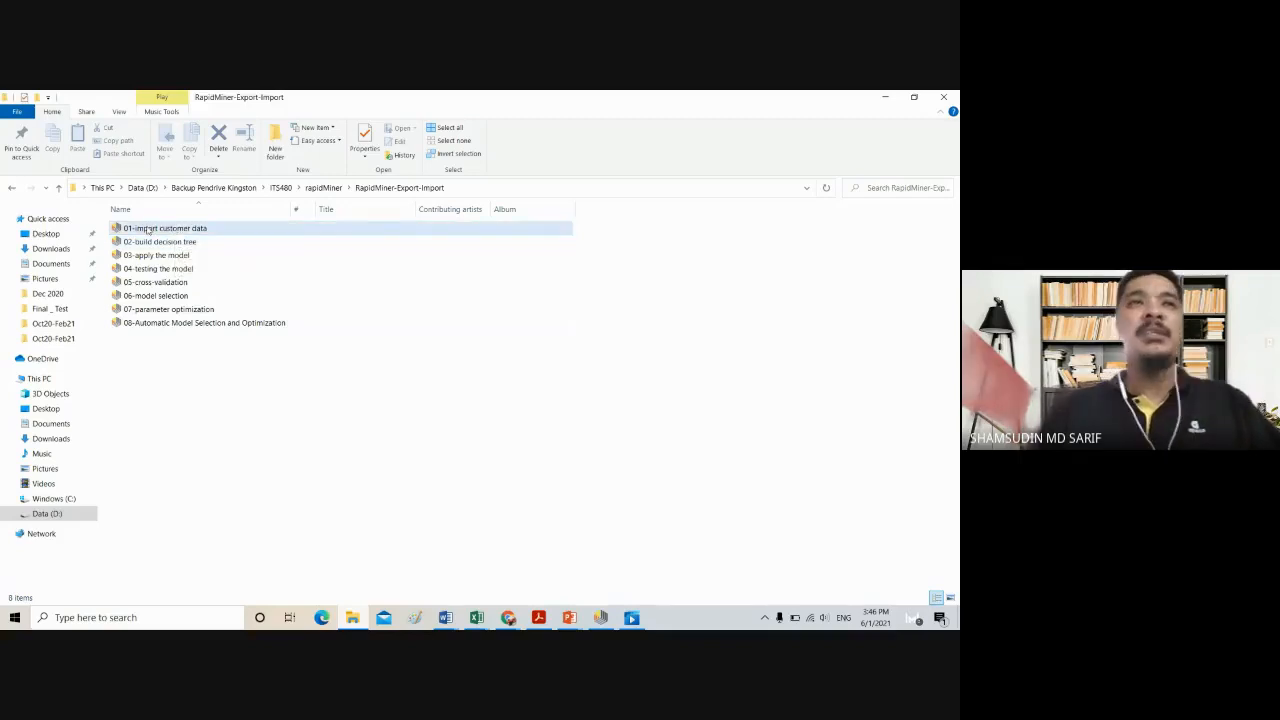
click(138, 344)
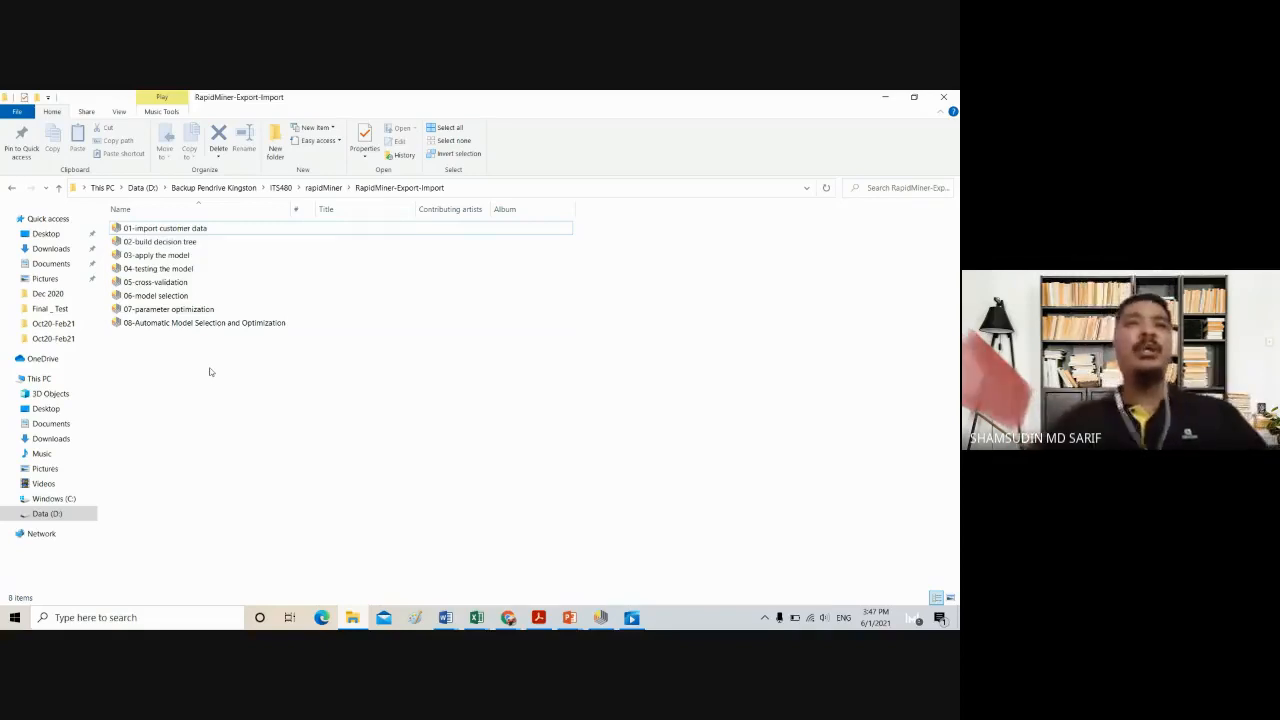
click(890, 99)
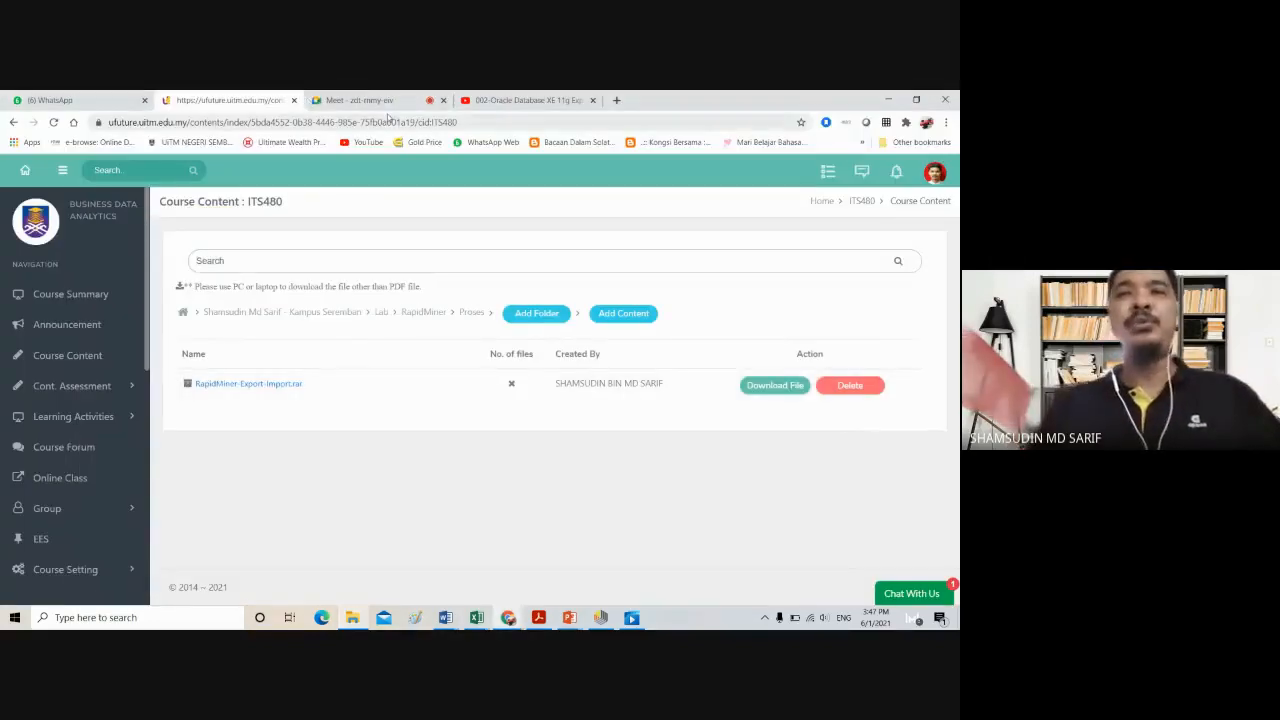
Check the chat messages in the Google Meet session and look again at the RapidMiner-Export-Import folder in File Explorer
click(385, 101)
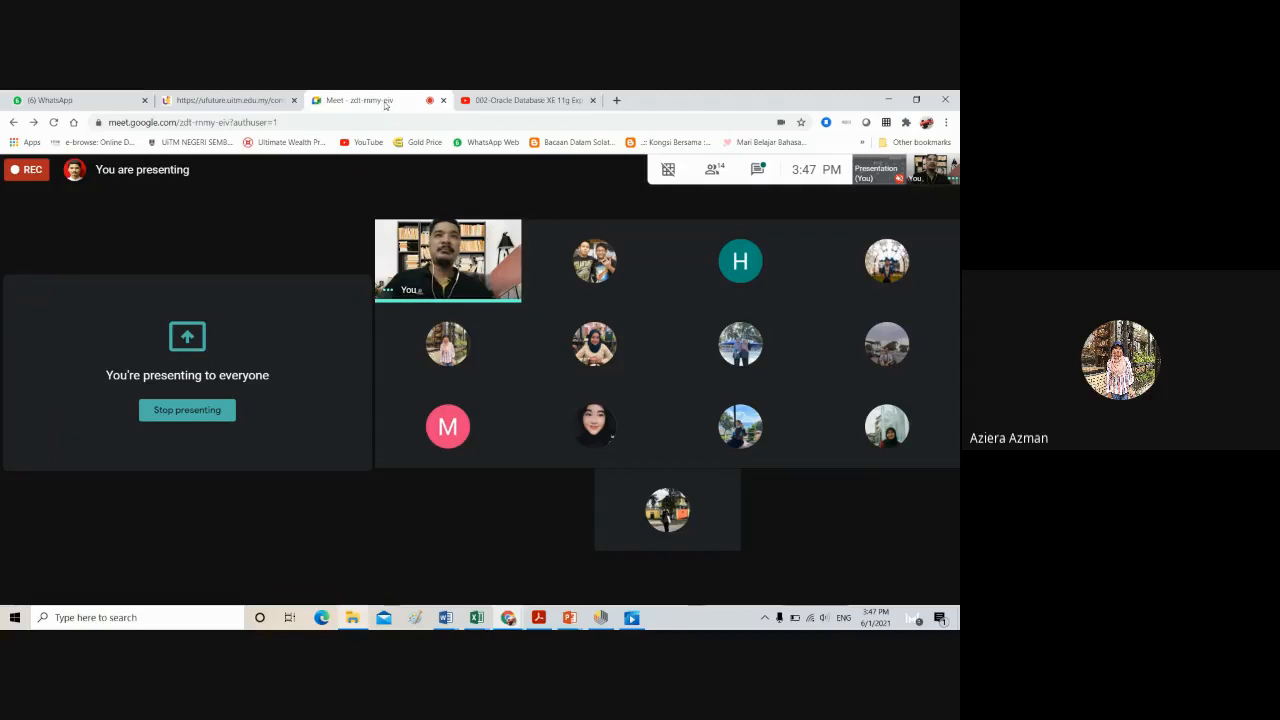
click(760, 170)
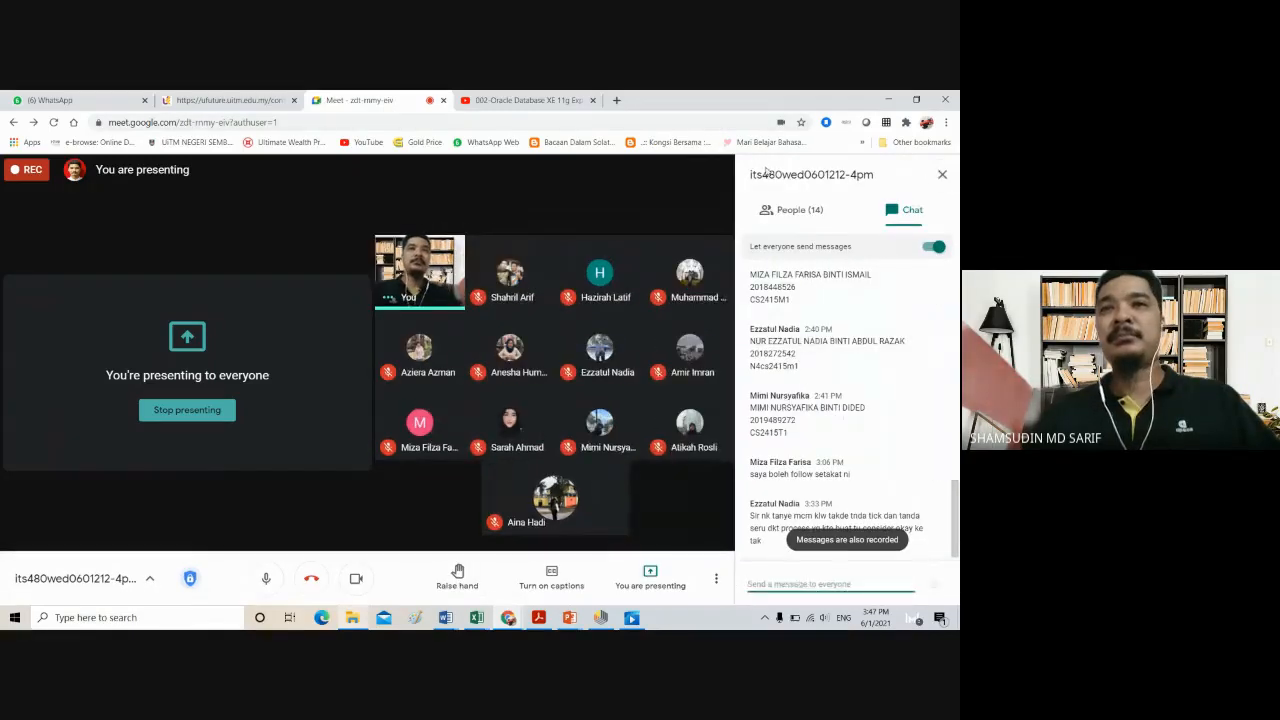
click(942, 176)
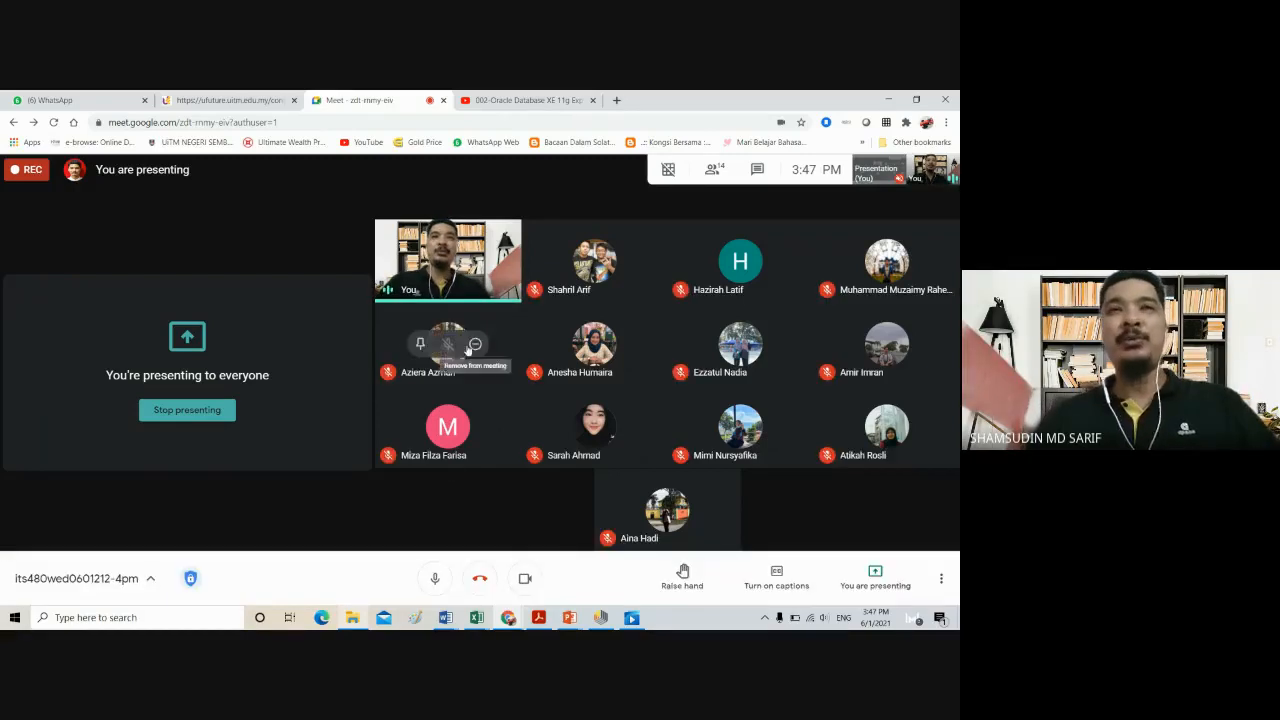
click(354, 619)
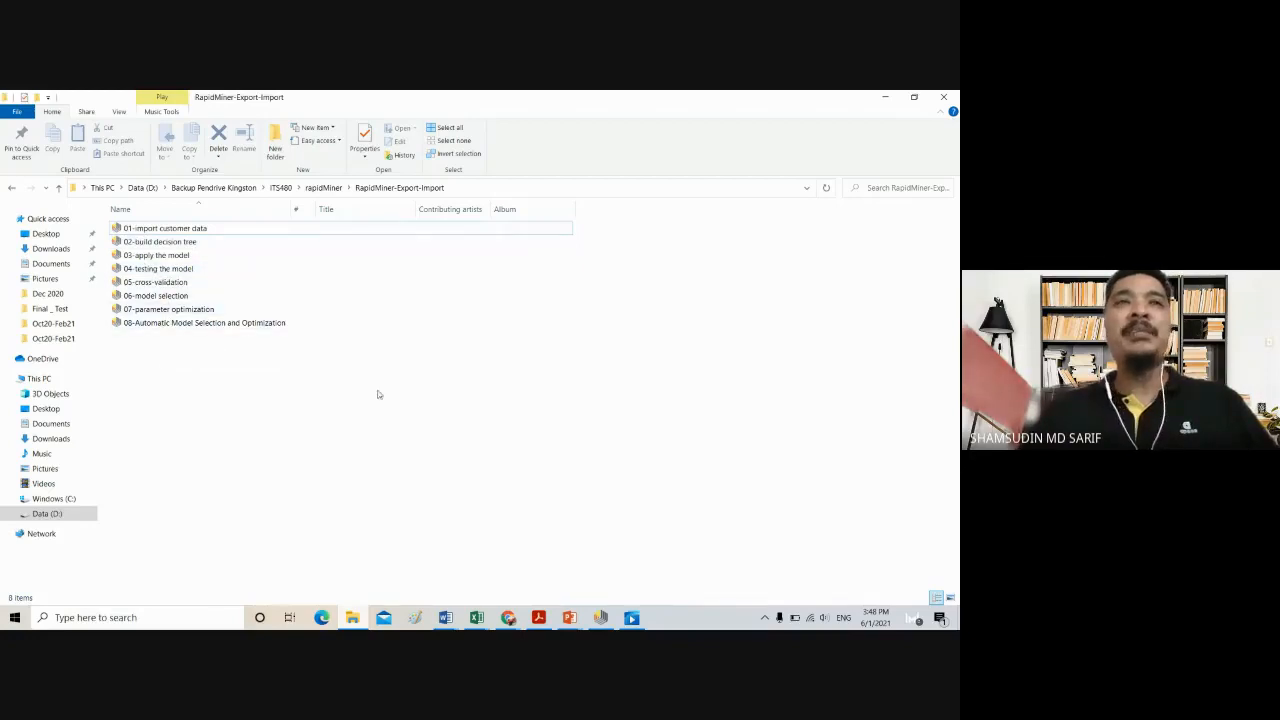
click(888, 100)
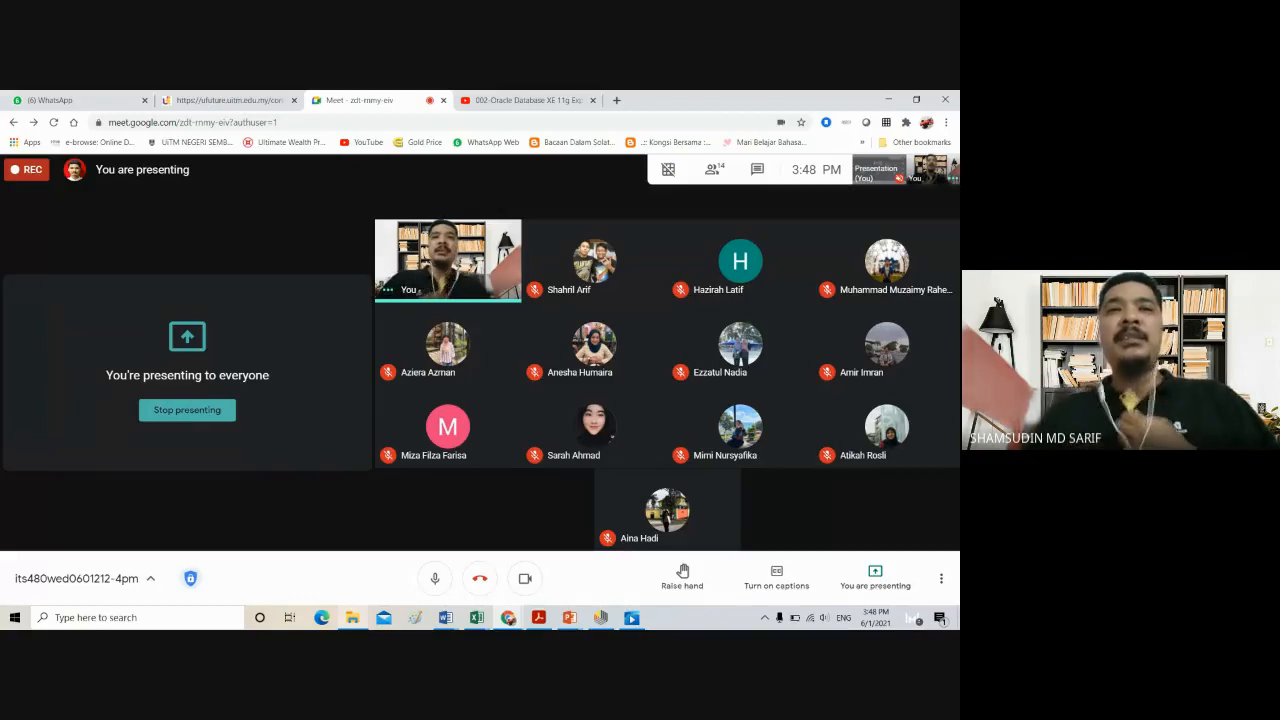
Open the ITS480 scheme of work in Word and review the week 14 and week 15 rows
click(445, 617)
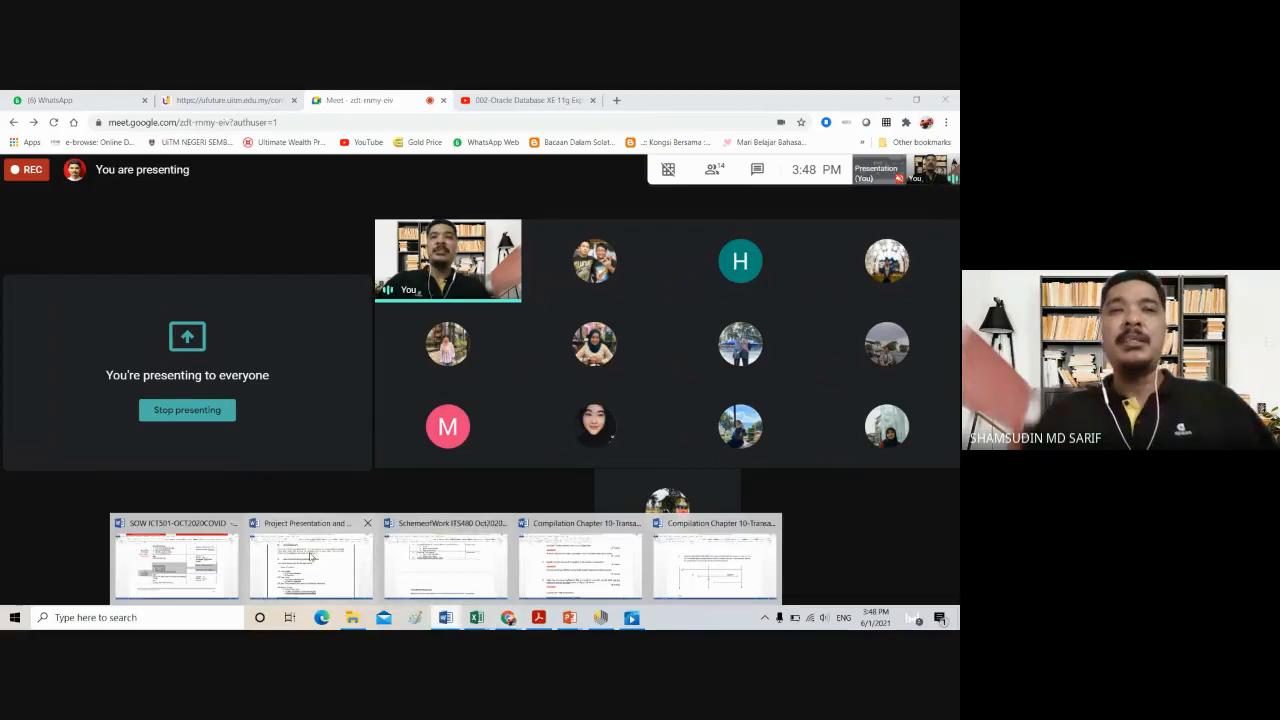
click(445, 560)
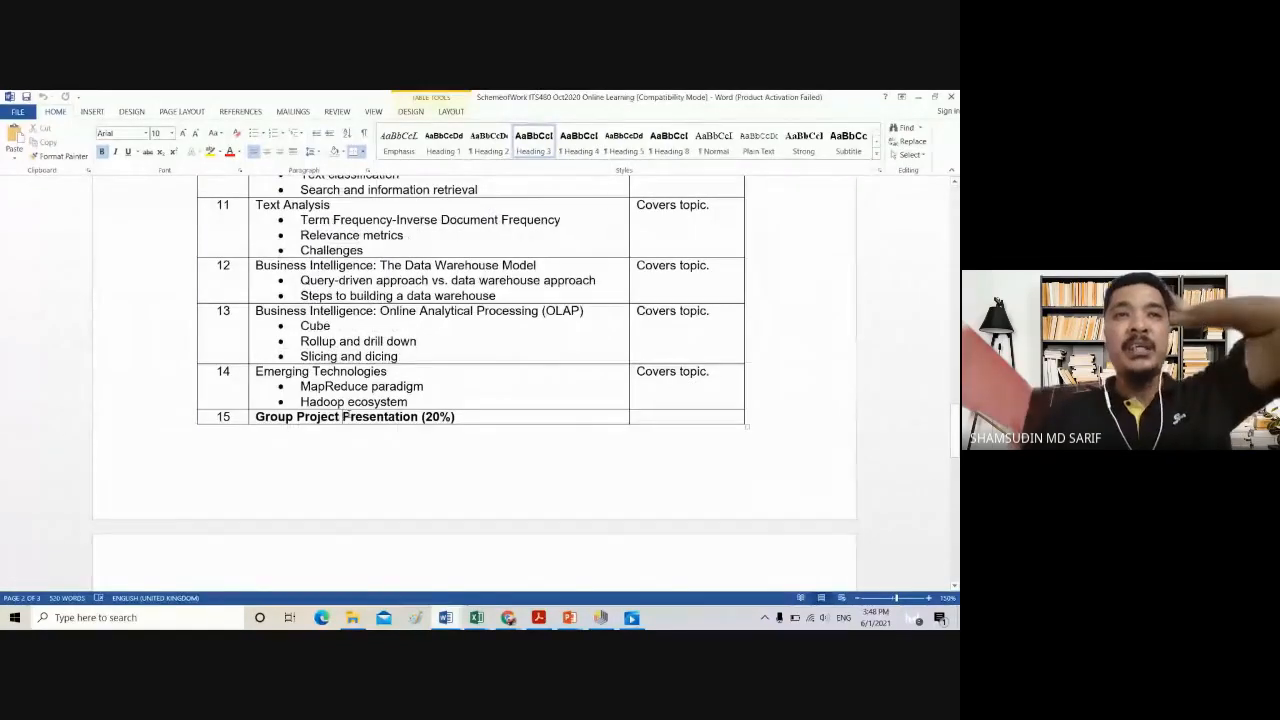
scroll(342, 416, down, 1)
click(176, 371)
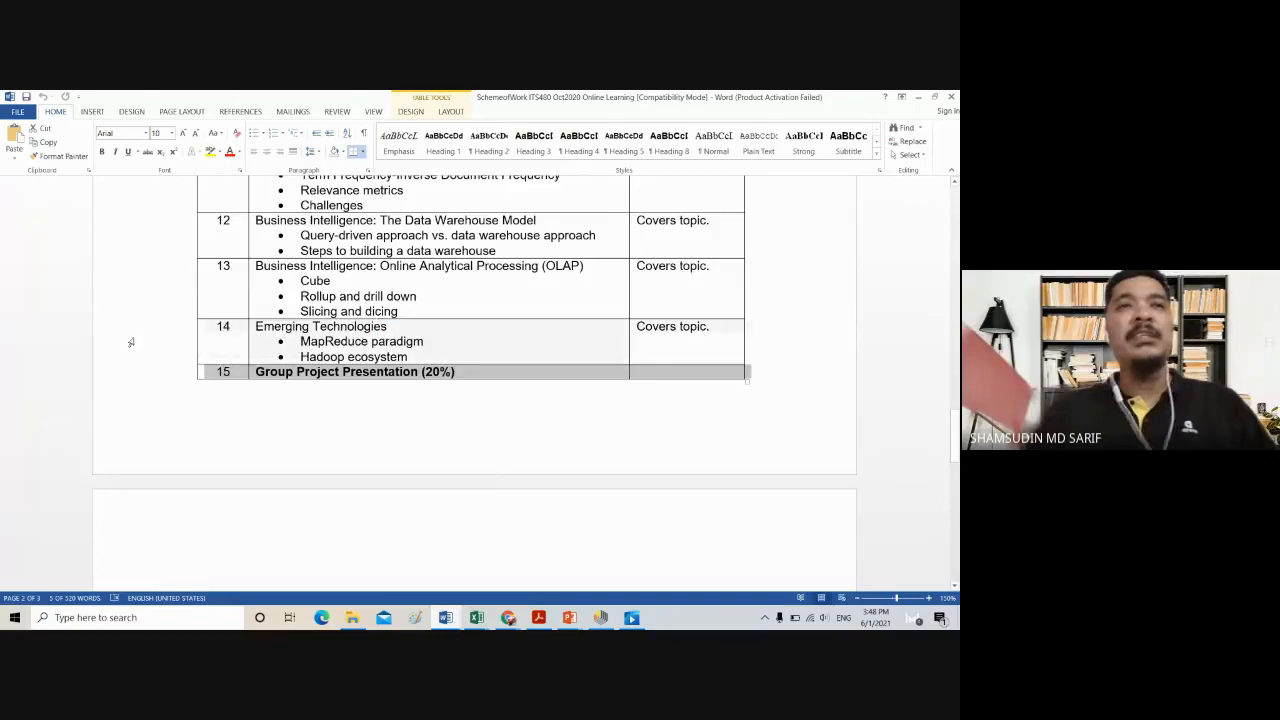
click(140, 340)
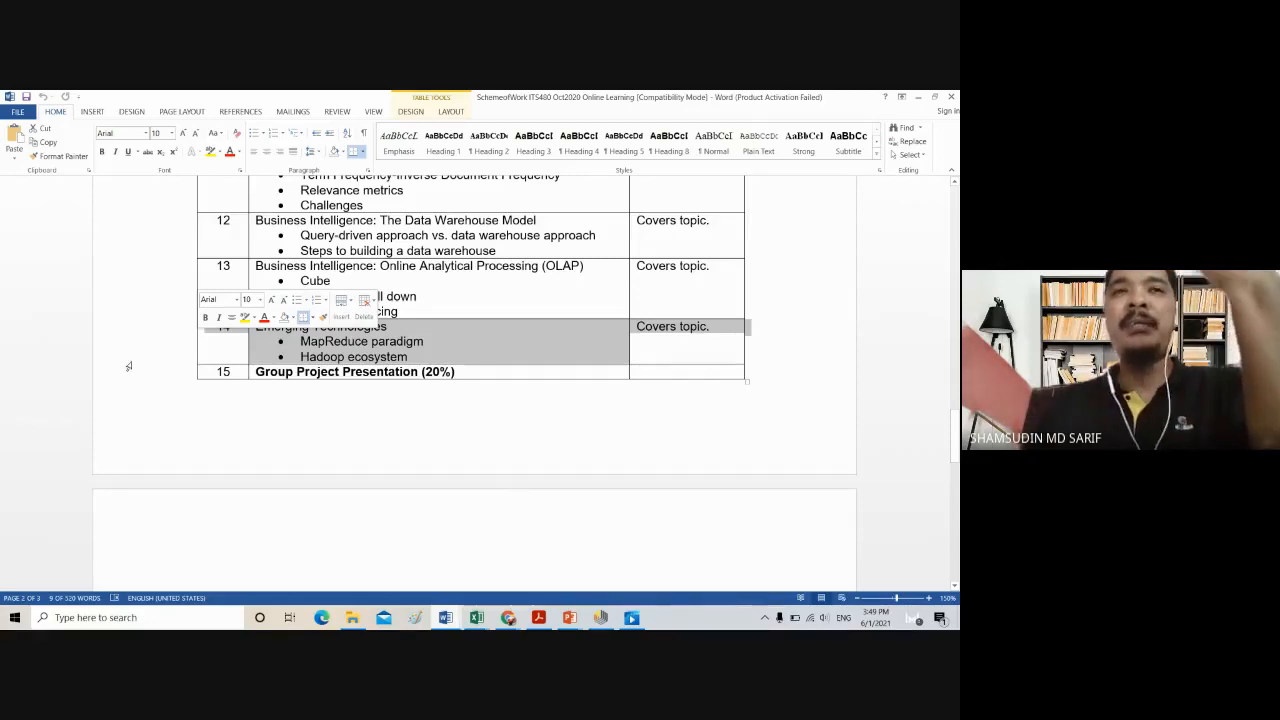
click(918, 98)
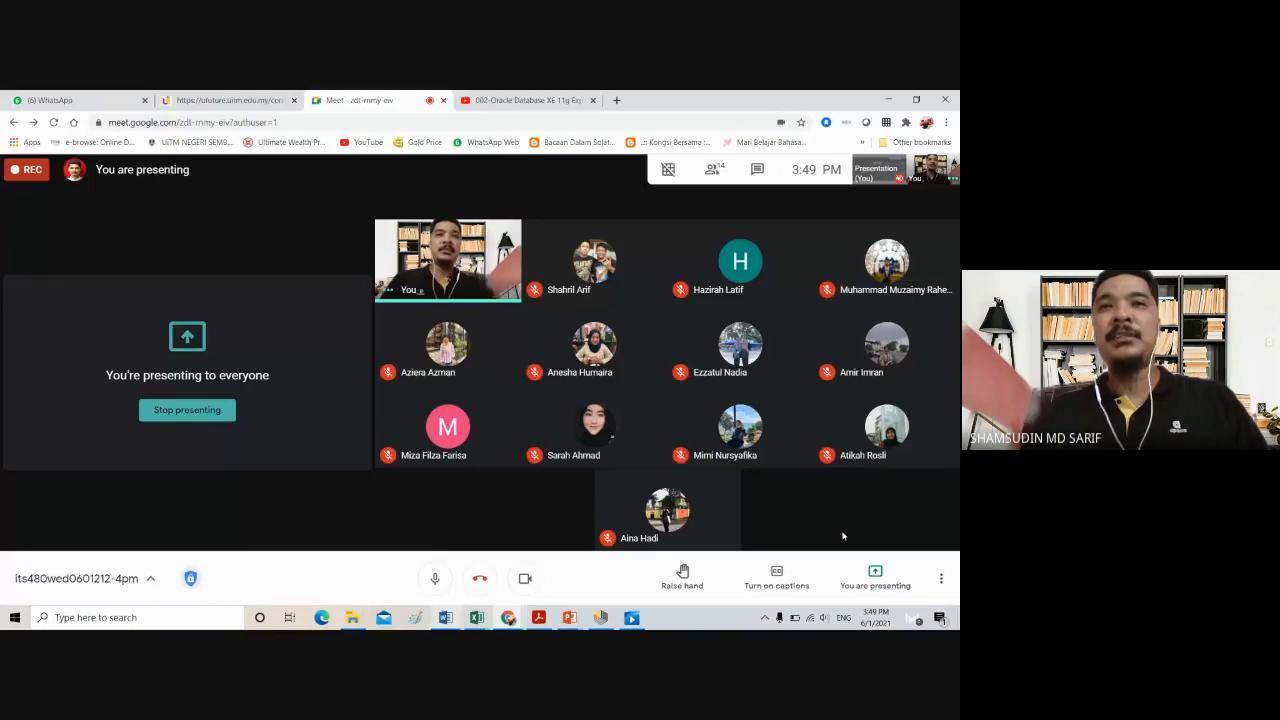
Stop the recording of the Google Meet session
click(942, 579)
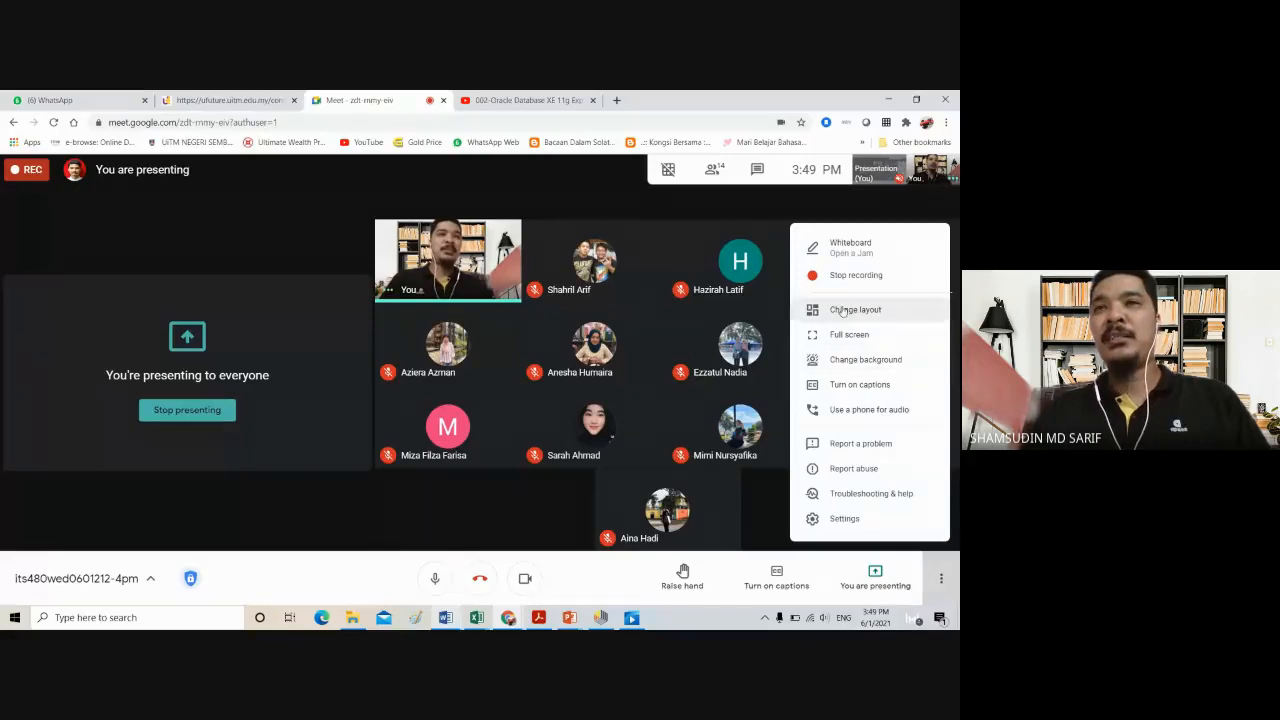
click(846, 280)
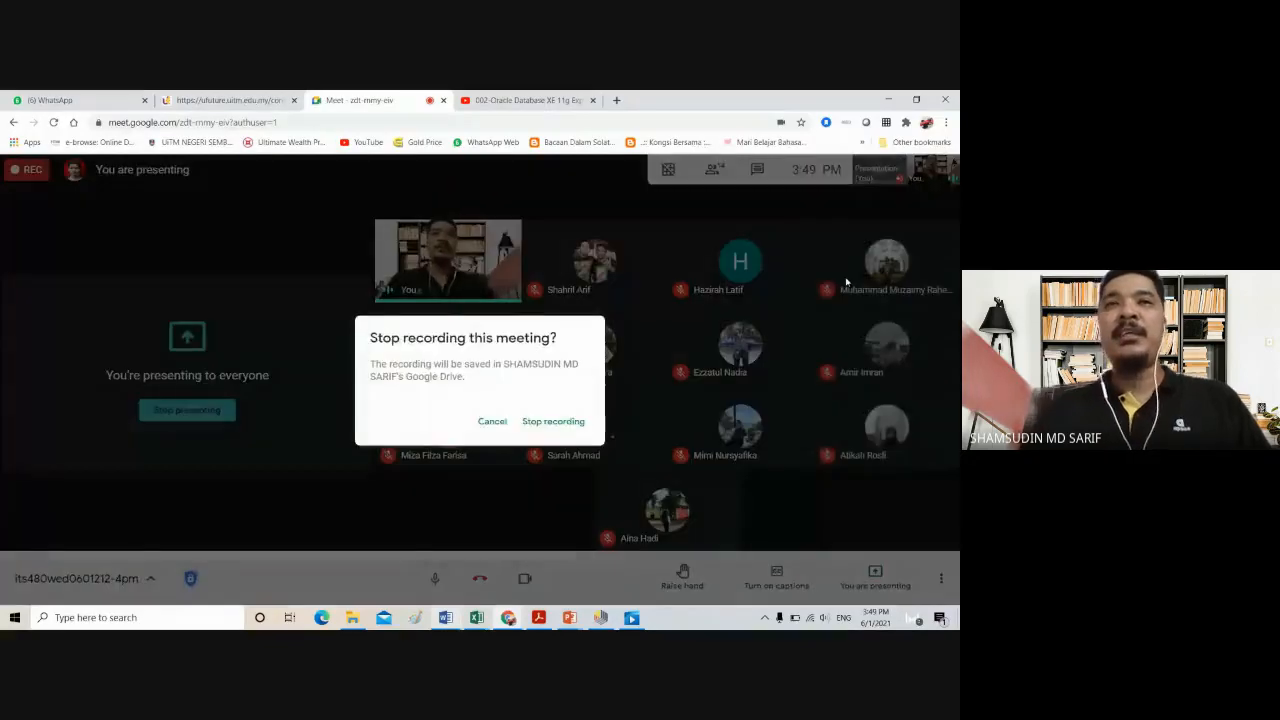